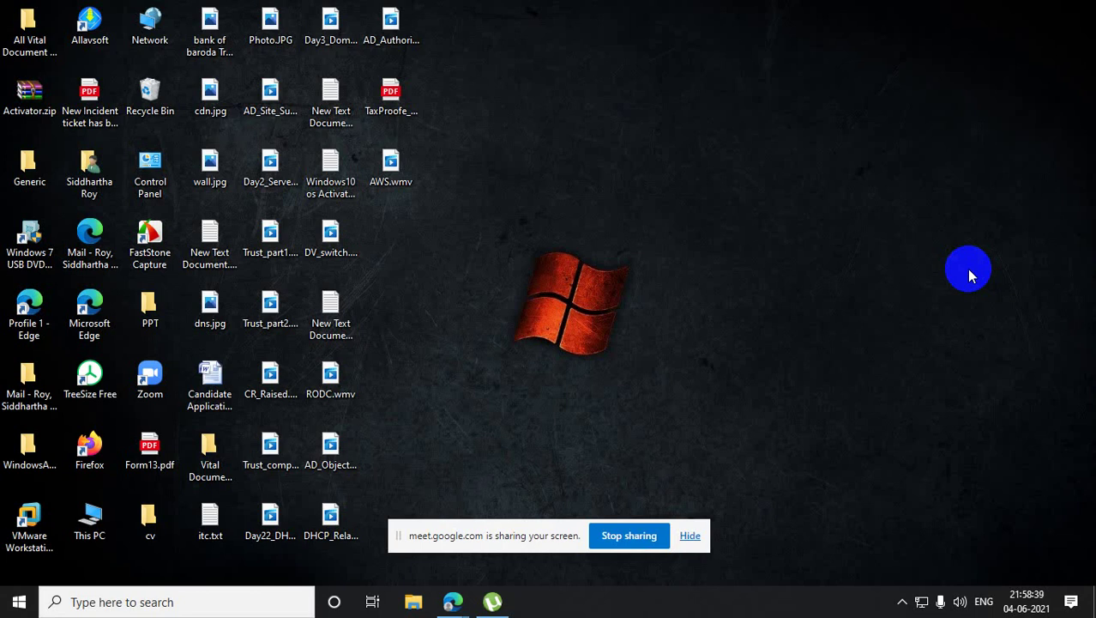
# - Search Windows for 'pain' and launch Paint with a blank Untitled canvas
pyautogui.click(239, 607)
pyautogui.write('pain')
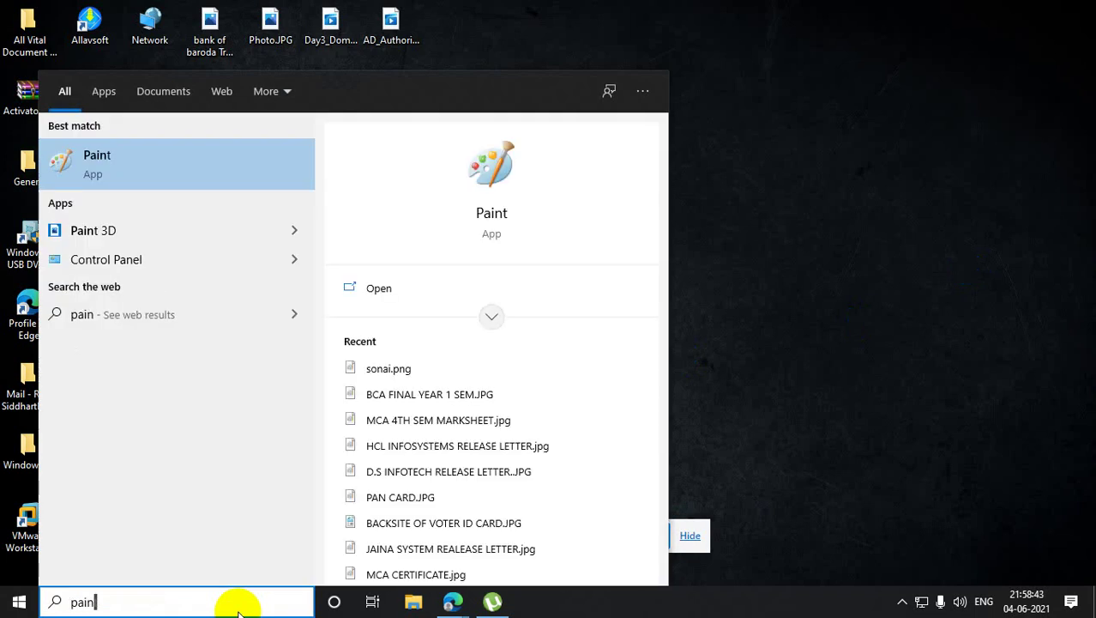
pyautogui.click(250, 159)
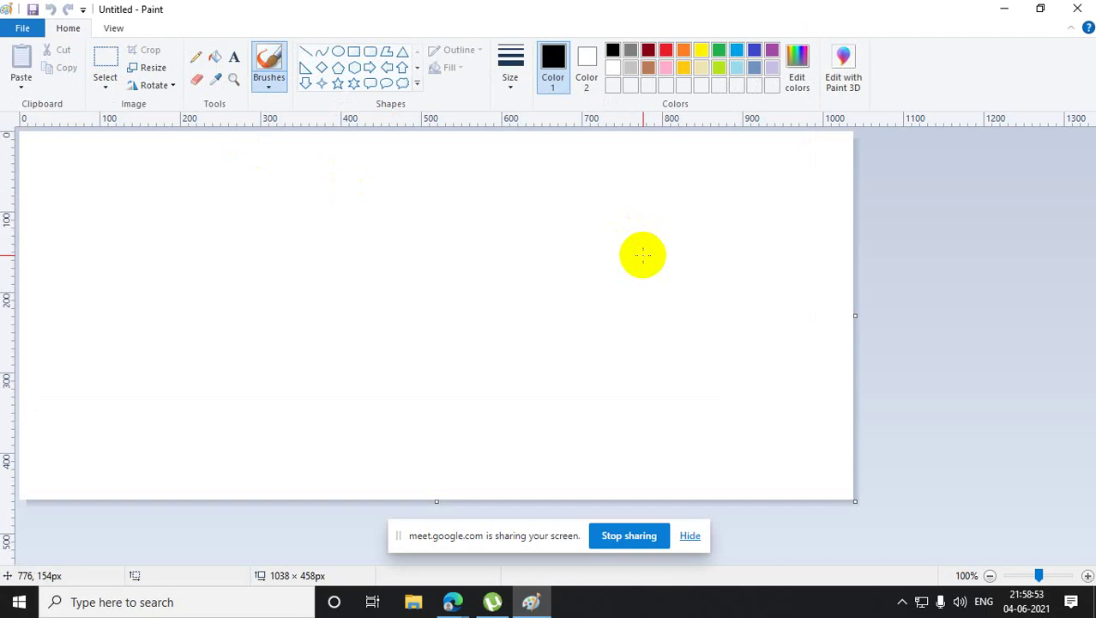
# - Draw one tall, narrow square-cornered rectangle on the left of the canvas
pyautogui.click(354, 51)
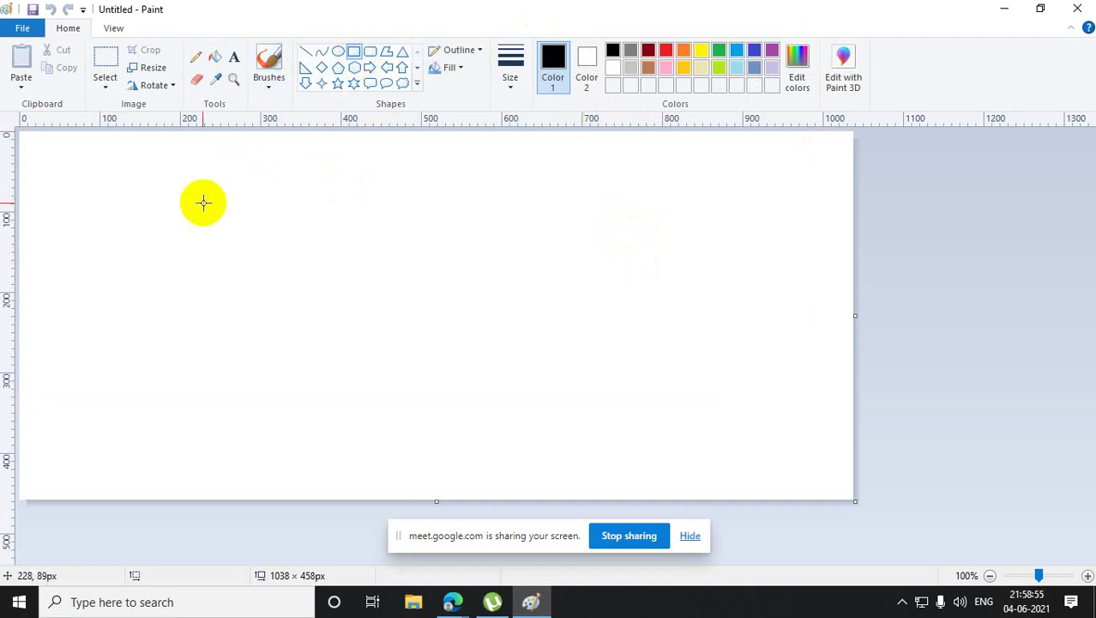
pyautogui.moveTo(202, 199); pyautogui.dragTo(244, 311)
pyautogui.click(396, 336)
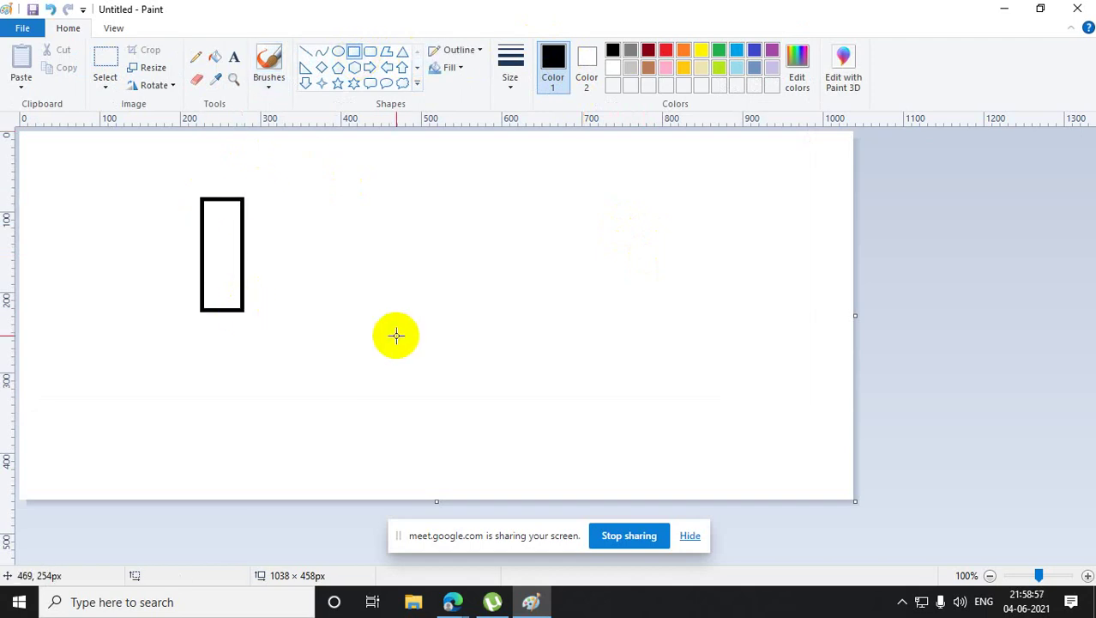
# - Draw three rounded rectangles at the centre, top right and bottom of the canvas
pyautogui.click(370, 52)
pyautogui.moveTo(529, 225); pyautogui.dragTo(576, 344)
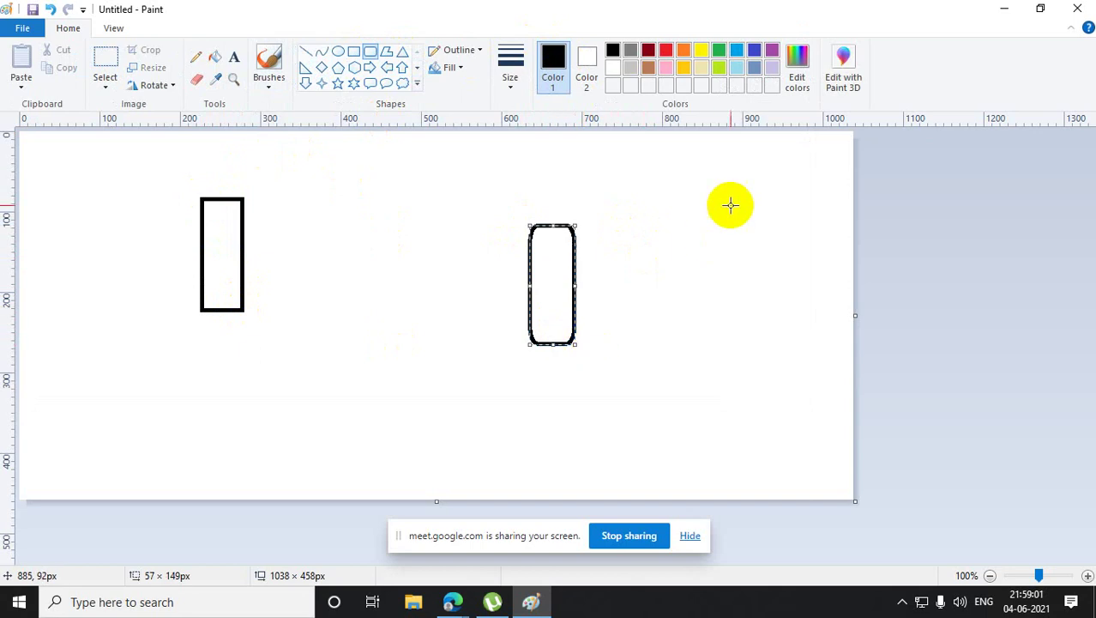
pyautogui.moveTo(749, 158); pyautogui.dragTo(792, 263)
pyautogui.moveTo(310, 390); pyautogui.dragTo(371, 489)
pyautogui.click(586, 448)
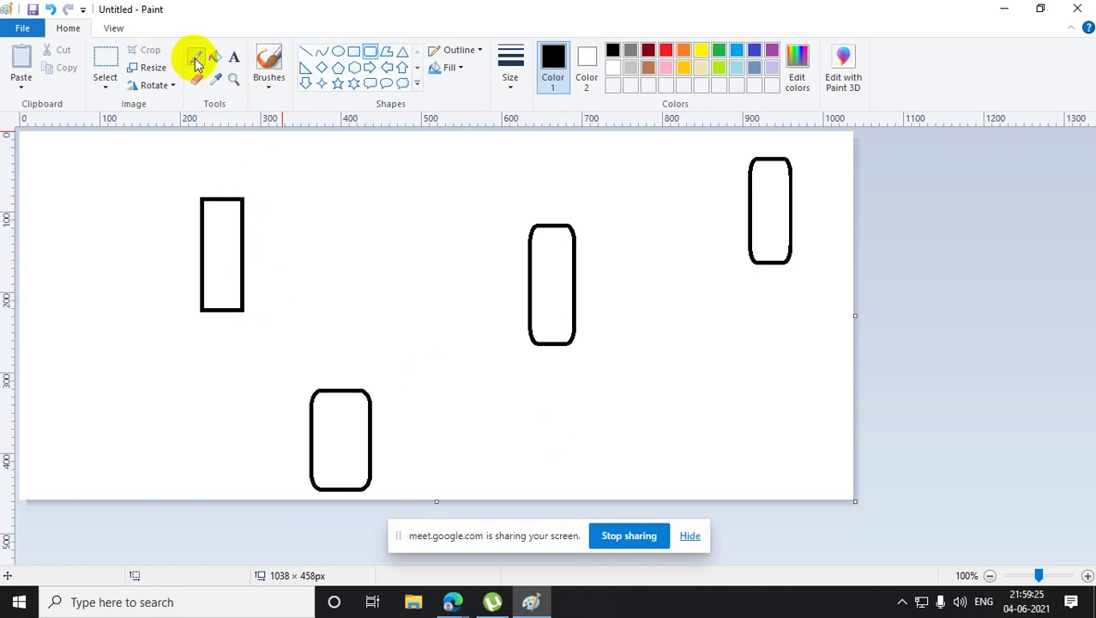
# - Add the text label '5 Hrs' just right of the plain rectangle
pyautogui.click(233, 56)
pyautogui.moveTo(267, 185); pyautogui.dragTo(369, 267)
pyautogui.write('5')
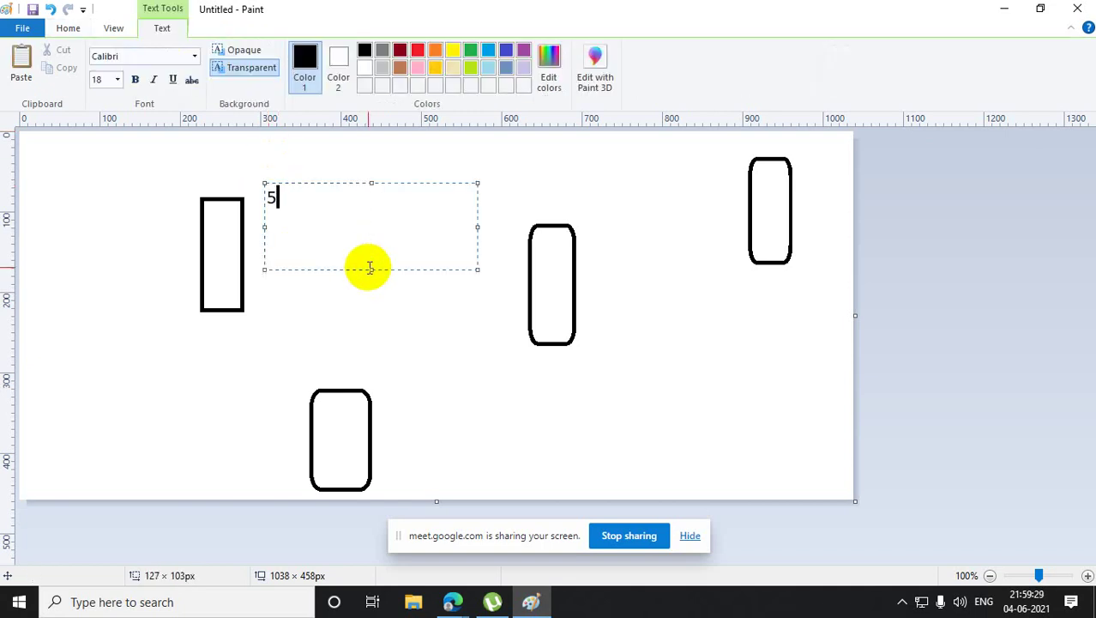
pyautogui.write(' Hrs')
pyautogui.click(382, 290)
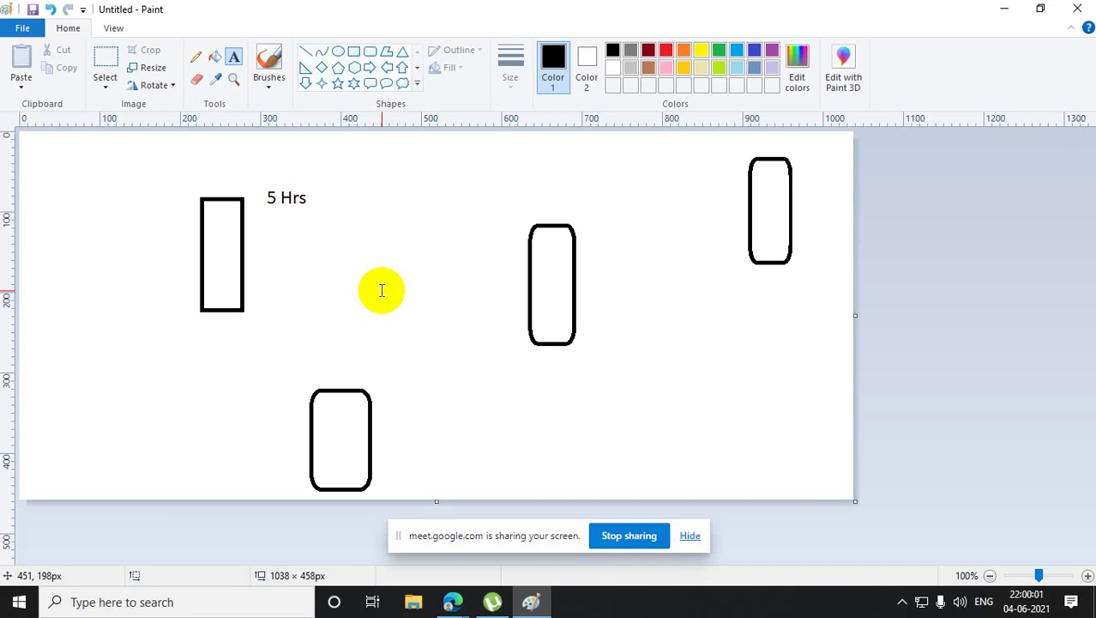
pyautogui.click(452, 601)
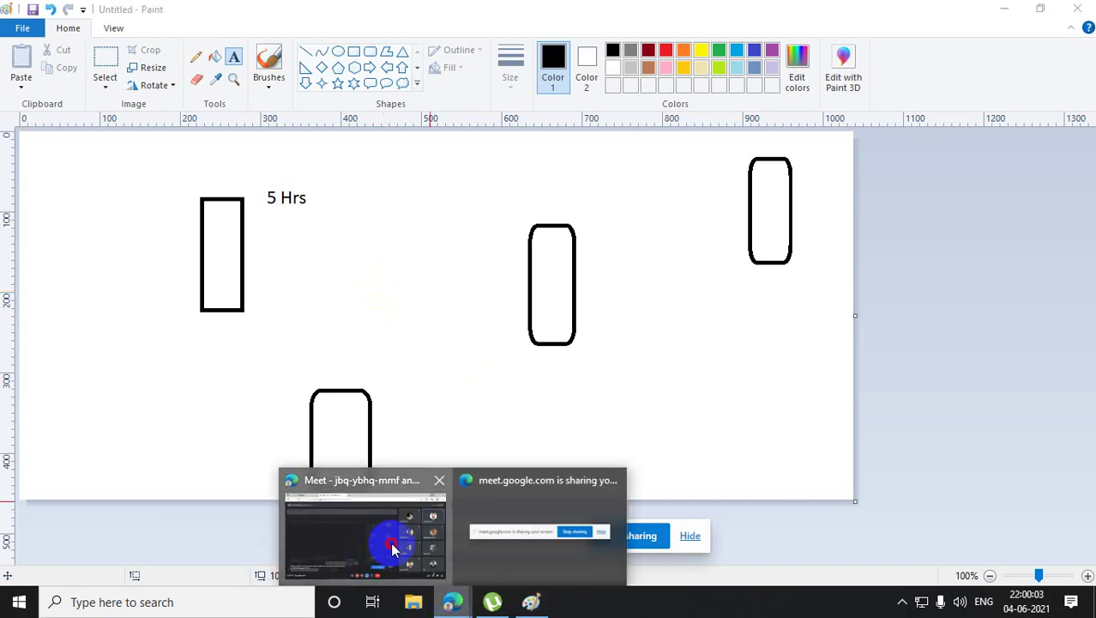
pyautogui.click(392, 548)
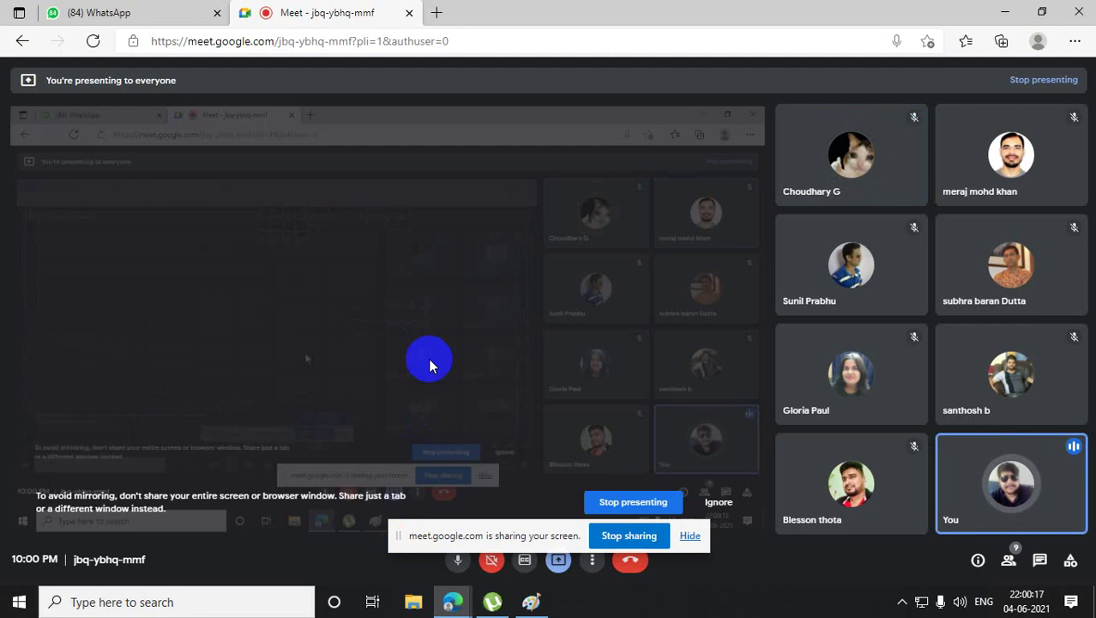
pyautogui.click(1004, 10)
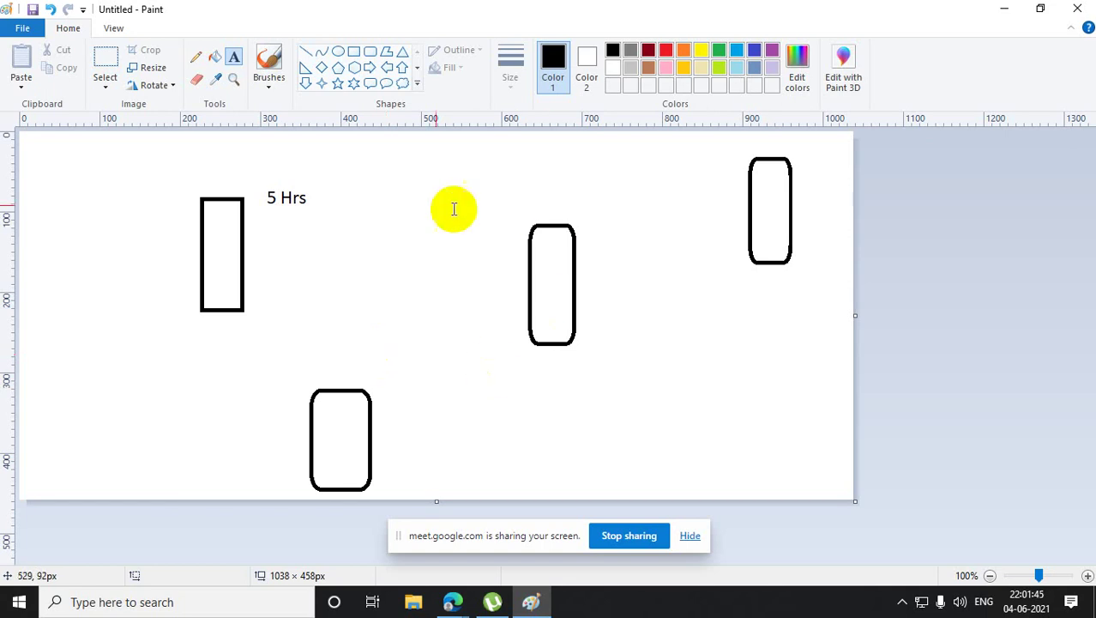
# - Draw five outlined five-point stars clustered left of the plain rectangle
pyautogui.click(337, 83)
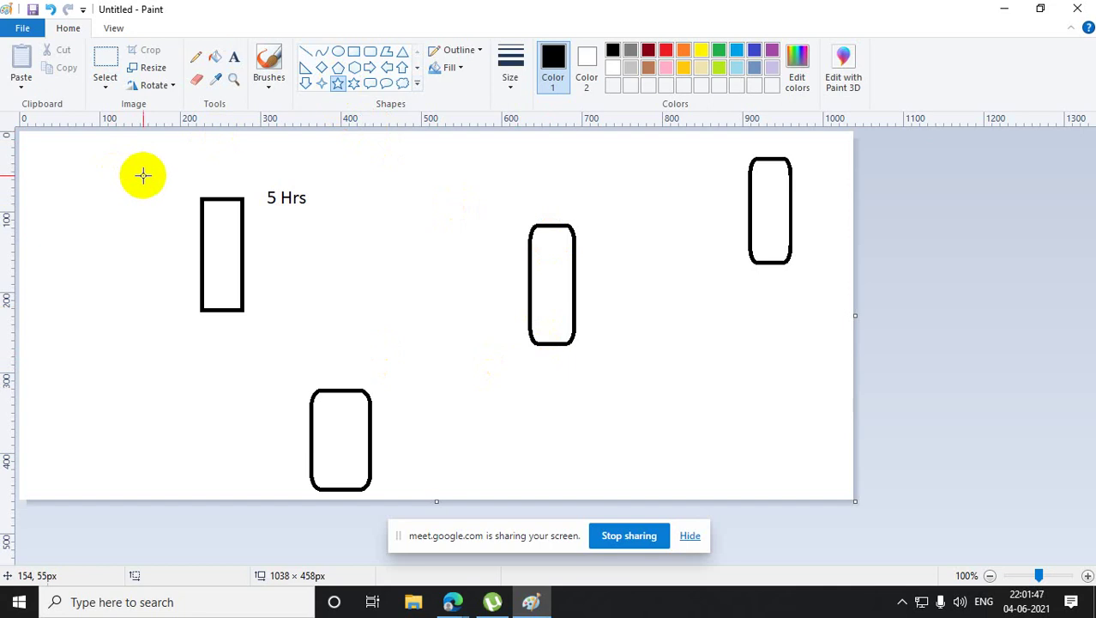
pyautogui.moveTo(134, 175)
pyautogui.mouseDown()
pyautogui.moveTo(155, 211)
pyautogui.moveTo(180, 209)
pyautogui.mouseUp()
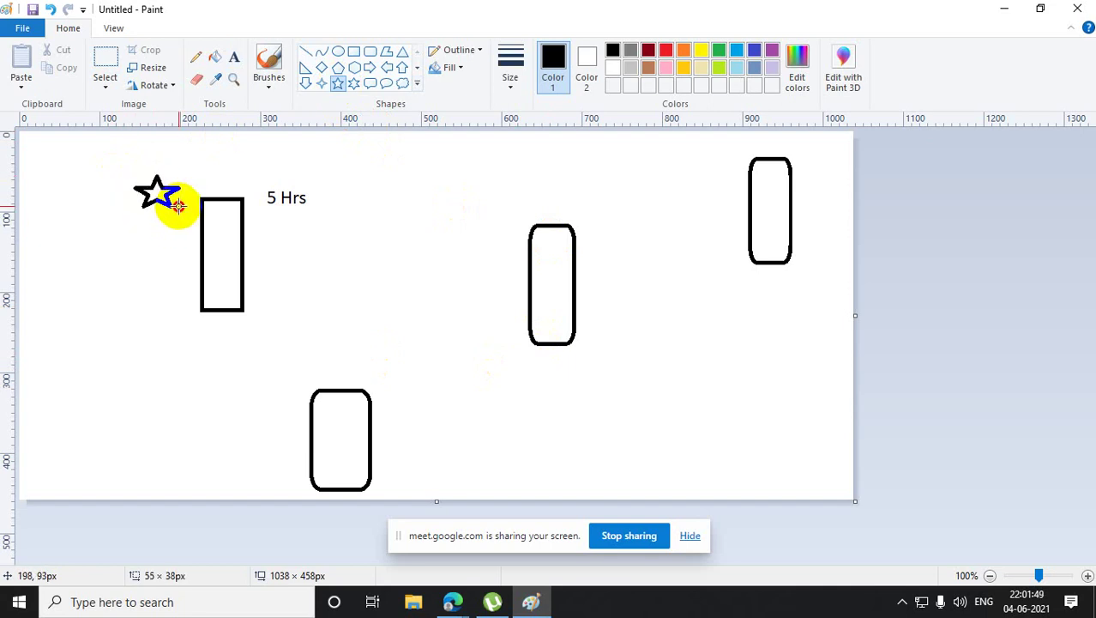
pyautogui.moveTo(130, 240); pyautogui.dragTo(167, 274)
pyautogui.moveTo(117, 323); pyautogui.dragTo(168, 371)
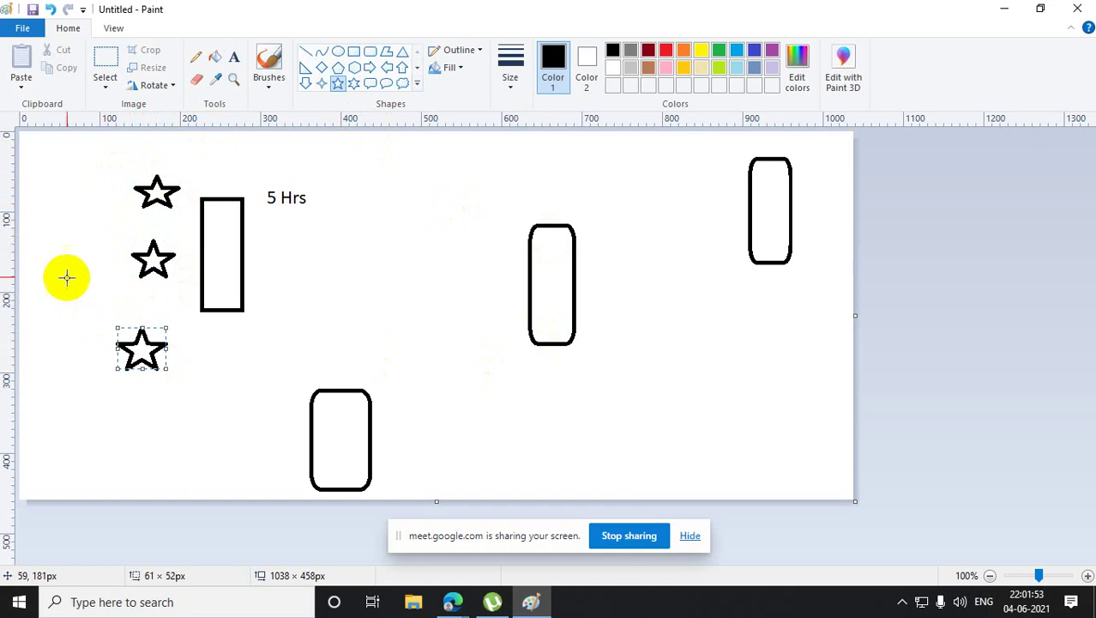
pyautogui.moveTo(52, 242); pyautogui.dragTo(99, 287)
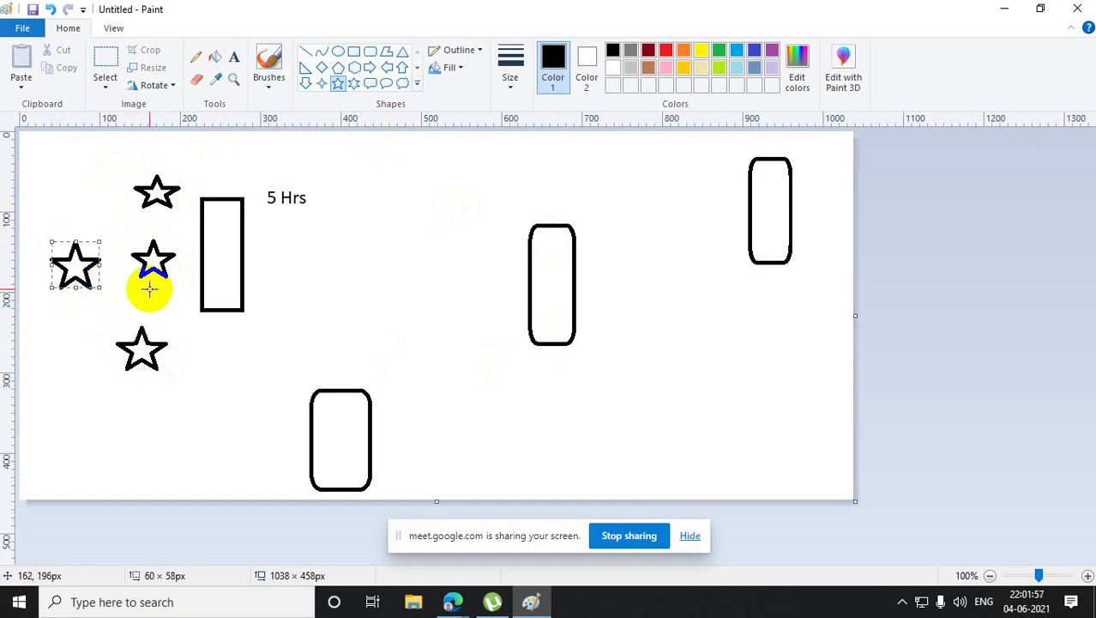
pyautogui.click(92, 210)
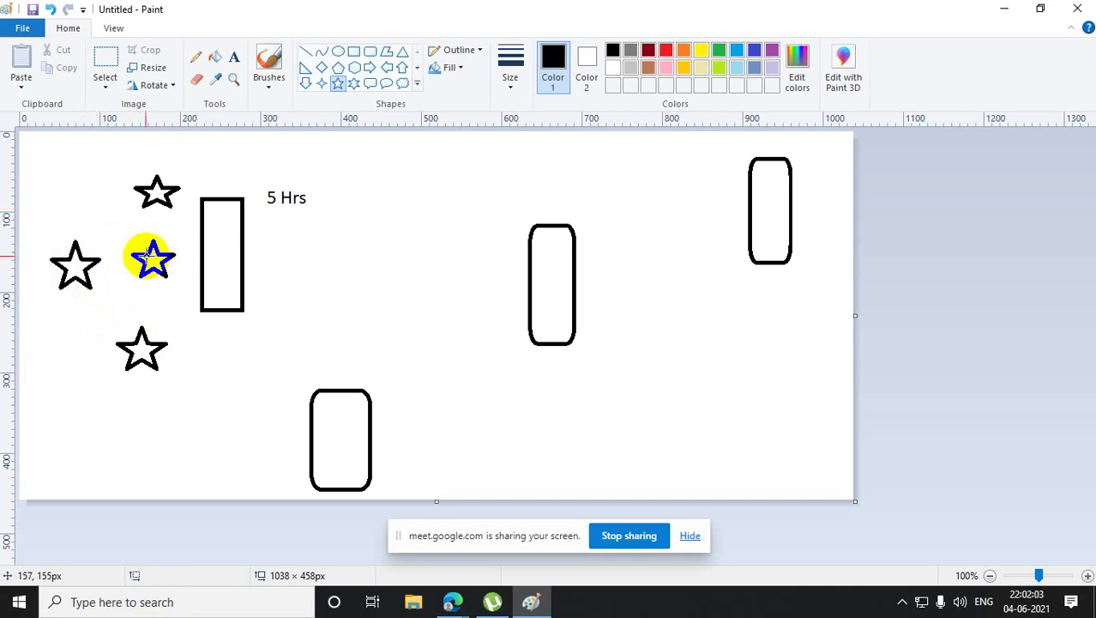
pyautogui.moveTo(75, 195); pyautogui.dragTo(125, 237)
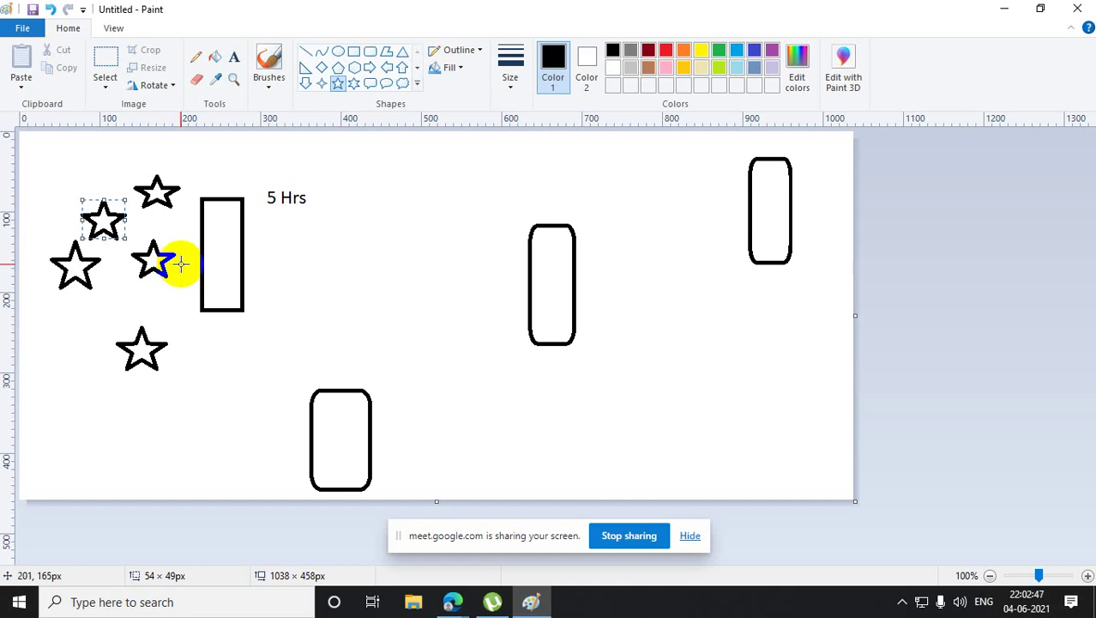
pyautogui.click(303, 251)
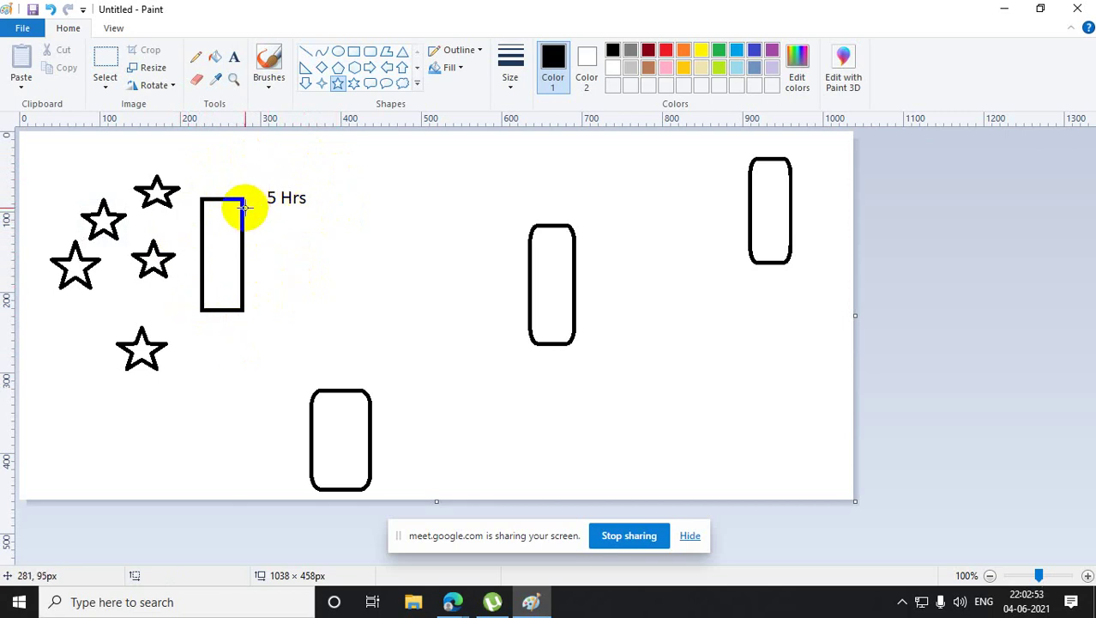
# - Add a text note near the top centre reading 'No one New user will log in'
pyautogui.click(233, 57)
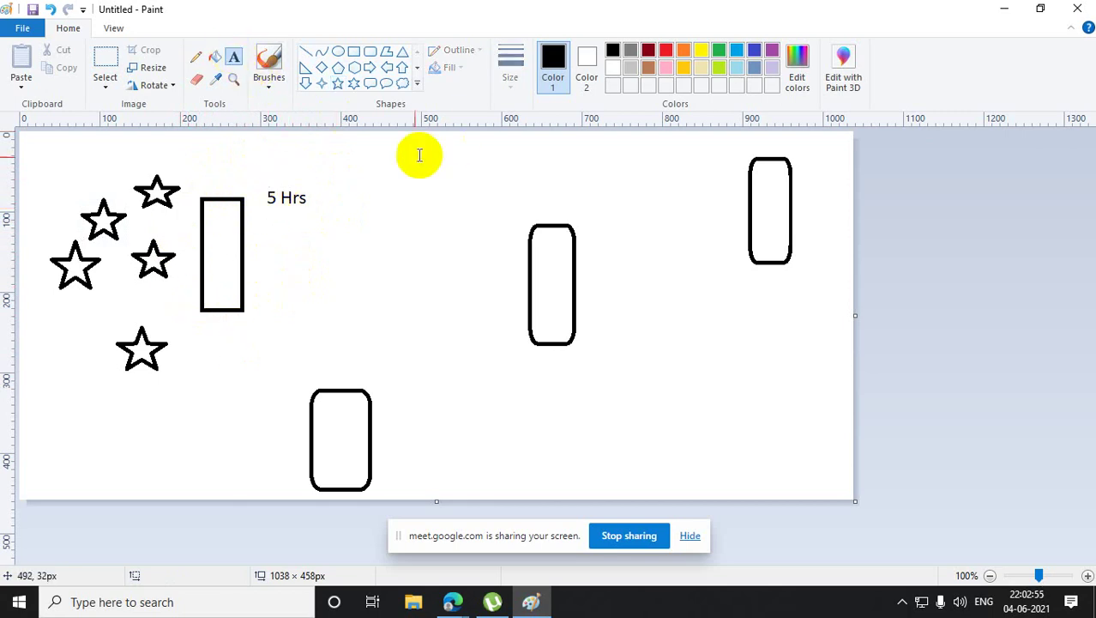
pyautogui.moveTo(401, 148); pyautogui.dragTo(600, 186)
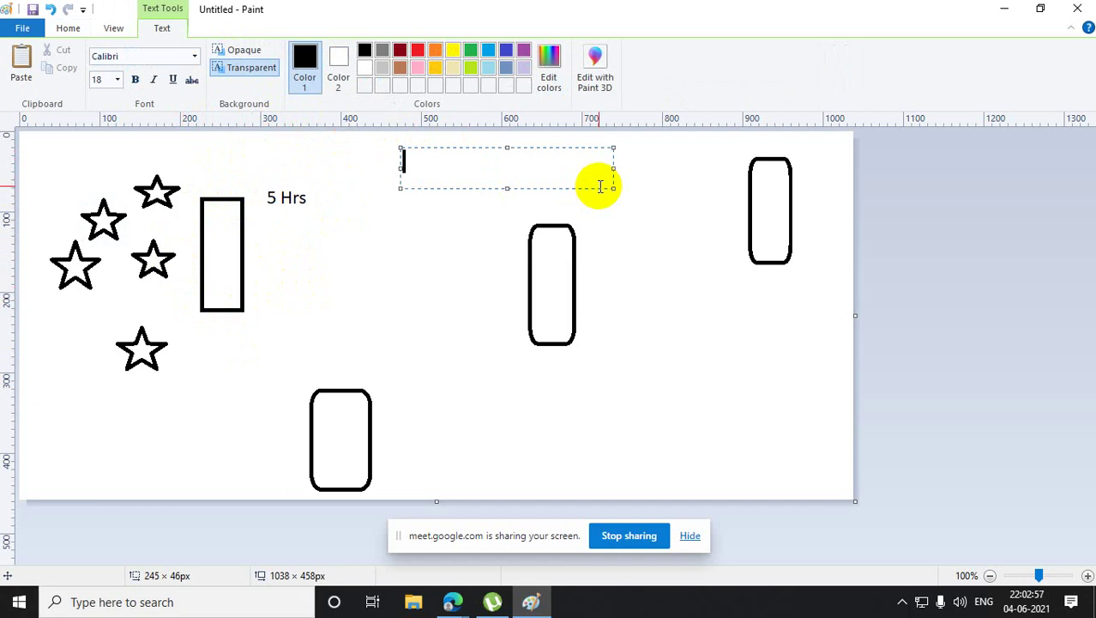
pyautogui.write('No one')
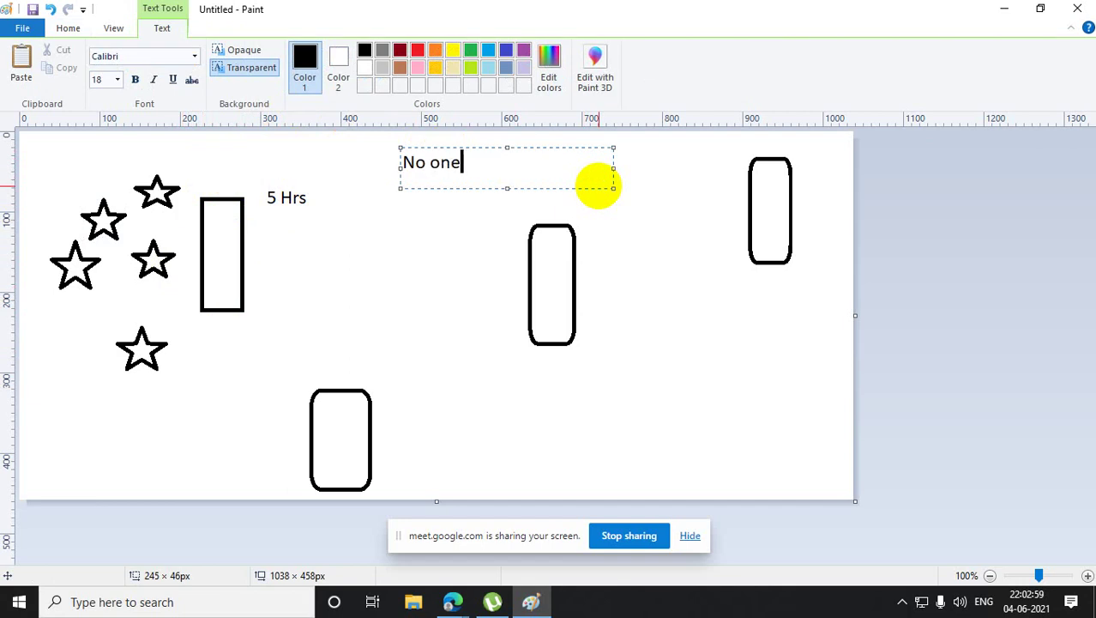
pyautogui.write(' New us')
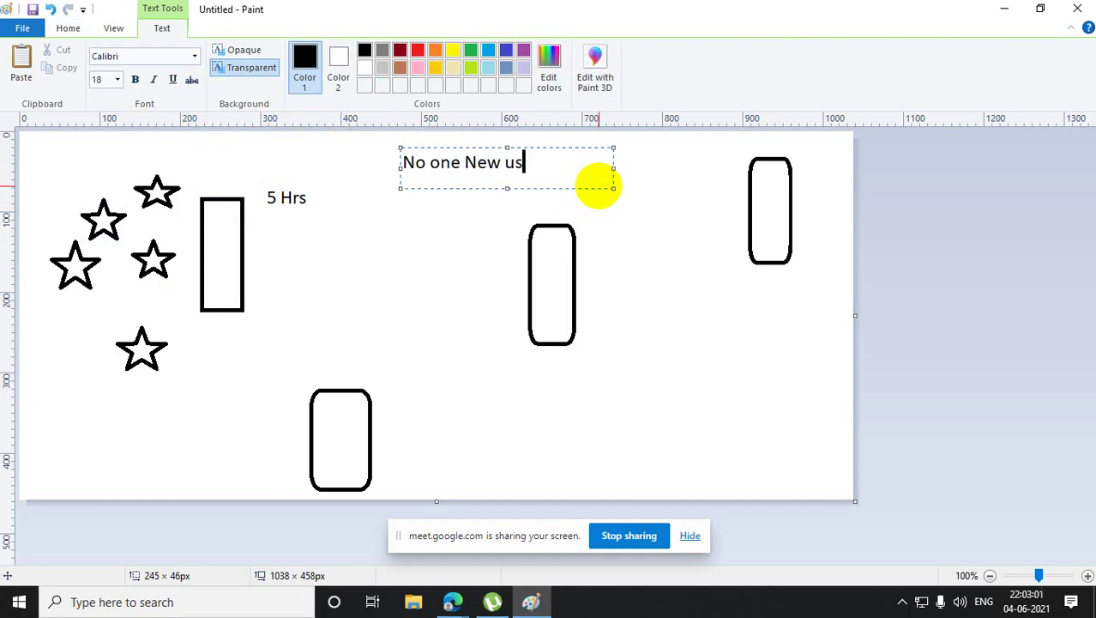
pyautogui.write('er will log')
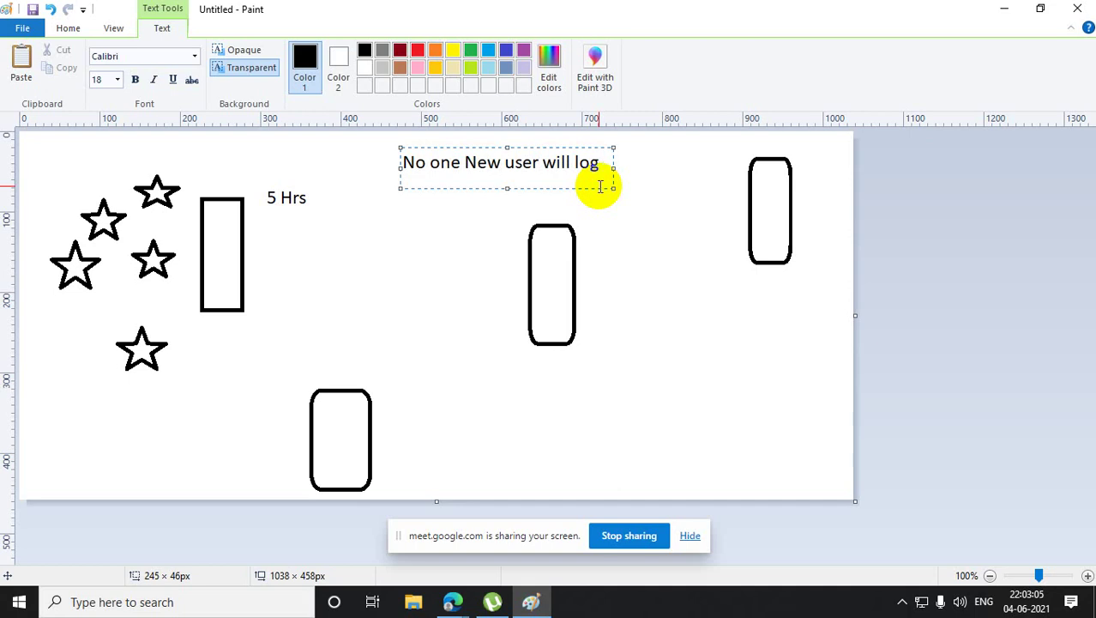
pyautogui.write(' on')
pyautogui.press('BackSpace')
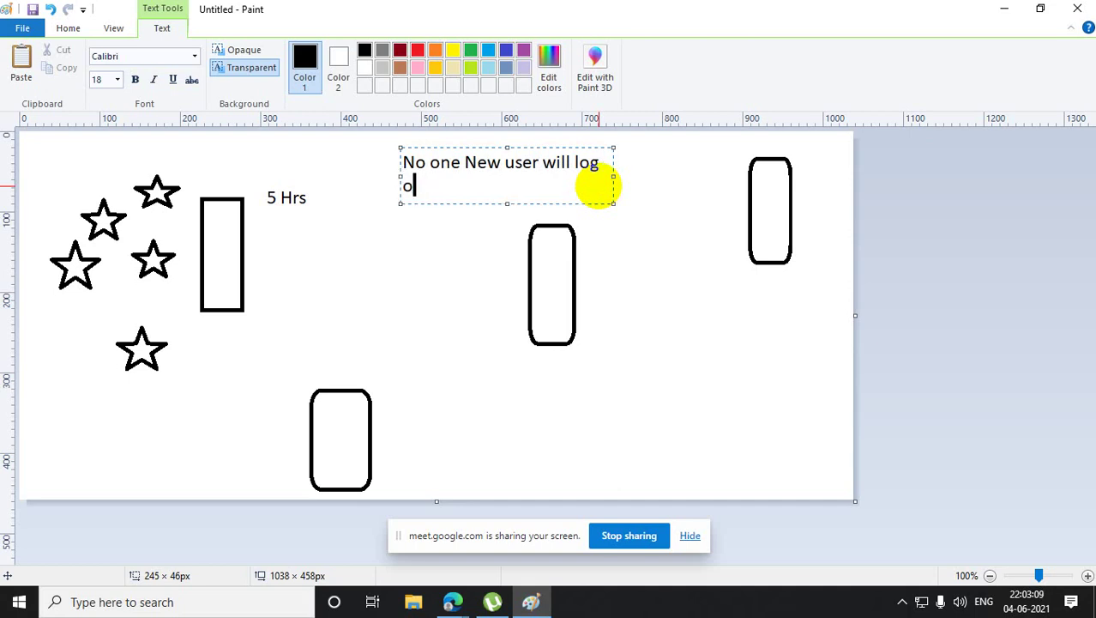
pyautogui.press('BackSpace')
pyautogui.write('in')
# - Add the line 'my infra will have time issue' below, then clear all the note's text
pyautogui.press('Return')
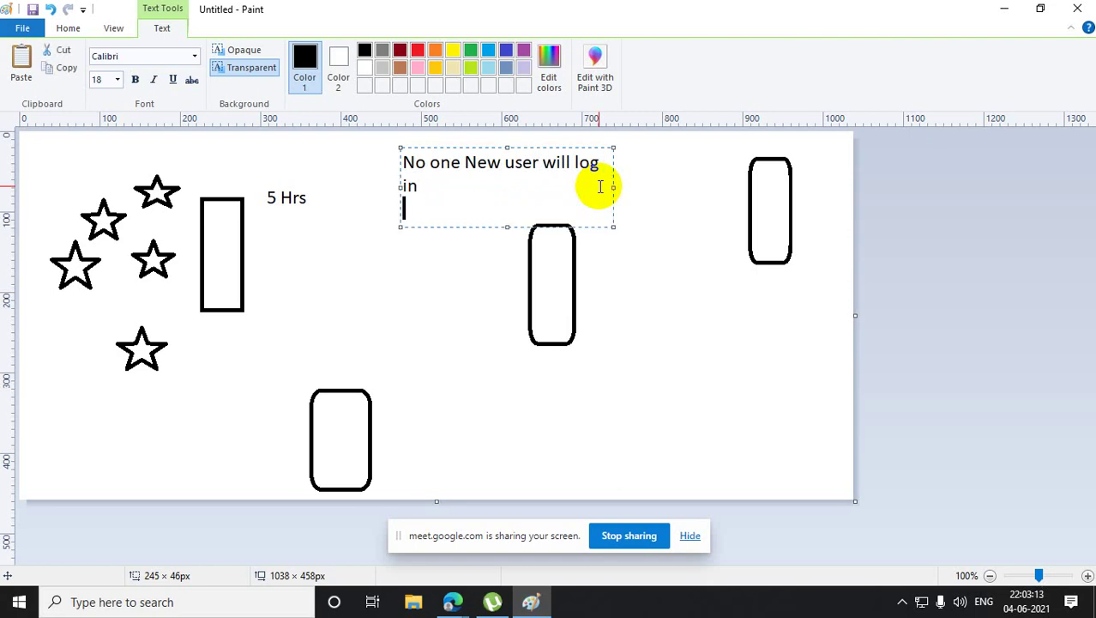
pyautogui.press('Return')
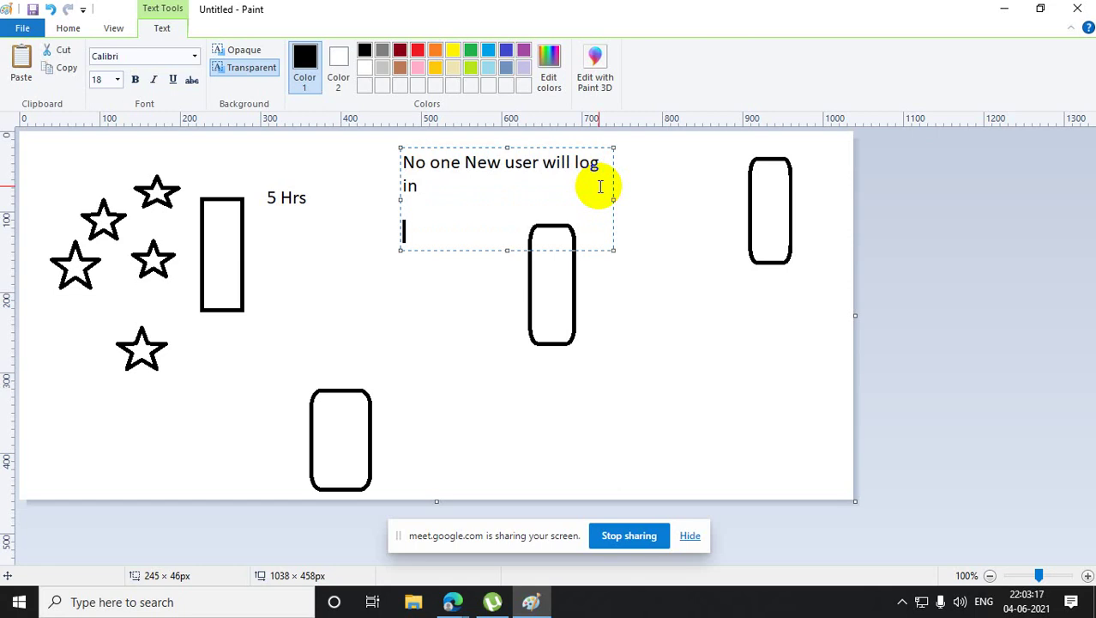
pyautogui.write('a')
pyautogui.press('BackSpace')
pyautogui.write('my ins')
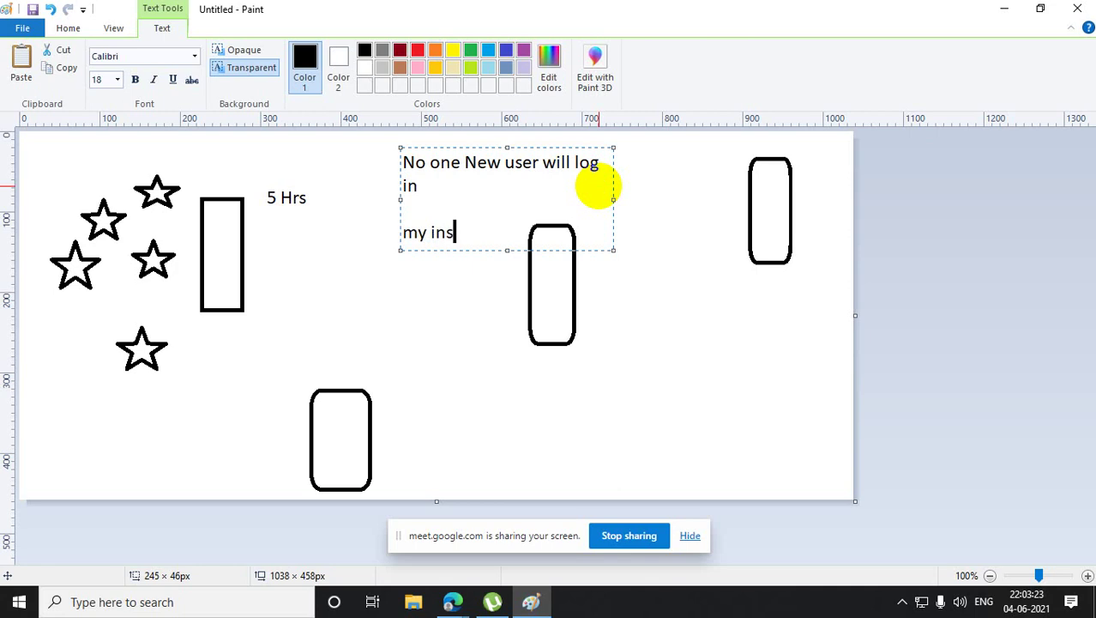
pyautogui.press('BackSpace')
pyautogui.write('fra will have')
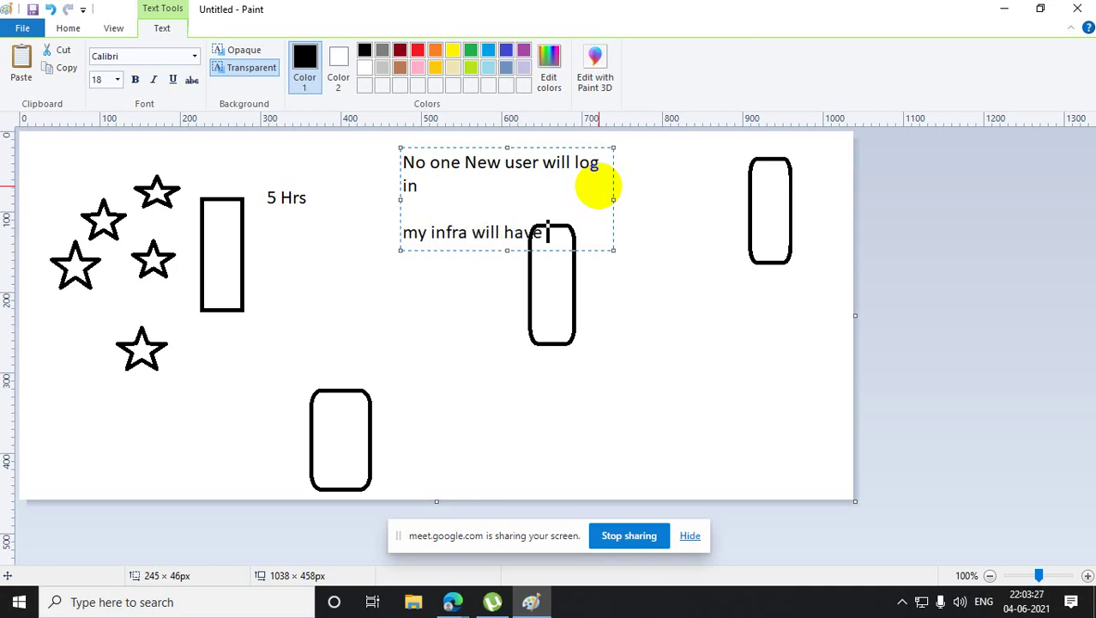
pyautogui.write(' time issue')
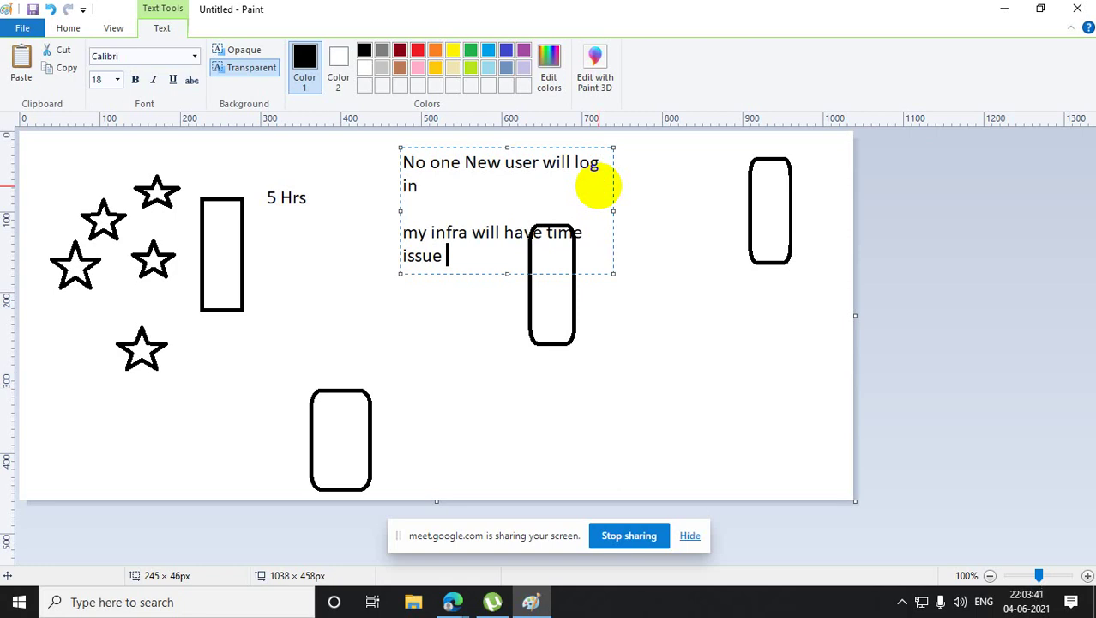
pyautogui.press('Return')
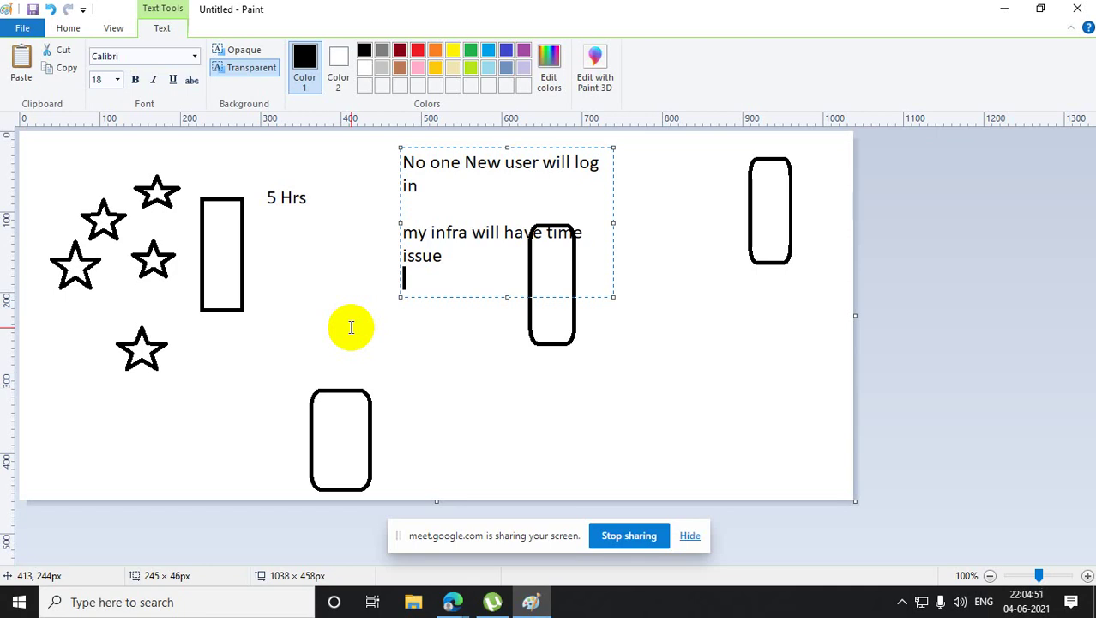
pyautogui.hotkey('ctrl', 'a')
pyautogui.press('Delete')
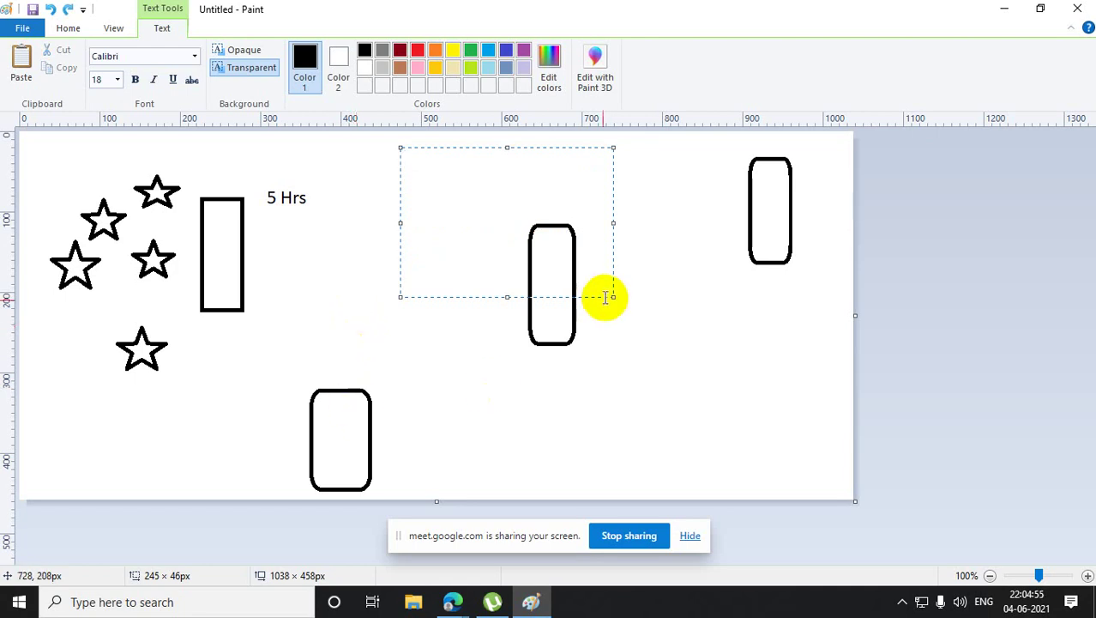
# - Select the five stars, move them right, then back left slightly higher beside the rectangle
pyautogui.click(502, 369)
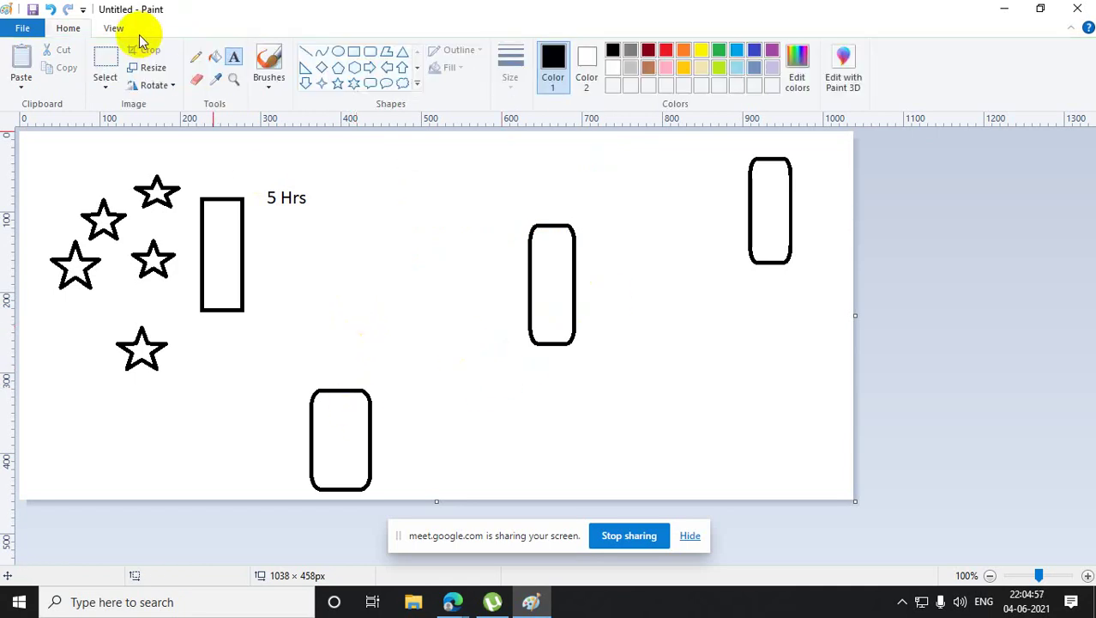
pyautogui.click(105, 59)
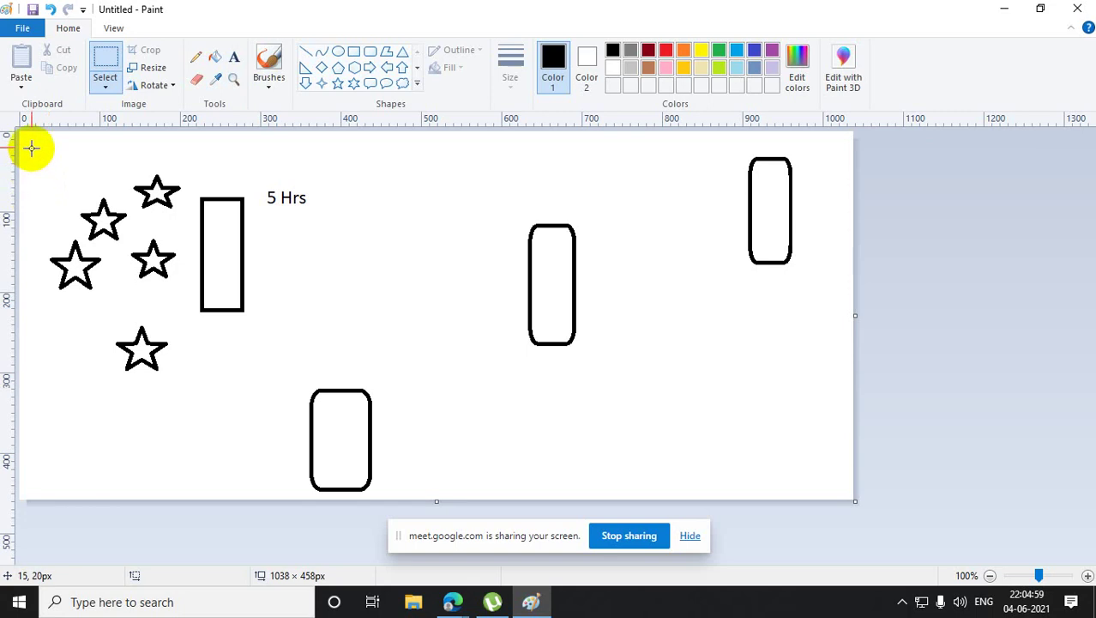
pyautogui.moveTo(29, 140); pyautogui.dragTo(200, 404)
pyautogui.moveTo(133, 291); pyautogui.dragTo(685, 353)
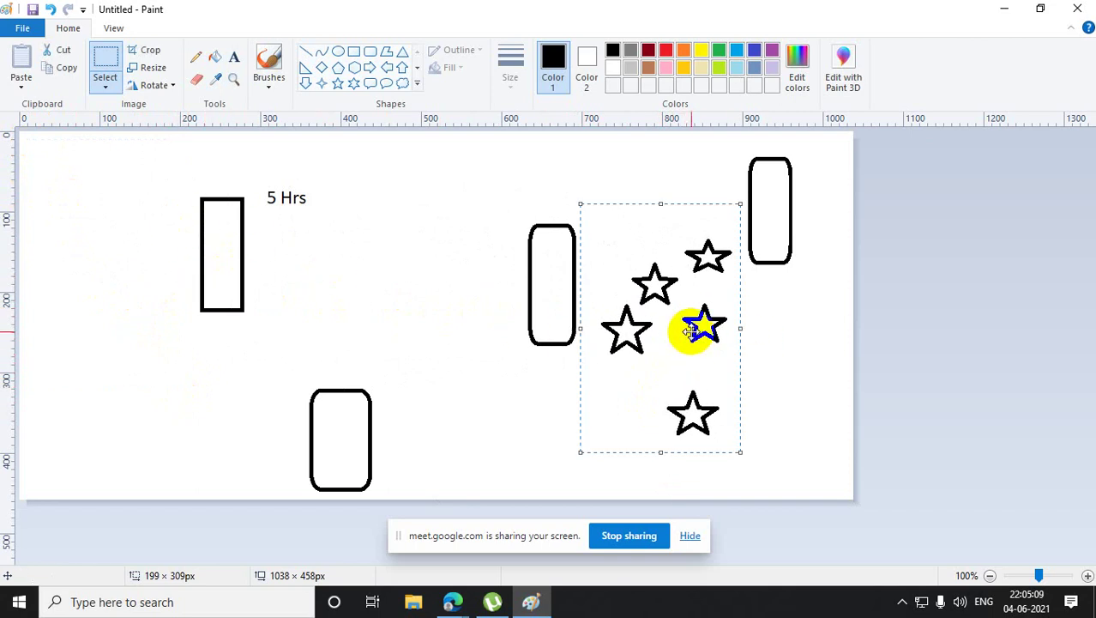
pyautogui.moveTo(693, 331); pyautogui.dragTo(152, 234)
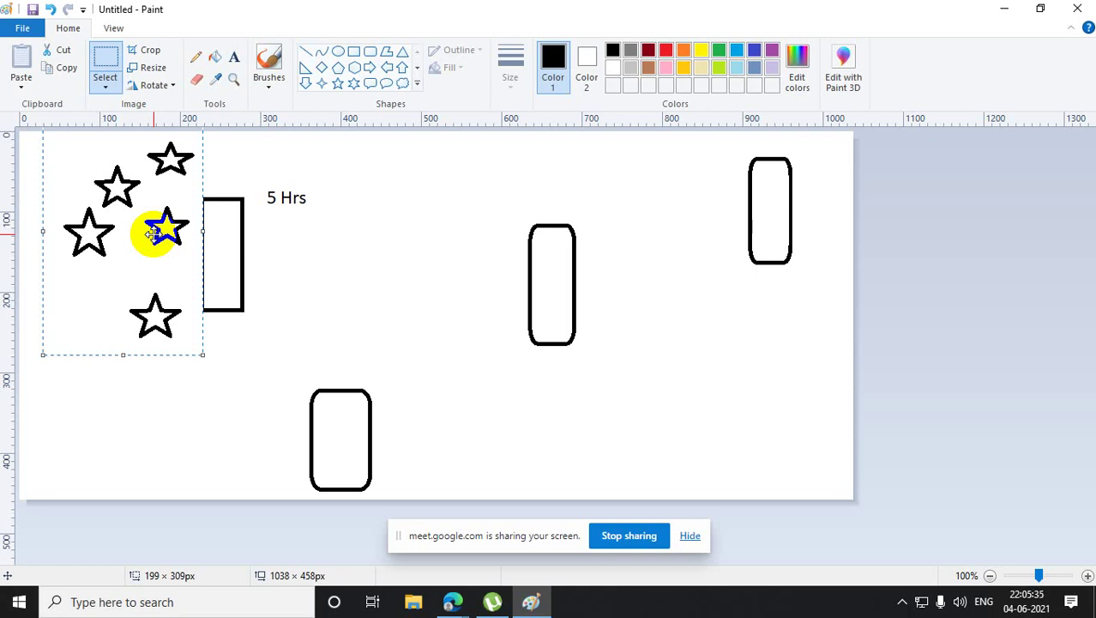
pyautogui.click(233, 57)
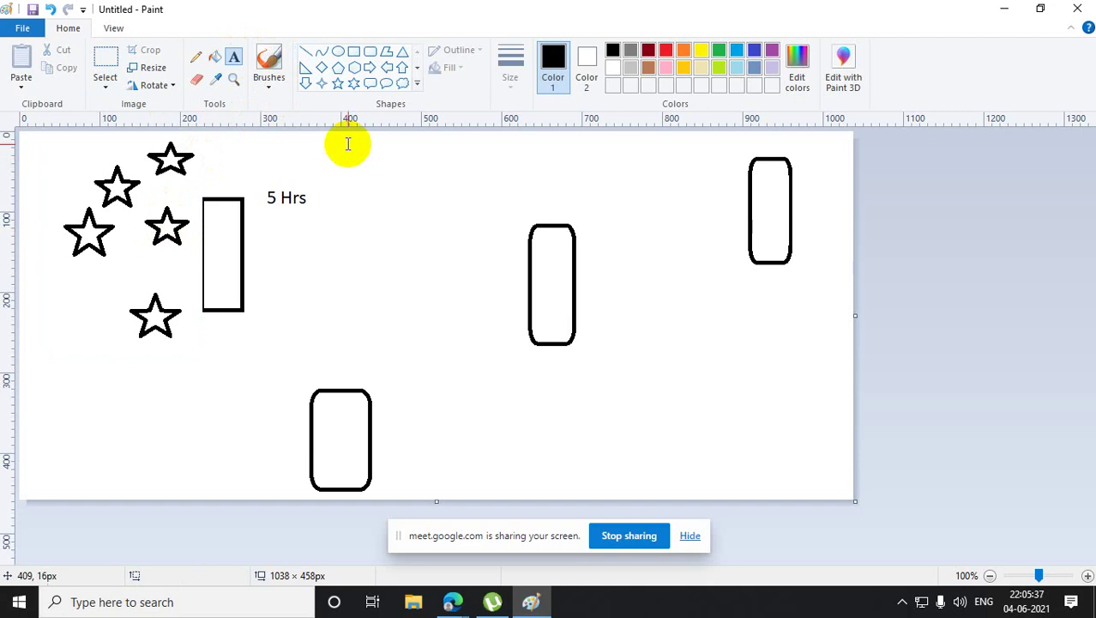
# - Create a note near the top centre reading 'User should be the part of' and 'Domain Admin'
pyautogui.moveTo(347, 144); pyautogui.dragTo(518, 299)
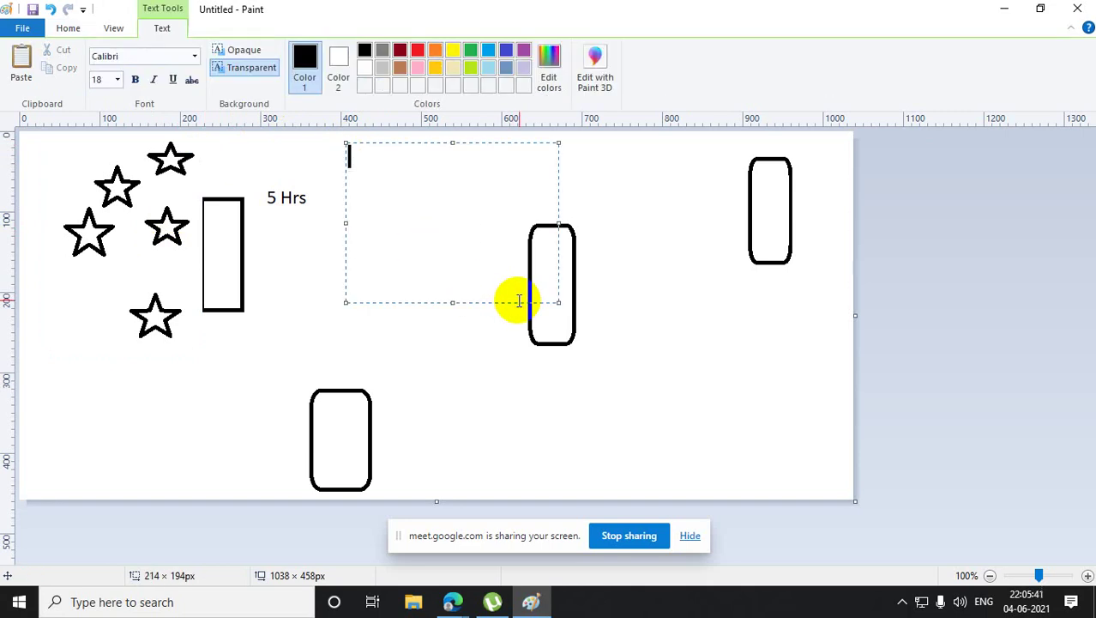
pyautogui.write('User sho')
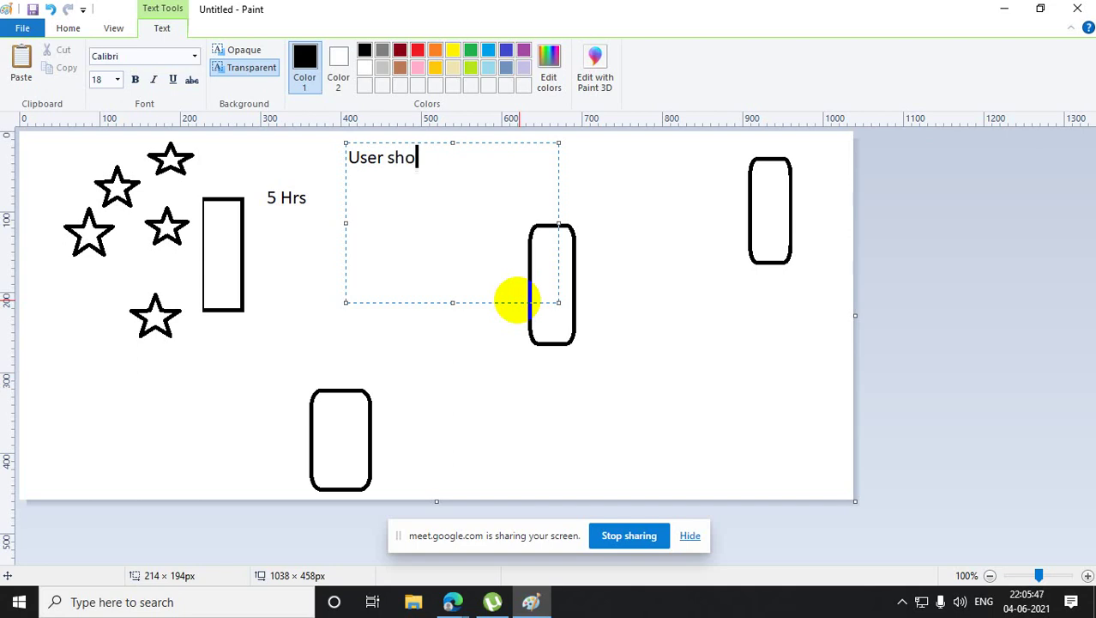
pyautogui.write('uld be the ')
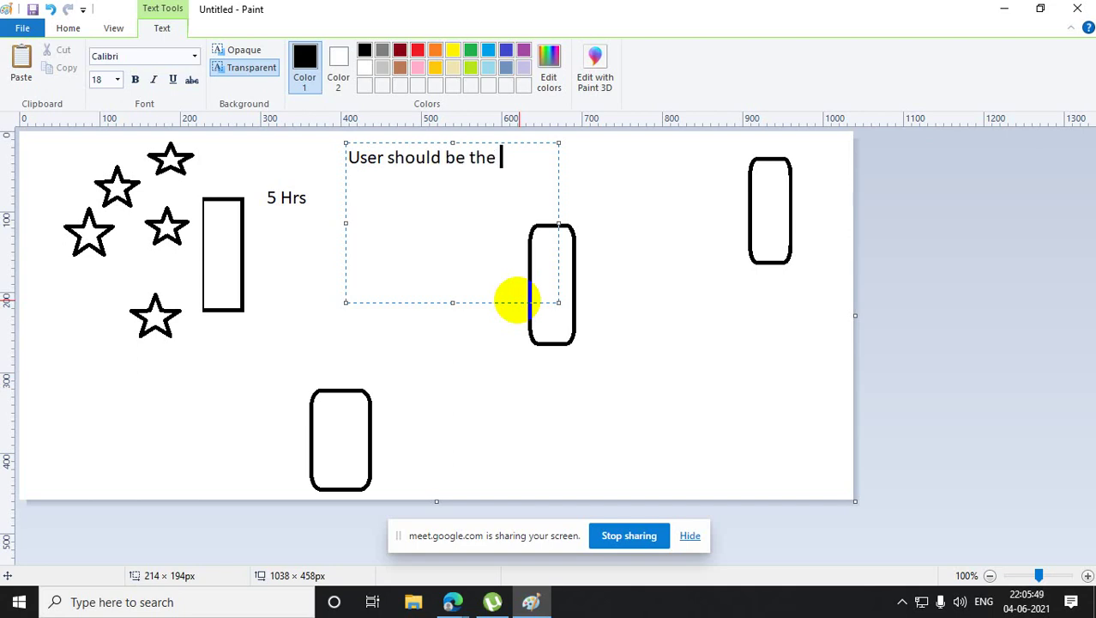
pyautogui.write('part of')
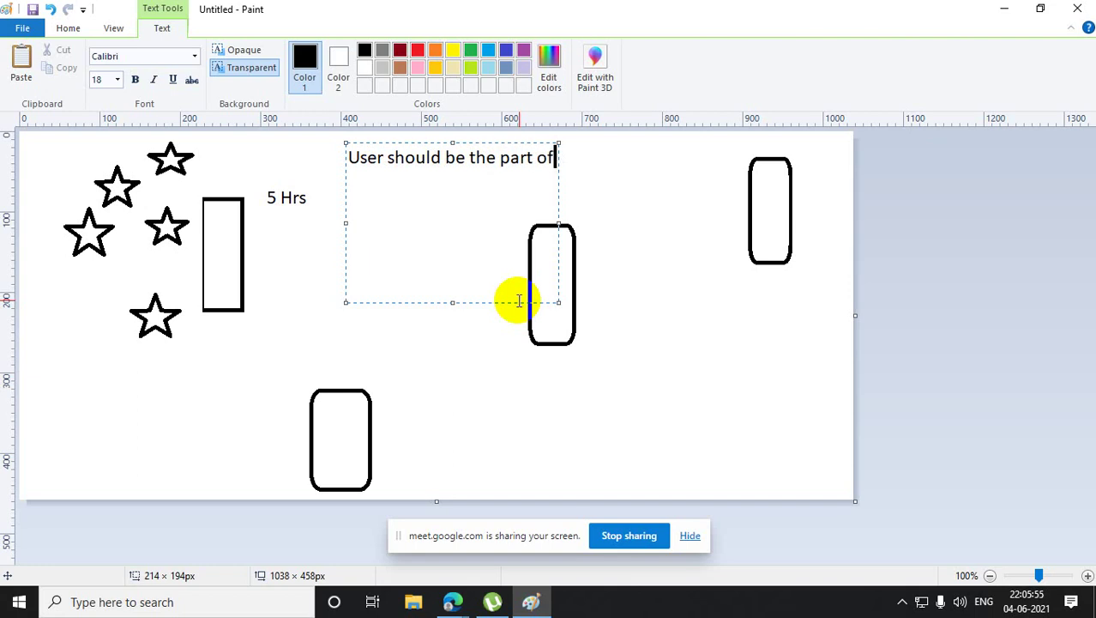
pyautogui.press('Return')
pyautogui.press('Return')
pyautogui.write('Domain ')
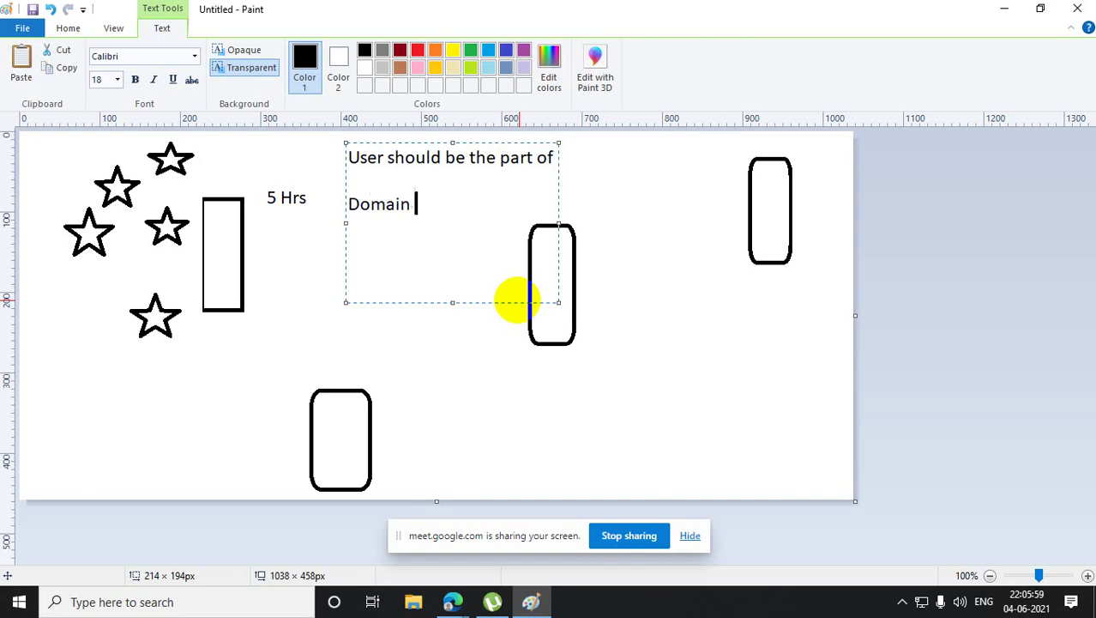
pyautogui.write('Admin')
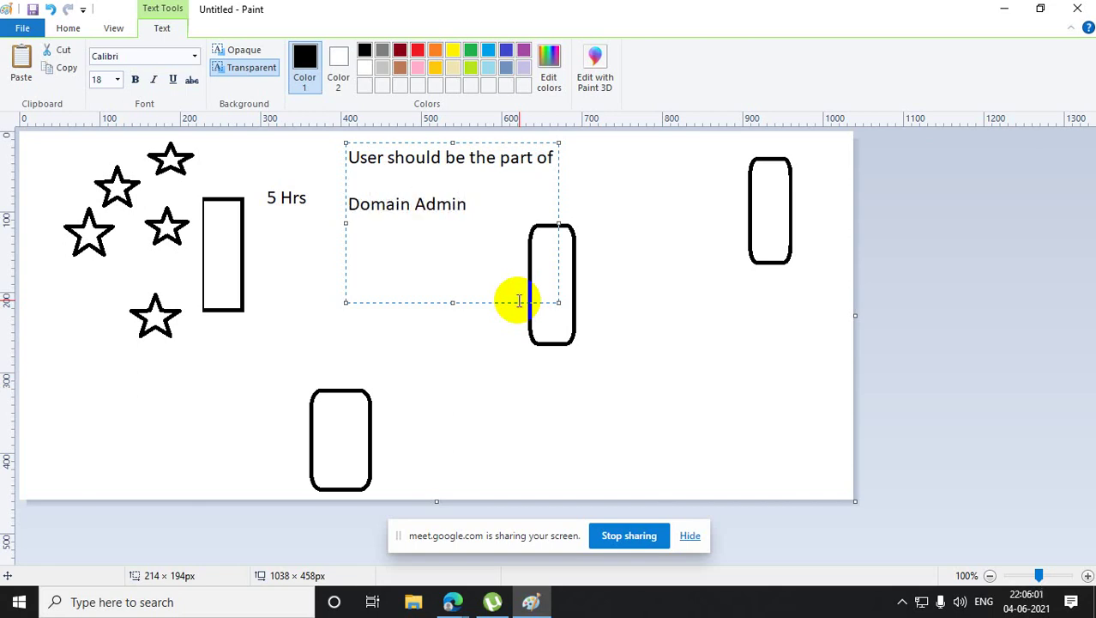
pyautogui.press('Return')
# - Add the lines 'Enterprise Admin' and 'Schema admin' to the note
pyautogui.write('Enterp')
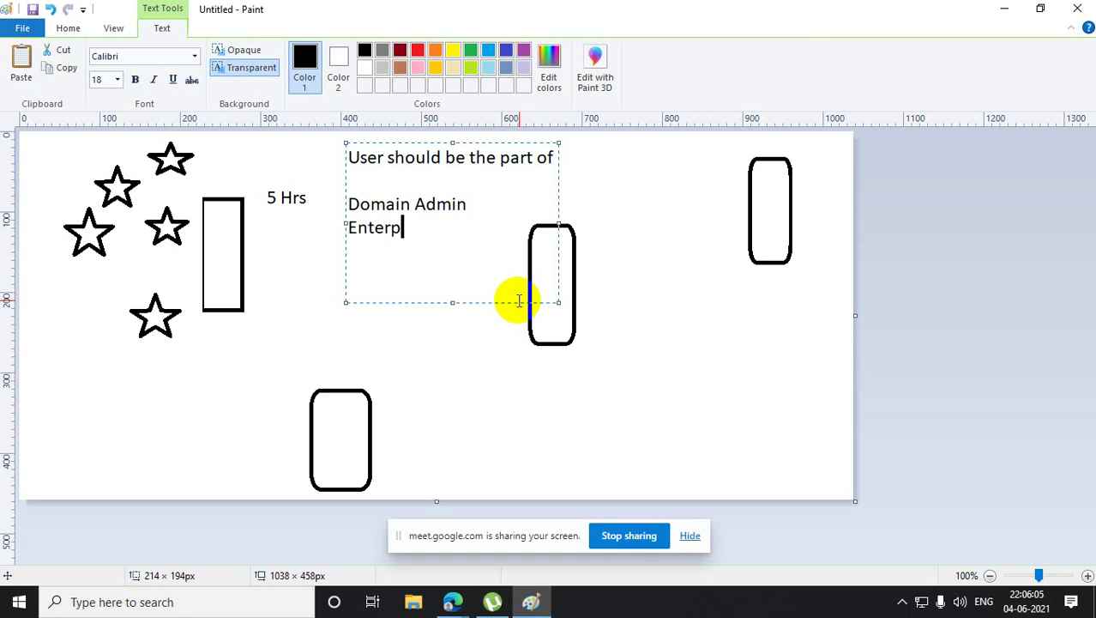
pyautogui.write('rise Admin')
pyautogui.press('Return')
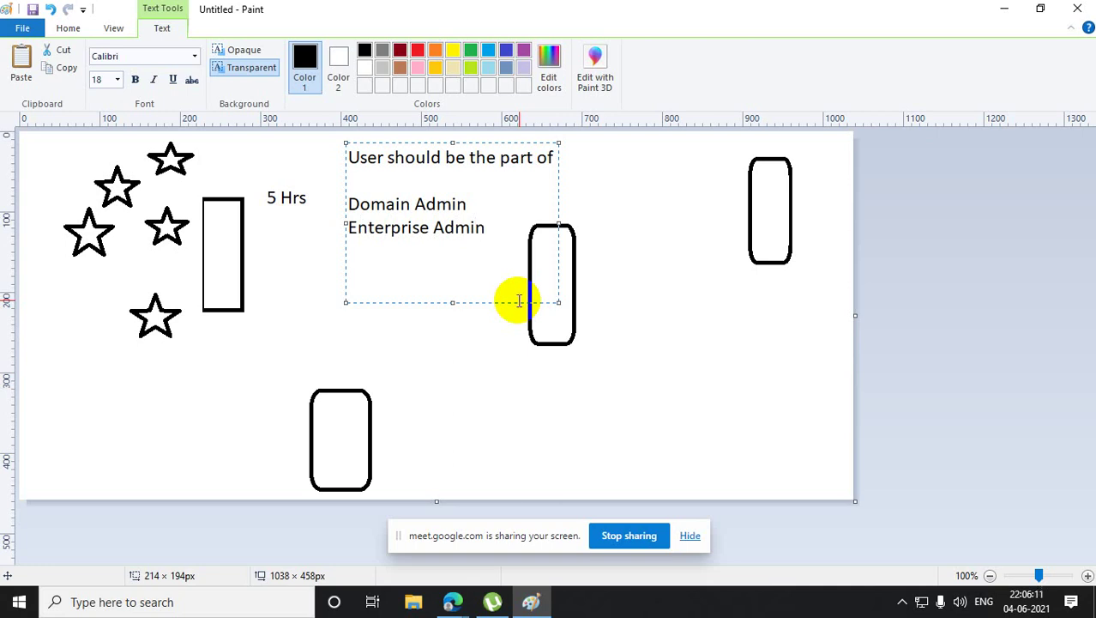
pyautogui.write('Schema ')
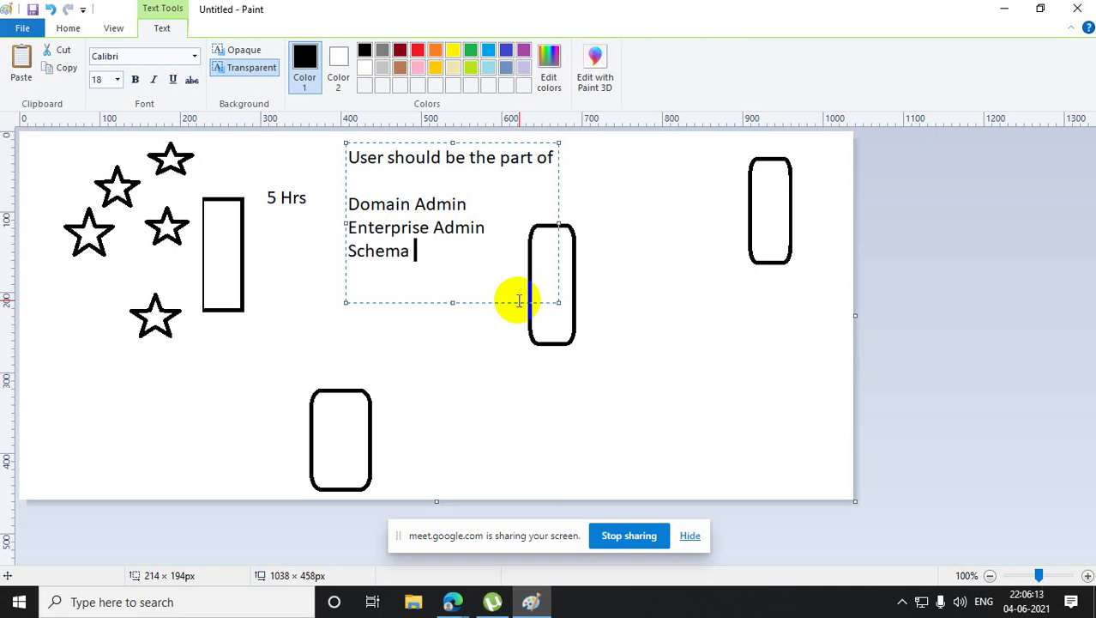
pyautogui.write('aDMIN')
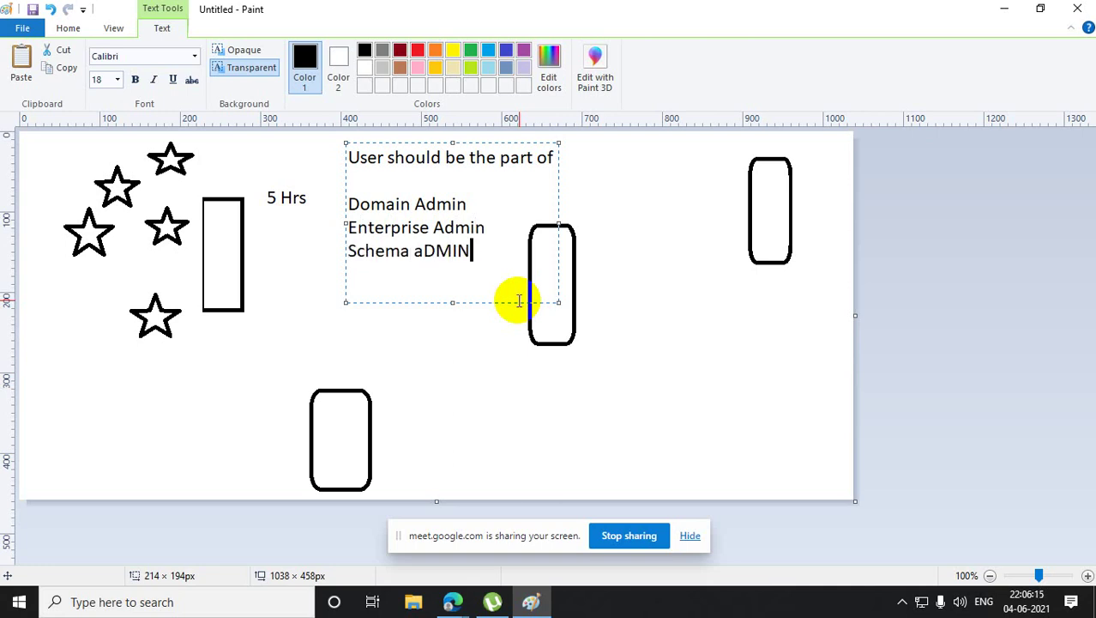
pyautogui.press('BackSpace')
pyautogui.press('BackSpace')
pyautogui.press('BackSpace')
pyautogui.press('BackSpace')
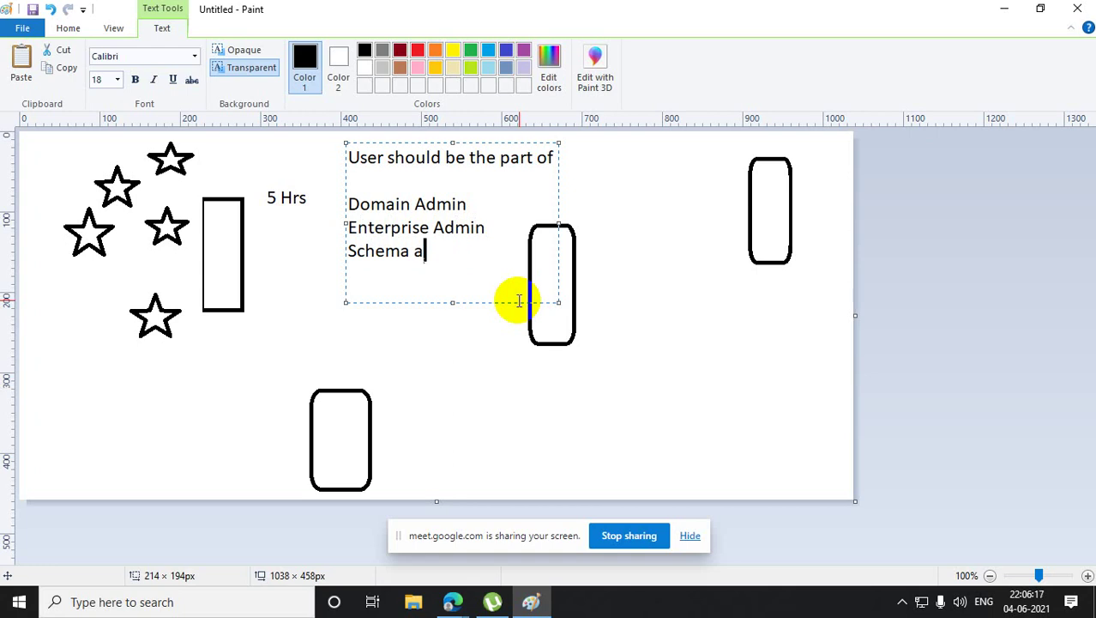
pyautogui.write('dmin')
pyautogui.press('Return')
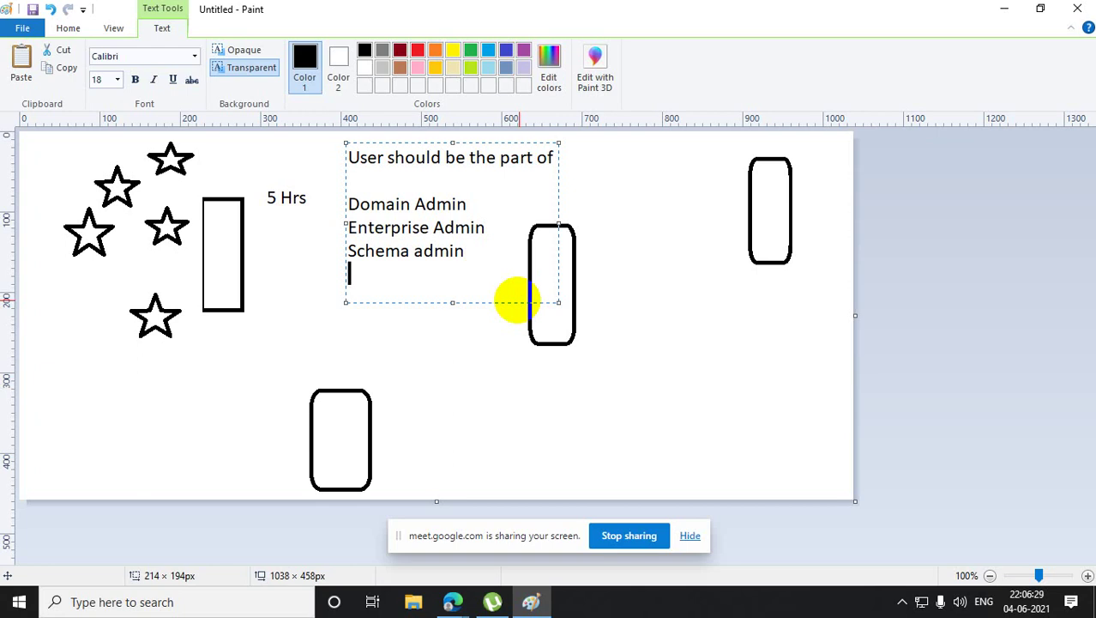
pyautogui.press('Return')
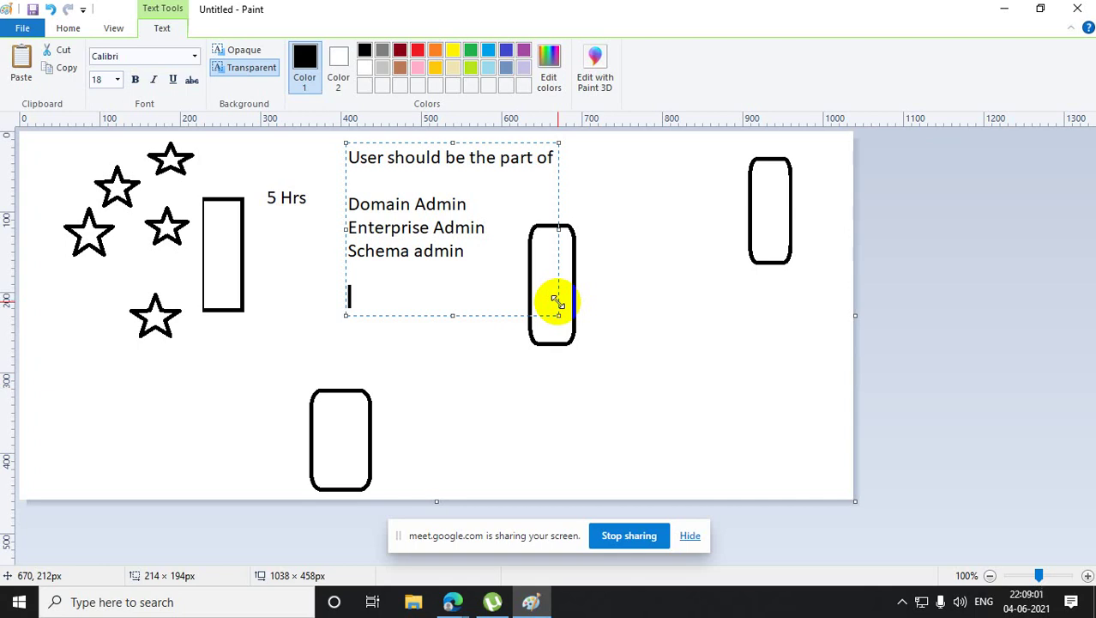
# - Draw two tall rectangles side by side at the lower right, then minimize Paint
pyautogui.click(363, 350)
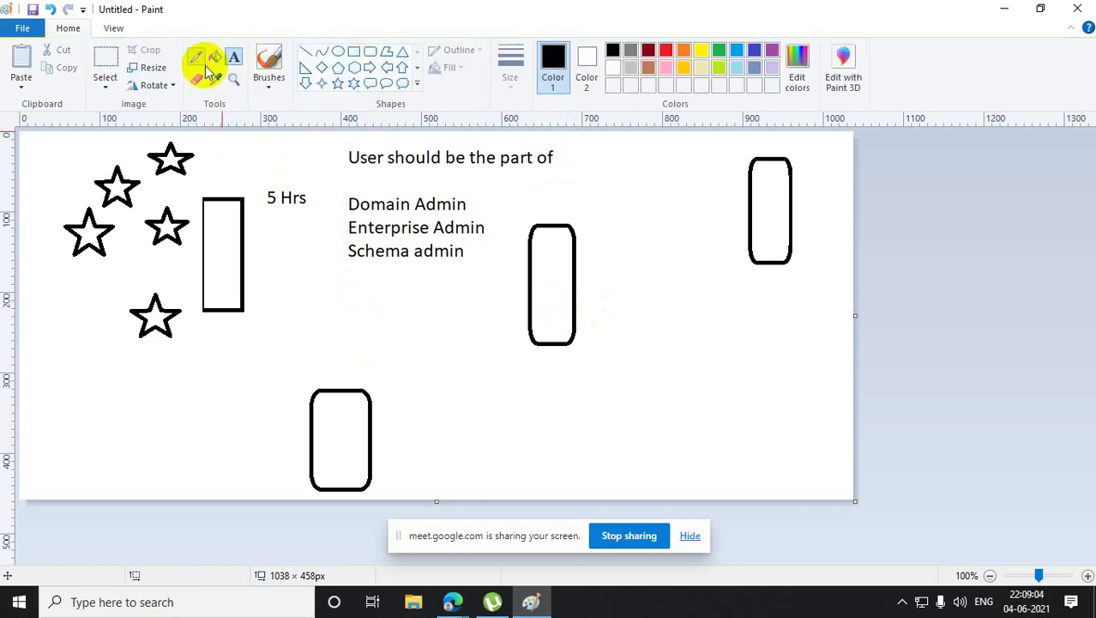
pyautogui.click(354, 52)
pyautogui.moveTo(622, 399); pyautogui.dragTo(672, 483)
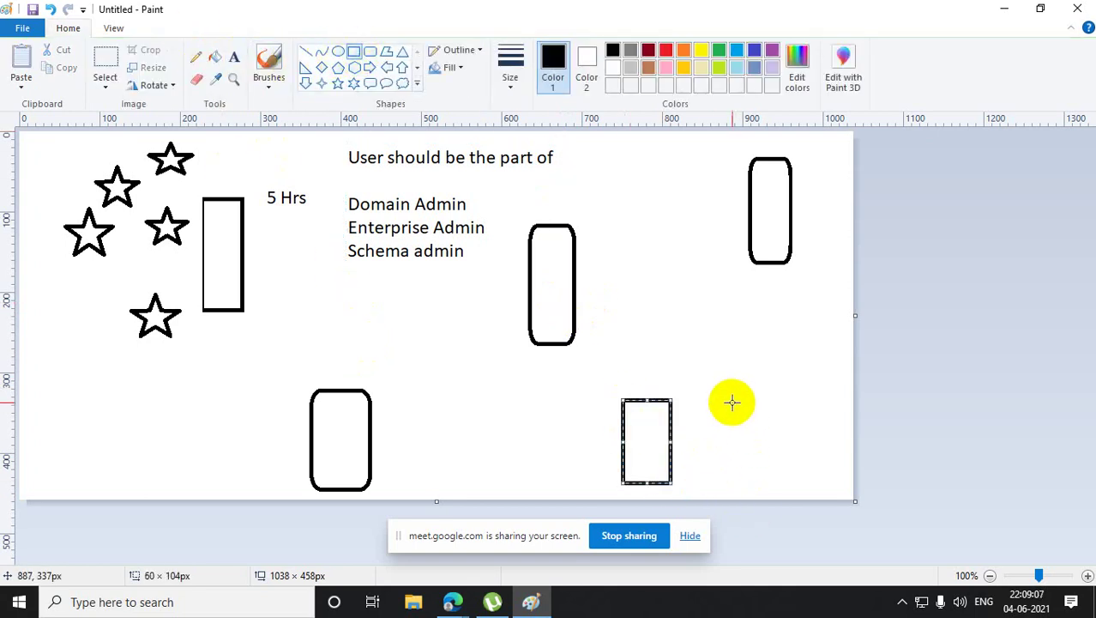
pyautogui.moveTo(731, 400); pyautogui.dragTo(781, 492)
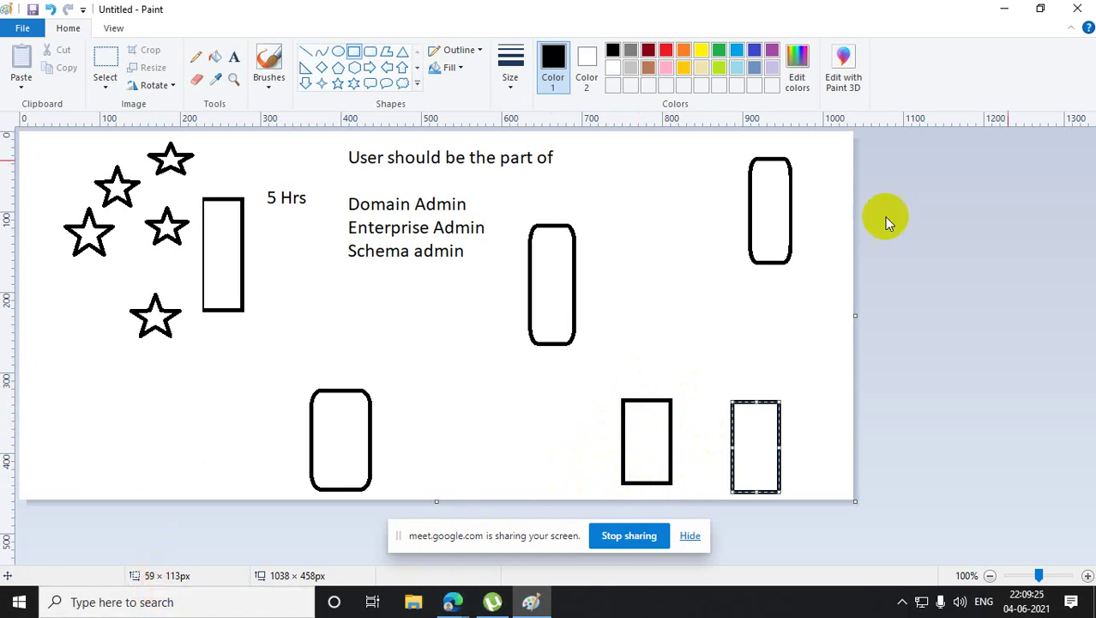
pyautogui.click(1007, 12)
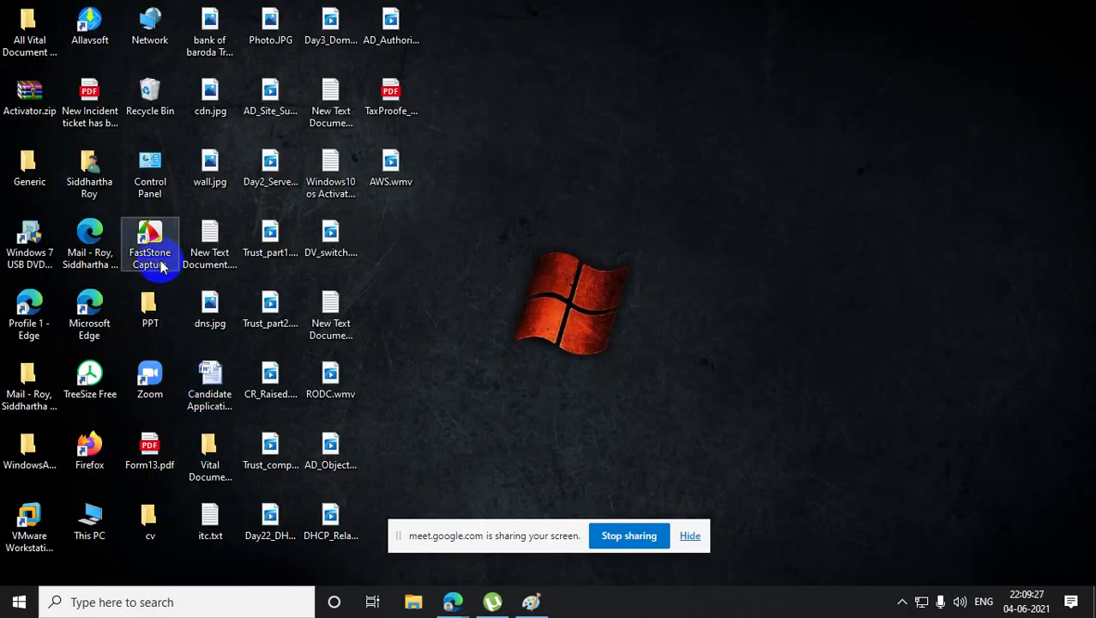
# - Launch VMware Workstation, view the DC01.bt.com VM, then open File Explorer
pyautogui.click(30, 525)
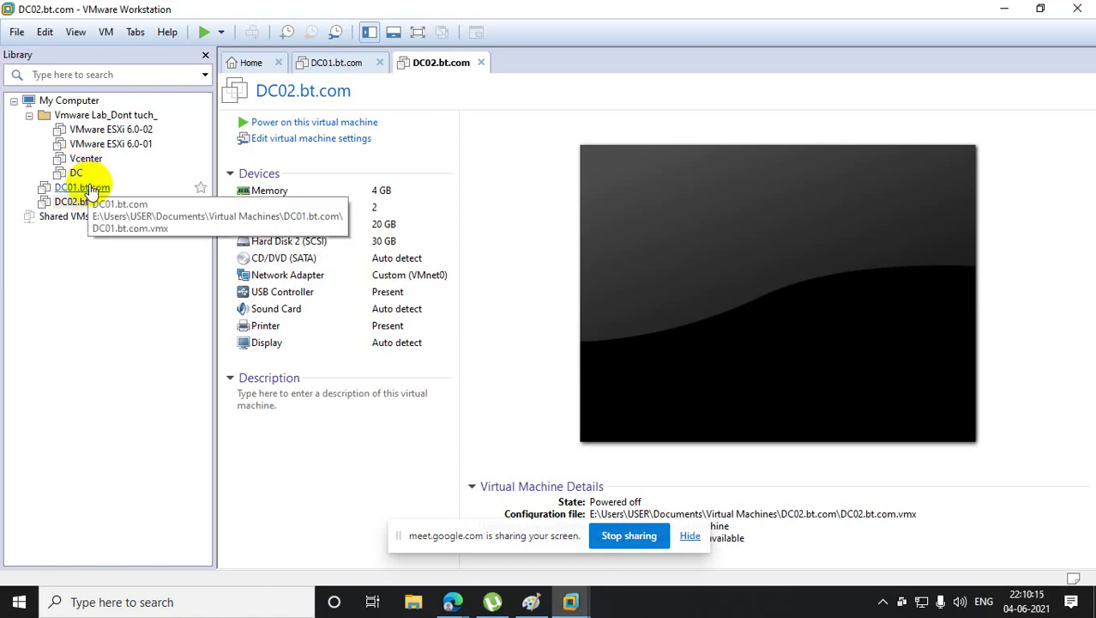
pyautogui.click(78, 188)
pyautogui.click(414, 601)
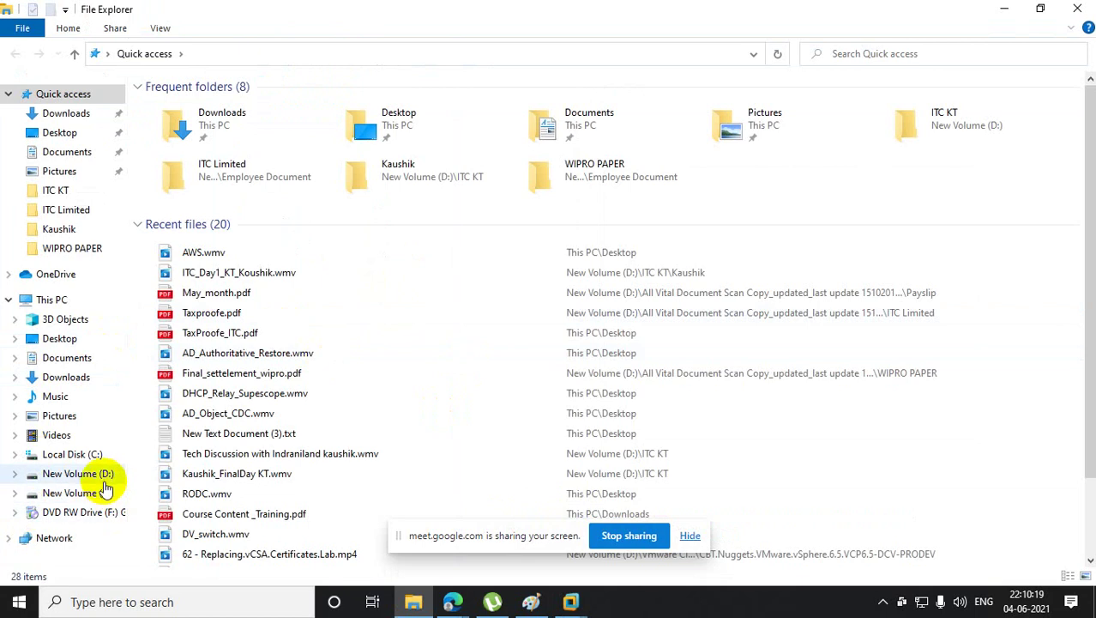
# - Browse to E:\Users\USER\Documents\Virtual Machines in File Explorer
pyautogui.click(105, 492)
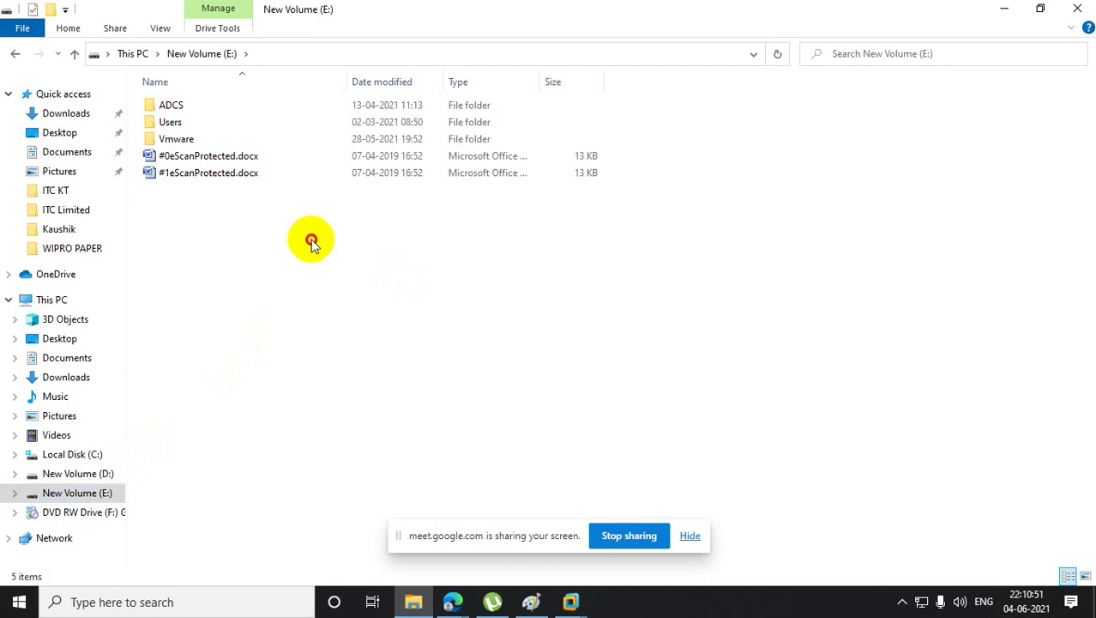
pyautogui.doubleClick(178, 125)
pyautogui.click(179, 125)
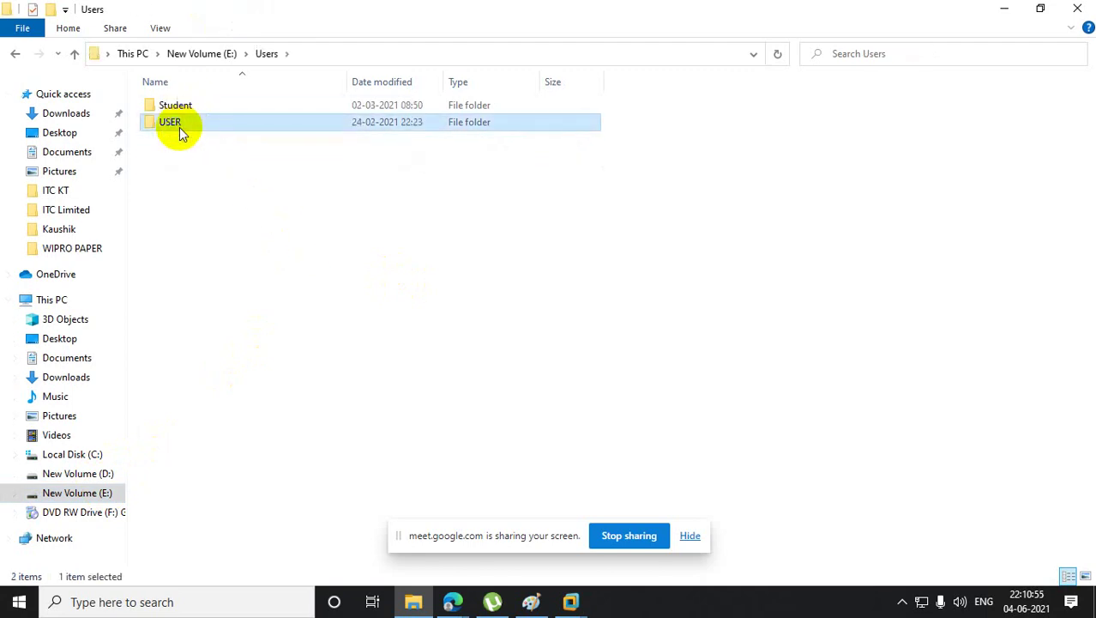
pyautogui.doubleClick(178, 121)
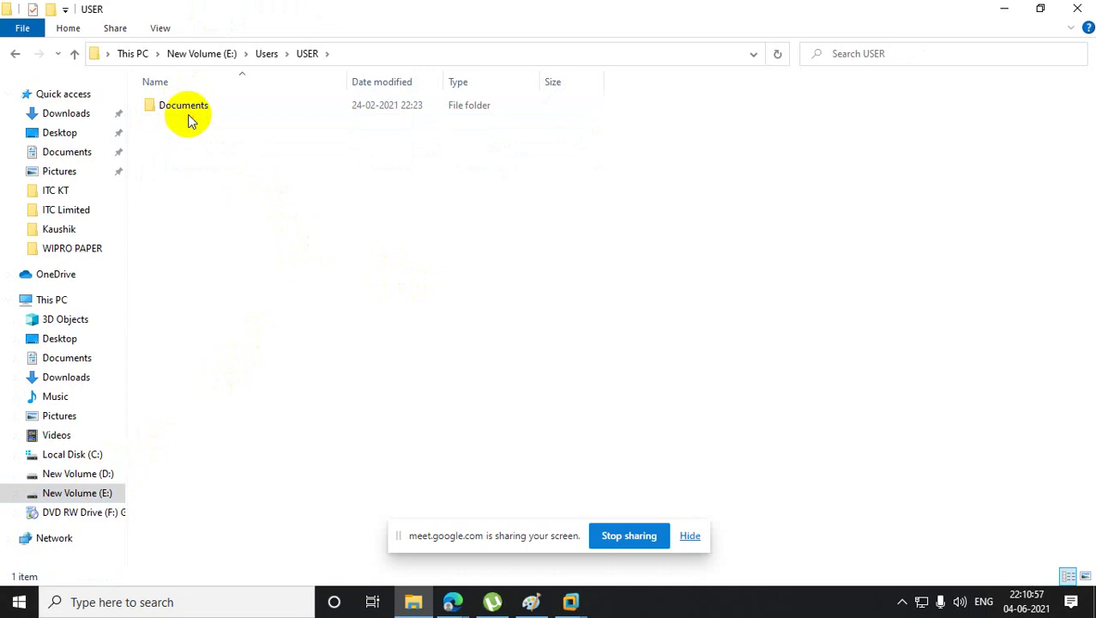
pyautogui.doubleClick(186, 106)
pyautogui.doubleClick(225, 110)
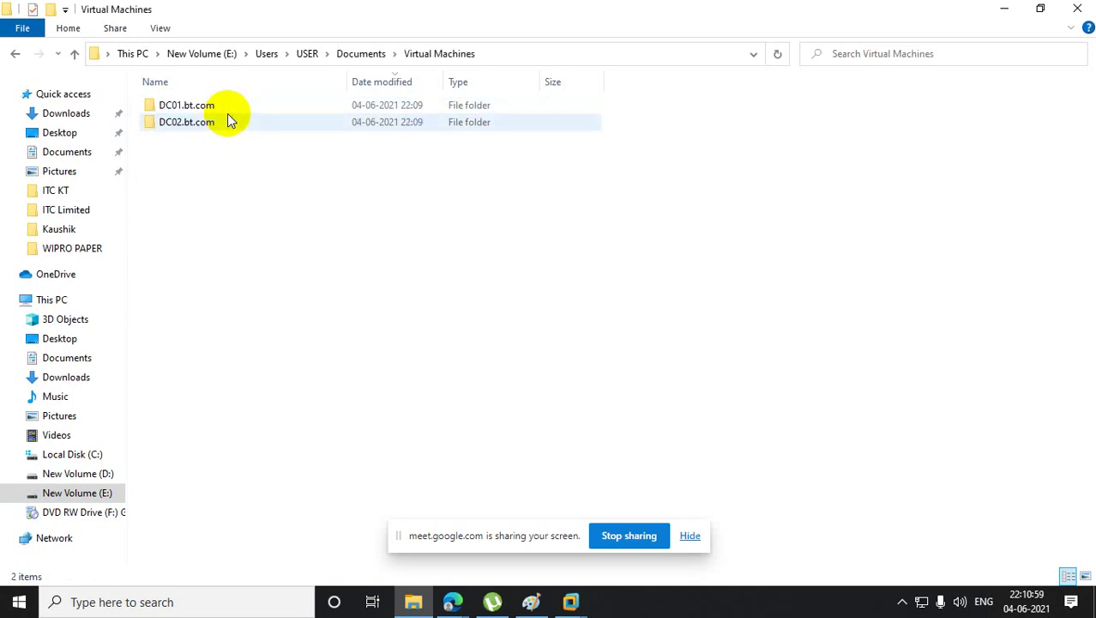
# - Permanently delete the DC01.bt.com and DC02.bt.com folders, then close File Explorer
pyautogui.hotkey('ctrl', 'a')
pyautogui.hotkey('shift', 'Delete')
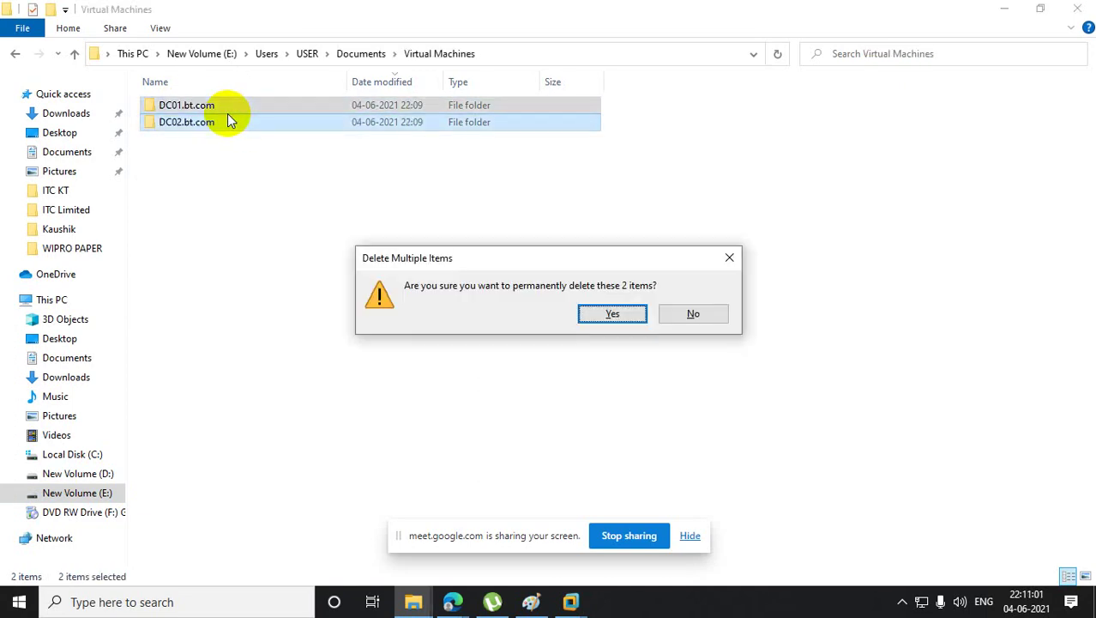
pyautogui.click(607, 314)
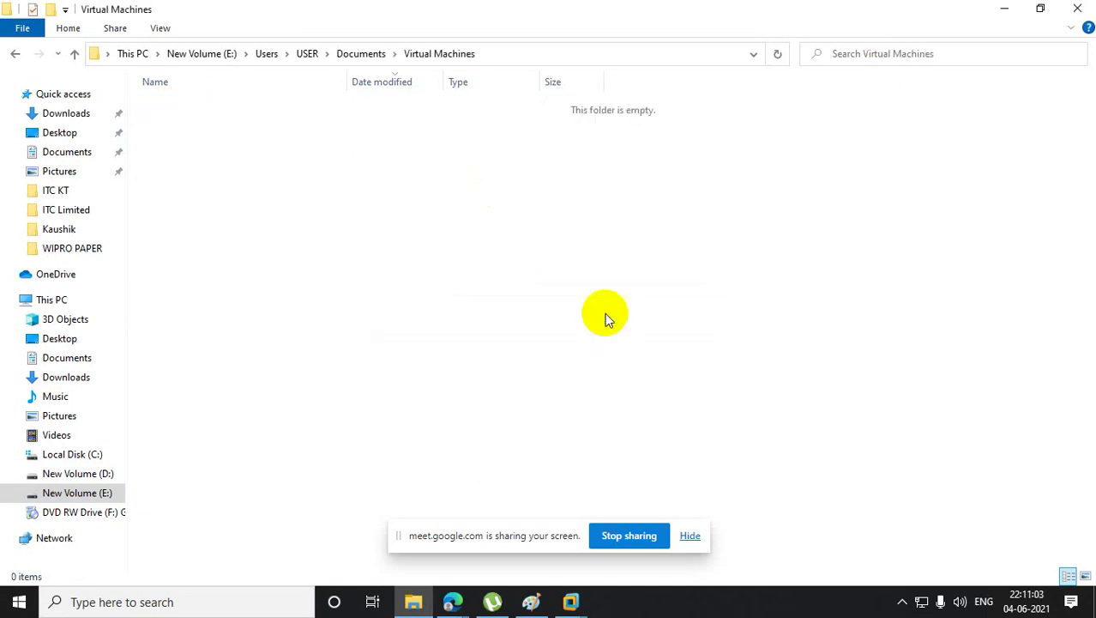
pyautogui.click(1079, 8)
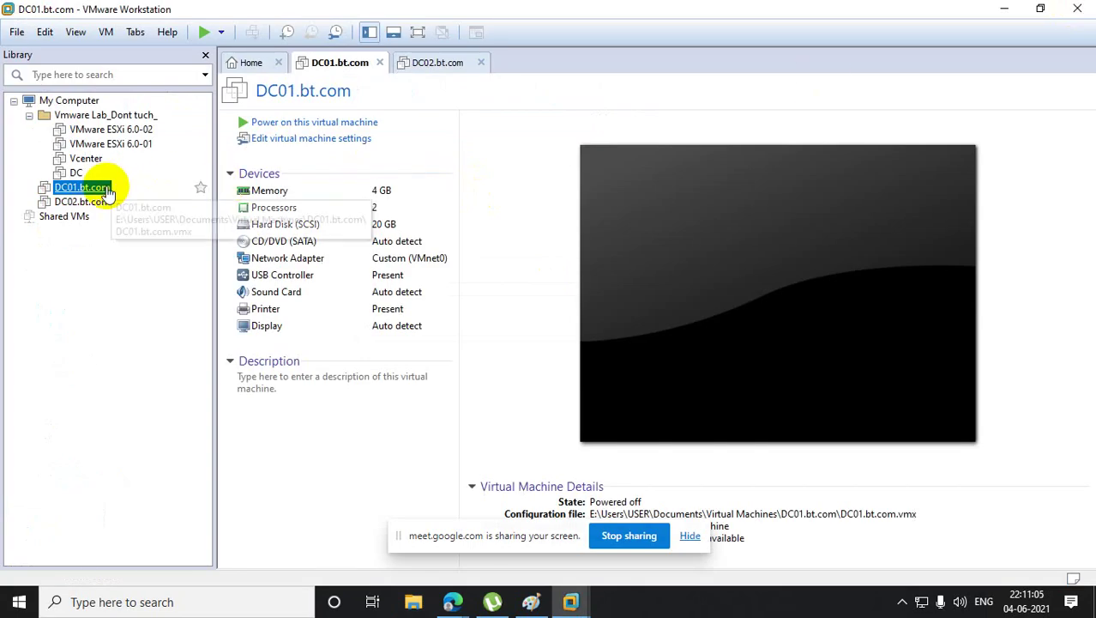
# - Remove the missing DC01.bt.com and DC02.bt.com VMs, then launch File > New Virtual Machine
pyautogui.click(138, 187)
pyautogui.click(573, 344)
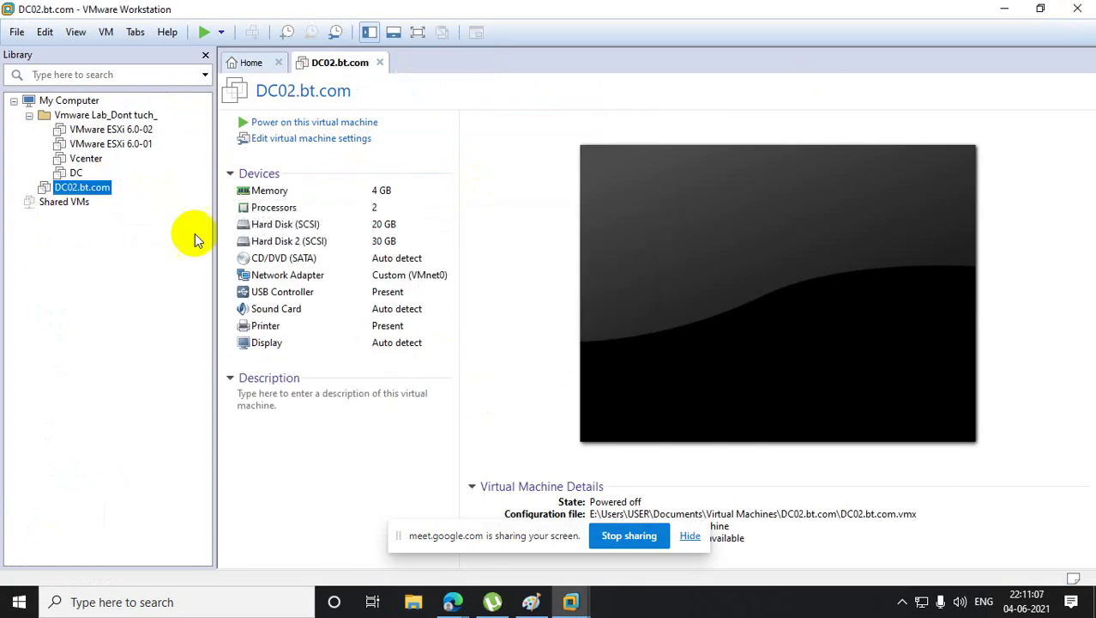
pyautogui.click(82, 187)
pyautogui.click(573, 344)
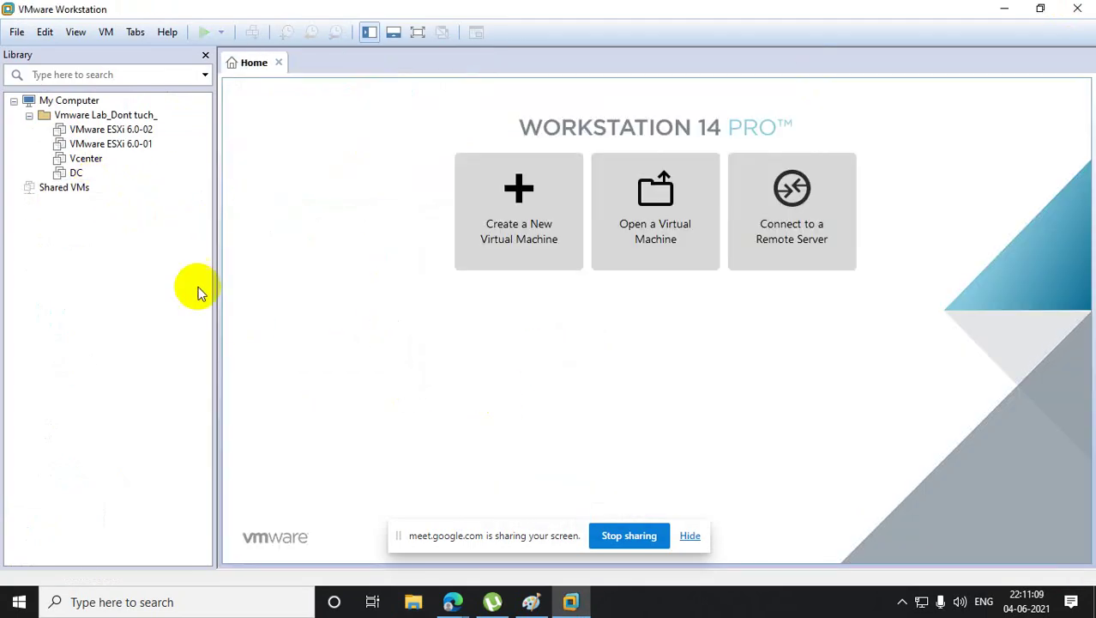
pyautogui.click(16, 32)
pyautogui.click(41, 53)
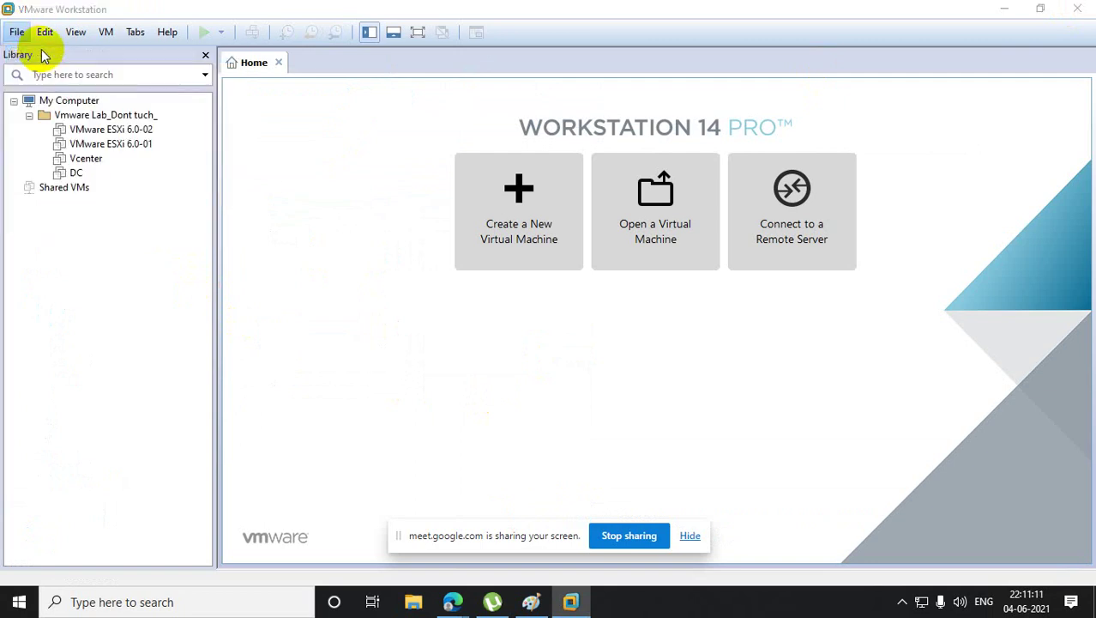
# - Advance the wizard to Easy Install, go back to the guest OS page, and return to Paint
pyautogui.click(619, 448)
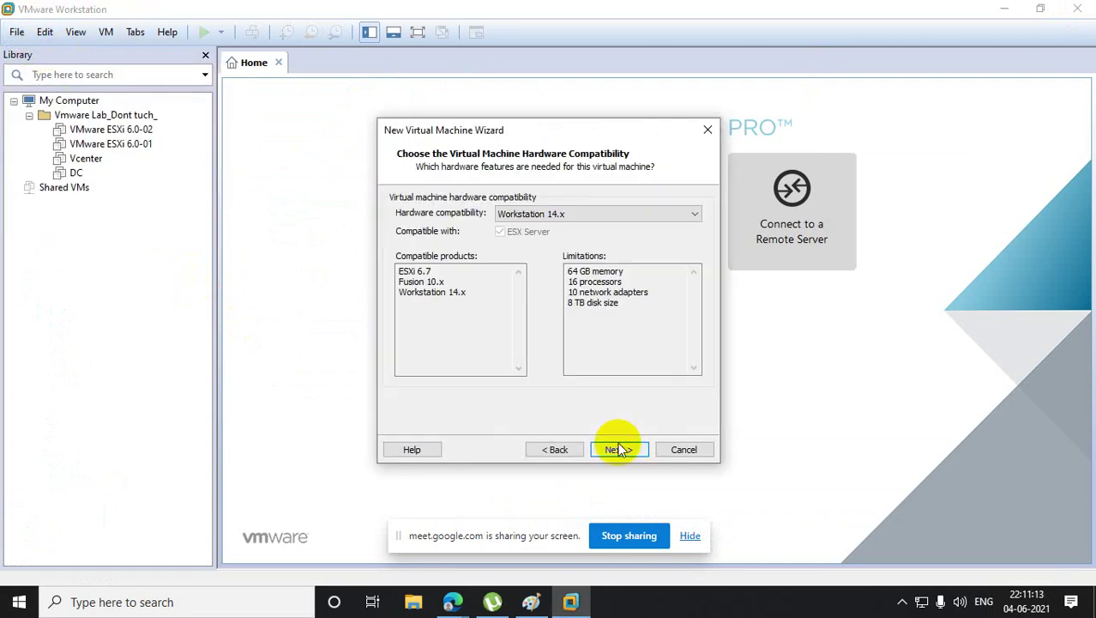
pyautogui.click(619, 448)
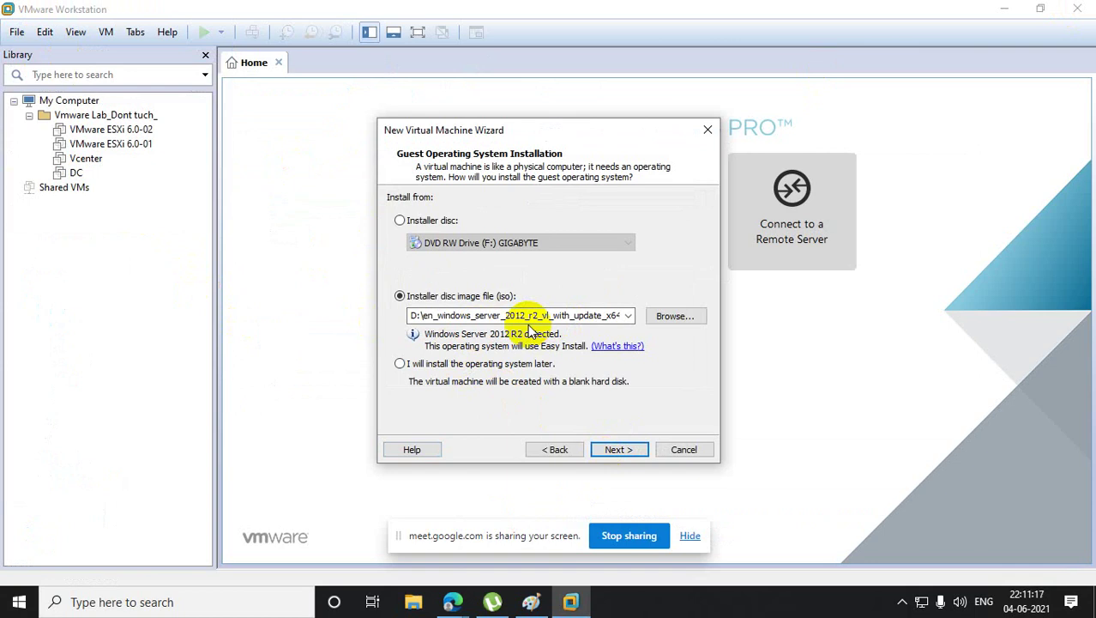
pyautogui.click(623, 452)
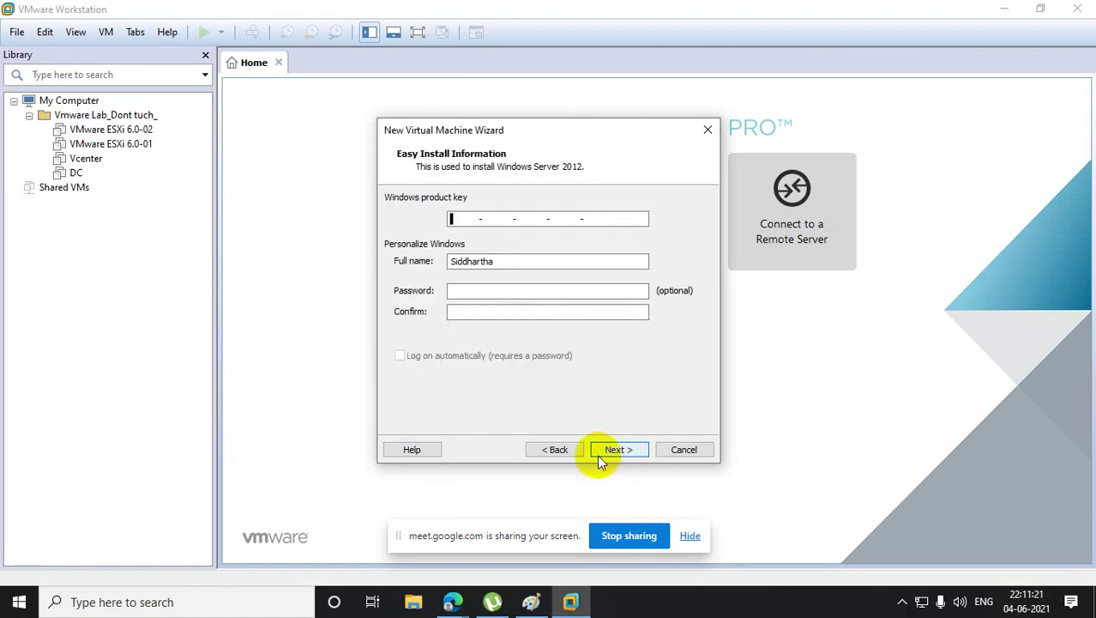
pyautogui.click(559, 451)
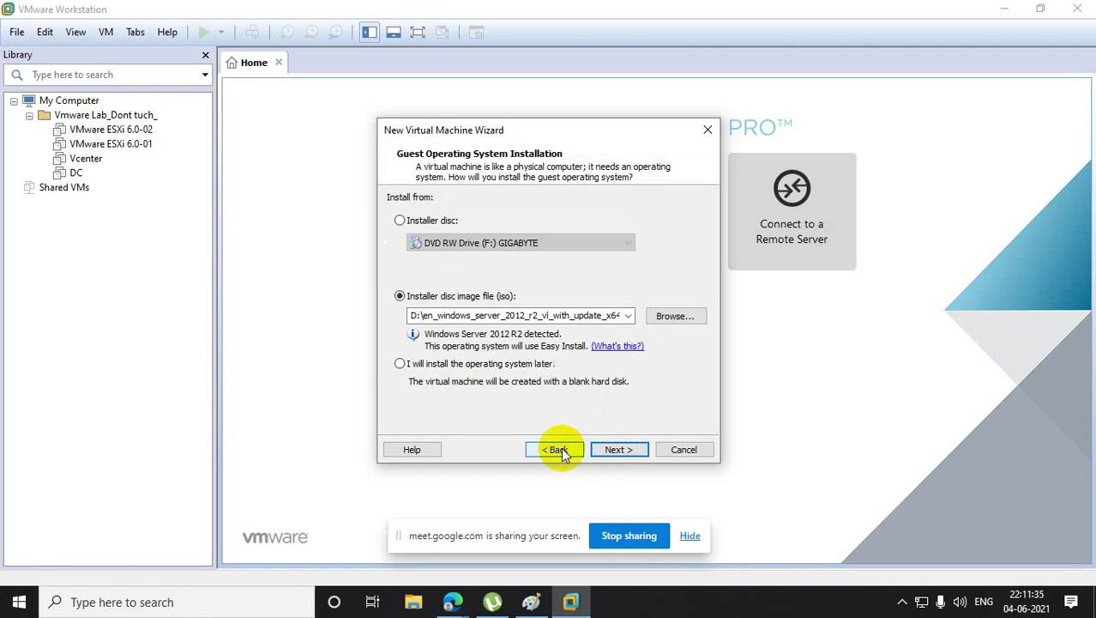
pyautogui.click(532, 601)
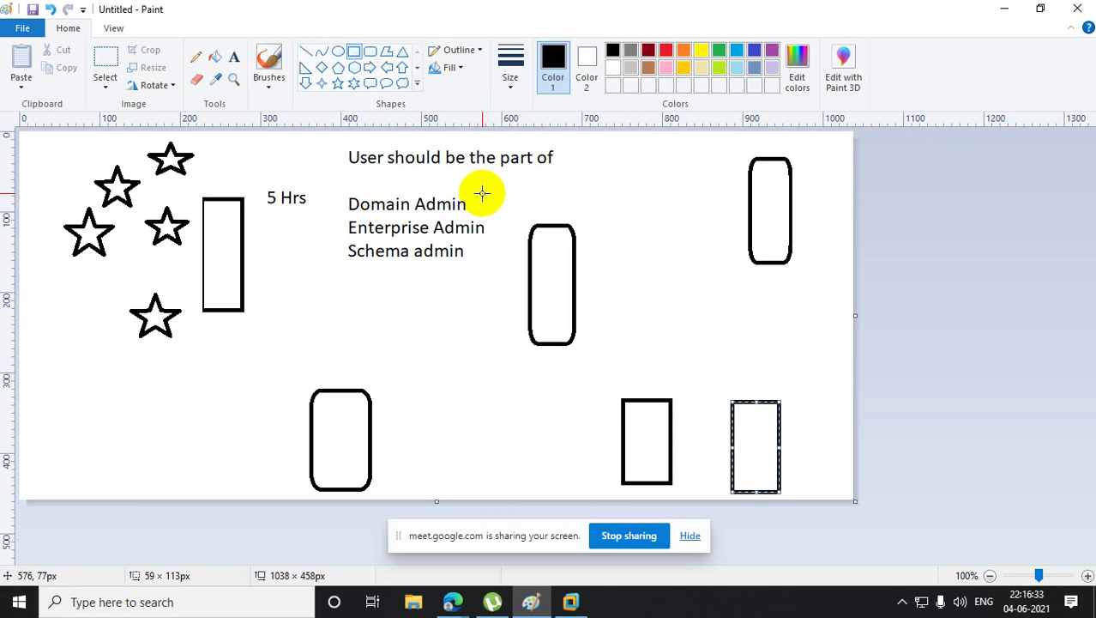
# - Minimize Paint to reveal the wizard's Guest Operating System Installation page
pyautogui.click(1004, 12)
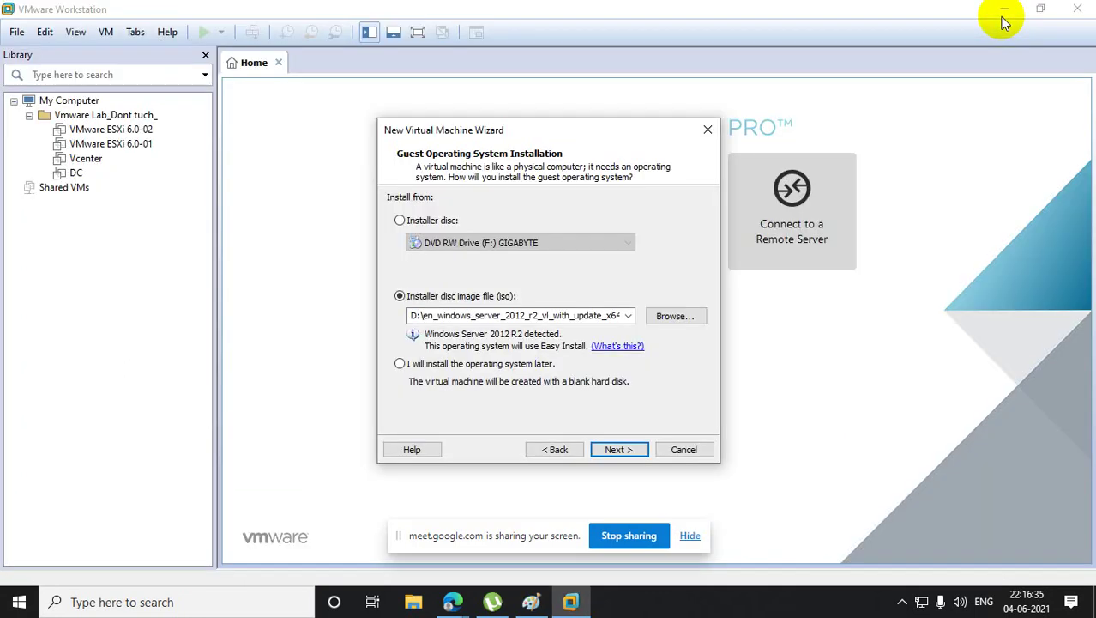
# - Accept the detected Windows Server 2012 R2 image and name the VM 'RootDC.bt.com'
pyautogui.click(610, 453)
pyautogui.click(609, 454)
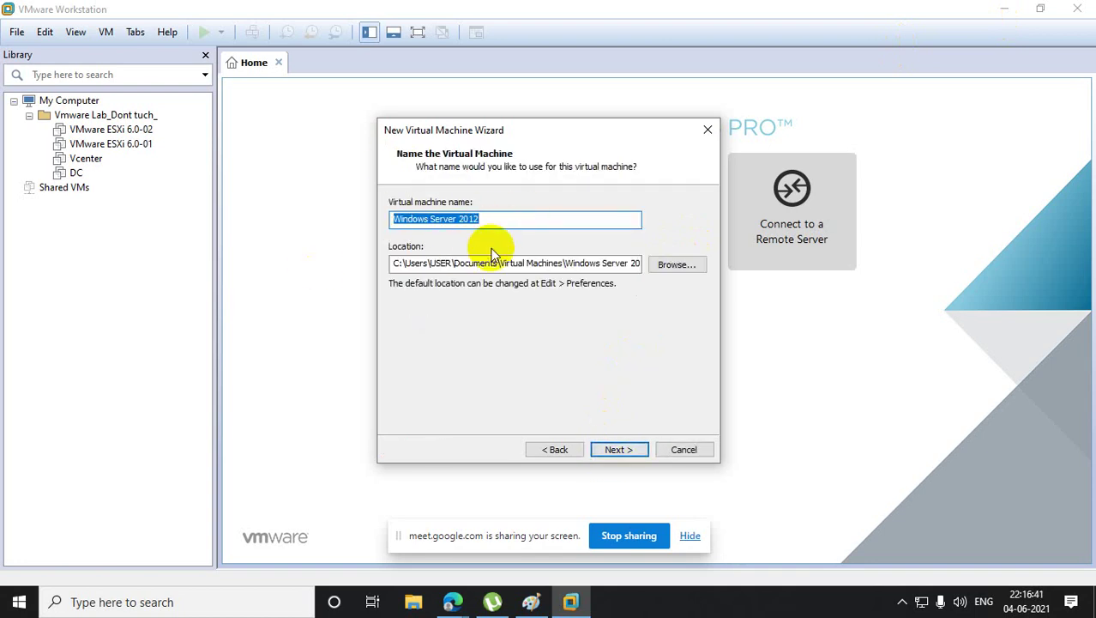
pyautogui.write('R')
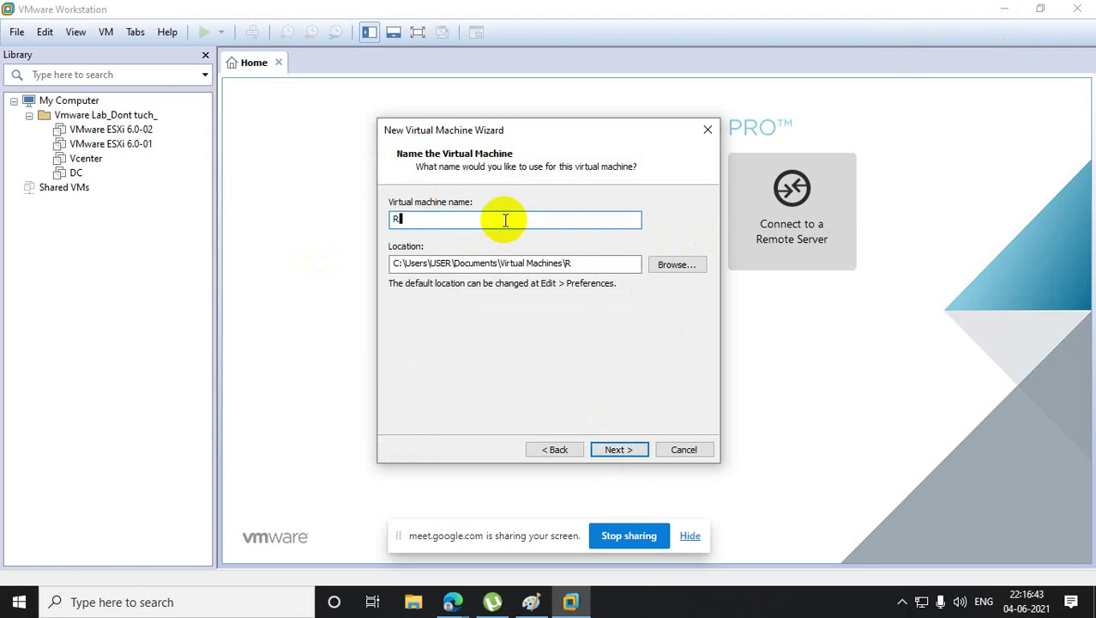
pyautogui.write('ootDC.bt.com')
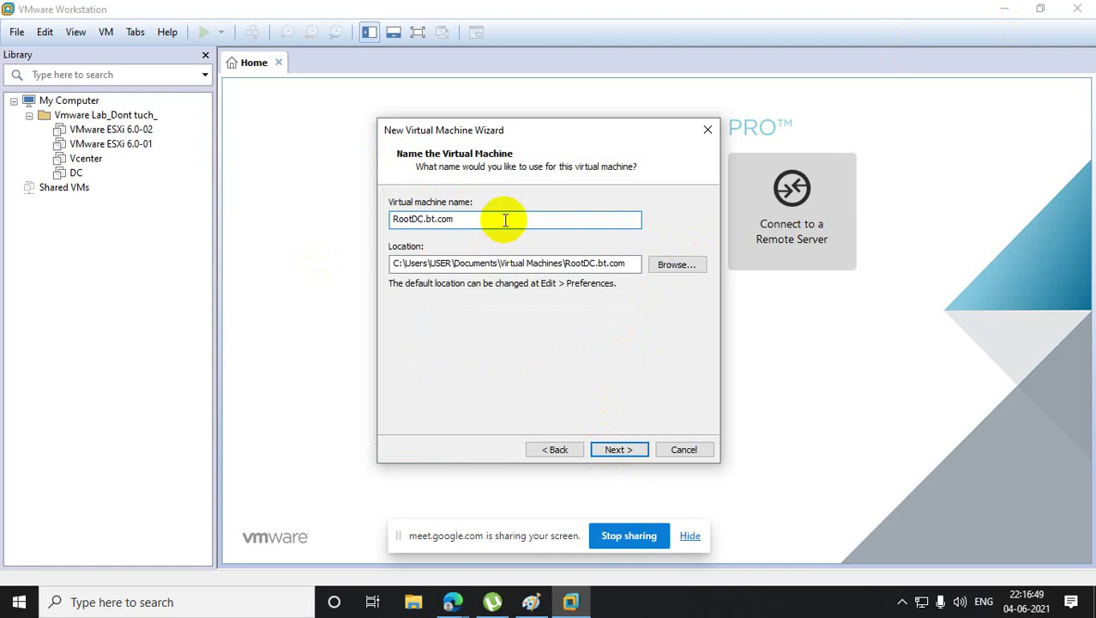
# - Change the VM location's drive from C to E and keep BIOS firmware
pyautogui.click(394, 265)
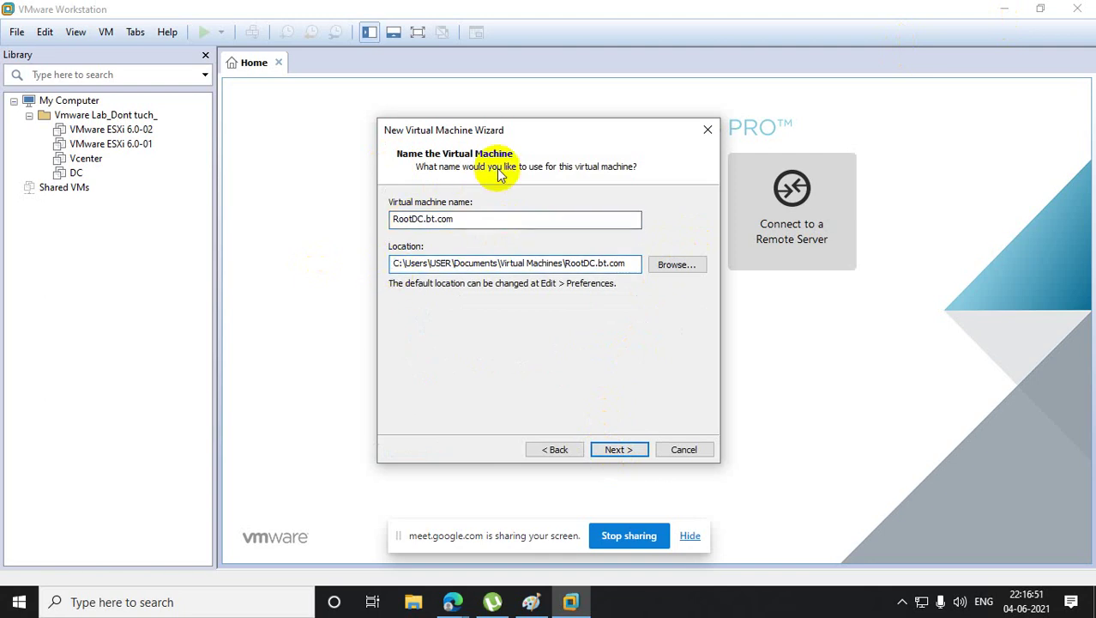
pyautogui.press('Delete')
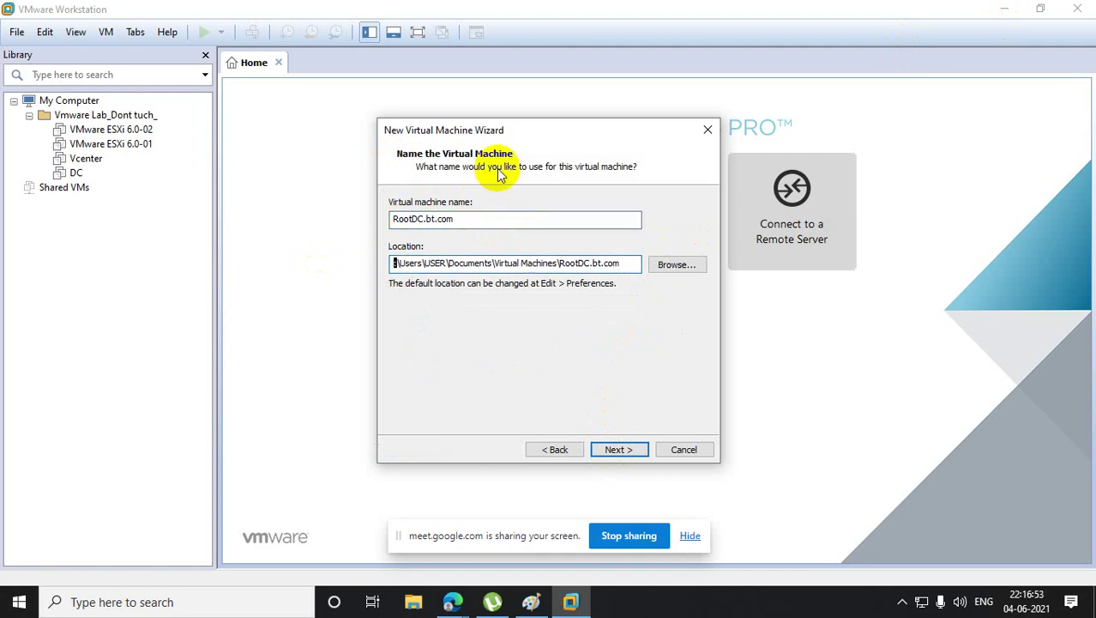
pyautogui.write('e')
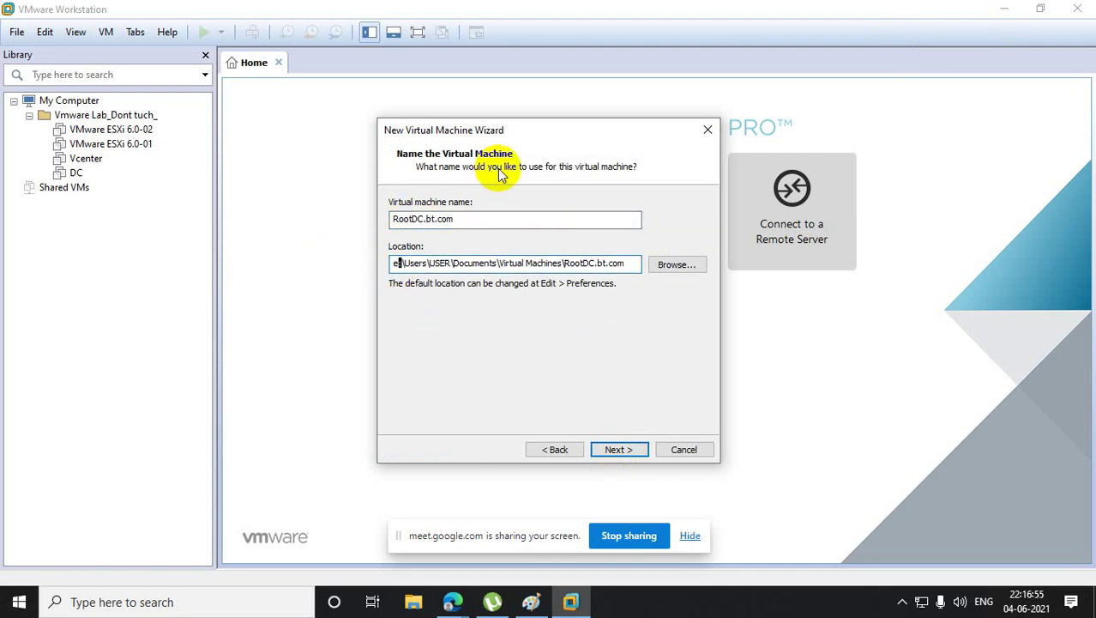
pyautogui.click(625, 450)
pyautogui.click(626, 449)
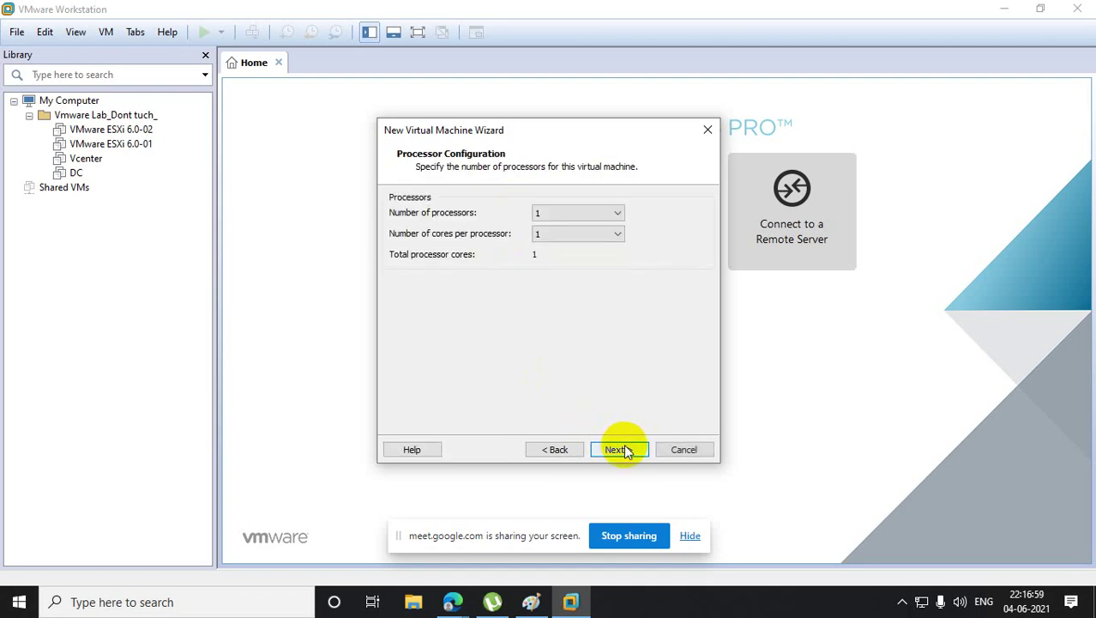
# - Set 1 processor with 2 cores per processor and continue
pyautogui.click(603, 233)
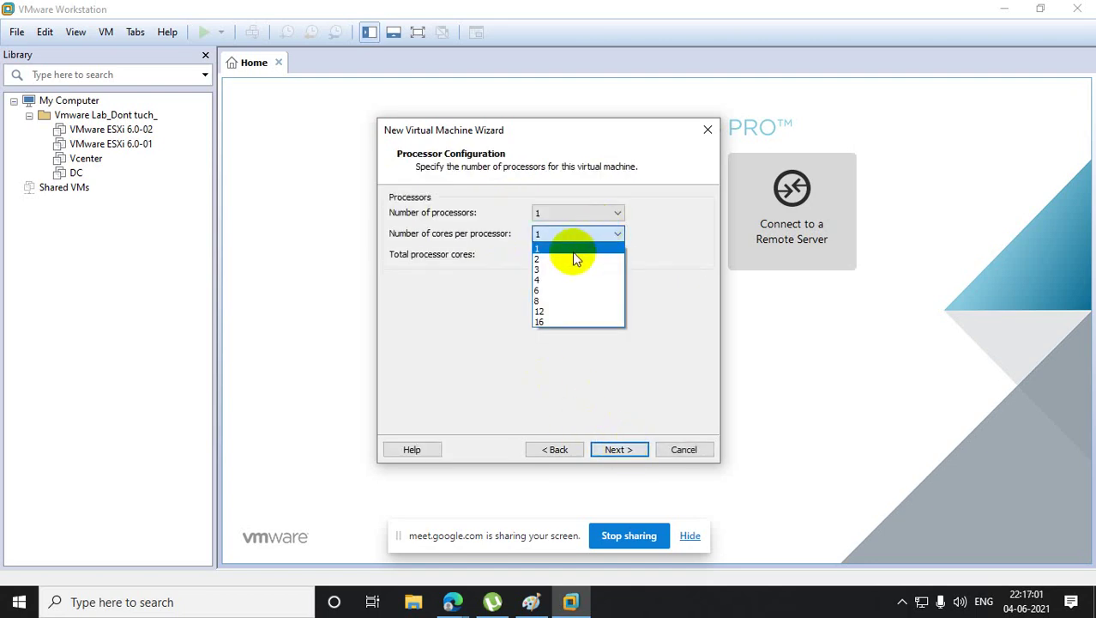
pyautogui.click(573, 254)
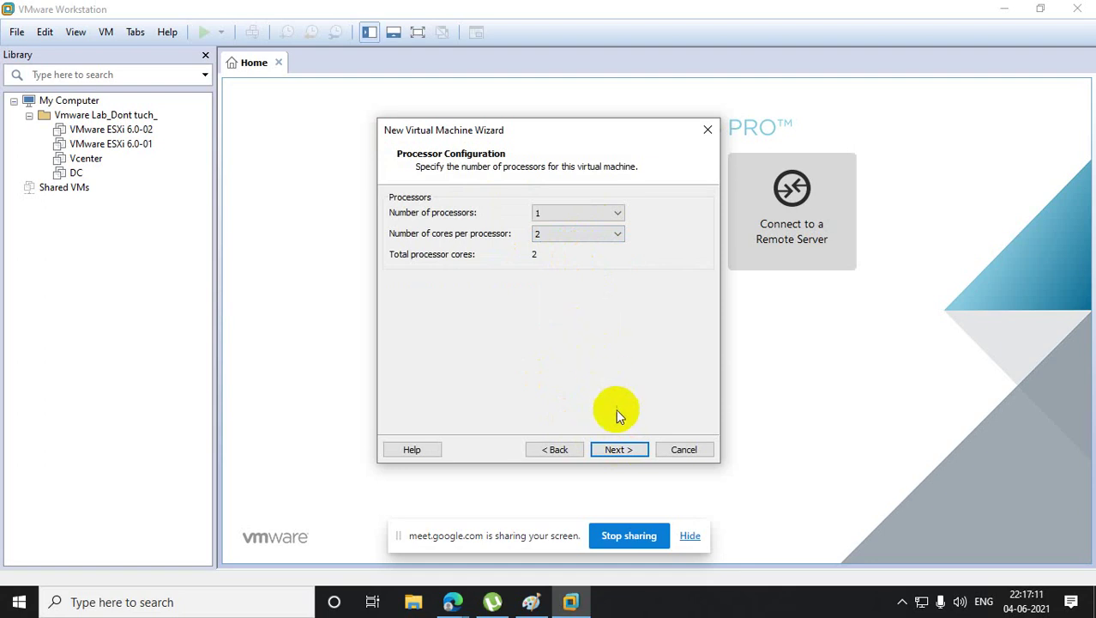
pyautogui.click(624, 447)
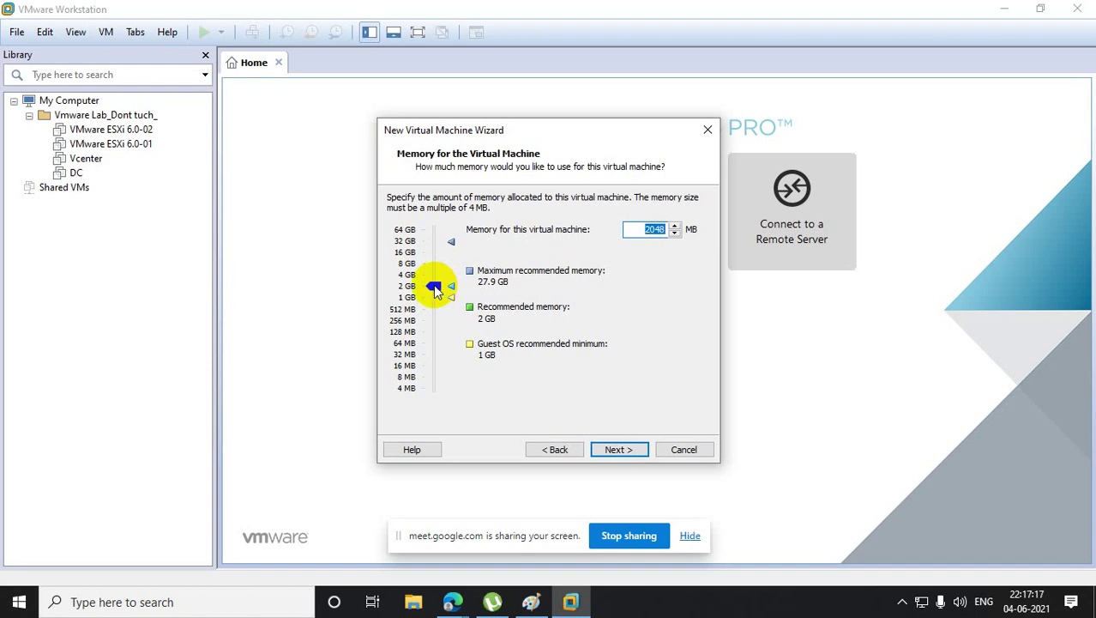
# - Set memory to 4704 MB and keep default network, LSI Logic SAS controller and disk type
pyautogui.moveTo(436, 286); pyautogui.dragTo(434, 274)
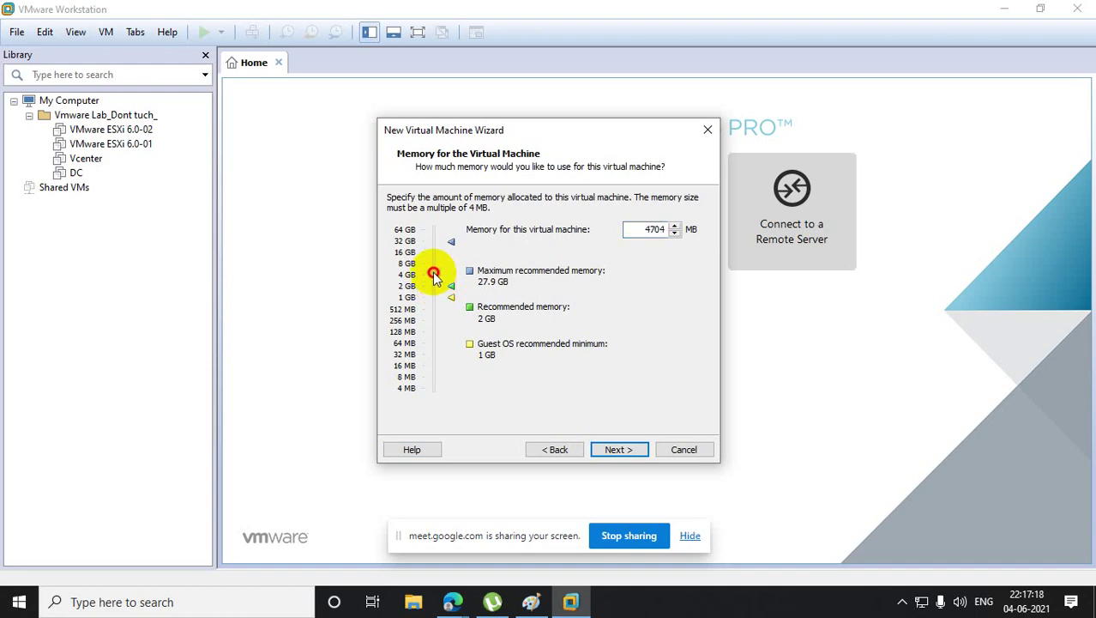
pyautogui.click(616, 451)
pyautogui.click(617, 451)
pyautogui.click(618, 450)
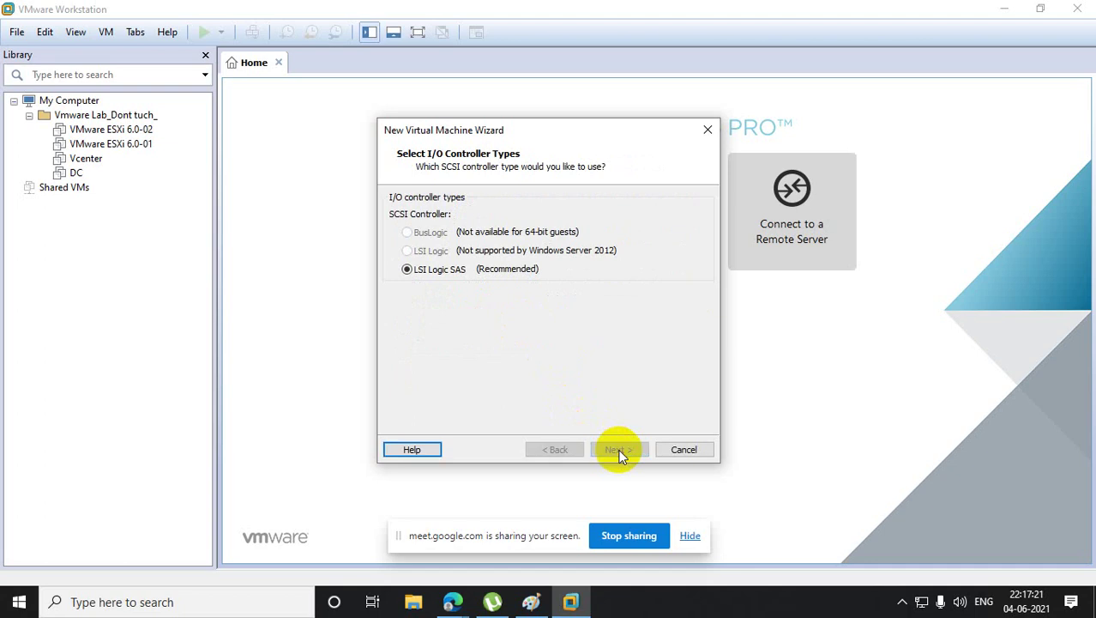
pyautogui.click(618, 451)
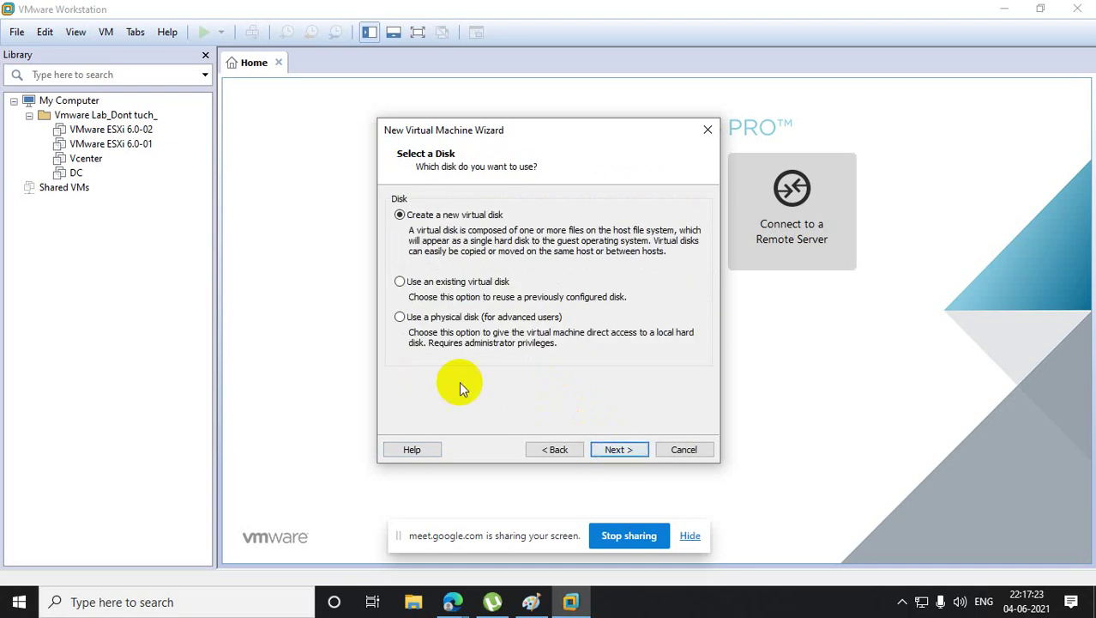
# - Create a new 30 GB virtual disk stored as a single file and finish the wizard
pyautogui.click(619, 450)
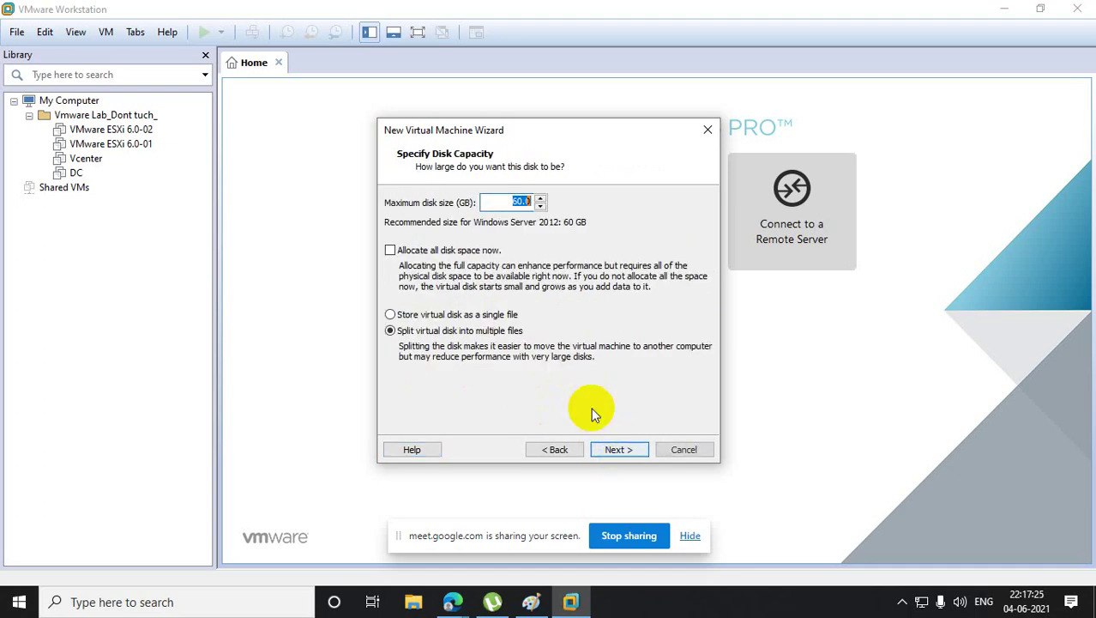
pyautogui.write('30')
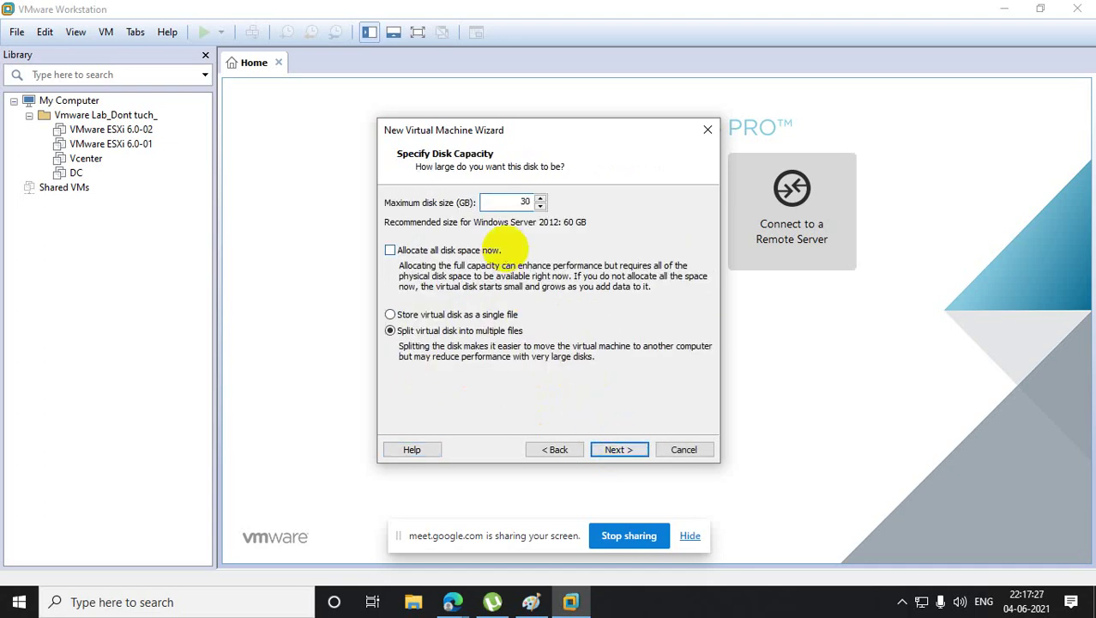
pyautogui.click(426, 315)
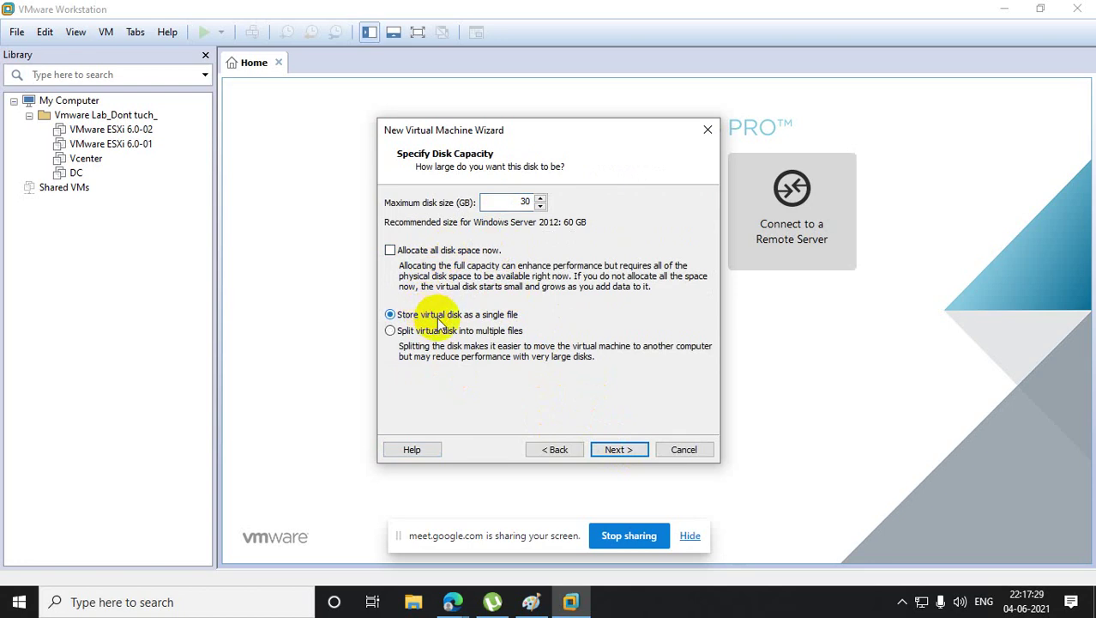
pyautogui.click(626, 455)
pyautogui.click(625, 455)
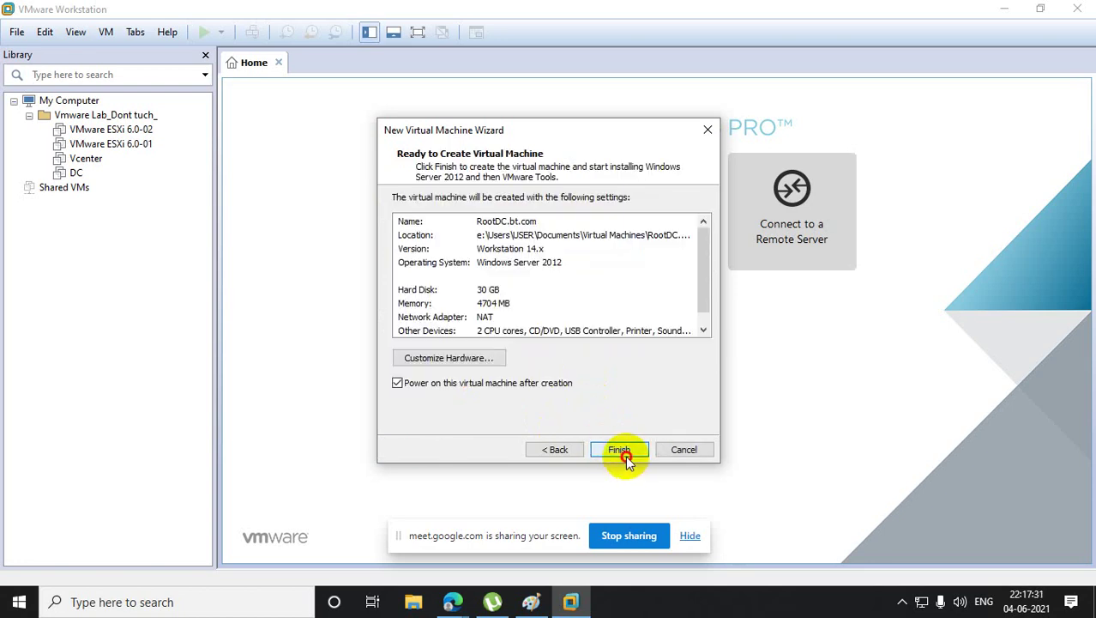
pyautogui.click(626, 455)
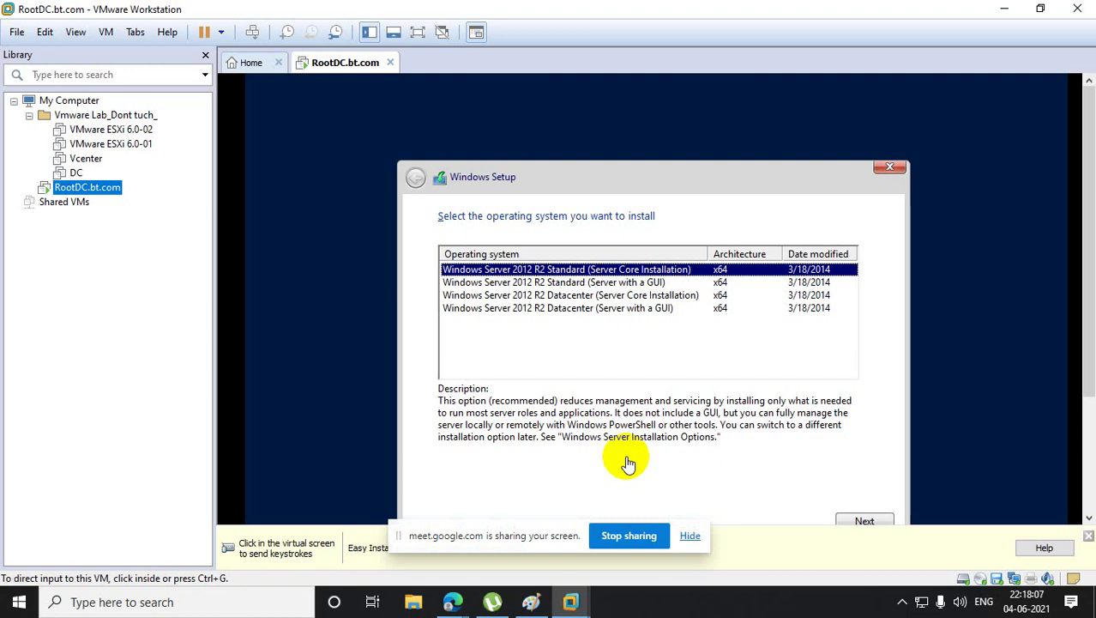
# - Select Windows Server 2012 R2 Standard (Server with a GUI) and proceed with installation
pyautogui.click(622, 282)
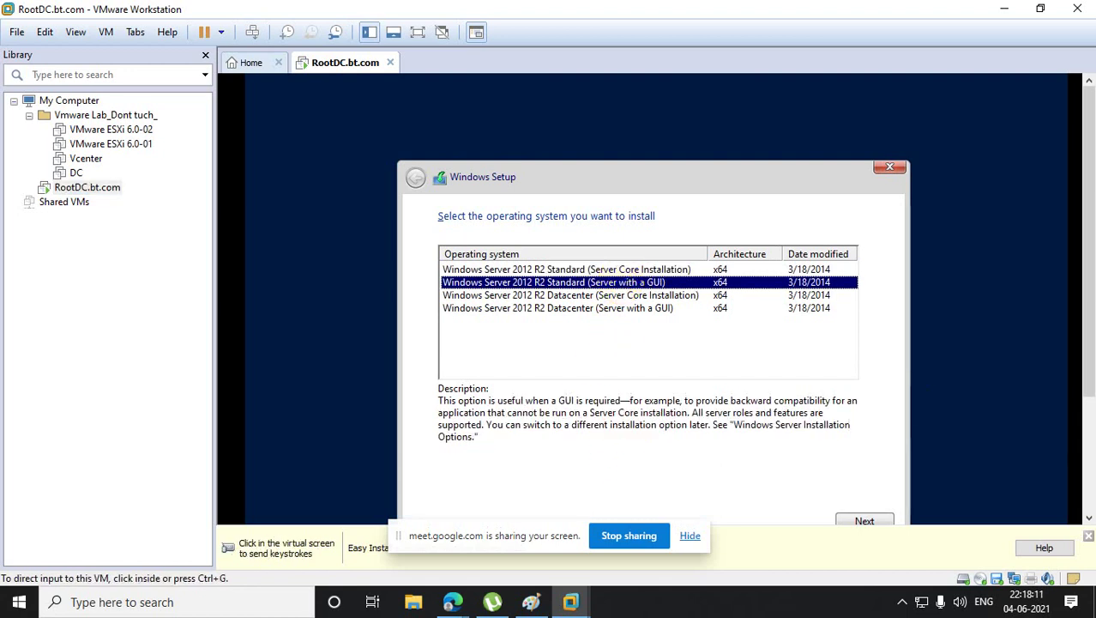
pyautogui.moveTo(1087, 367); pyautogui.dragTo(1087, 409)
pyautogui.click(809, 429)
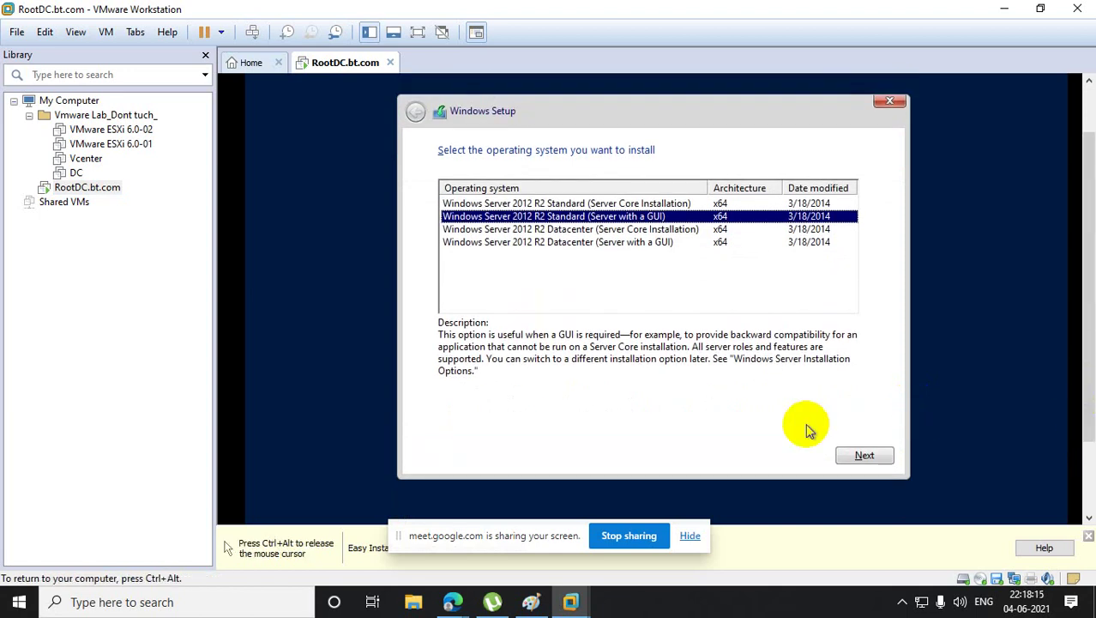
pyautogui.click(854, 460)
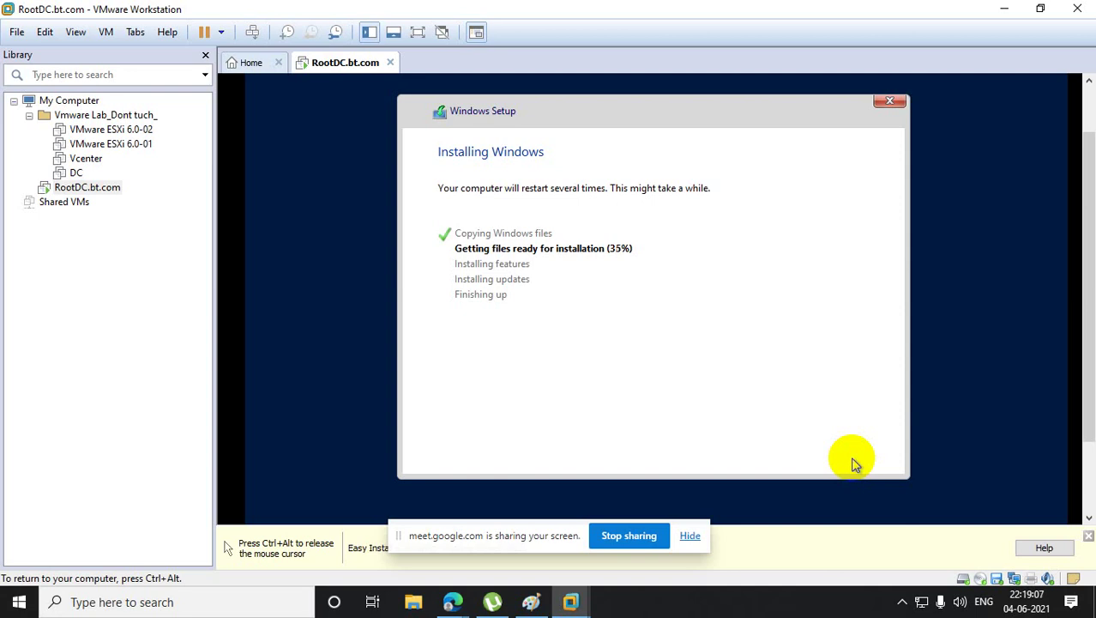
# - Release the mouse from the VM with Ctrl+Alt and switch to File Explorer
pyautogui.hotkey('ctrl', 'alt')
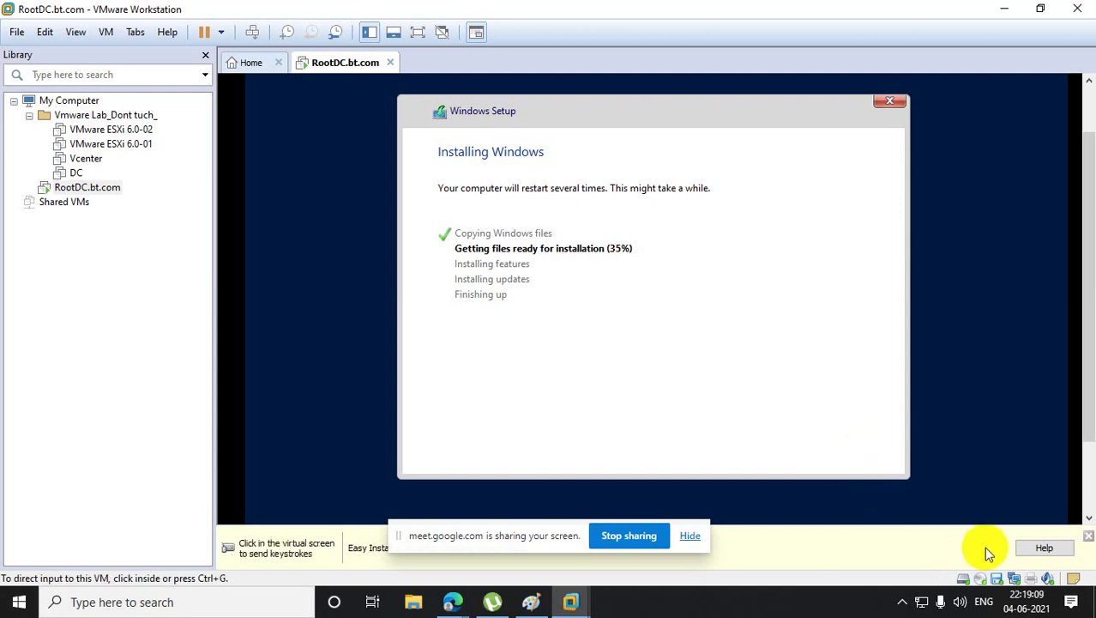
pyautogui.click(413, 601)
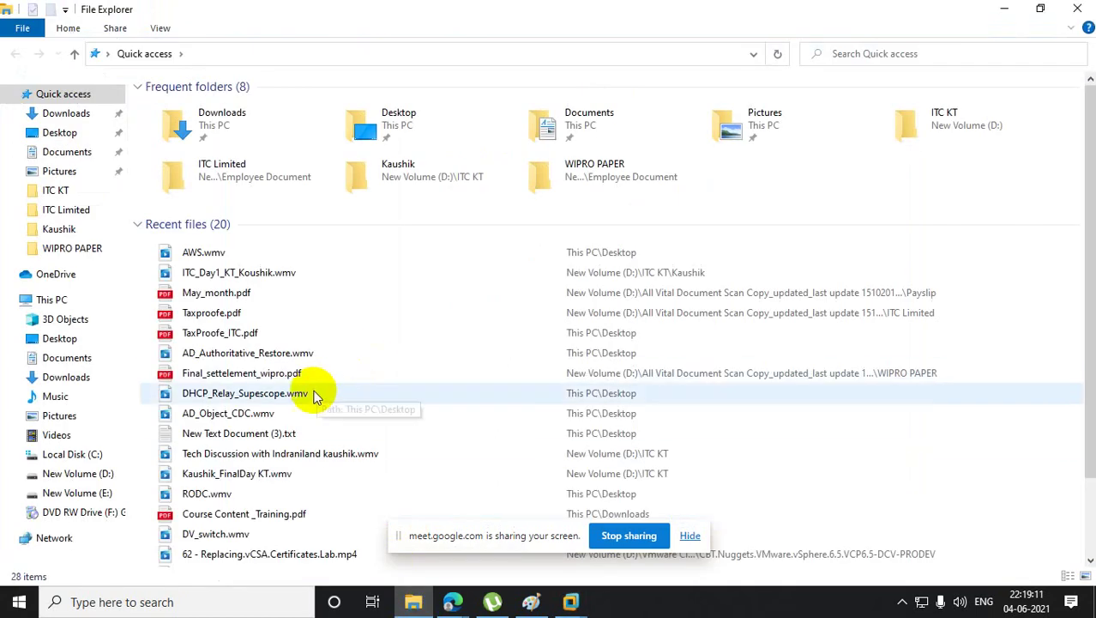
# - Browse D: through All Vital Document Scan Copy, Employee Document, WIPRO PAPER and open Wipro OfferLetter_revised_new.pdf
pyautogui.click(85, 480)
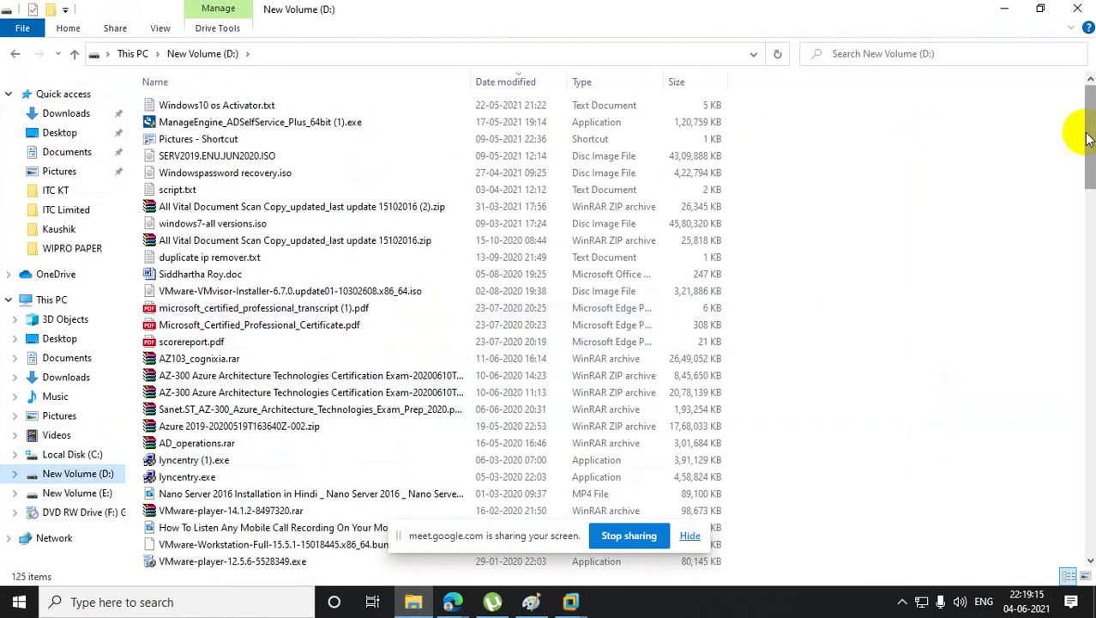
pyautogui.moveTo(1093, 127); pyautogui.dragTo(1091, 433)
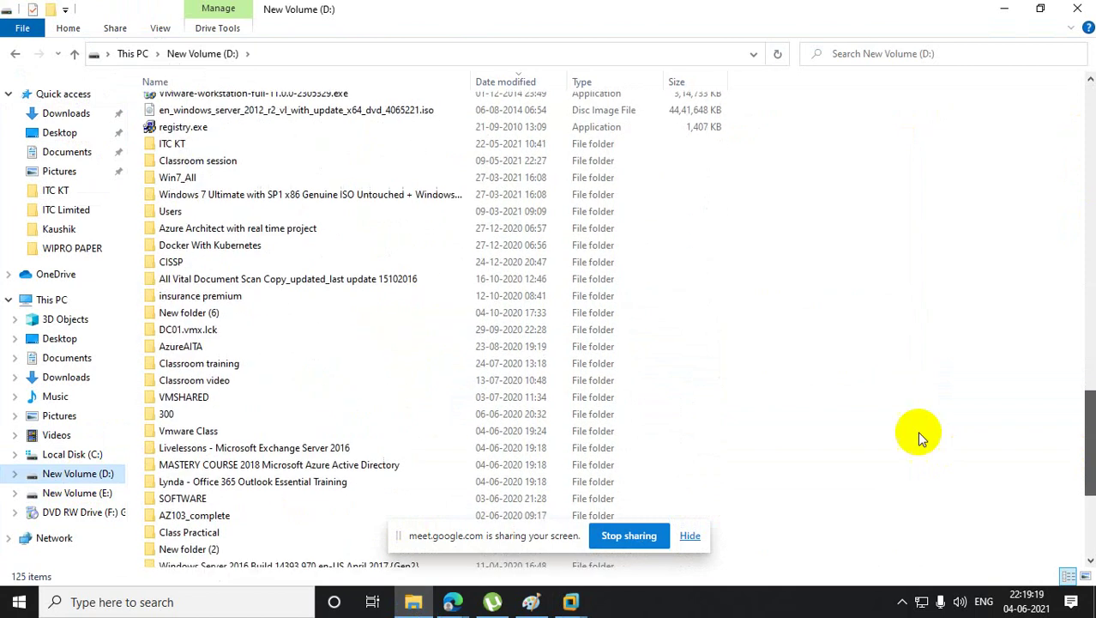
pyautogui.doubleClick(302, 282)
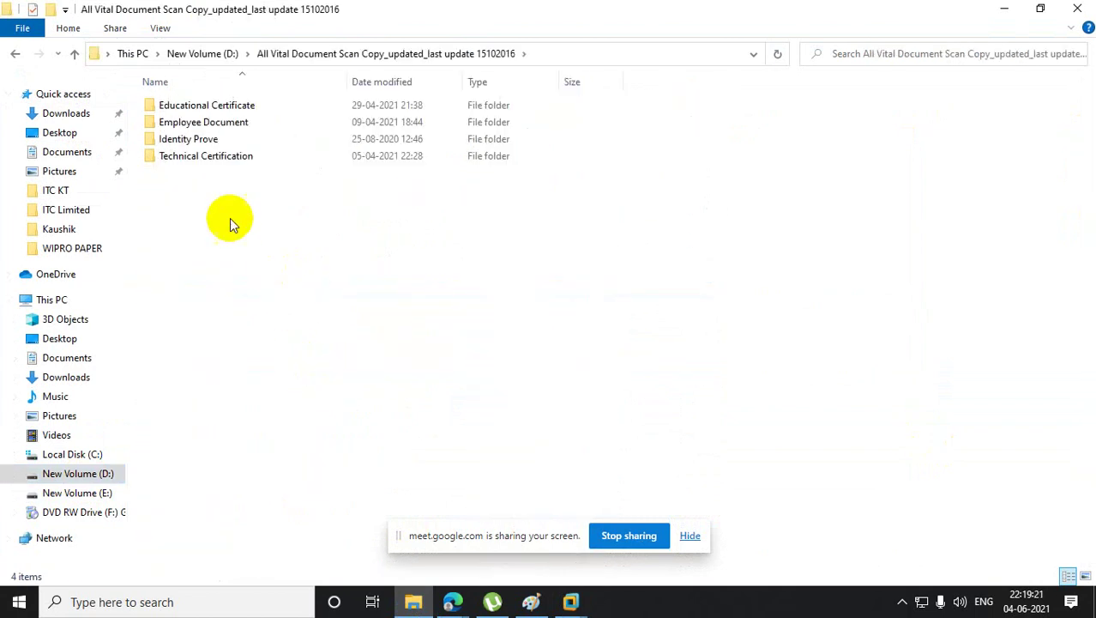
pyautogui.doubleClick(201, 124)
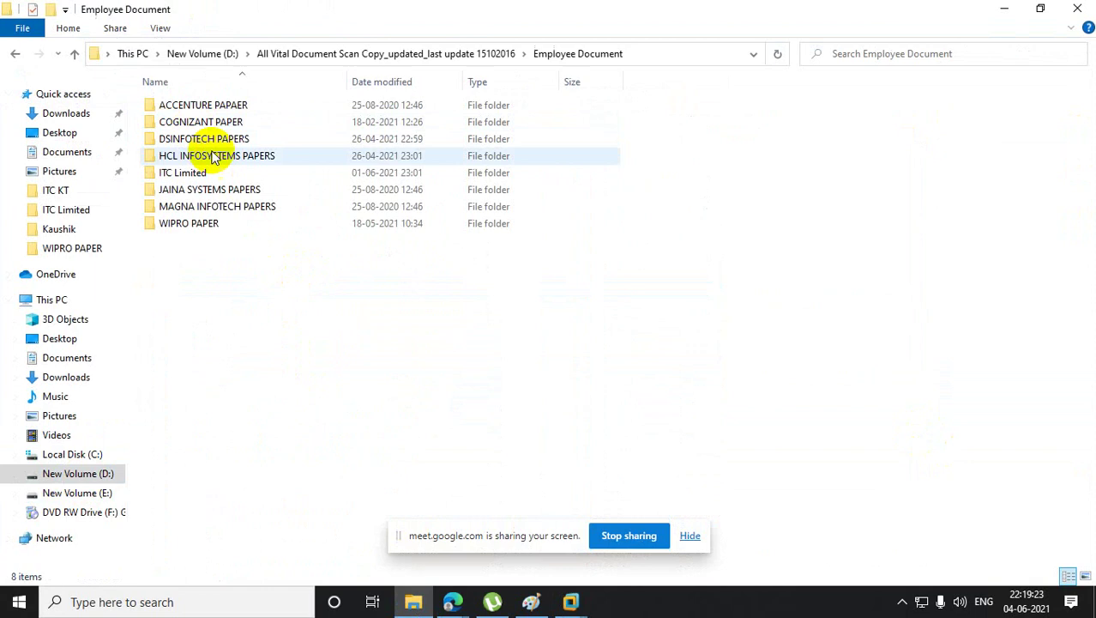
pyautogui.doubleClick(189, 223)
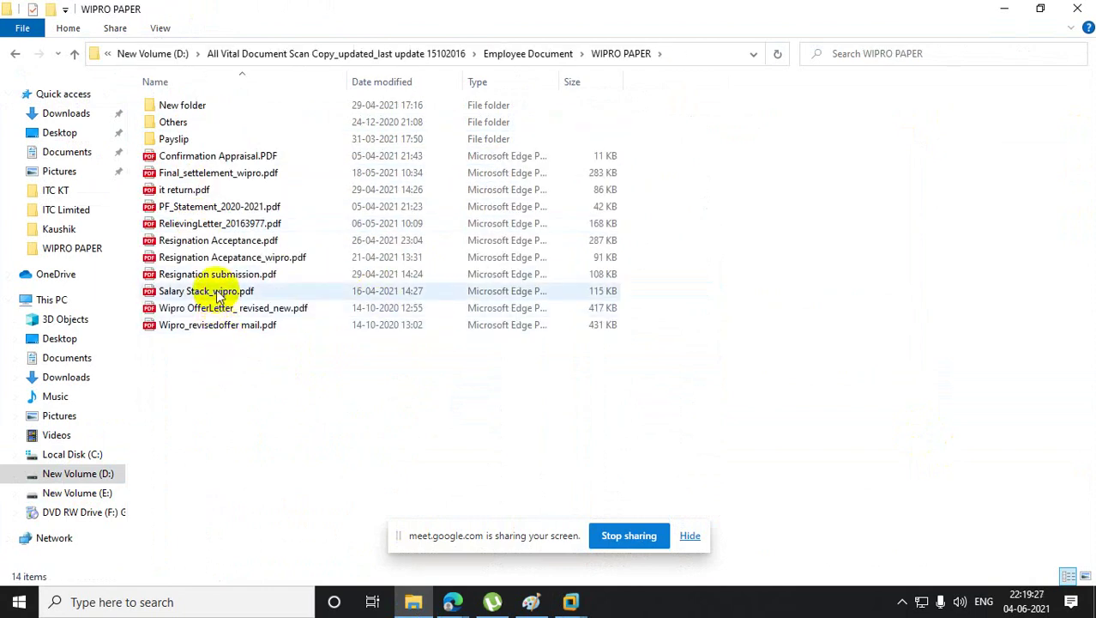
pyautogui.doubleClick(258, 308)
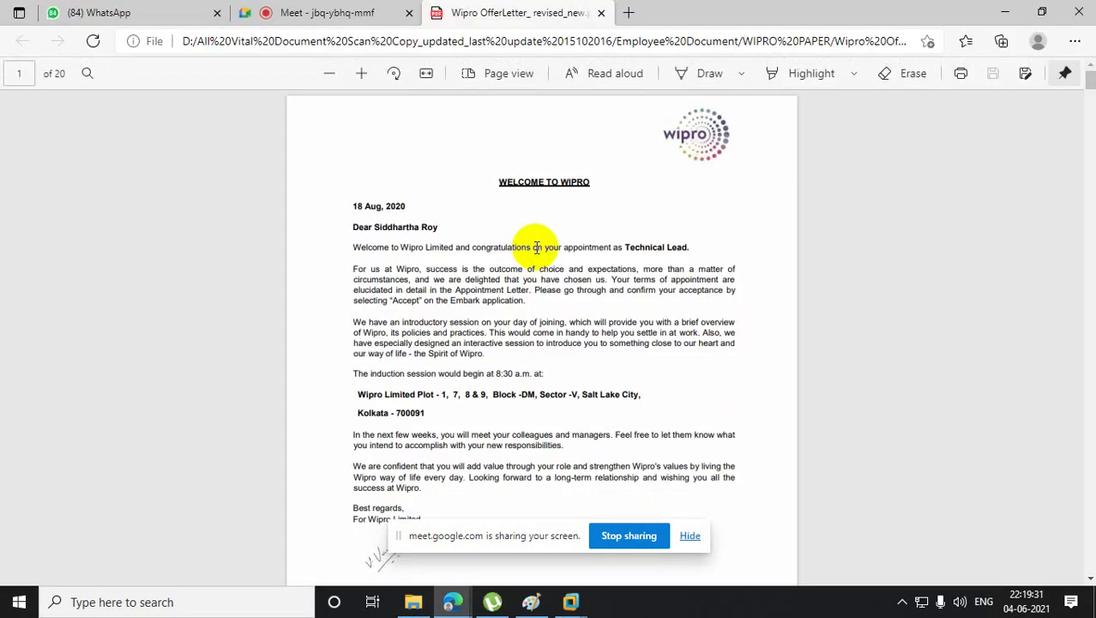
# - Scroll to page 8, highlight the 1,200,000 annual TCTC, and close the offer letter
pyautogui.moveTo(1090, 82); pyautogui.dragTo(1089, 265)
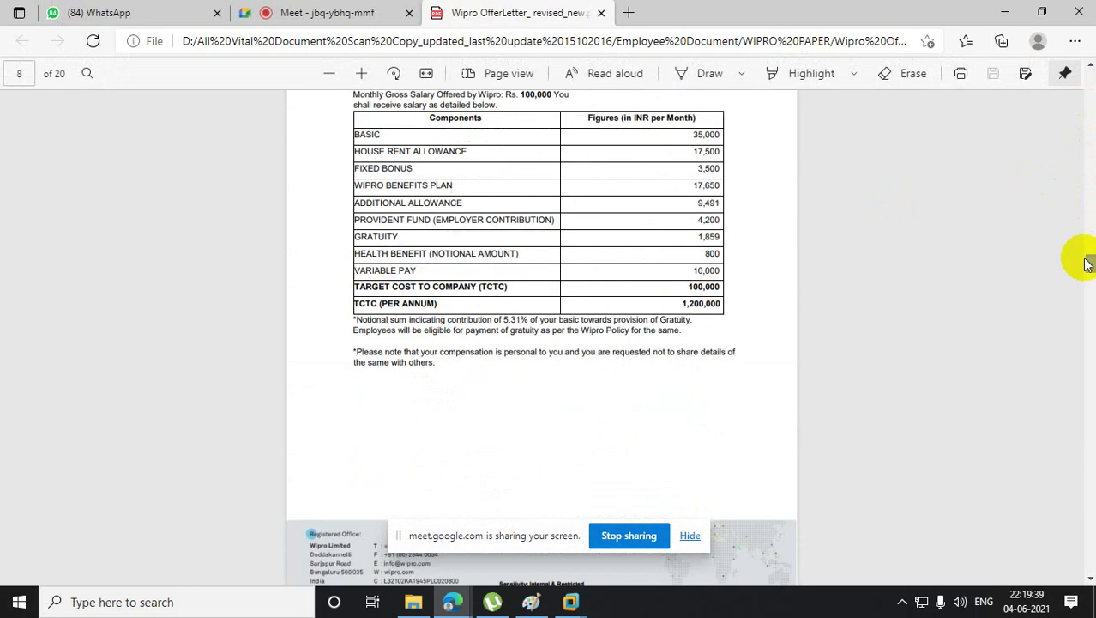
pyautogui.moveTo(682, 304); pyautogui.dragTo(726, 311)
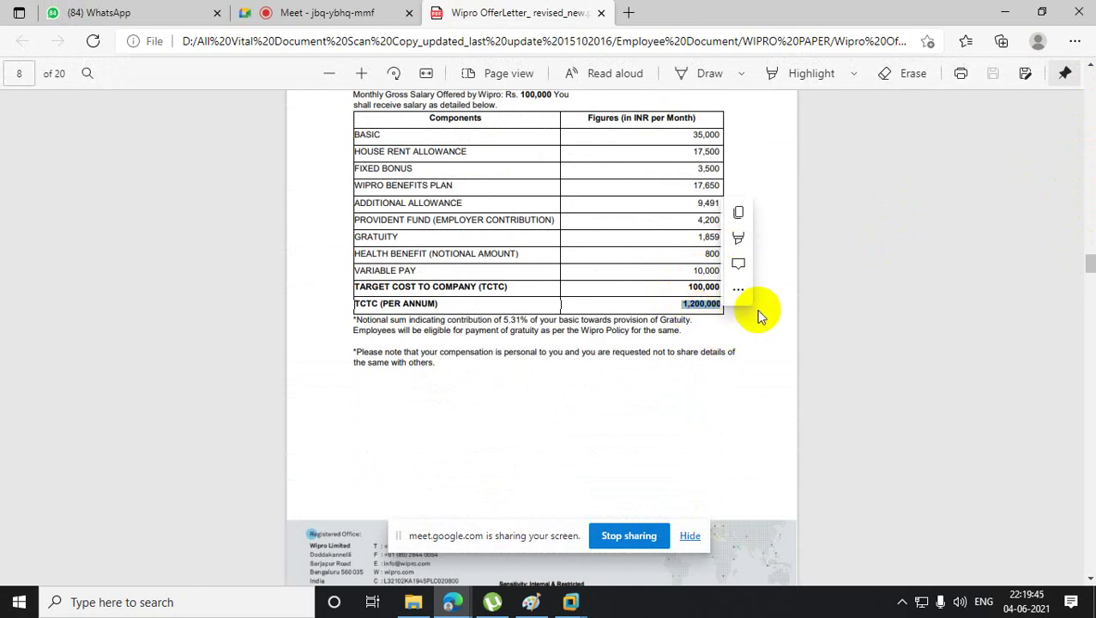
pyautogui.click(602, 14)
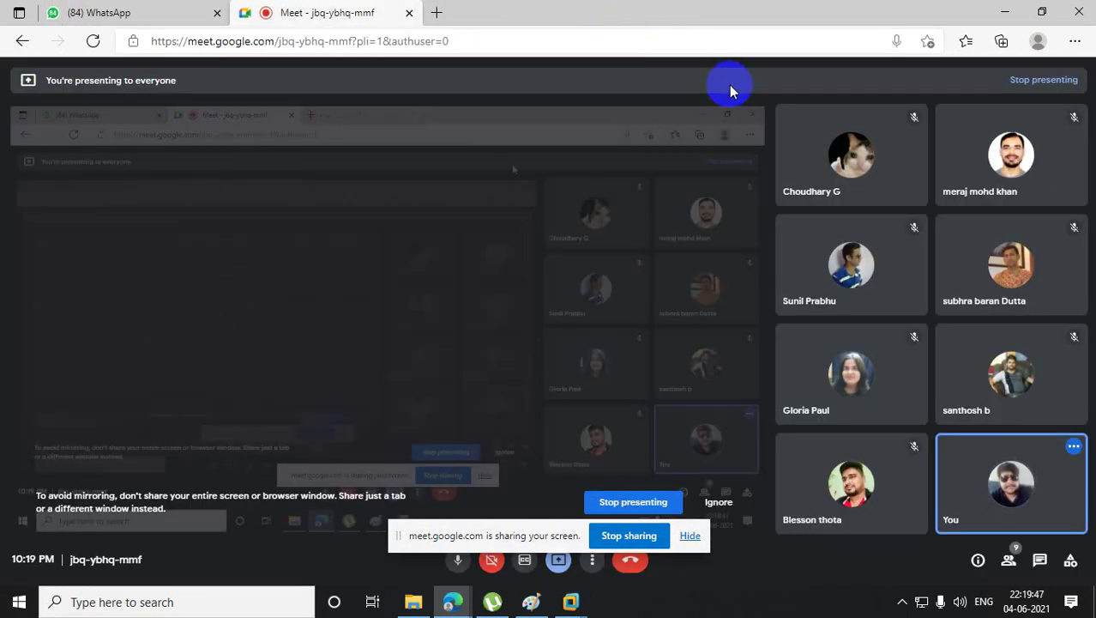
# - Open Appointment_letter_ITC_LTD.pdf from the ITC Limited folder under Employee Document
pyautogui.click(1003, 11)
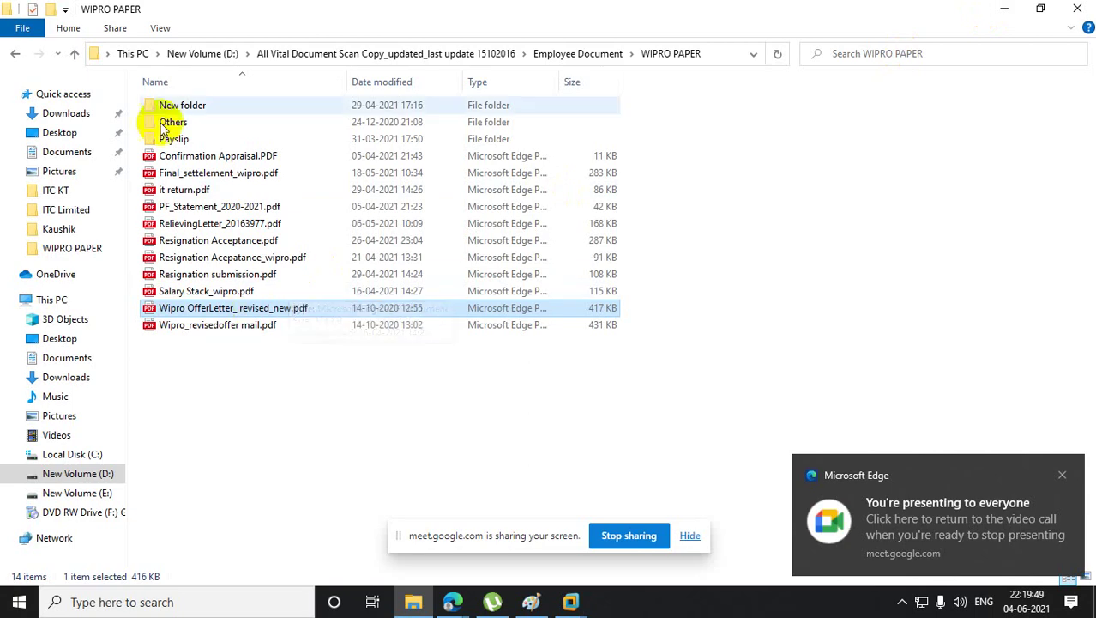
pyautogui.click(78, 53)
pyautogui.doubleClick(206, 174)
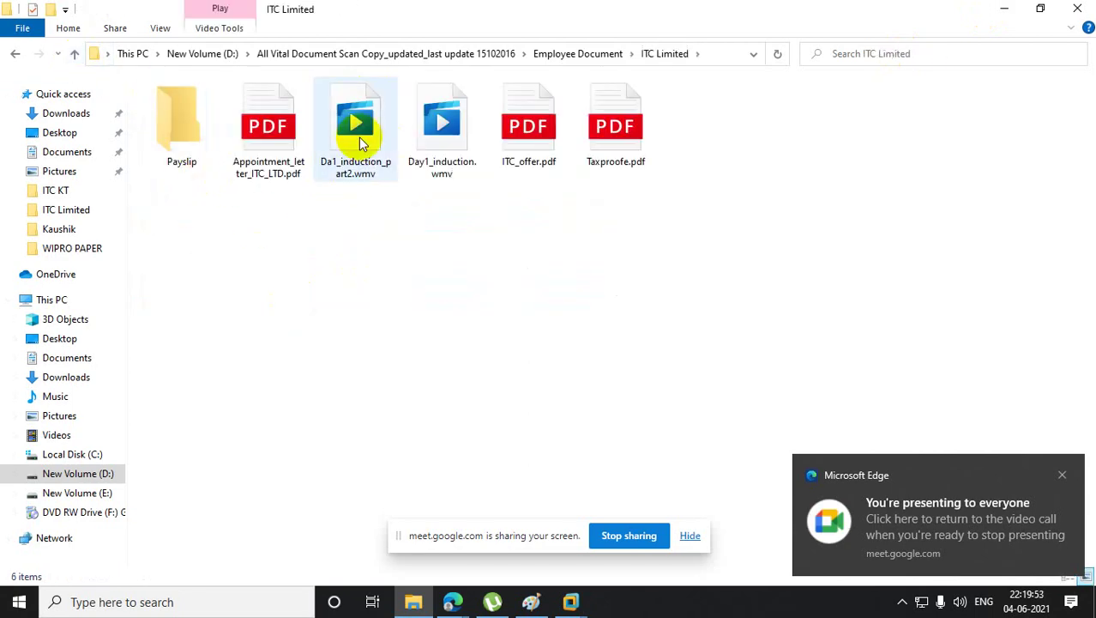
pyautogui.doubleClick(277, 133)
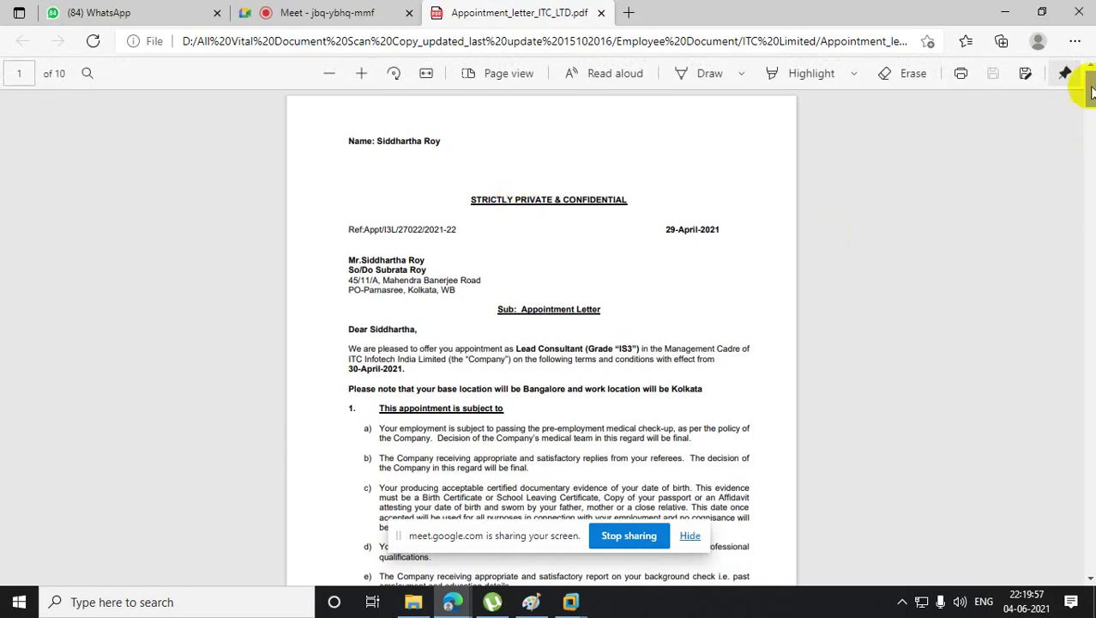
# - Scroll to the page 8 salary annexure and select the annual TOTAL of 13,00,008
pyautogui.scroll(-15, 549, 343)
pyautogui.scroll(-20, 542, 335)
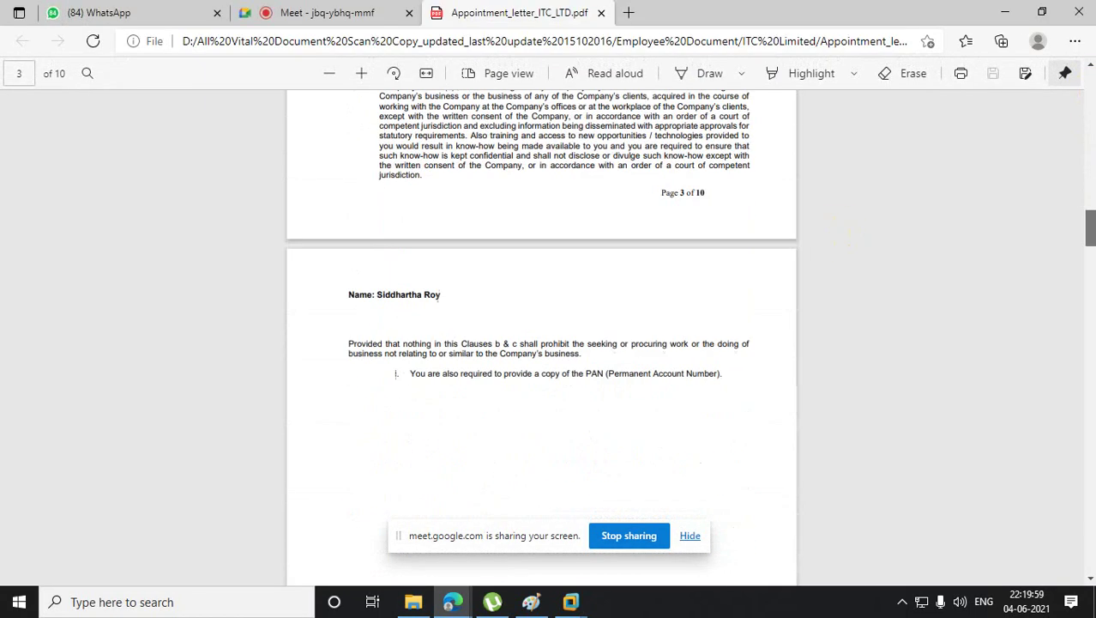
pyautogui.moveTo(1090, 339); pyautogui.dragTo(1090, 437)
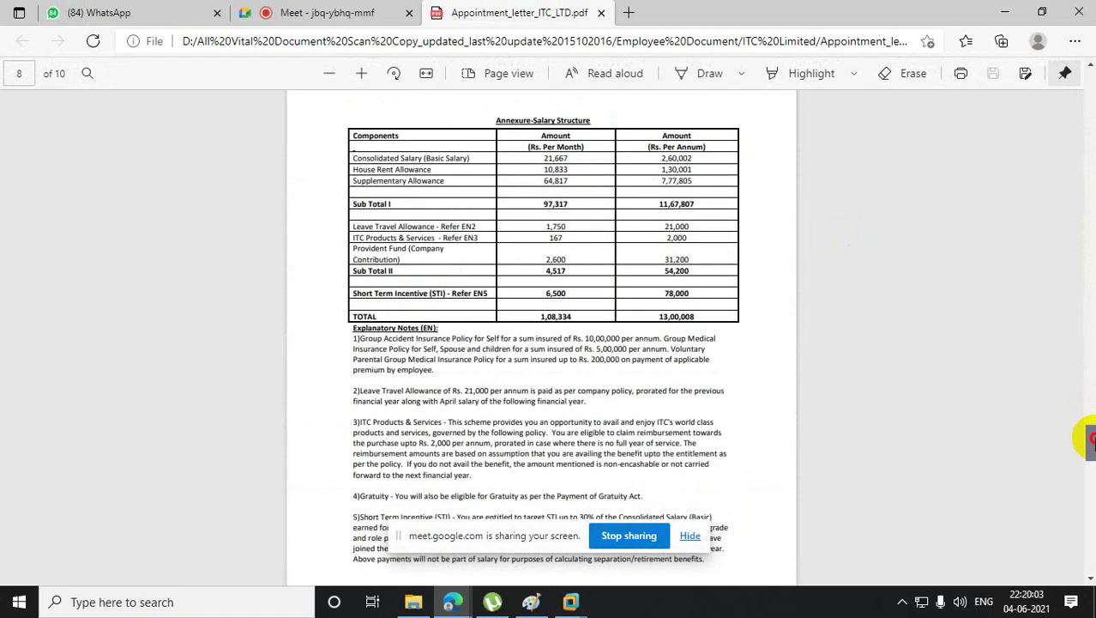
pyautogui.moveTo(659, 316); pyautogui.dragTo(695, 316)
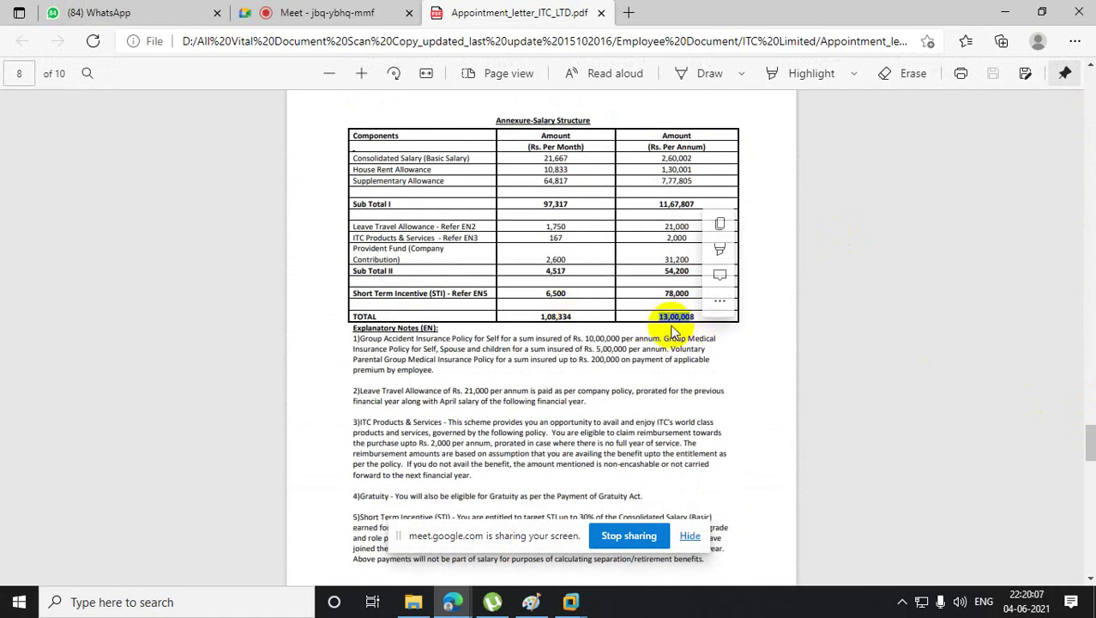
pyautogui.click(954, 4)
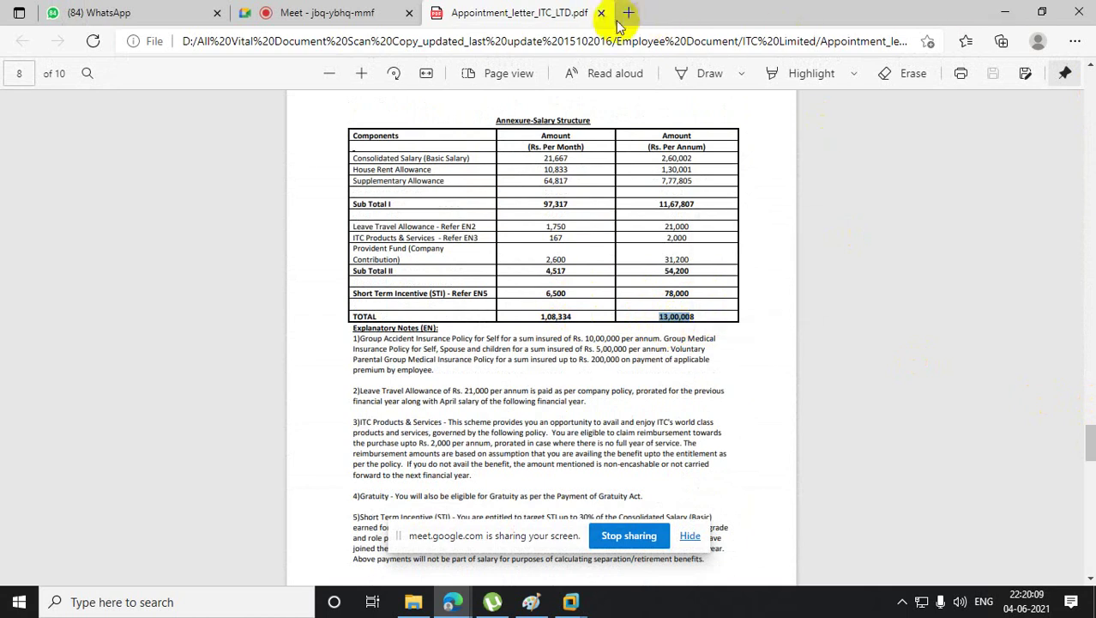
# - Close the ITC appointment letter and bring the RootDC.bt.com VM back
pyautogui.click(601, 12)
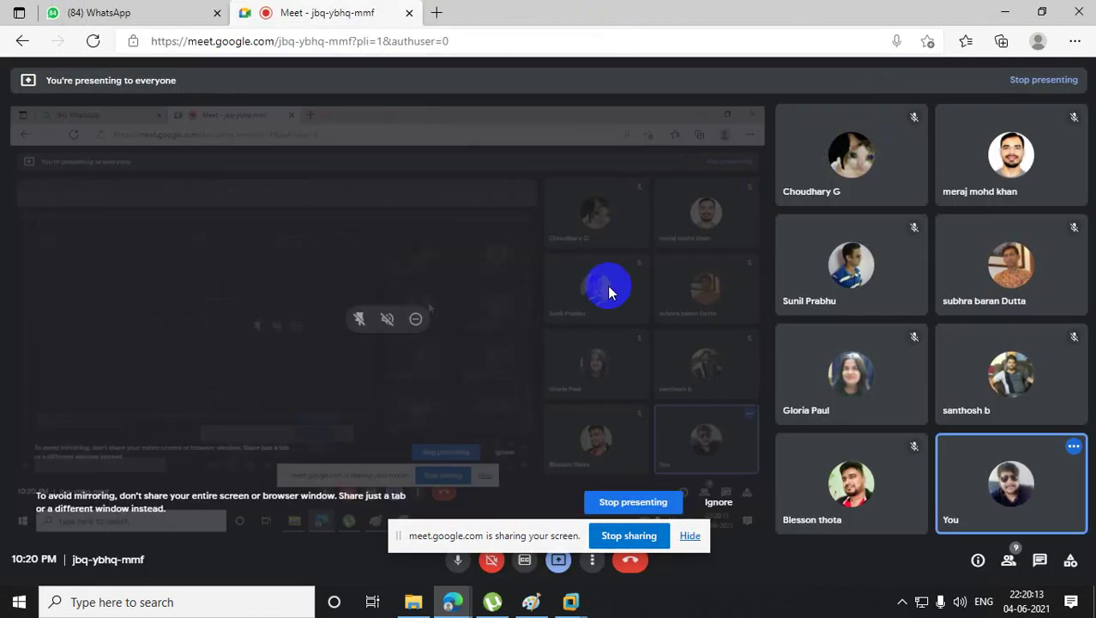
pyautogui.moveTo(570, 601)
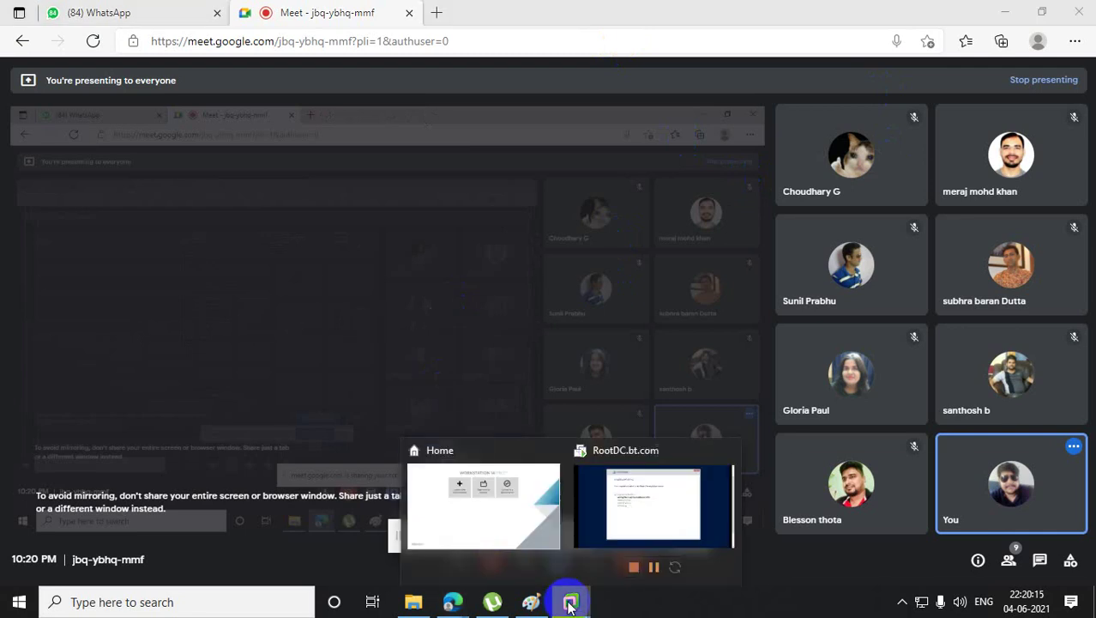
pyautogui.click(631, 504)
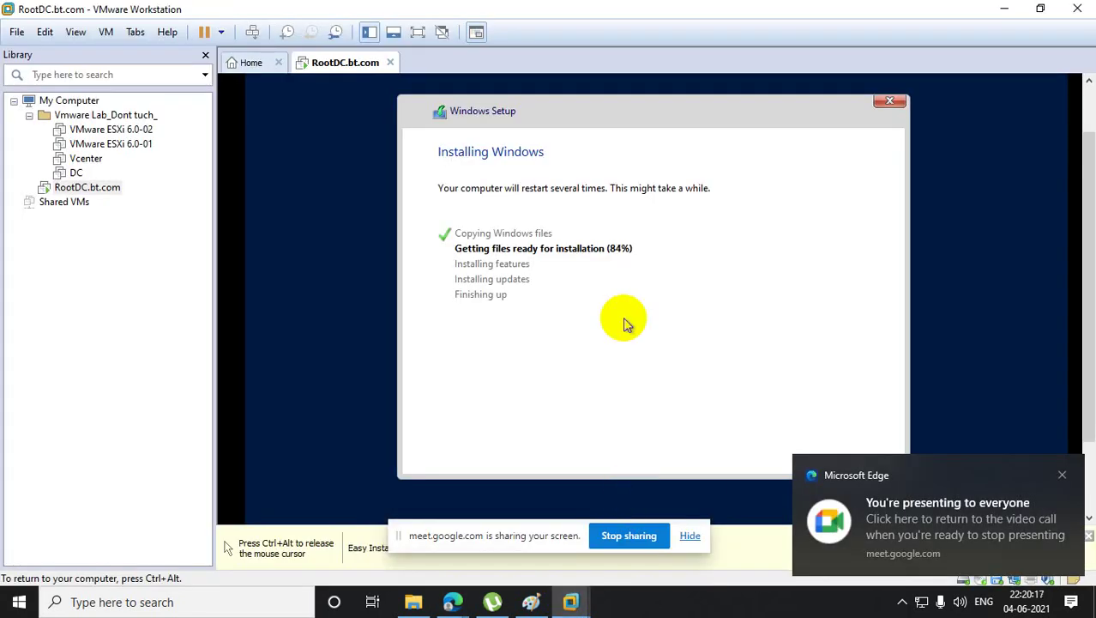
# - Release input from RootDC.bt.com, dismiss the Edge notification, wait for setup, then show Paint
pyautogui.hotkey('ctrl', 'alt')
pyautogui.click(1063, 475)
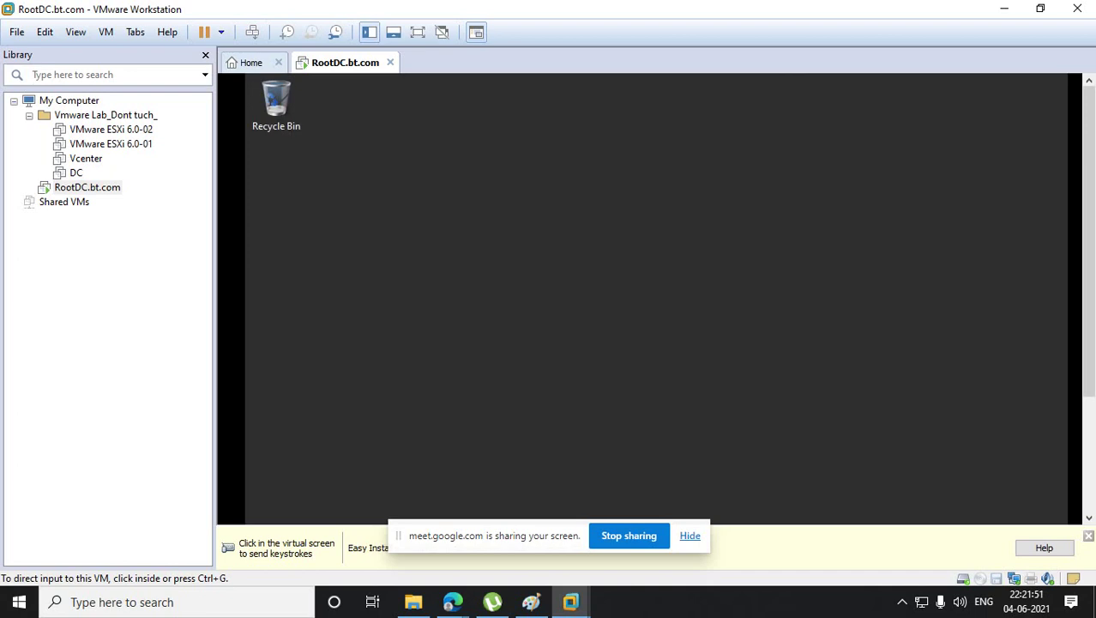
pyautogui.click(531, 601)
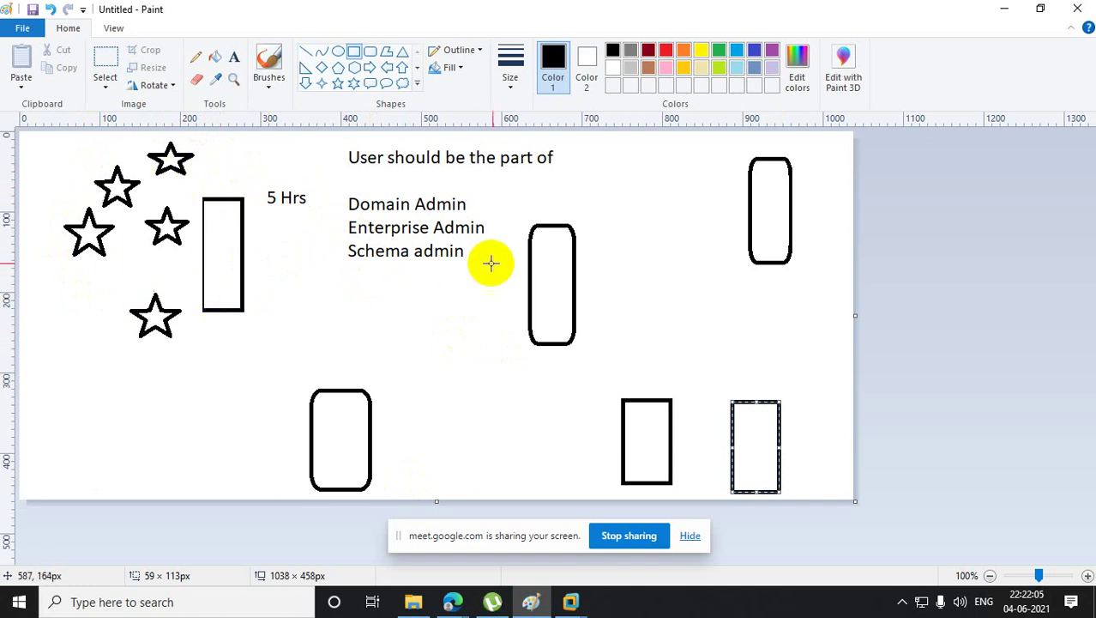
# - Draw an X of two diagonal lines over the rectangle, then return to the RootDC.bt.com console
pyautogui.click(305, 52)
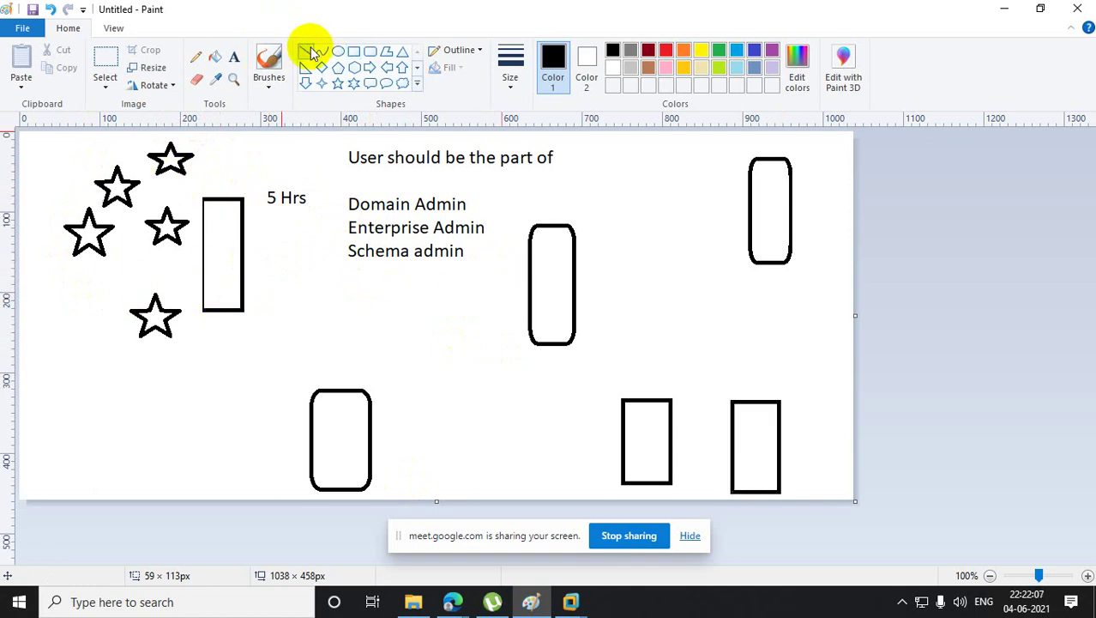
pyautogui.moveTo(185, 197); pyautogui.dragTo(272, 324)
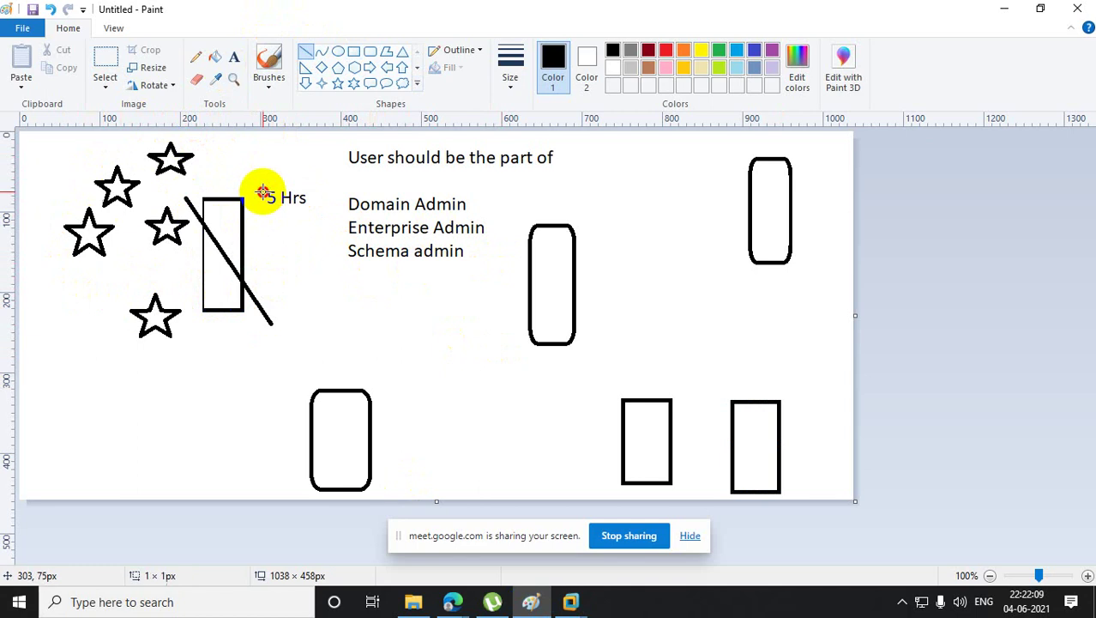
pyautogui.moveTo(264, 191)
pyautogui.mouseDown()
pyautogui.moveTo(225, 269)
pyautogui.moveTo(168, 303)
pyautogui.mouseUp()
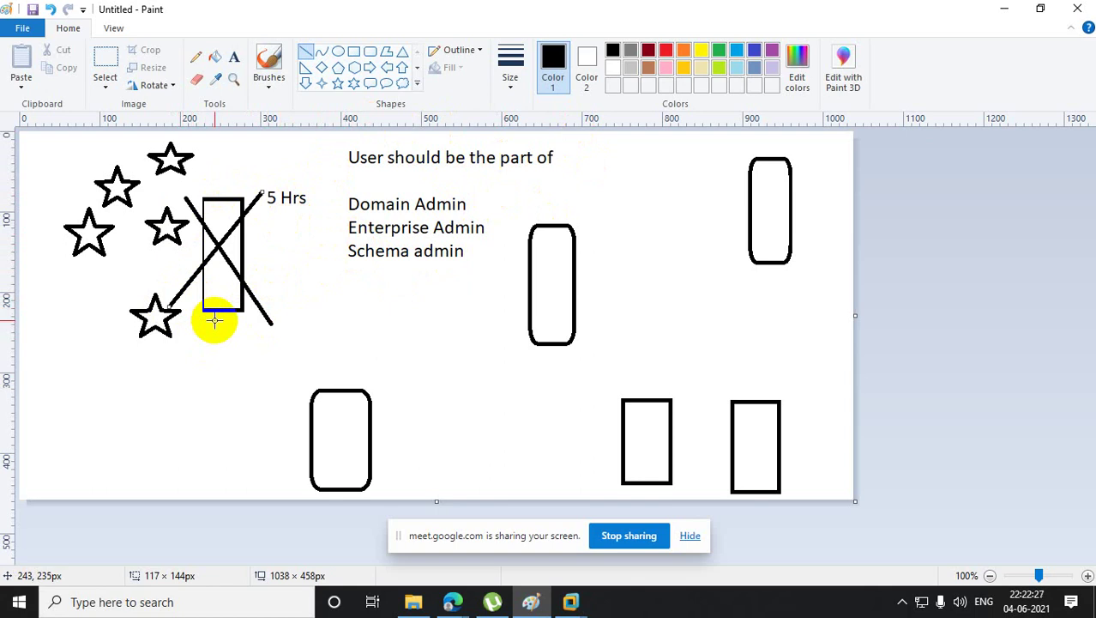
pyautogui.click(997, 8)
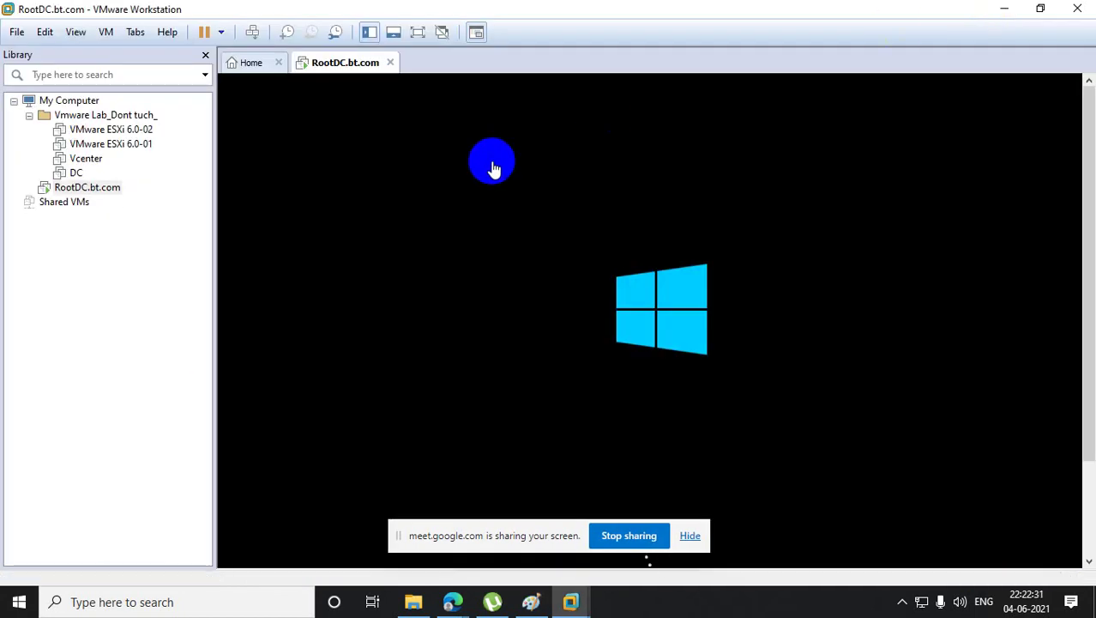
pyautogui.click(494, 169)
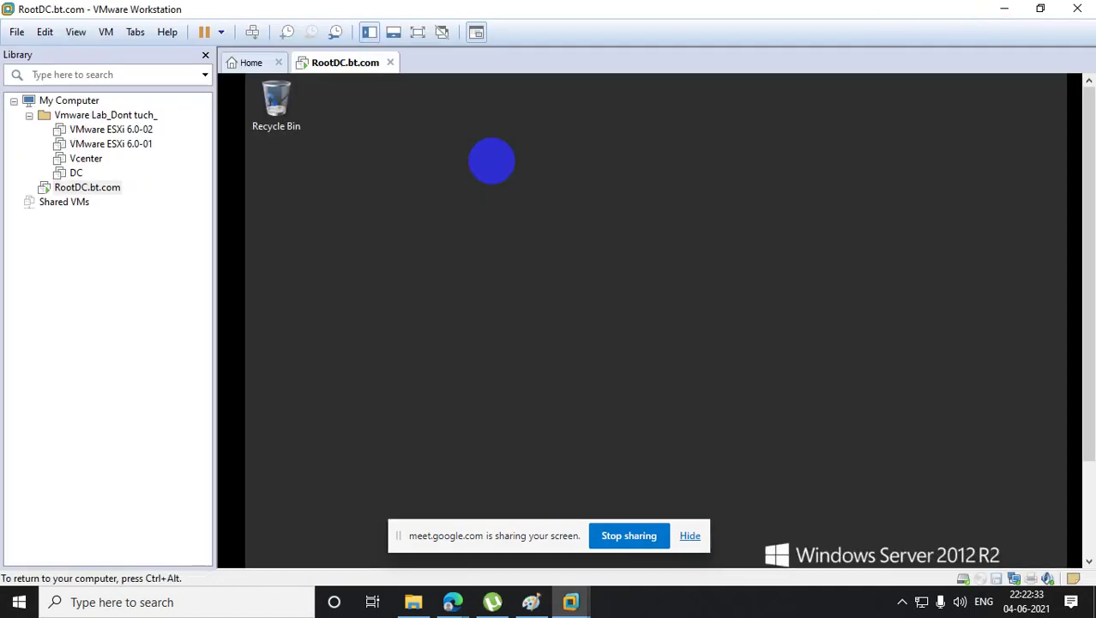
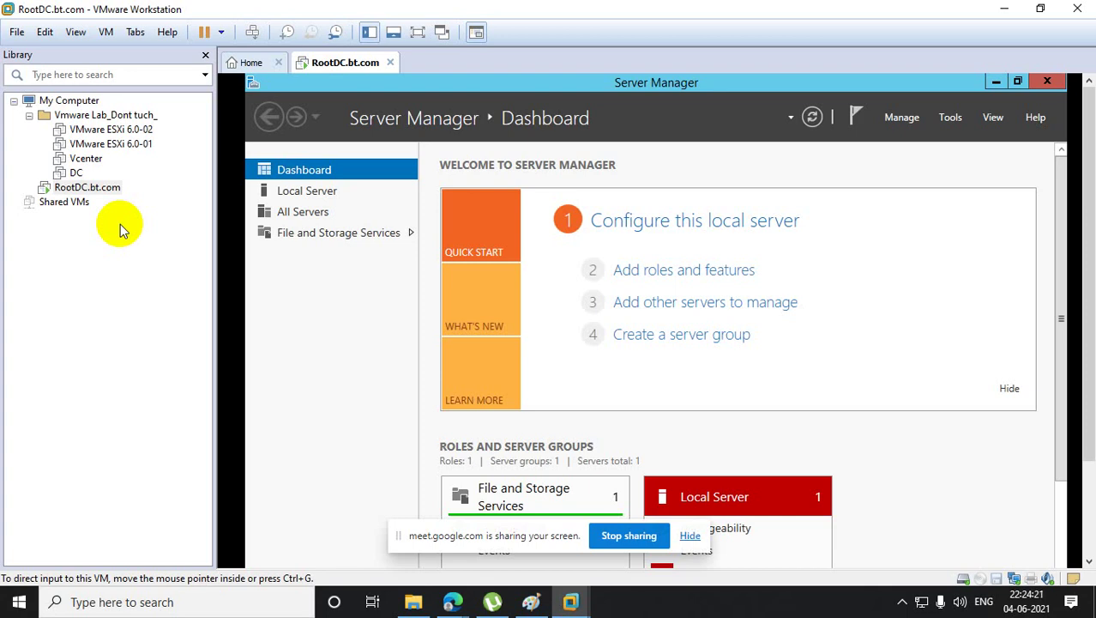
# - Shut down the RootDC.bt.com virtual machine using Power > Power Off from its Library menu
pyautogui.click(105, 252)
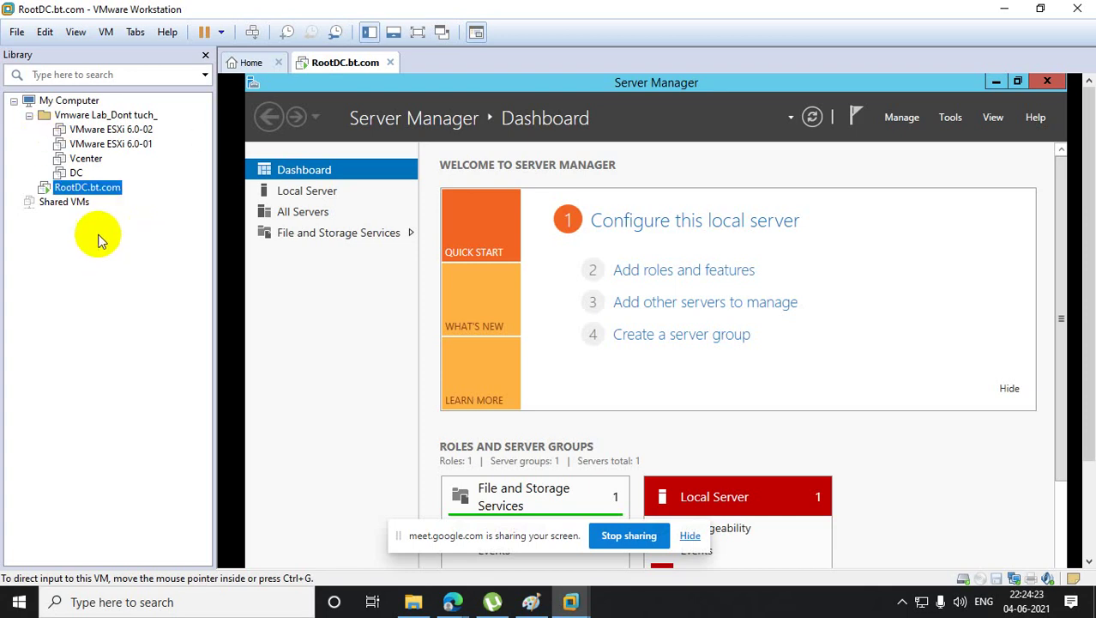
pyautogui.rightClick(81, 199)
pyautogui.click(83, 192)
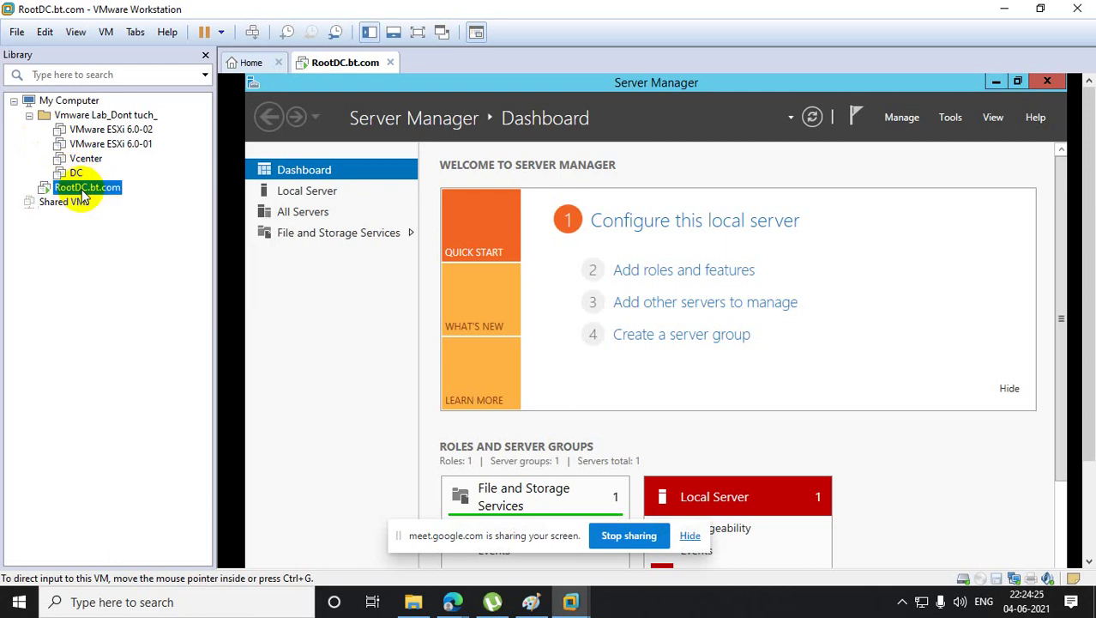
pyautogui.rightClick(83, 195)
pyautogui.moveTo(127, 282)
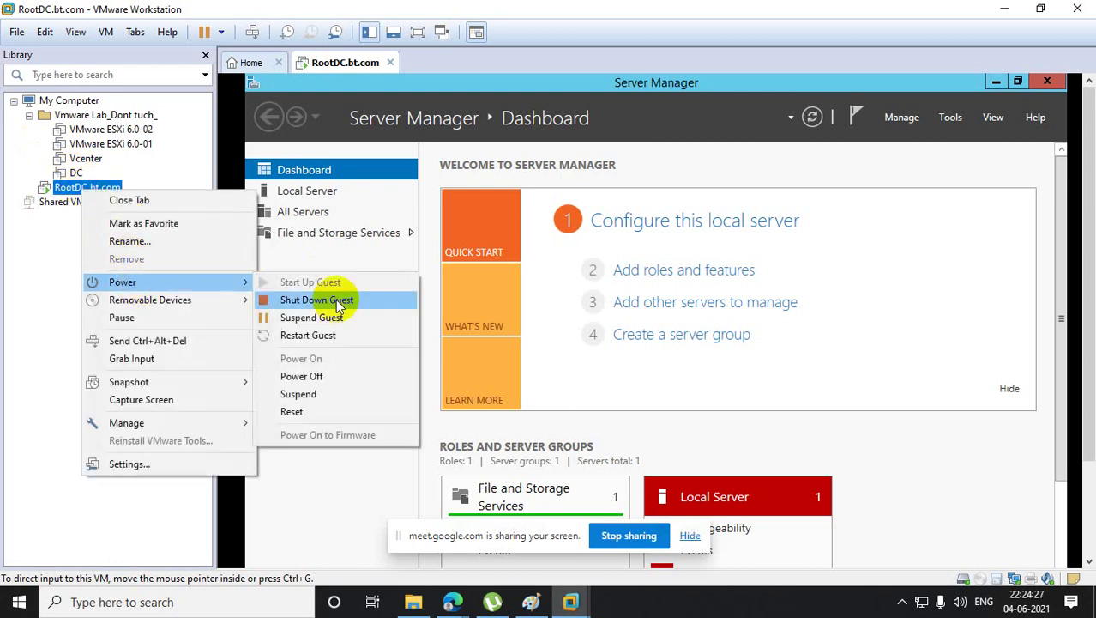
pyautogui.click(322, 375)
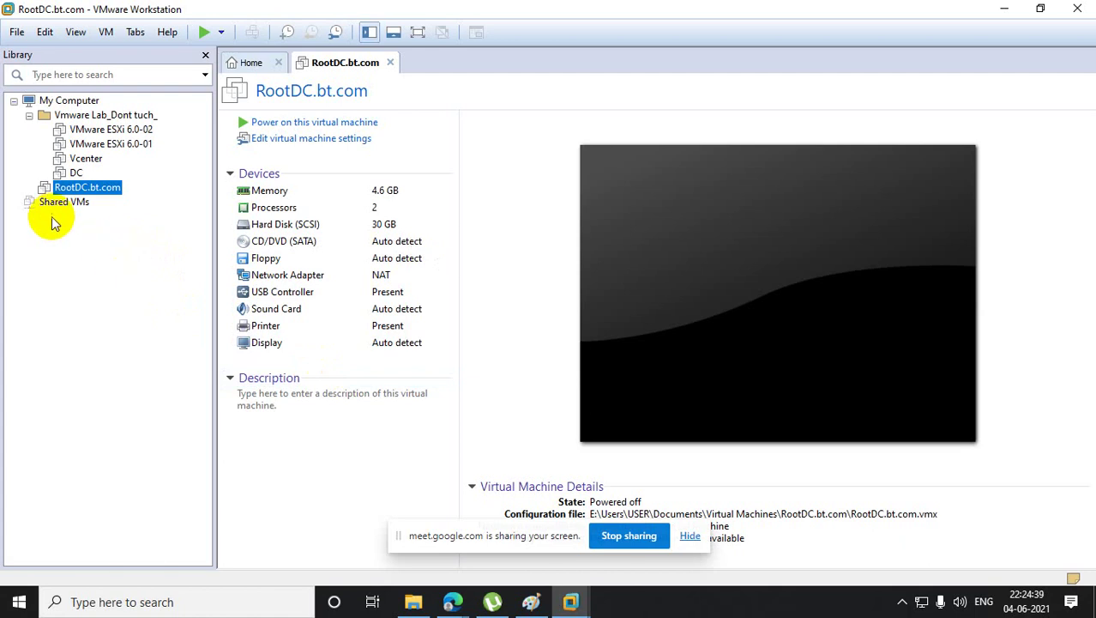
# - Start the Clone wizard for RootDC.bt.com and choose a full clone
pyautogui.rightClick(100, 191)
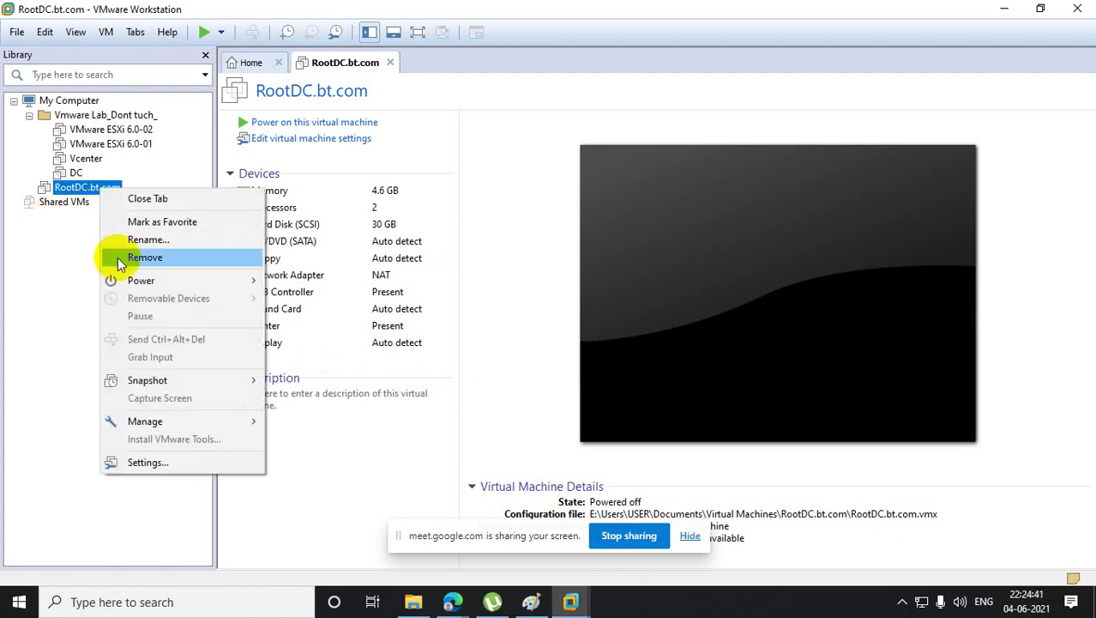
pyautogui.moveTo(144, 421)
pyautogui.click(324, 445)
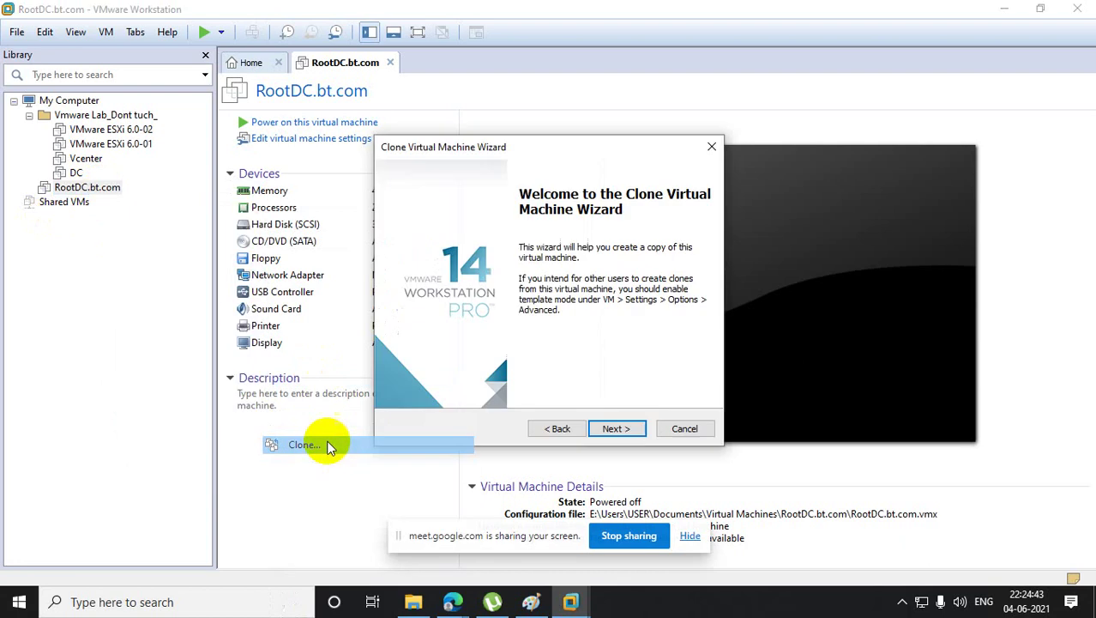
pyautogui.click(614, 433)
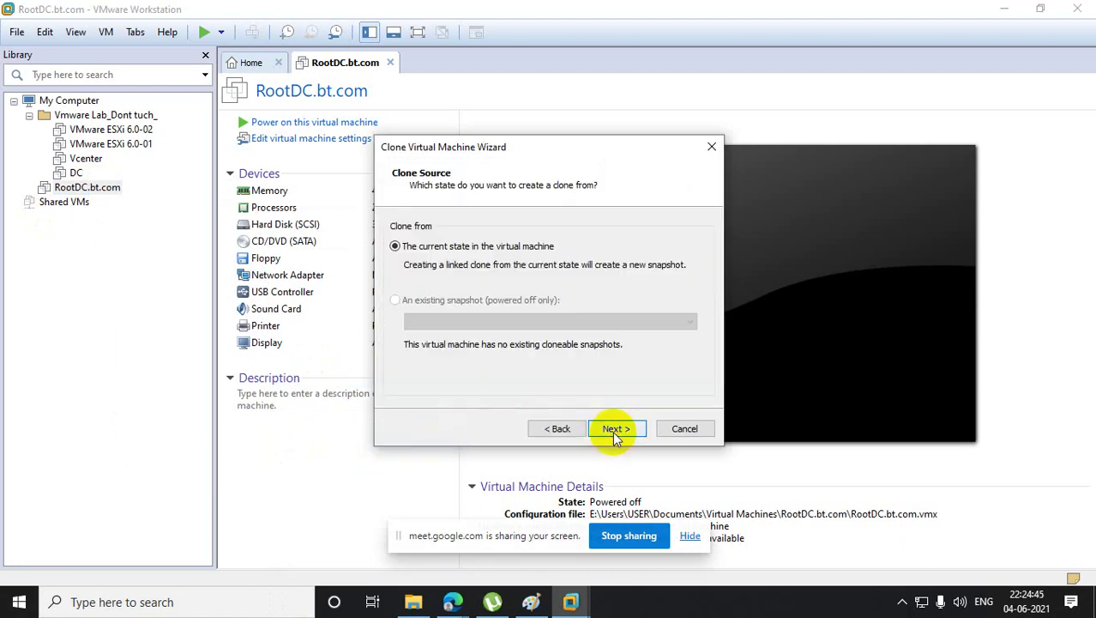
pyautogui.click(614, 429)
pyautogui.click(395, 306)
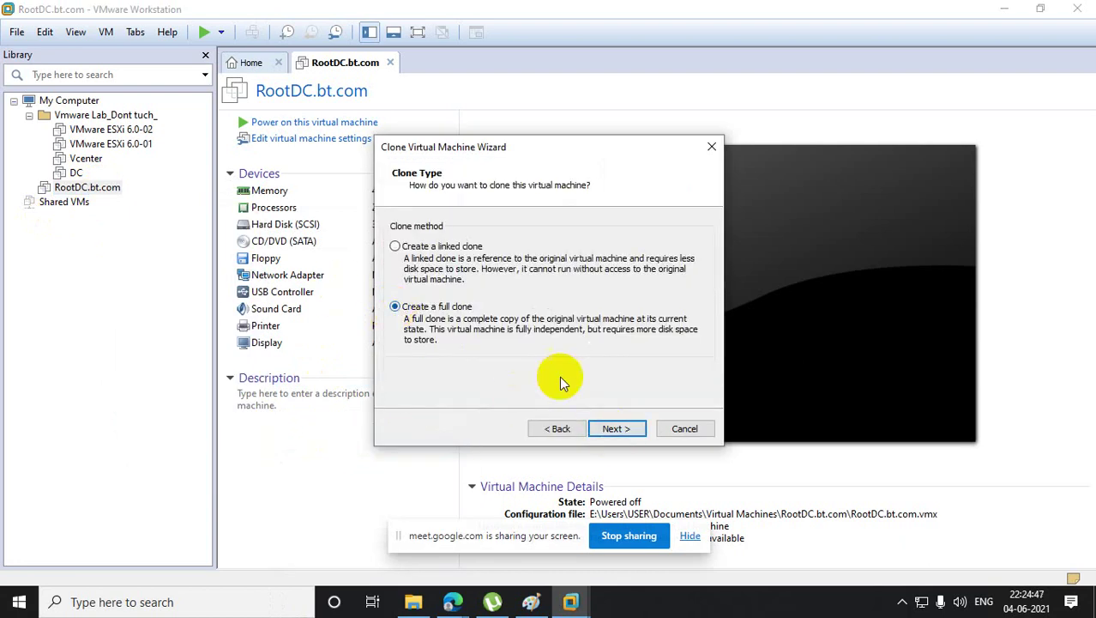
pyautogui.click(626, 428)
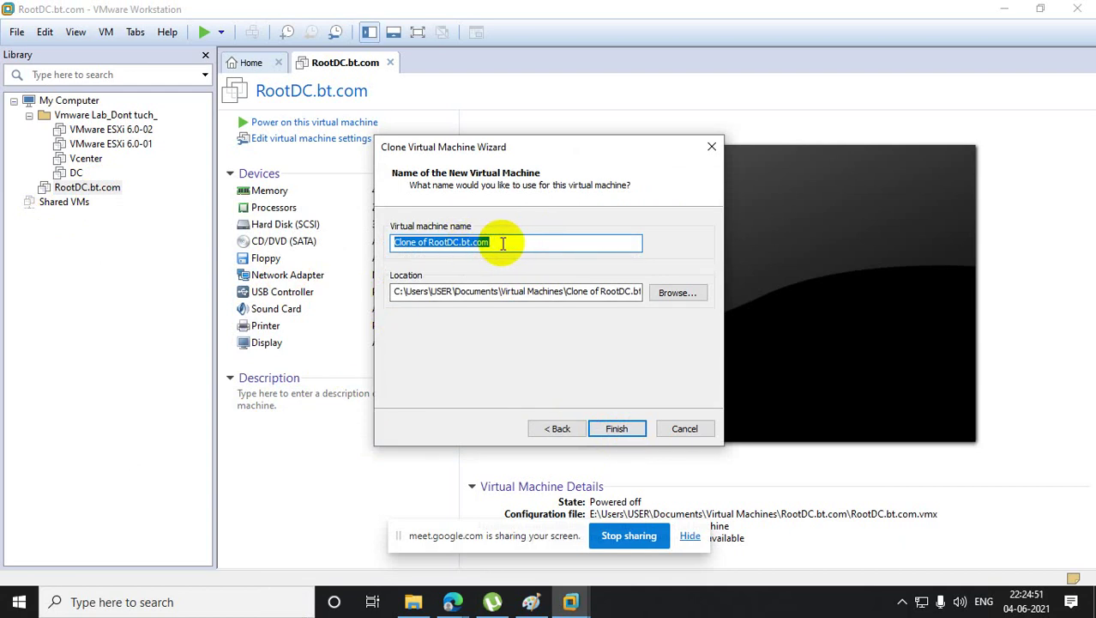
# - Name the clone ADC.bt.com, store it on drive E, and create it
pyautogui.write('Child')
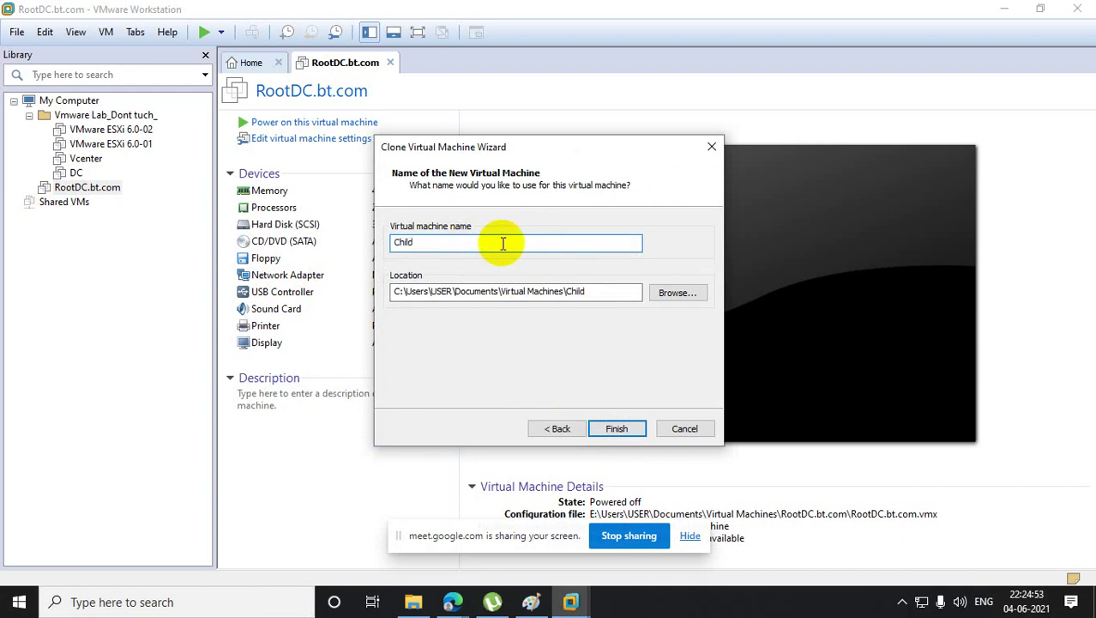
pyautogui.write('dc')
pyautogui.write('.')
pyautogui.write('ad')
pyautogui.press('BackSpace')
pyautogui.press('BackSpace')
pyautogui.press('BackSpace')
pyautogui.press('BackSpace')
pyautogui.press('BackSpace')
pyautogui.press('BackSpace')
pyautogui.press('BackSpace')
pyautogui.press('BackSpace')
pyautogui.press('BackSpace')
pyautogui.press('BackSpace')
pyautogui.write('ADCS')
pyautogui.press('BackSpace')
pyautogui.write('.bt')
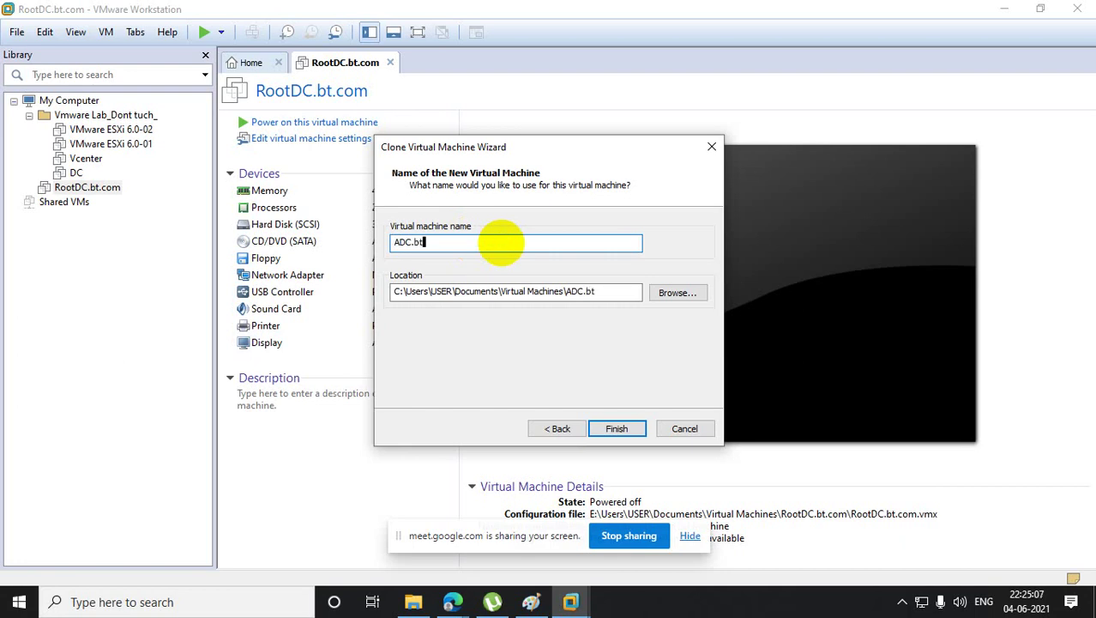
pyautogui.write('.com')
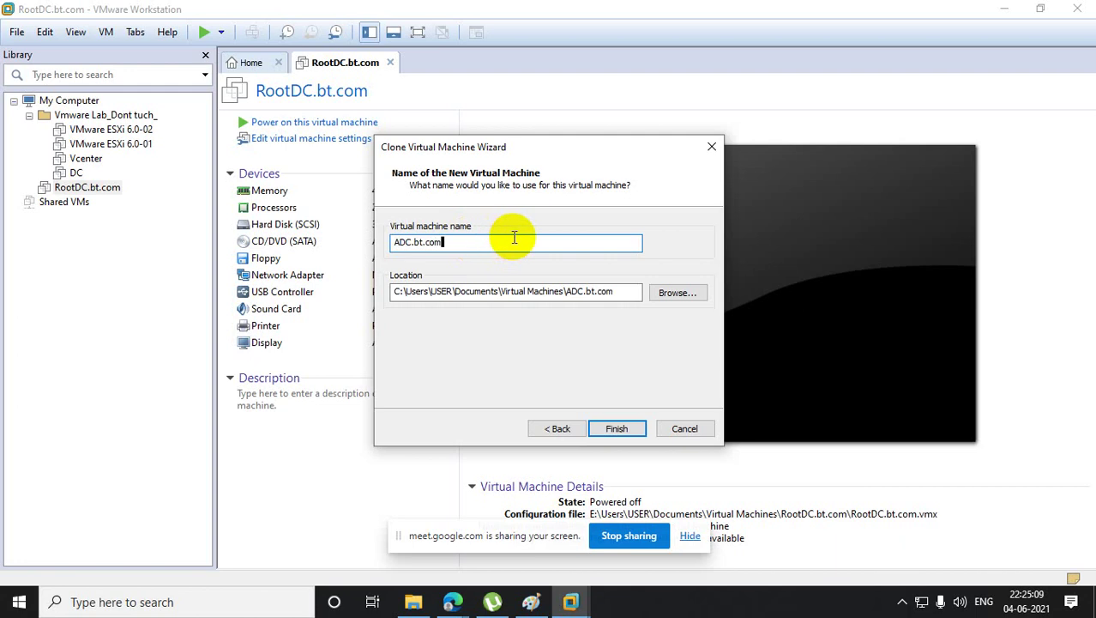
pyautogui.click(393, 291)
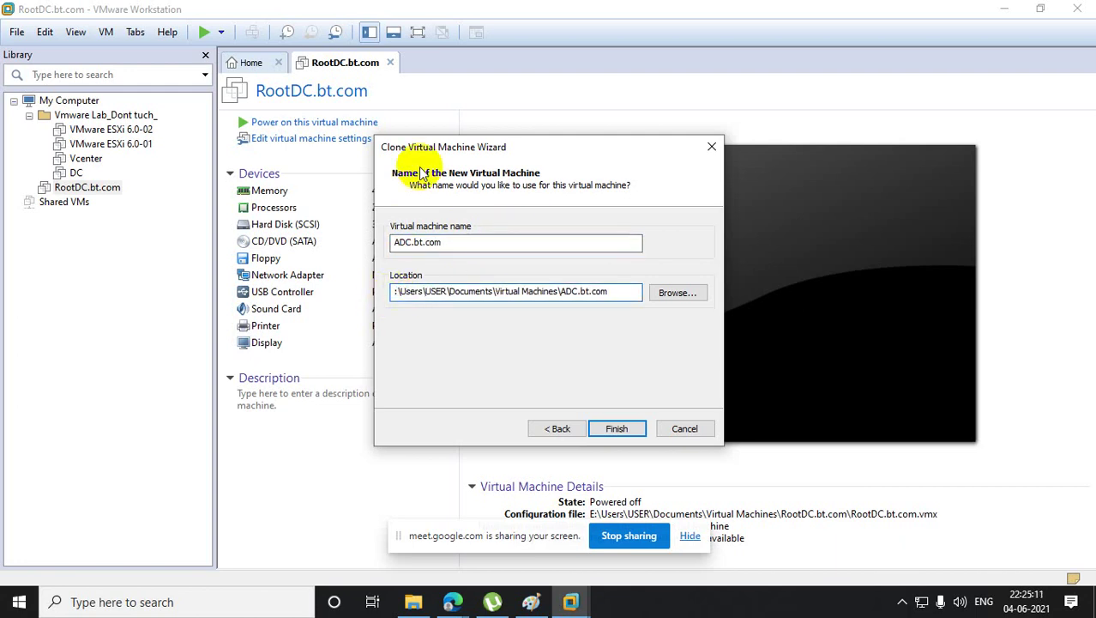
pyautogui.write('e')
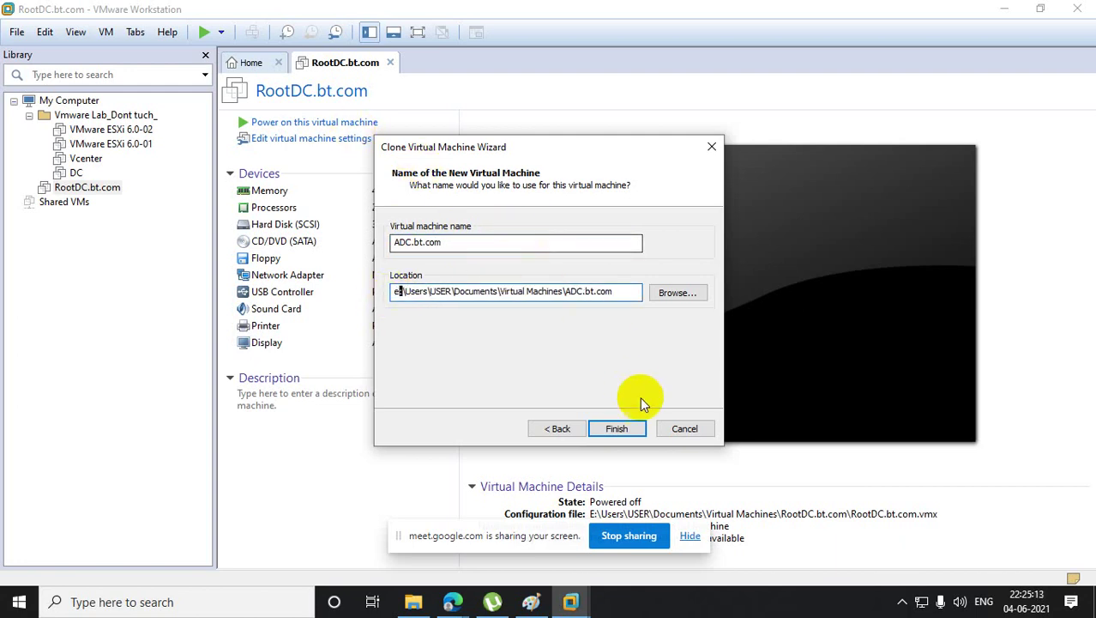
pyautogui.click(634, 433)
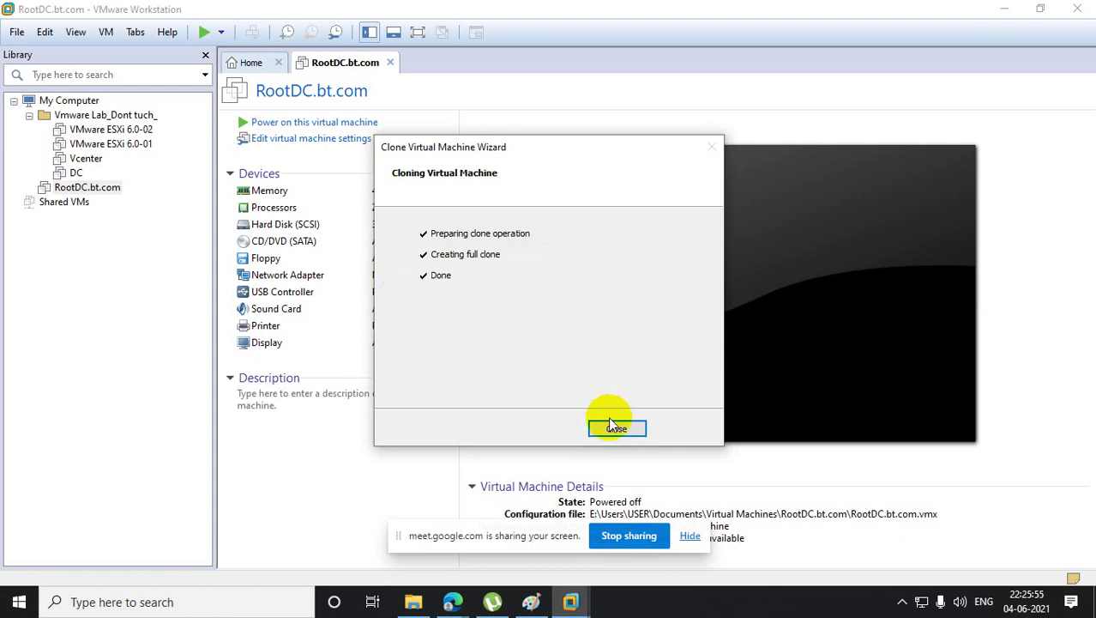
pyautogui.click(612, 427)
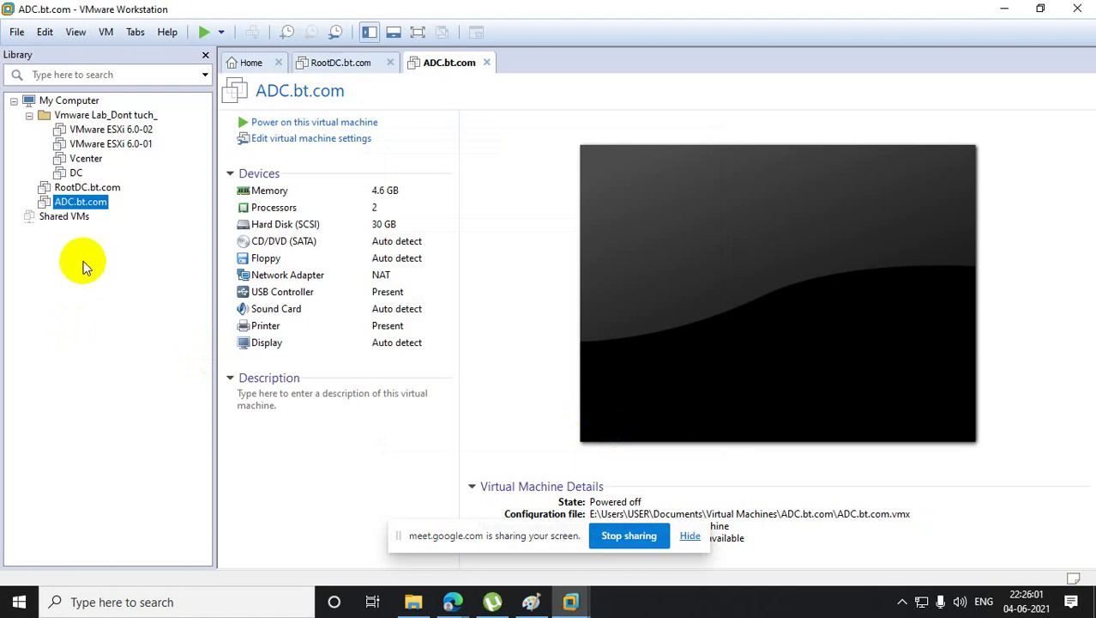
# - Switch RootDC.bt.com's network adapter from NAT to Custom VMnet0
pyautogui.rightClick(101, 190)
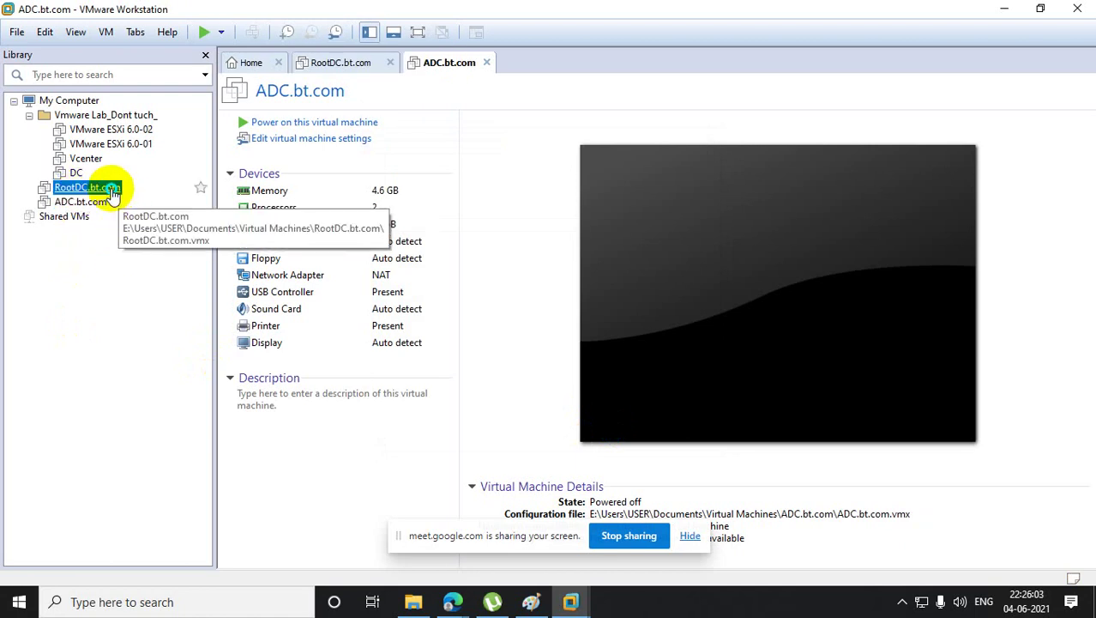
pyautogui.click(151, 462)
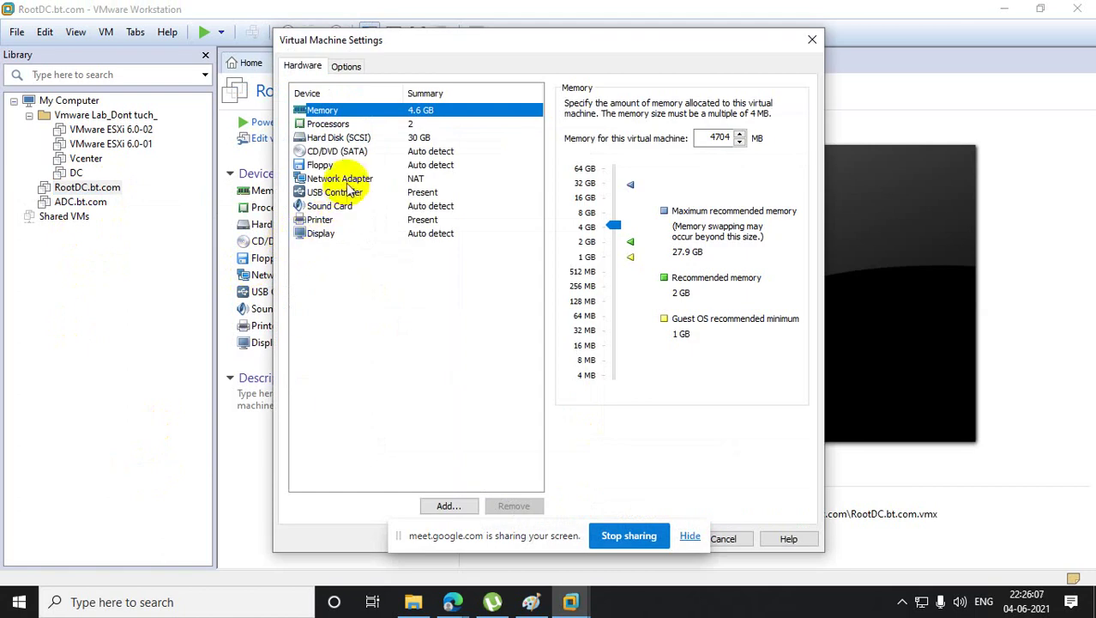
pyautogui.click(344, 179)
pyautogui.click(570, 237)
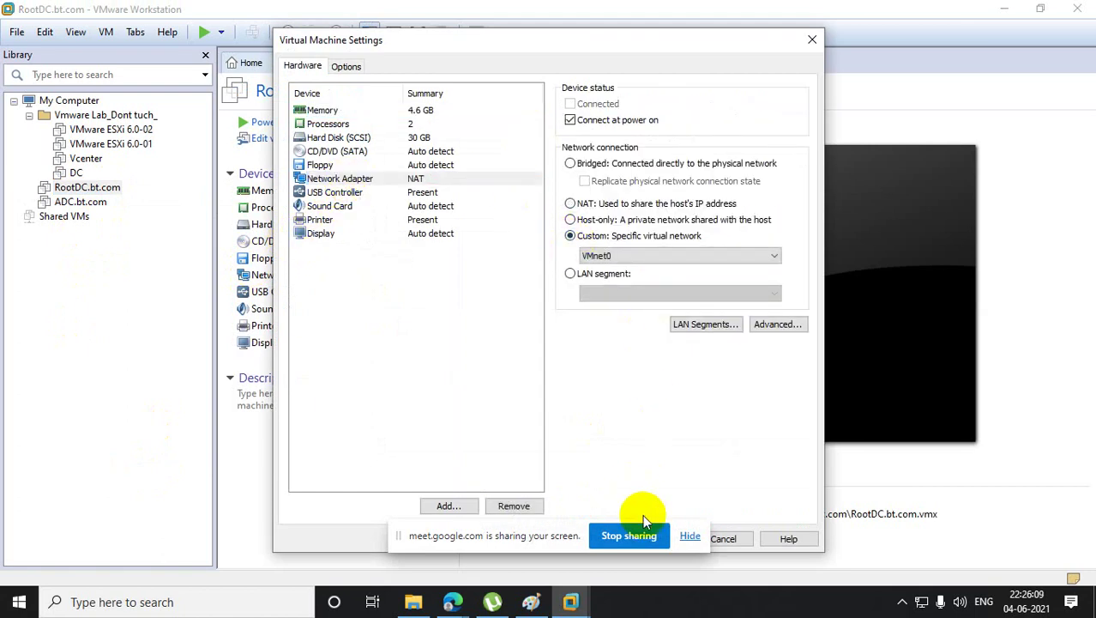
pyautogui.moveTo(583, 41); pyautogui.dragTo(355, 14)
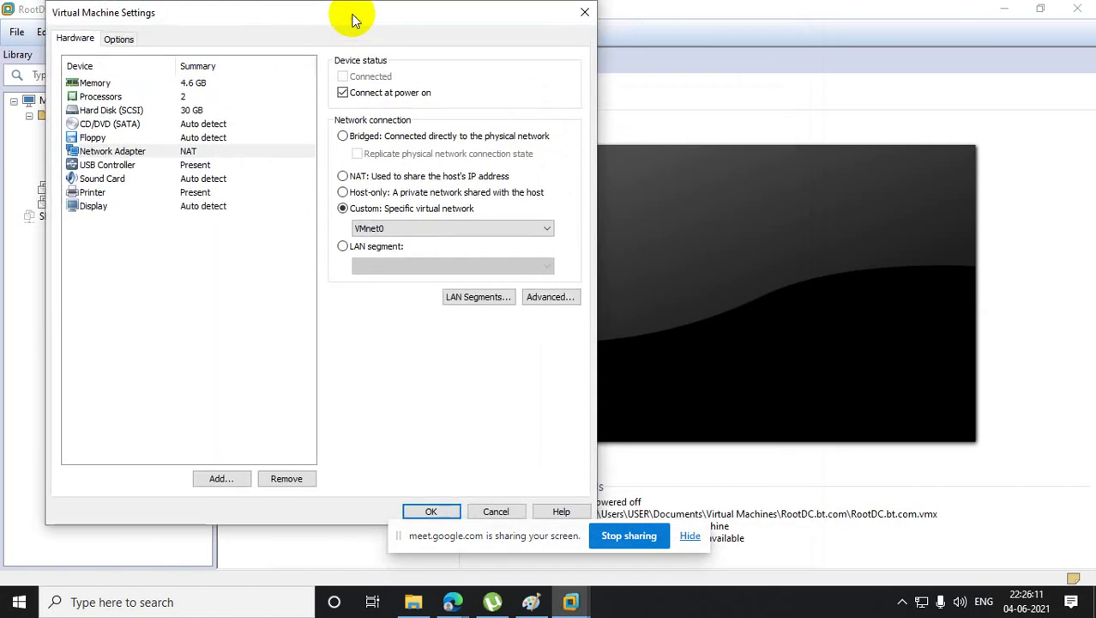
pyautogui.click(449, 515)
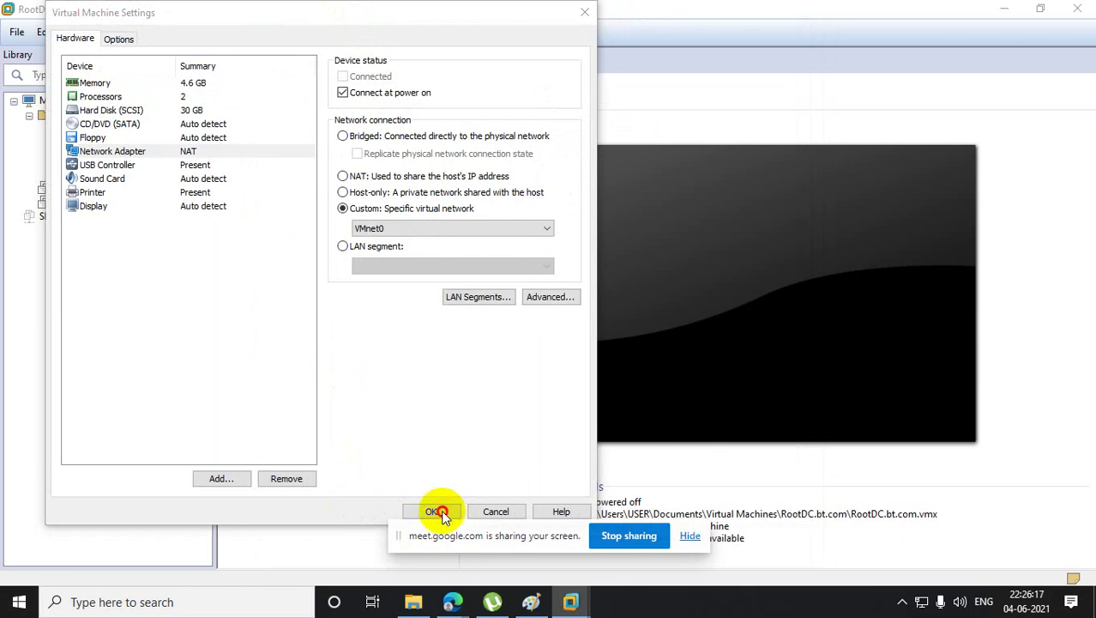
pyautogui.moveTo(489, 535); pyautogui.dragTo(740, 612)
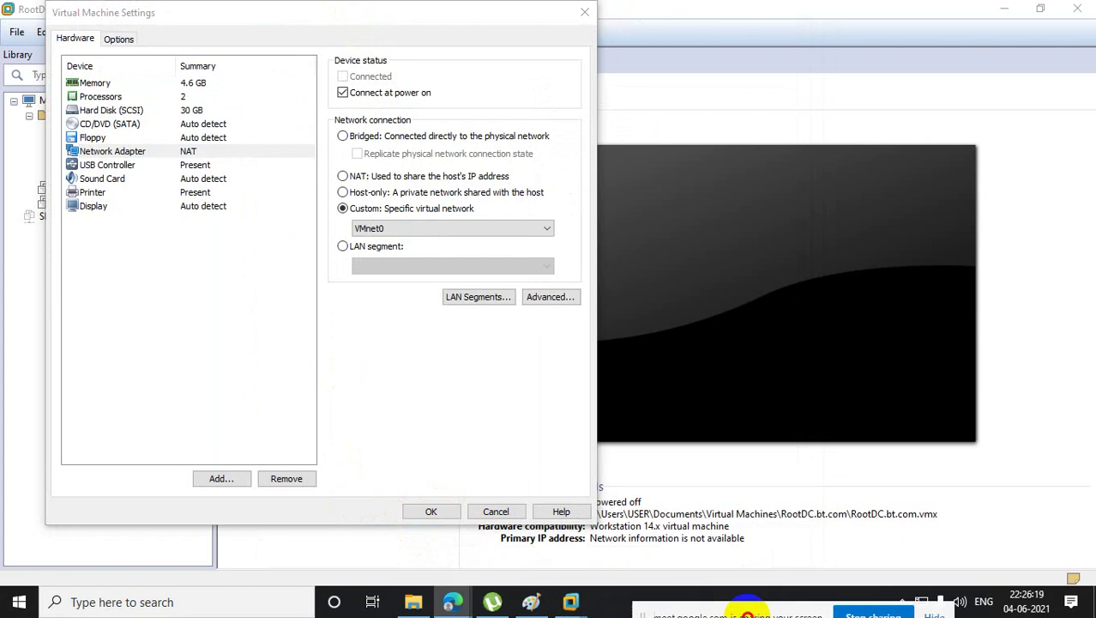
pyautogui.click(434, 512)
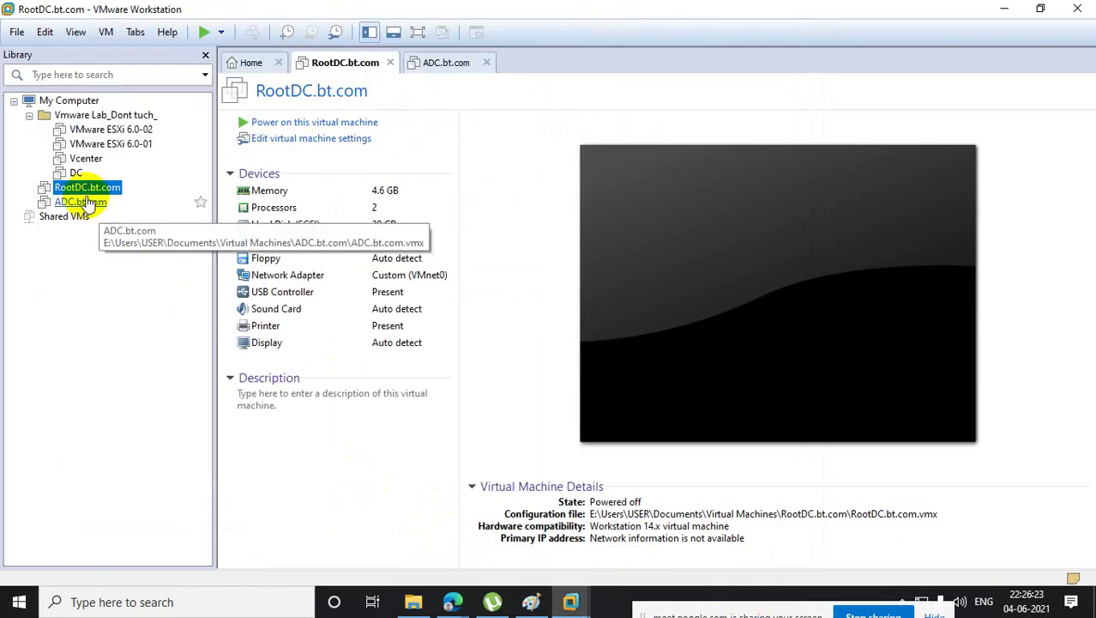
# - Switch ADC.bt.com's network adapter to Custom VMnet0 and power the VM on
pyautogui.rightClick(86, 203)
pyautogui.click(136, 474)
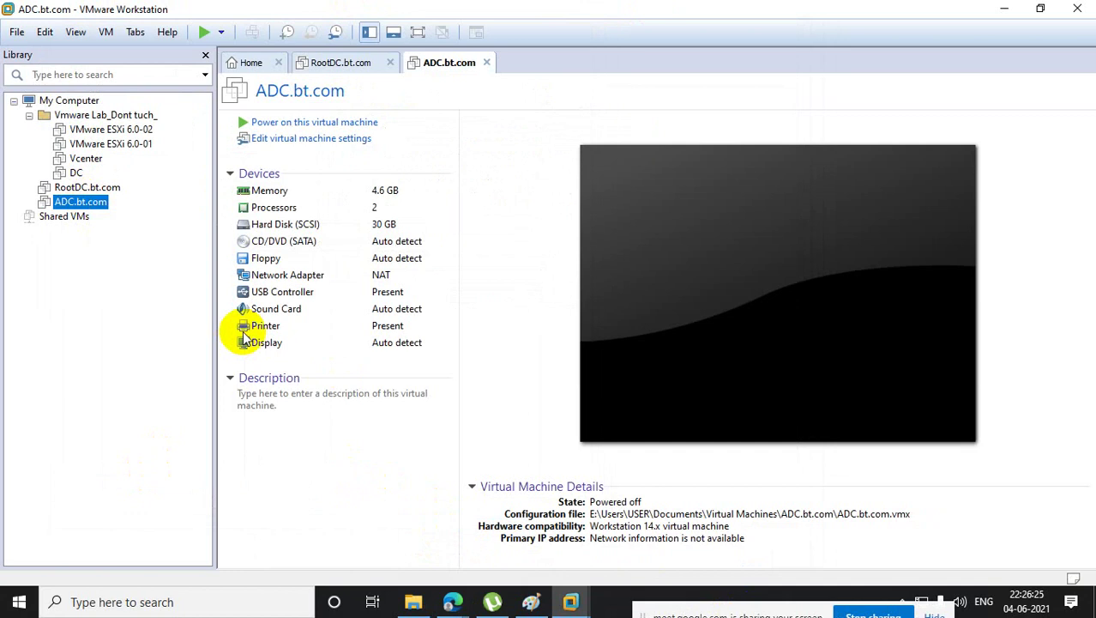
pyautogui.click(339, 178)
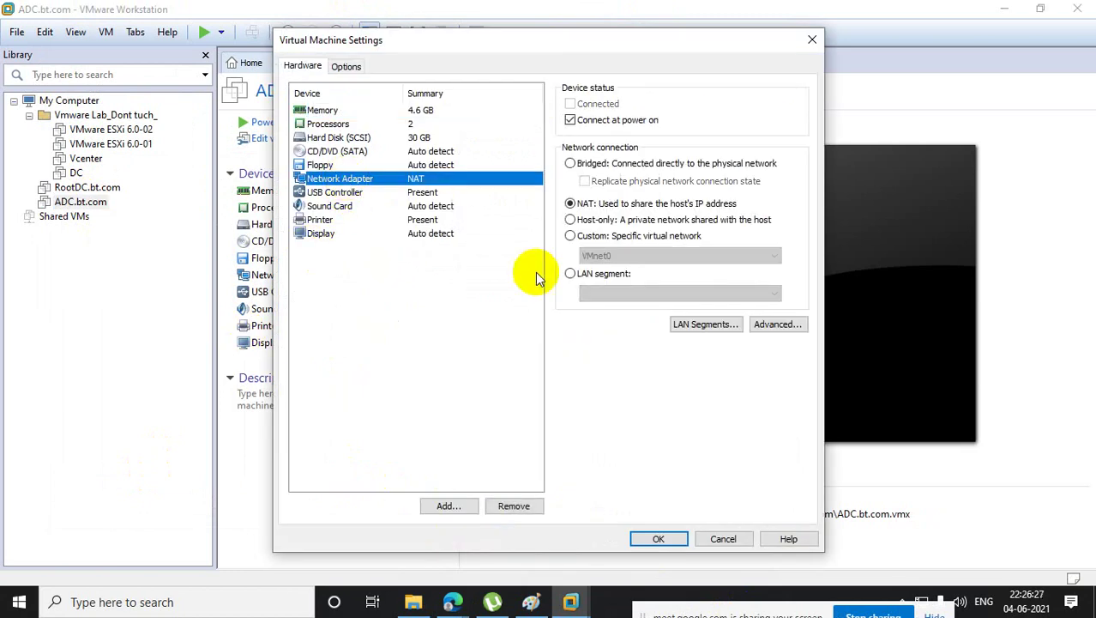
pyautogui.click(571, 236)
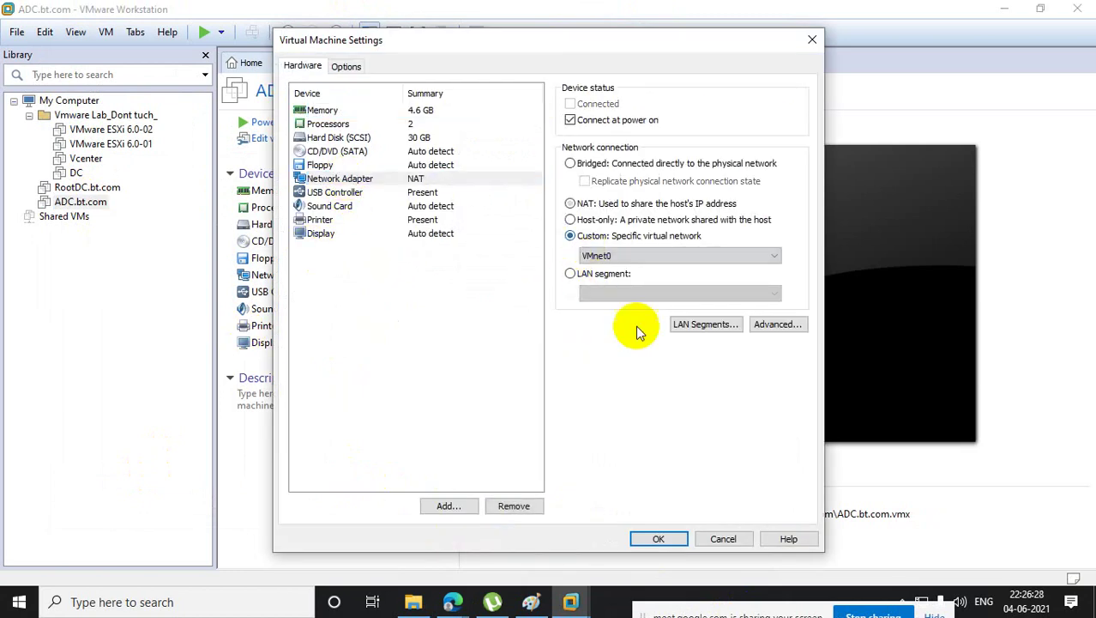
pyautogui.click(656, 538)
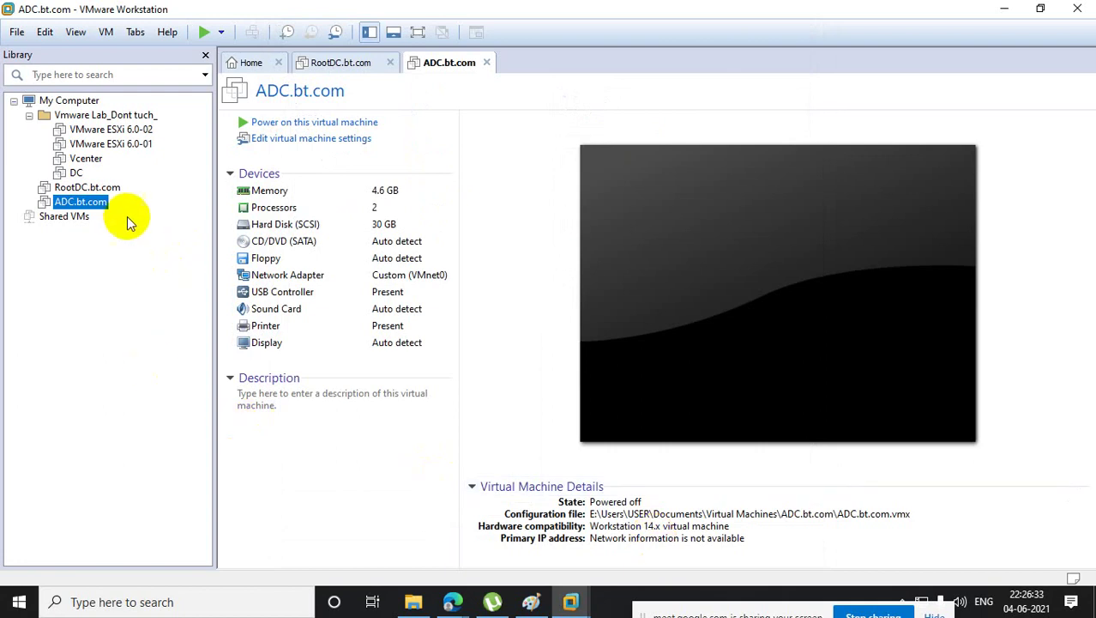
pyautogui.click(324, 123)
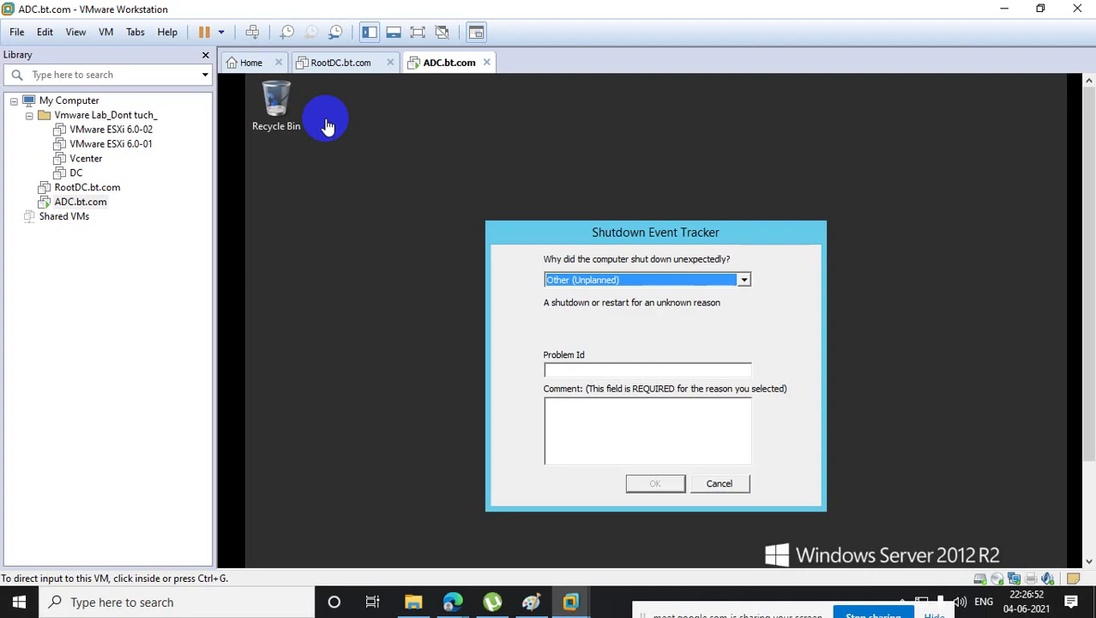
# - Dismiss ADC.bt.com's shutdown prompt and run sysprep.exe with Generalize enabled
pyautogui.click(725, 482)
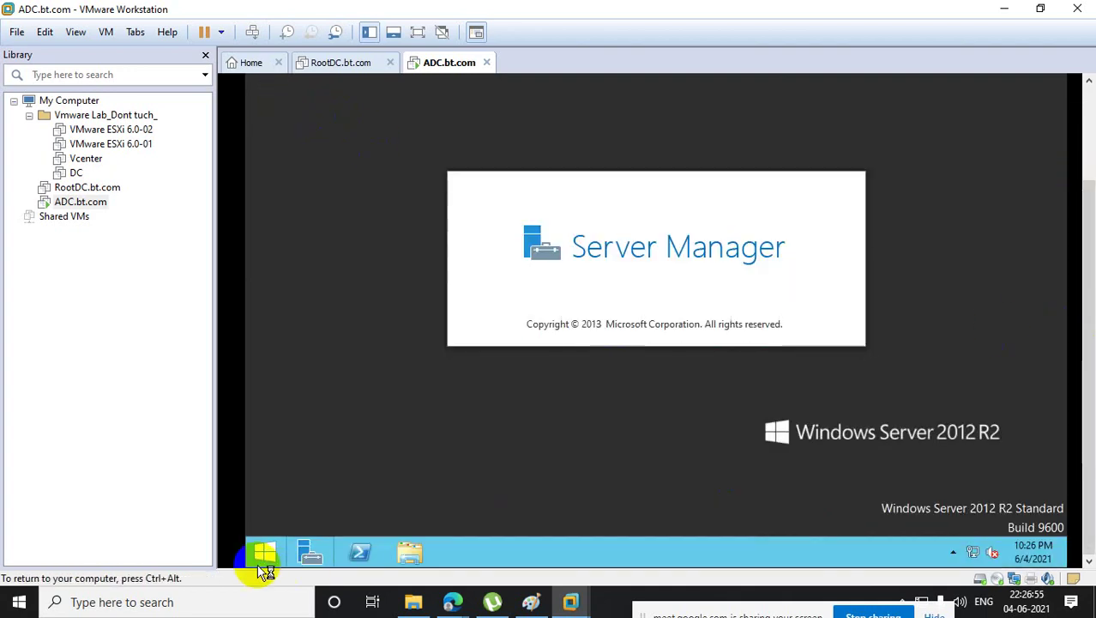
pyautogui.rightClick(270, 559)
pyautogui.click(323, 507)
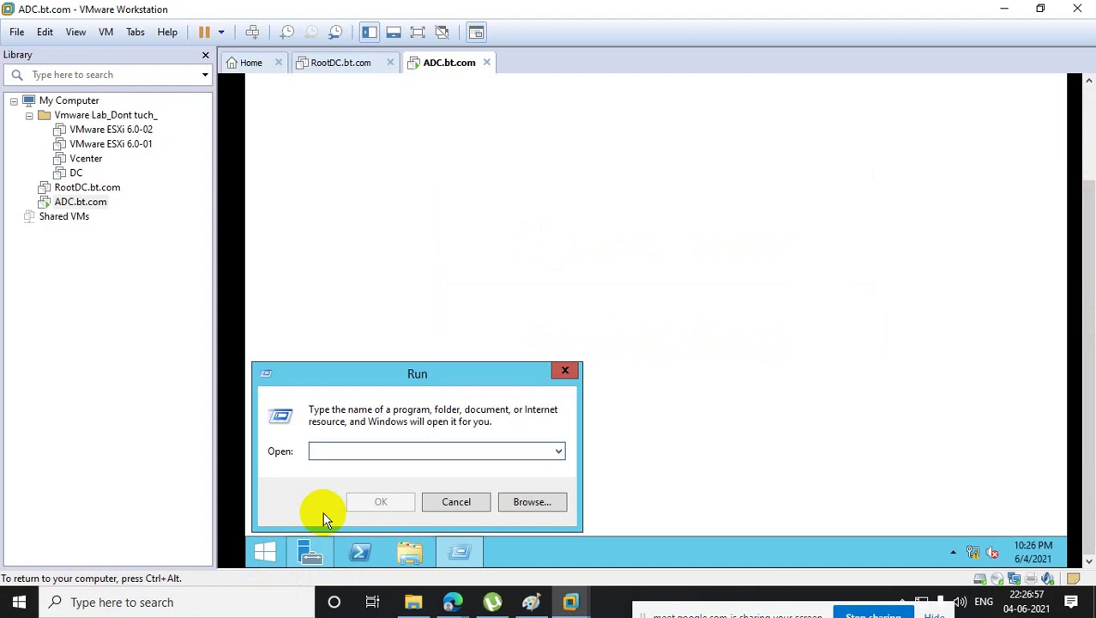
pyautogui.write('sys')
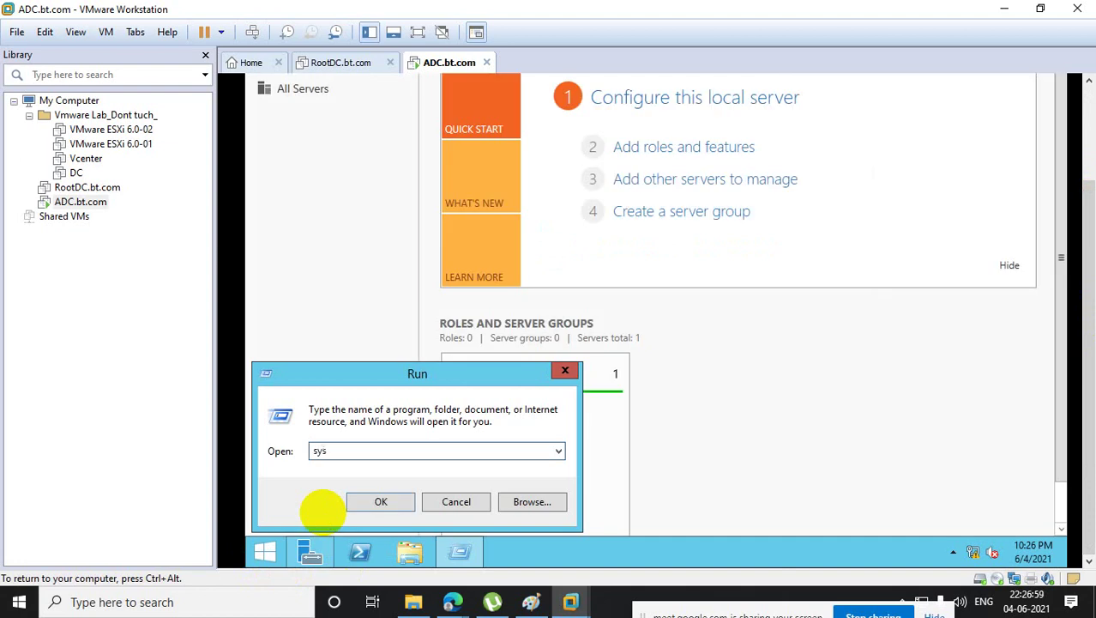
pyautogui.write('prep')
pyautogui.press('Return')
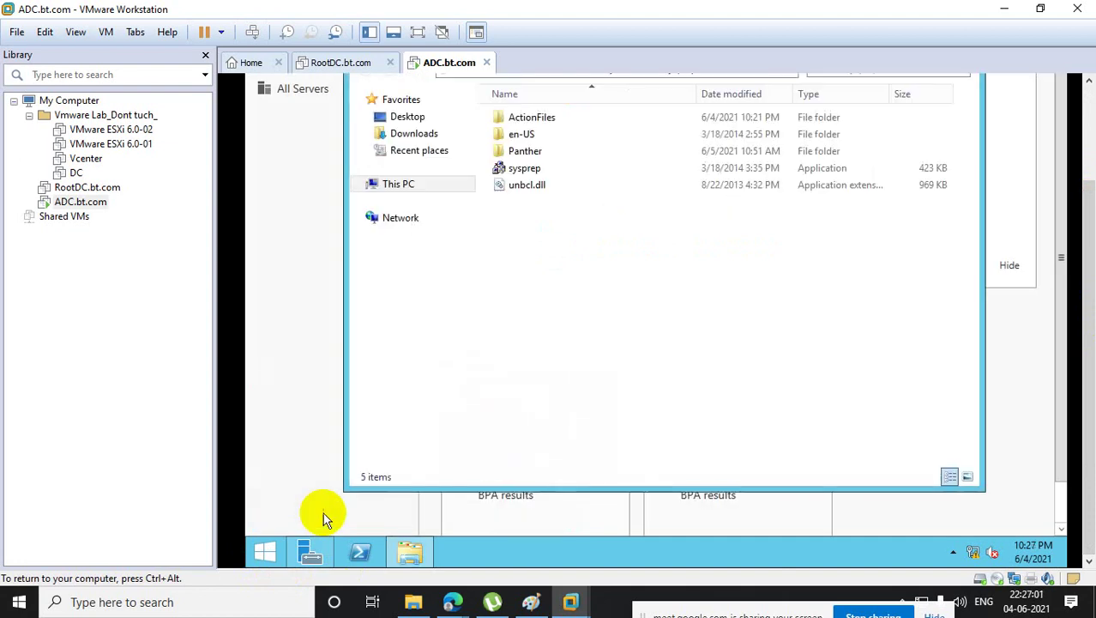
pyautogui.doubleClick(554, 175)
pyautogui.click(560, 243)
pyautogui.click(671, 326)
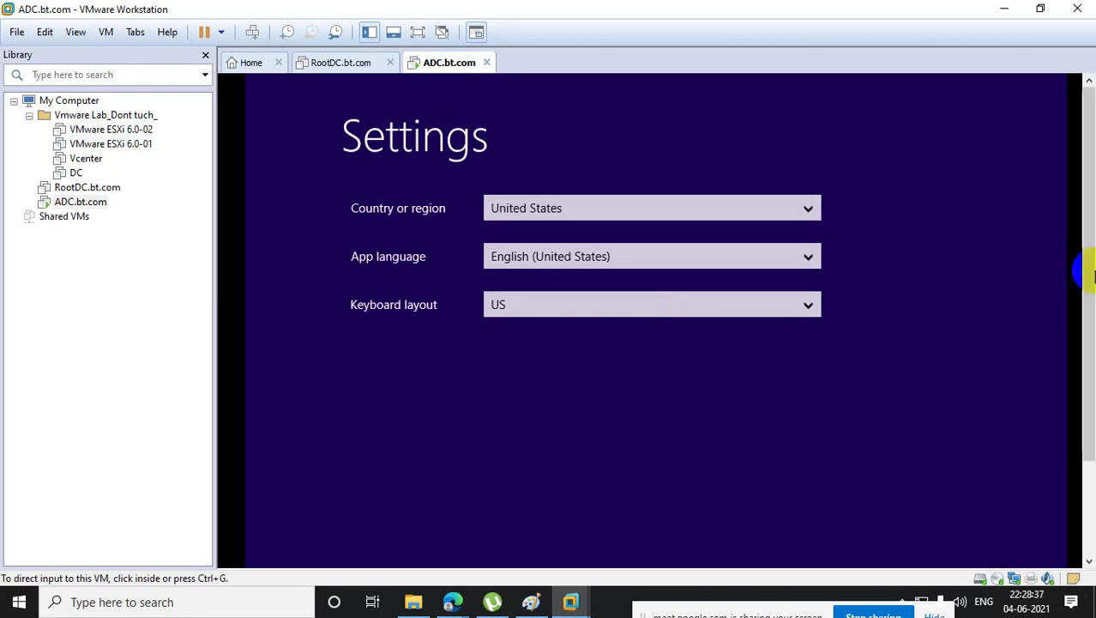
# - Accept region settings and licence terms and set ADC.bt.com's Administrator password, then show RootDC.bt.com
pyautogui.scroll(-3, 1092, 306)
pyautogui.click(935, 511)
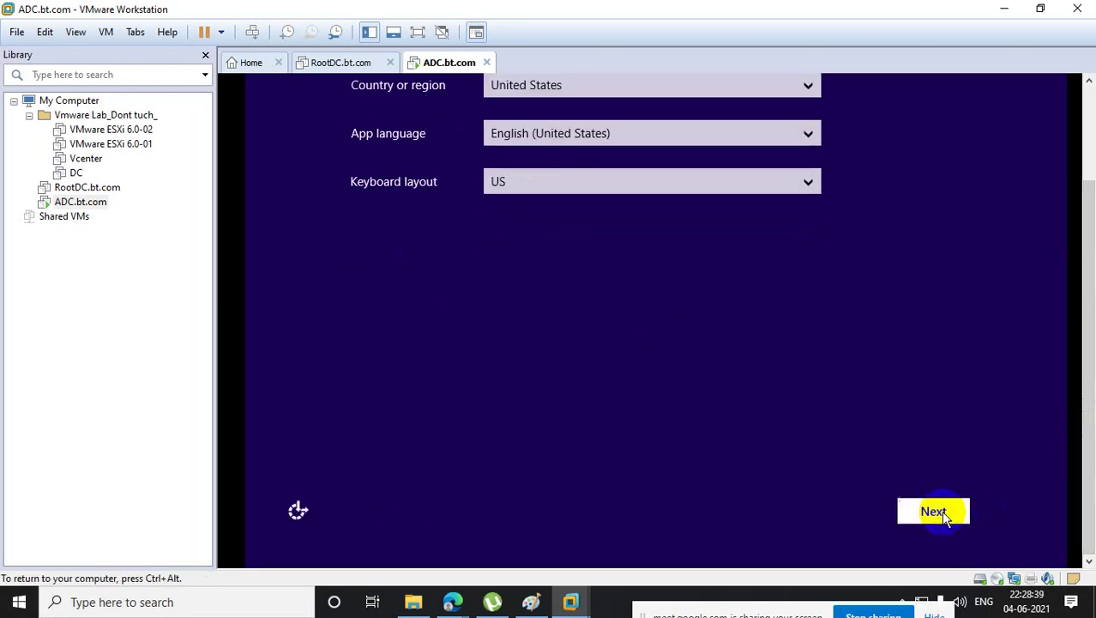
pyautogui.click(941, 510)
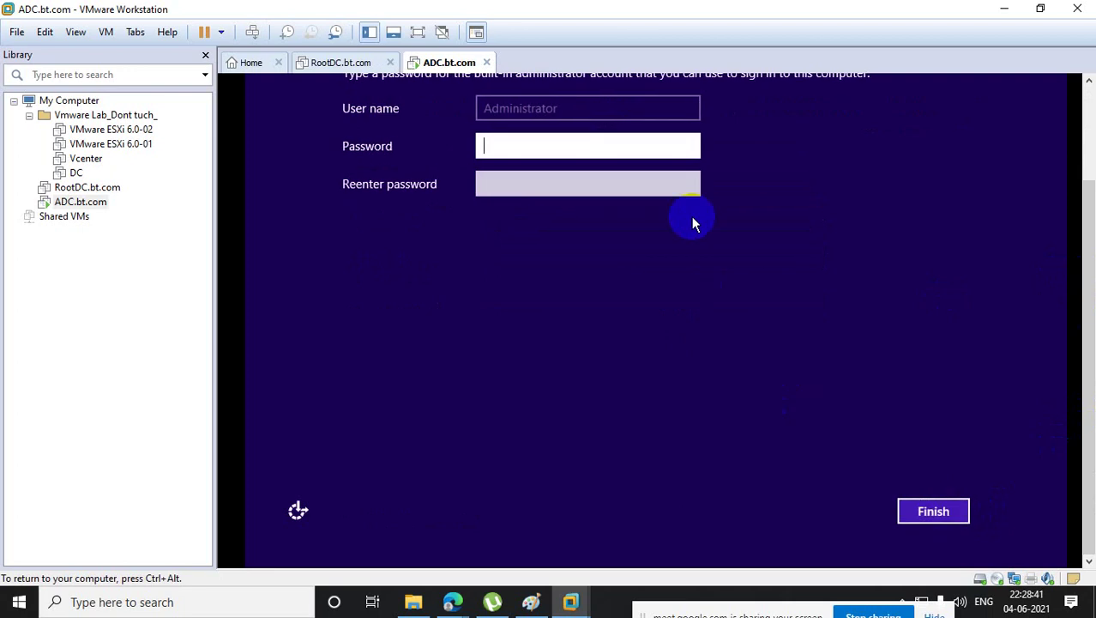
pyautogui.write('Pa$$w0rd@123')
pyautogui.press('Tab')
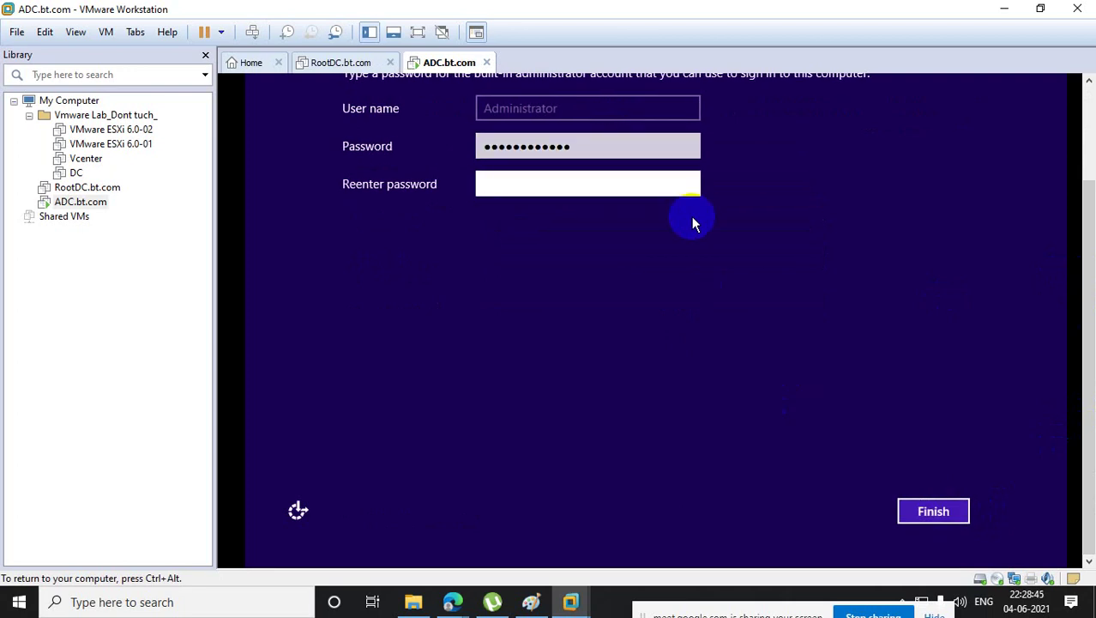
pyautogui.write('Pa$$w0rd@123')
pyautogui.press('Return')
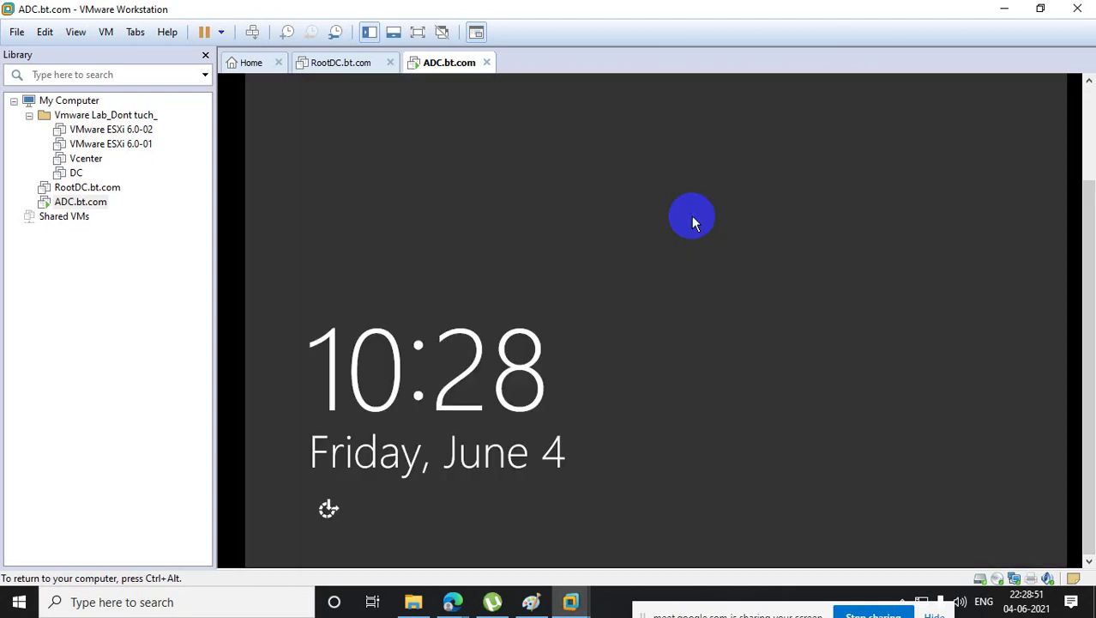
pyautogui.click(68, 187)
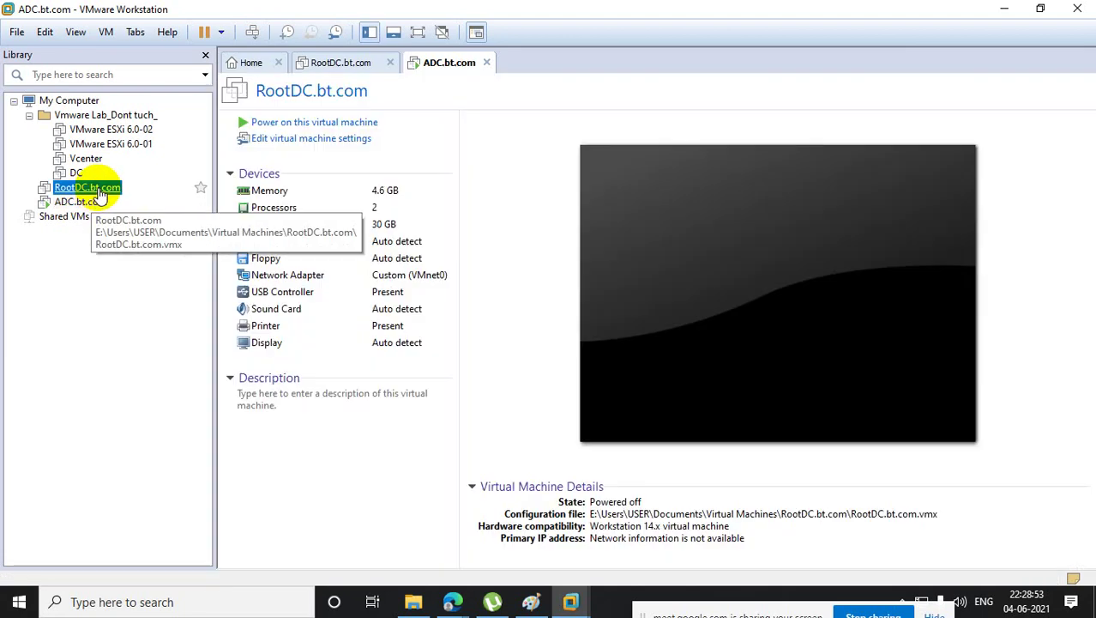
# - Power on RootDC.bt.com and dismiss its Shutdown Event Tracker prompt
pyautogui.click(320, 123)
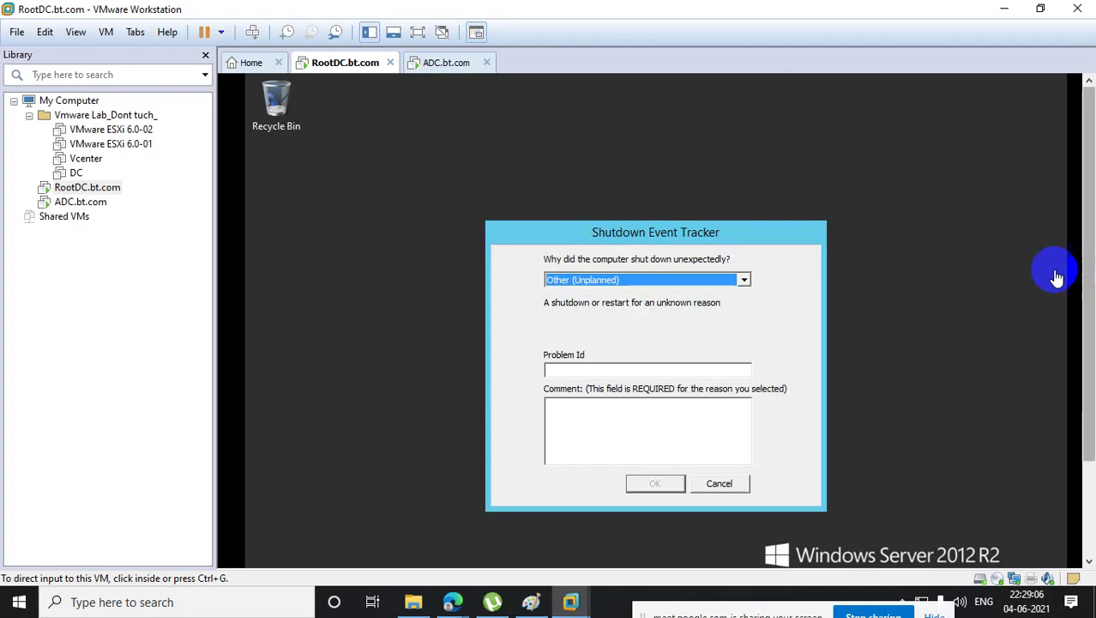
pyautogui.click(705, 483)
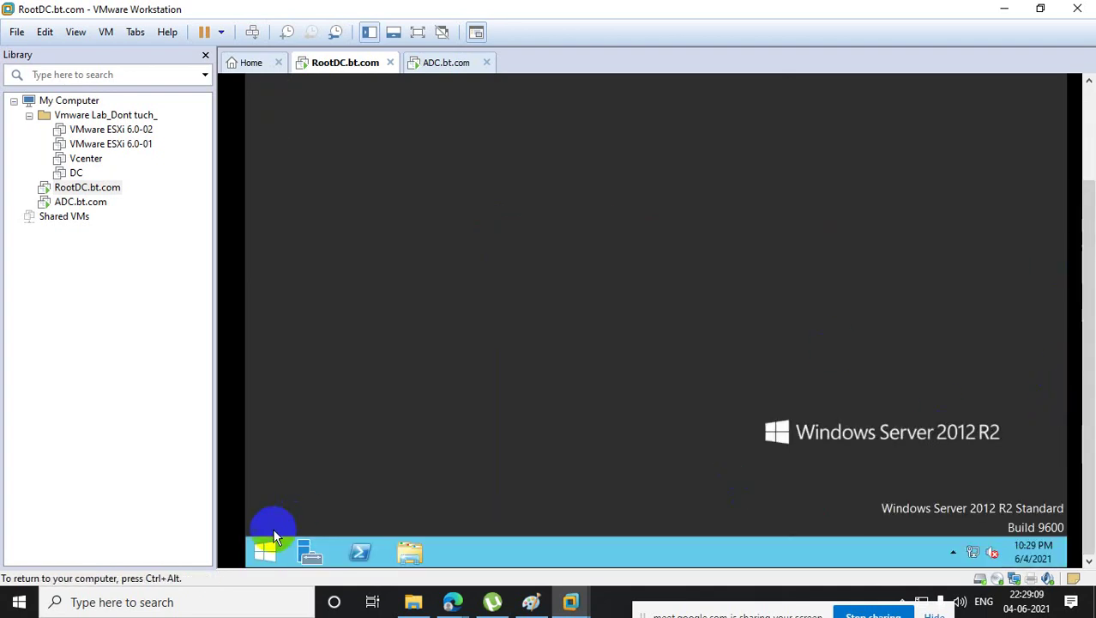
pyautogui.rightClick(268, 552)
pyautogui.click(360, 498)
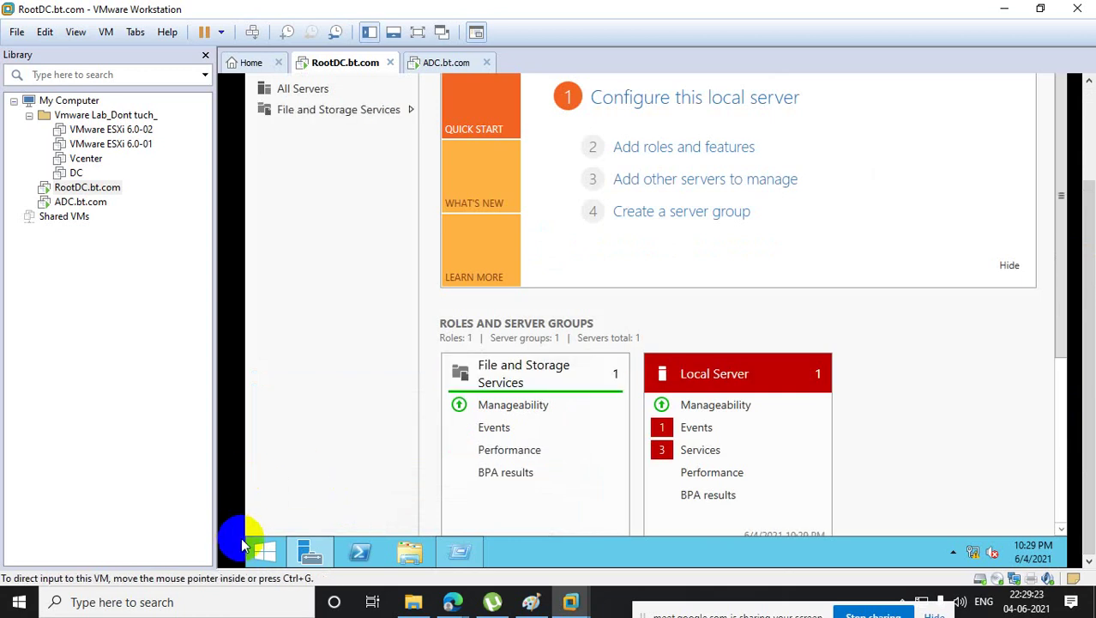
# - Run sysprep on RootDC.bt.com and launch System Preparation with Generalize enabled
pyautogui.rightClick(262, 551)
pyautogui.click(320, 506)
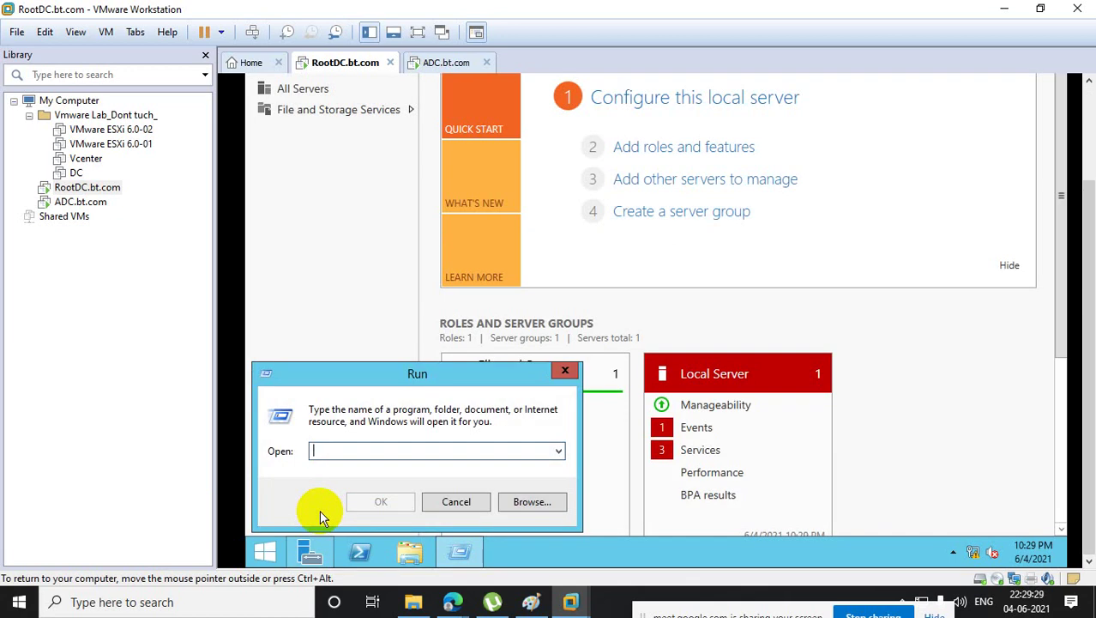
pyautogui.write('sys')
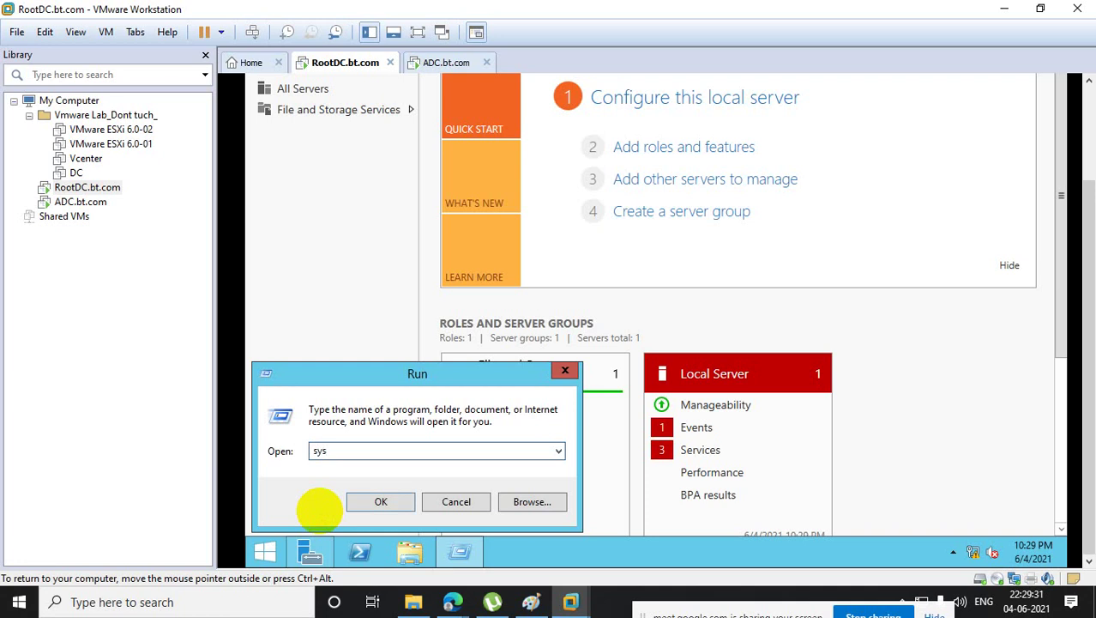
pyautogui.write('dm.c')
pyautogui.press('BackSpace')
pyautogui.press('BackSpace')
pyautogui.press('BackSpace')
pyautogui.press('BackSpace')
pyautogui.press('BackSpace')
pyautogui.press('BackSpace')
pyautogui.press('BackSpace')
pyautogui.write('sysprep')
pyautogui.press('Return')
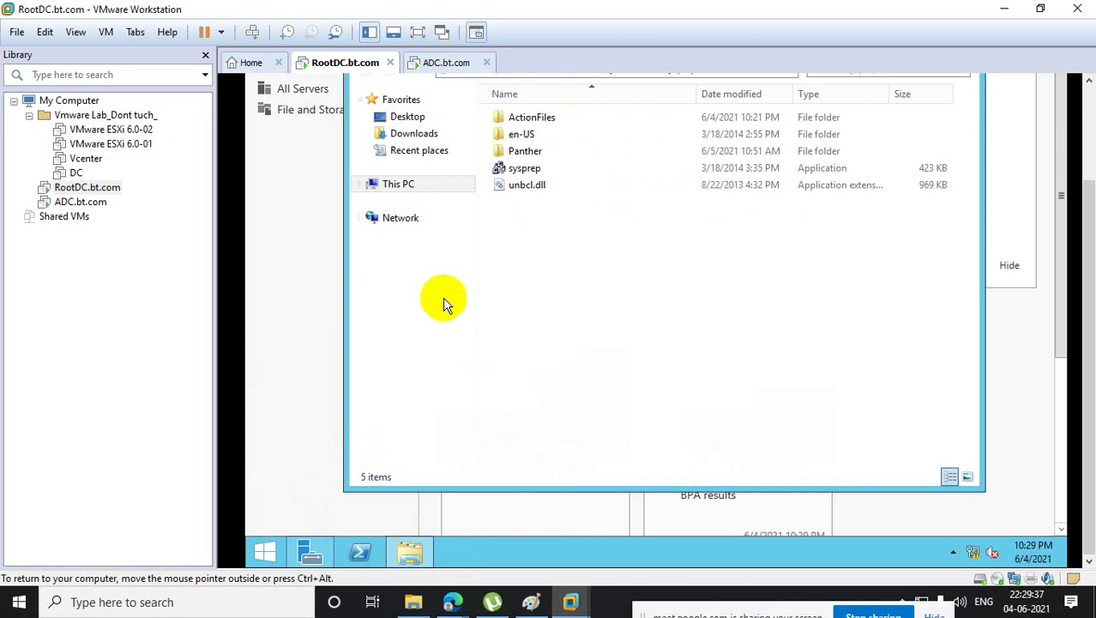
pyautogui.doubleClick(549, 170)
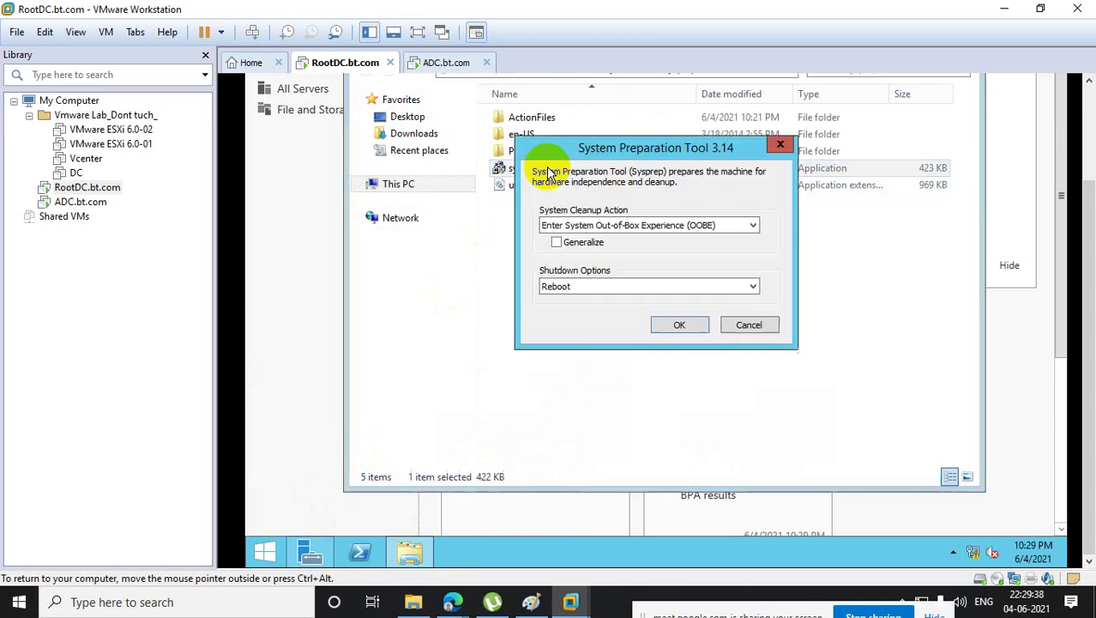
pyautogui.click(556, 243)
pyautogui.click(680, 325)
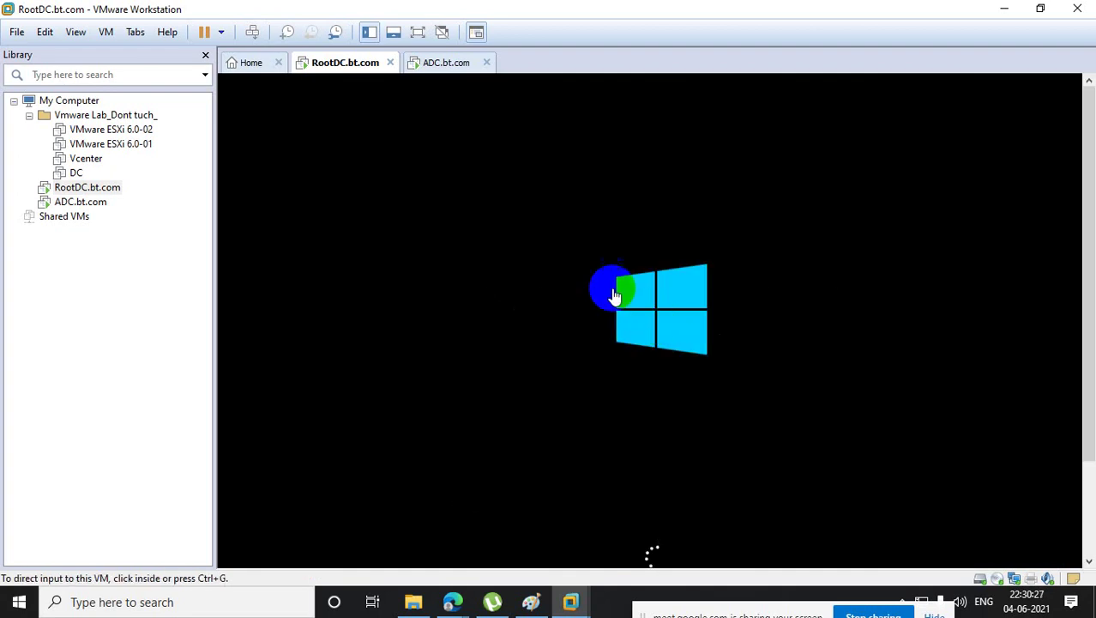
# - Send Ctrl+Alt+Del to ADC.bt.com and sign in as Administrator
pyautogui.click(116, 202)
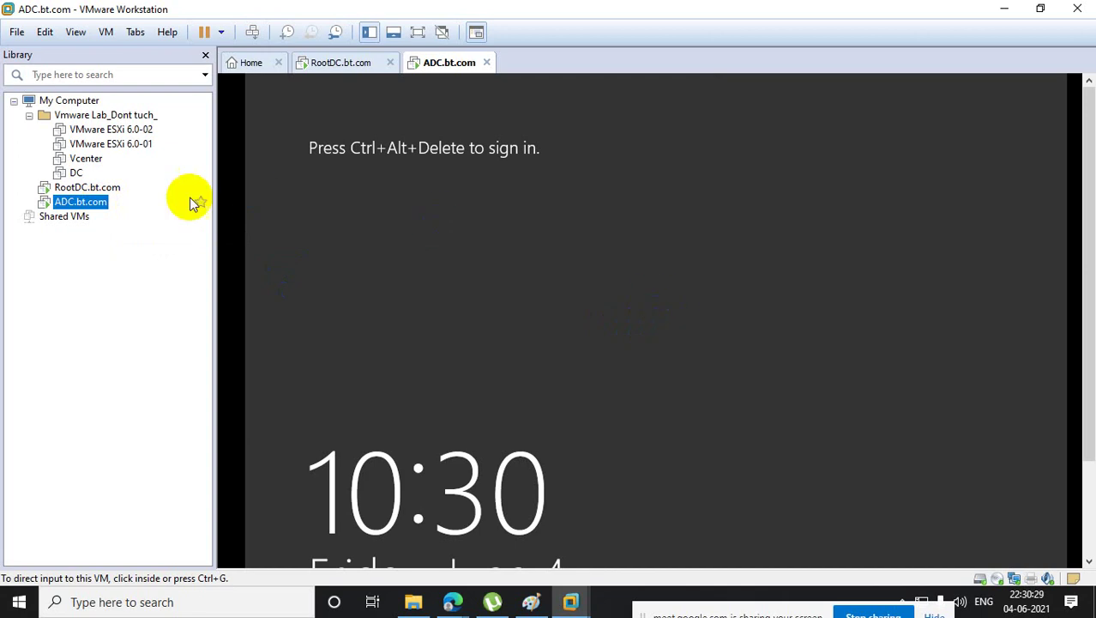
pyautogui.rightClick(102, 202)
pyautogui.click(238, 358)
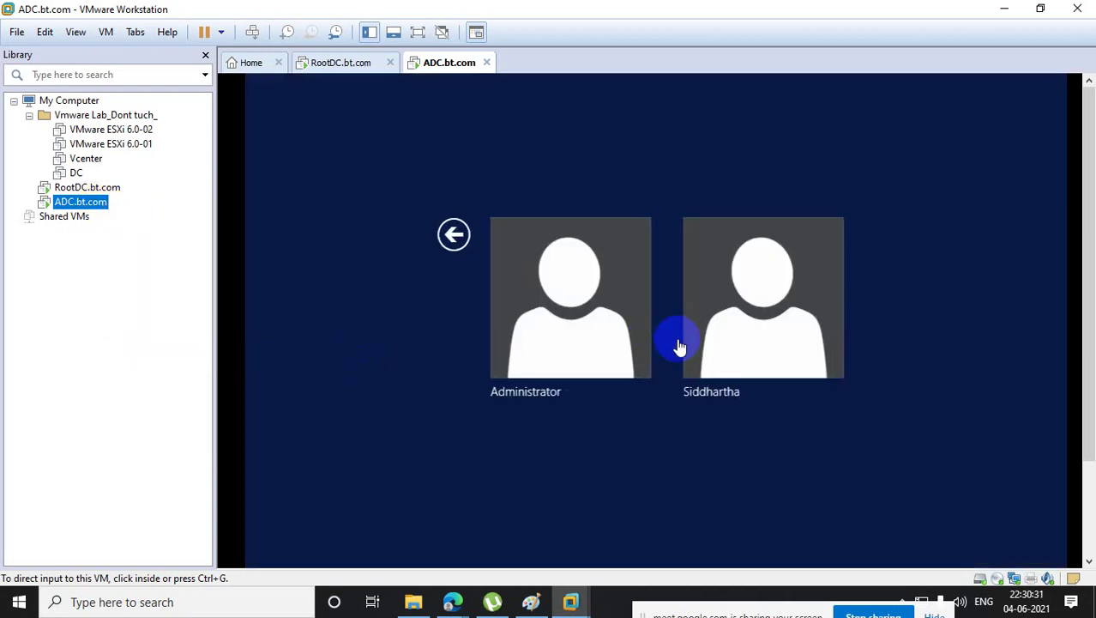
pyautogui.click(586, 319)
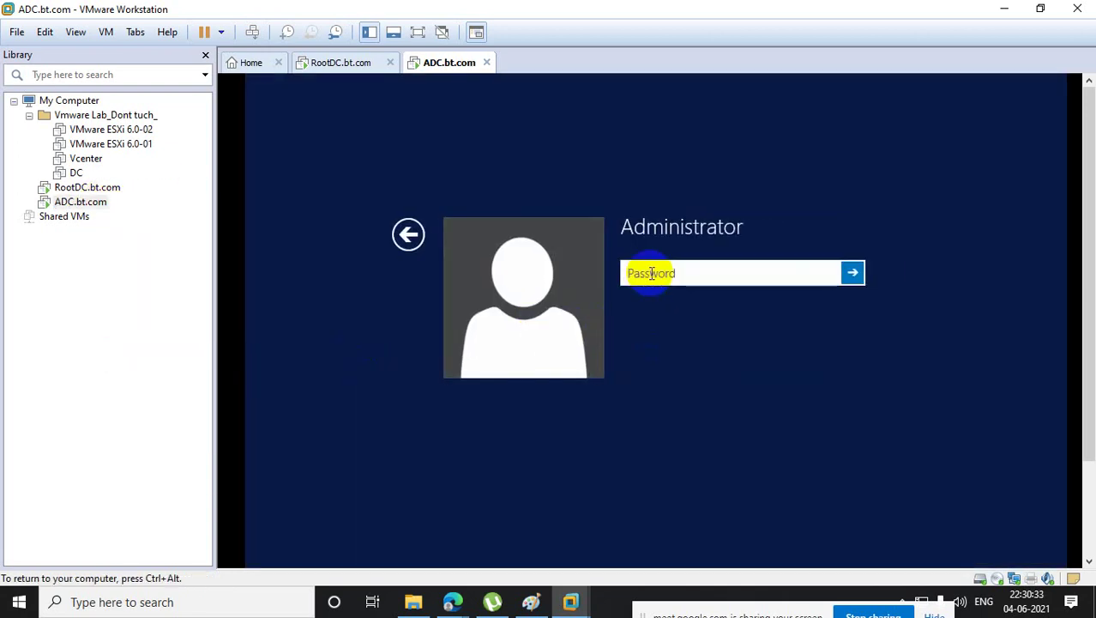
pyautogui.write('••••••••••')
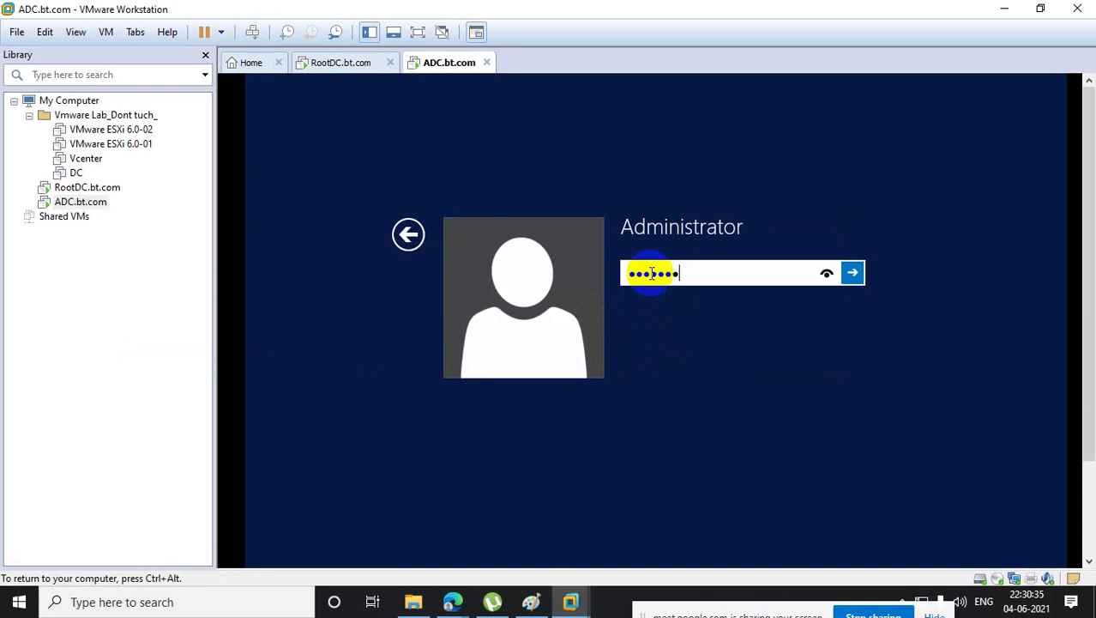
pyautogui.write('•••')
pyautogui.press('Return')
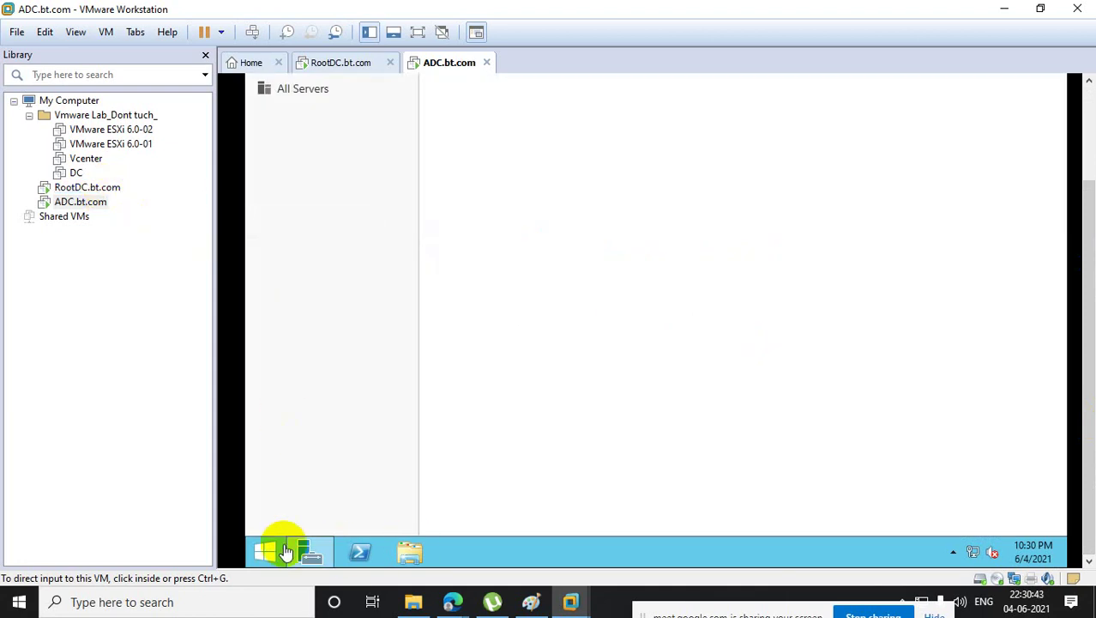
# - Launch Computer Management with compmgmt.msc, dismissing the VMware Tools notice
pyautogui.rightClick(282, 552)
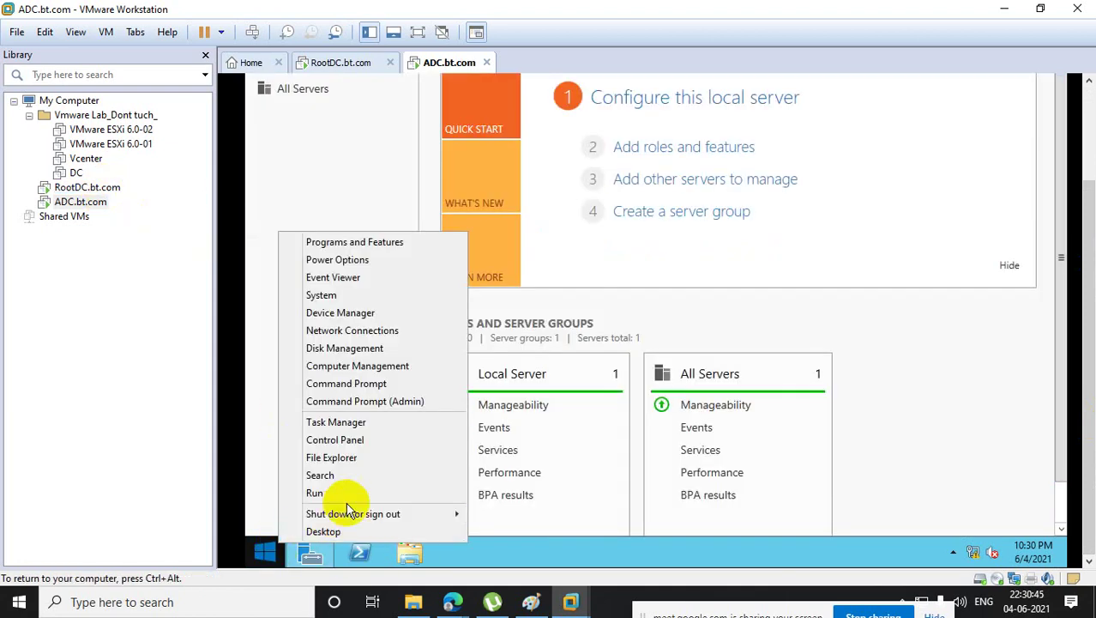
pyautogui.click(346, 496)
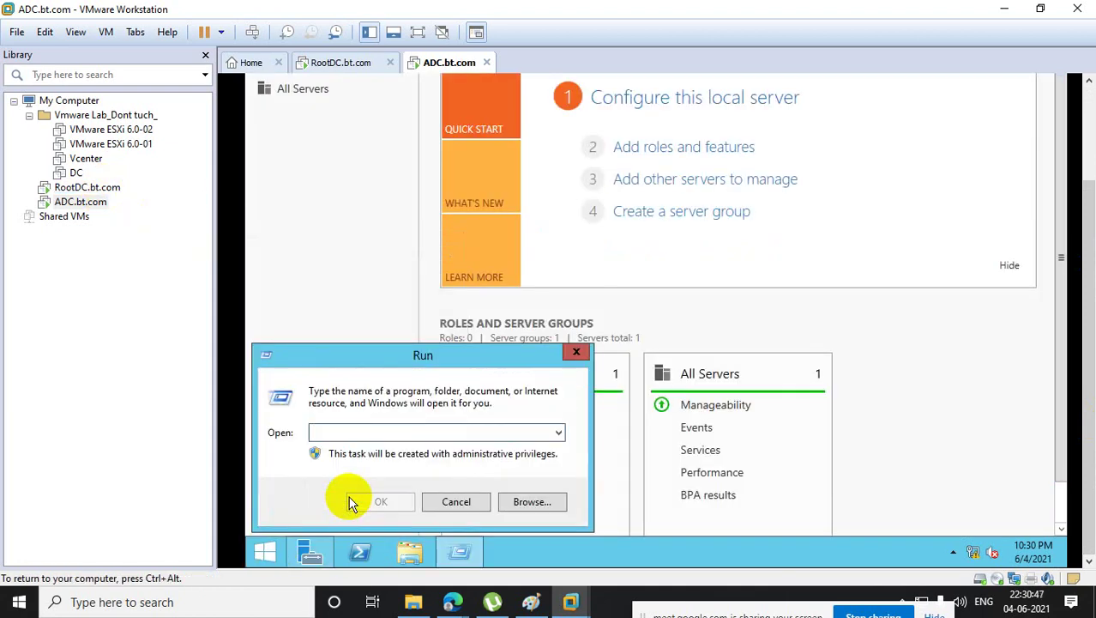
pyautogui.write('compmgmt')
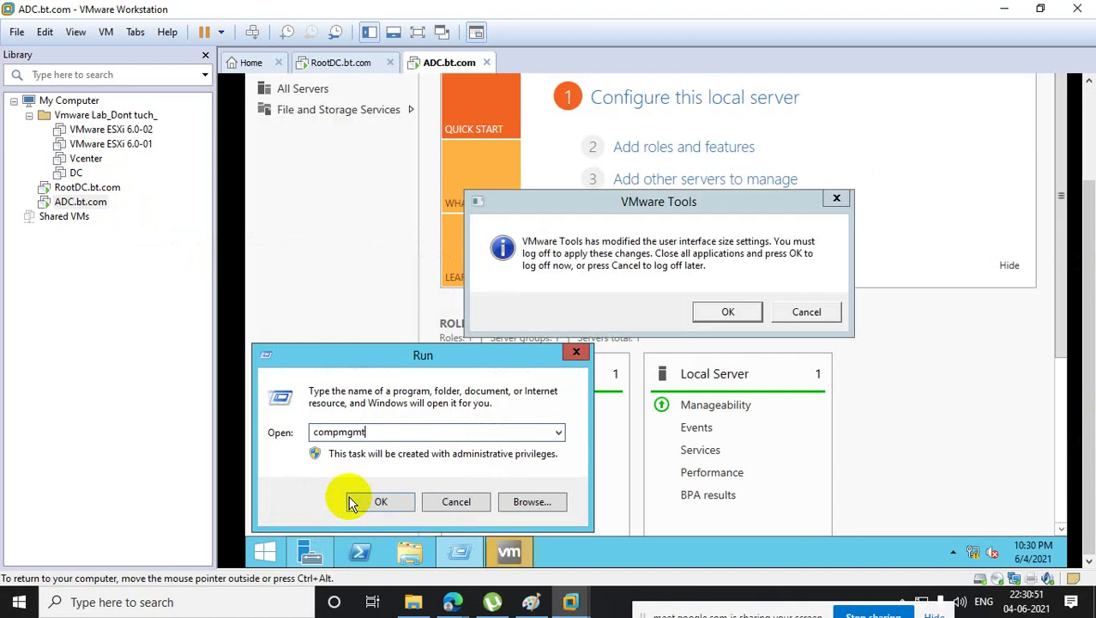
pyautogui.write('.msc')
pyautogui.press('Return')
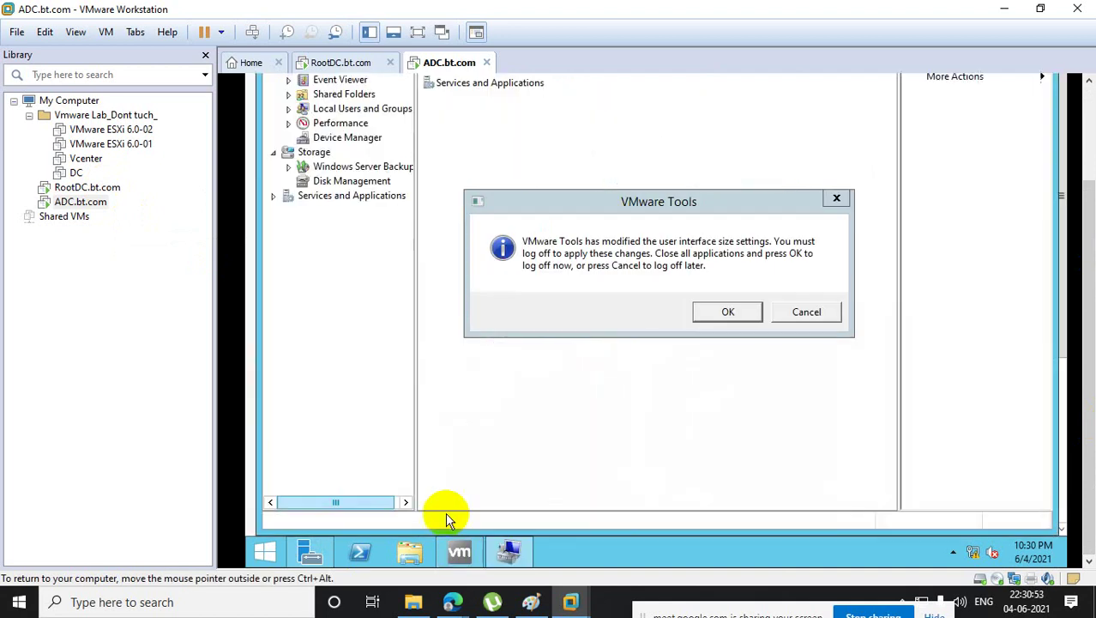
pyautogui.click(838, 197)
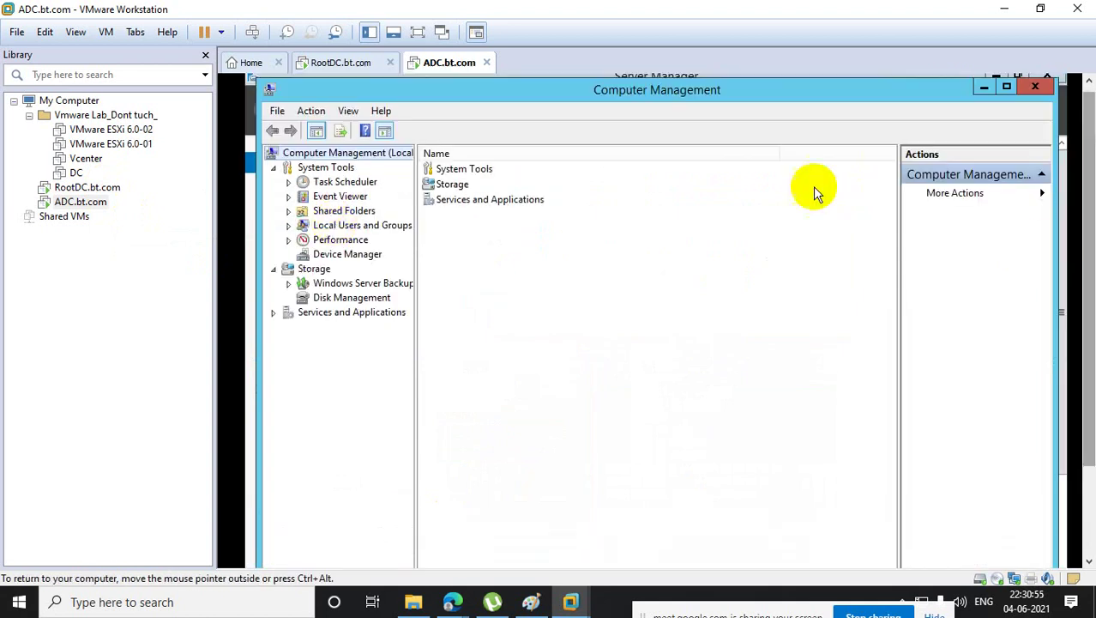
# - Delete the extra account under Local Users and Groups > Users, then switch to RootDC.bt.com
pyautogui.click(290, 225)
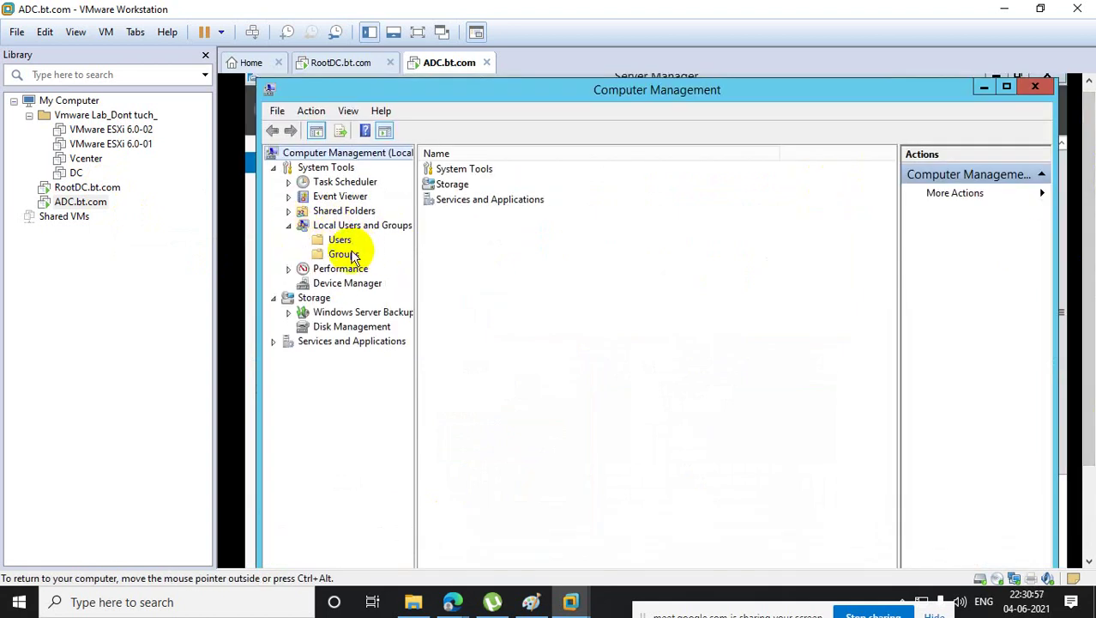
pyautogui.click(342, 241)
pyautogui.click(463, 204)
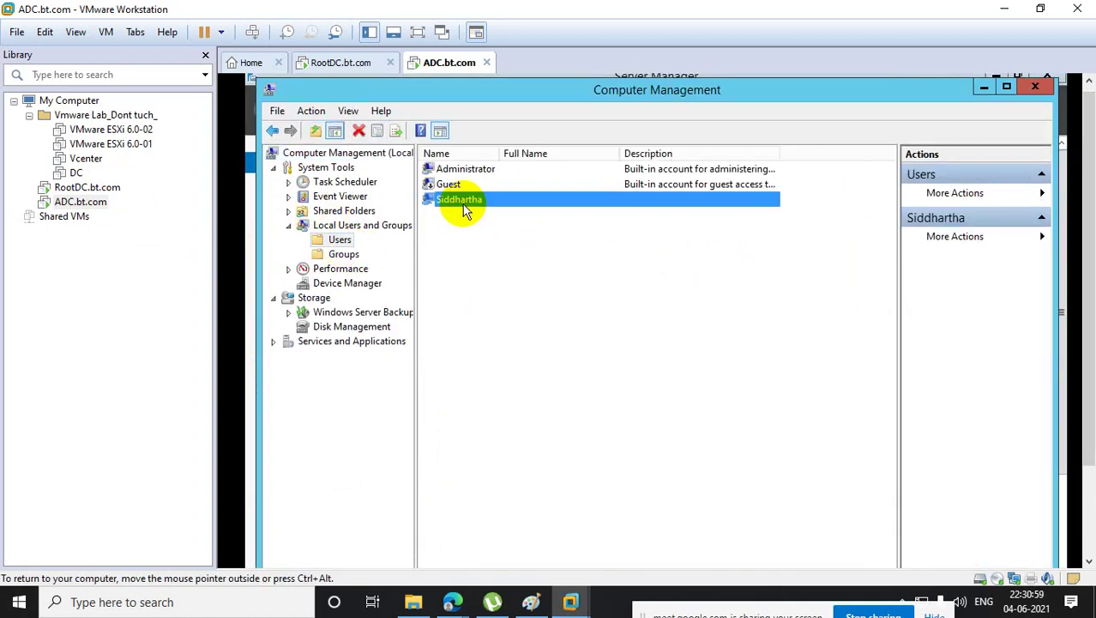
pyautogui.rightClick(464, 211)
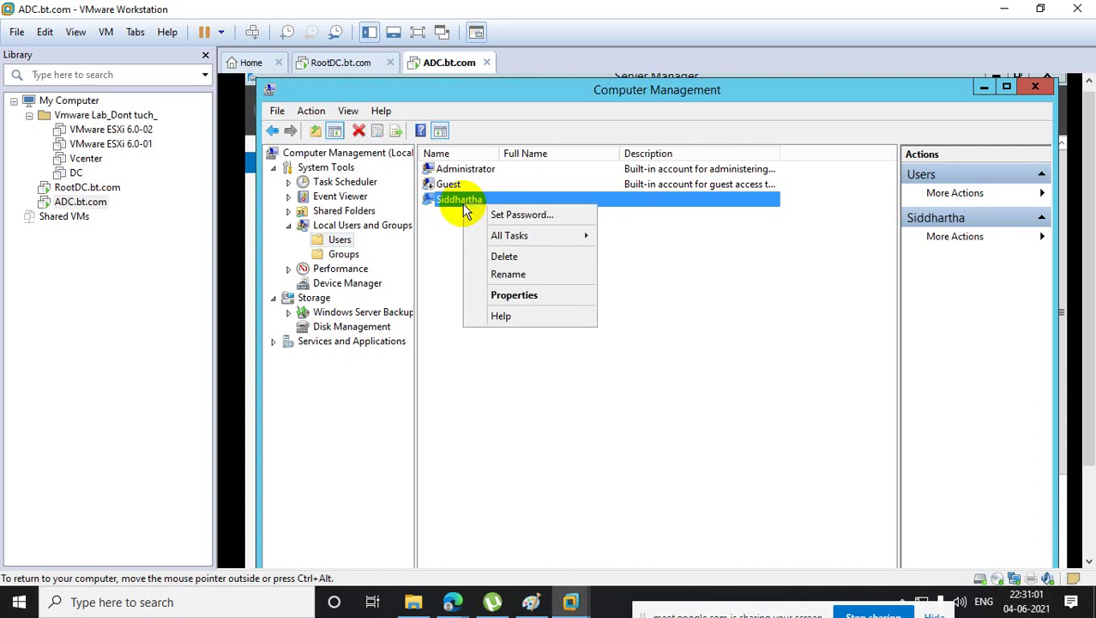
pyautogui.click(520, 258)
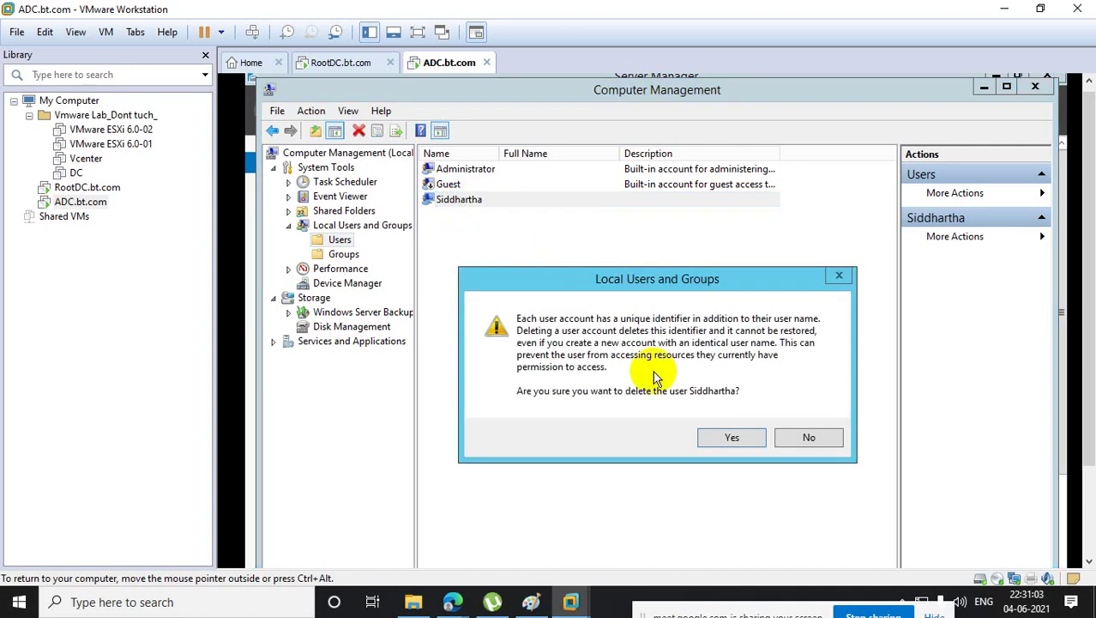
pyautogui.click(725, 429)
pyautogui.click(729, 420)
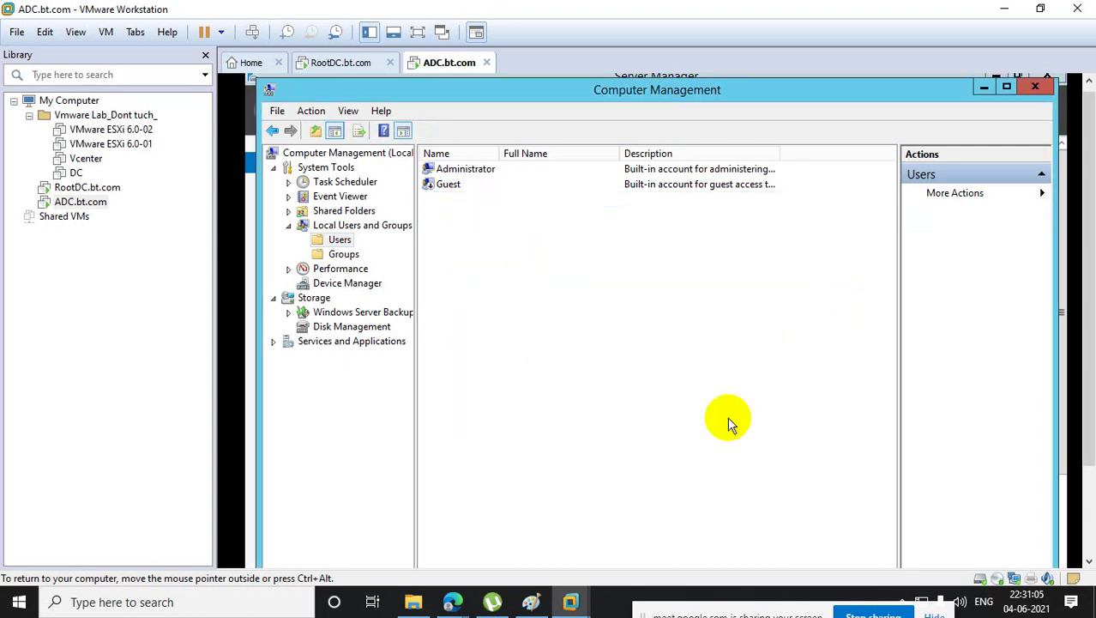
pyautogui.click(73, 187)
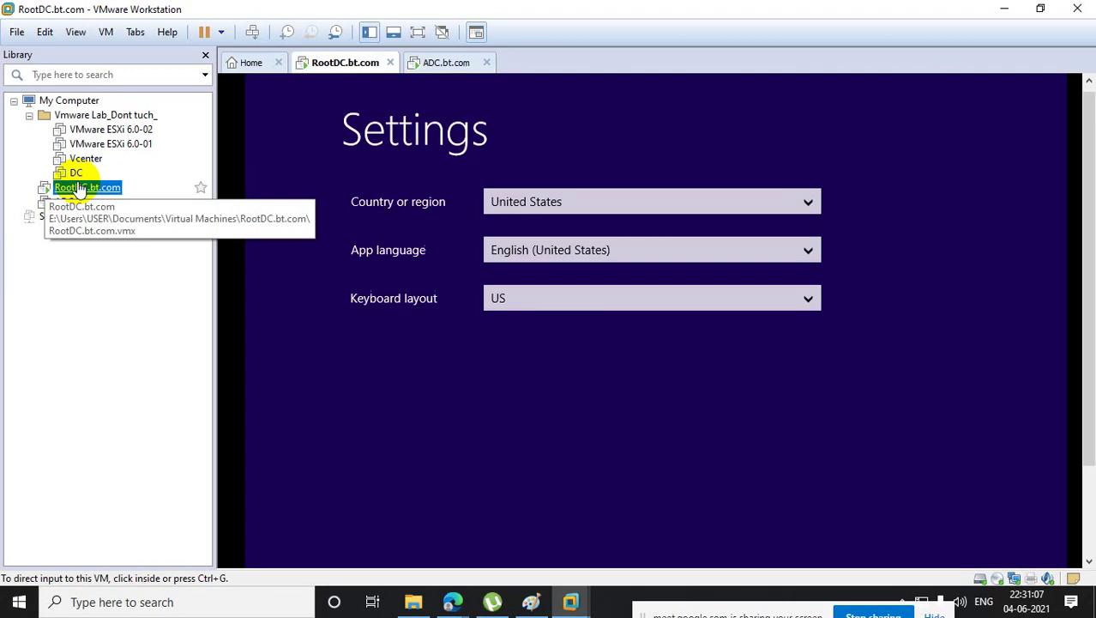
# - Pass the region settings, accept the licence, and enter and confirm the Administrator password
pyautogui.moveTo(1090, 229); pyautogui.dragTo(1090, 332)
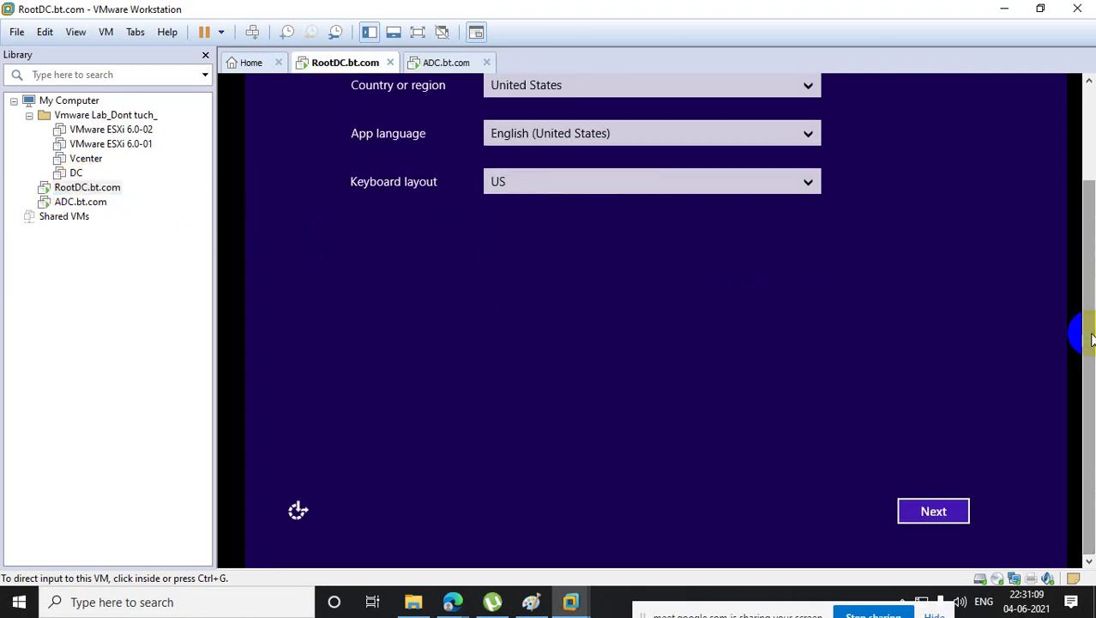
pyautogui.click(959, 509)
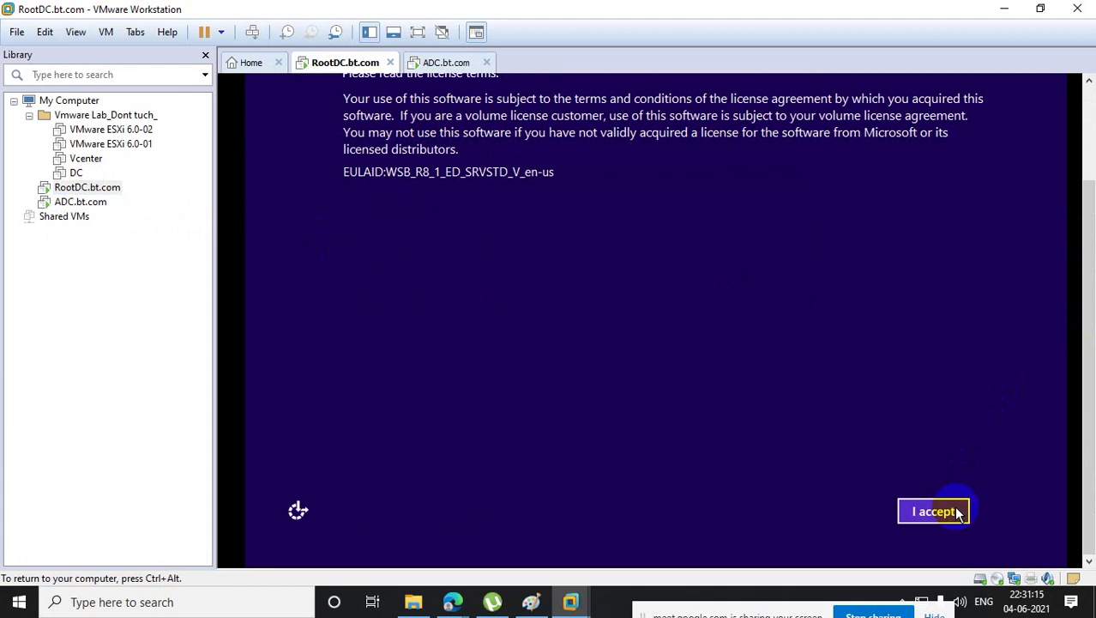
pyautogui.click(958, 512)
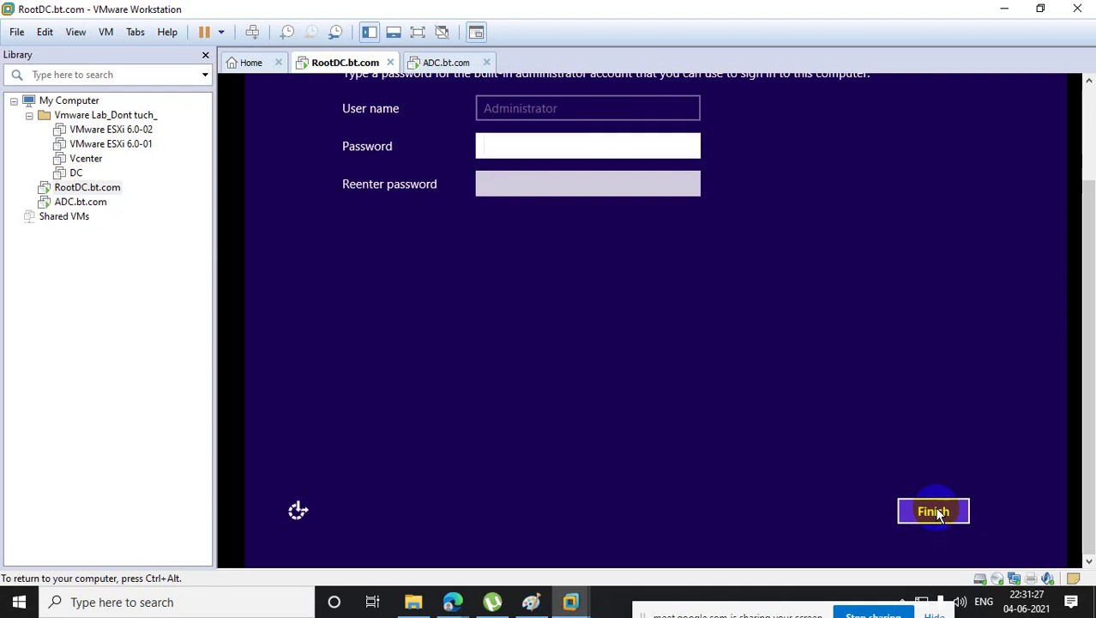
pyautogui.write('P@ssw0rd')
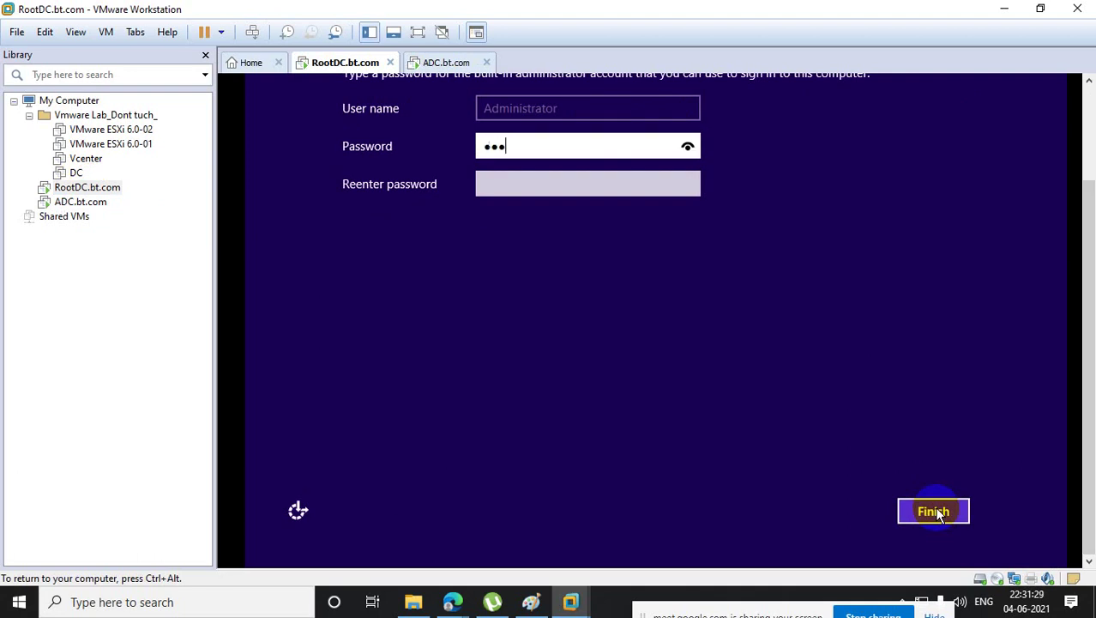
pyautogui.write('@123')
pyautogui.press('Tab')
pyautogui.write('P@ssw0rd@1')
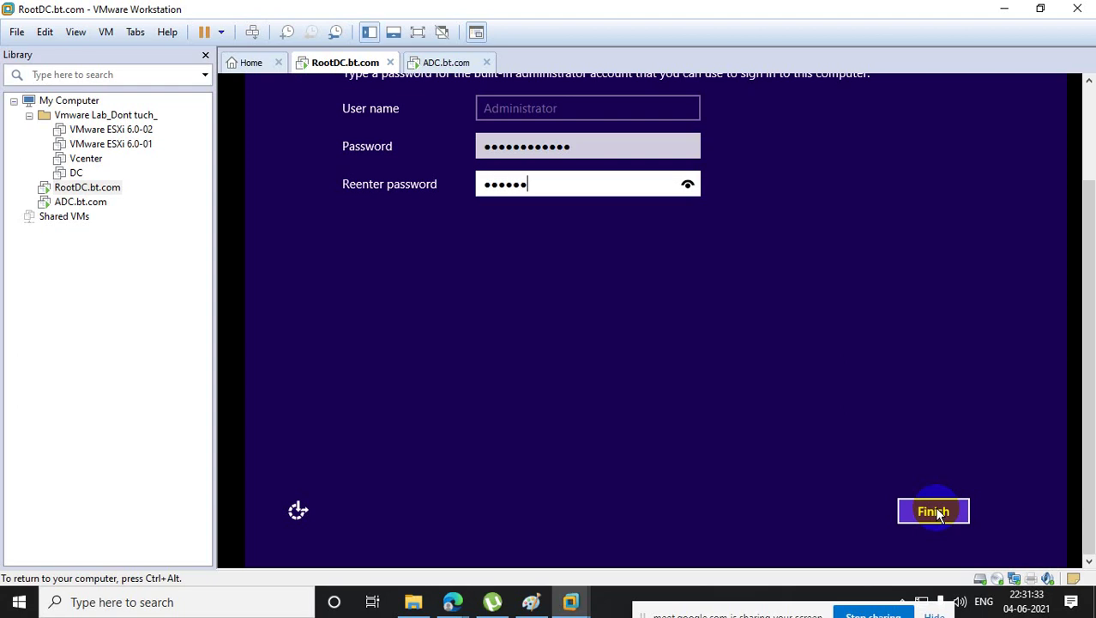
pyautogui.write('23')
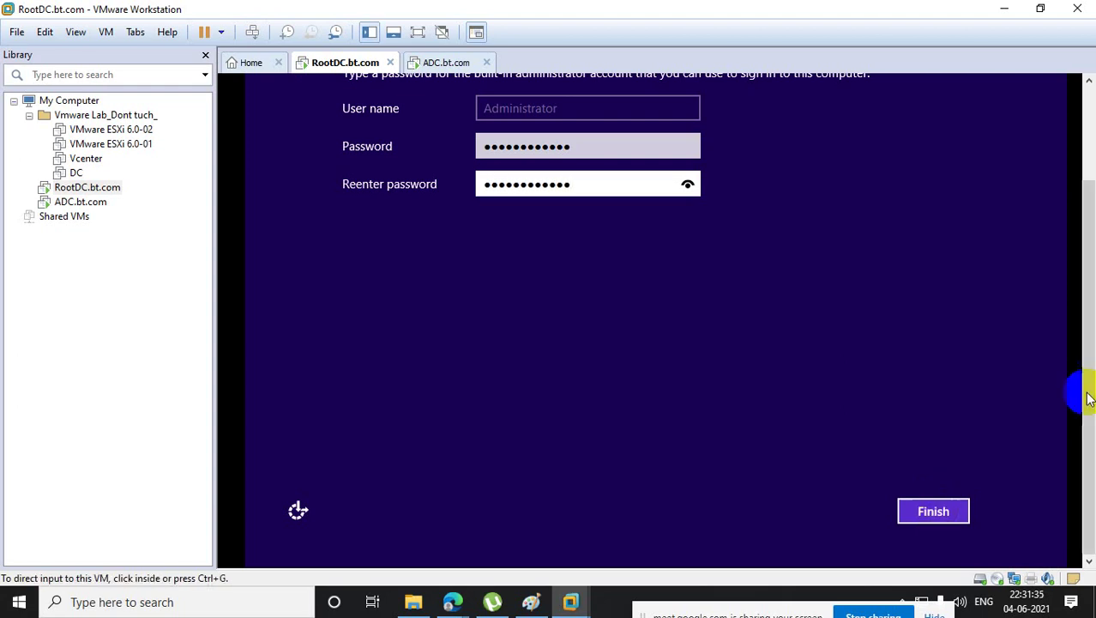
pyautogui.click(692, 186)
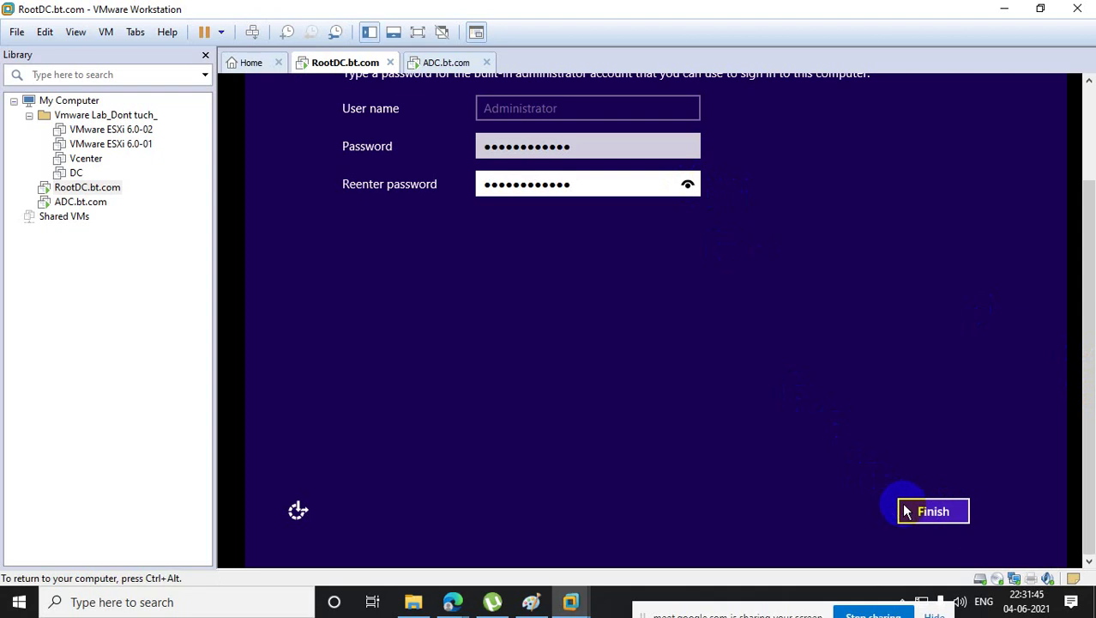
pyautogui.click(931, 510)
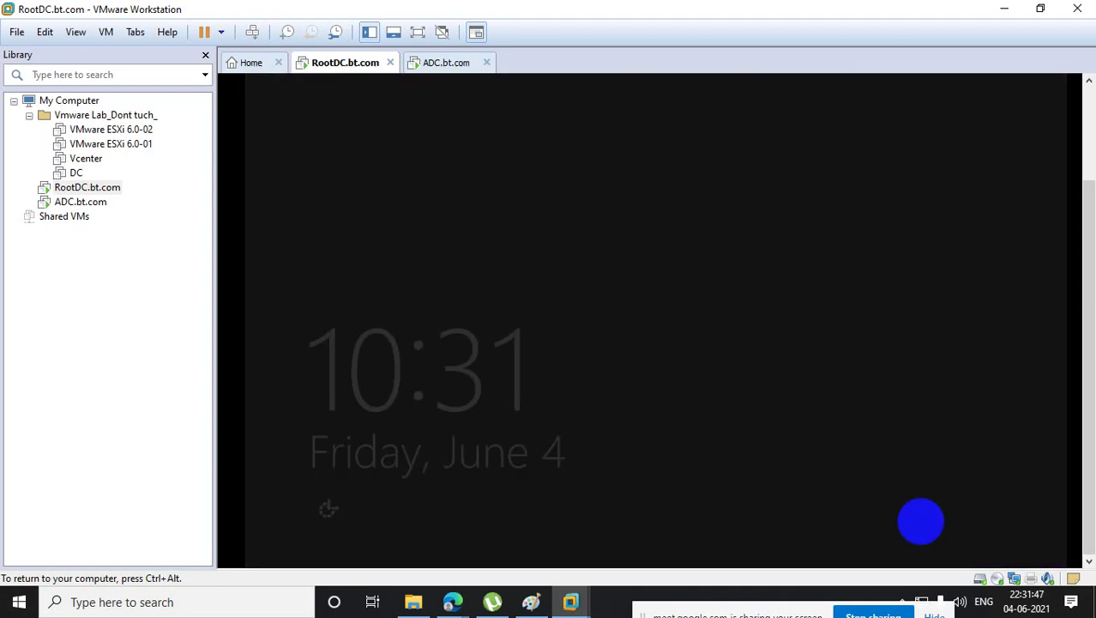
# - Send Ctrl+Alt+Del to RootDC.bt.com and sign in as Administrator
pyautogui.hotkey('ctrl', 'alt')
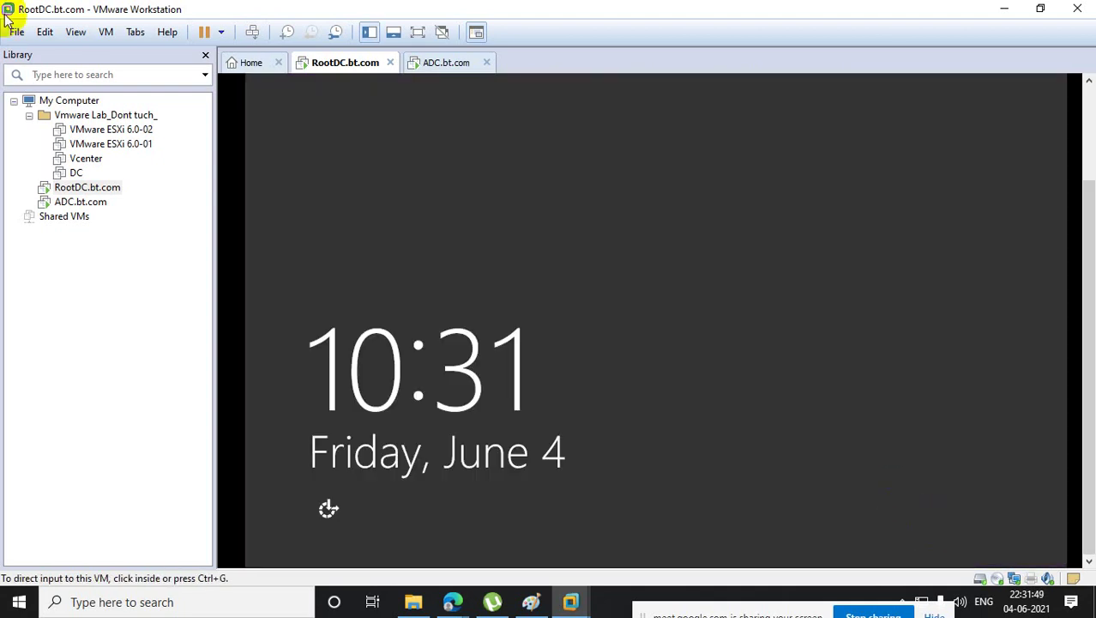
pyautogui.rightClick(133, 192)
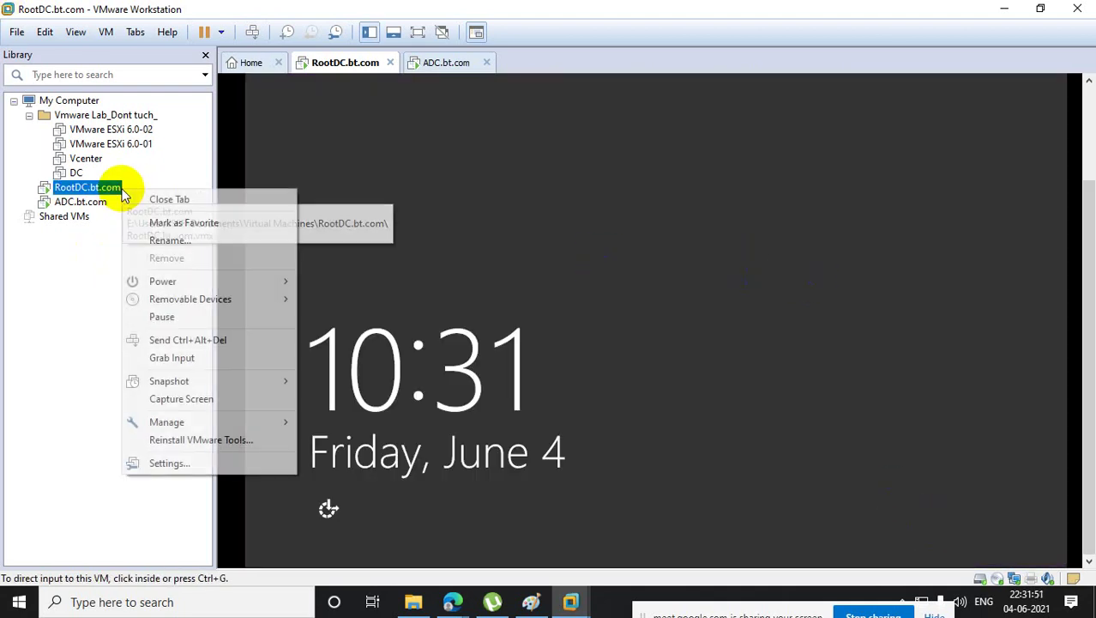
pyautogui.click(238, 344)
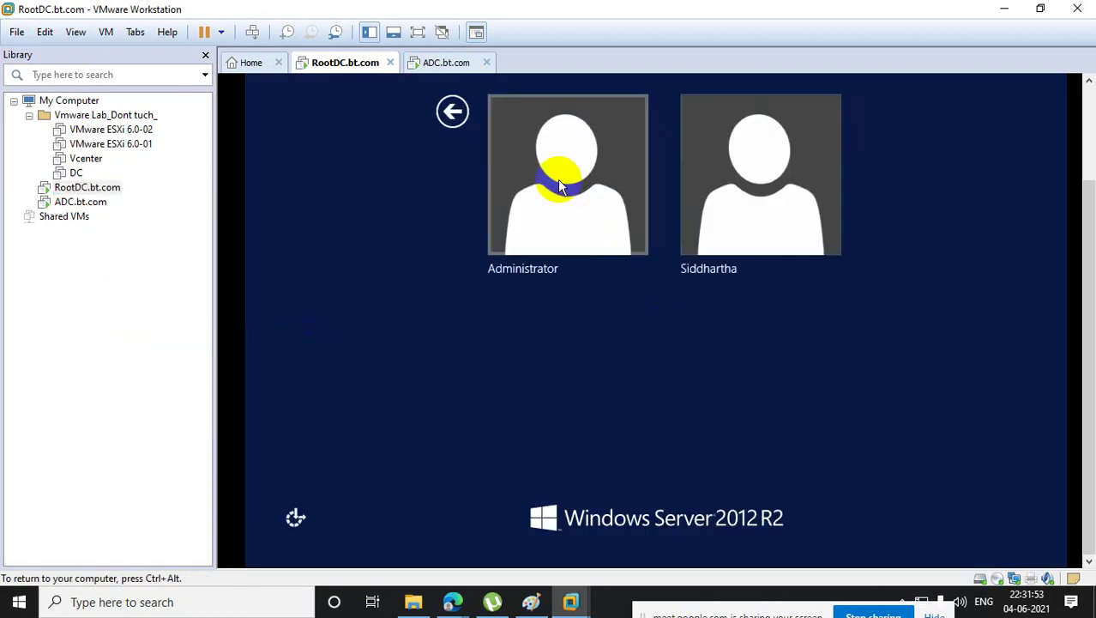
pyautogui.click(558, 180)
pyautogui.write('********')
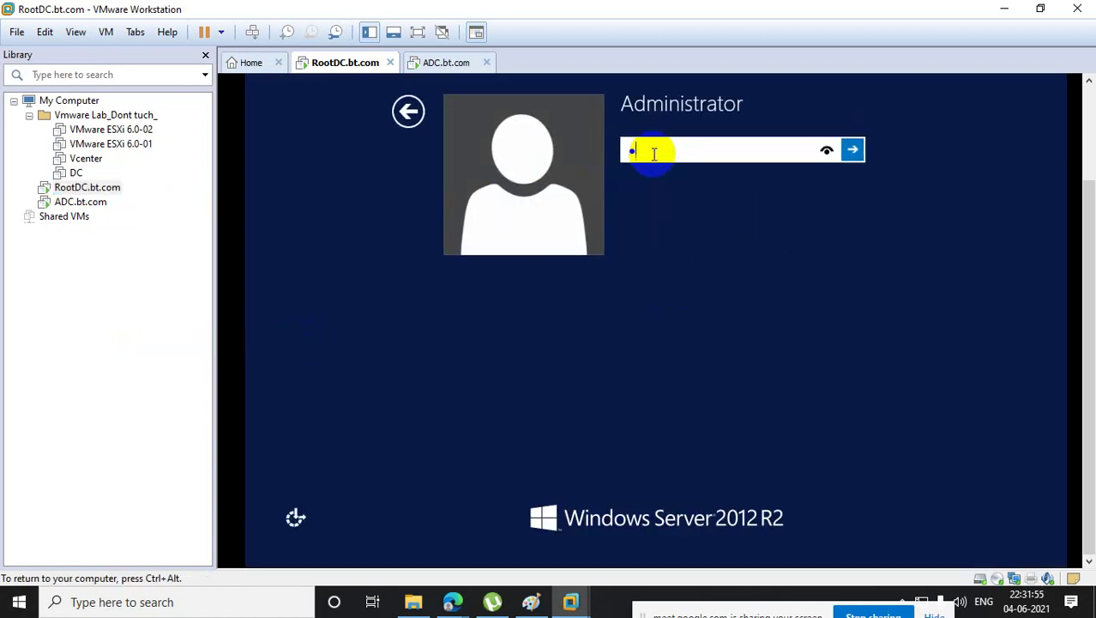
pyautogui.write('******')
pyautogui.press('Return')
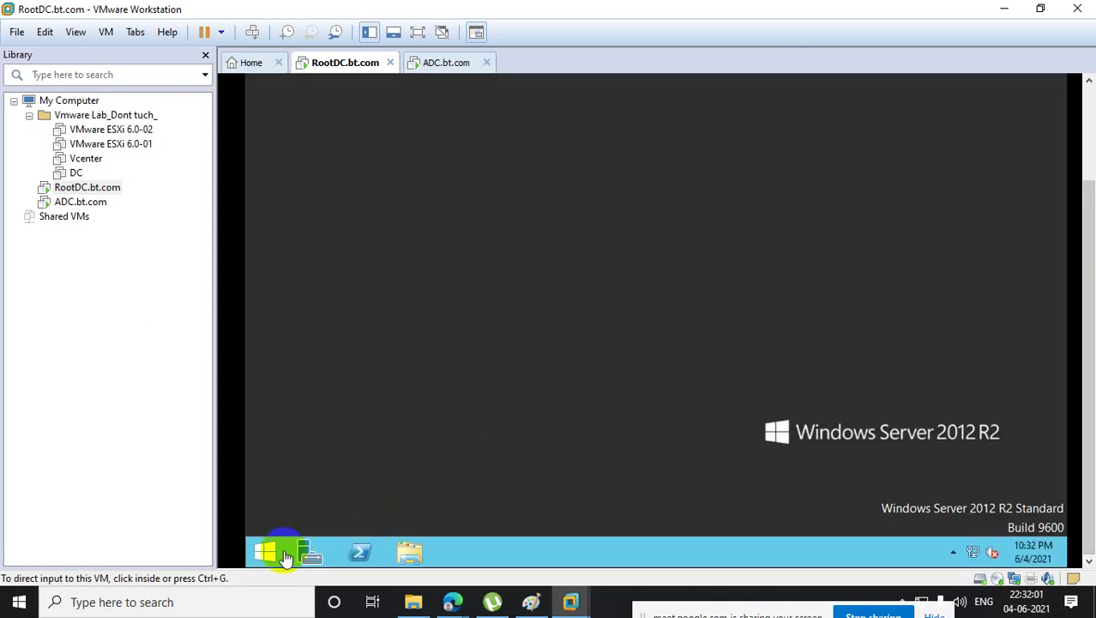
# - Launch Computer Management with compmgmt.msc, dismissing the VMware Tools notice
pyautogui.rightClick(274, 551)
pyautogui.click(352, 503)
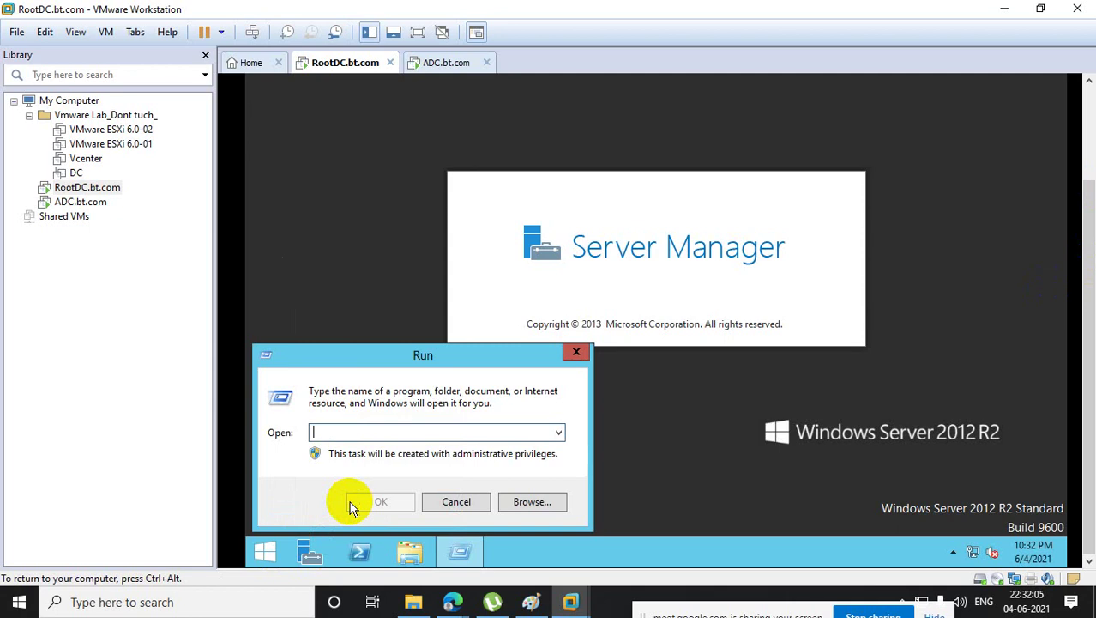
pyautogui.write('com')
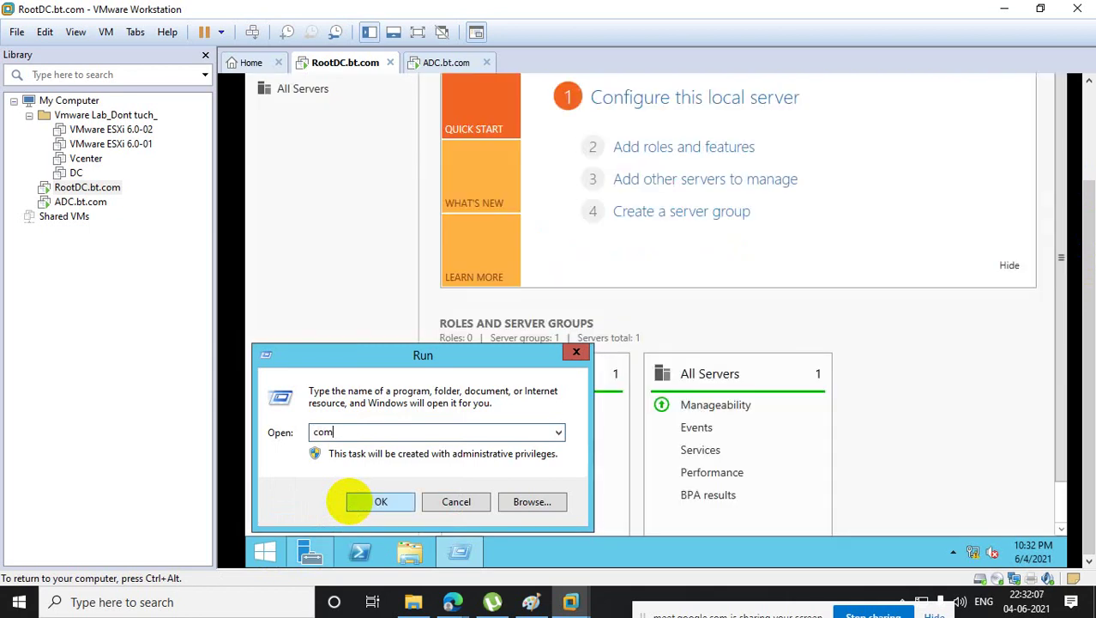
pyautogui.write('pmgm')
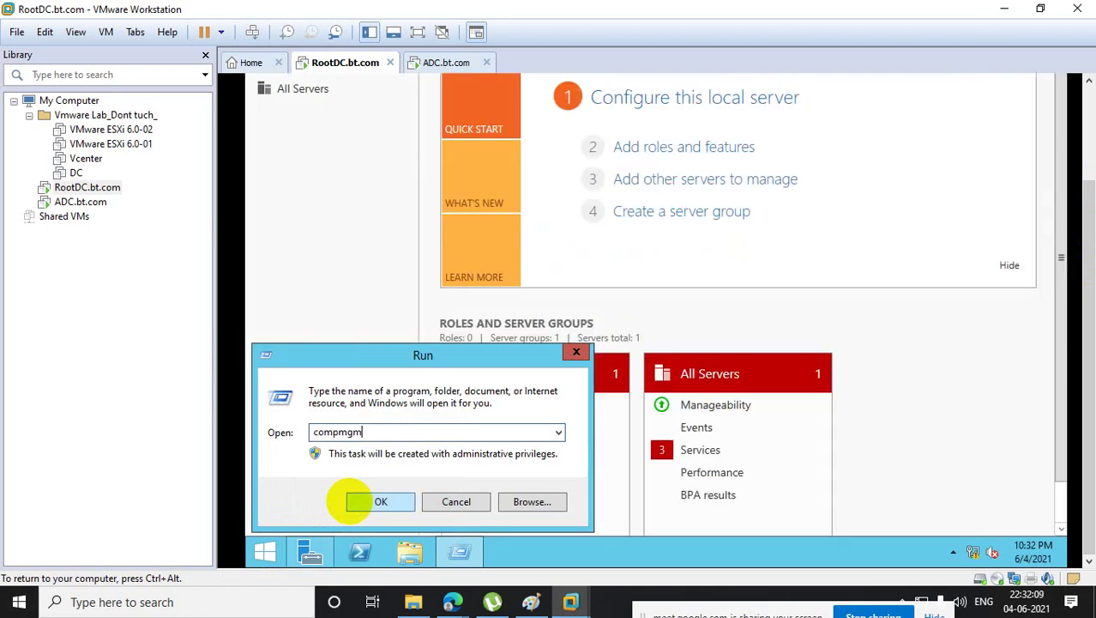
pyautogui.write('t.msc')
pyautogui.click(380, 502)
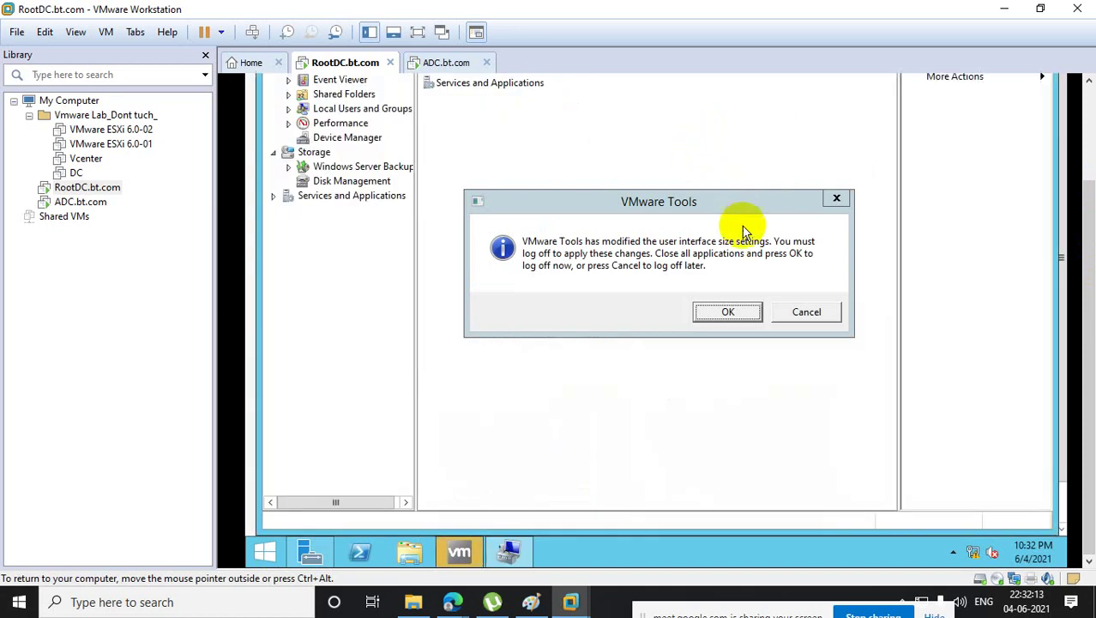
pyautogui.click(837, 199)
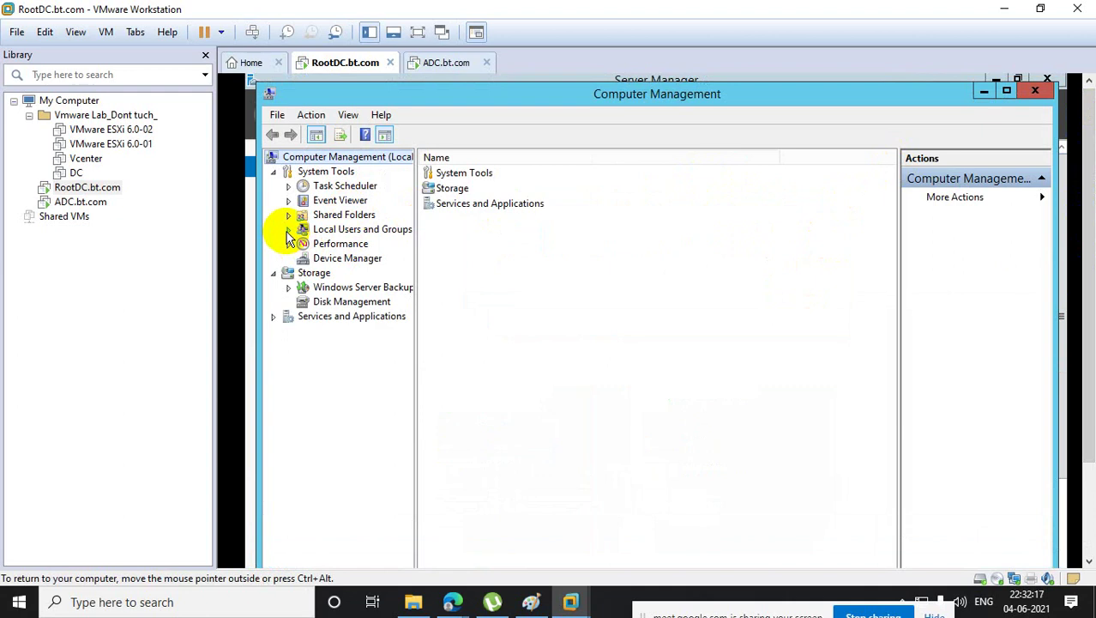
# - Delete the extra account under Local Users and Groups > Users and close Computer Management
pyautogui.click(288, 229)
pyautogui.click(340, 246)
pyautogui.rightClick(457, 207)
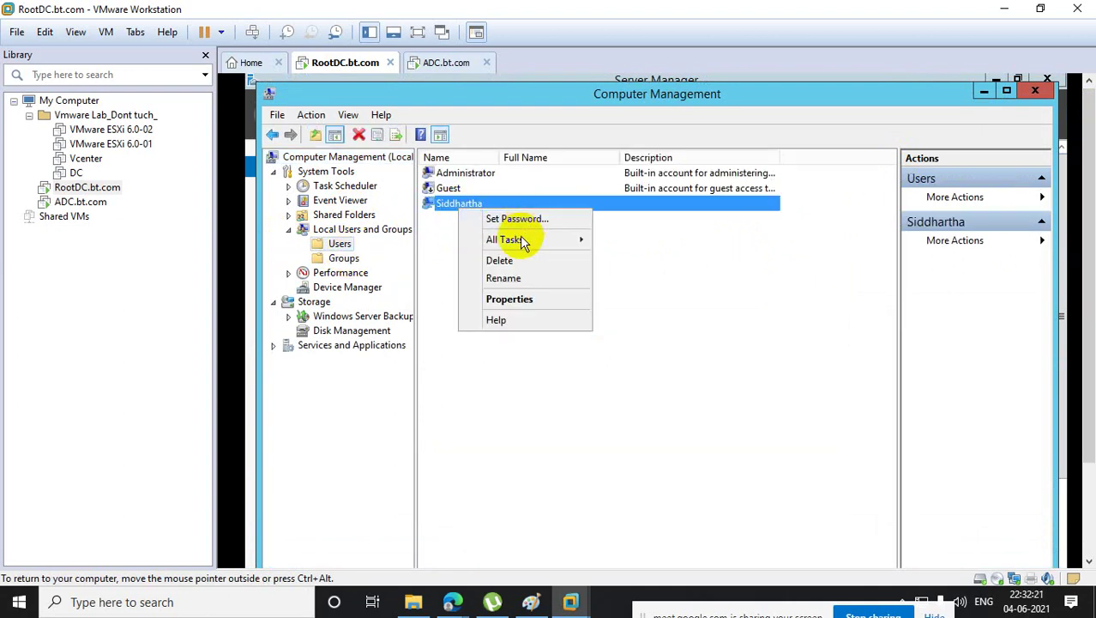
pyautogui.click(515, 267)
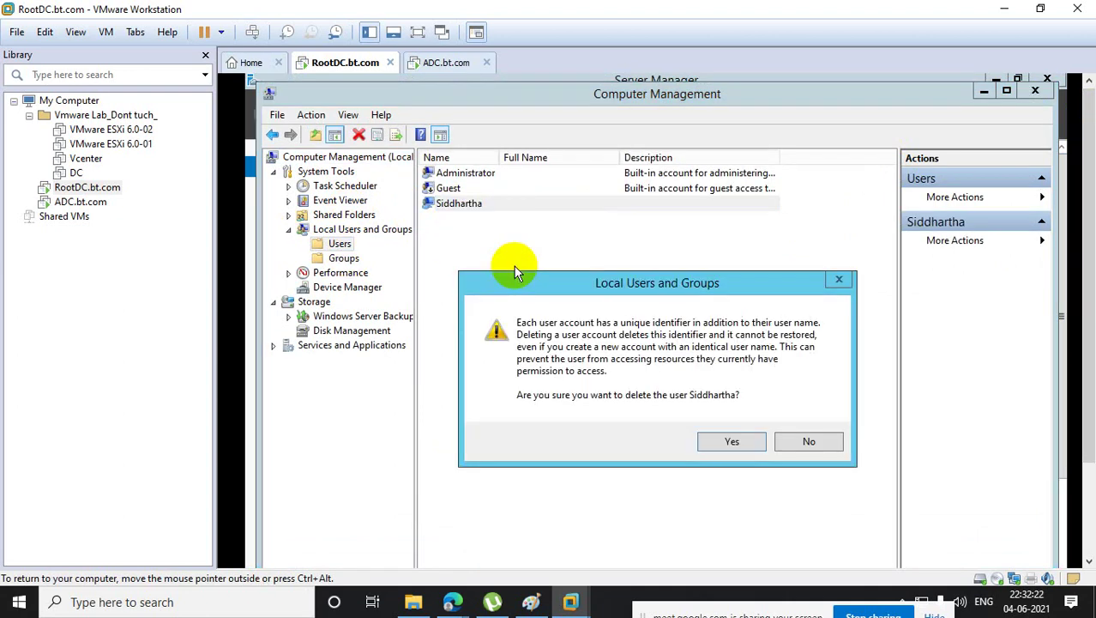
pyautogui.click(722, 444)
pyautogui.click(726, 419)
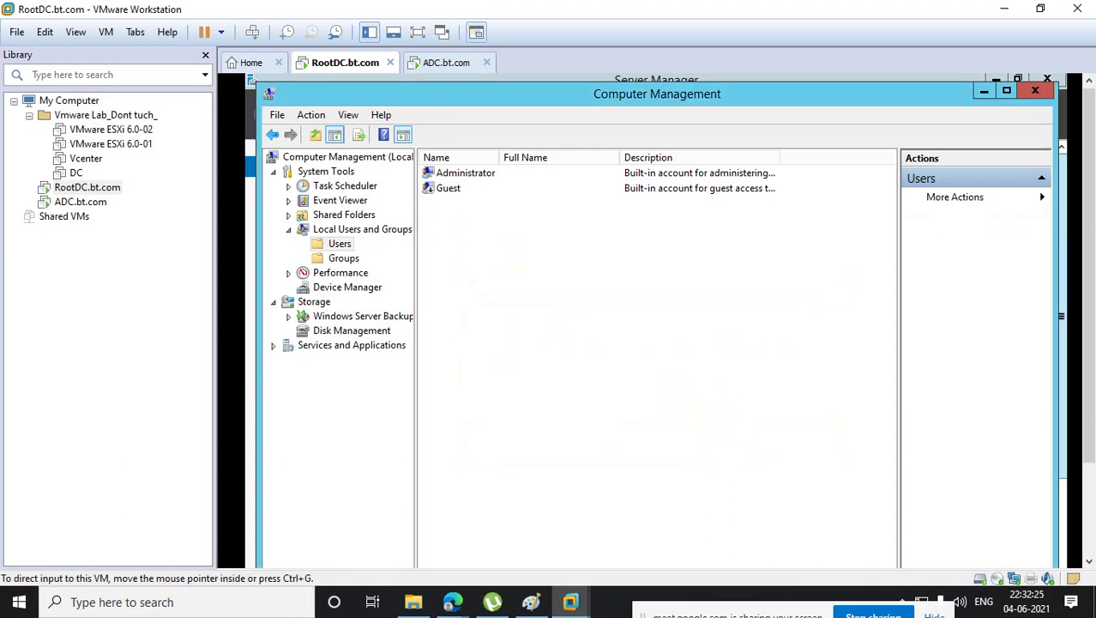
pyautogui.click(1036, 89)
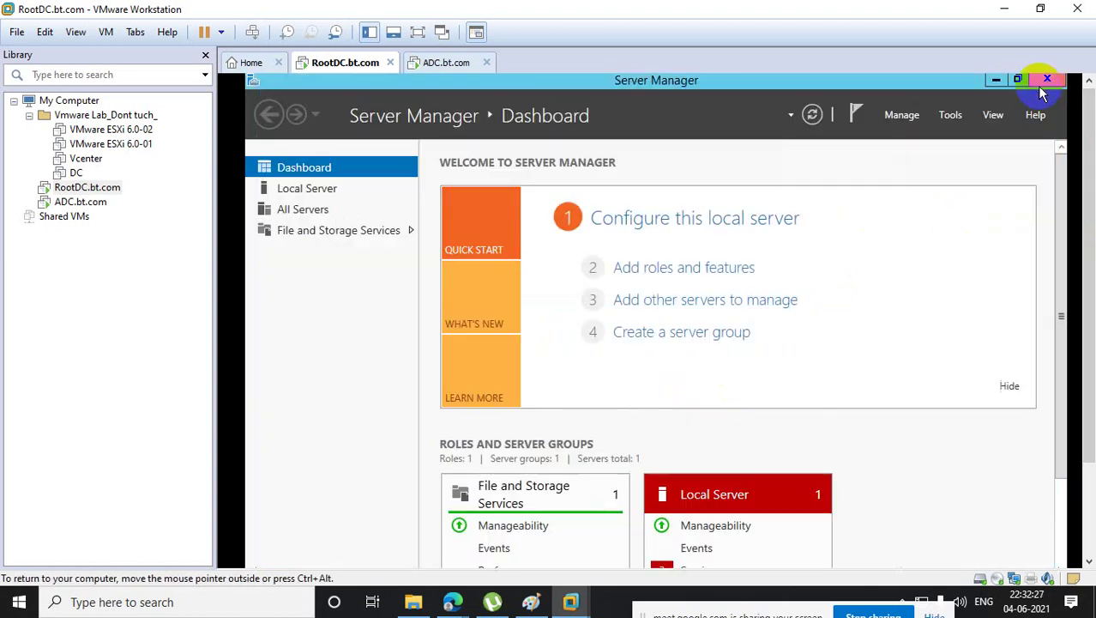
# - Close Server Manager and open Network Connections with ncpa.cpl
pyautogui.click(1048, 81)
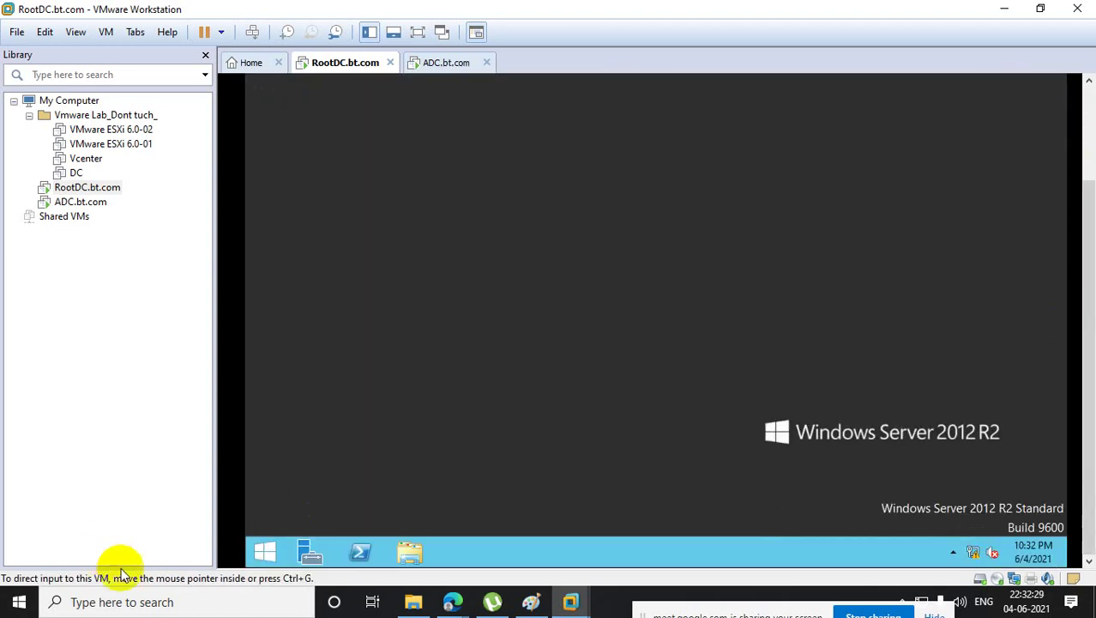
pyautogui.rightClick(268, 550)
pyautogui.click(330, 495)
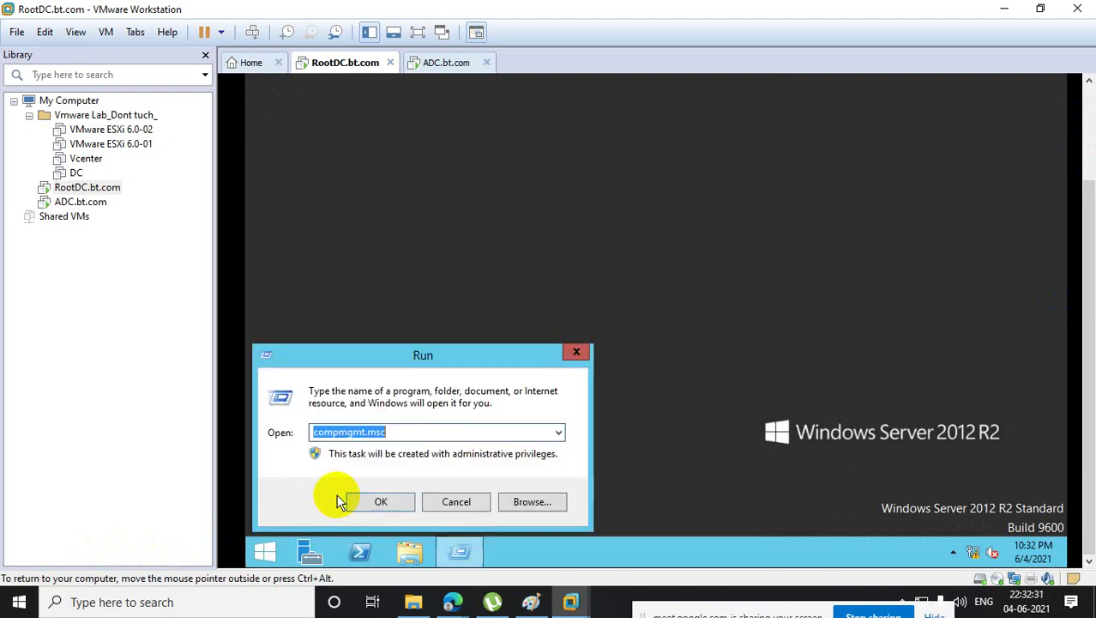
pyautogui.write('ncpa.cpl')
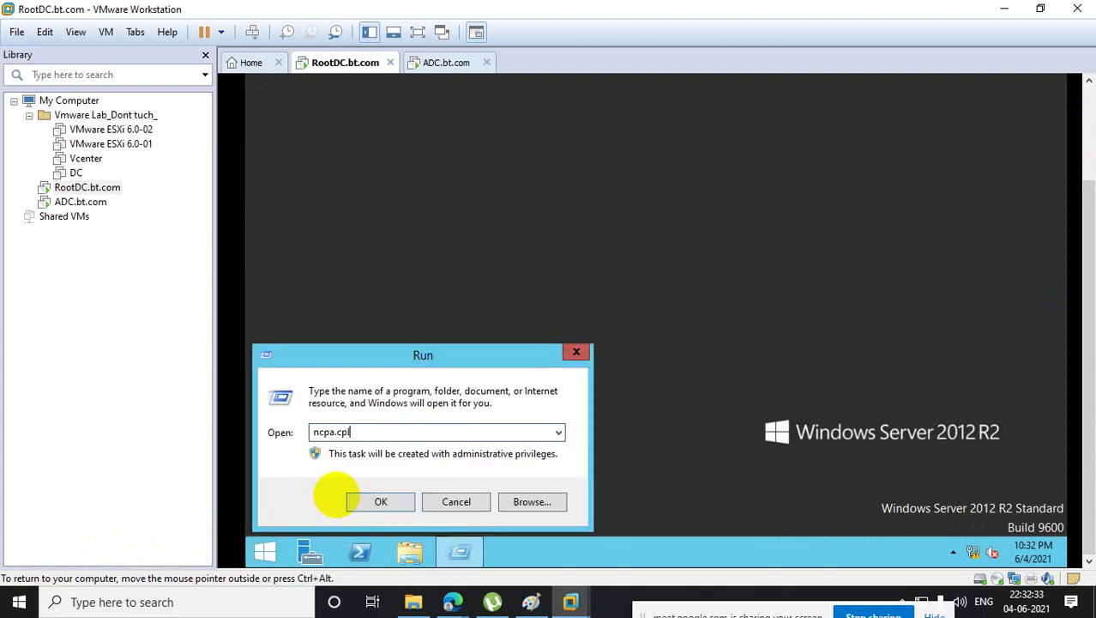
pyautogui.press('Return')
# - Give Ethernet0 the static IPv4 address 10.10.10.10 with subnet mask 255.0.0.0
pyautogui.rightClick(455, 113)
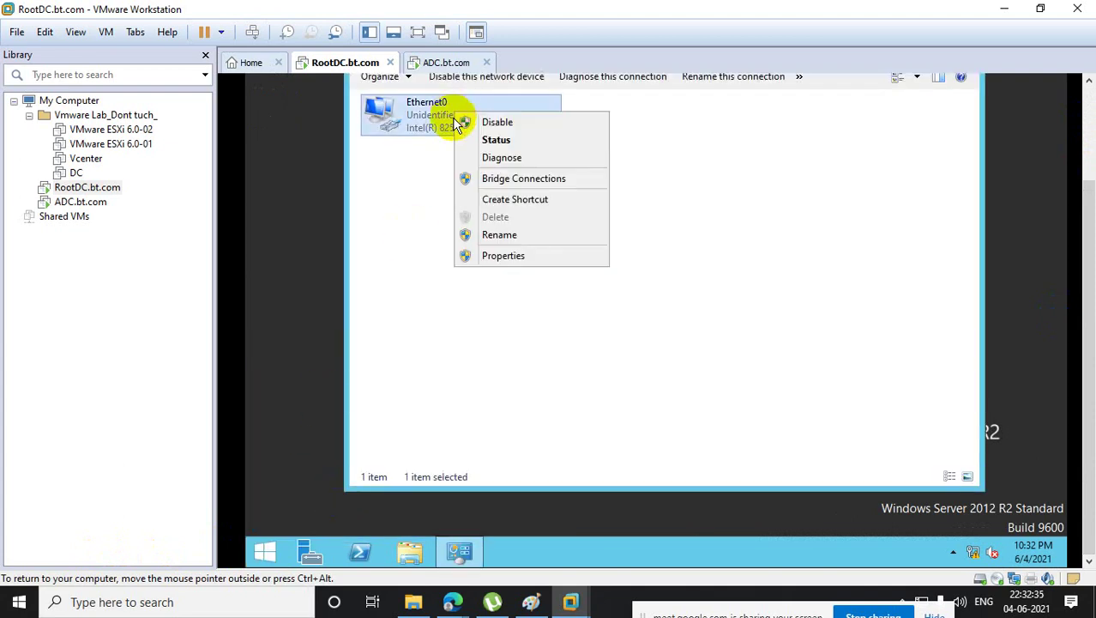
pyautogui.click(502, 254)
pyautogui.doubleClick(506, 313)
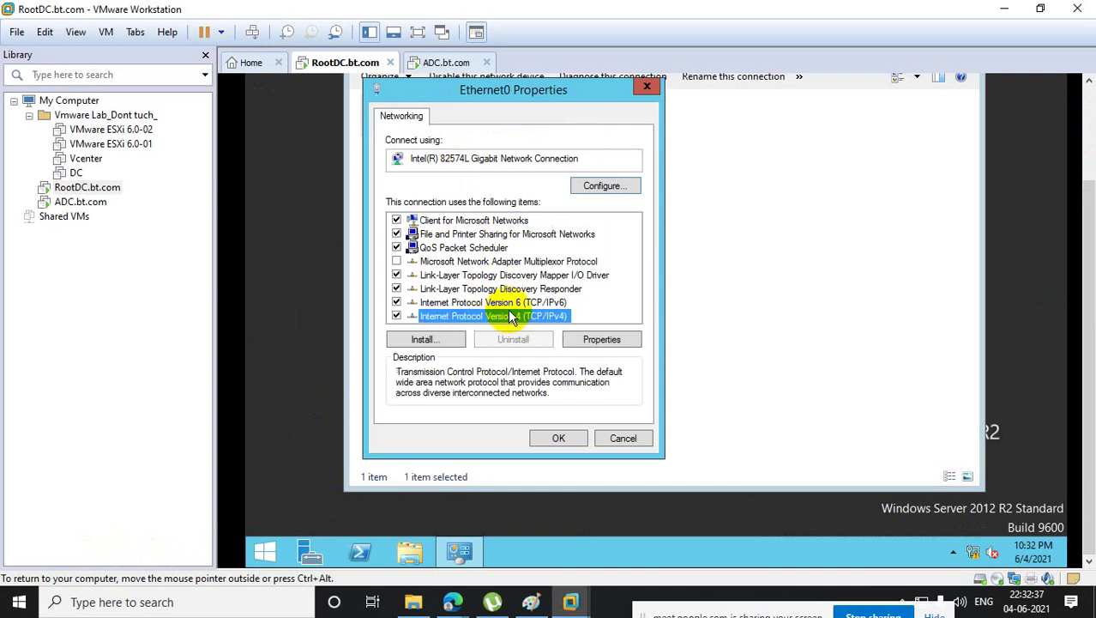
pyautogui.click(502, 267)
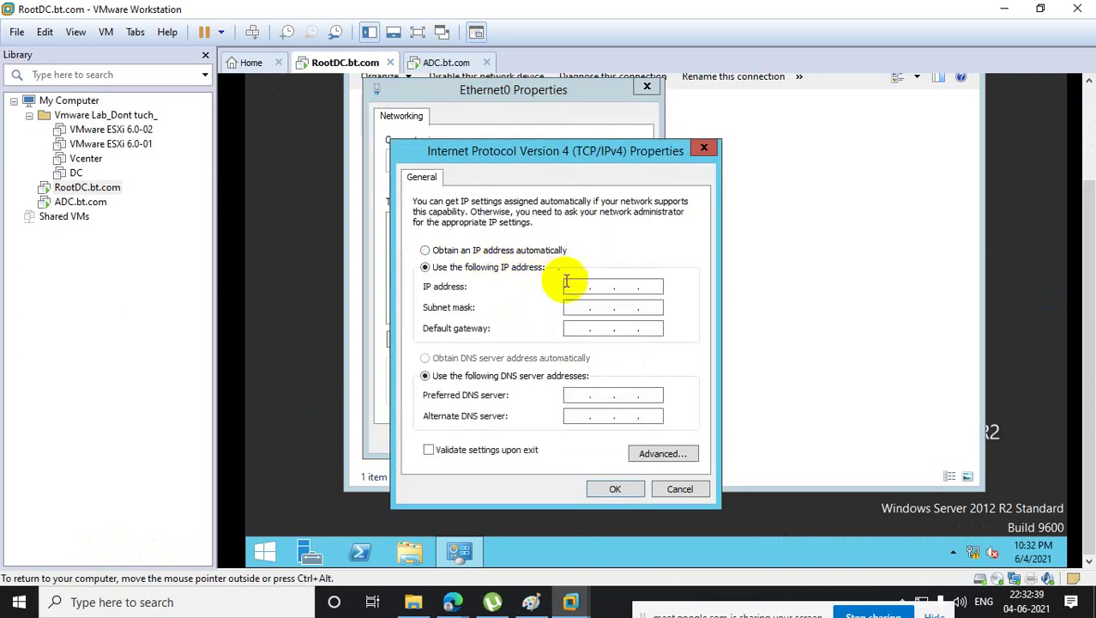
pyautogui.write('10 . 10 ')
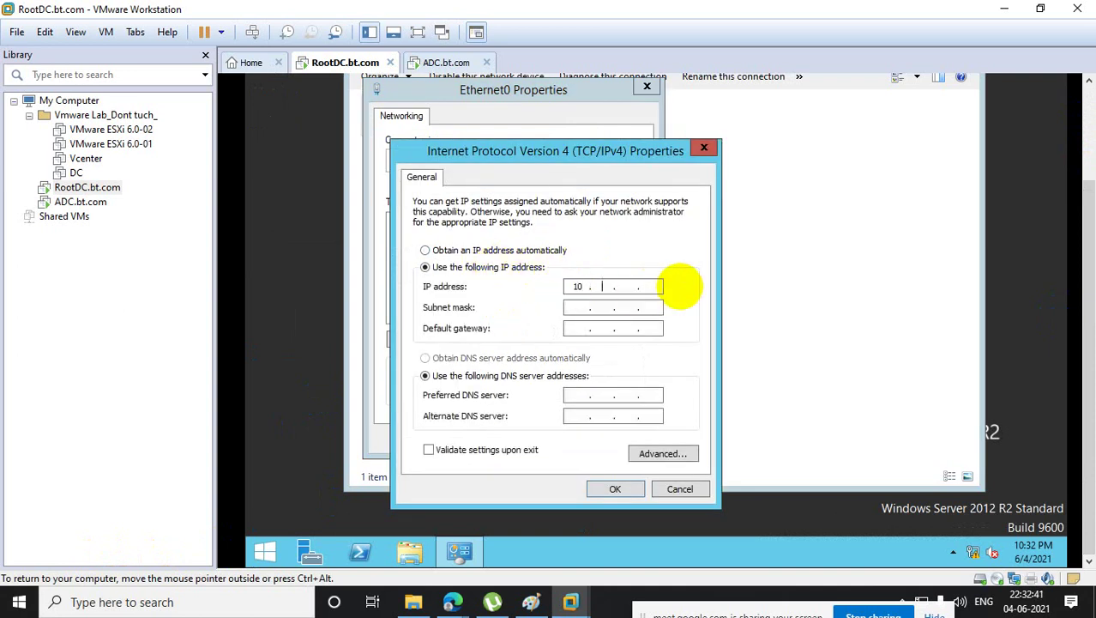
pyautogui.write('. 10 . 10')
pyautogui.press('Tab')
pyautogui.press('Tab')
pyautogui.press('Tab')
pyautogui.press('Tab')
pyautogui.click(617, 489)
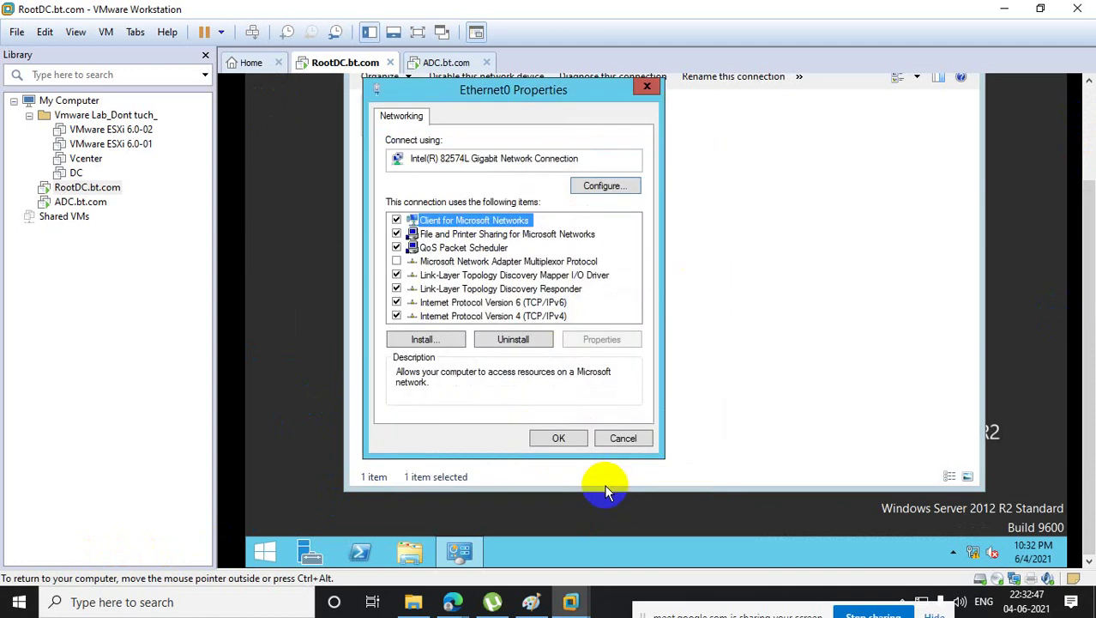
pyautogui.click(558, 439)
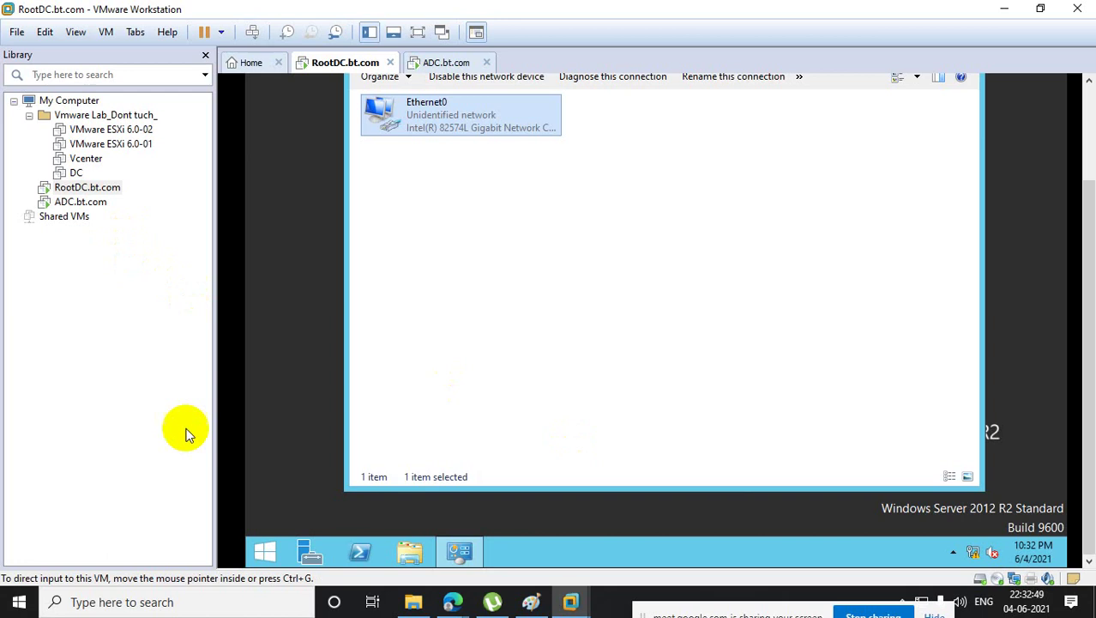
pyautogui.rightClick(264, 550)
# - Launch firewall.cpl from the Run prompt on RootDC.bt.com
pyautogui.click(353, 507)
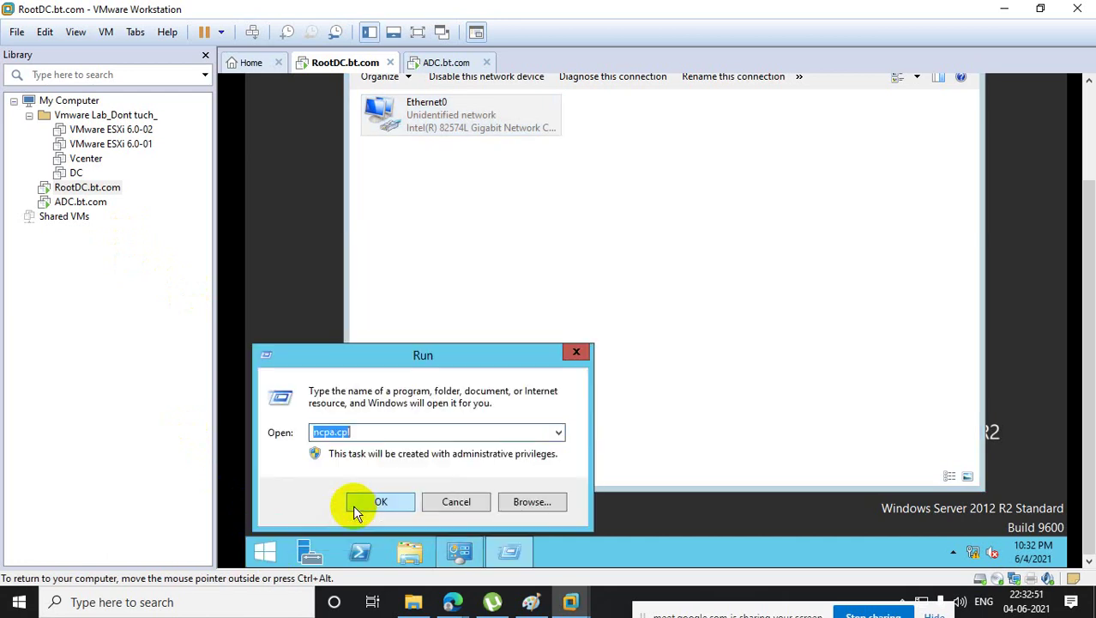
pyautogui.write('firew')
pyautogui.press('BackSpace')
pyautogui.press('BackSpace')
pyautogui.press('BackSpace')
pyautogui.press('BackSpace')
pyautogui.press('BackSpace')
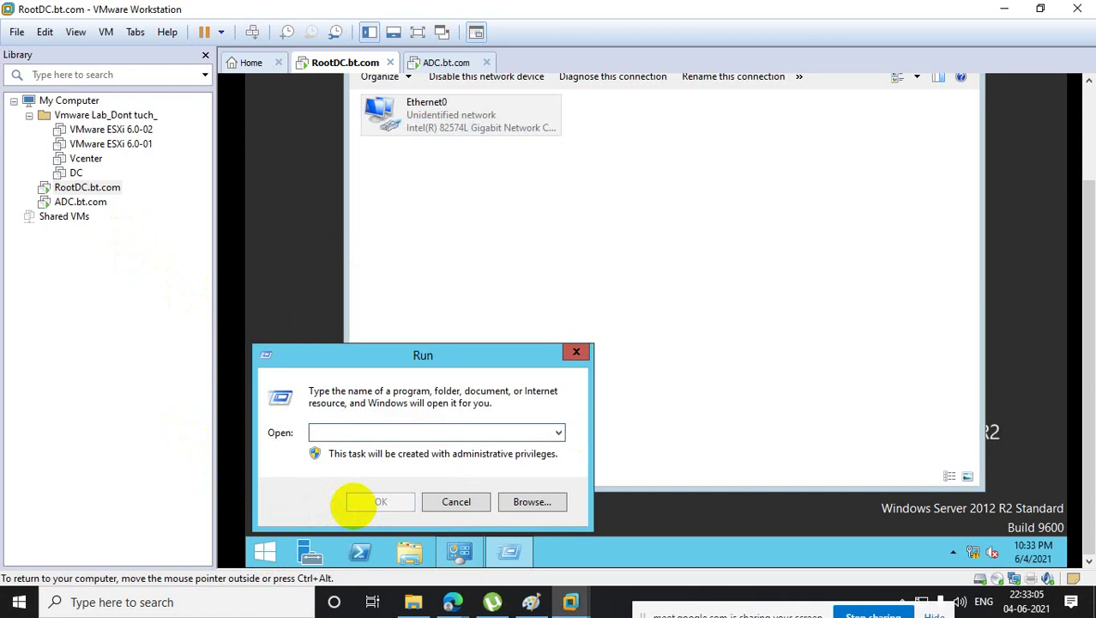
pyautogui.write('f')
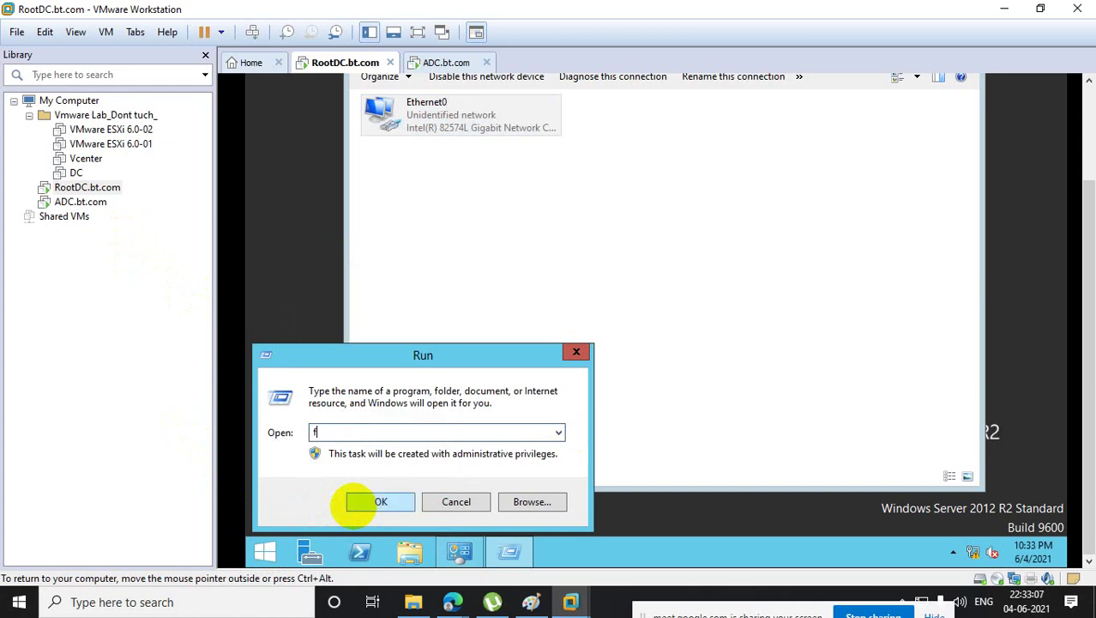
pyautogui.write('irewall.')
pyautogui.write('cpl')
pyautogui.click(357, 504)
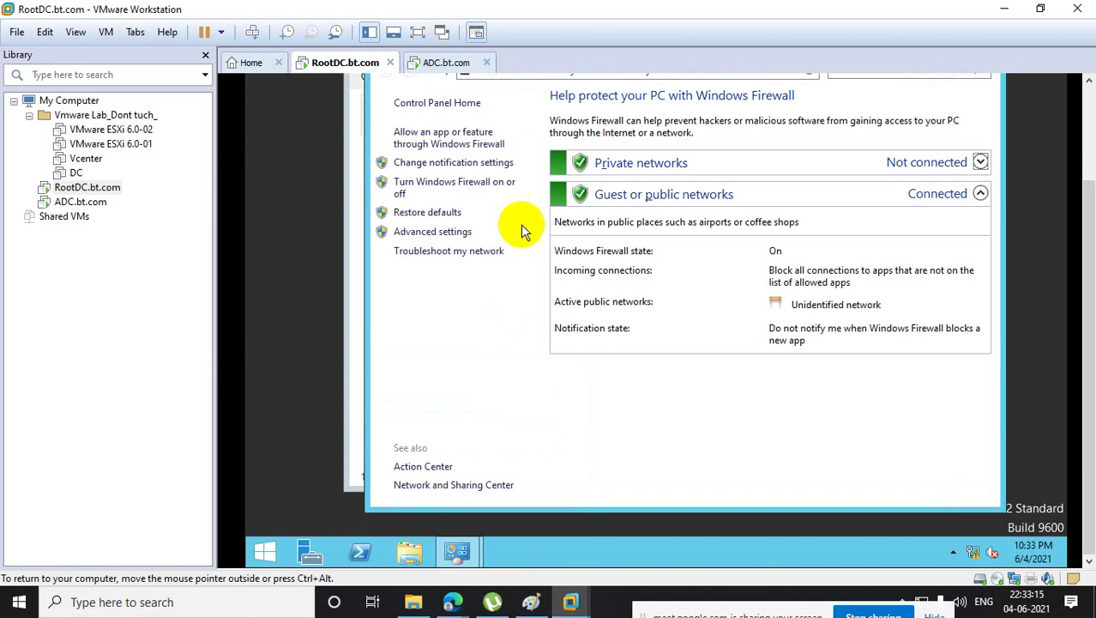
# - Turn Windows Firewall off for private and public networks, then switch to ADC.bt.com
pyautogui.click(465, 185)
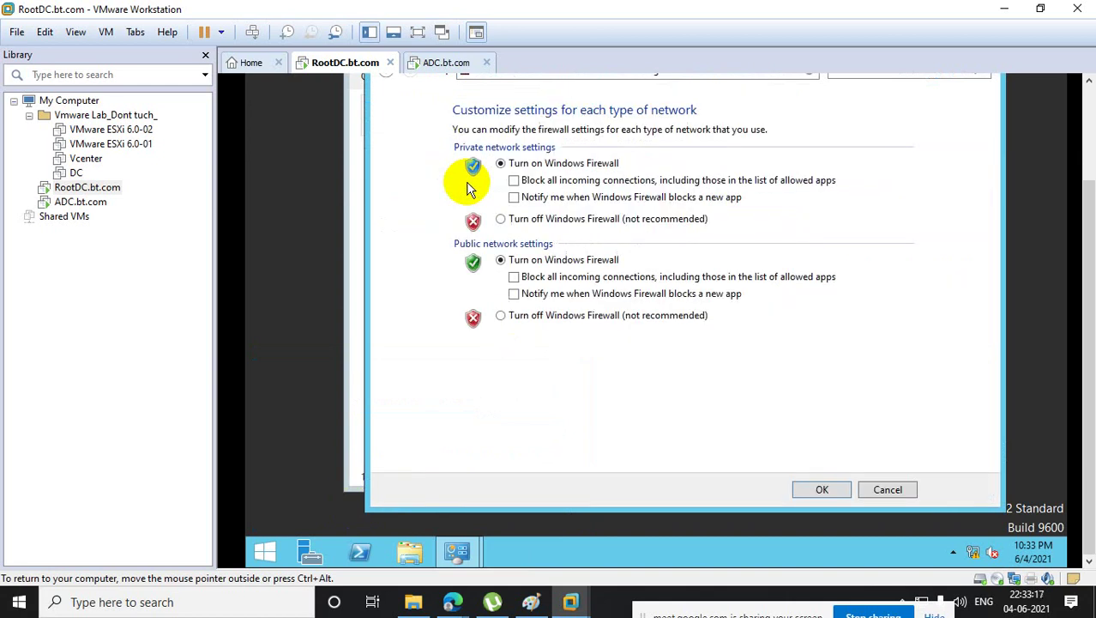
pyautogui.click(498, 220)
pyautogui.click(500, 316)
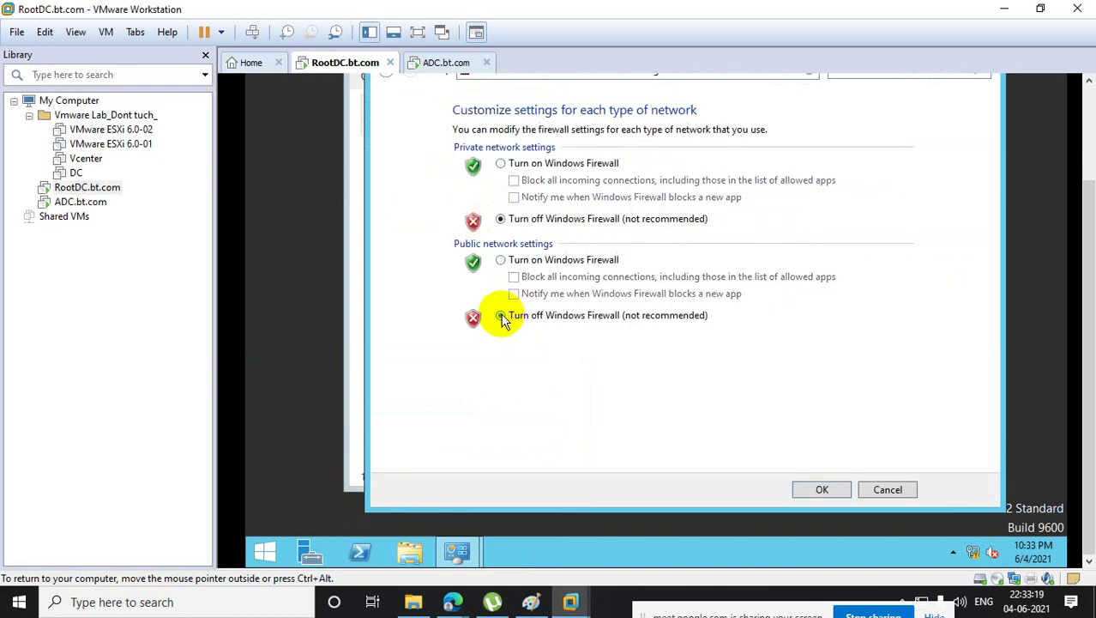
pyautogui.click(843, 491)
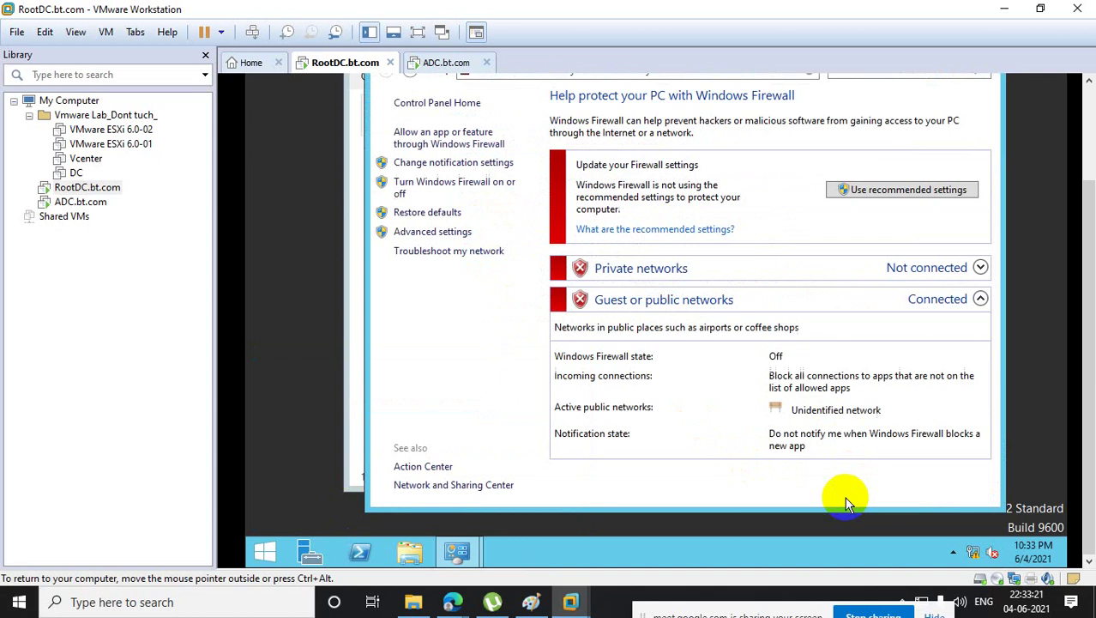
pyautogui.click(81, 206)
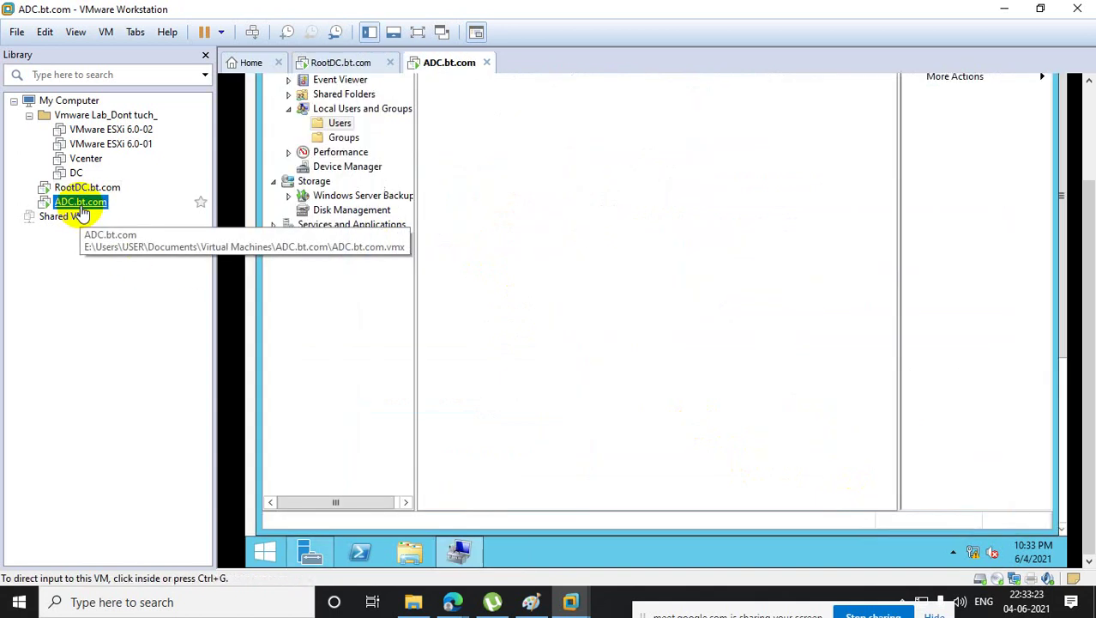
# - On ADC.bt.com, open firewall.cpl and allow File and Printer Sharing through the firewall
pyautogui.rightClick(266, 550)
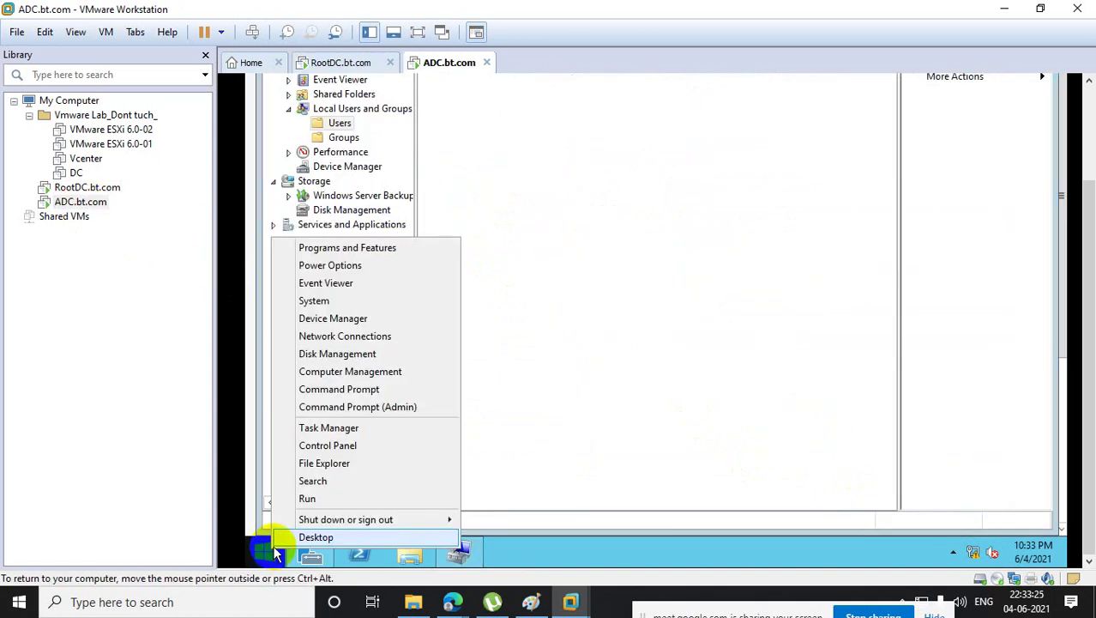
pyautogui.click(331, 499)
pyautogui.write('fire')
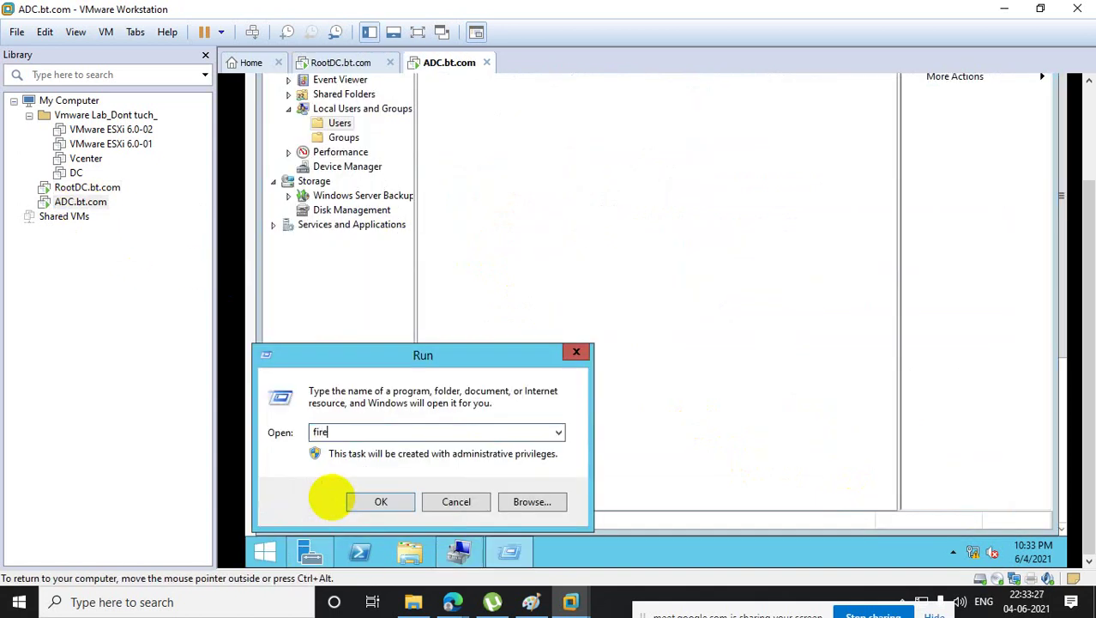
pyautogui.write('wall.cpl')
pyautogui.press('Return')
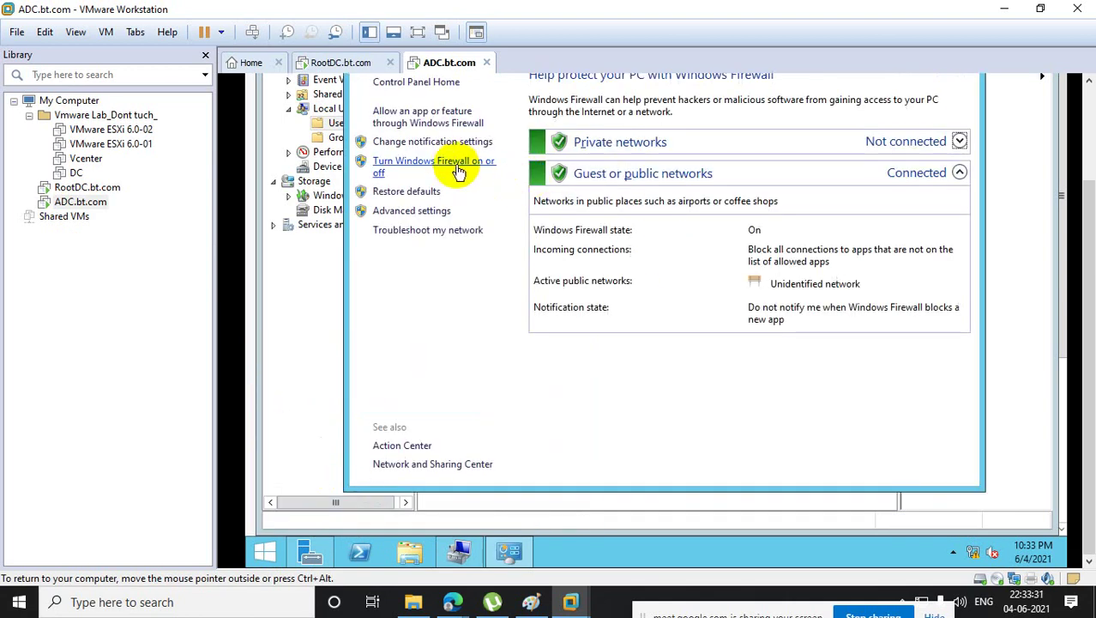
pyautogui.click(436, 117)
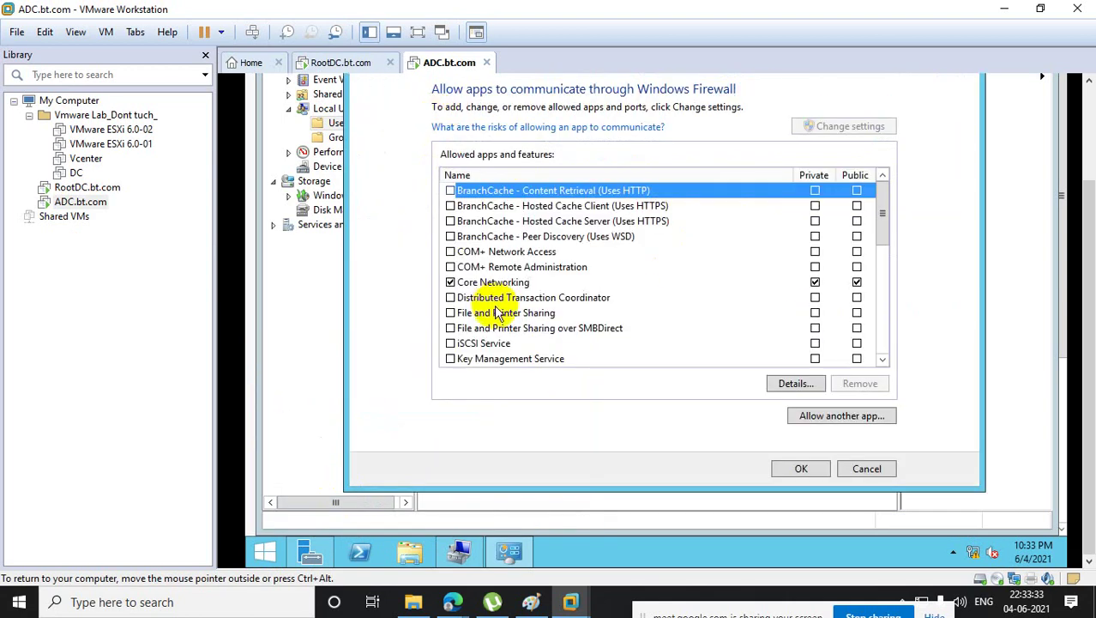
pyautogui.click(450, 313)
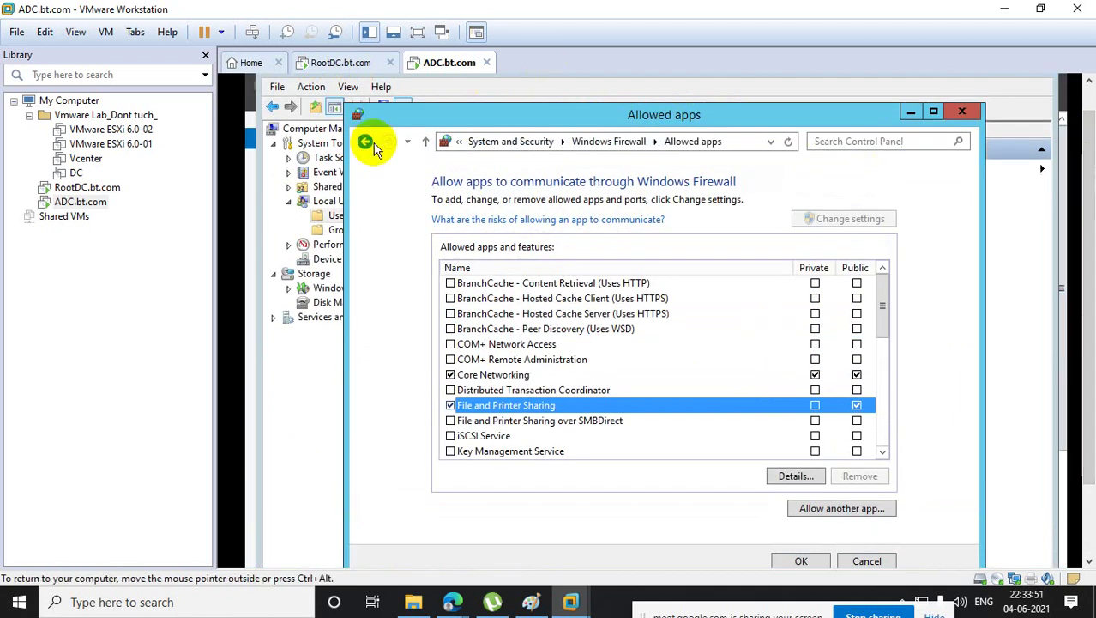
pyautogui.click(366, 143)
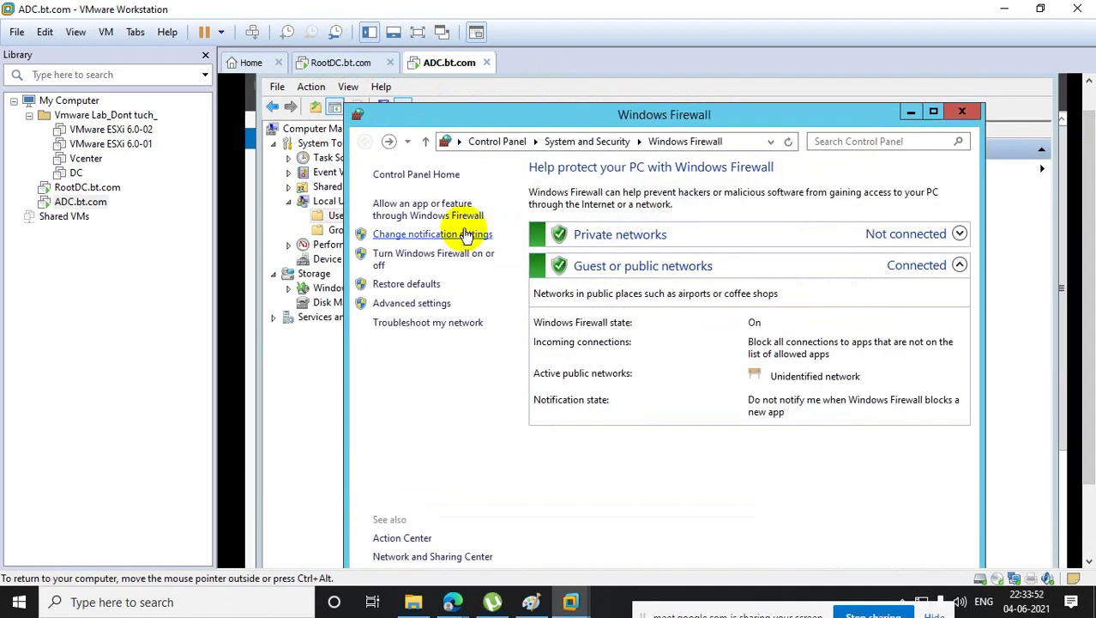
# - Turn Windows Firewall off for both private and public networks
pyautogui.click(436, 260)
pyautogui.click(481, 289)
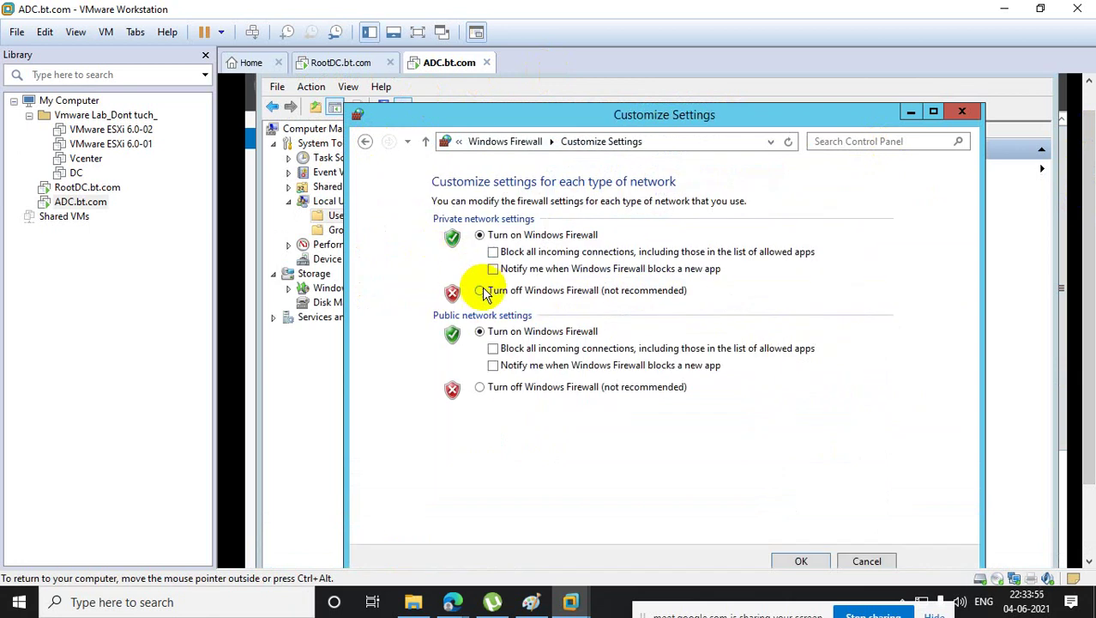
pyautogui.click(506, 388)
pyautogui.click(814, 562)
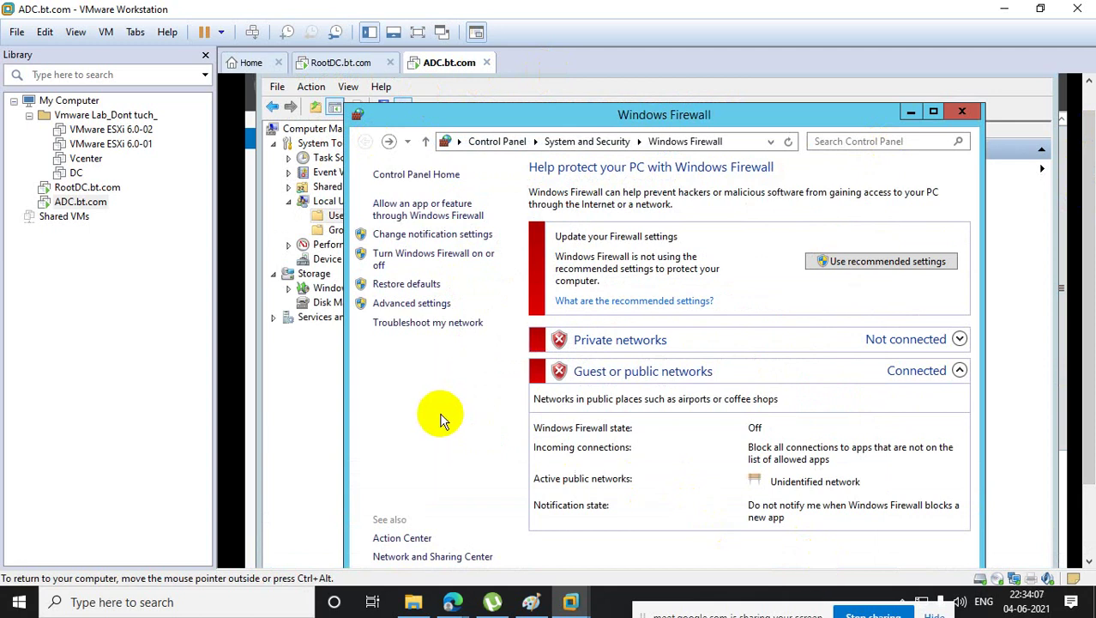
pyautogui.click(317, 406)
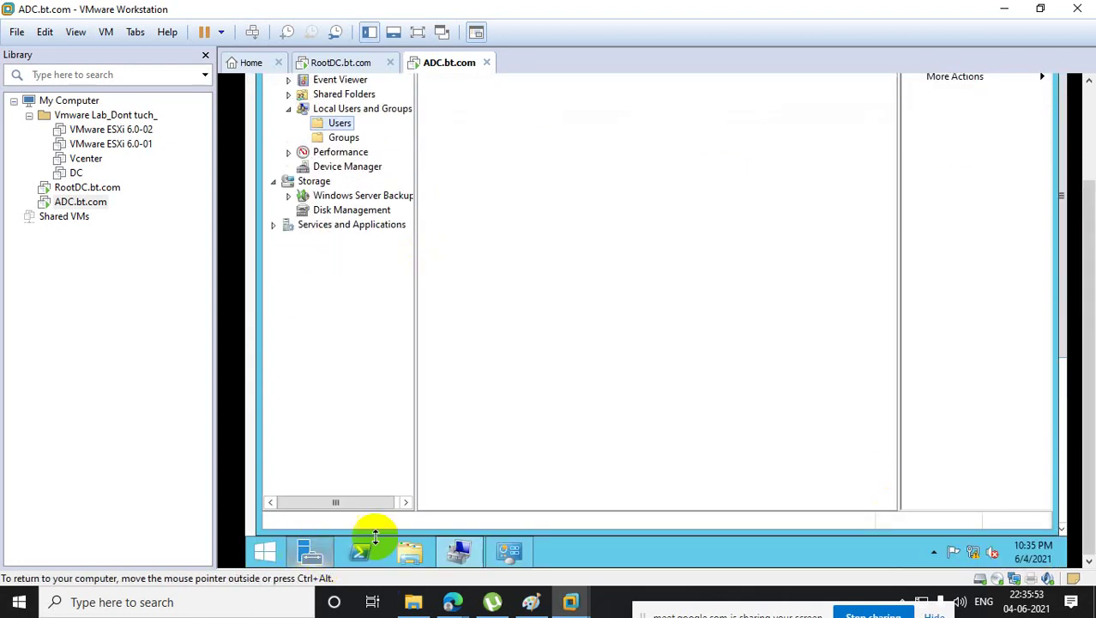
# - Open Network Connections with ncpa.cpl, correcting a mistyped first attempt
pyautogui.click(459, 551)
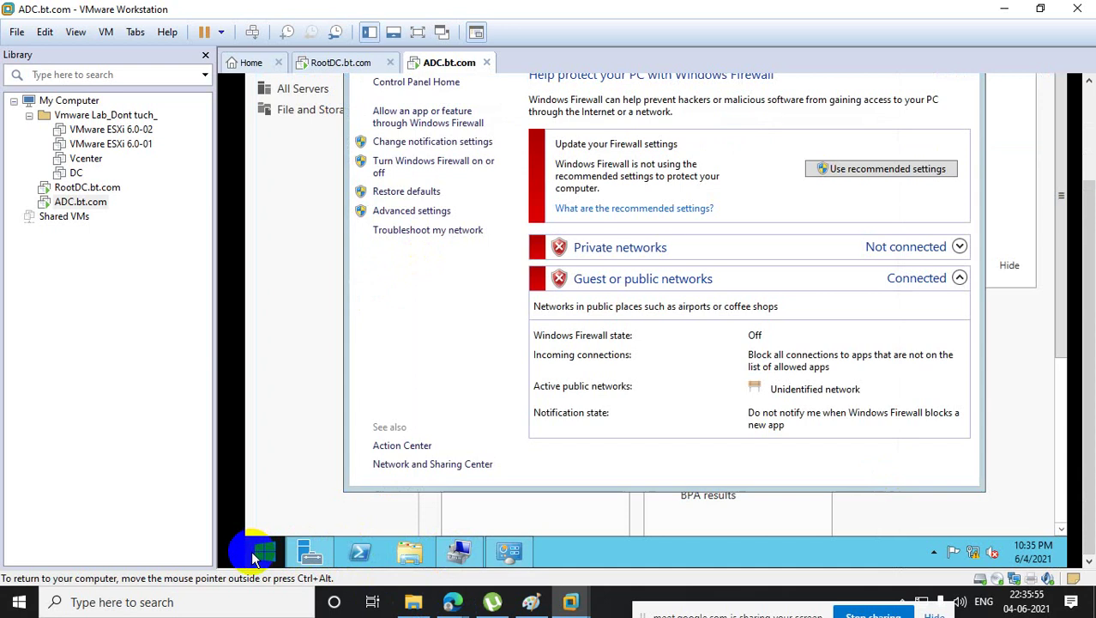
pyautogui.rightClick(254, 558)
pyautogui.click(319, 501)
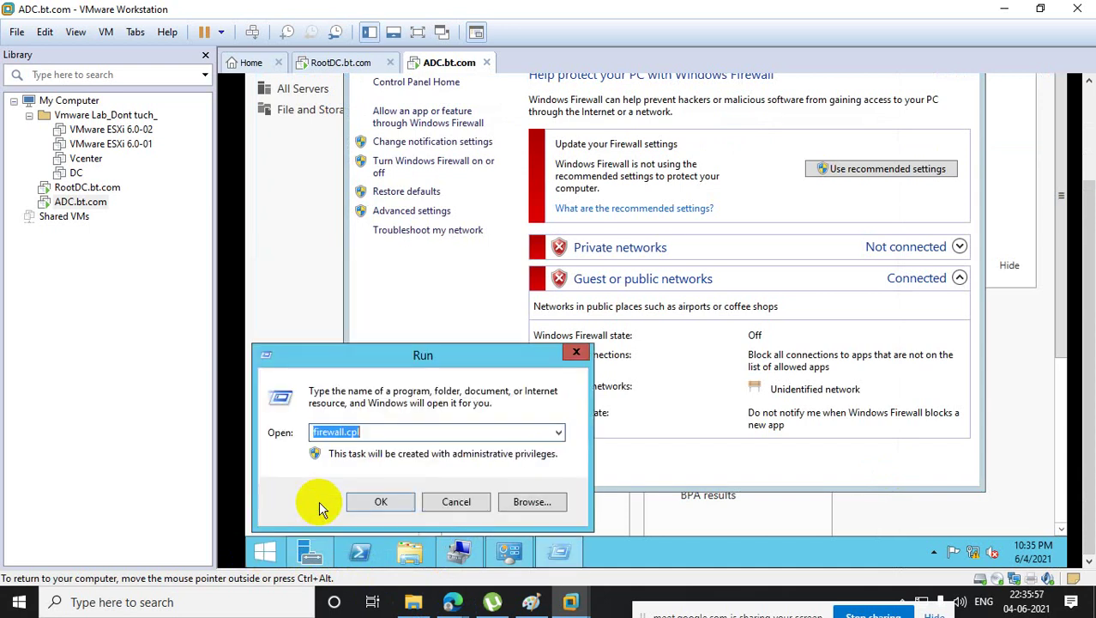
pyautogui.write('ncpa.,cpl')
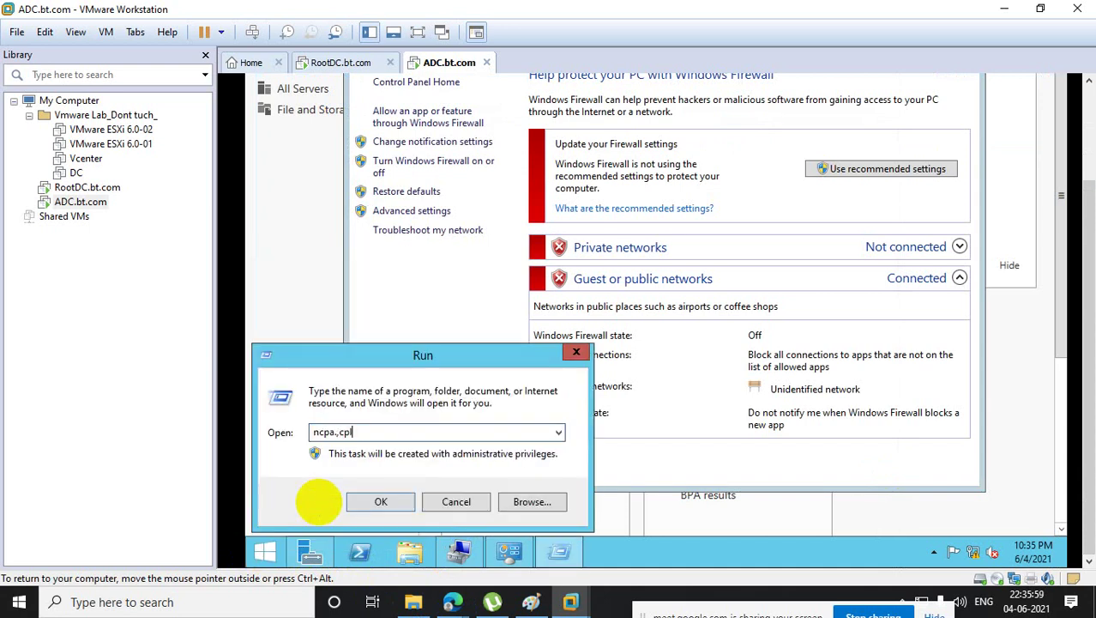
pyautogui.press('Return')
pyautogui.click(846, 247)
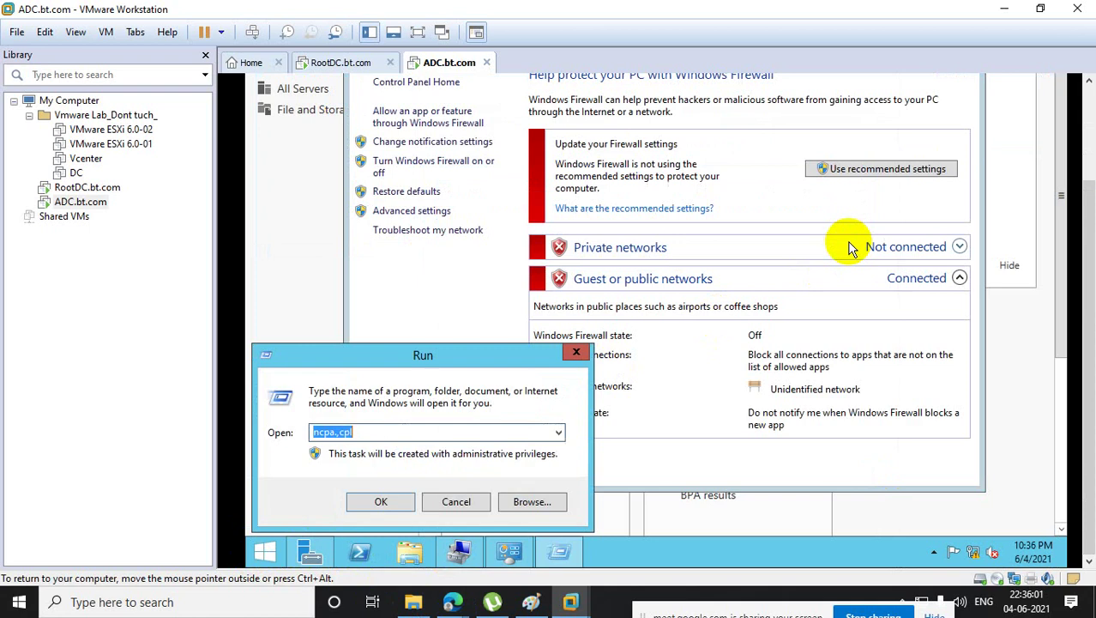
pyautogui.write('ncpa.cpl')
pyautogui.press('Return')
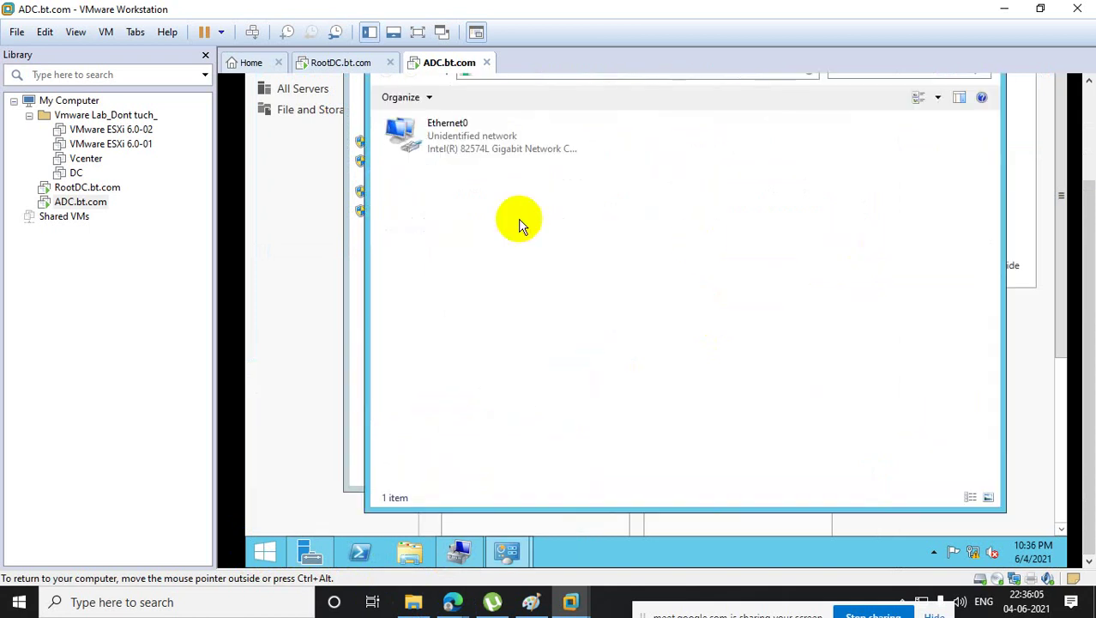
# - Give Ethernet0 the static IPv4 address 10.10.10.11 with subnet mask 255.0.0.0
pyautogui.rightClick(447, 125)
pyautogui.click(497, 270)
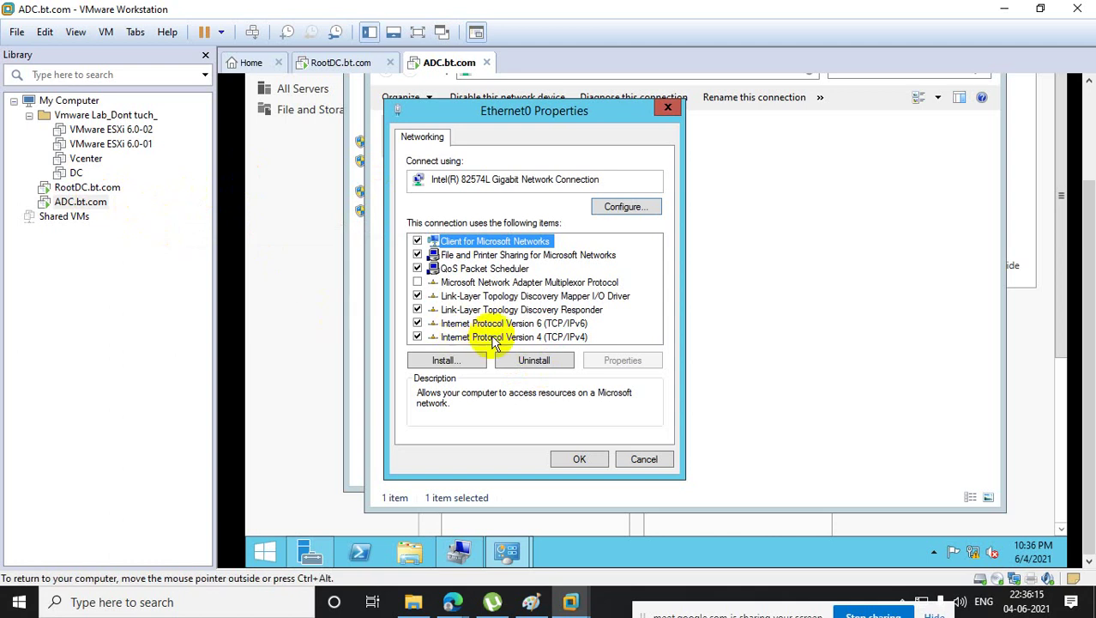
pyautogui.click(532, 337)
pyautogui.doubleClick(531, 337)
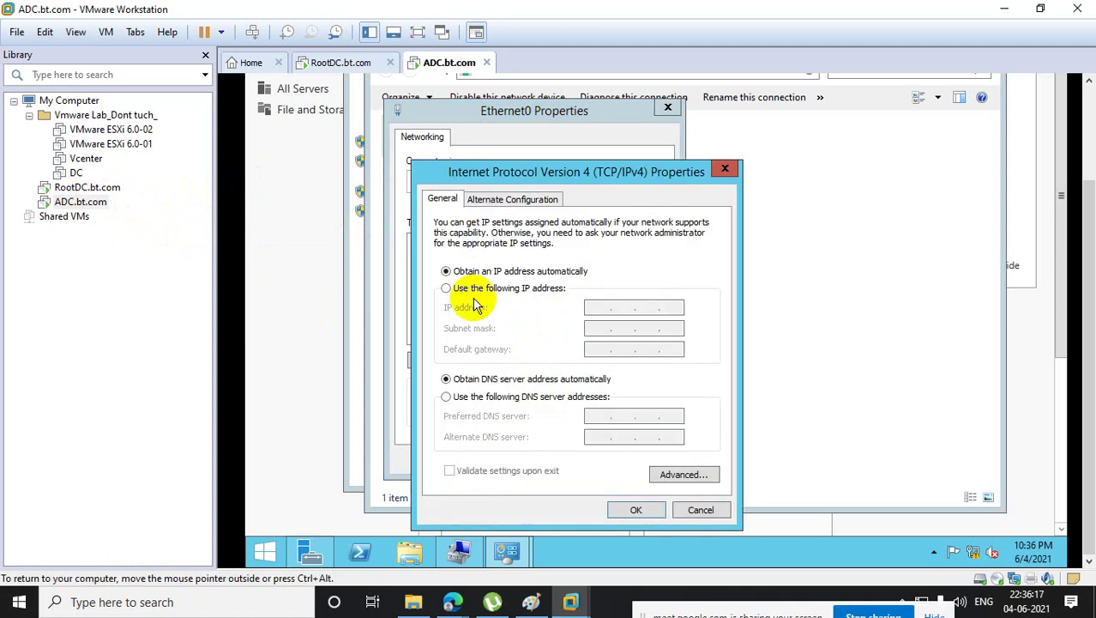
pyautogui.click(448, 288)
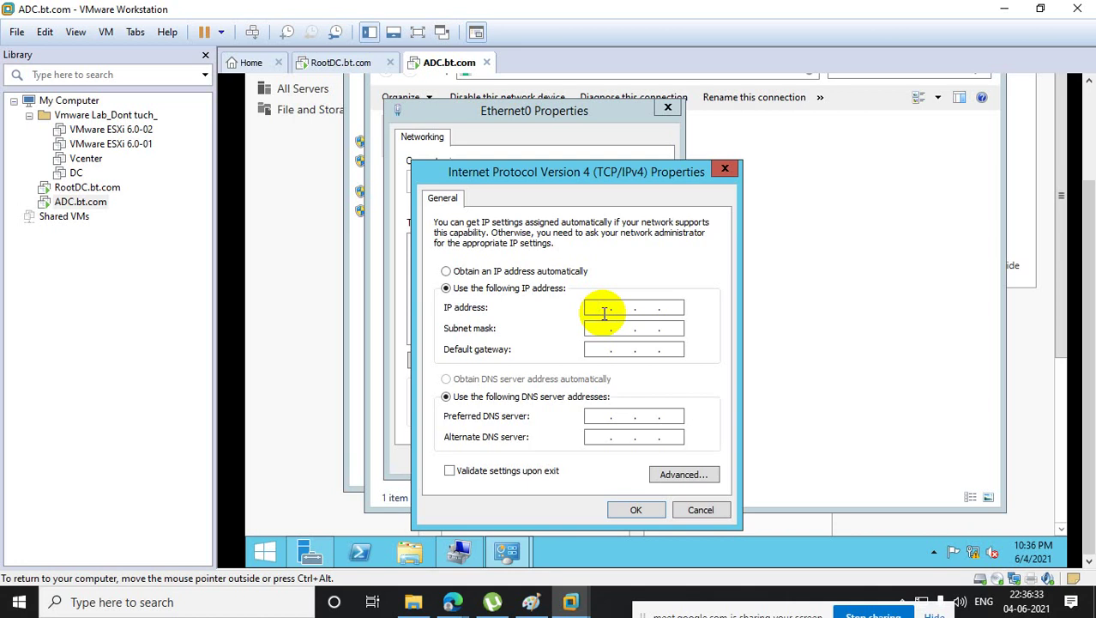
pyautogui.write('10.10.10.11')
pyautogui.press('Tab')
pyautogui.press('Tab')
pyautogui.press('Tab')
pyautogui.press('Tab')
pyautogui.press('Tab')
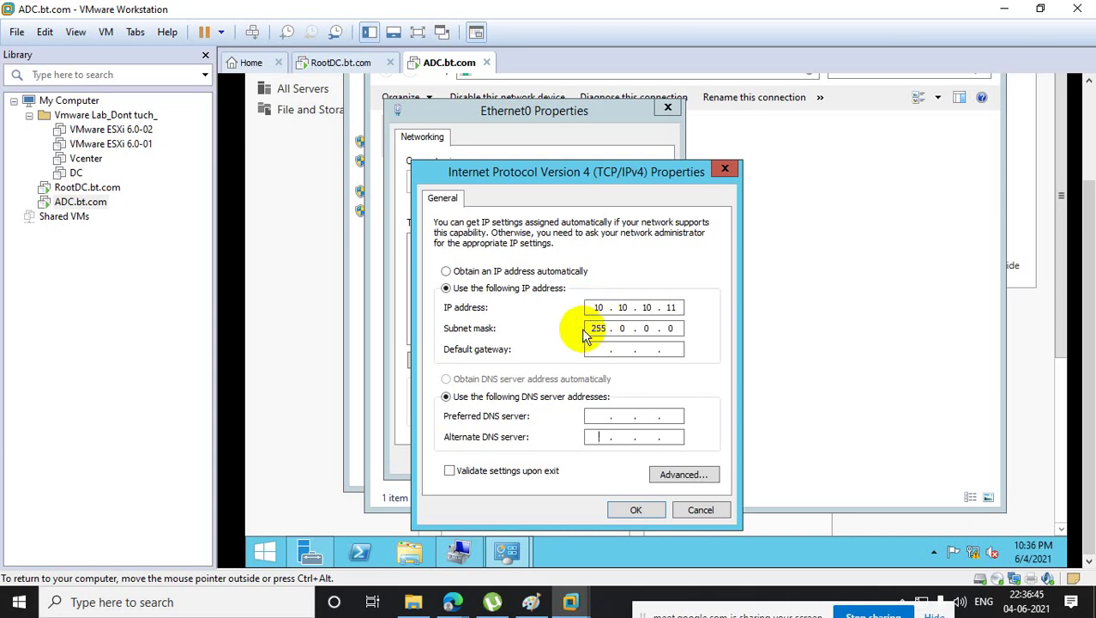
pyautogui.click(637, 510)
pyautogui.click(584, 459)
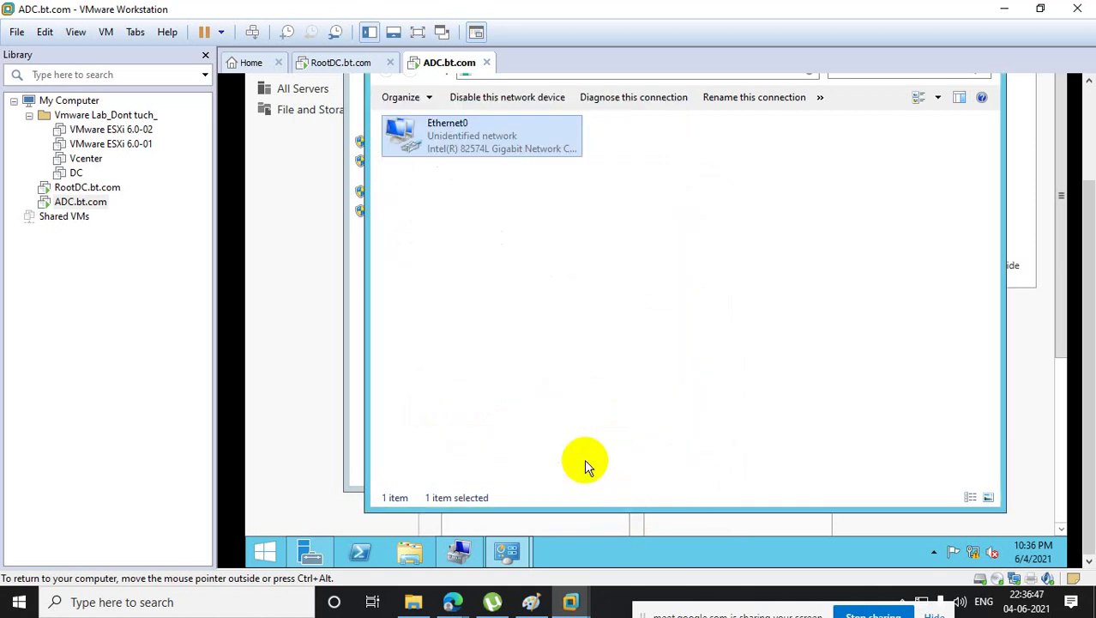
pyautogui.click(360, 470)
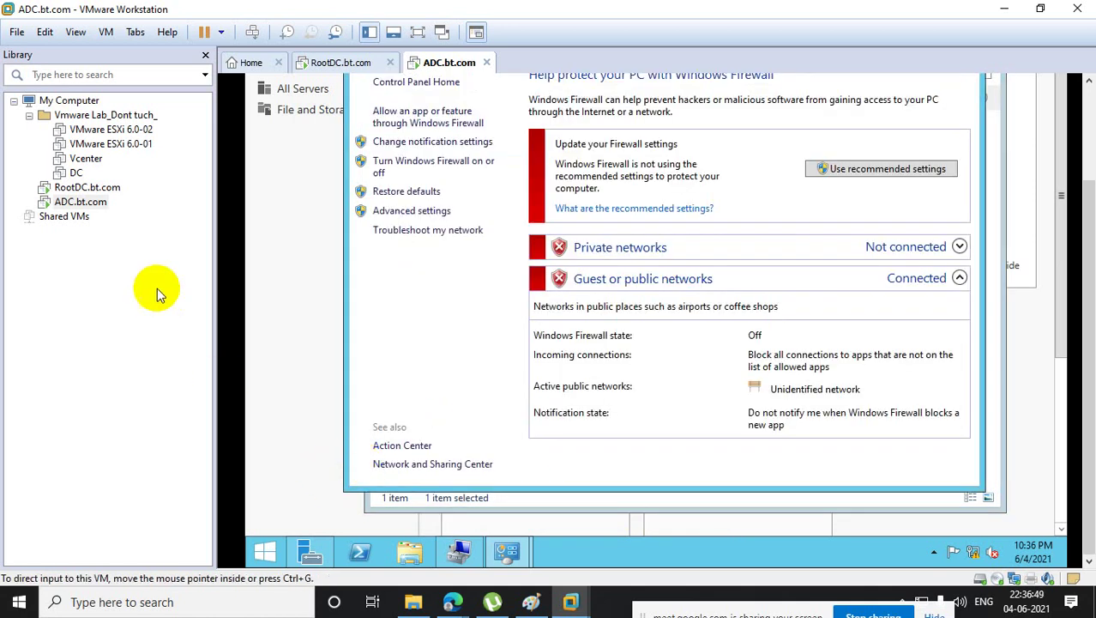
# - On RootDC, run ipconfig /all in PowerShell and note IPv4 10.10.10.10, mask 255.0.0.0
pyautogui.click(94, 188)
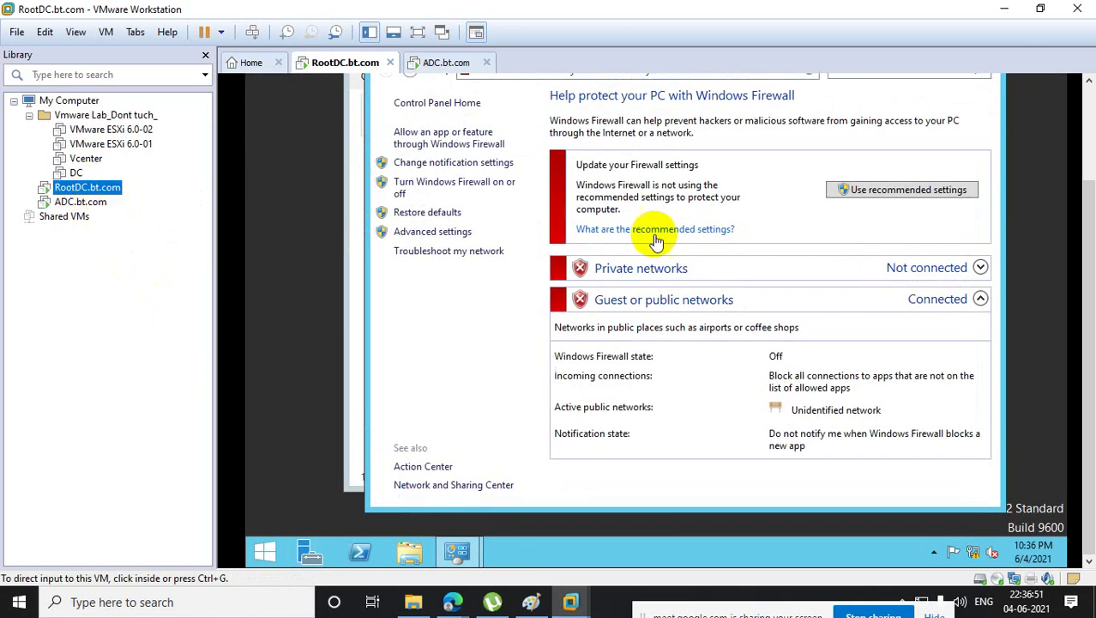
pyautogui.click(363, 549)
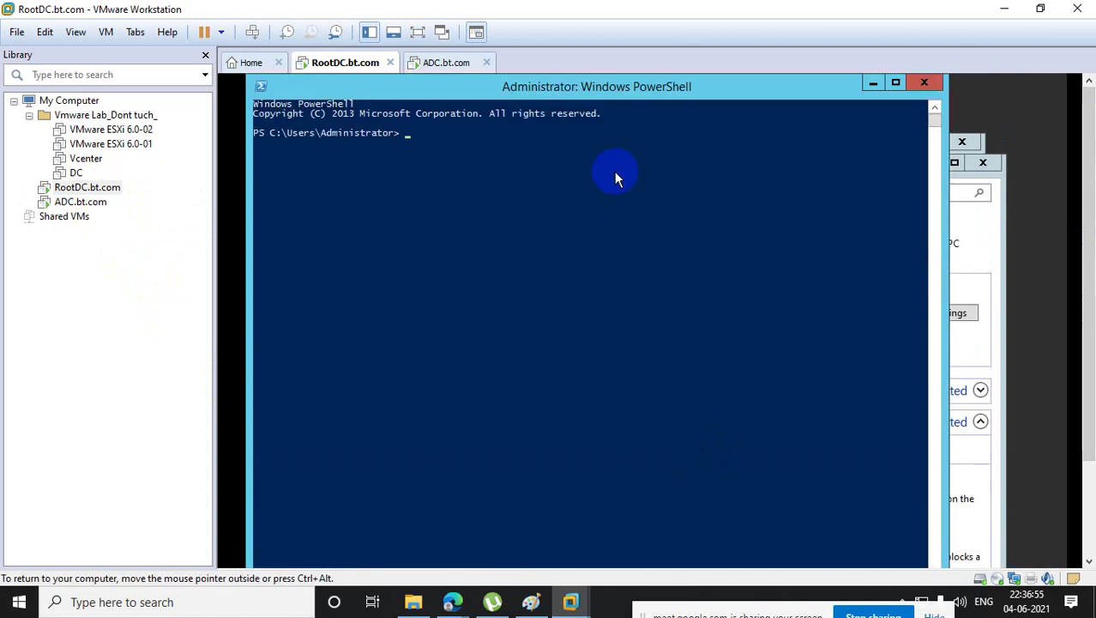
pyautogui.write('ipconfi')
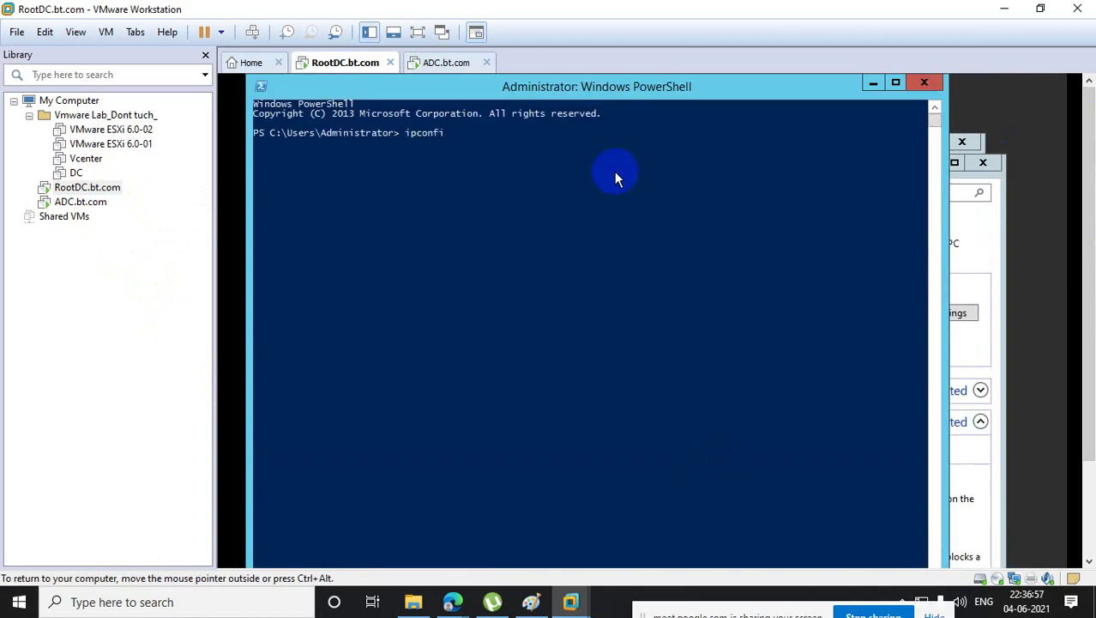
pyautogui.write('g /all')
pyautogui.press('Return')
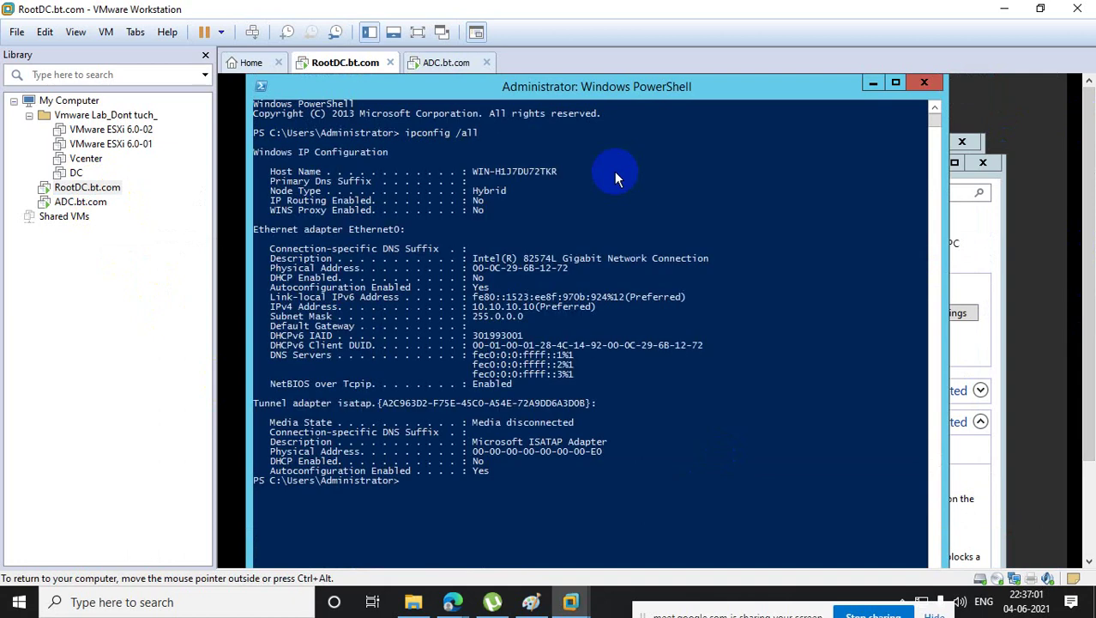
pyautogui.moveTo(524, 335); pyautogui.dragTo(475, 340)
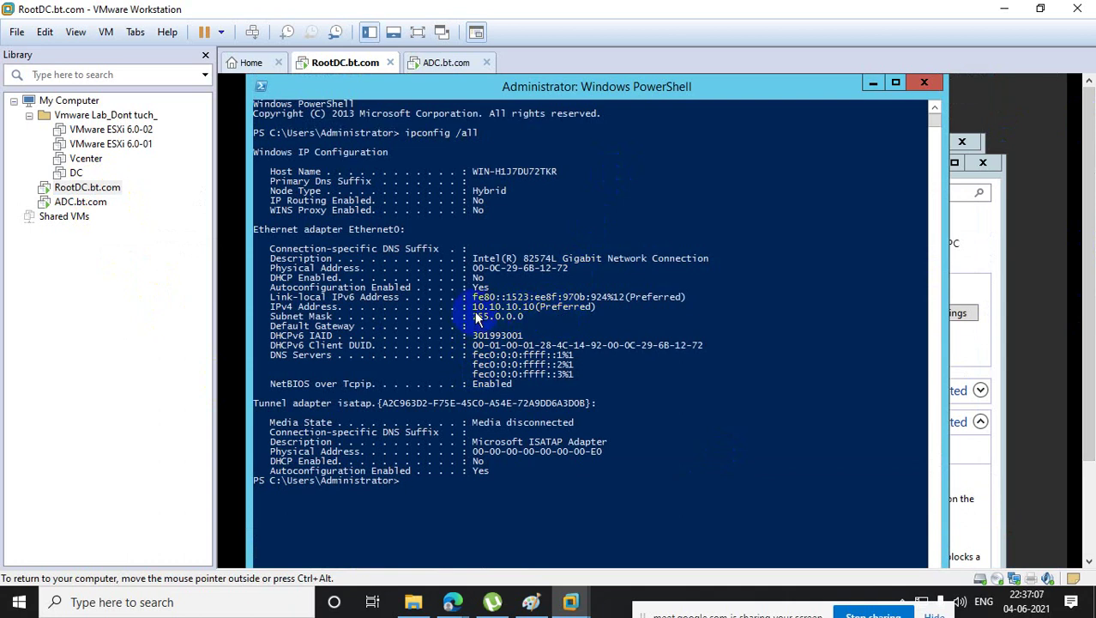
pyautogui.moveTo(473, 309); pyautogui.dragTo(534, 314)
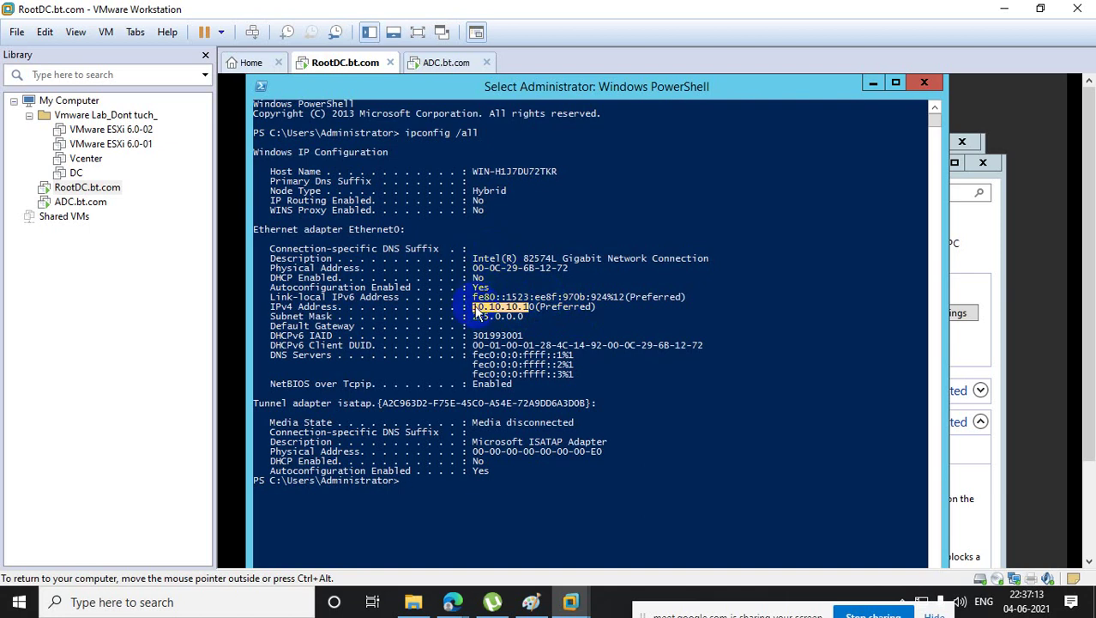
pyautogui.moveTo(475, 308); pyautogui.dragTo(543, 314)
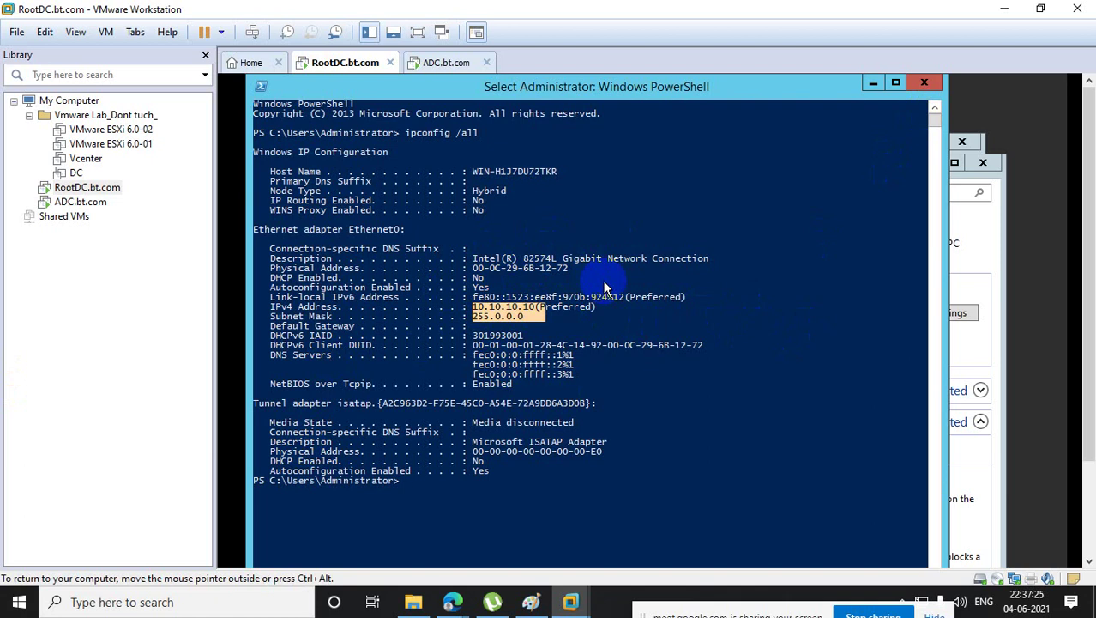
# - Close PowerShell, Firewall and Network Connections, then start Add Roles and Features in Server Manager
pyautogui.click(924, 82)
pyautogui.click(984, 163)
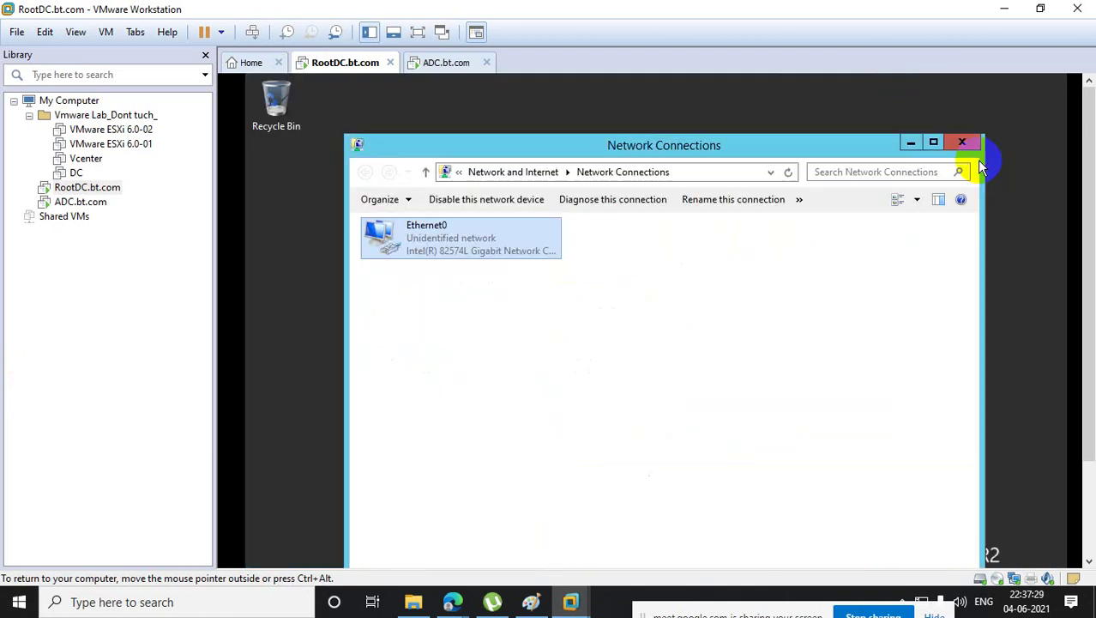
pyautogui.click(961, 142)
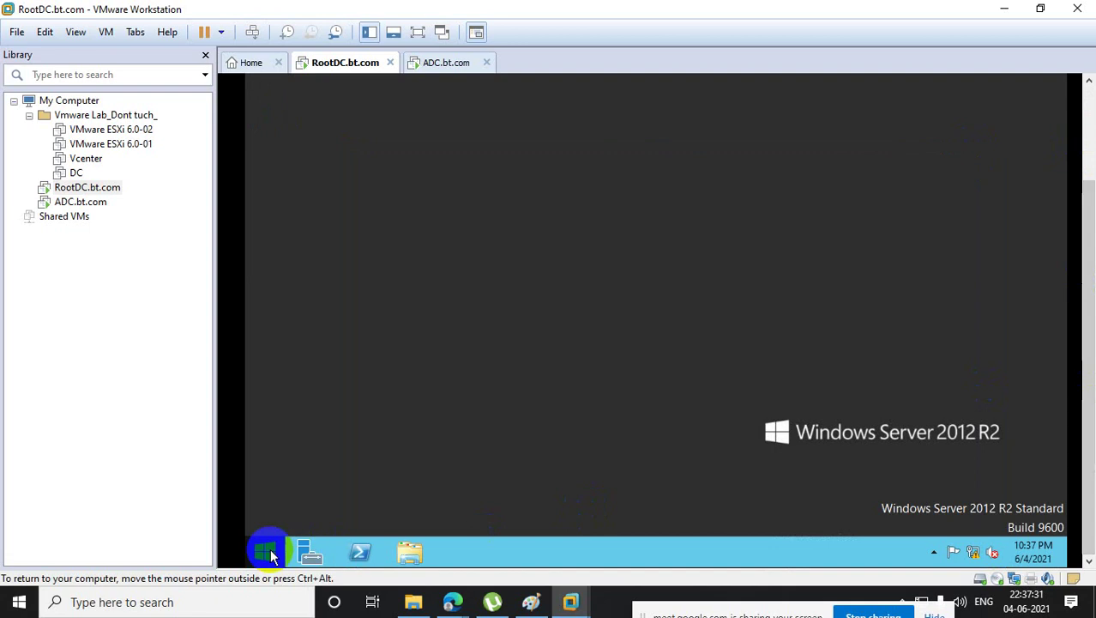
pyautogui.click(306, 552)
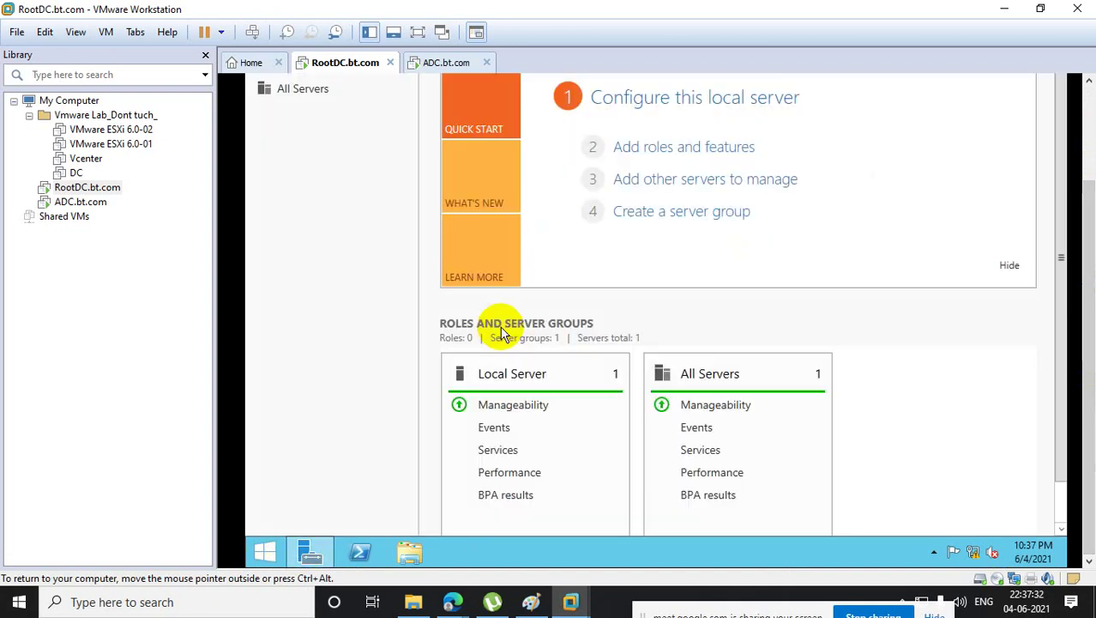
pyautogui.click(736, 146)
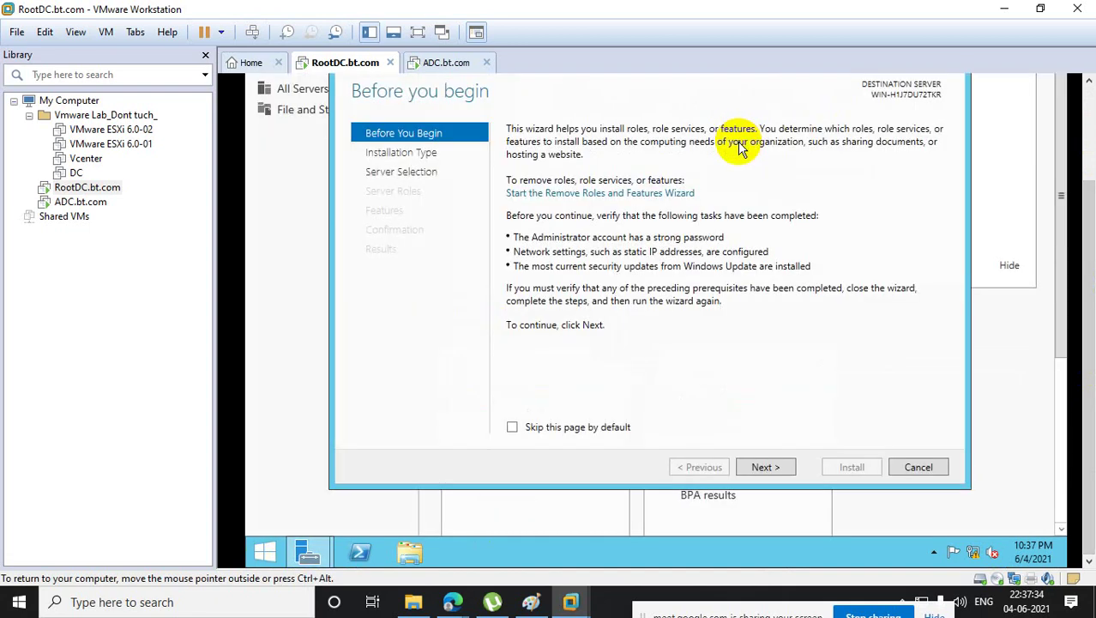
pyautogui.click(784, 475)
# - Advance the wizard, then open the computer name change dialog from This PC's system properties
pyautogui.click(784, 475)
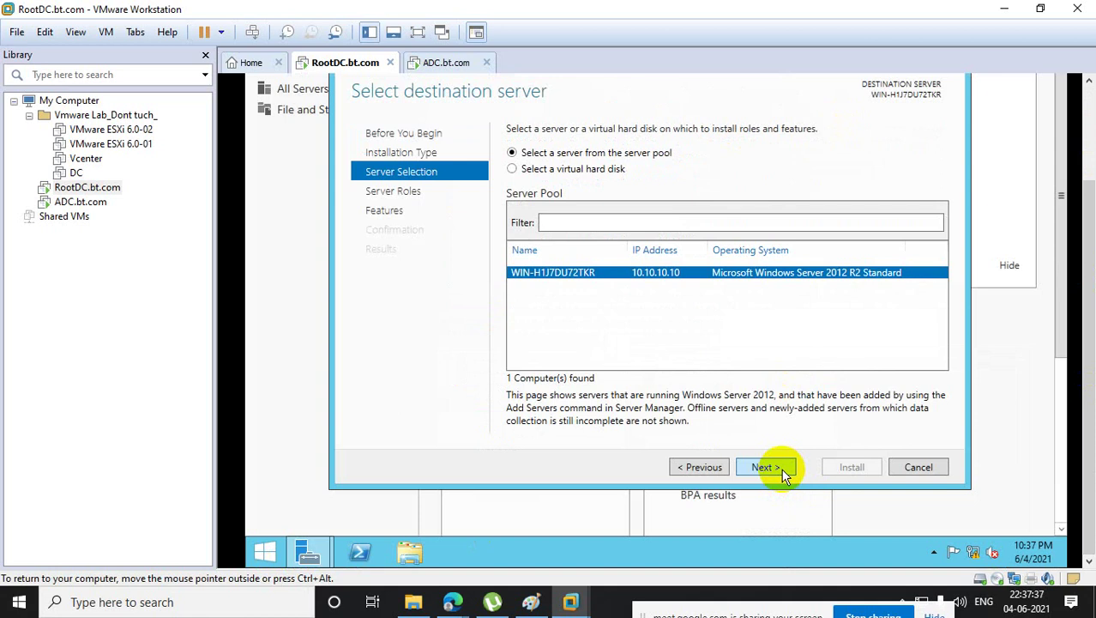
pyautogui.click(266, 549)
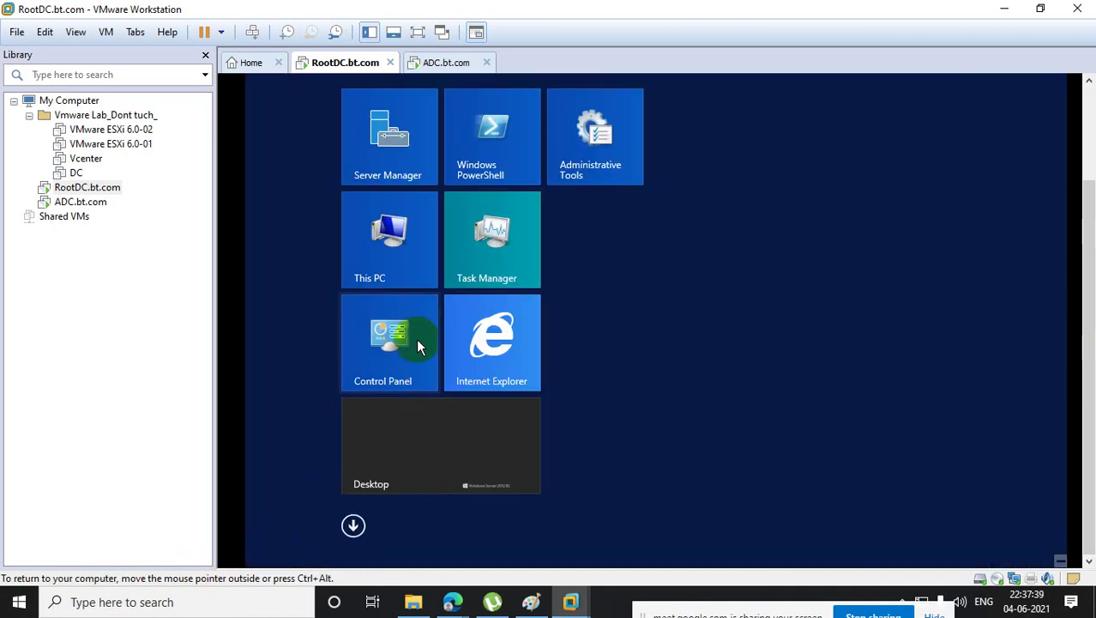
pyautogui.rightClick(406, 250)
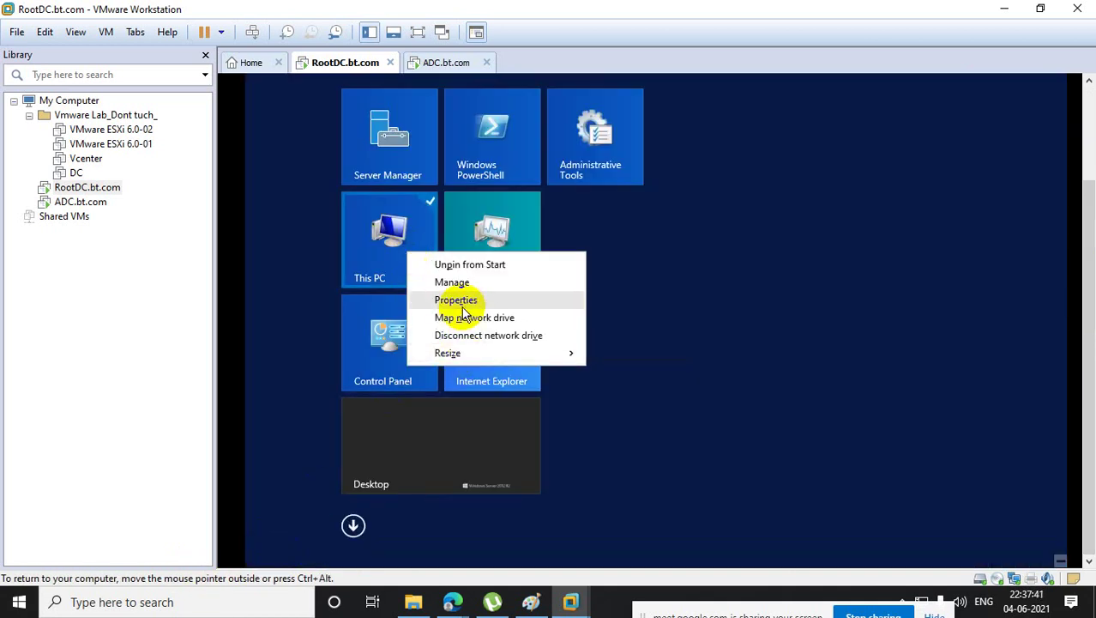
pyautogui.click(456, 302)
pyautogui.click(413, 149)
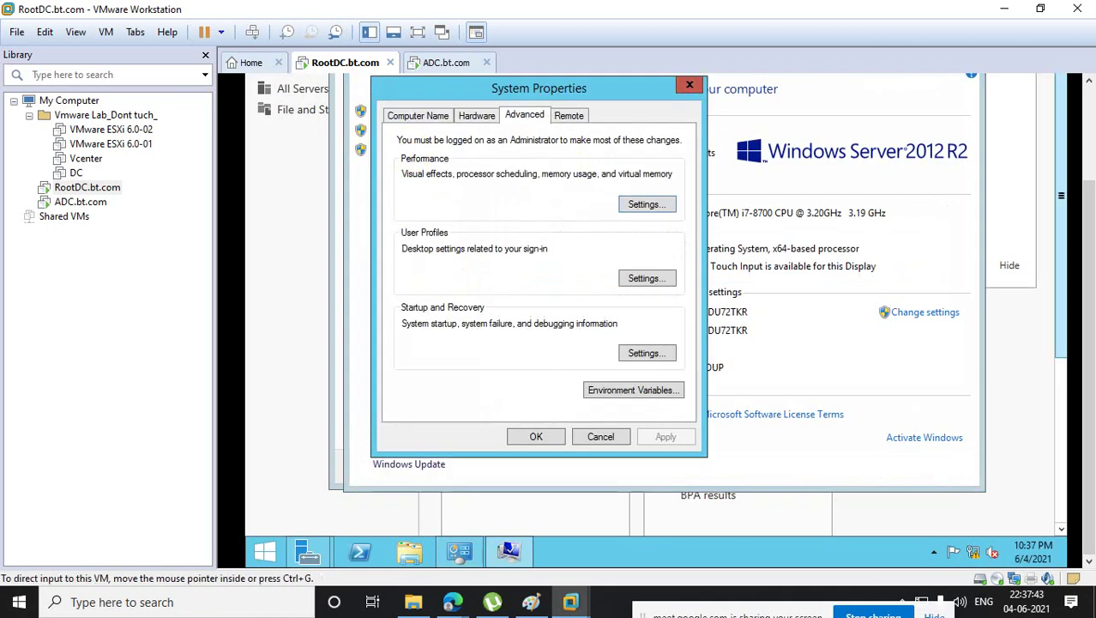
pyautogui.click(418, 114)
pyautogui.click(635, 271)
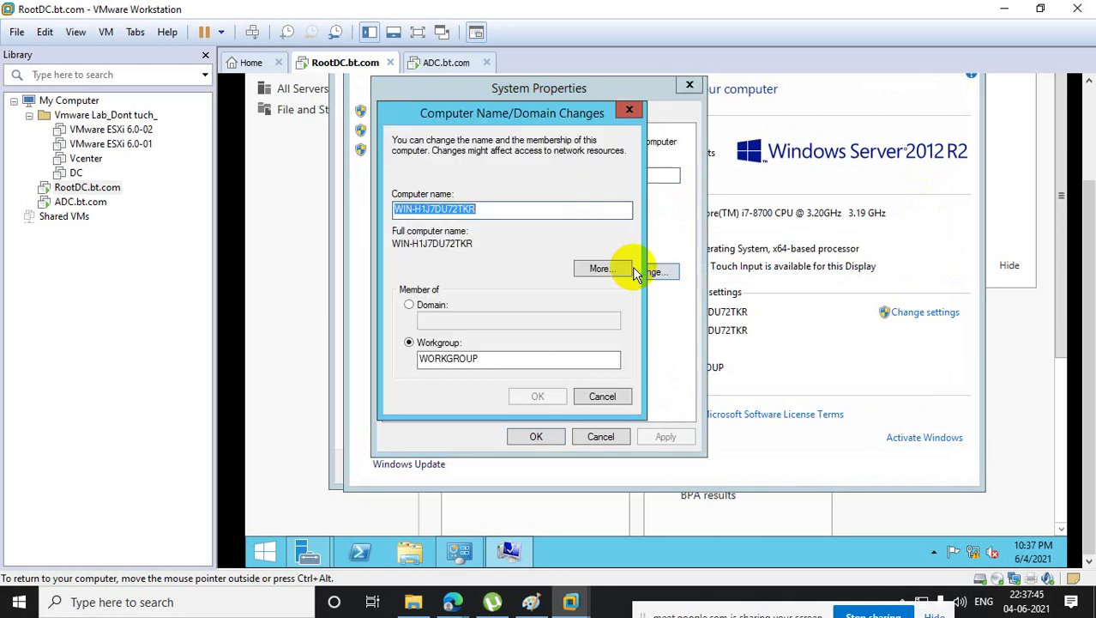
# - Rename the computer to Rootdc and restart the server now
pyautogui.write('Rootdc')
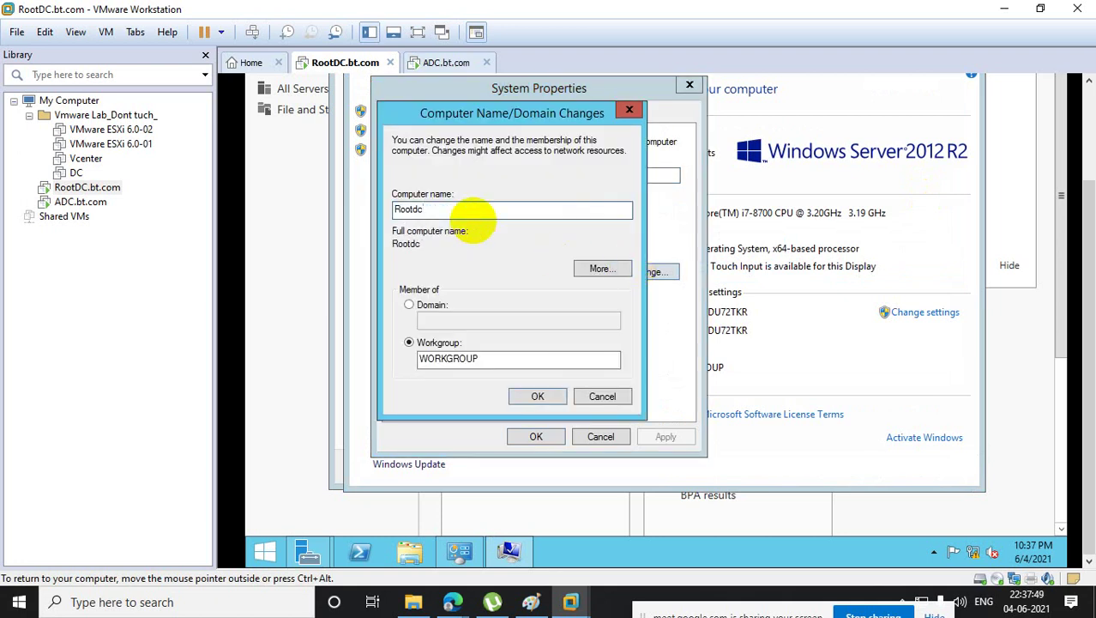
pyautogui.write('.bt.c')
pyautogui.press('BackSpace')
pyautogui.press('BackSpace')
pyautogui.press('BackSpace')
pyautogui.press('BackSpace')
pyautogui.press('BackSpace')
pyautogui.click(549, 398)
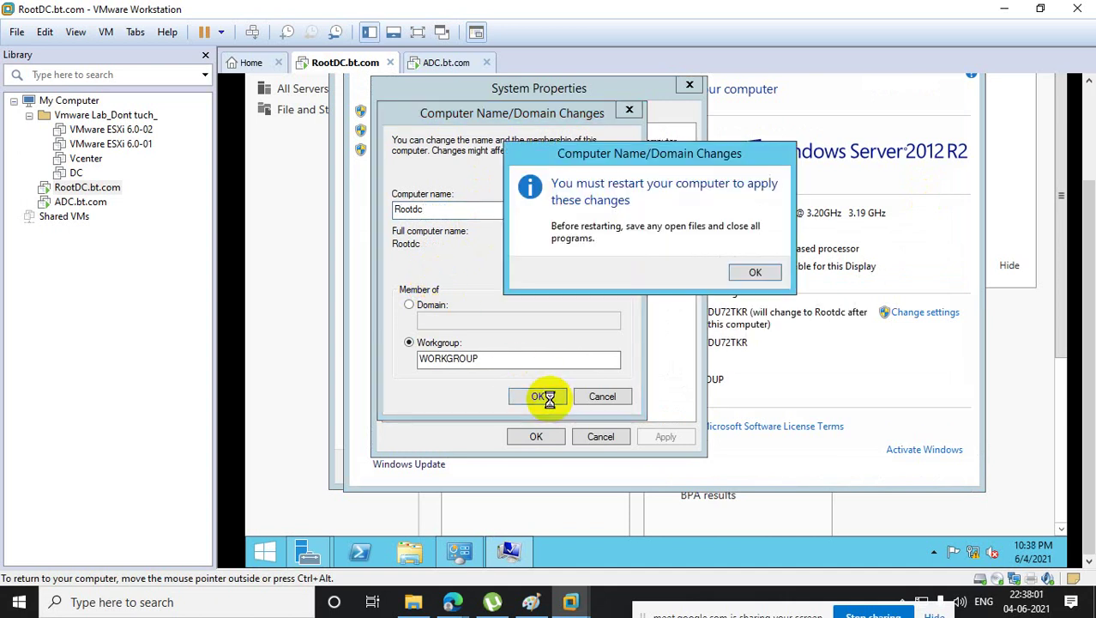
pyautogui.click(755, 271)
pyautogui.click(535, 437)
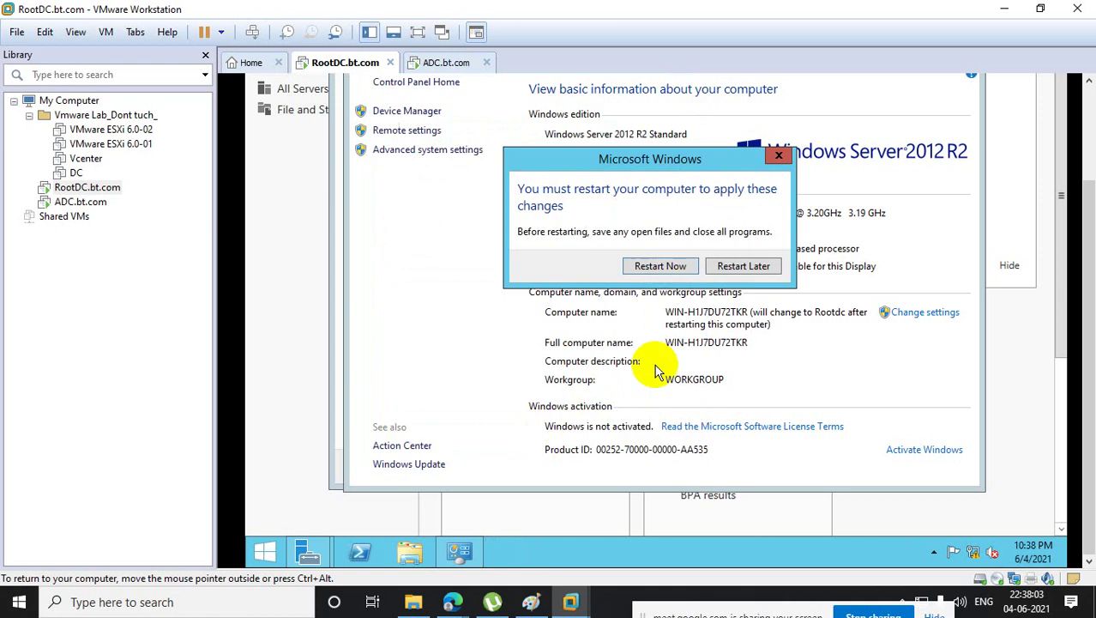
pyautogui.click(658, 263)
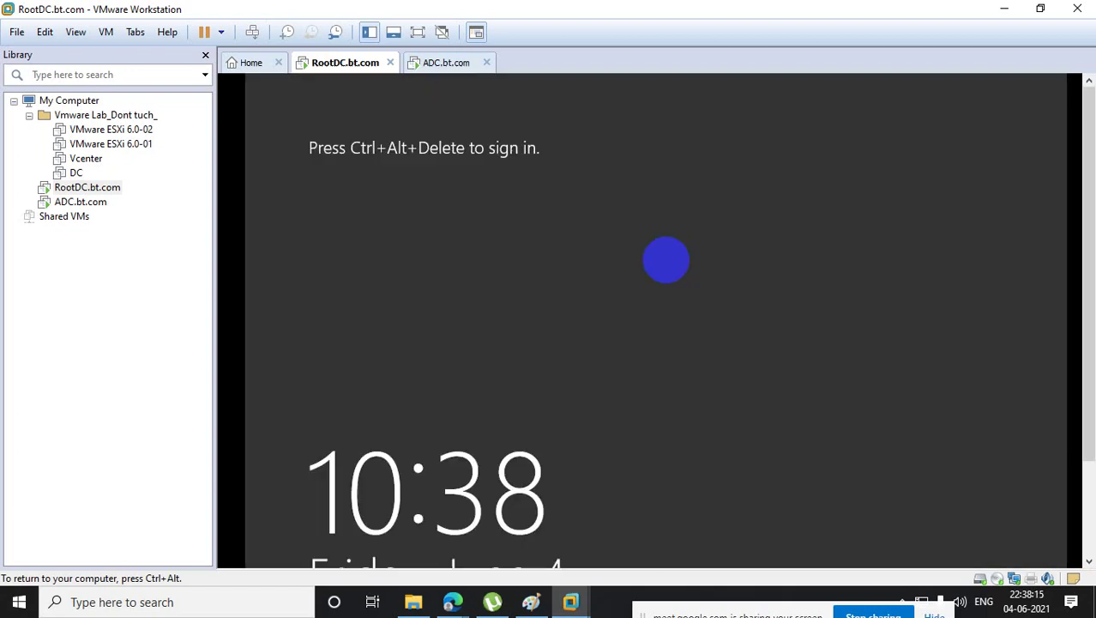
# - Send Ctrl+Alt+Del to RootDC.bt.com and sign in with the Administrator password
pyautogui.rightClick(110, 186)
pyautogui.click(211, 331)
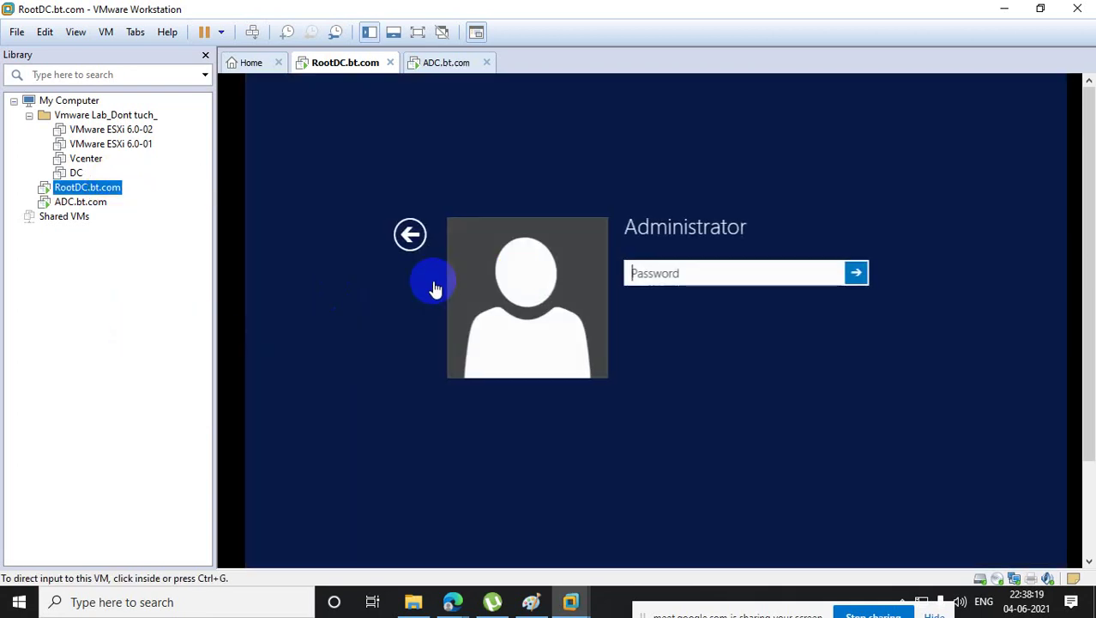
pyautogui.click(635, 273)
pyautogui.write('••••••')
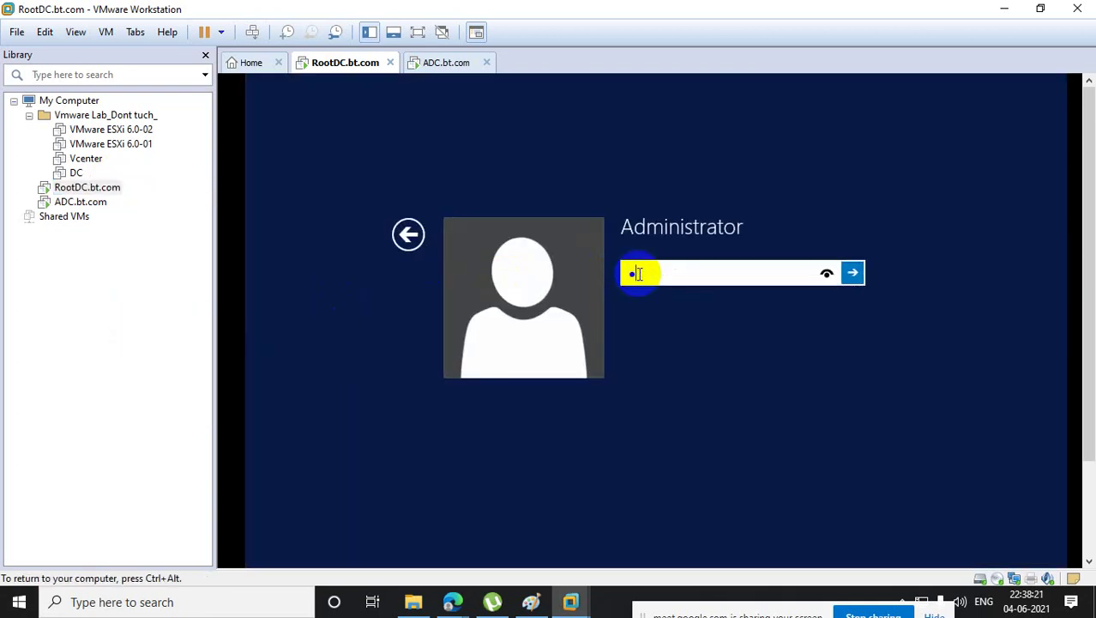
pyautogui.write('••••••')
pyautogui.press('Return')
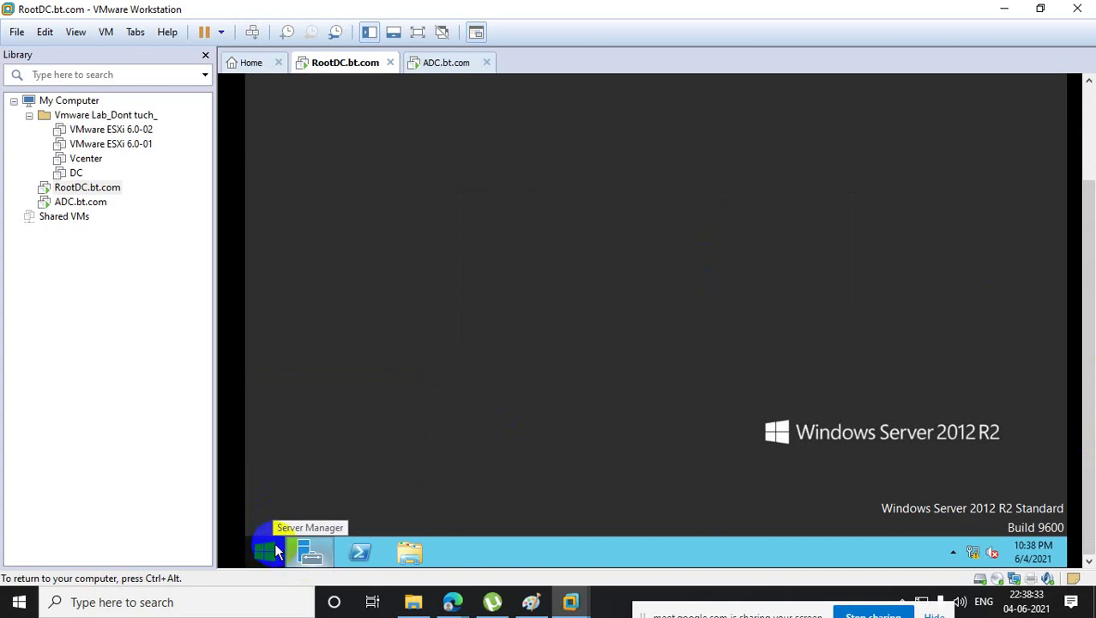
# - Select the Active Directory Domain Services role with its management tools and install it
pyautogui.click(313, 547)
pyautogui.click(674, 153)
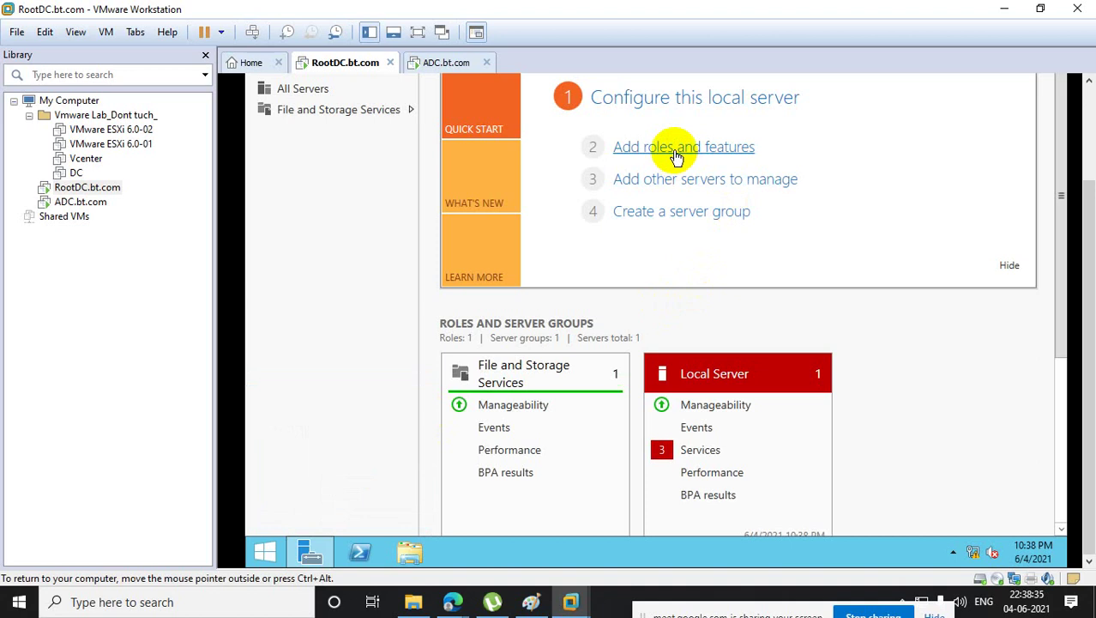
pyautogui.click(802, 509)
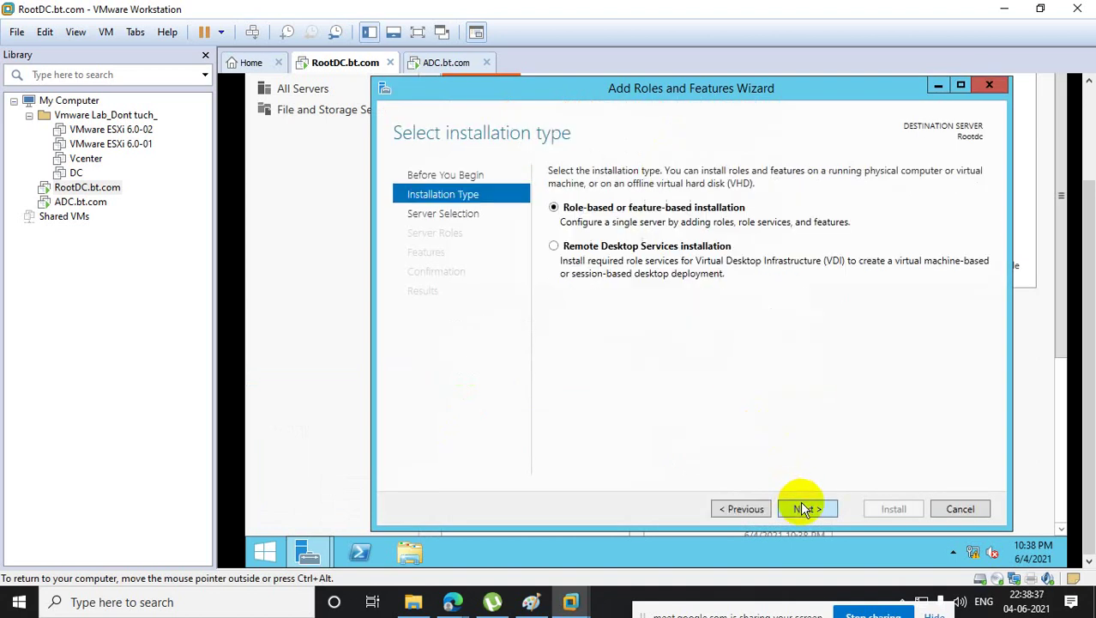
pyautogui.click(803, 508)
pyautogui.click(801, 509)
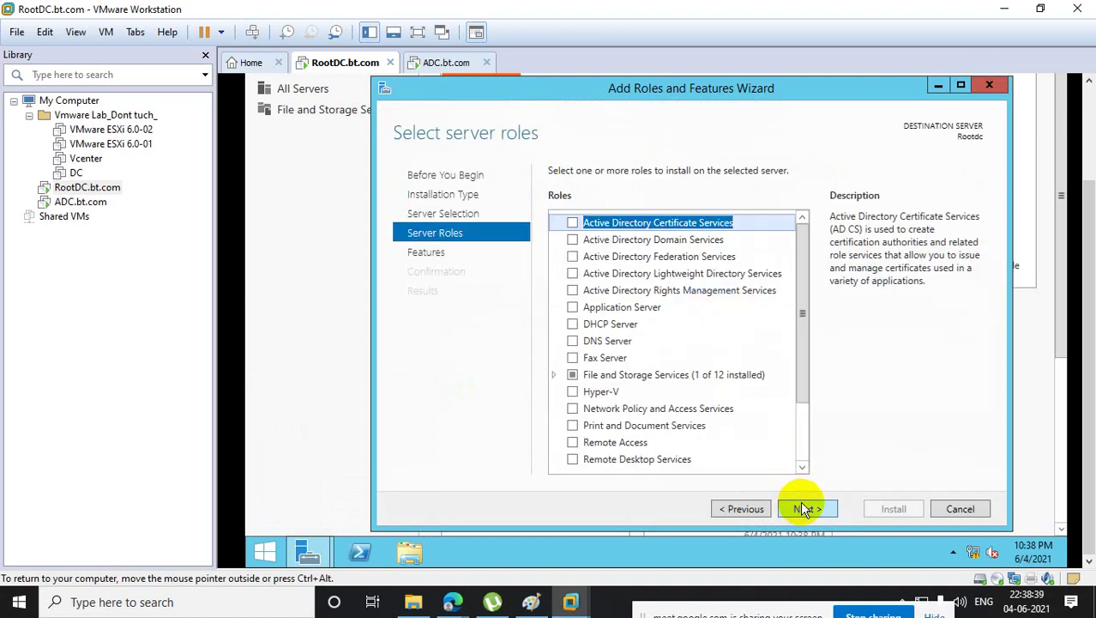
pyautogui.click(573, 242)
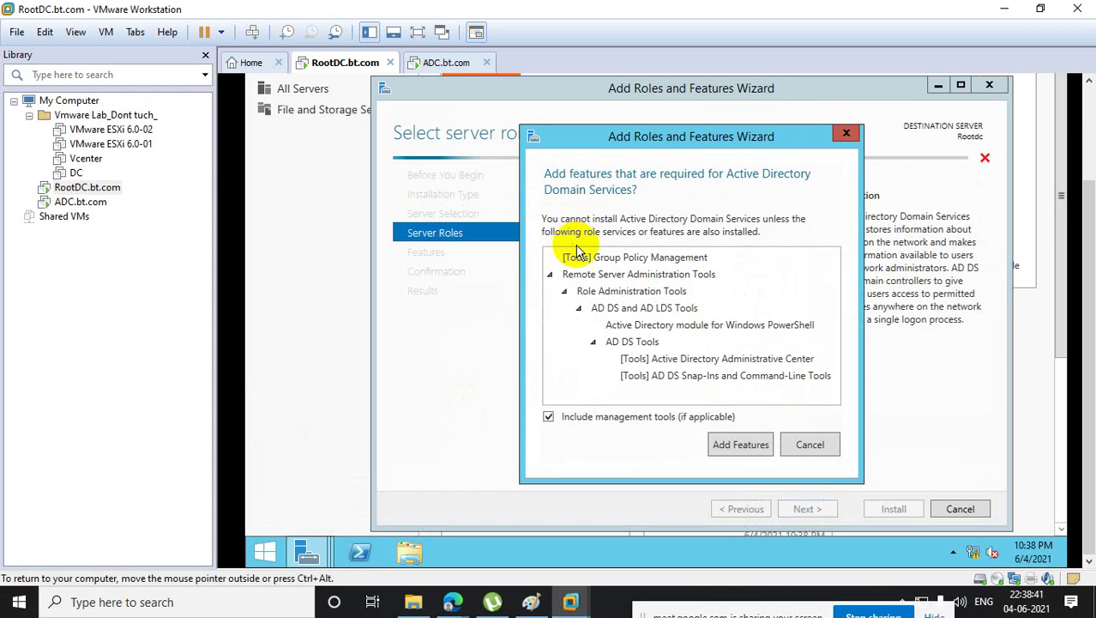
pyautogui.click(740, 444)
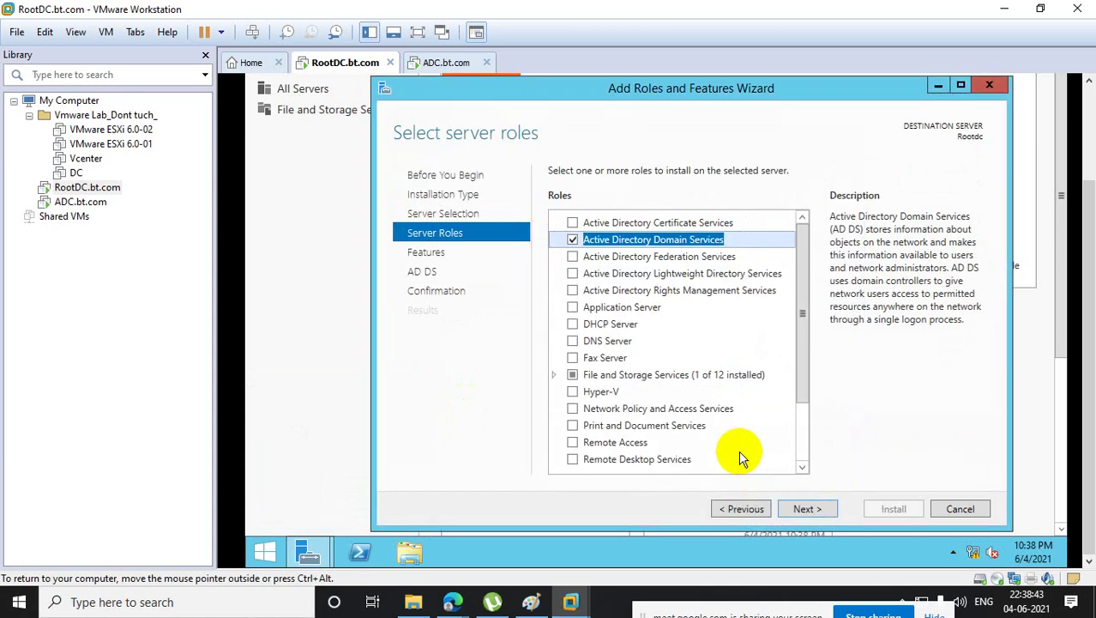
pyautogui.click(813, 514)
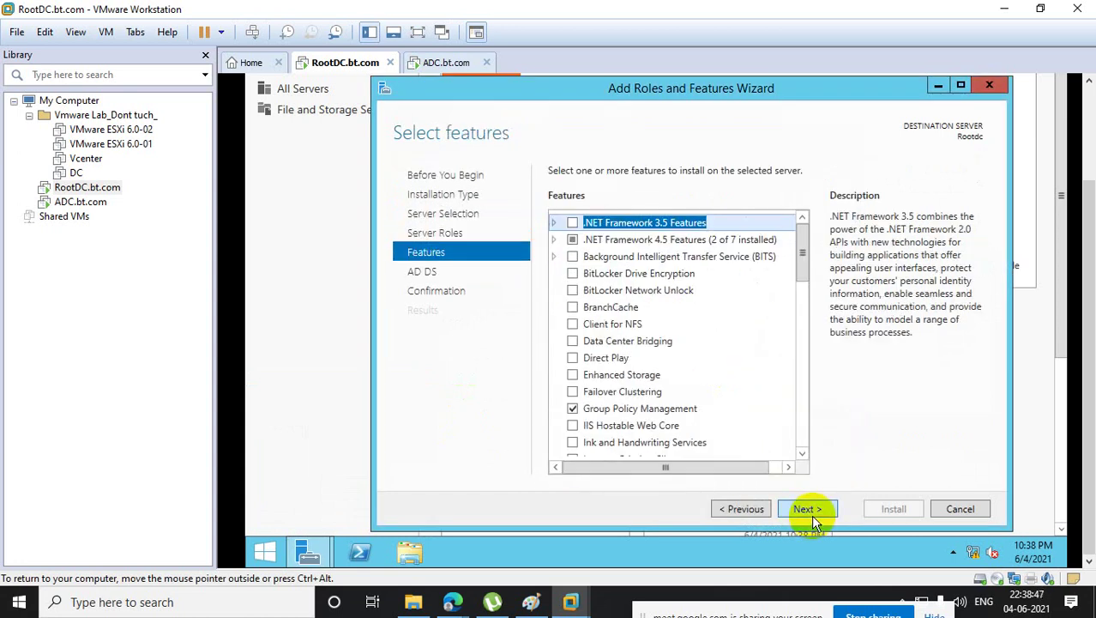
pyautogui.click(813, 515)
pyautogui.click(811, 515)
pyautogui.click(873, 508)
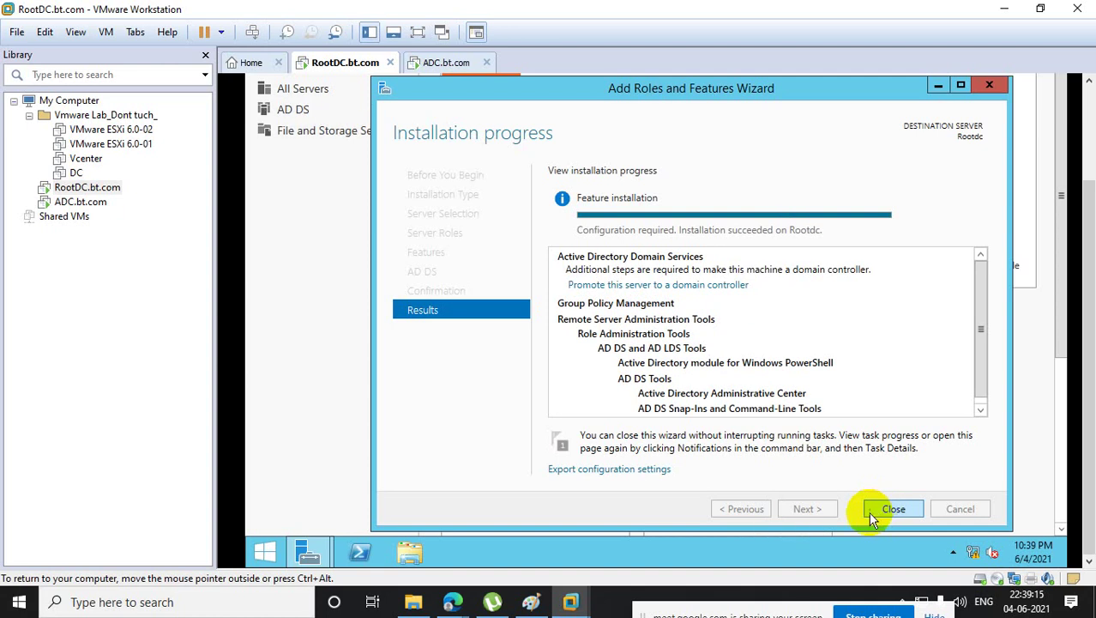
# - Close the finished role wizard and choose Promote this server to a domain controller from notifications
pyautogui.click(572, 603)
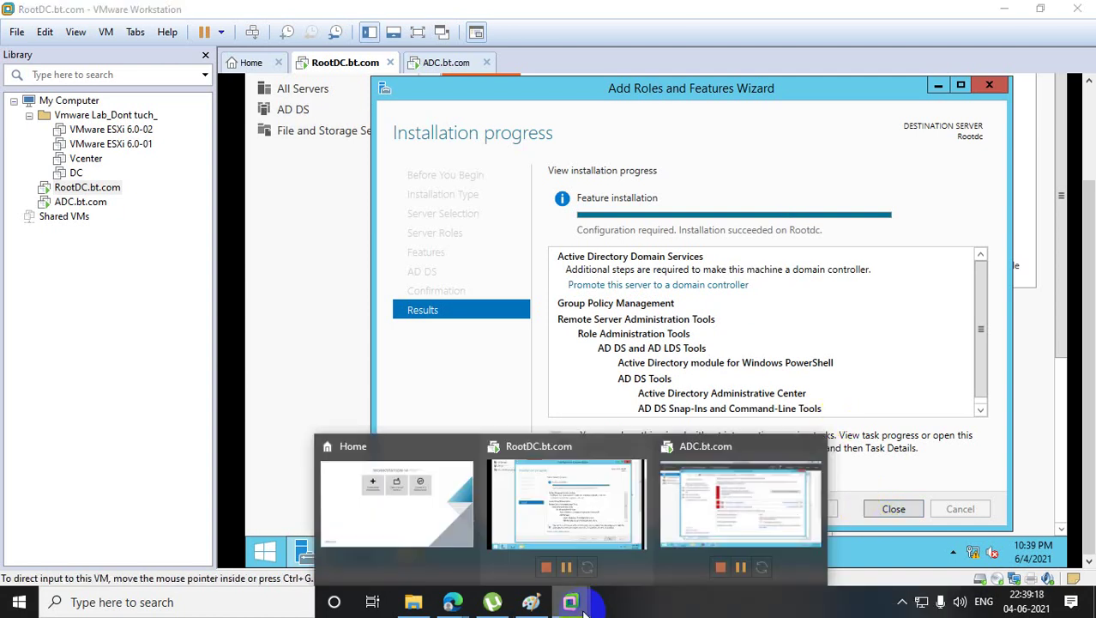
pyautogui.click(827, 240)
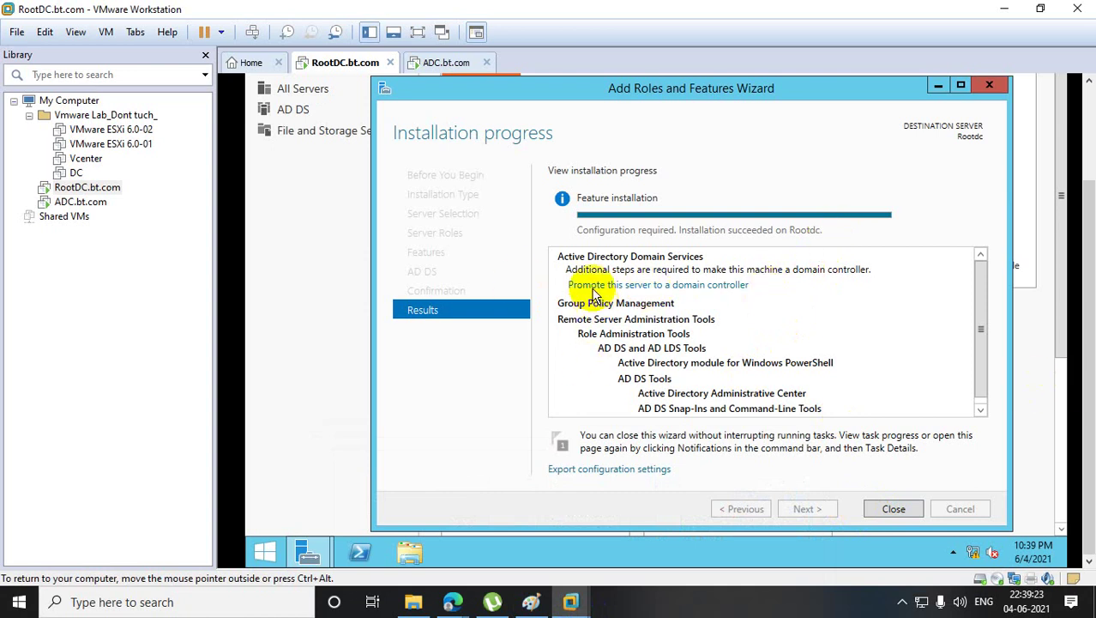
pyautogui.hotkey('ctrl', 'alt')
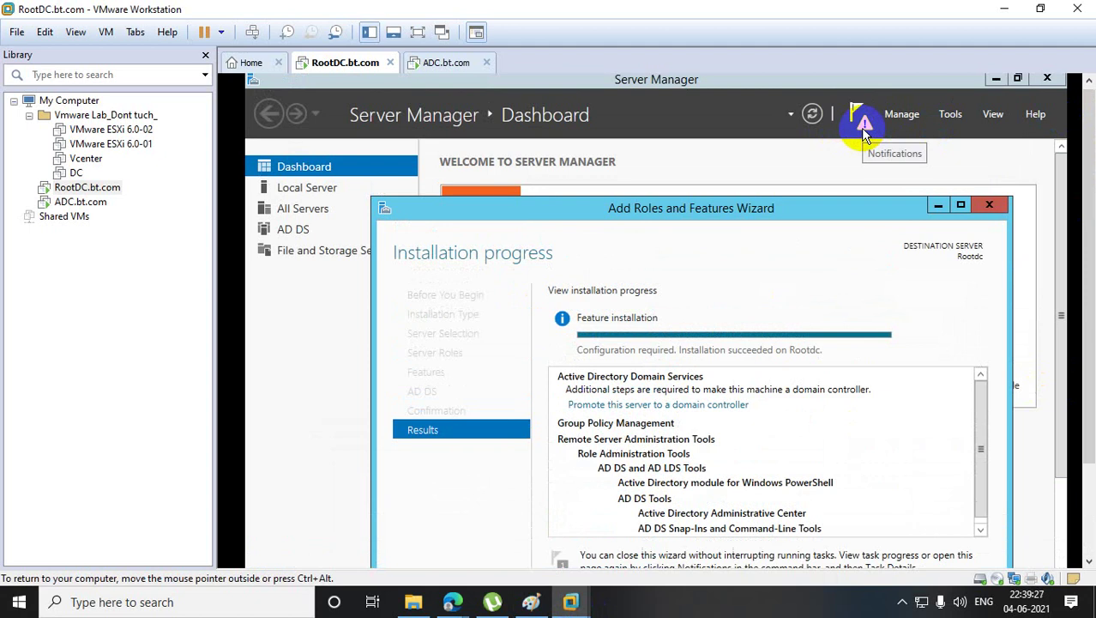
pyautogui.click(989, 204)
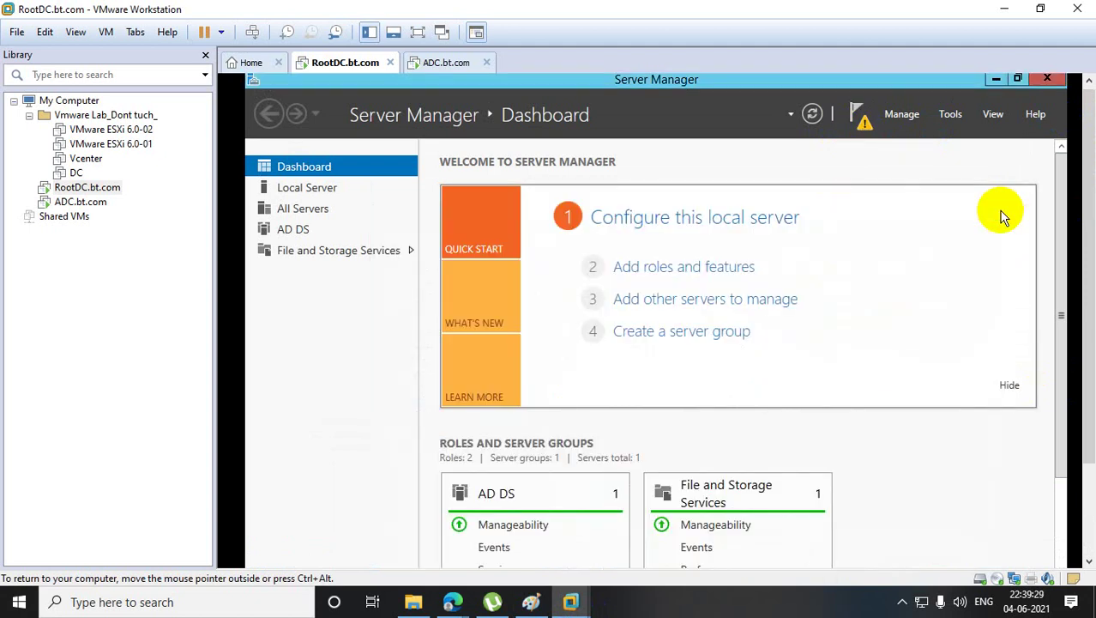
pyautogui.click(859, 115)
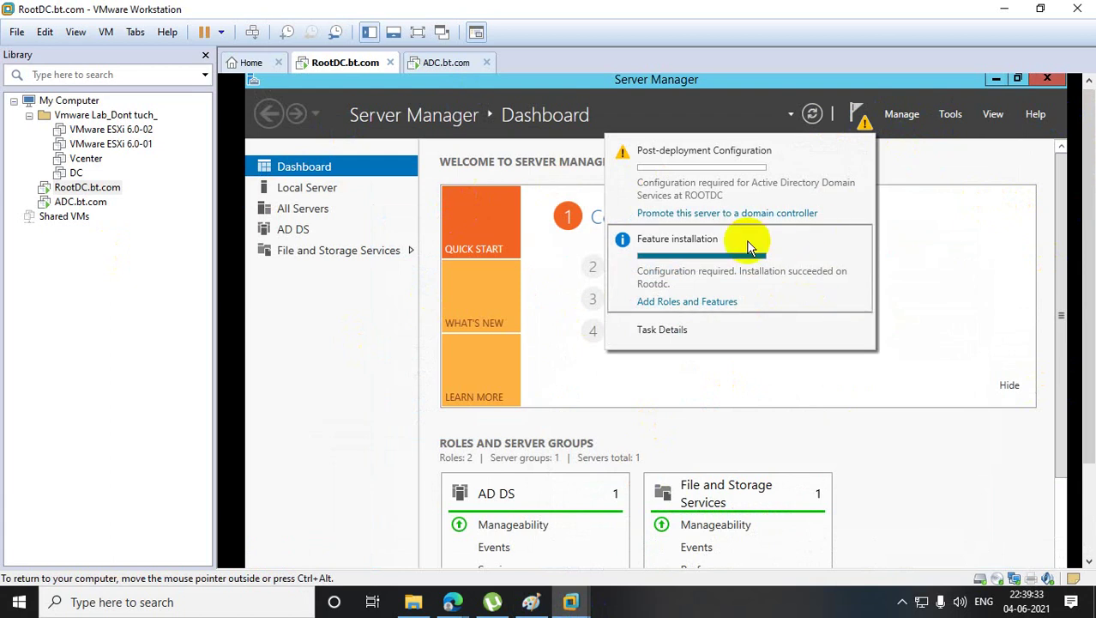
pyautogui.click(692, 213)
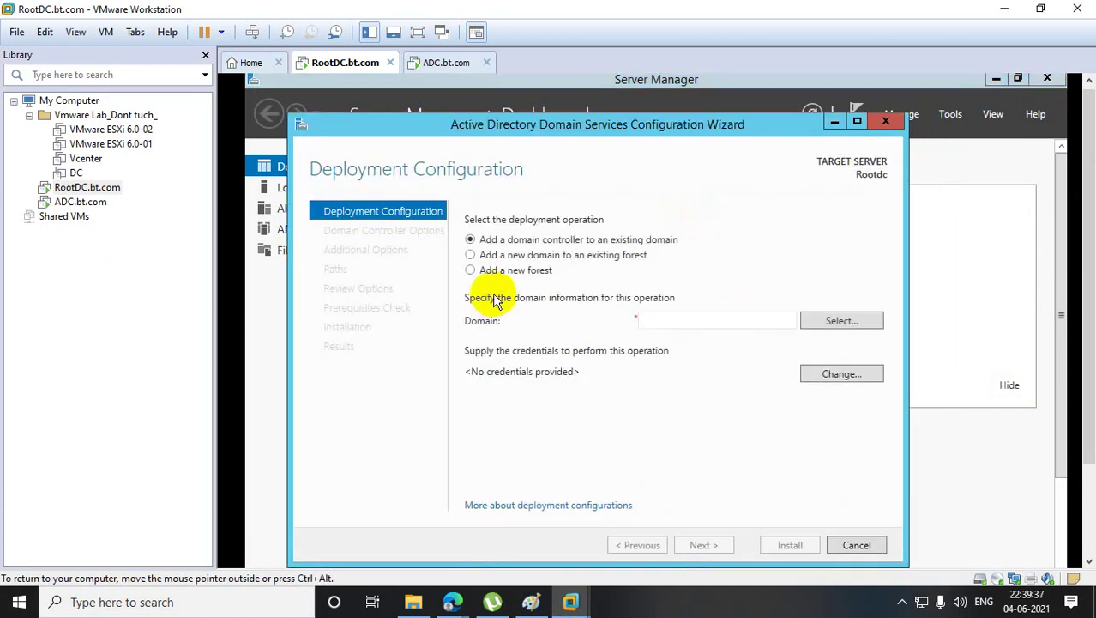
# - Choose to add a new forest with root domain name bt.com
pyautogui.click(479, 273)
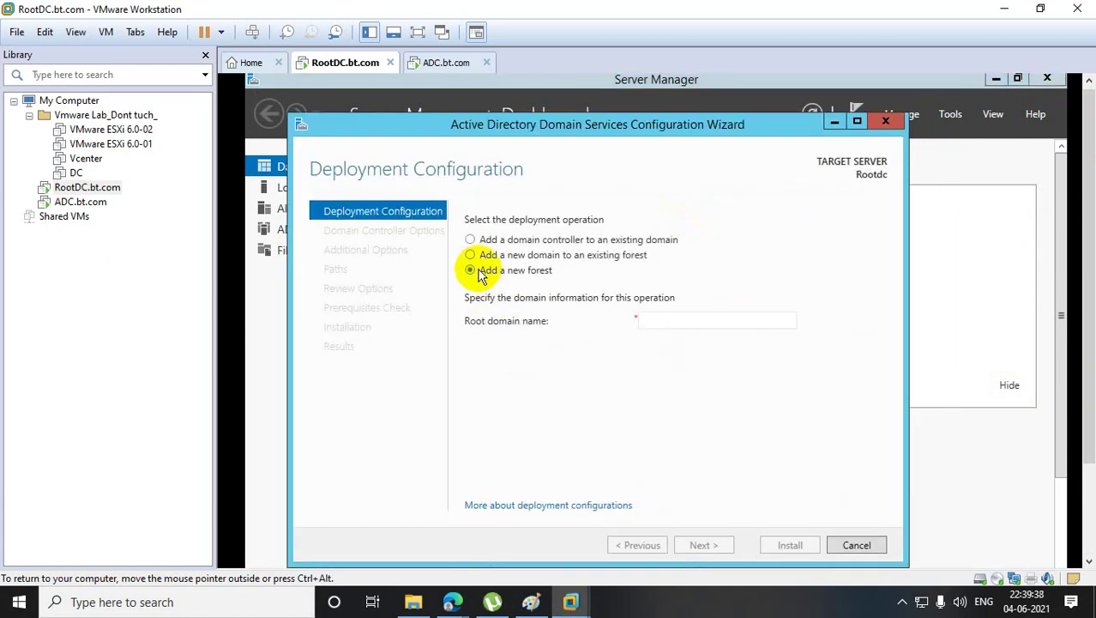
pyautogui.click(659, 318)
pyautogui.write('bt')
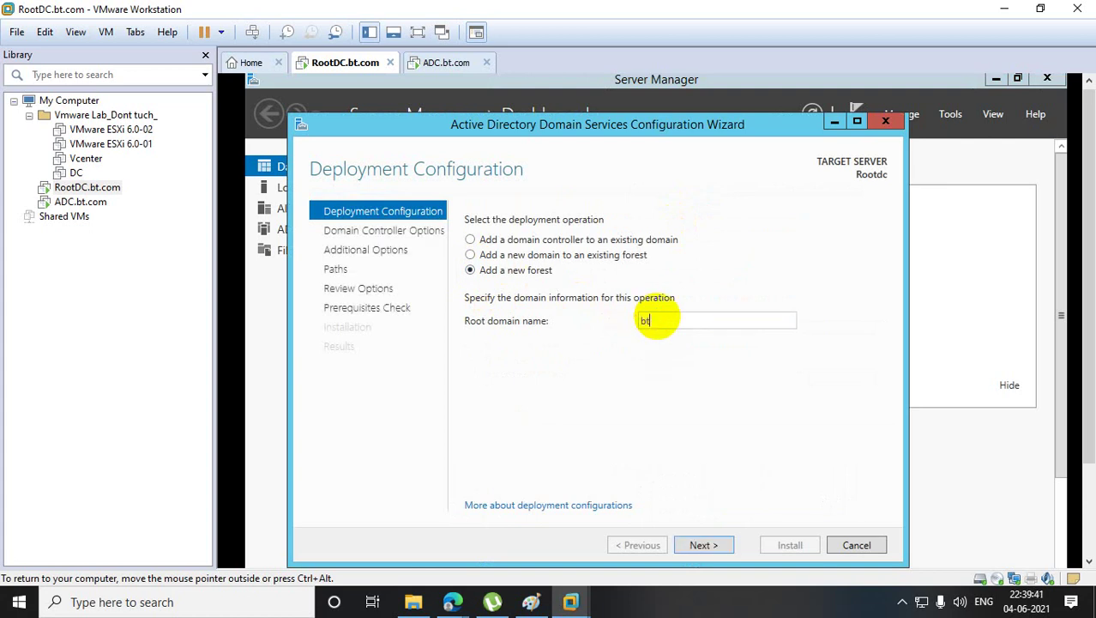
pyautogui.write('.com')
pyautogui.click(725, 544)
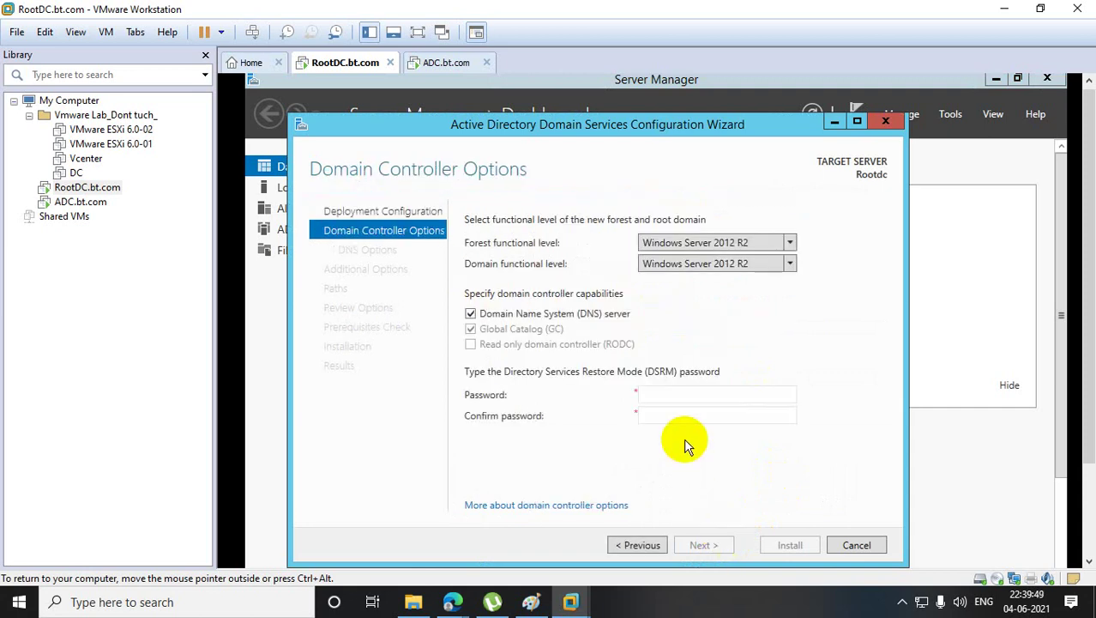
# - Enter and confirm the DSRM password, then advance through the remaining pages to the prerequisites check
pyautogui.click(669, 394)
pyautogui.write('Admin@123')
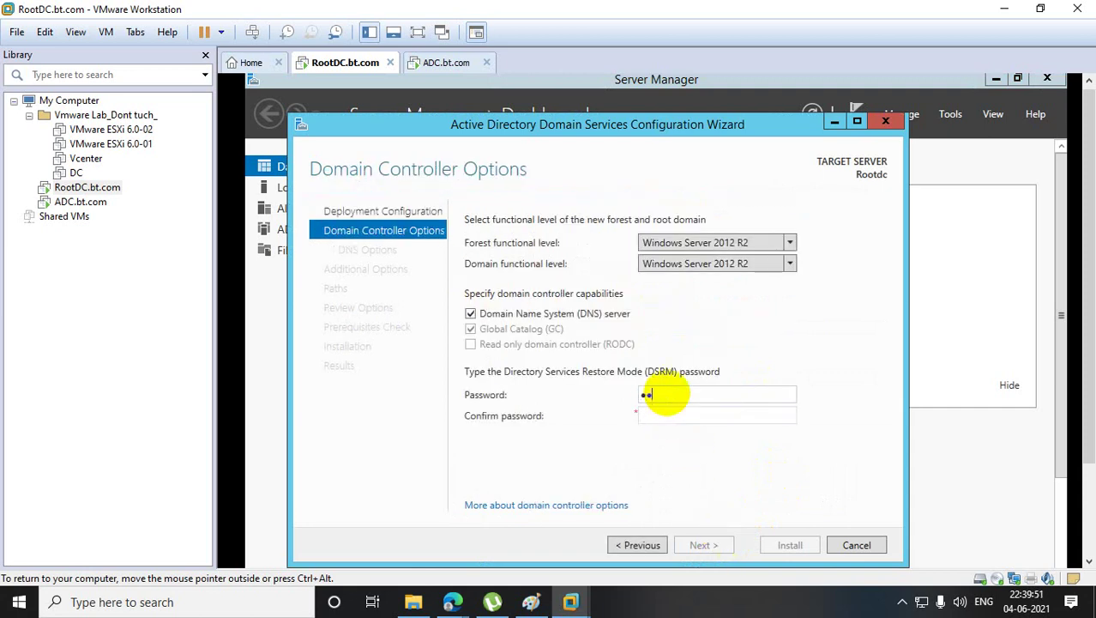
pyautogui.write('456')
pyautogui.press('Tab')
pyautogui.write('Admin@1234')
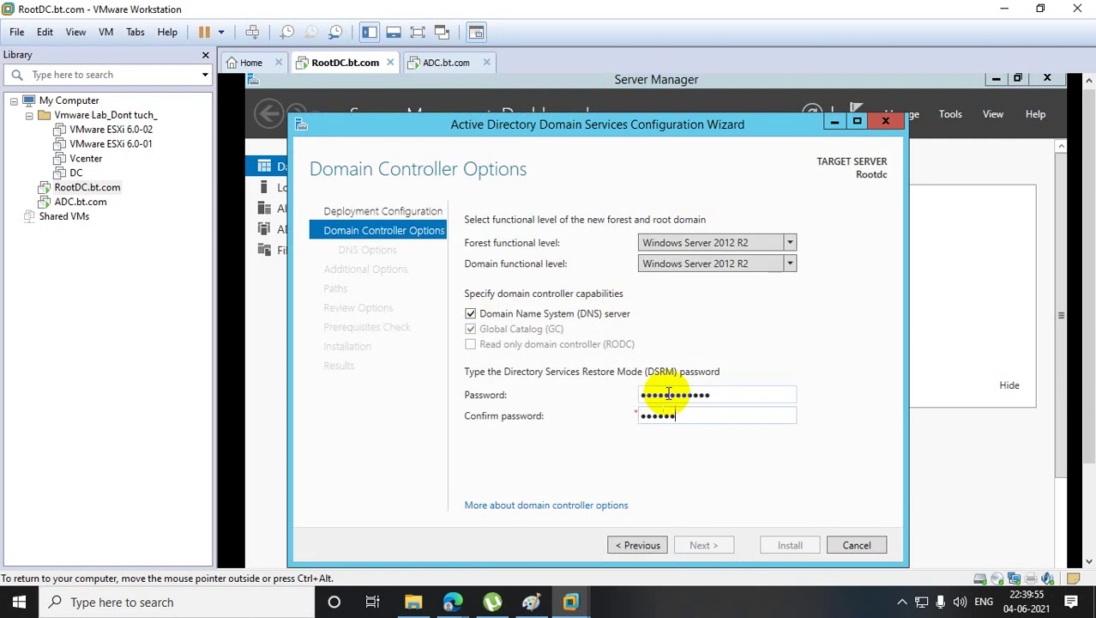
pyautogui.write('56')
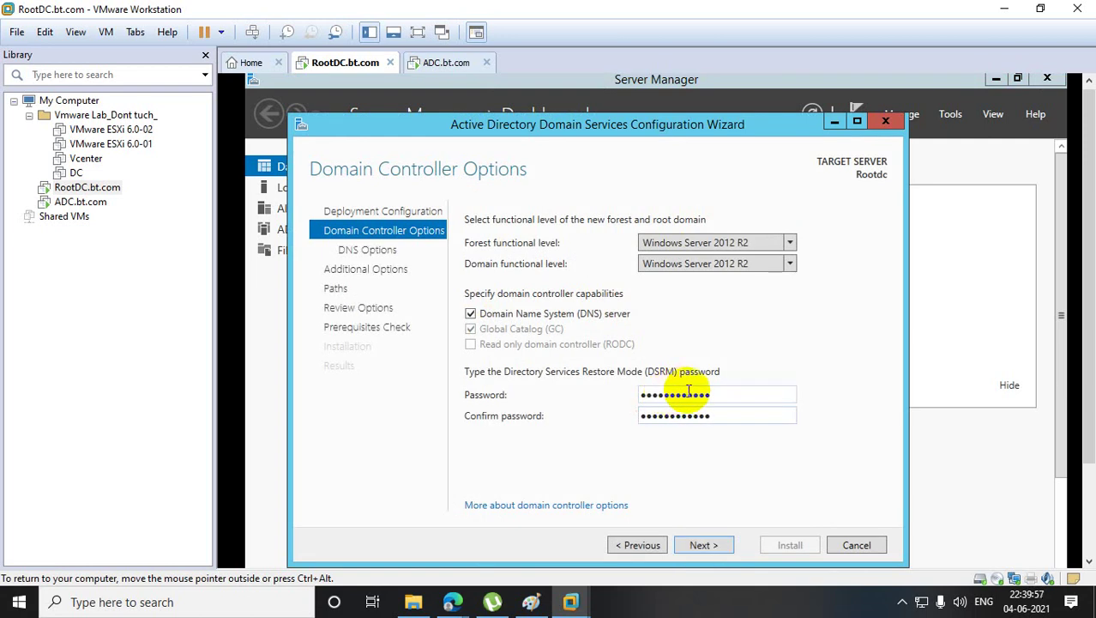
pyautogui.click(702, 546)
pyautogui.click(717, 546)
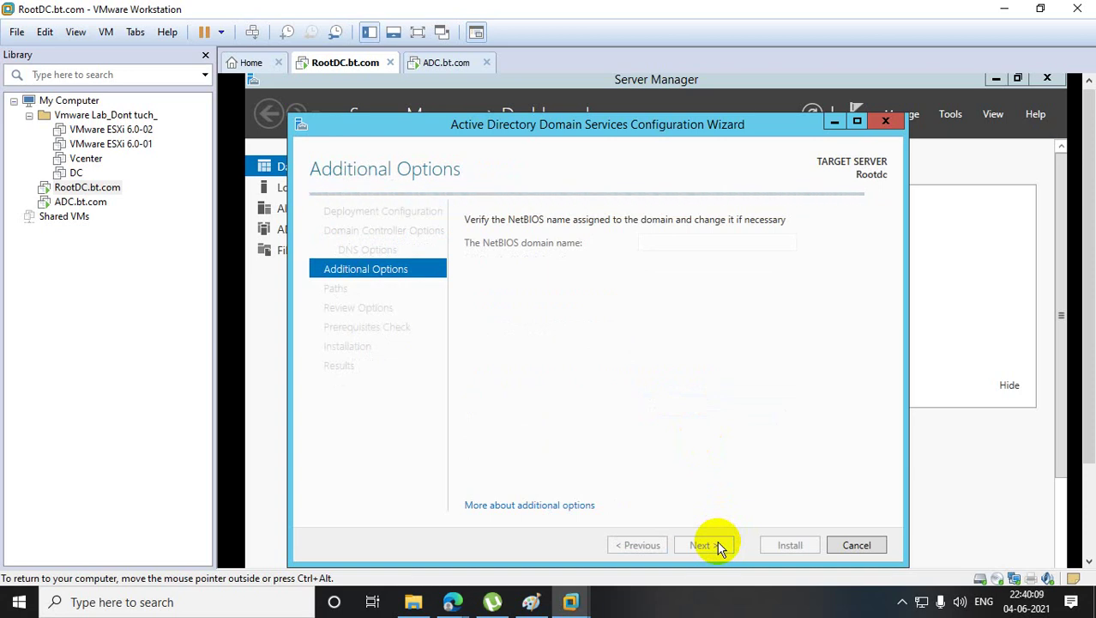
pyautogui.click(717, 545)
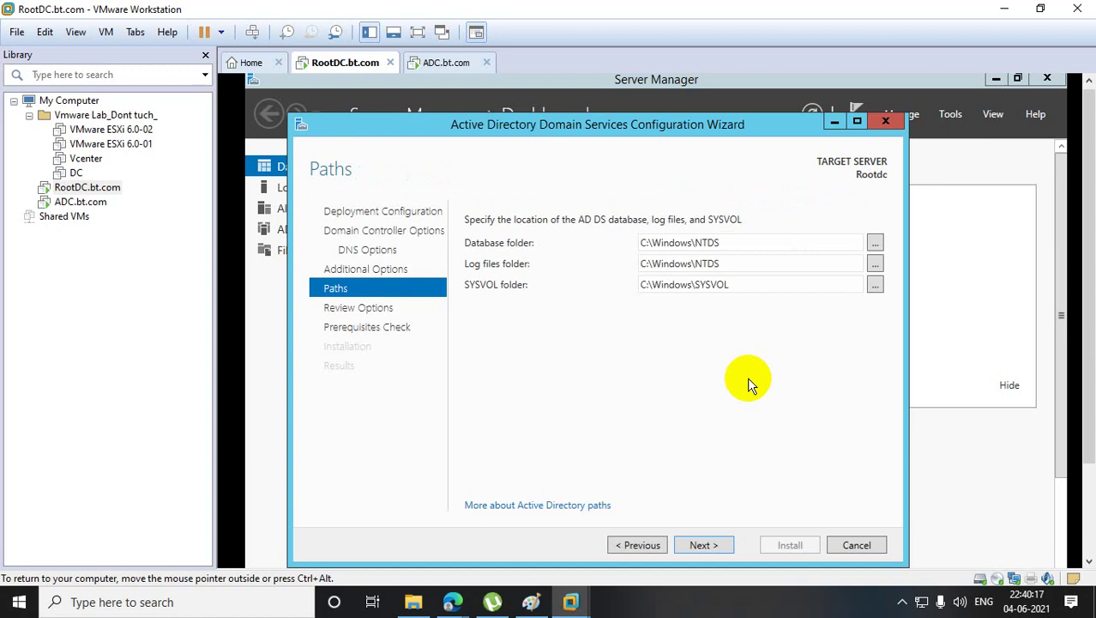
pyautogui.click(715, 545)
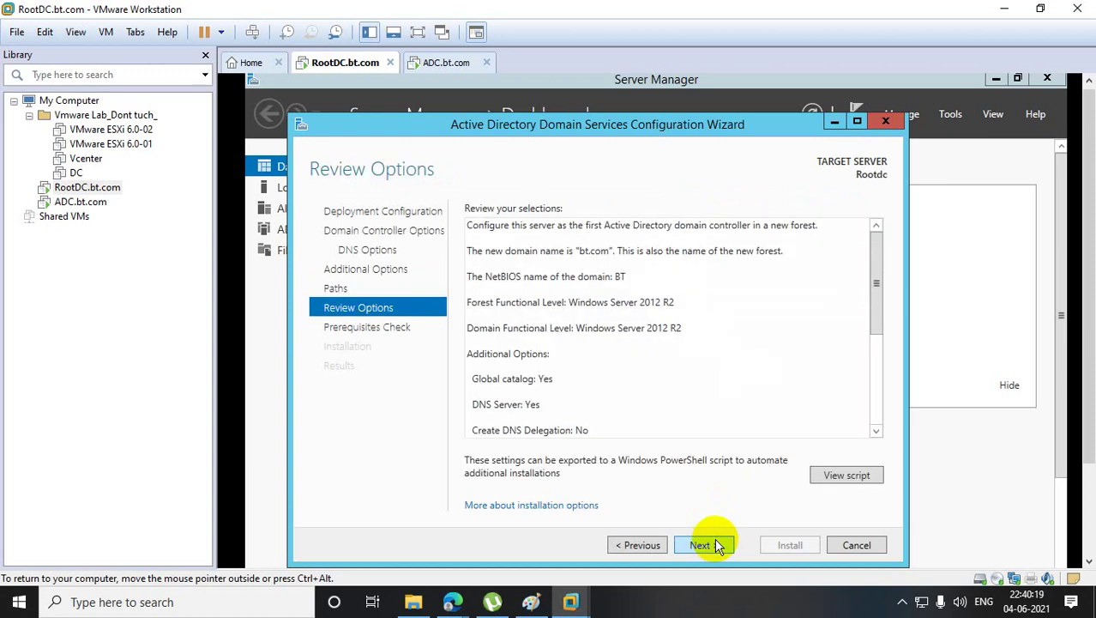
pyautogui.click(708, 544)
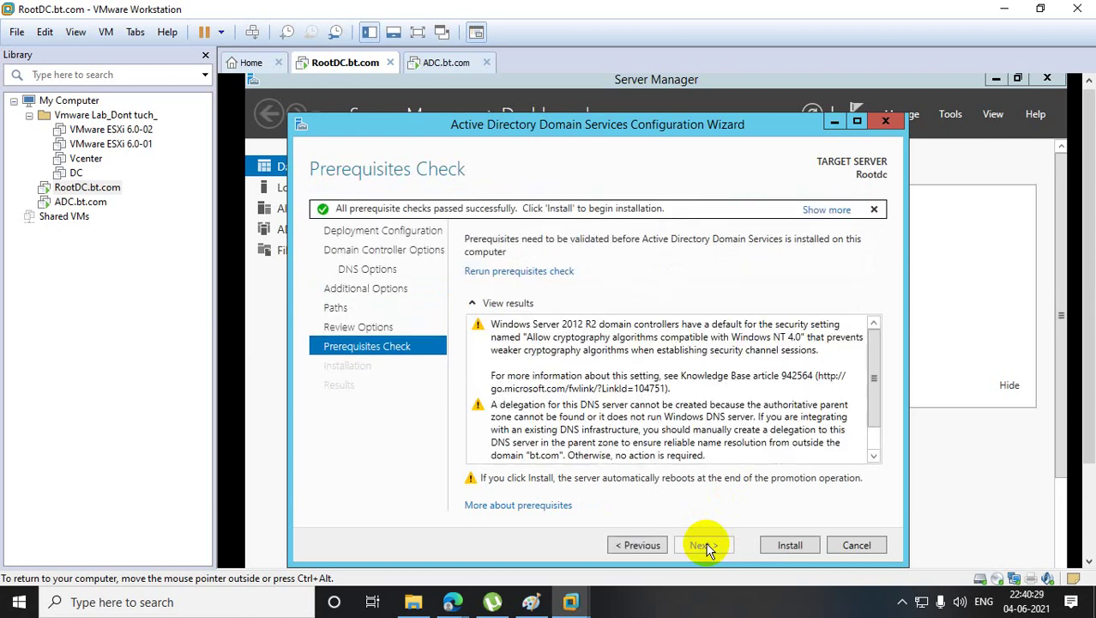
# - Install AD DS from the Prerequisites Check page to promote Rootdc for bt.com
pyautogui.click(791, 546)
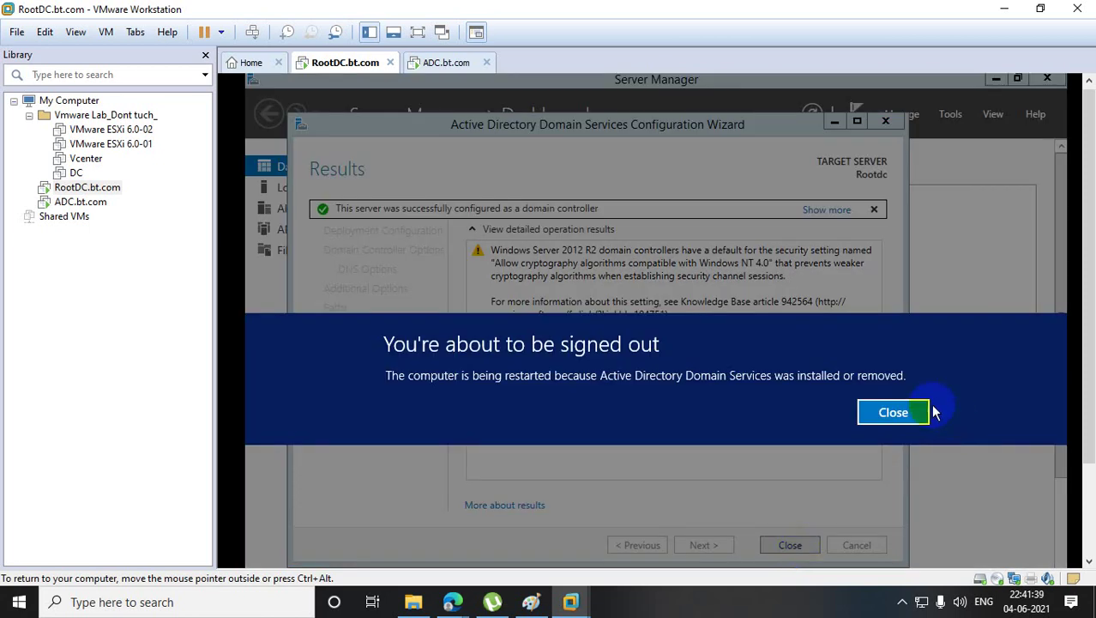
# - Dismiss the sign-out notice and wizard results so RootDC restarts, releasing input from the VM
pyautogui.click(931, 410)
pyautogui.click(804, 545)
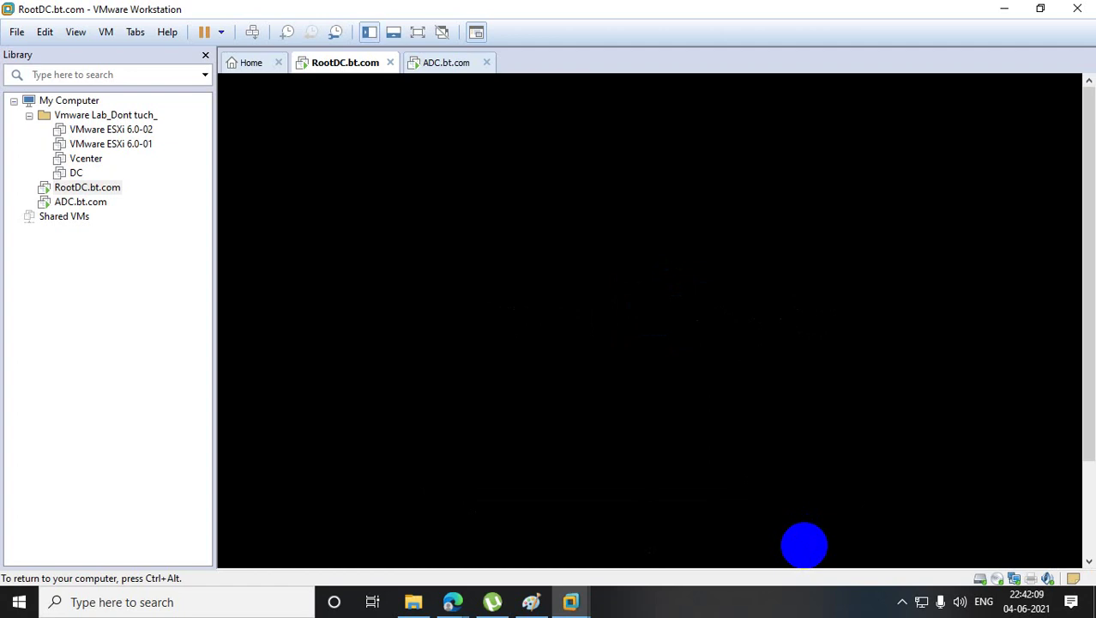
pyautogui.hotkey('ctrl', 'alt')
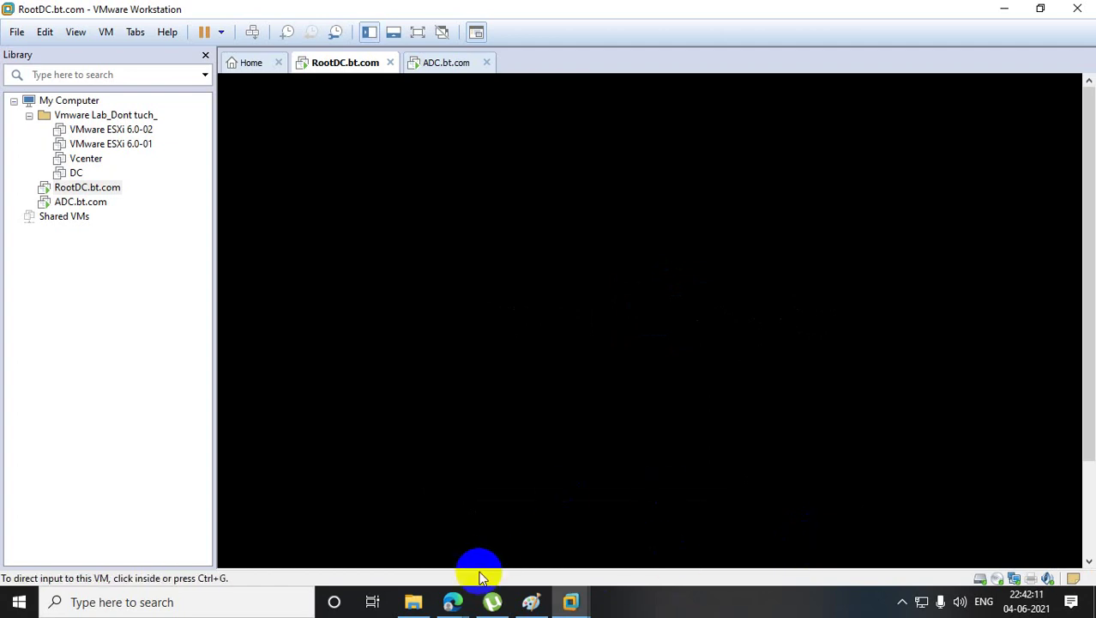
# - Minimise the video call window and dismiss the presenting notification
pyautogui.moveTo(453, 601)
pyautogui.click(380, 514)
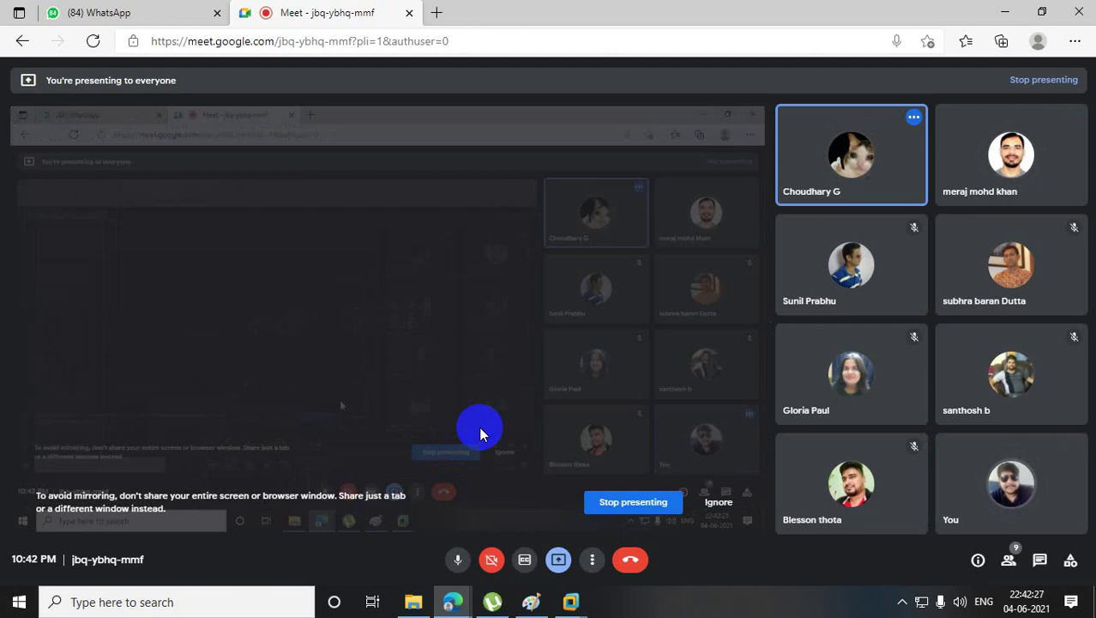
pyautogui.click(1009, 14)
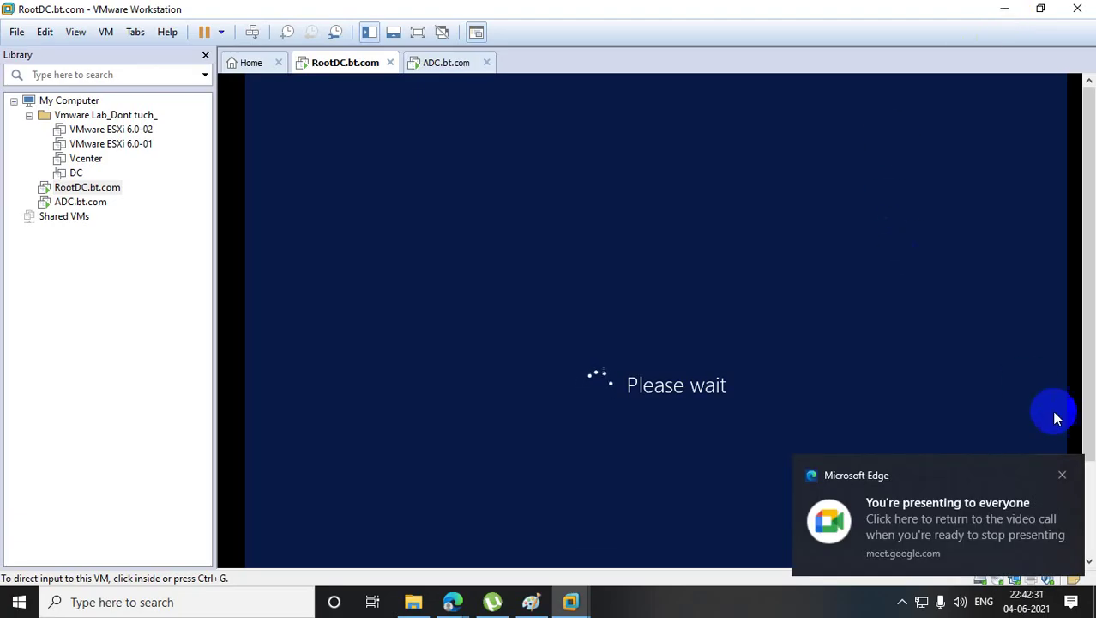
pyautogui.click(1062, 474)
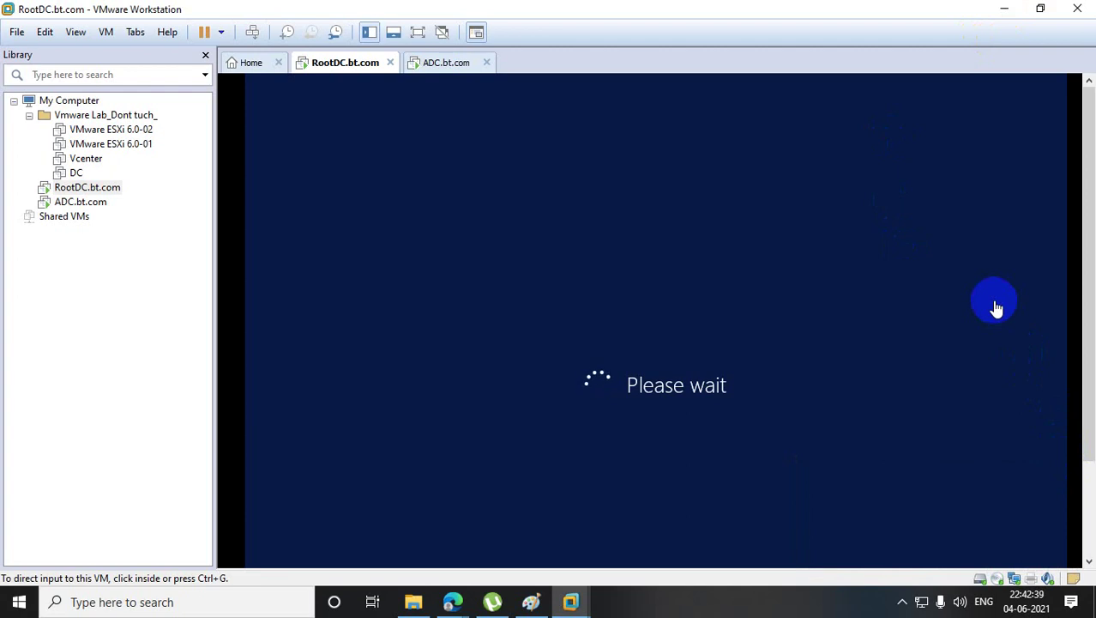
# - Check the SERVER TECHNOLOGY group chat in WhatsApp Web, then minimise Edge back to VMware
pyautogui.moveTo(453, 603)
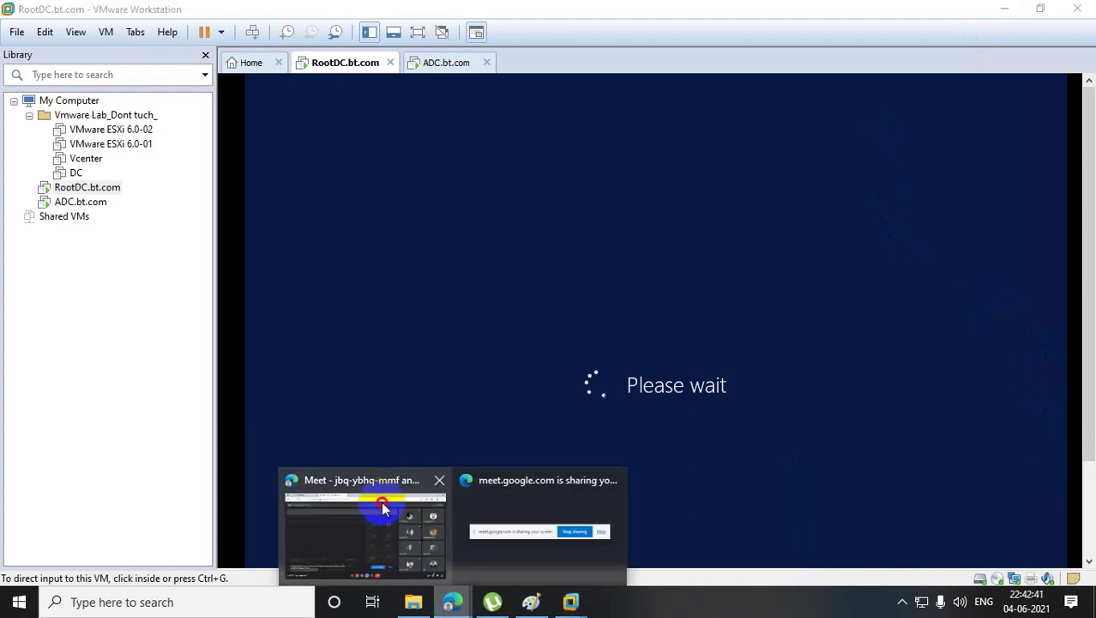
pyautogui.click(451, 508)
pyautogui.click(120, 17)
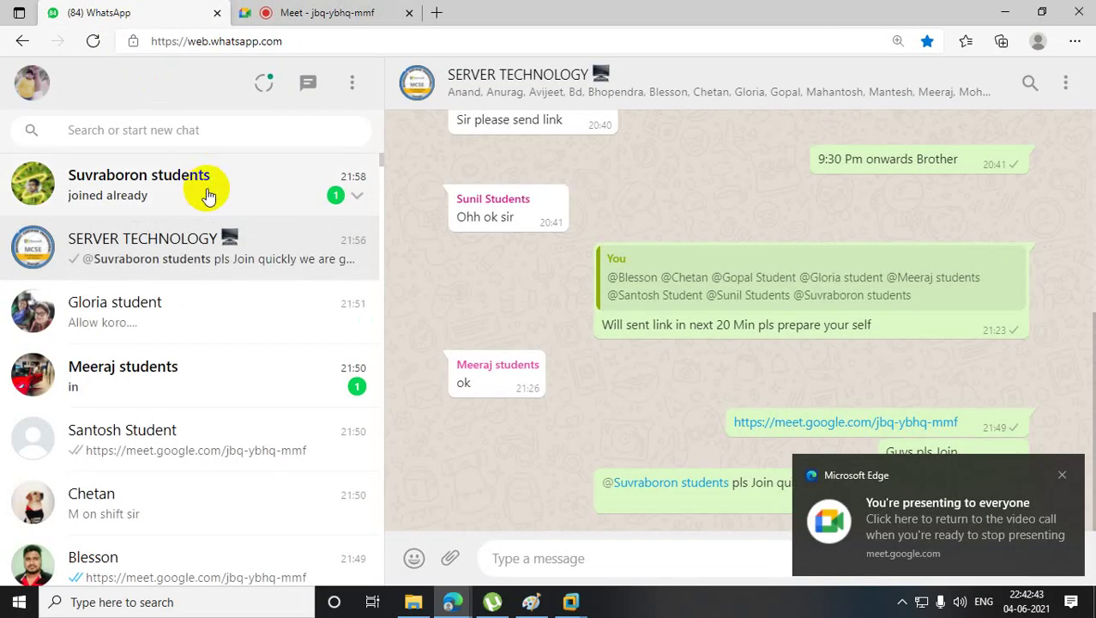
pyautogui.click(210, 189)
pyautogui.click(212, 242)
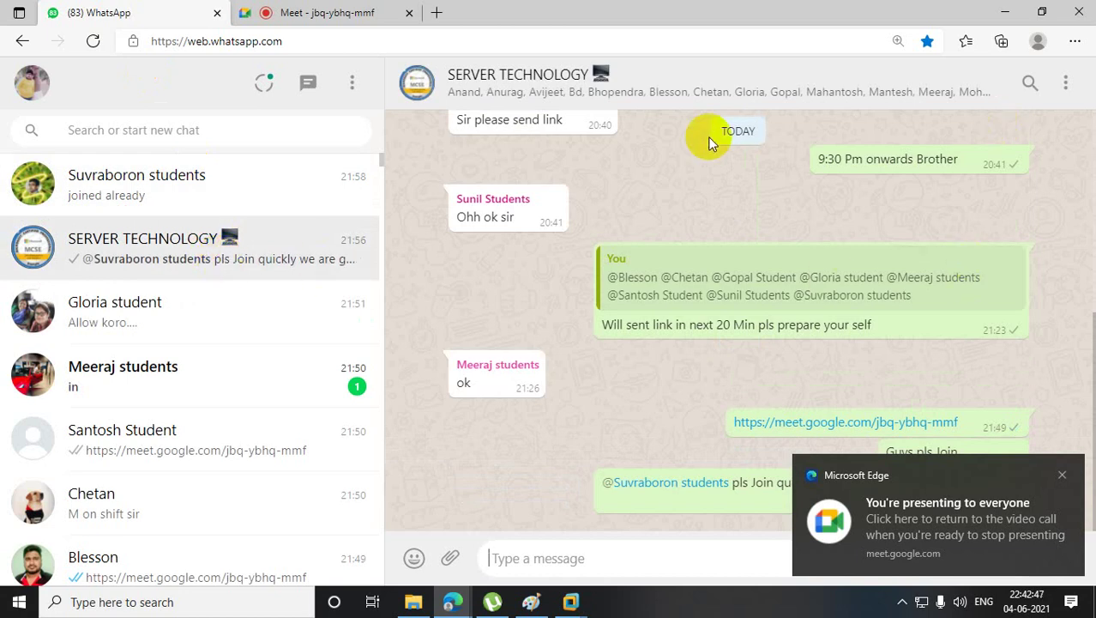
pyautogui.click(1004, 10)
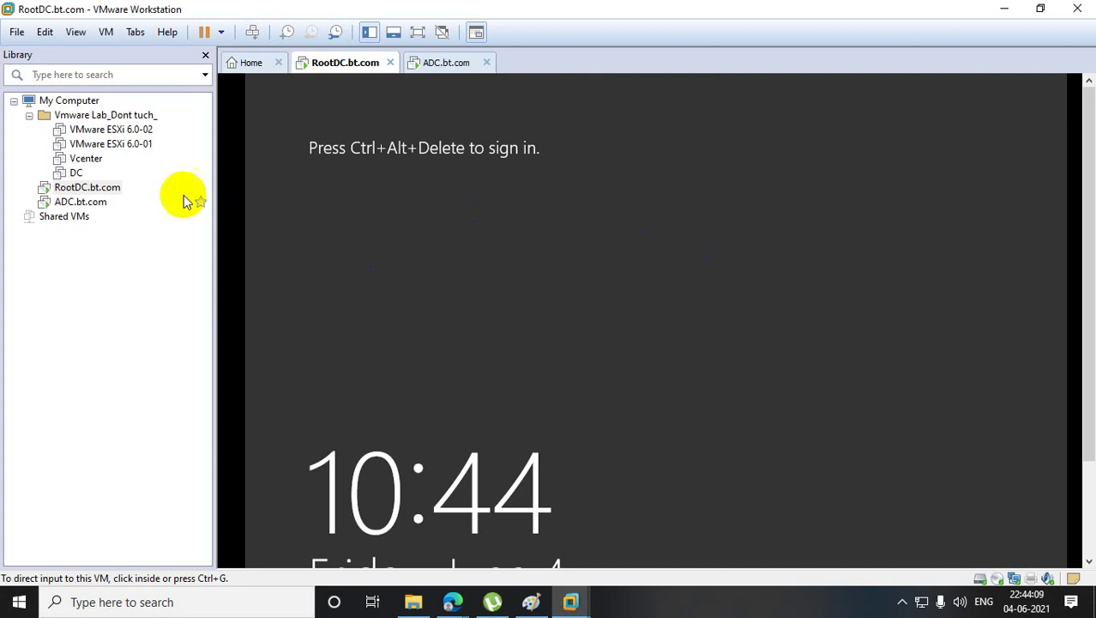
# - Sign in to RootDC as administrator with the account password
pyautogui.rightClick(86, 187)
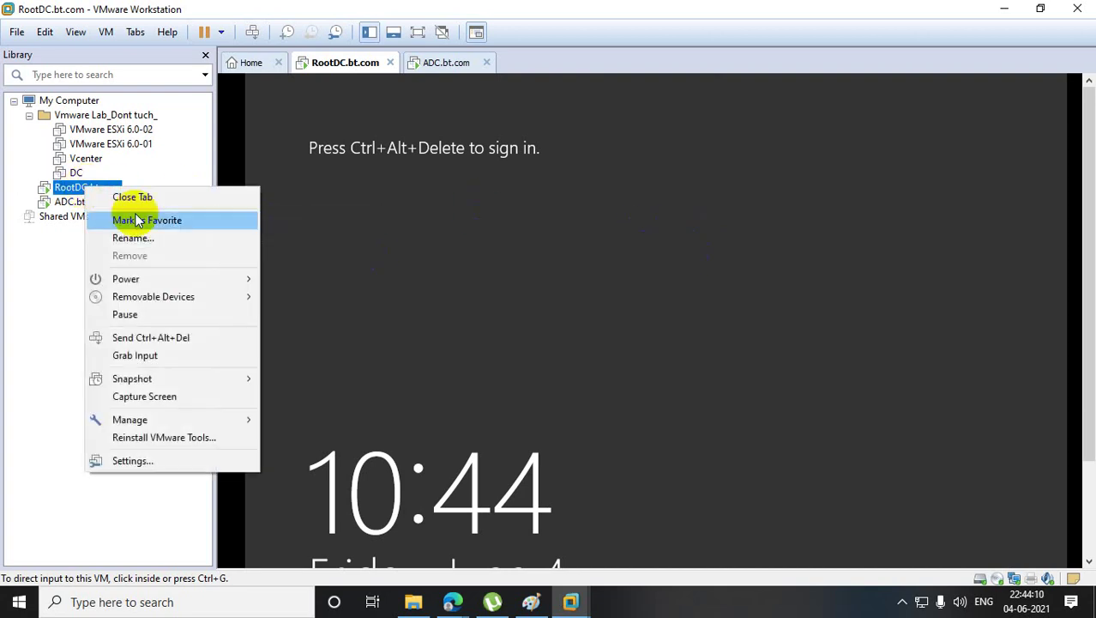
pyautogui.click(232, 341)
pyautogui.click(710, 272)
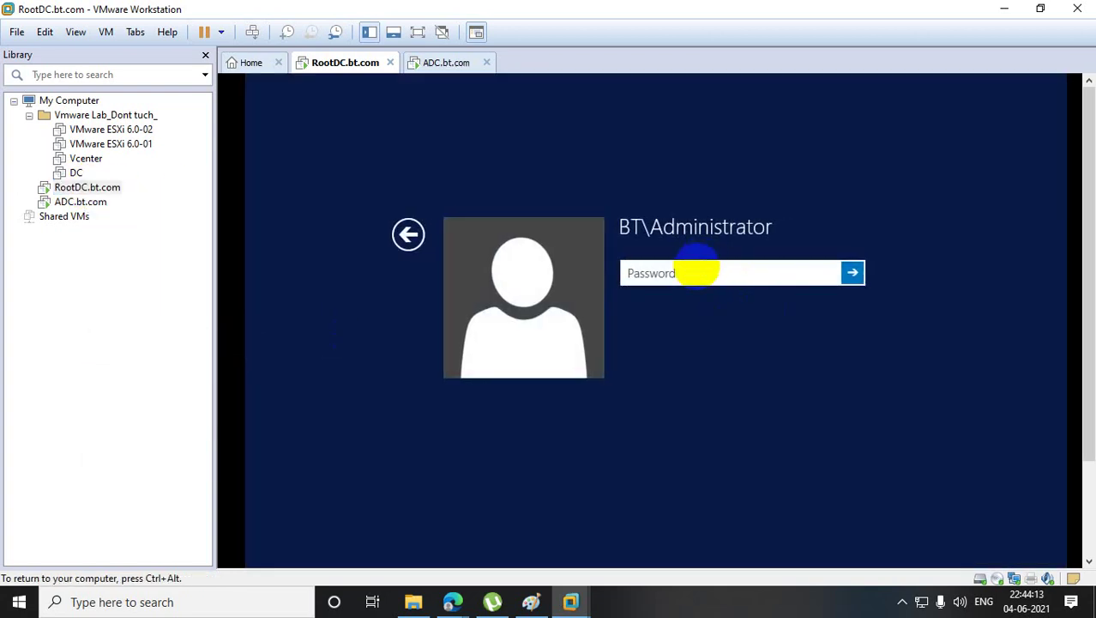
pyautogui.click(633, 275)
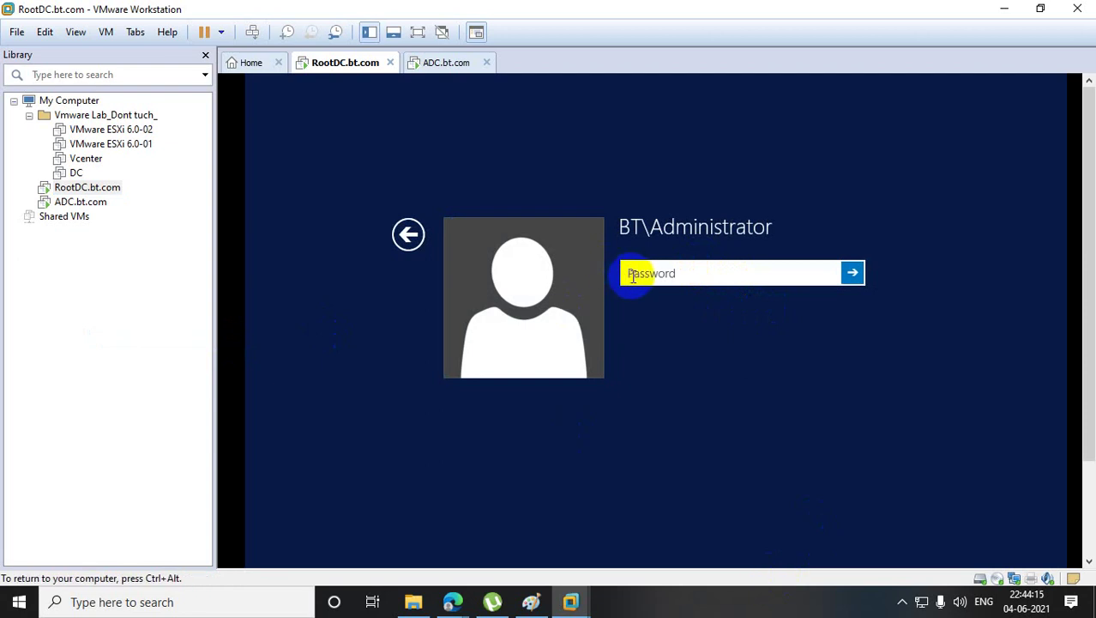
pyautogui.write('******')
pyautogui.press('BackSpace')
pyautogui.press('BackSpace')
pyautogui.press('BackSpace')
pyautogui.press('BackSpace')
pyautogui.press('BackSpace')
pyautogui.press('BackSpace')
pyautogui.write('*************')
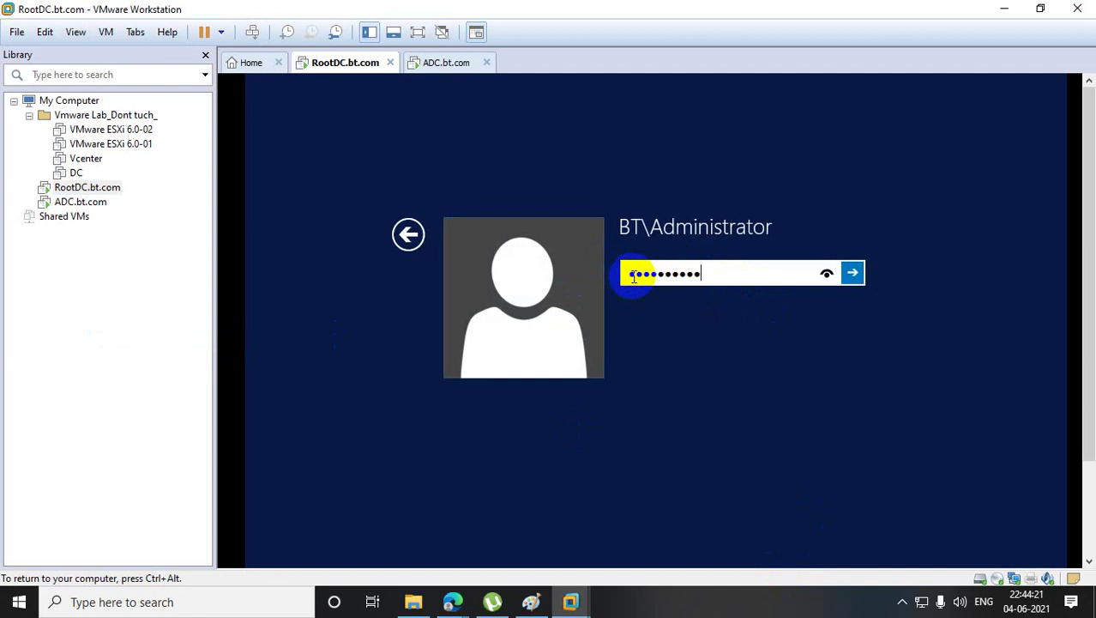
pyautogui.press('Return')
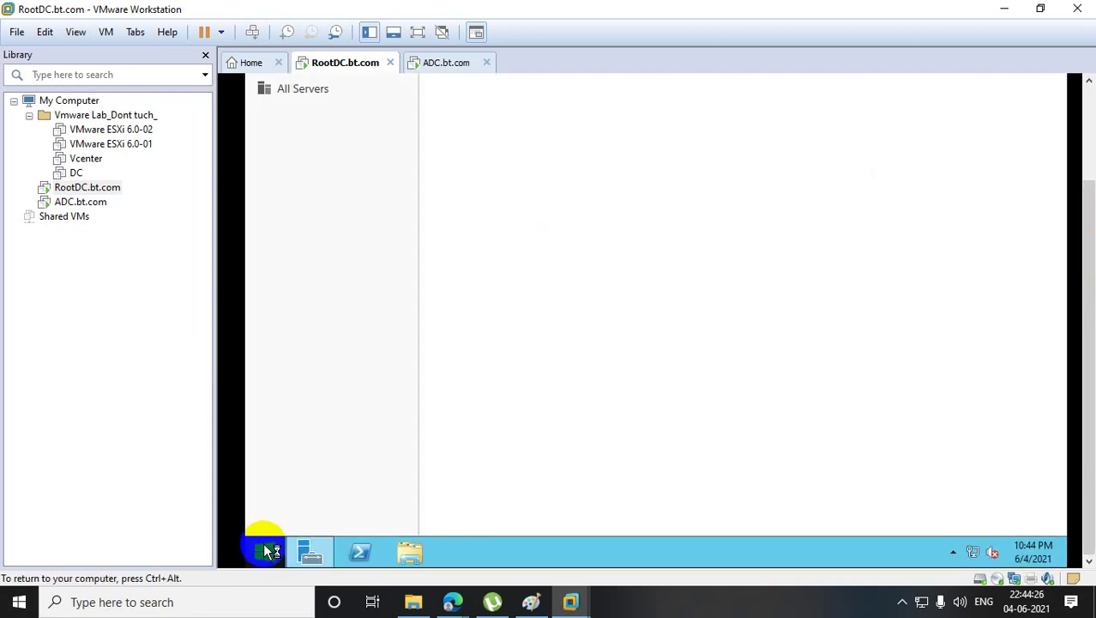
# - Launch Active Directory Users and Computers by running dsa.msc
pyautogui.rightClick(264, 542)
pyautogui.click(335, 496)
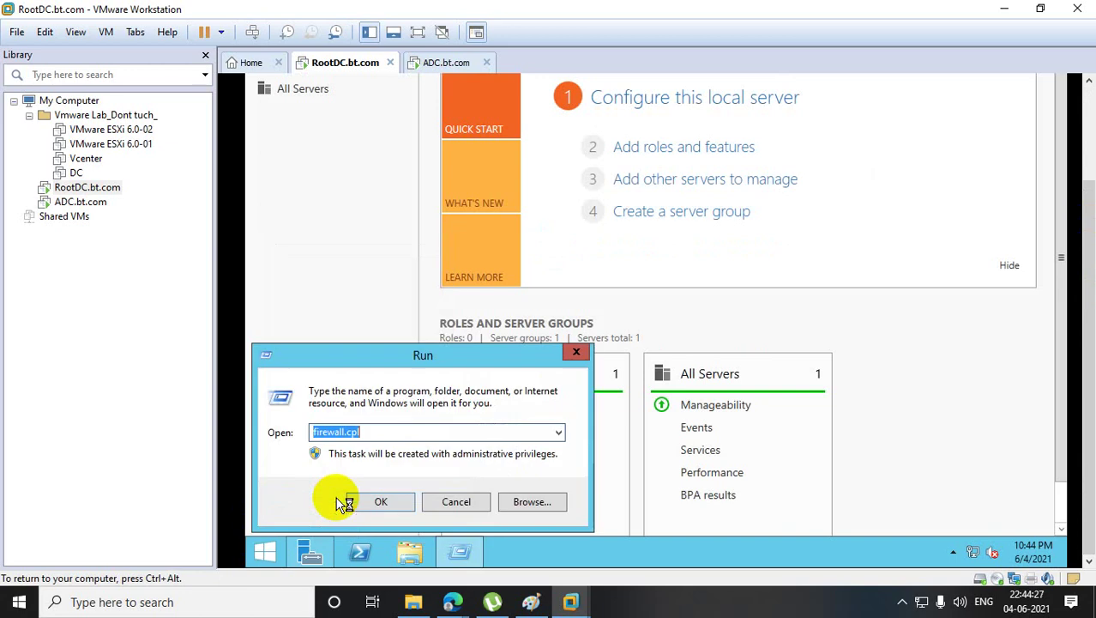
pyautogui.write('dsa.msc')
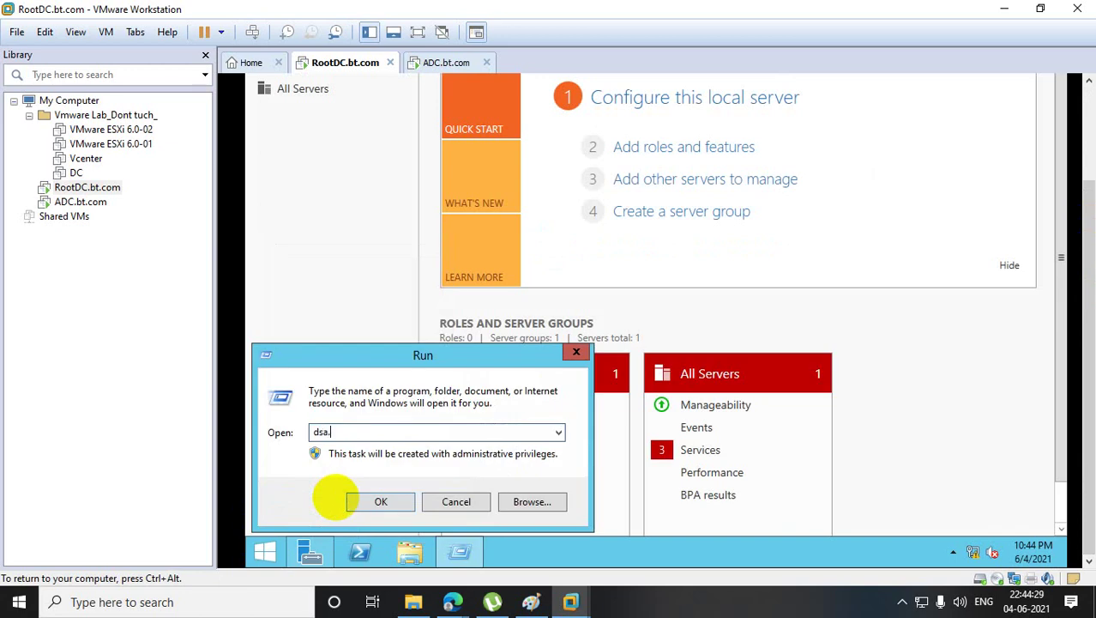
pyautogui.press('Return')
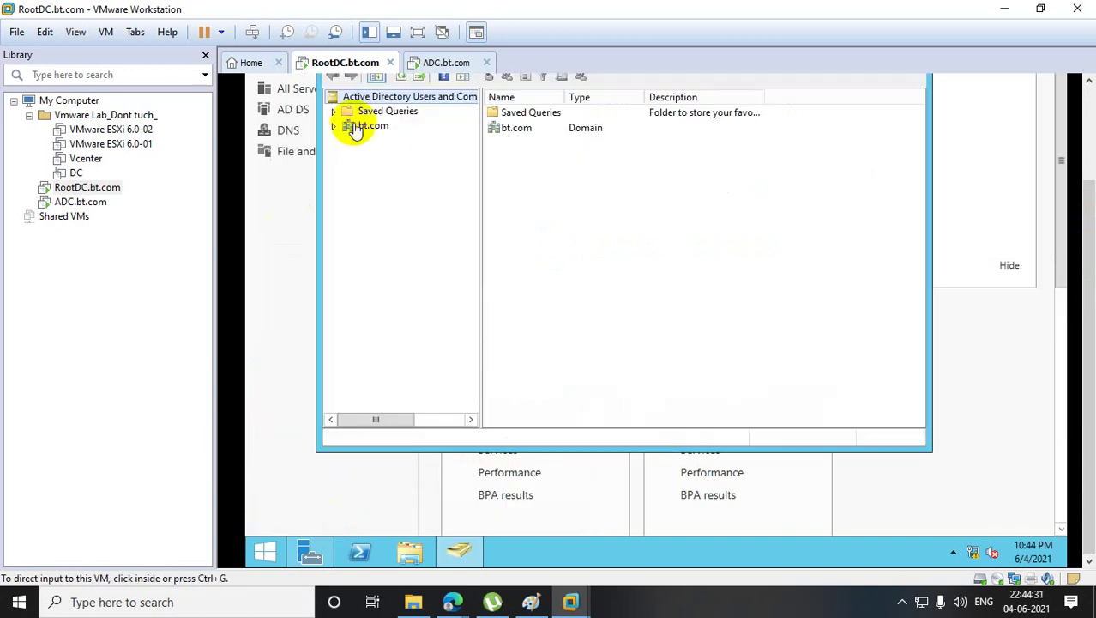
# - Expand bt.com, select the Users container and bring up its New submenu
pyautogui.click(373, 126)
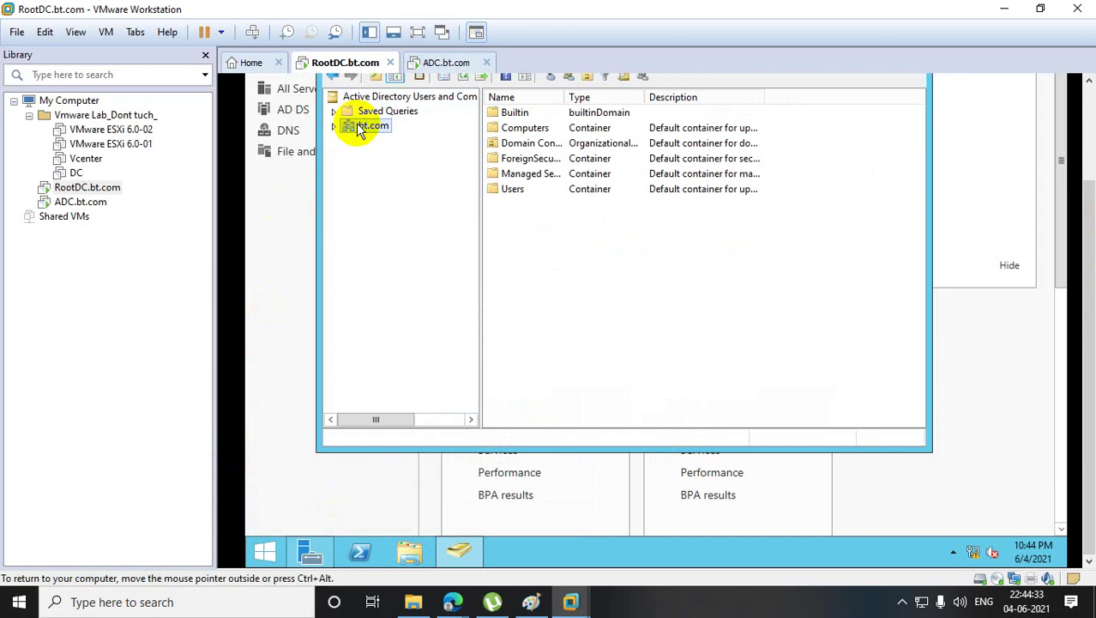
pyautogui.doubleClick(354, 127)
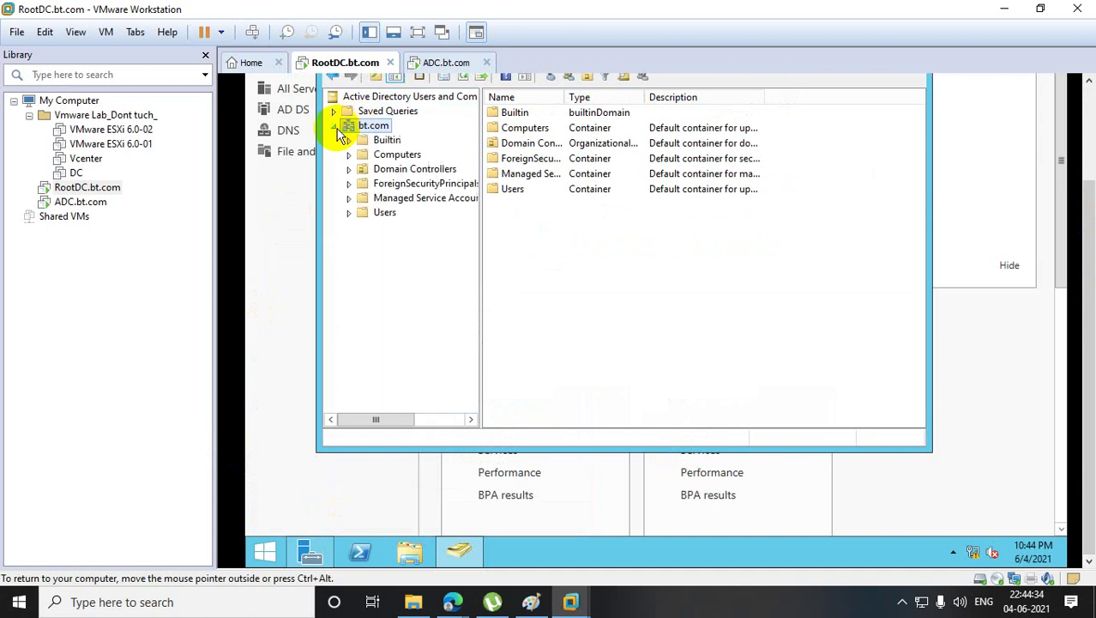
pyautogui.click(384, 220)
pyautogui.rightClick(382, 217)
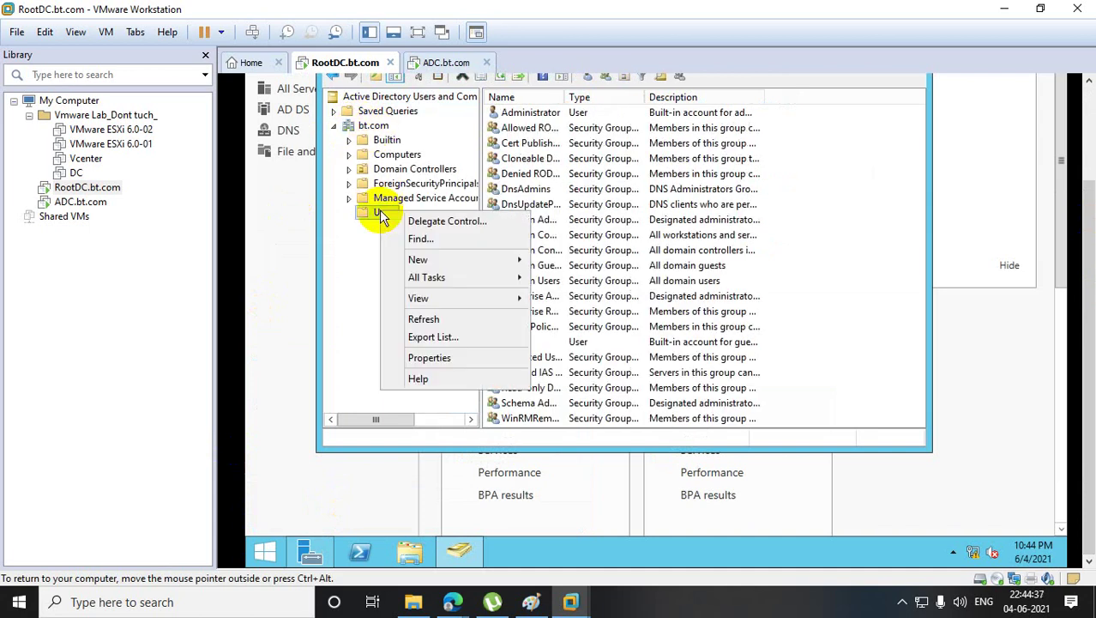
pyautogui.moveTo(469, 260)
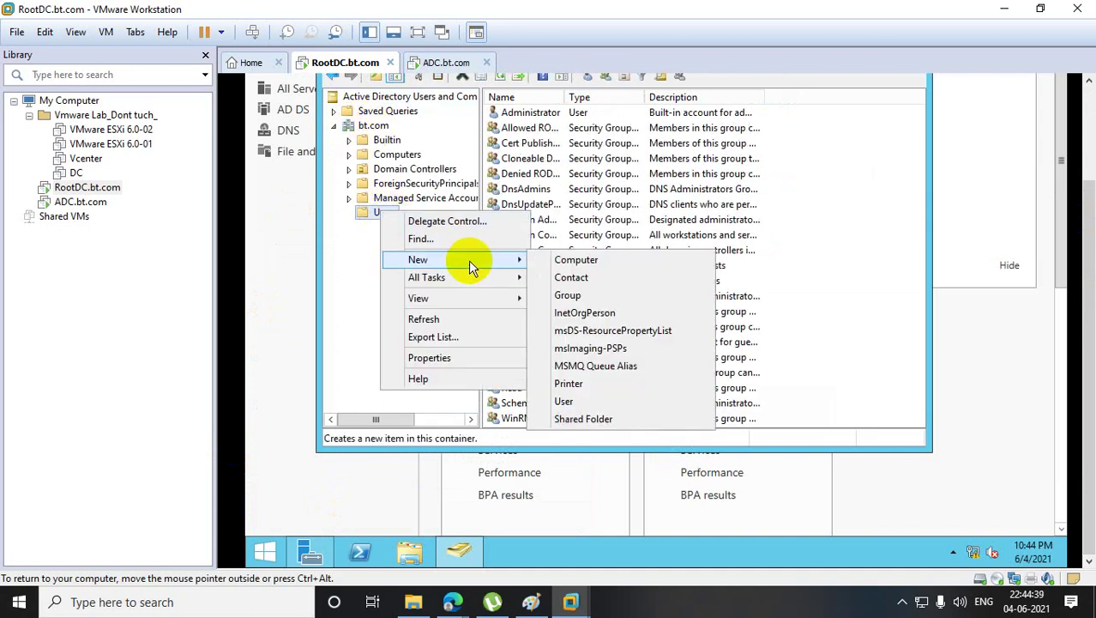
# - Start a new user with first name 'Sidd' and logon name 'sidd'
pyautogui.click(588, 403)
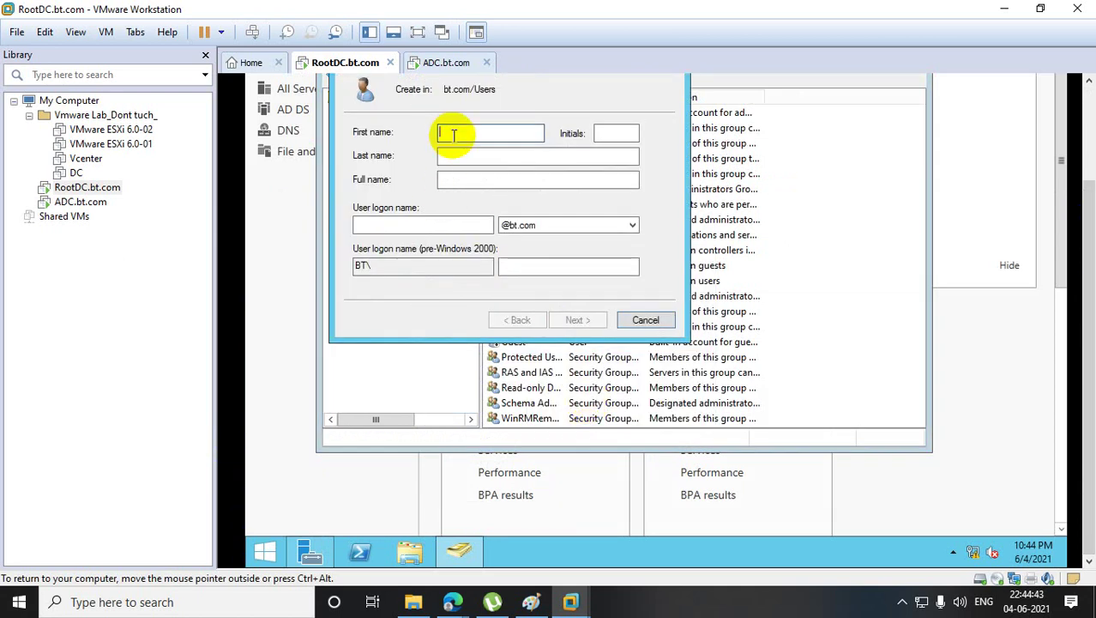
pyautogui.write('Sidd')
pyautogui.press('Tab')
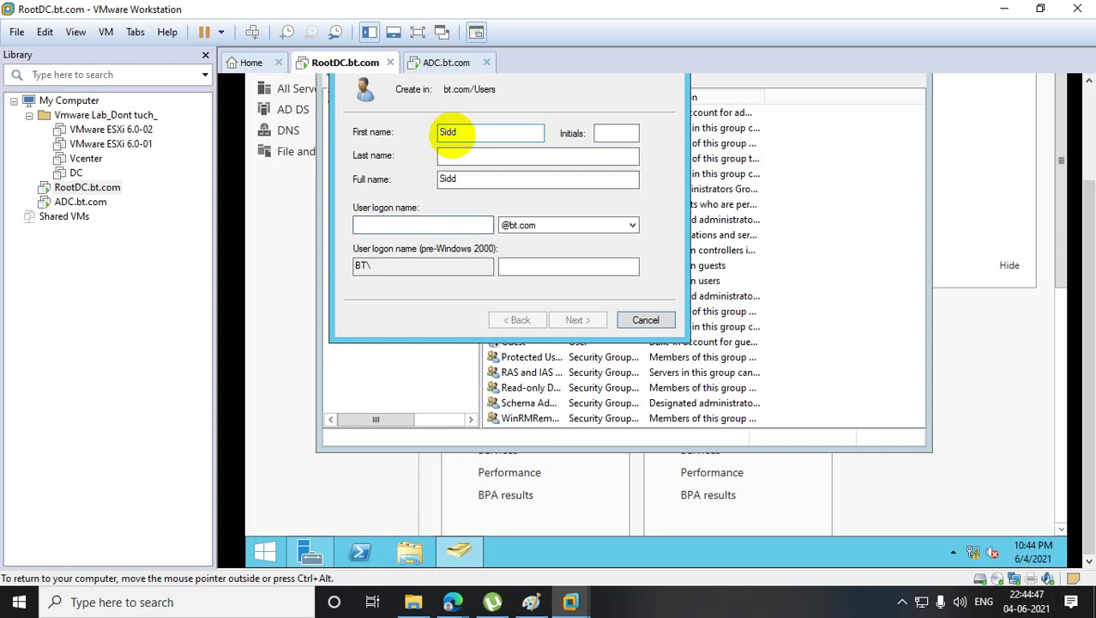
pyautogui.write('sidd')
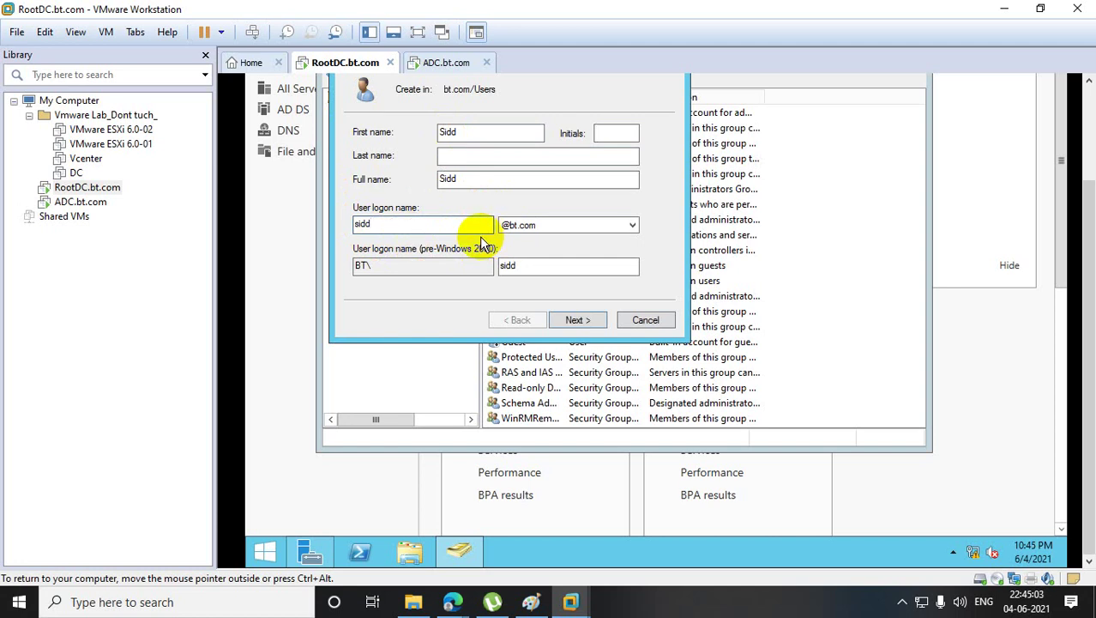
pyautogui.click(580, 319)
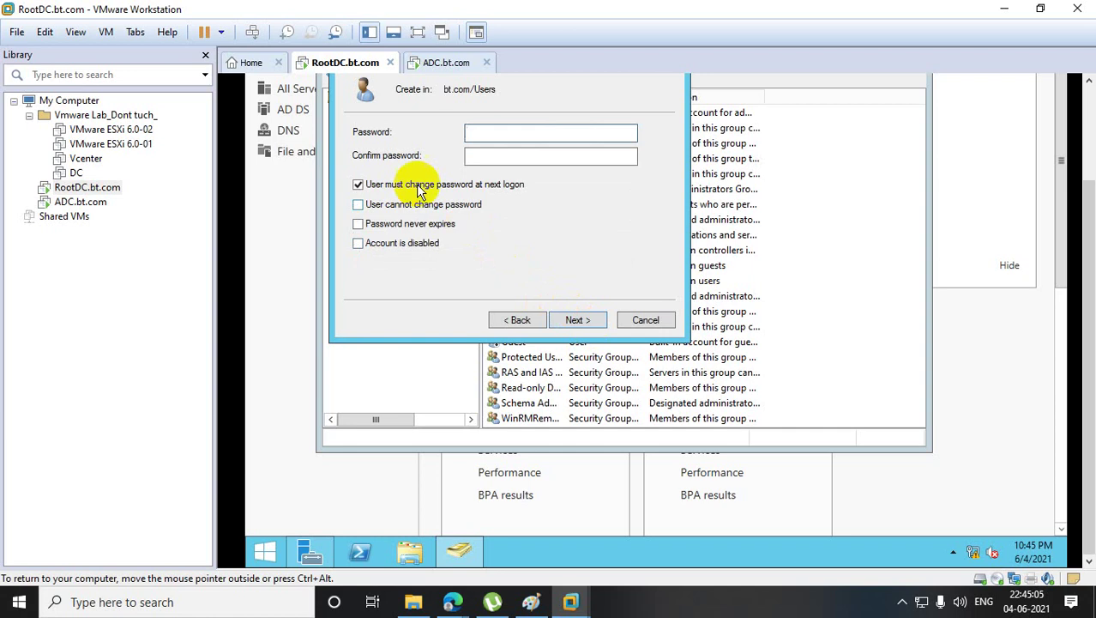
# - Turn off forced password change, set the password never to expire, enter the password and finish
pyautogui.click(369, 184)
pyautogui.click(386, 223)
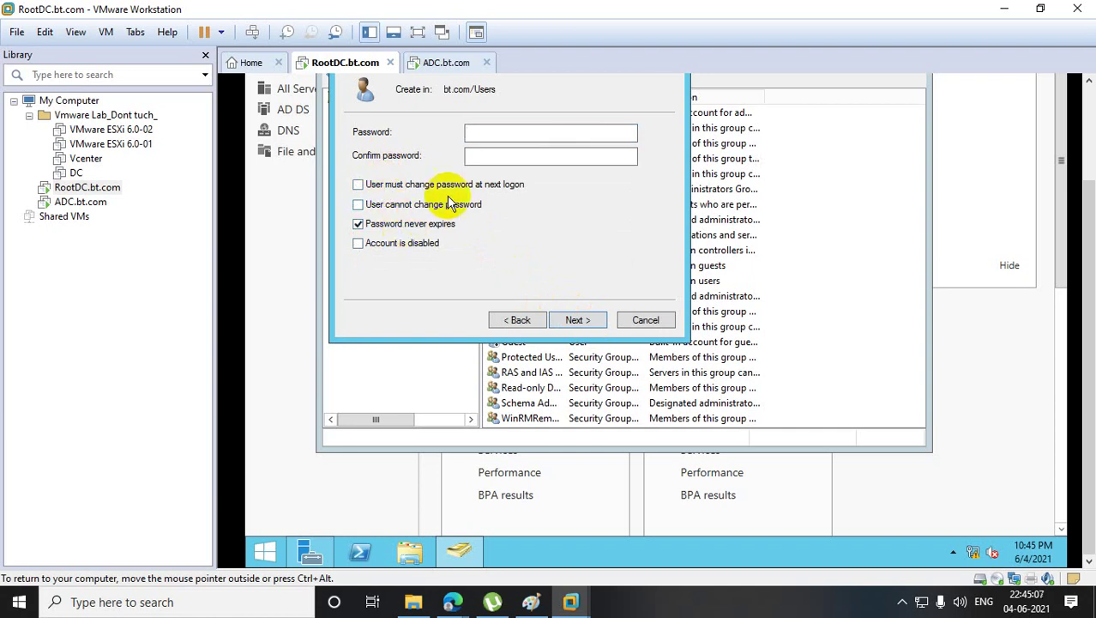
pyautogui.click(513, 135)
pyautogui.write('1234')
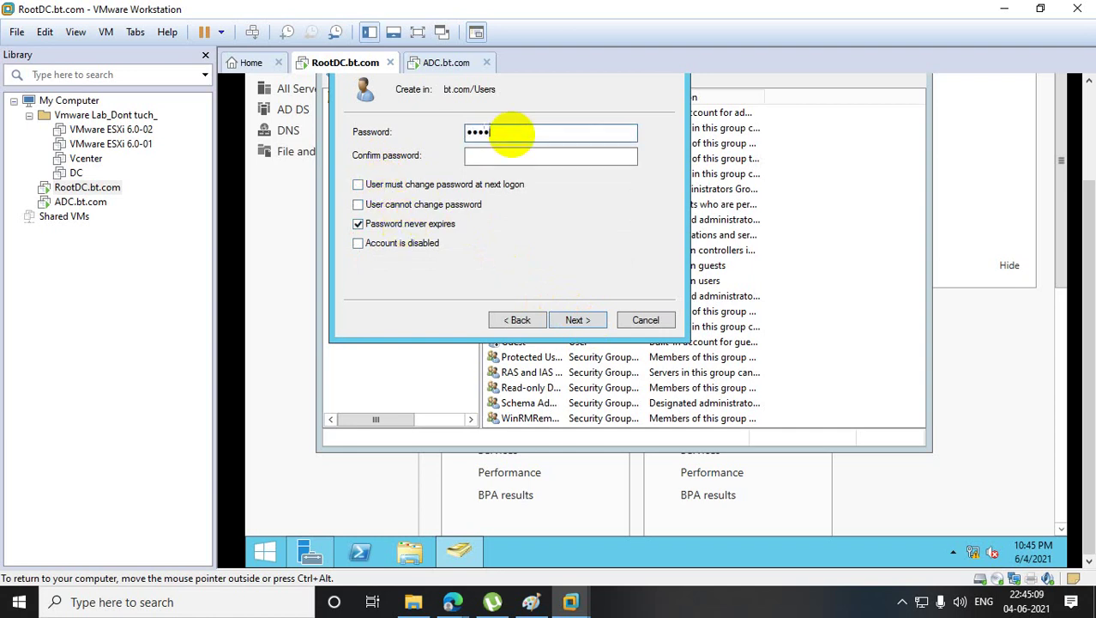
pyautogui.write('56789012')
pyautogui.press('Tab')
pyautogui.write('1234')
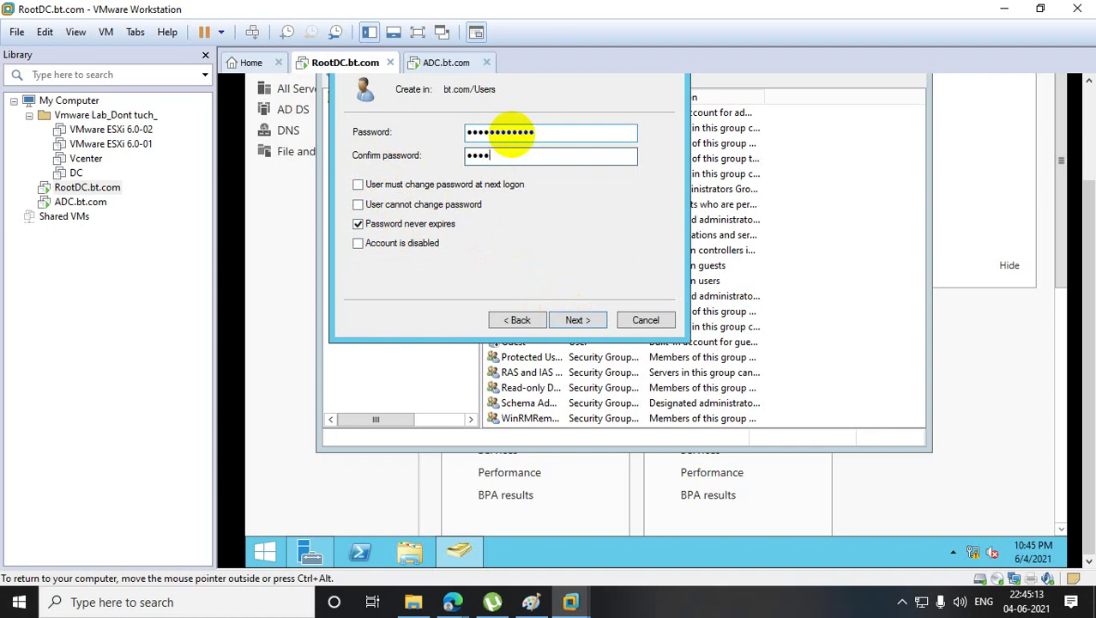
pyautogui.write('56789')
pyautogui.click(578, 319)
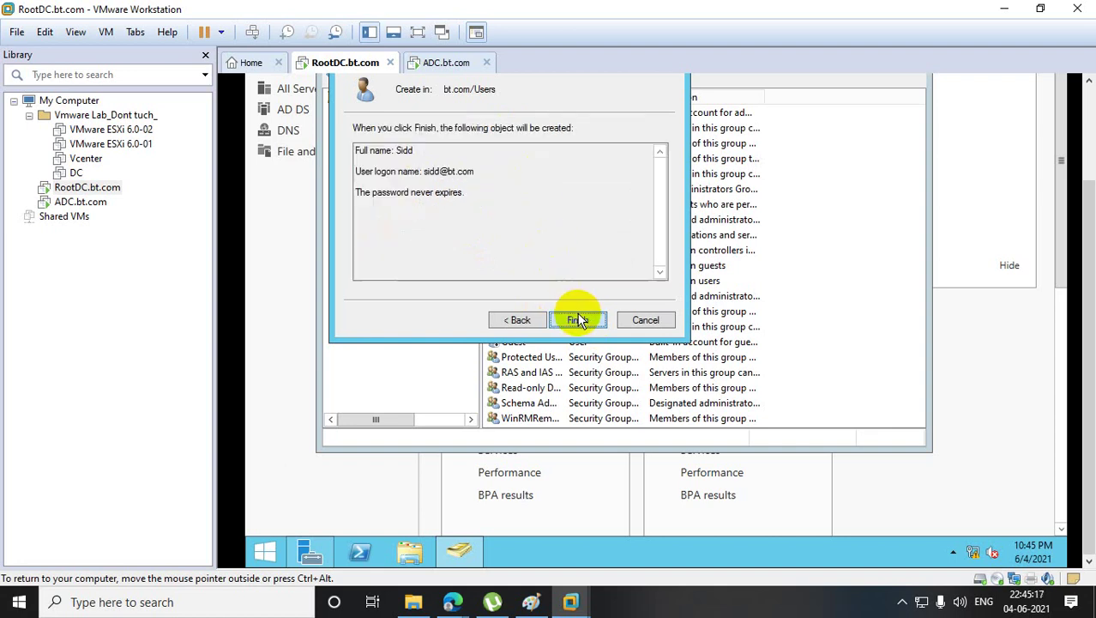
pyautogui.click(580, 319)
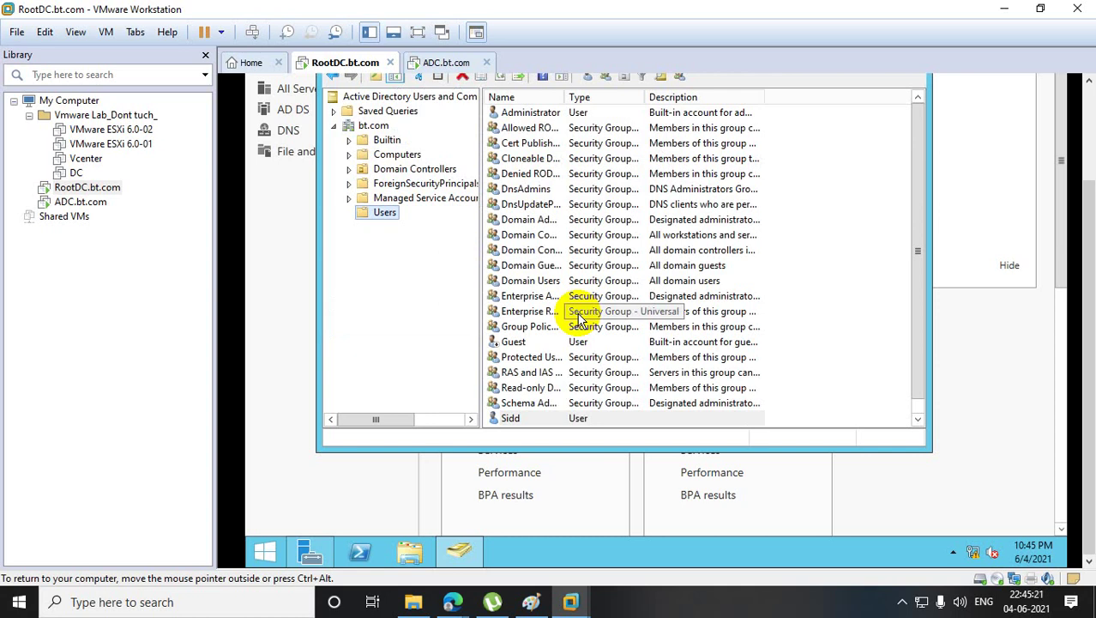
# - In Sidd's properties, add the Domain Admins group under Member Of
pyautogui.doubleClick(580, 418)
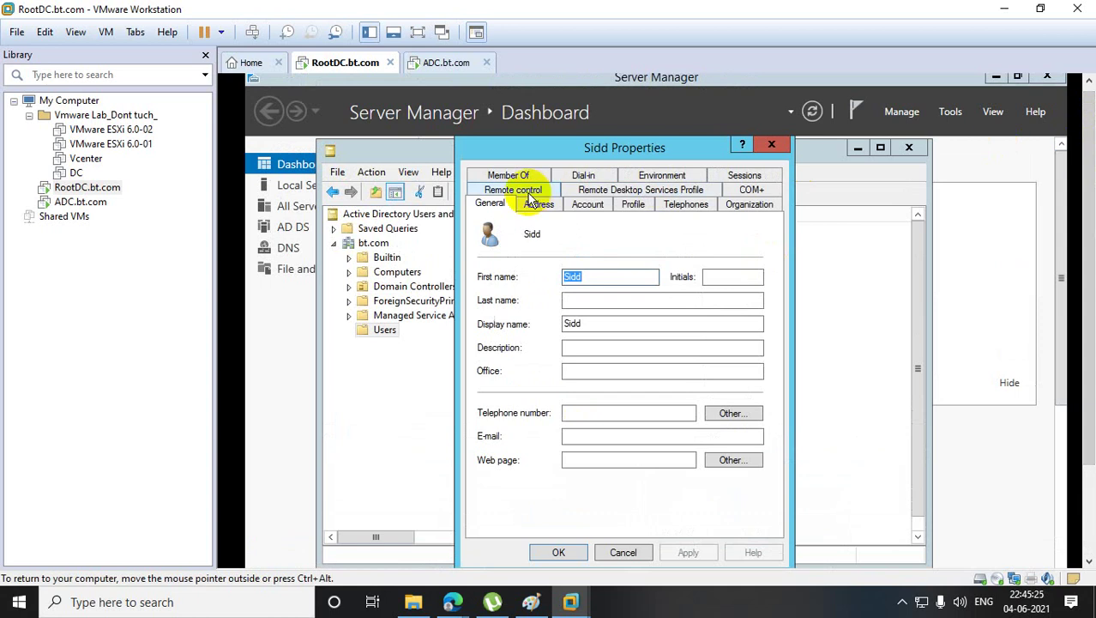
pyautogui.click(509, 175)
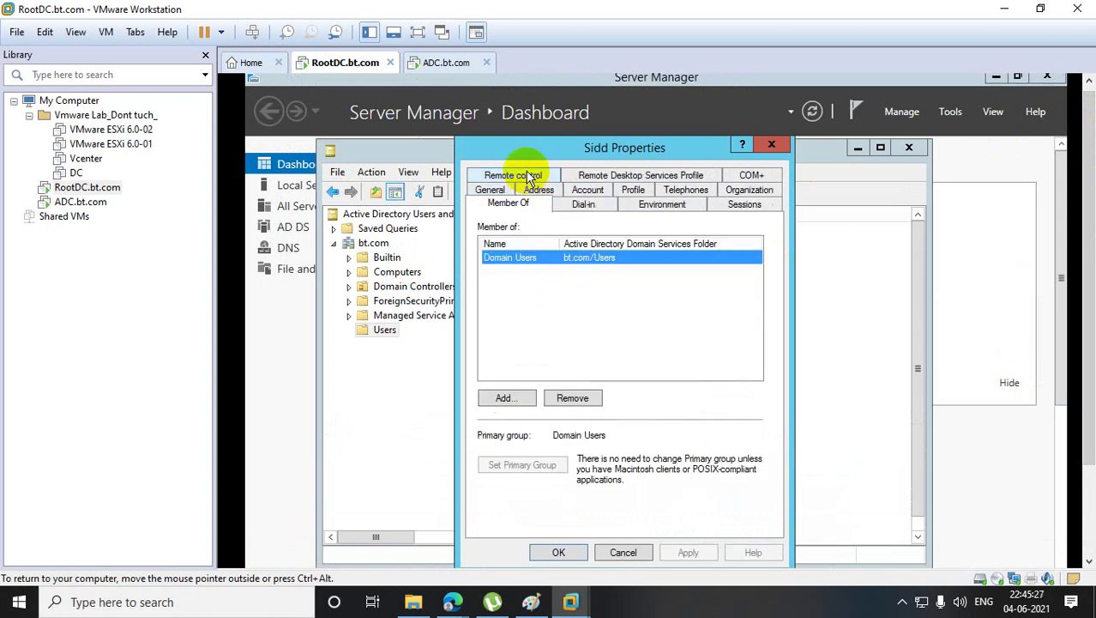
pyautogui.click(511, 396)
pyautogui.write('d')
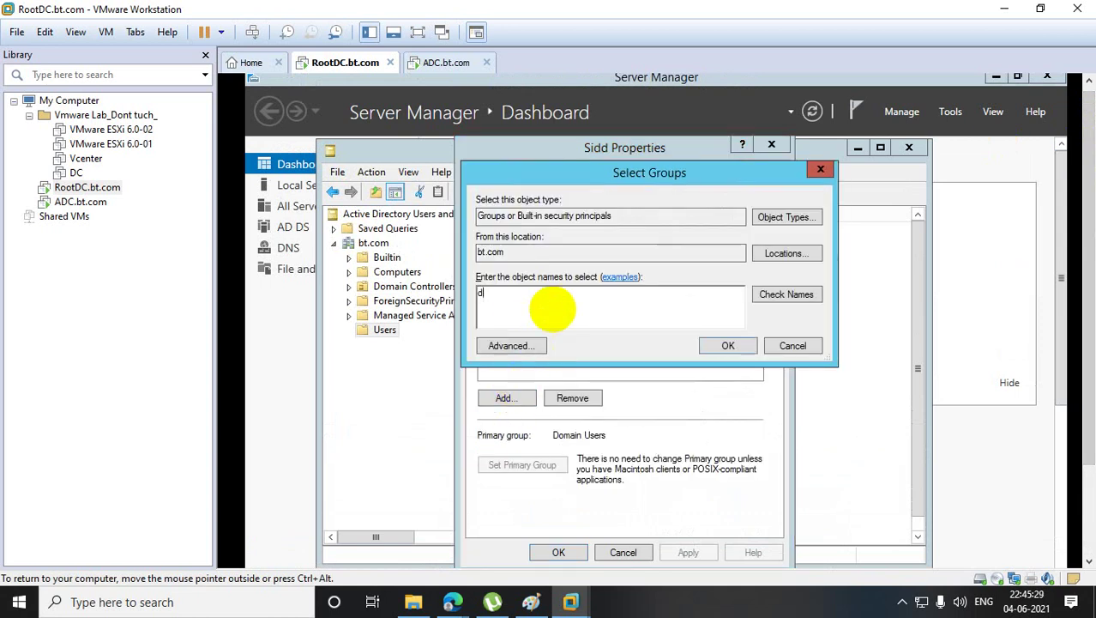
pyautogui.write('omain admin')
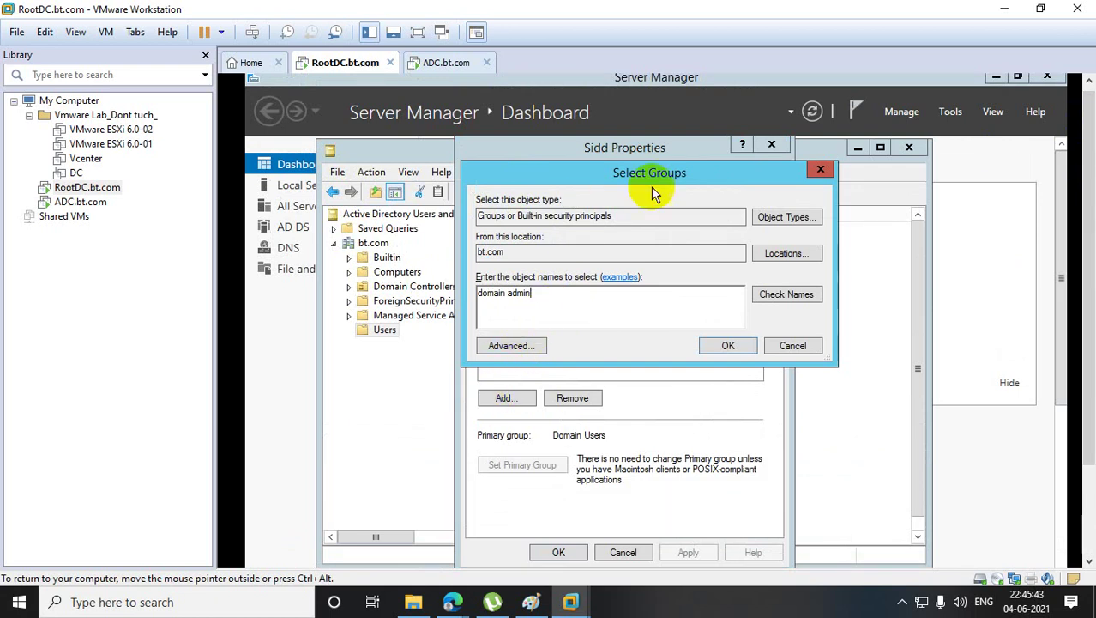
pyautogui.click(817, 169)
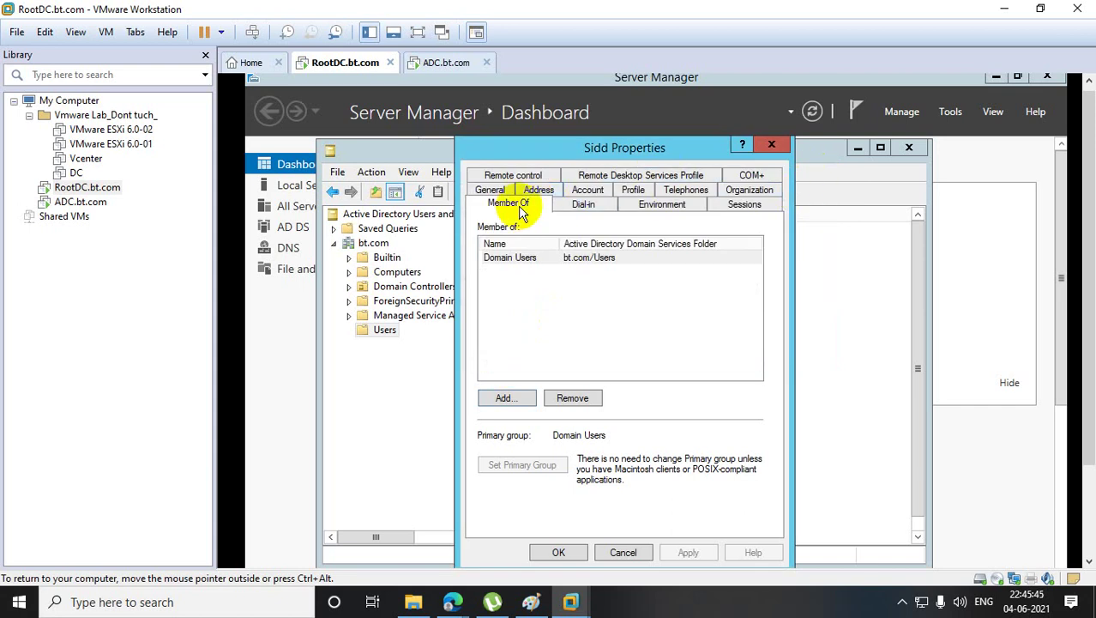
pyautogui.click(505, 399)
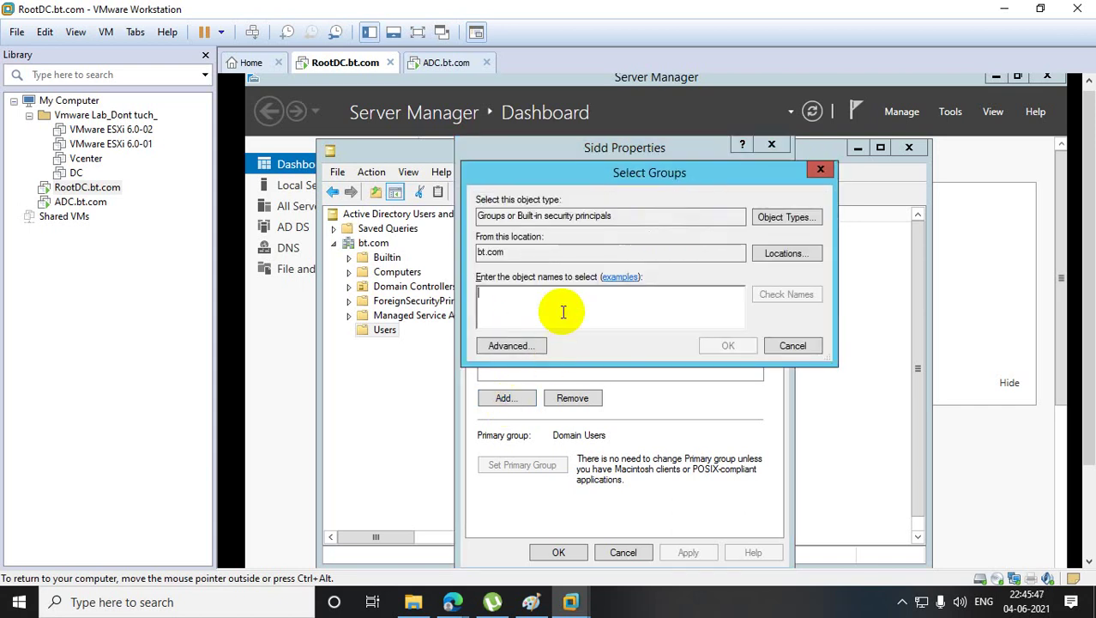
pyautogui.write('domain admin')
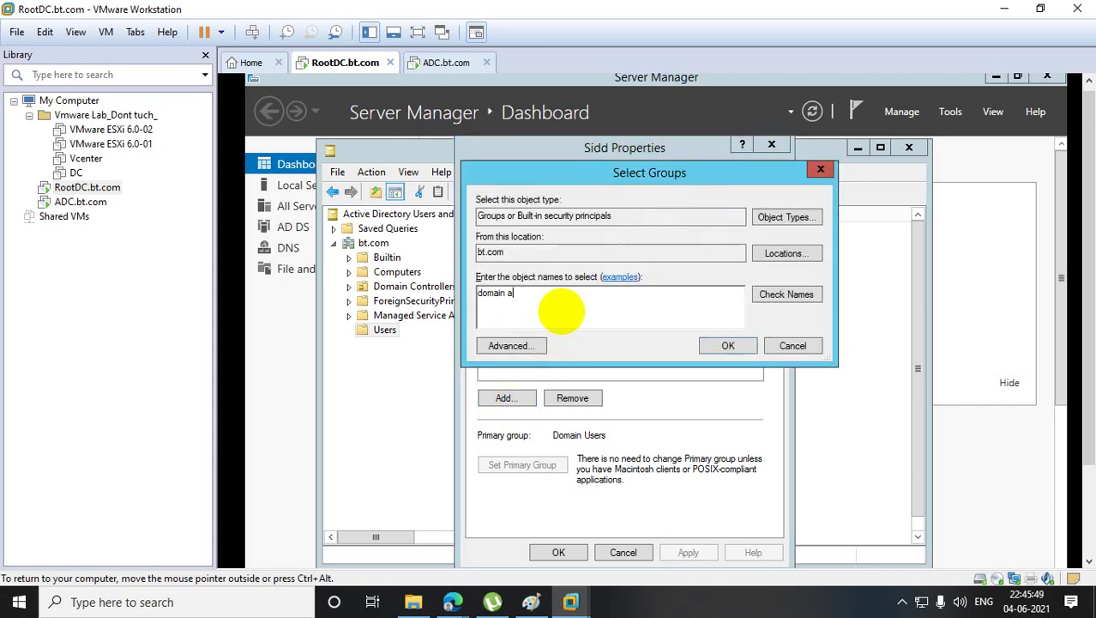
pyautogui.click(810, 296)
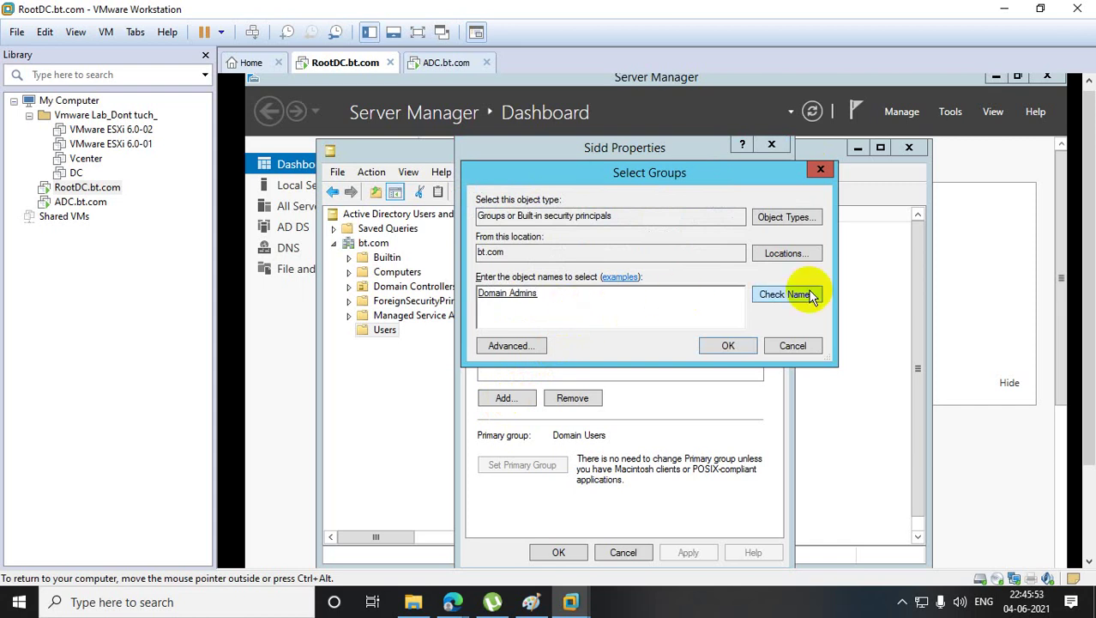
# - Add Enterprise Admins and Schema Admins to the group selection and confirm all three
pyautogui.write('enter')
pyautogui.click(796, 299)
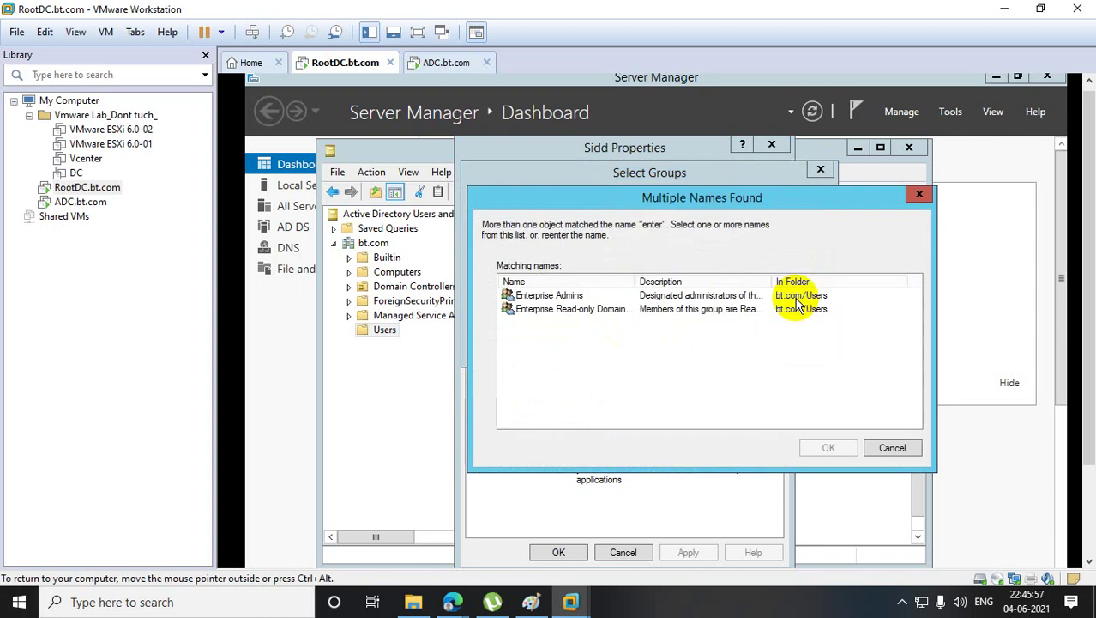
pyautogui.click(562, 297)
pyautogui.click(826, 447)
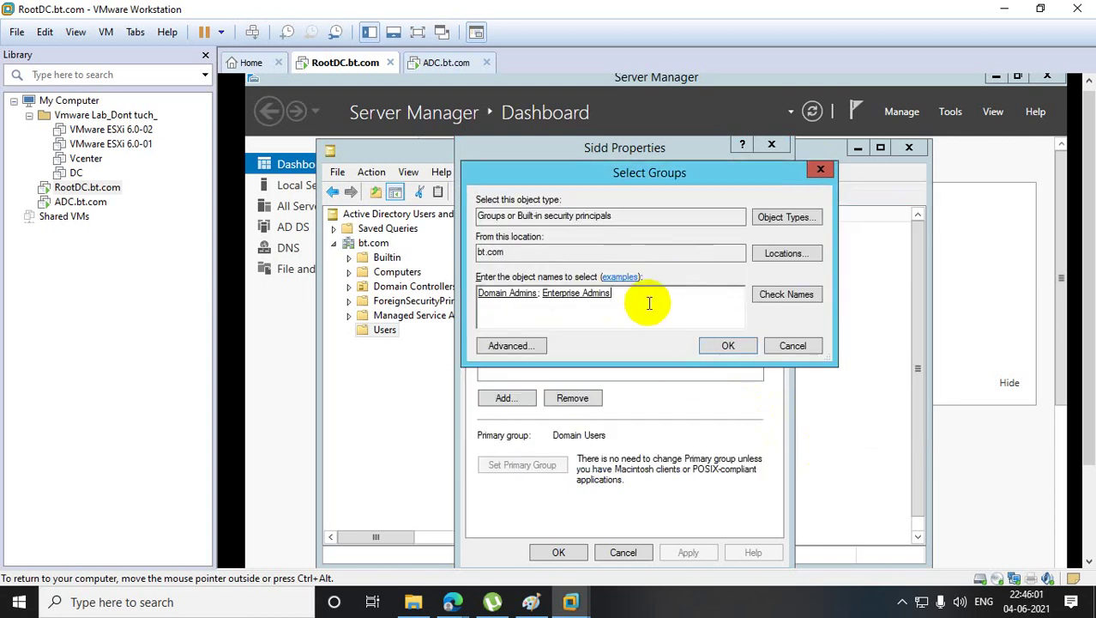
pyautogui.write('schema')
pyautogui.click(787, 294)
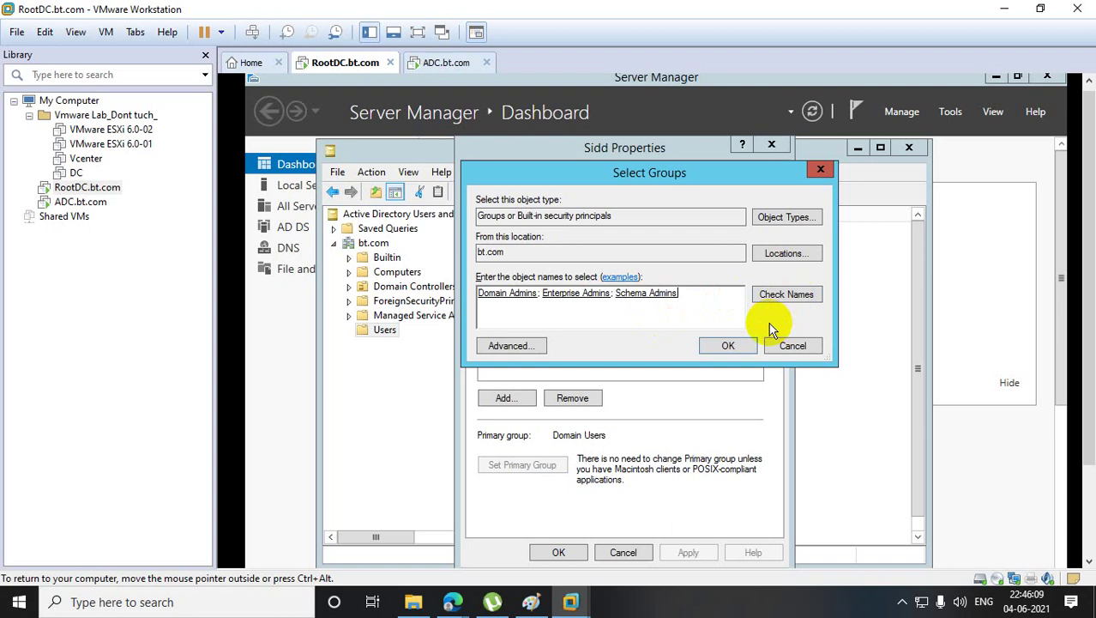
pyautogui.click(728, 345)
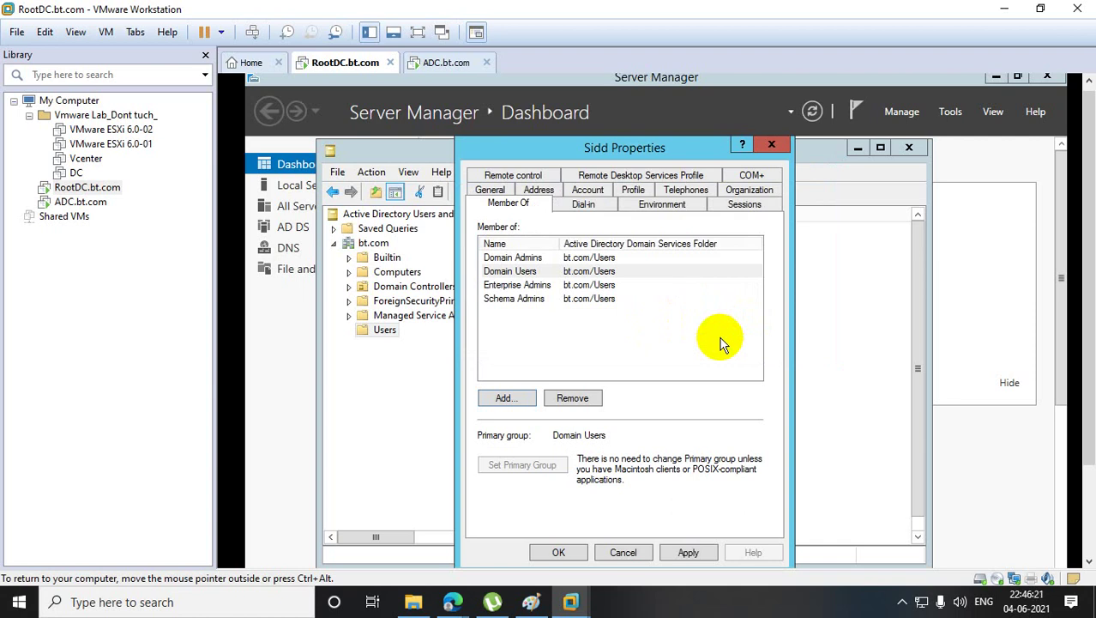
# - Apply and save the new memberships, then switch to the ADC.bt.com virtual machine
pyautogui.click(683, 559)
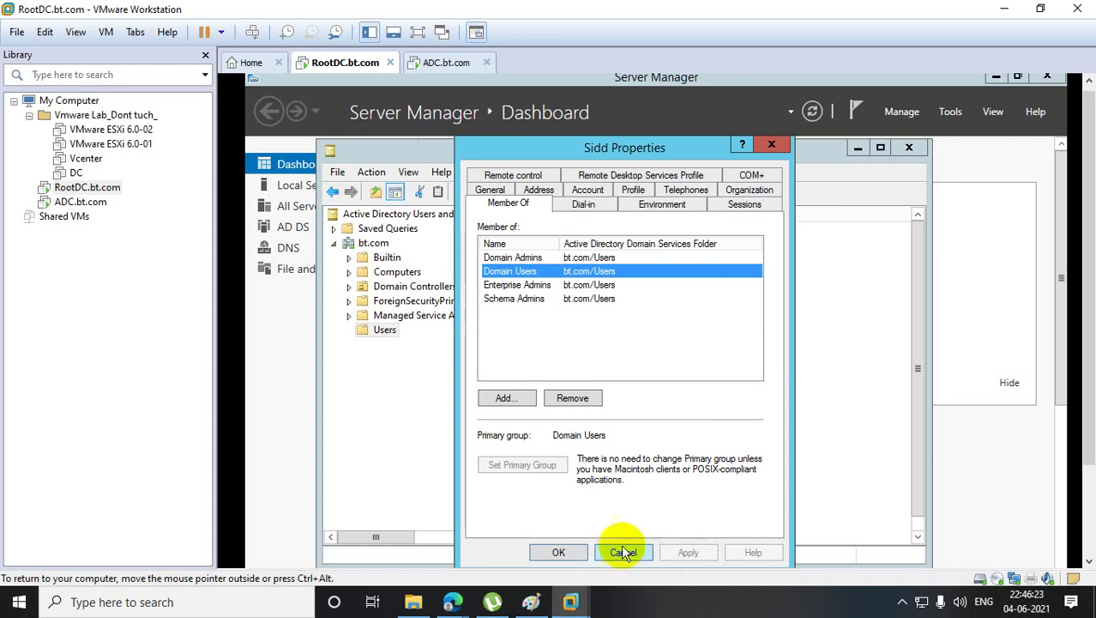
pyautogui.click(569, 556)
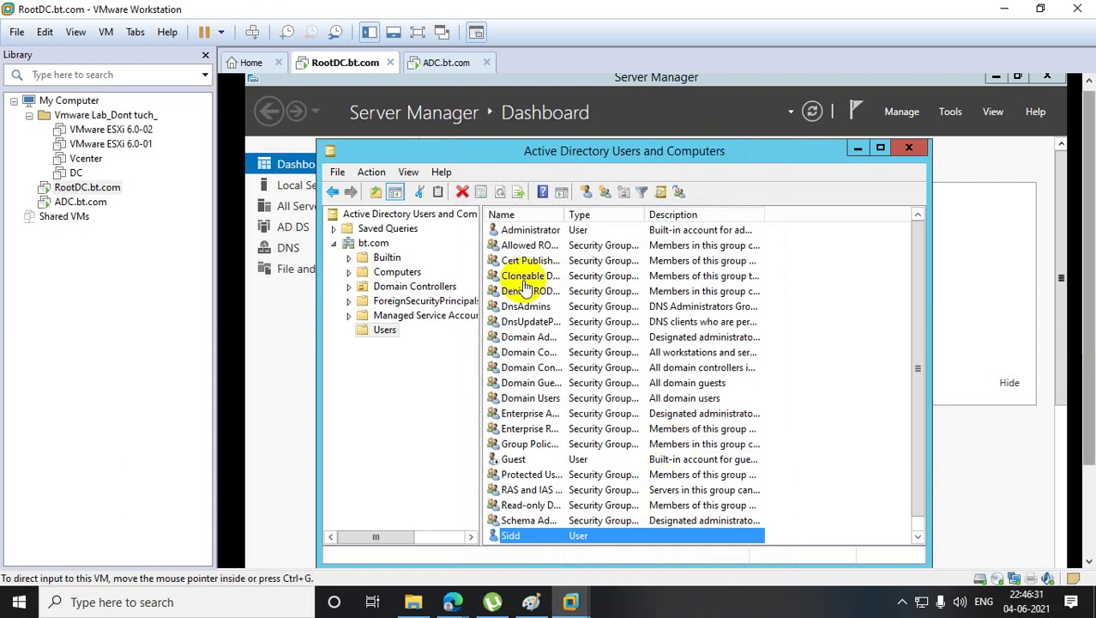
pyautogui.click(84, 202)
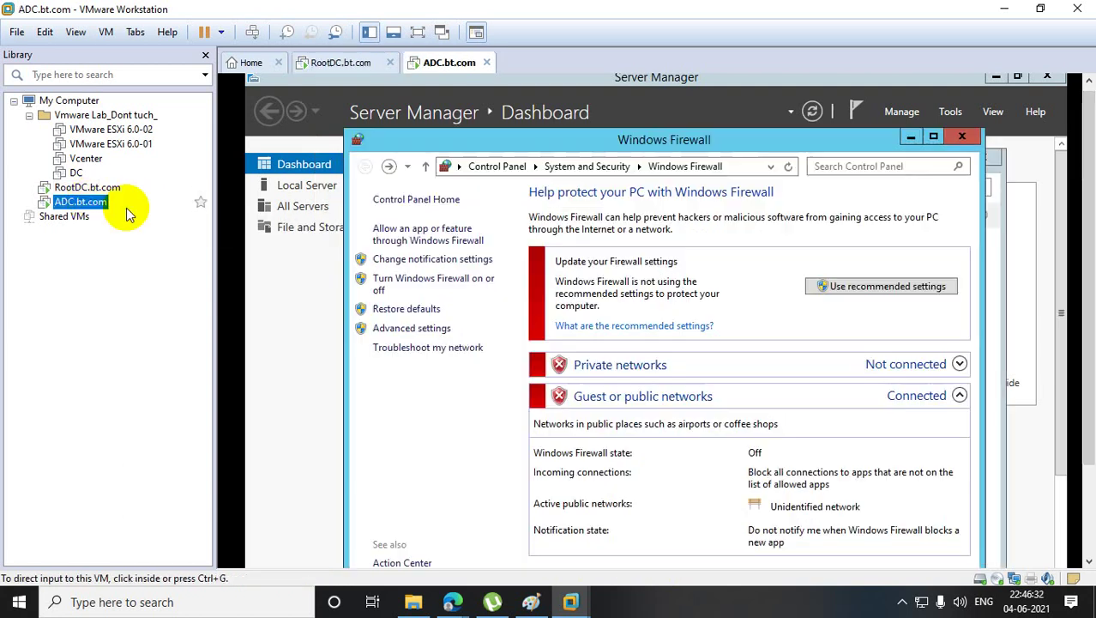
# - Close ADC.bt.com's Windows Firewall, Server Manager and Network Connections windows
pyautogui.click(961, 138)
pyautogui.click(1046, 78)
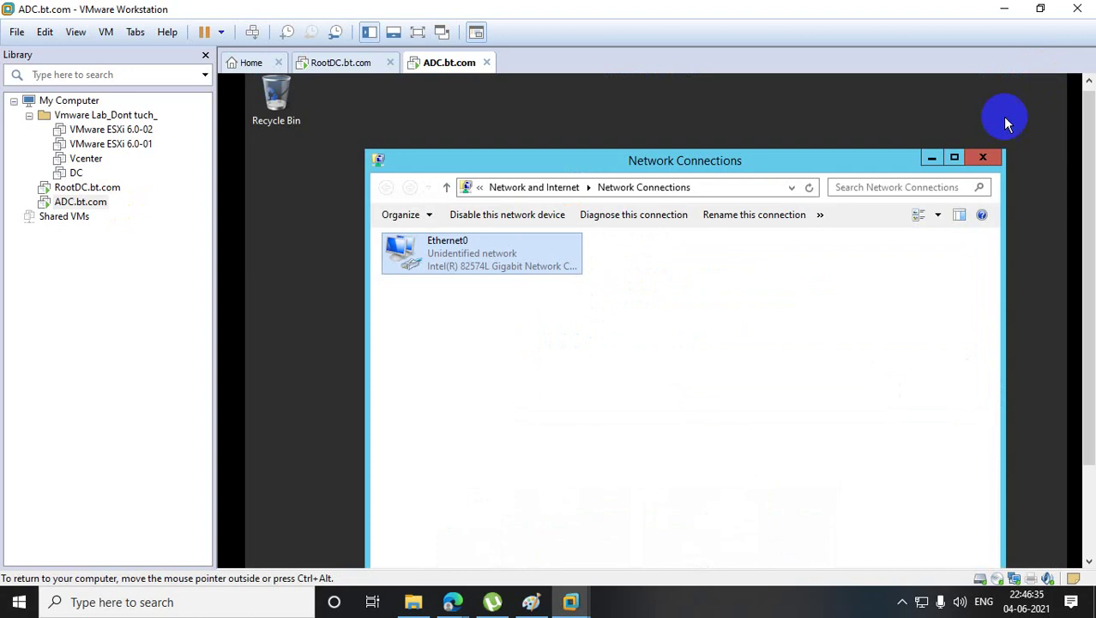
pyautogui.click(983, 157)
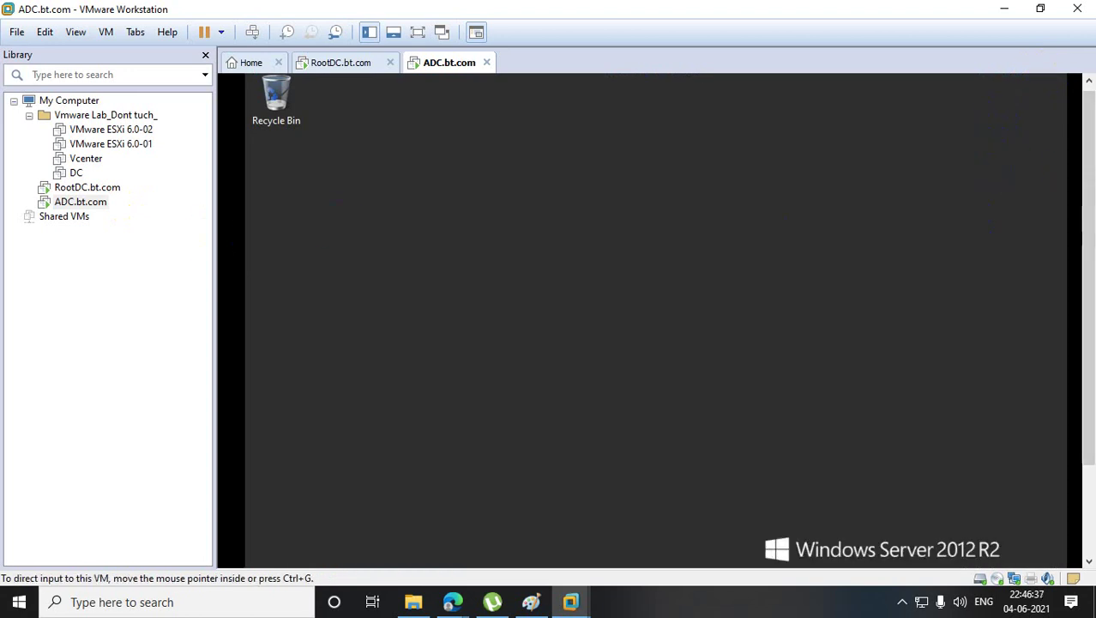
pyautogui.moveTo(1082, 184); pyautogui.dragTo(1082, 363)
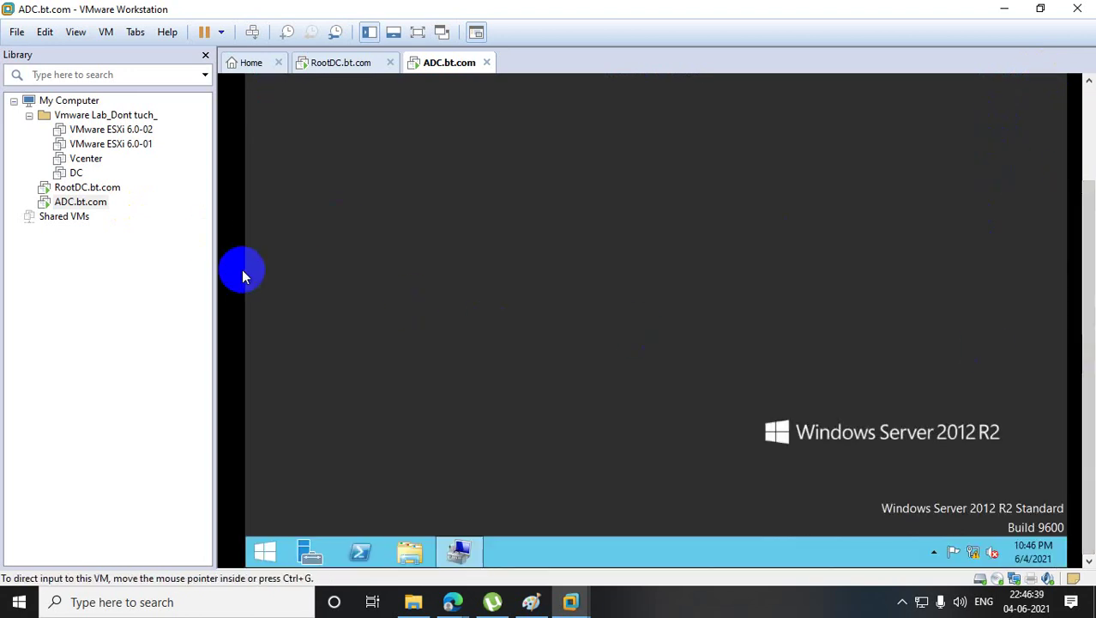
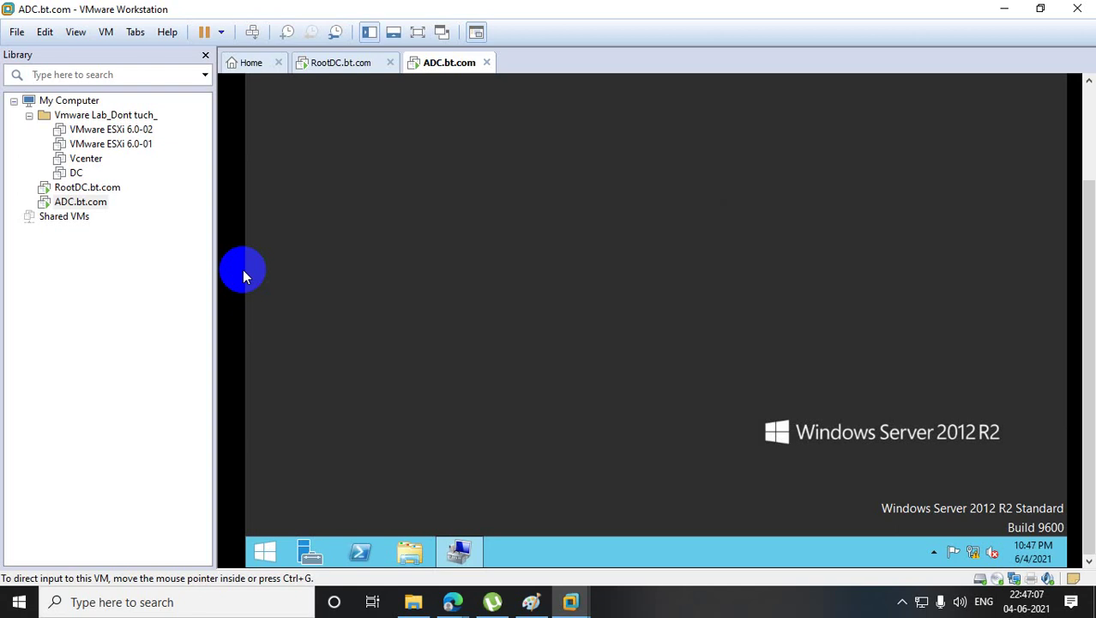
# - Open the ADC guest's System Properties at the Computer Name settings from This PC
pyautogui.click(266, 552)
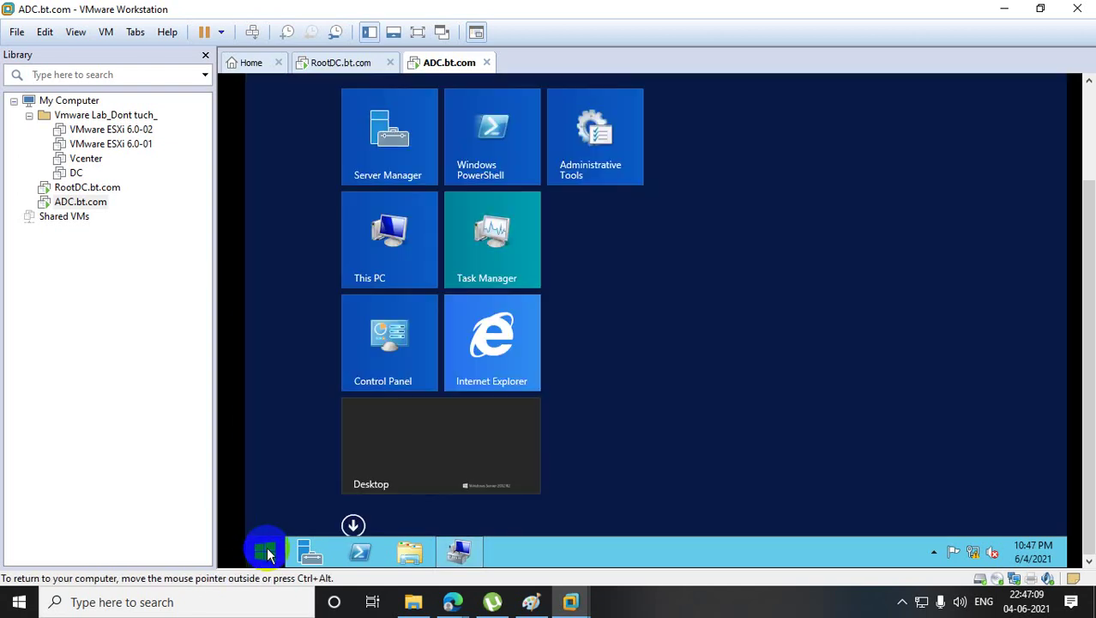
pyautogui.rightClick(392, 243)
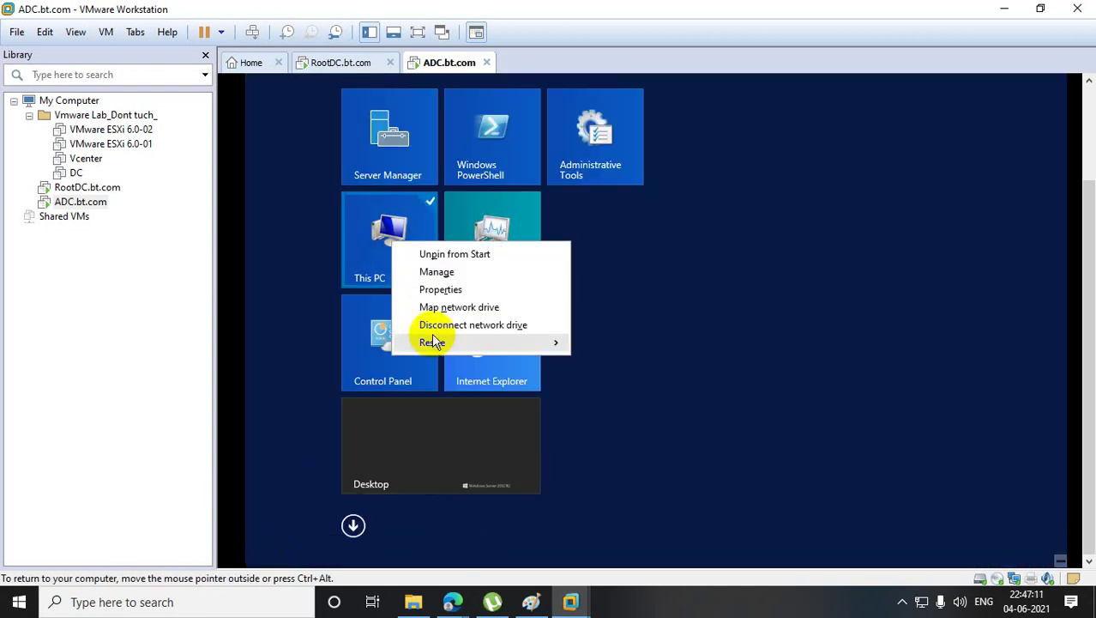
pyautogui.click(438, 290)
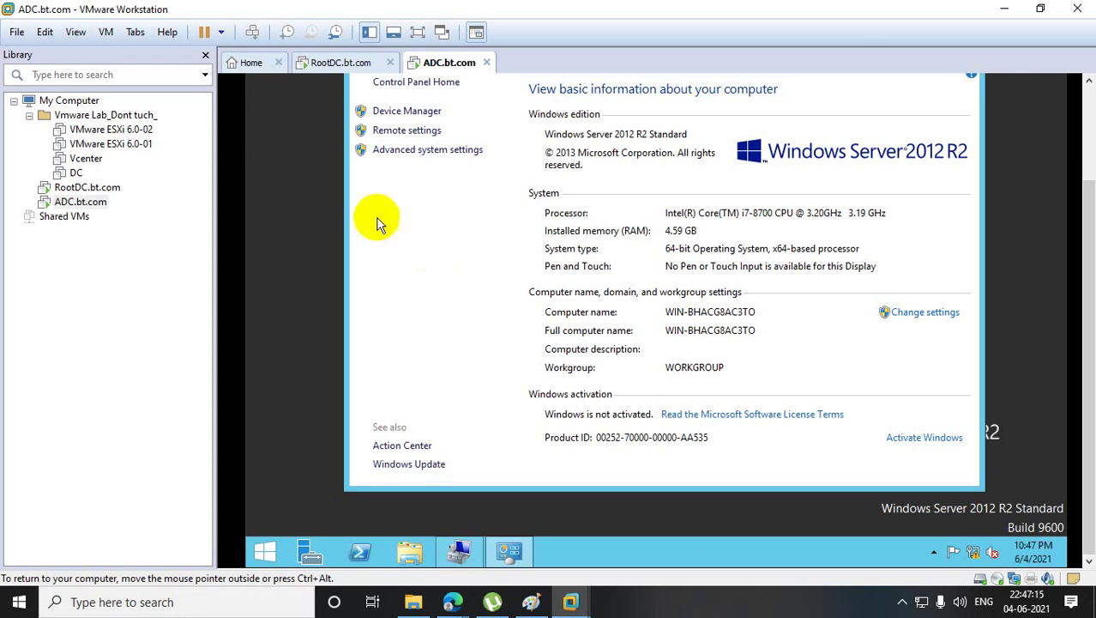
pyautogui.click(417, 152)
pyautogui.click(397, 95)
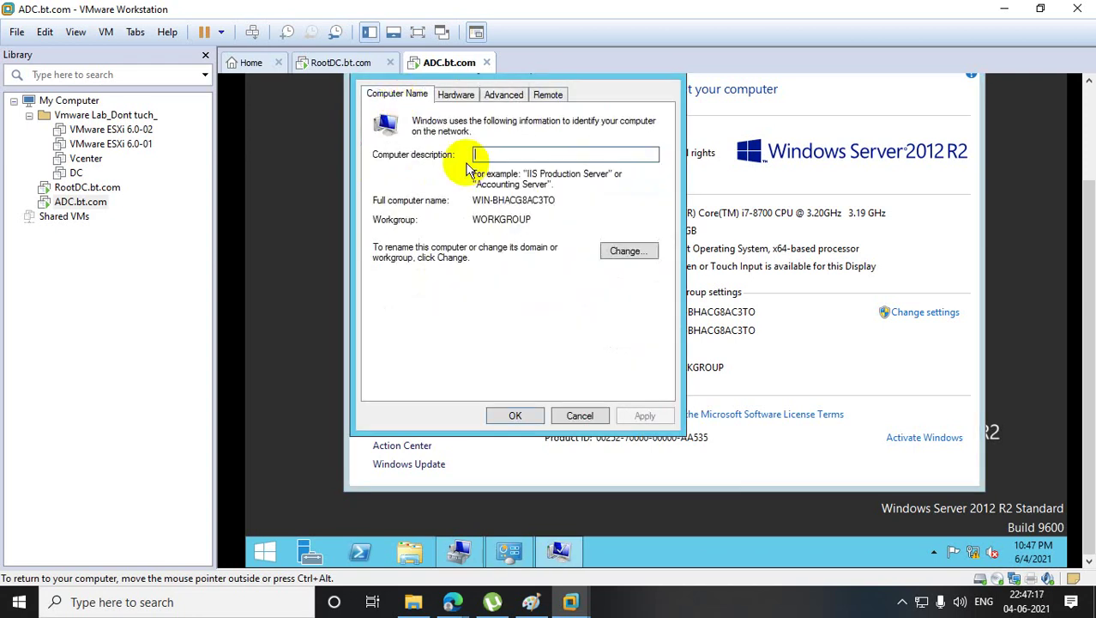
# - Rename the computer to Adc and make it a member of the bt.com domain
pyautogui.click(631, 254)
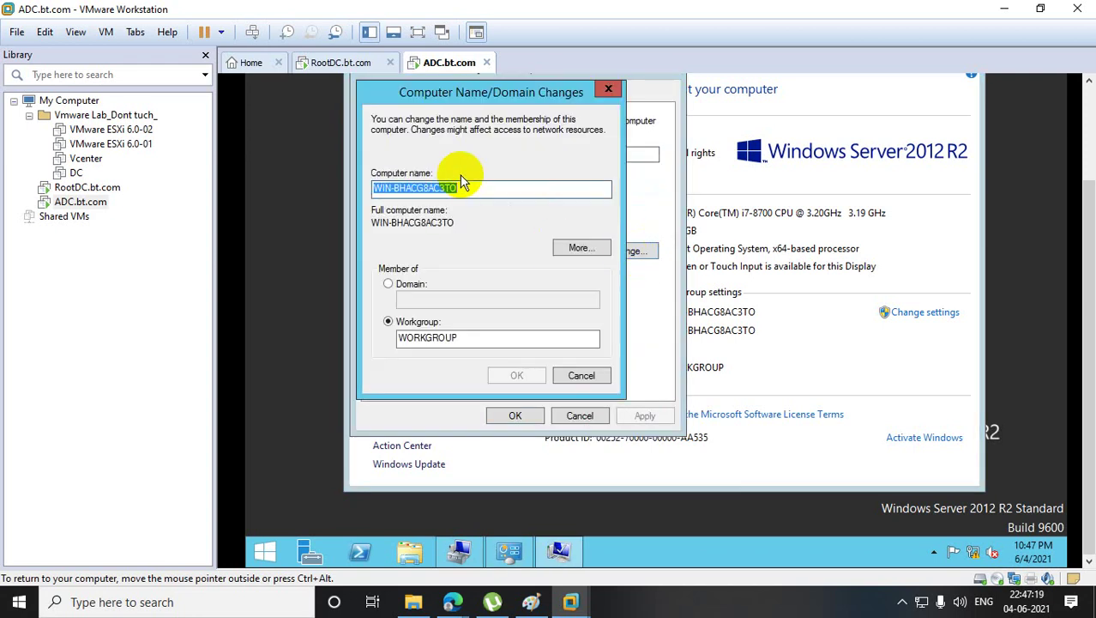
pyautogui.write('Ad')
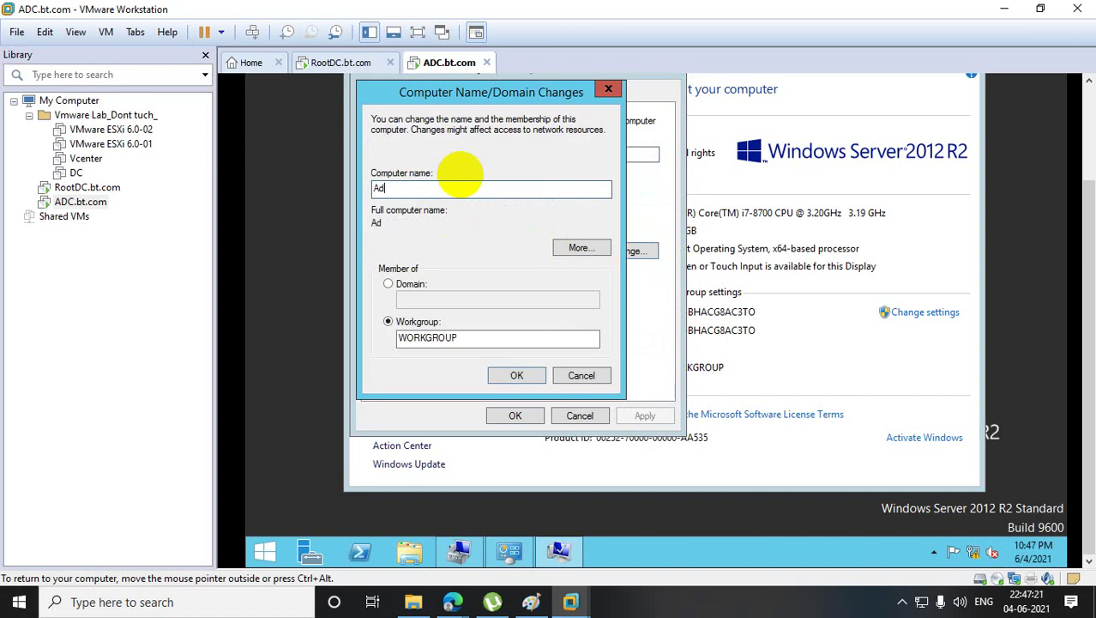
pyautogui.write('c.bt')
pyautogui.press('BackSpace')
pyautogui.press('BackSpace')
pyautogui.press('BackSpace')
pyautogui.click(390, 285)
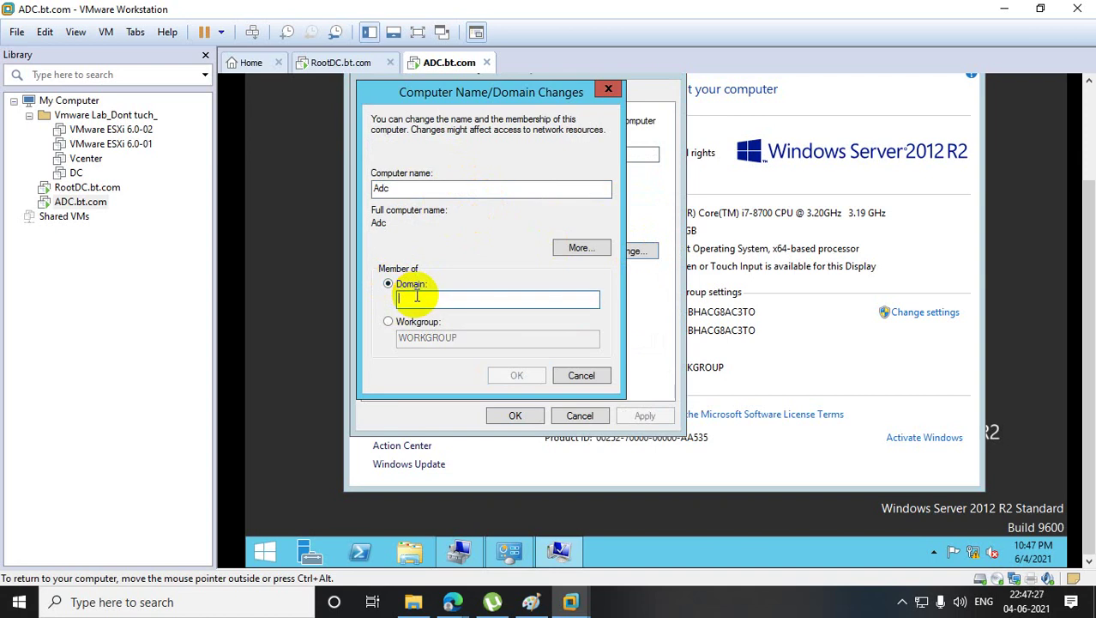
pyautogui.write('bt.com')
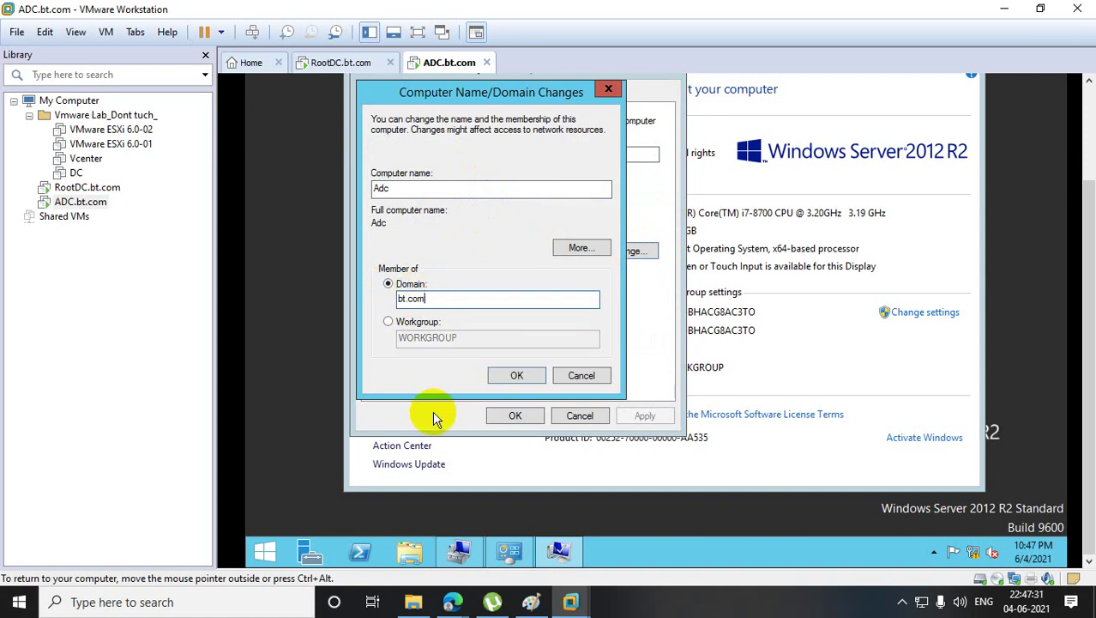
pyautogui.click(527, 375)
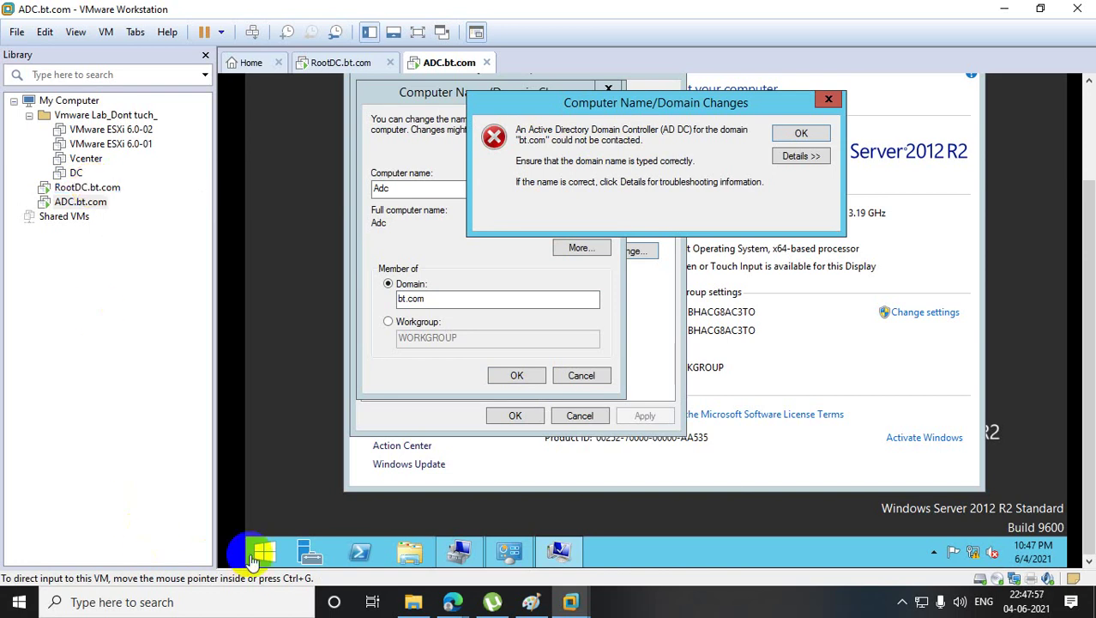
# - Open the IPv4 properties of ADC's Ethernet0 adapter from Network Connections
pyautogui.rightClick(268, 559)
pyautogui.click(299, 502)
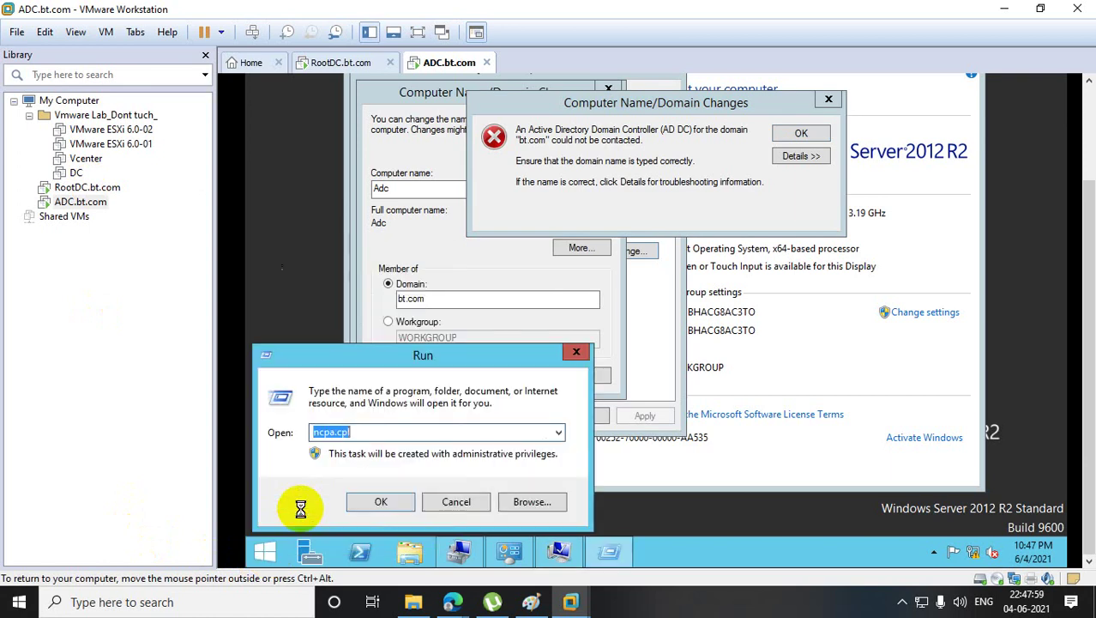
pyautogui.press('Return')
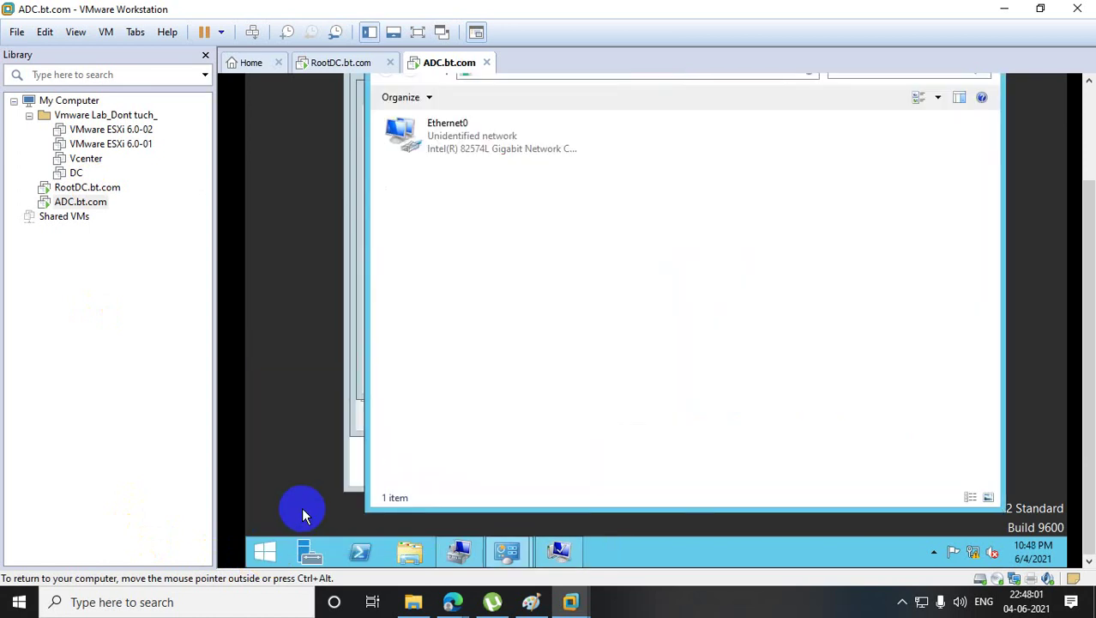
pyautogui.rightClick(447, 142)
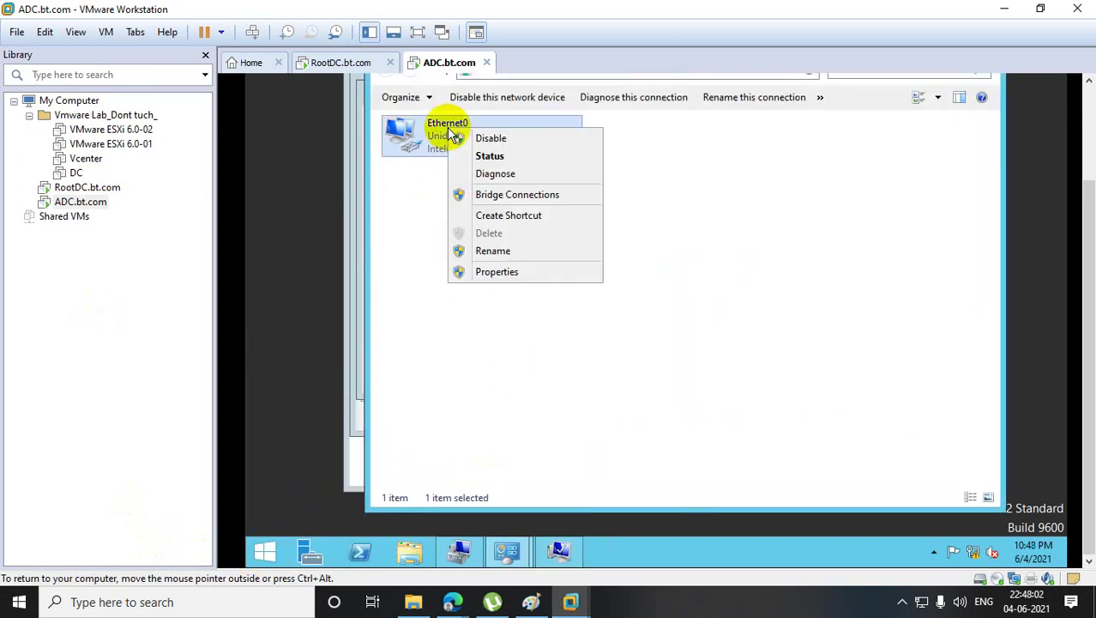
pyautogui.click(498, 271)
pyautogui.doubleClick(557, 336)
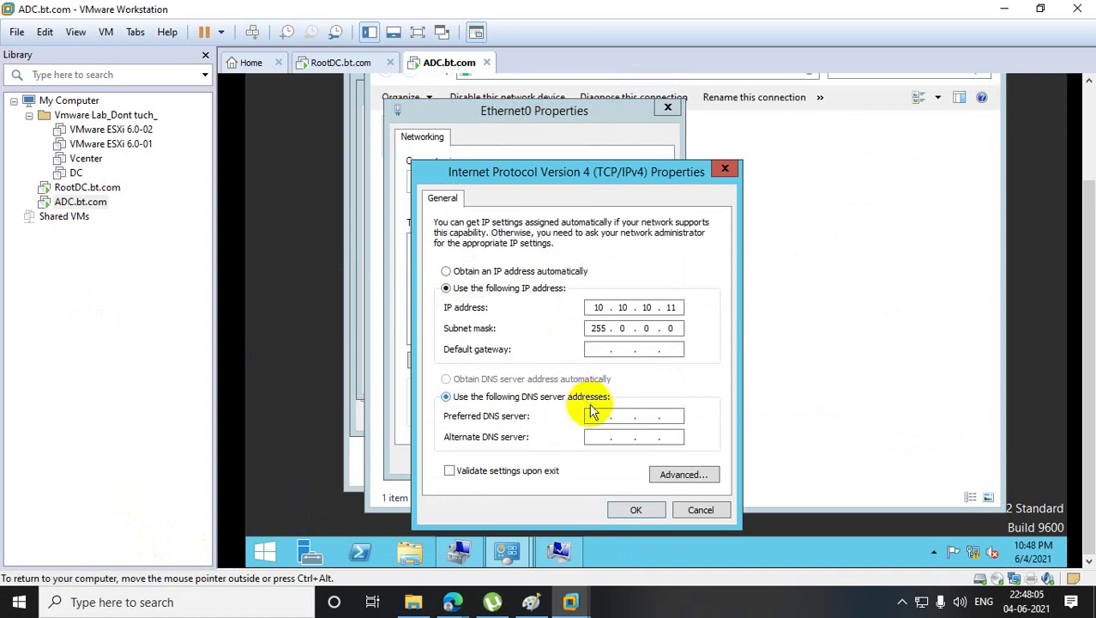
pyautogui.click(598, 414)
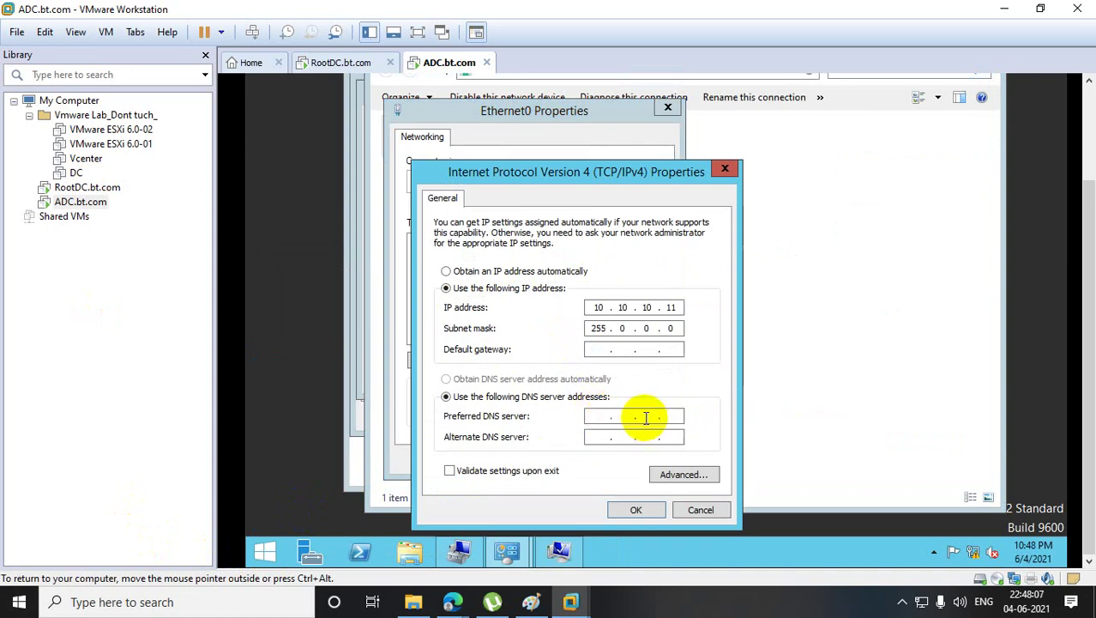
# - Check RootDC's IPv4 address by running ipconfig in PowerShell
pyautogui.click(77, 187)
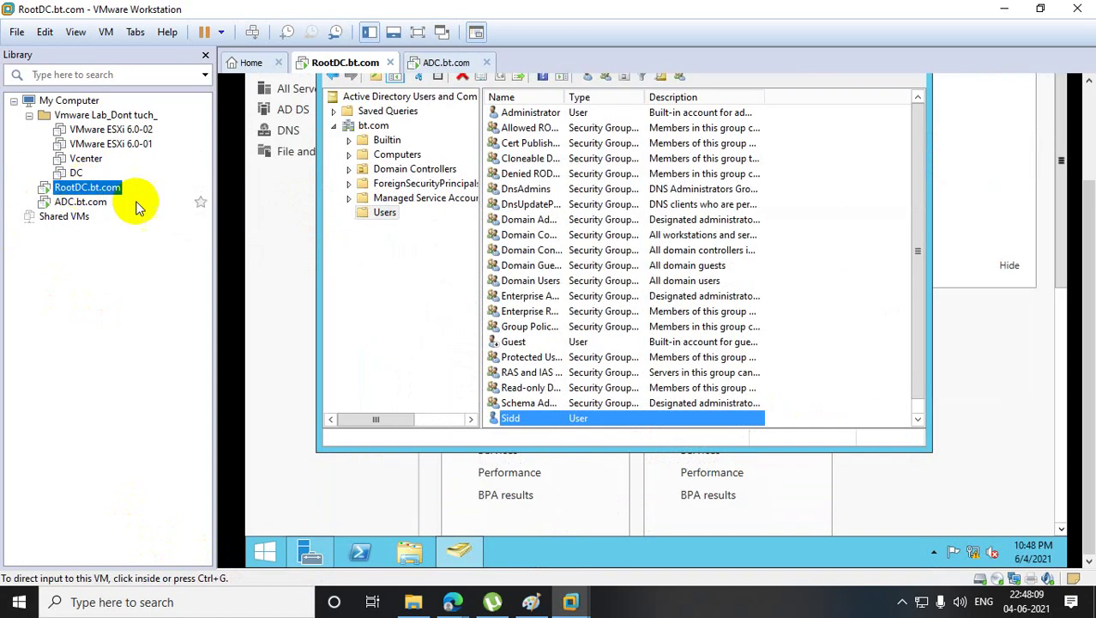
pyautogui.click(359, 550)
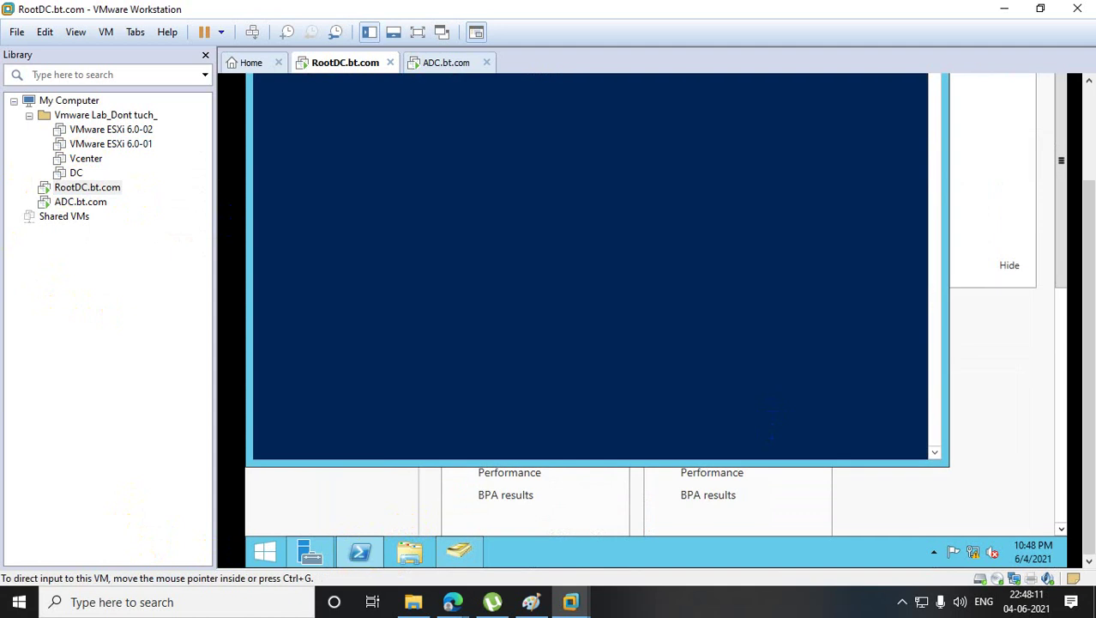
pyautogui.write('i')
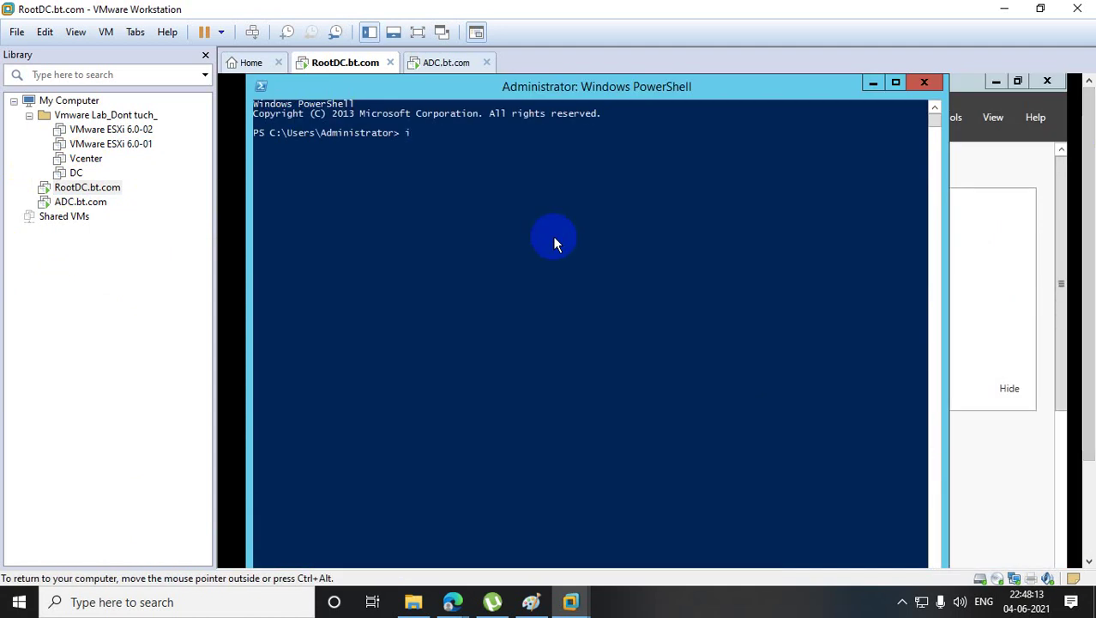
pyautogui.write('pconfig')
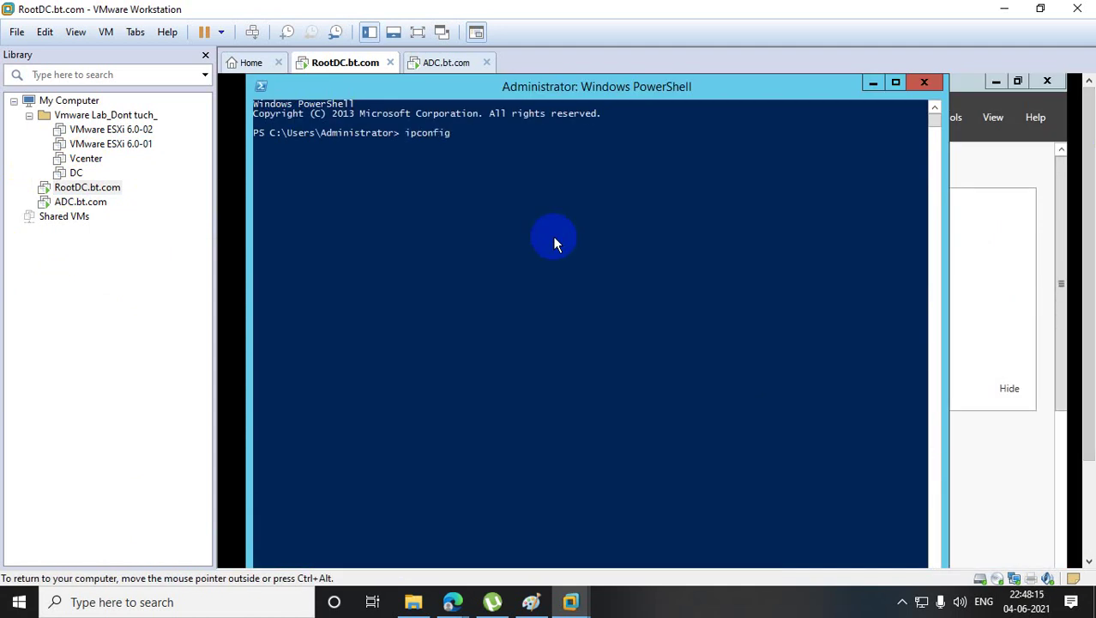
pyautogui.press('Return')
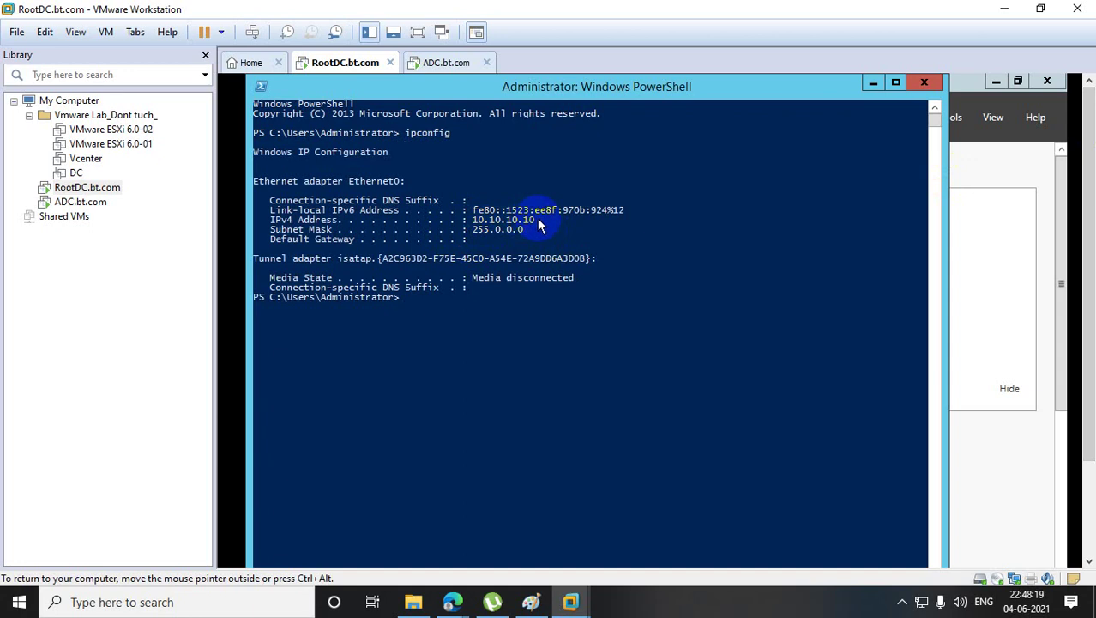
pyautogui.moveTo(473, 210); pyautogui.dragTo(534, 222)
# - Set ADC's preferred DNS server to 10.10.10.10 and save the Ethernet0 settings
pyautogui.click(51, 200)
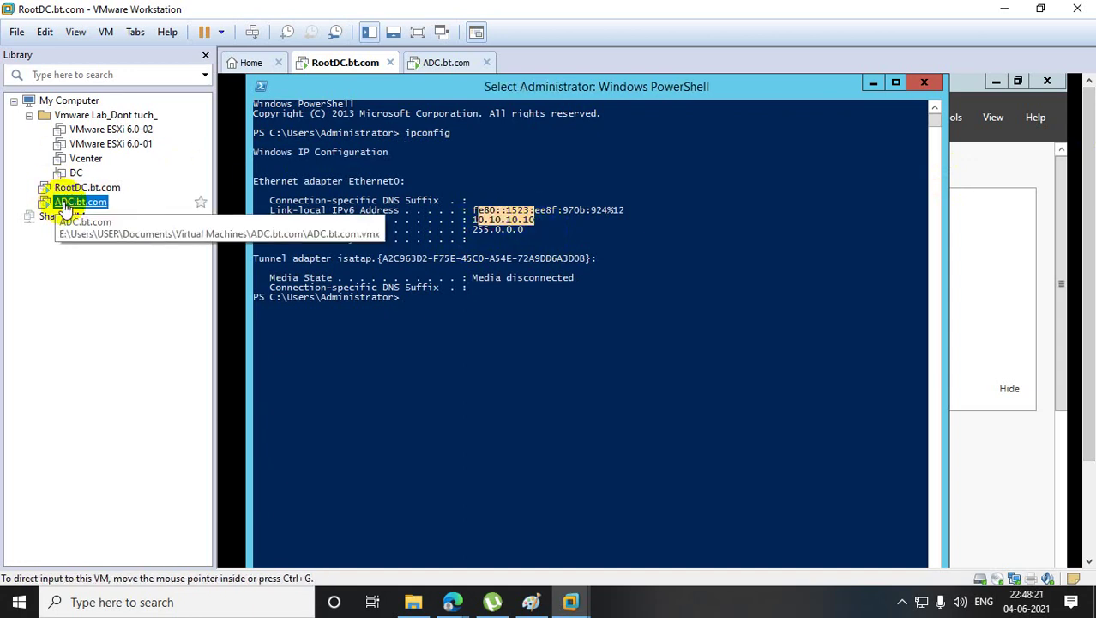
pyautogui.click(604, 541)
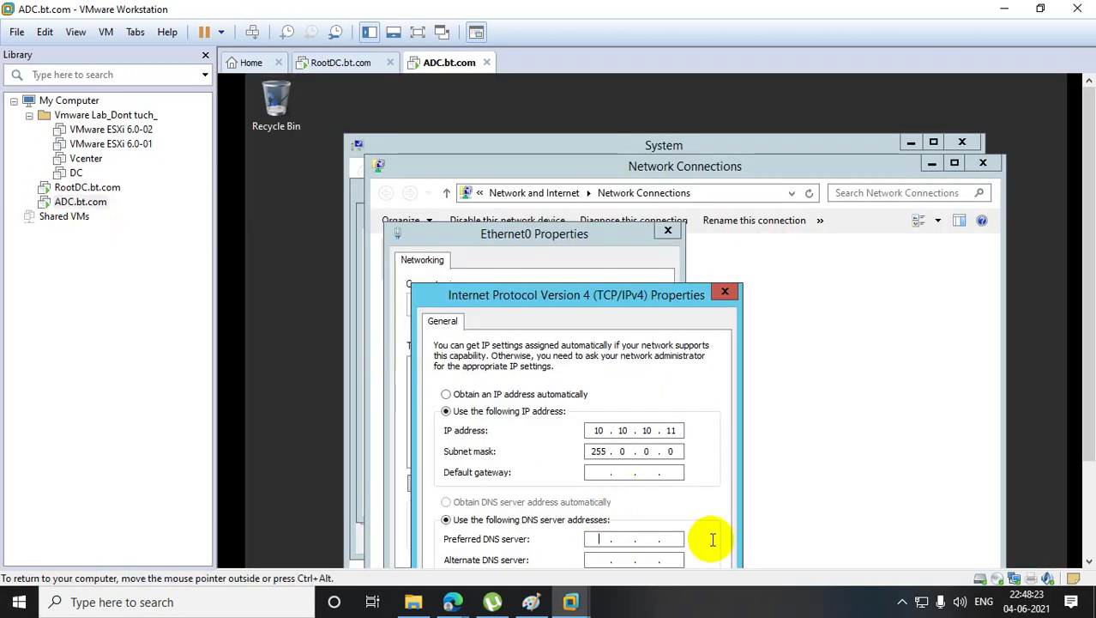
pyautogui.write('10 . 10 . 10 . 10')
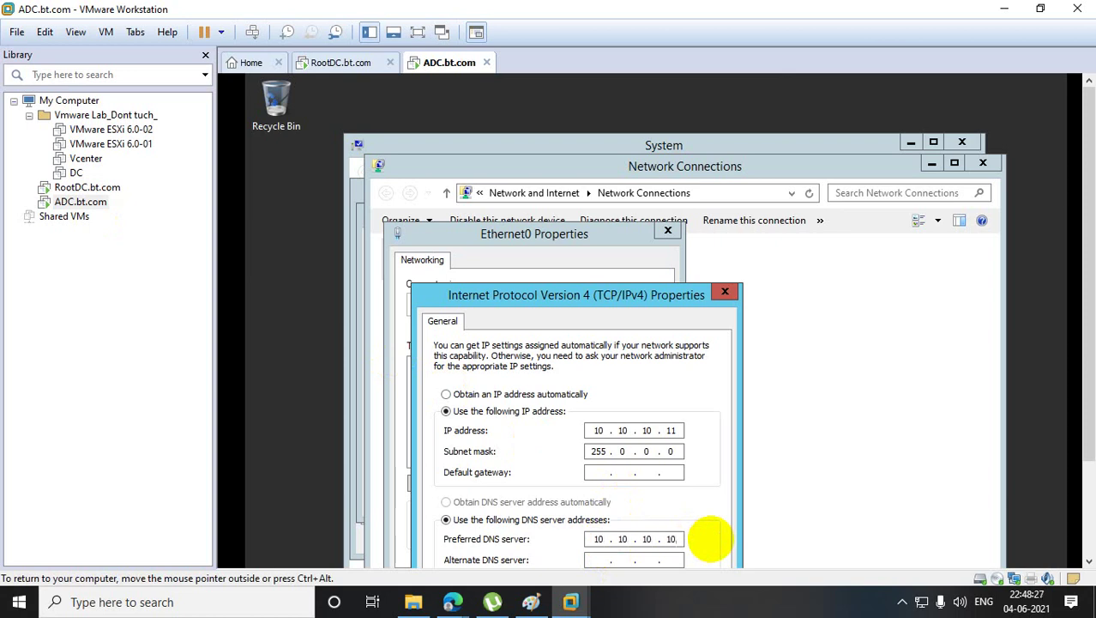
pyautogui.moveTo(677, 299); pyautogui.dragTo(660, 133)
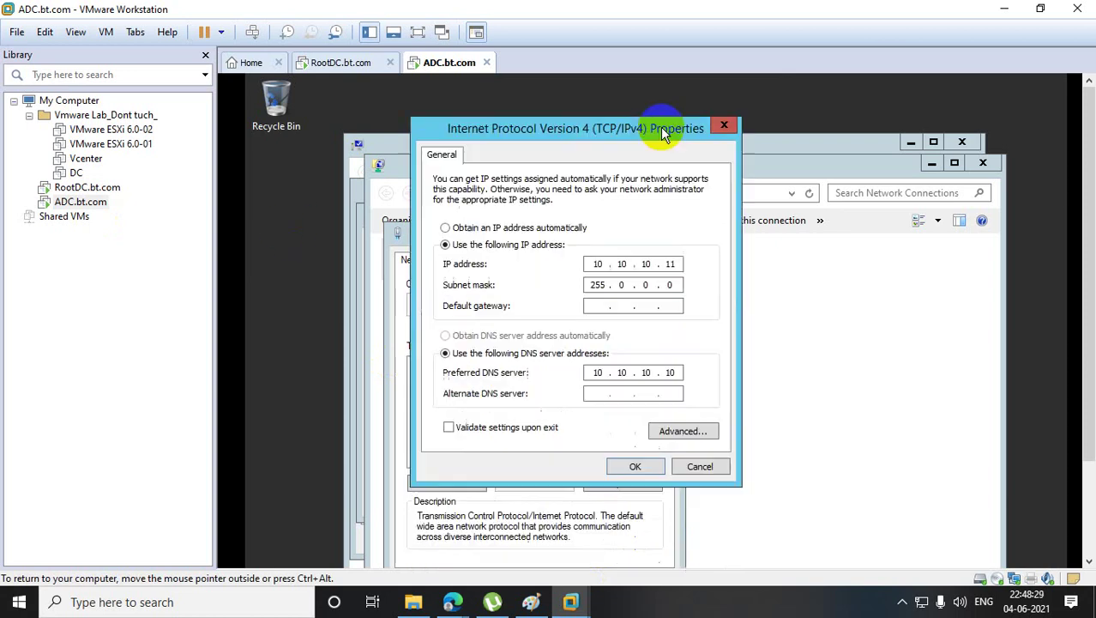
pyautogui.click(637, 462)
pyautogui.moveTo(556, 232); pyautogui.dragTo(560, 112)
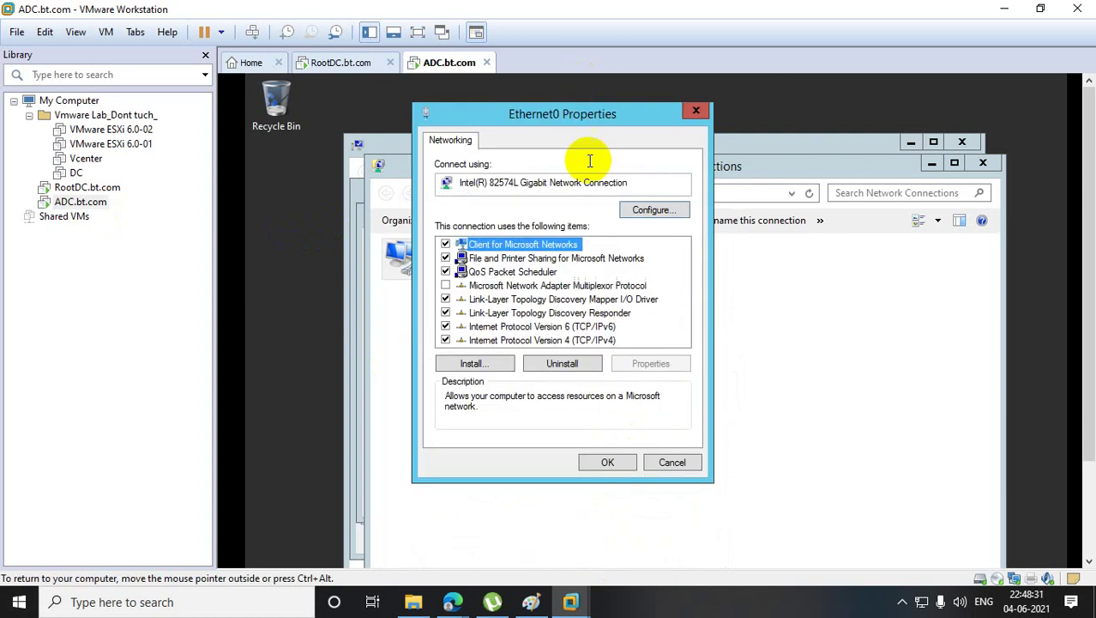
pyautogui.click(607, 462)
# - Discard the current Paint drawing and launch a fresh Paint window with a blank canvas
pyautogui.click(531, 602)
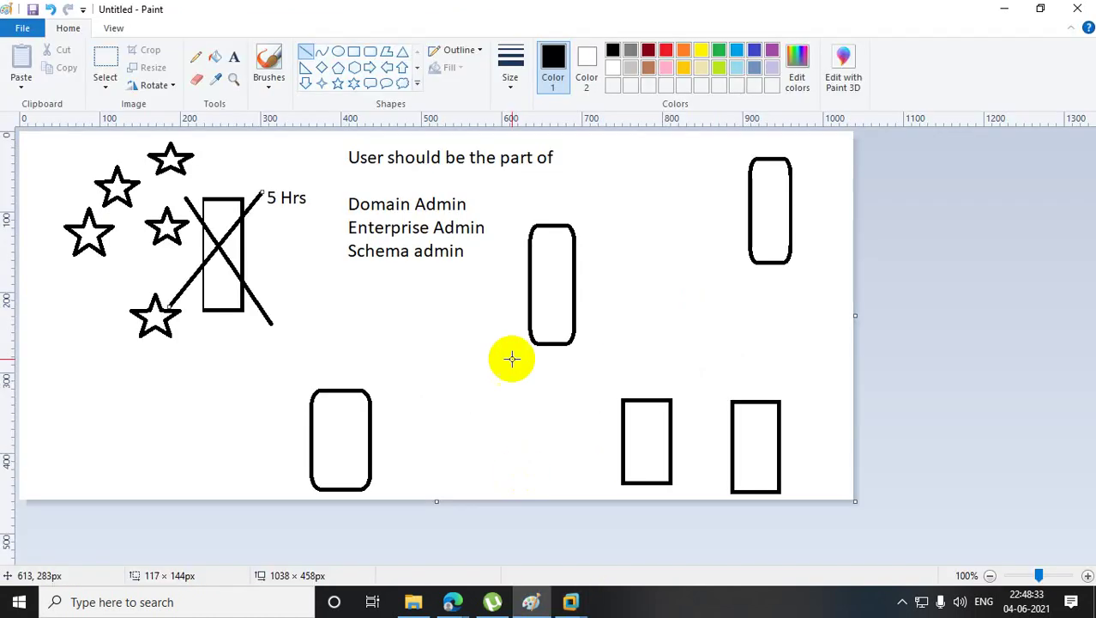
pyautogui.click(15, 29)
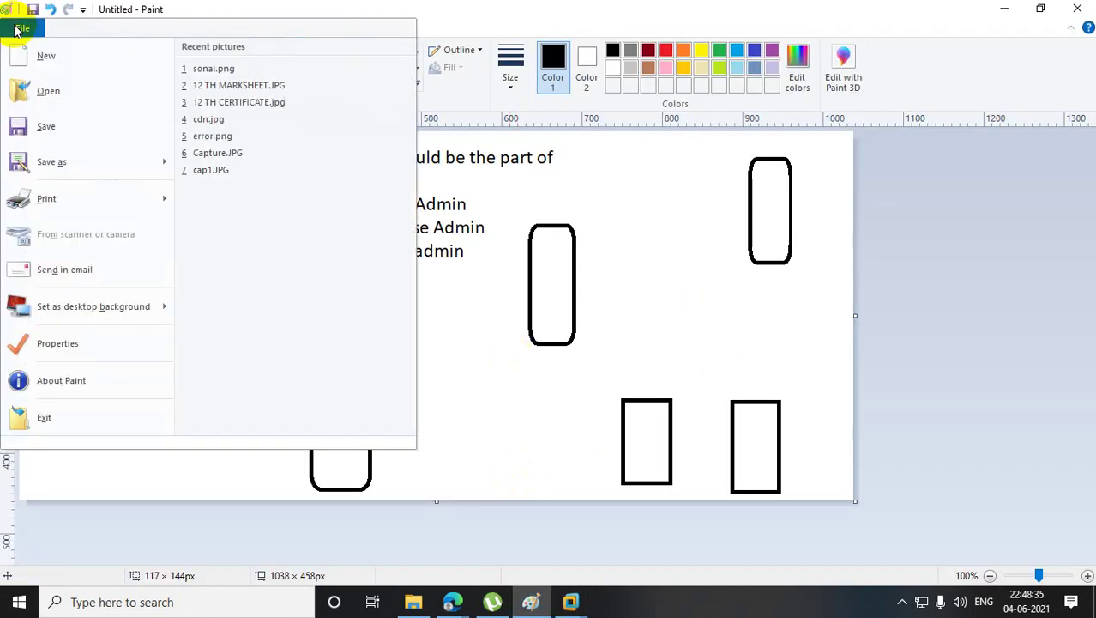
pyautogui.click(45, 52)
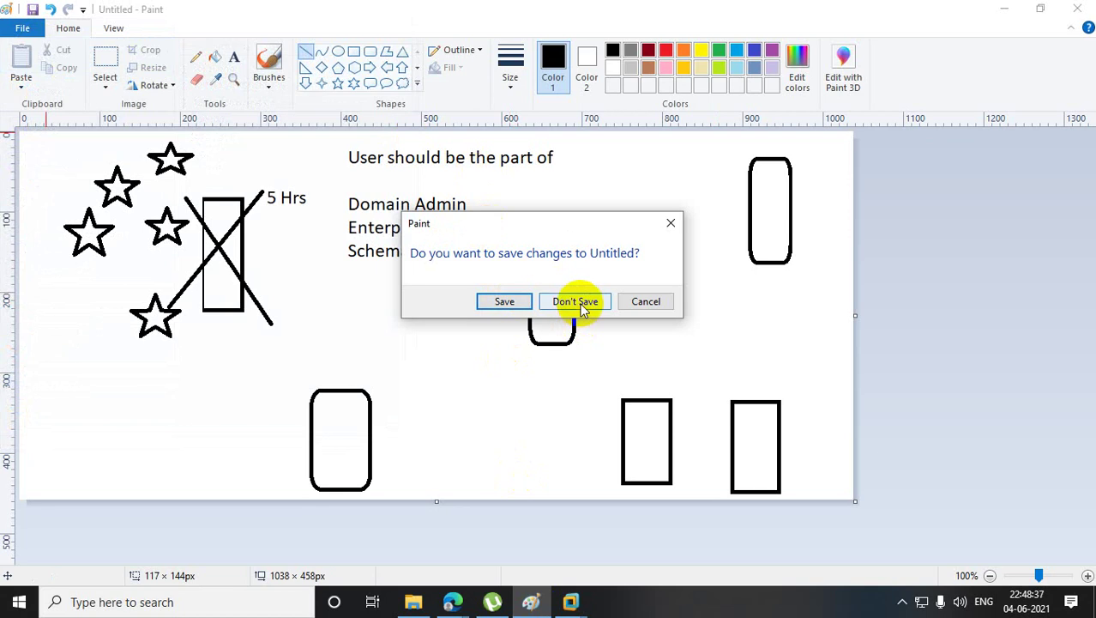
pyautogui.click(670, 223)
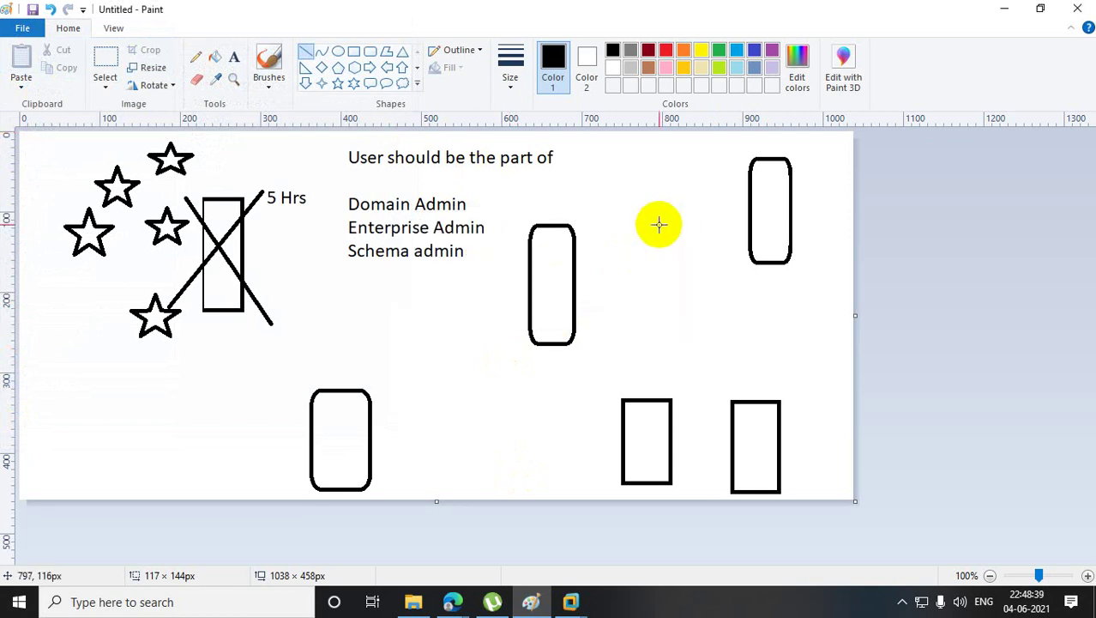
pyautogui.click(221, 601)
pyautogui.write('p')
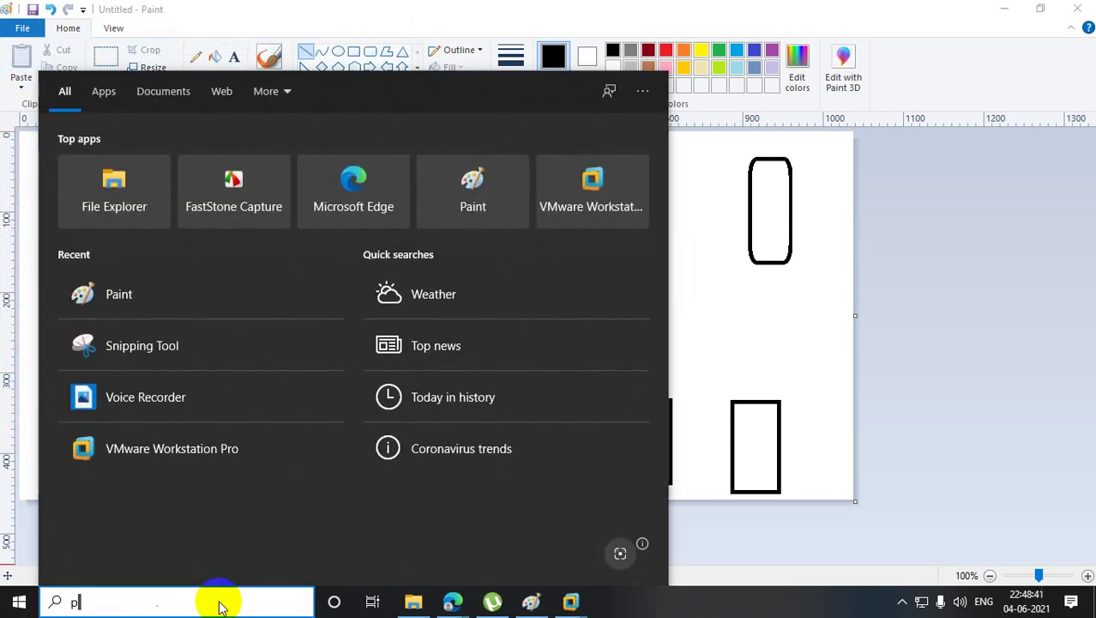
pyautogui.write('aint')
pyautogui.click(195, 171)
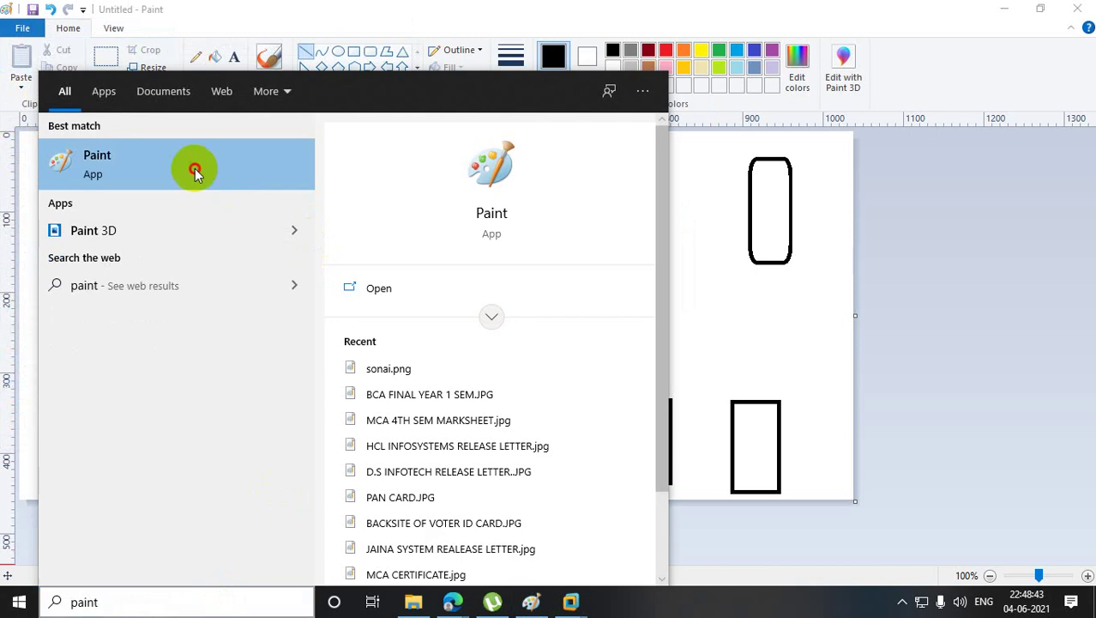
# - Draw five outlined rectangles in a row plus one more rectangle lower down
pyautogui.click(354, 53)
pyautogui.moveTo(289, 180); pyautogui.dragTo(363, 230)
pyautogui.moveTo(386, 180)
pyautogui.mouseDown()
pyautogui.moveTo(431, 223)
pyautogui.moveTo(459, 228)
pyautogui.mouseUp()
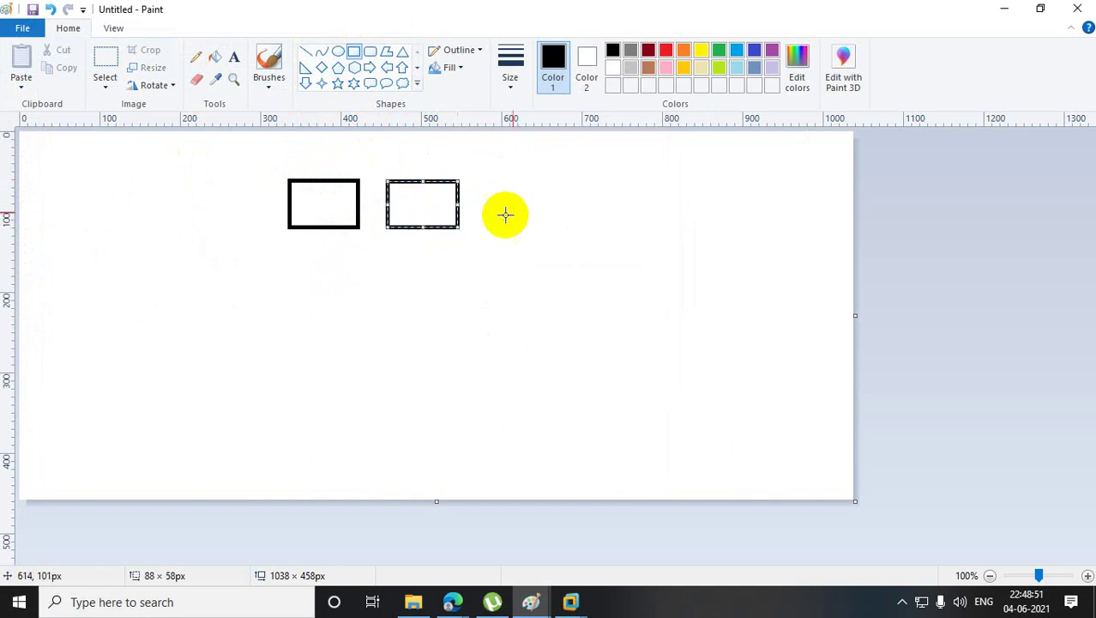
pyautogui.moveTo(484, 181); pyautogui.dragTo(561, 226)
pyautogui.moveTo(584, 178); pyautogui.dragTo(677, 225)
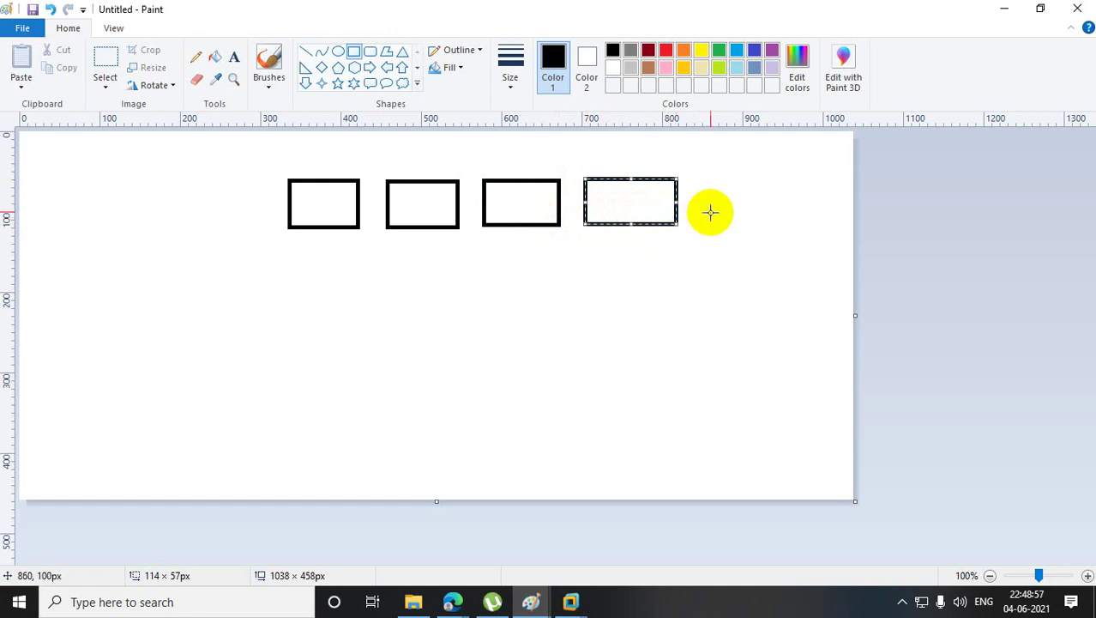
pyautogui.moveTo(696, 176); pyautogui.dragTo(794, 222)
pyautogui.moveTo(542, 290); pyautogui.dragTo(629, 335)
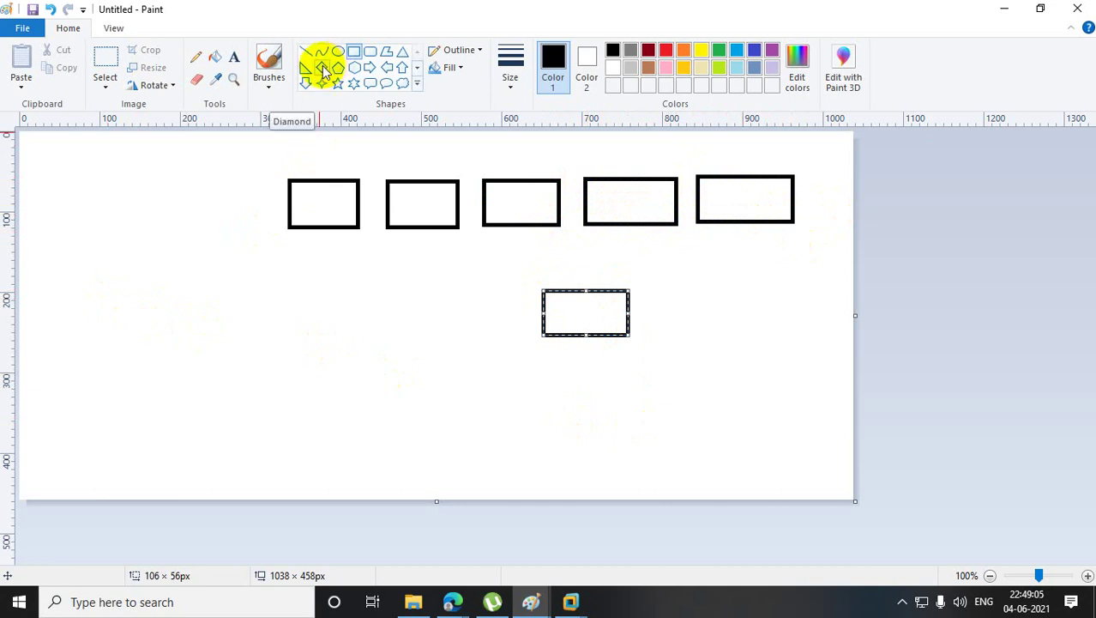
# - Draw a six-point star overlapping the first rectangle
pyautogui.click(353, 83)
pyautogui.moveTo(290, 148); pyautogui.dragTo(355, 210)
pyautogui.click(357, 302)
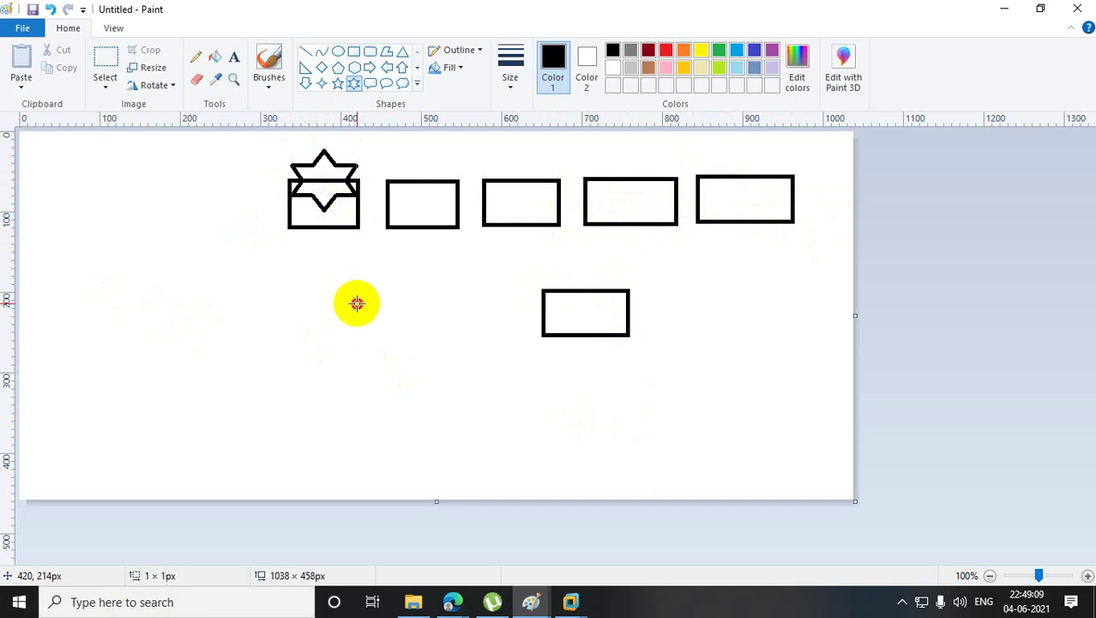
# - Select the star and first rectangle together and move them to the left
pyautogui.click(106, 62)
pyautogui.moveTo(270, 139); pyautogui.dragTo(370, 249)
pyautogui.moveTo(324, 214); pyautogui.dragTo(91, 279)
pyautogui.click(215, 305)
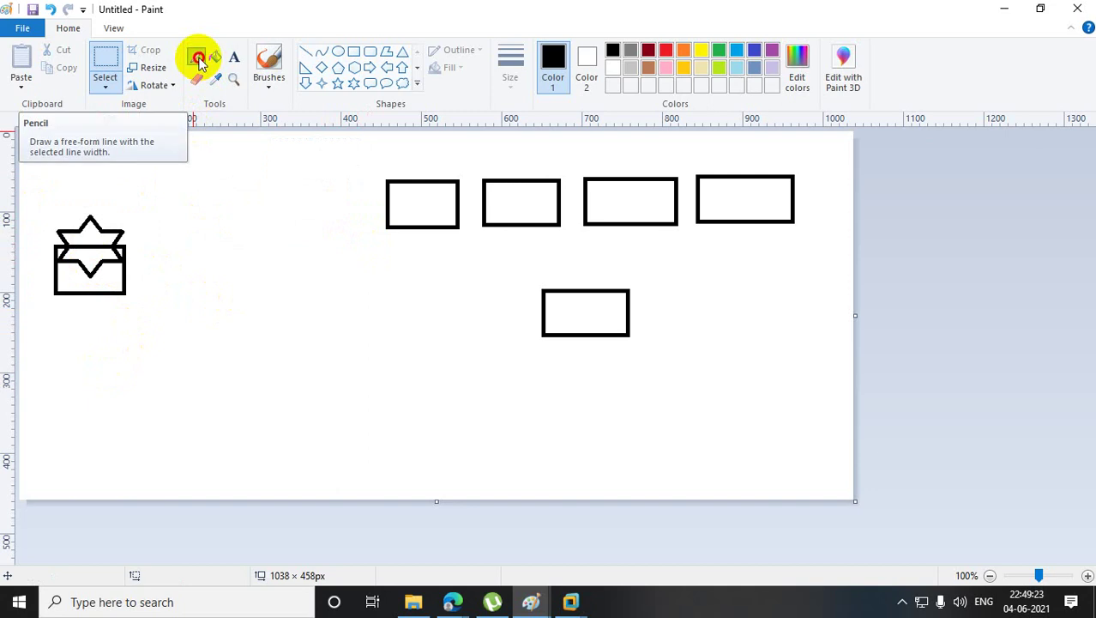
# - Draw a diamond at lower left and a straight line joining it to the rectangle
pyautogui.click(196, 57)
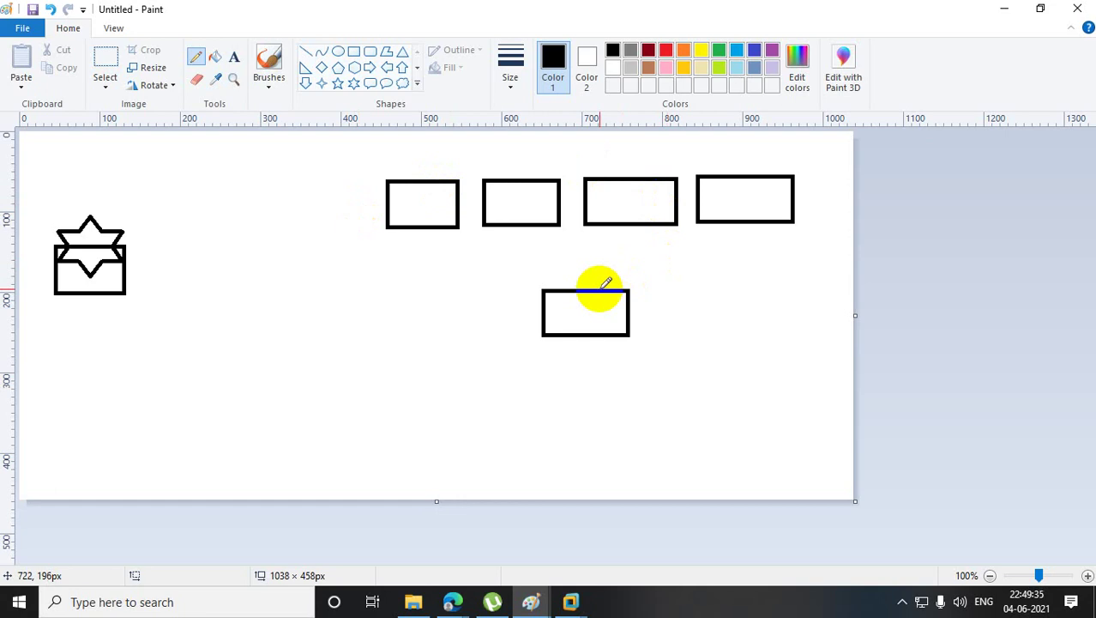
pyautogui.click(321, 69)
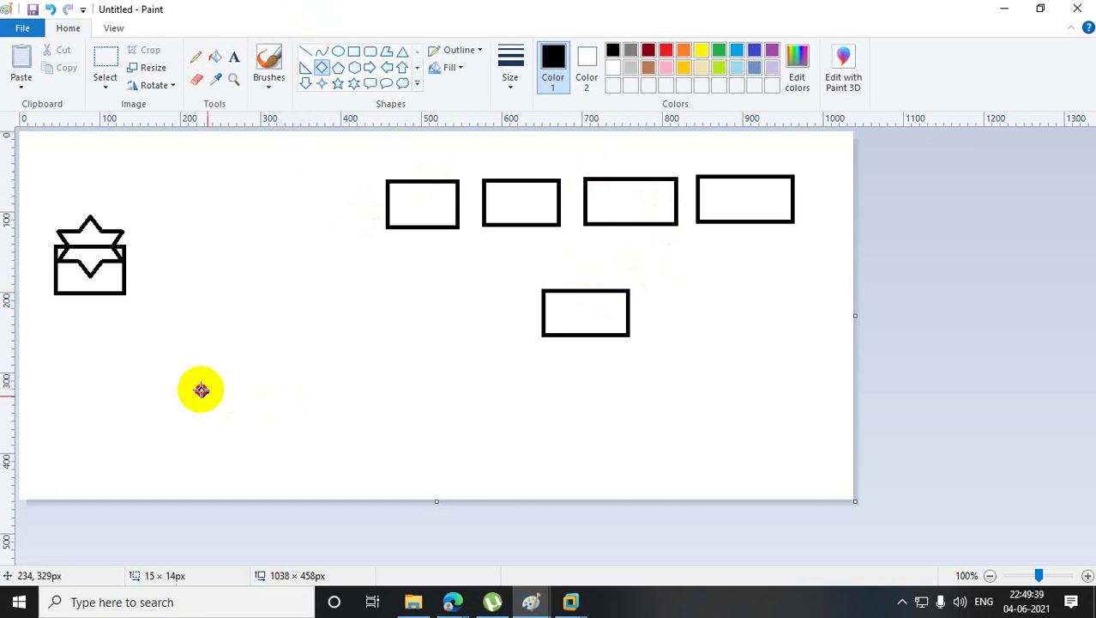
pyautogui.moveTo(197, 385); pyautogui.dragTo(257, 469)
pyautogui.click(306, 53)
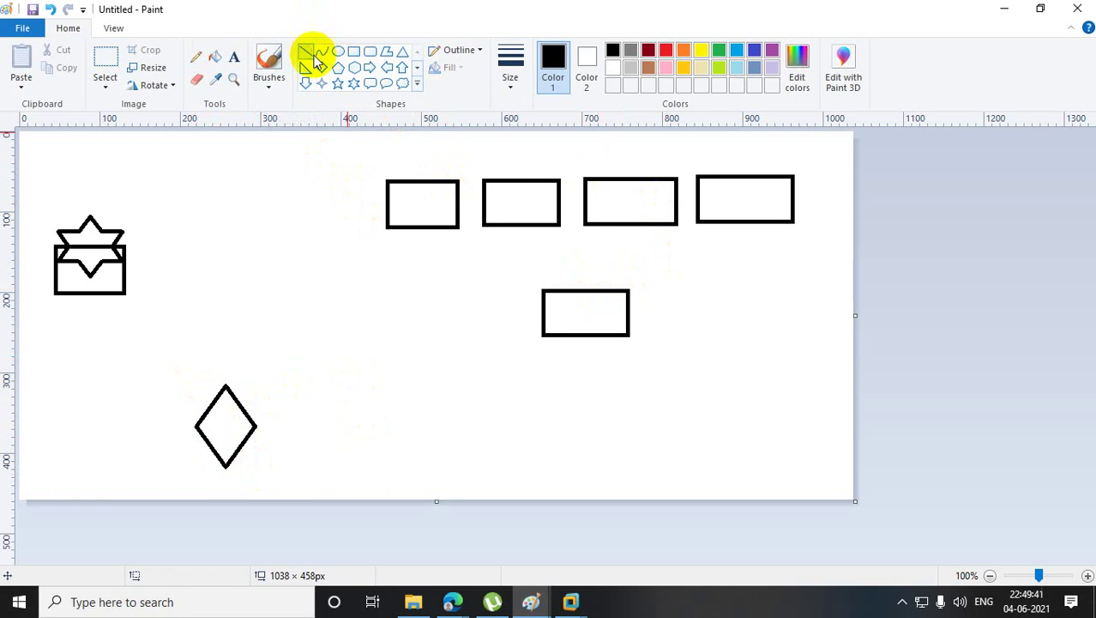
pyautogui.moveTo(387, 226); pyautogui.dragTo(250, 417)
pyautogui.click(94, 234)
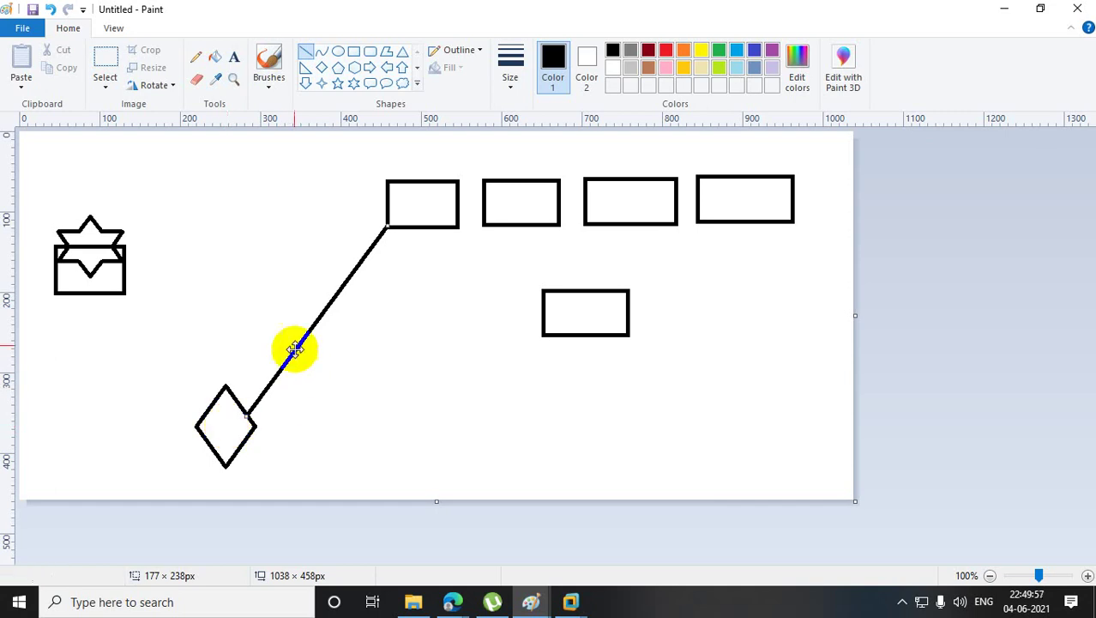
# - Mark a pencil X across the line and place a small square near it
pyautogui.click(196, 57)
pyautogui.moveTo(297, 300); pyautogui.dragTo(331, 364)
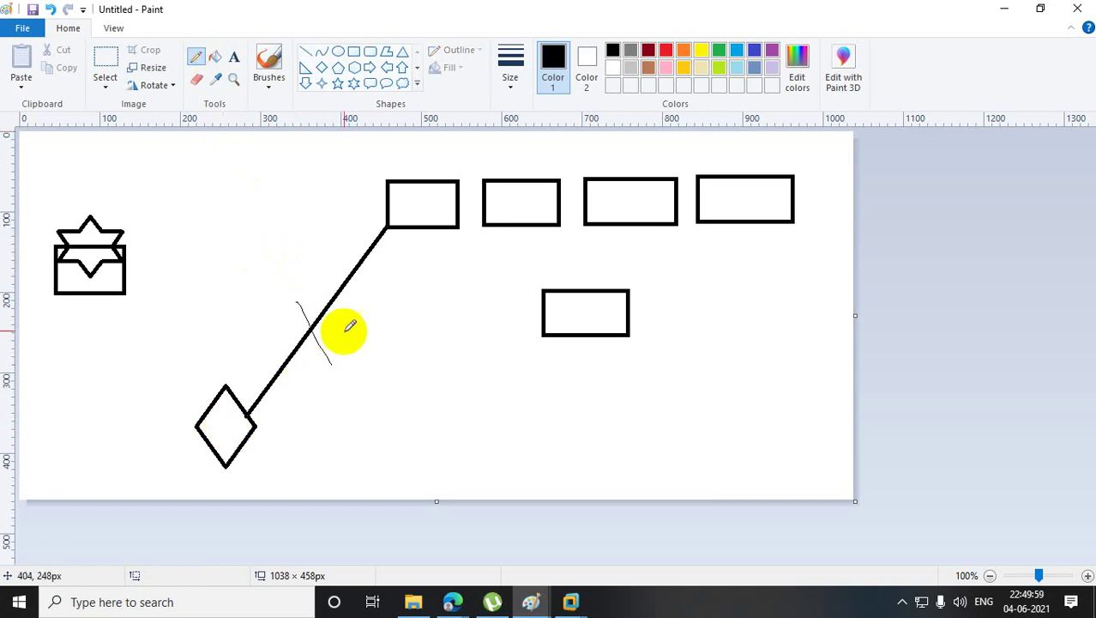
pyautogui.moveTo(345, 324); pyautogui.dragTo(277, 332)
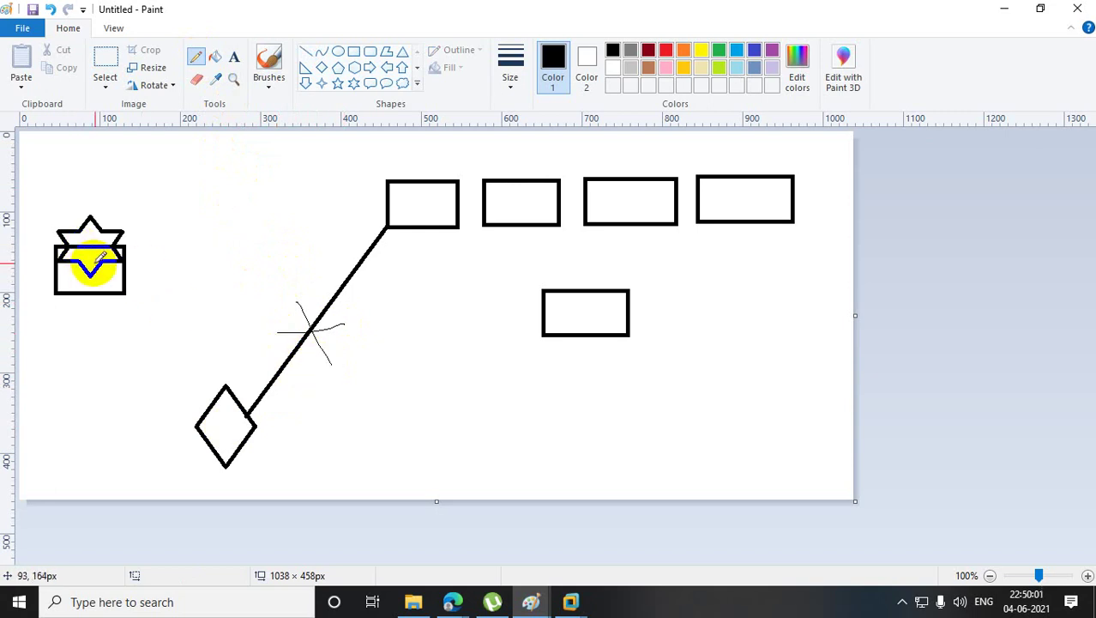
pyautogui.click(354, 50)
pyautogui.moveTo(170, 174); pyautogui.dragTo(243, 257)
pyautogui.moveTo(206, 214)
pyautogui.mouseDown()
pyautogui.moveTo(406, 206)
pyautogui.moveTo(234, 195)
pyautogui.moveTo(499, 235)
pyautogui.moveTo(743, 230)
pyautogui.moveTo(671, 319)
pyautogui.moveTo(625, 323)
pyautogui.moveTo(438, 230)
pyautogui.moveTo(333, 276)
pyautogui.moveTo(269, 362)
pyautogui.moveTo(334, 354)
pyautogui.mouseUp()
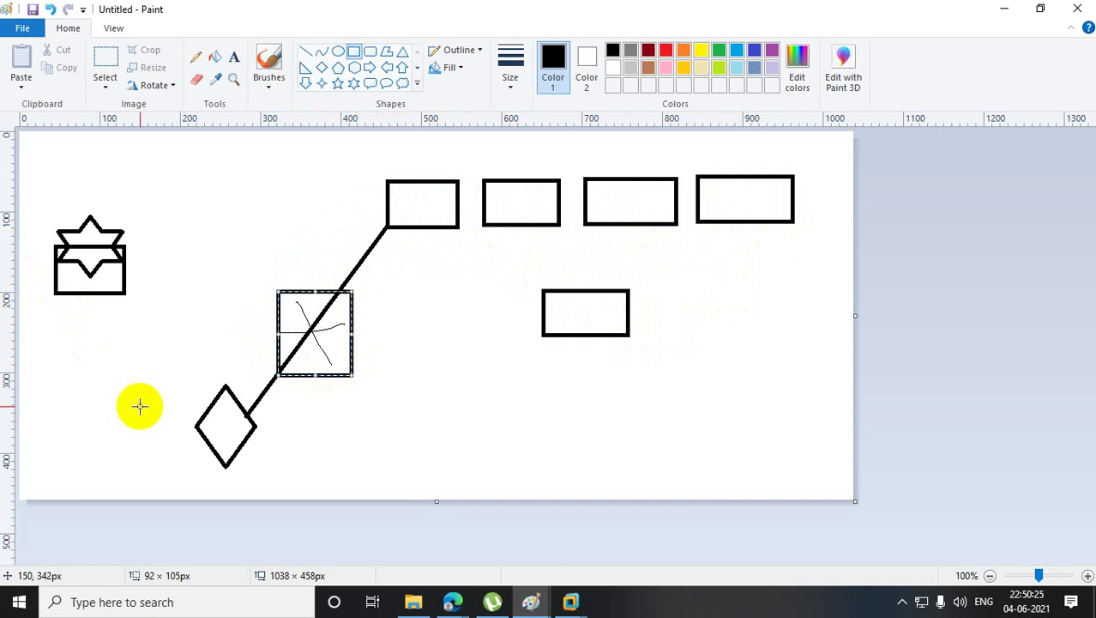
# - Sketch freehand pencil curves from the diamond toward the star-box, then minimise both Paint windows
pyautogui.click(196, 57)
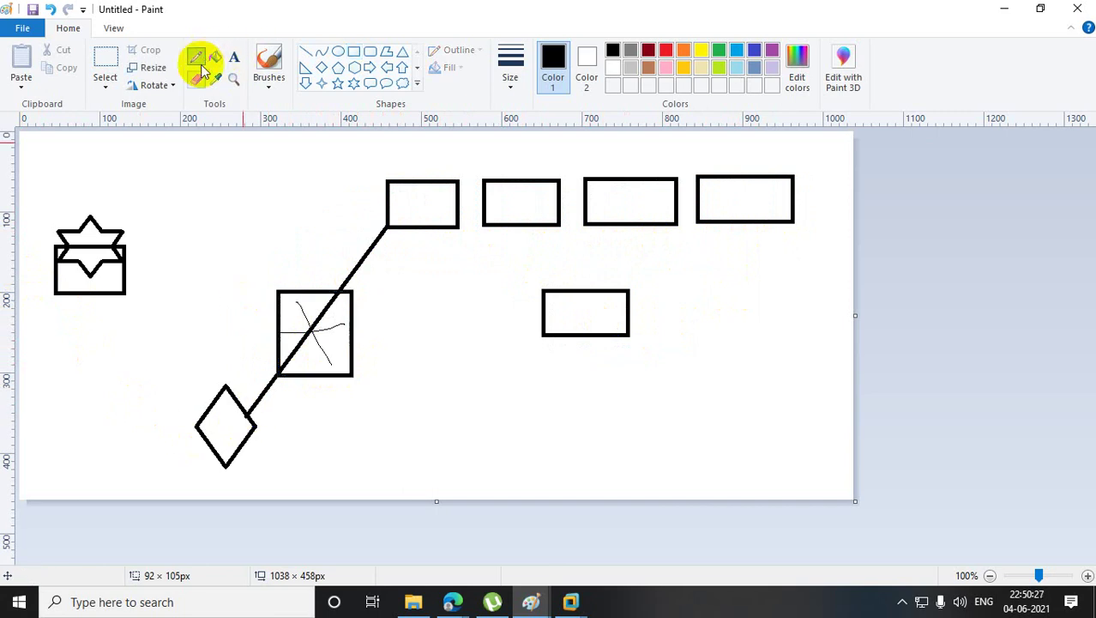
pyautogui.moveTo(214, 396)
pyautogui.mouseDown()
pyautogui.moveTo(155, 255)
pyautogui.moveTo(115, 230)
pyautogui.mouseUp()
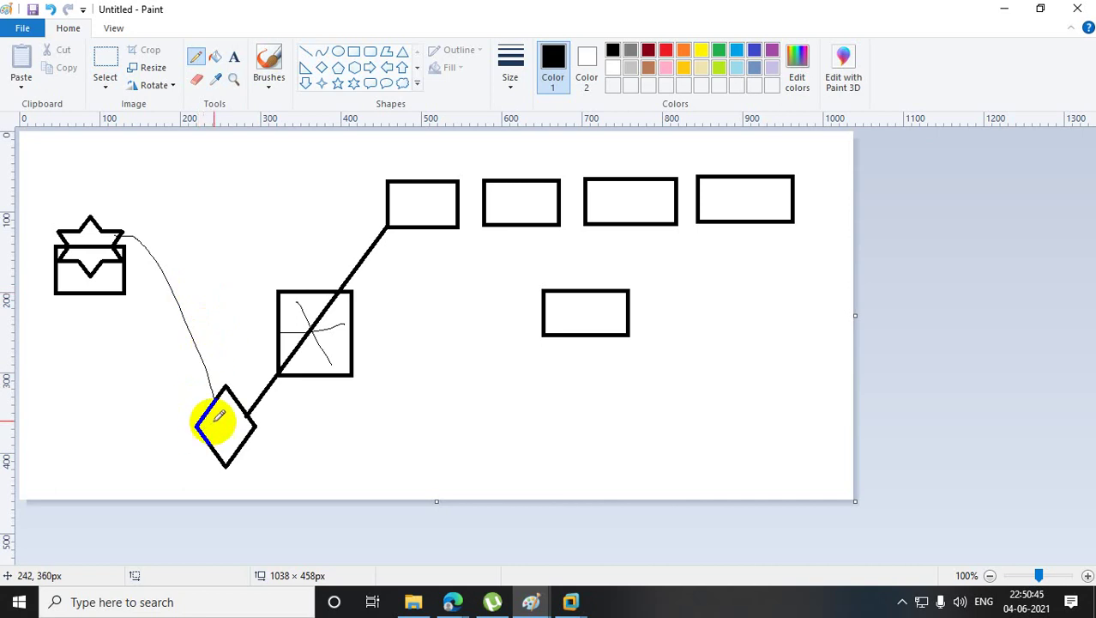
pyautogui.moveTo(208, 422)
pyautogui.mouseDown()
pyautogui.moveTo(218, 396)
pyautogui.moveTo(84, 331)
pyautogui.moveTo(54, 342)
pyautogui.moveTo(40, 313)
pyautogui.moveTo(92, 361)
pyautogui.moveTo(39, 313)
pyautogui.moveTo(66, 308)
pyautogui.mouseUp()
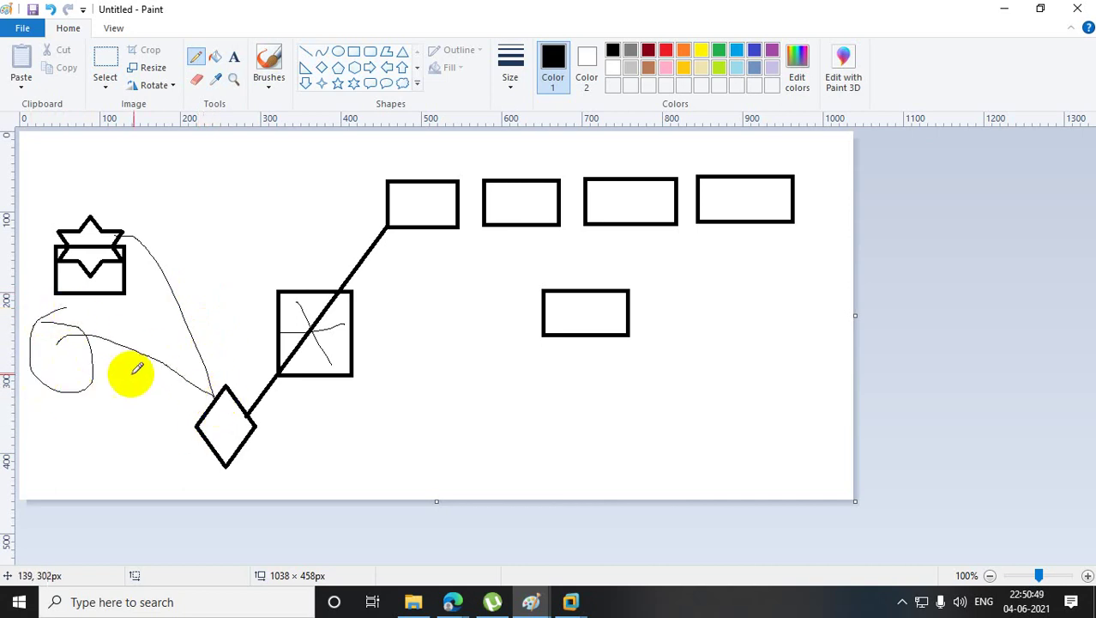
pyautogui.moveTo(312, 324); pyautogui.dragTo(352, 293)
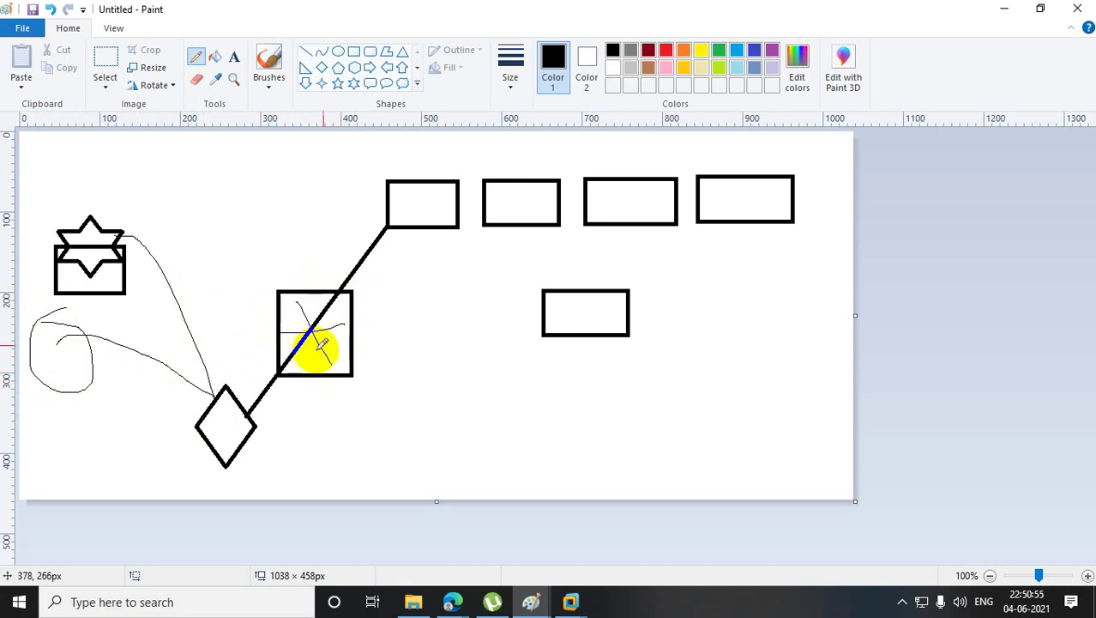
pyautogui.click(1001, 8)
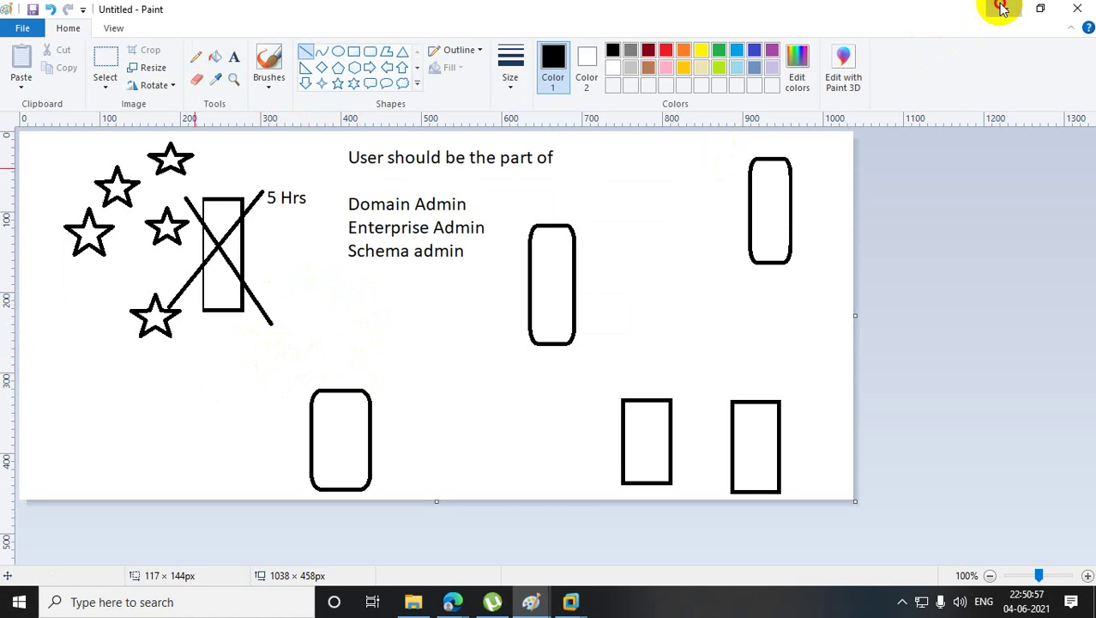
pyautogui.click(1002, 8)
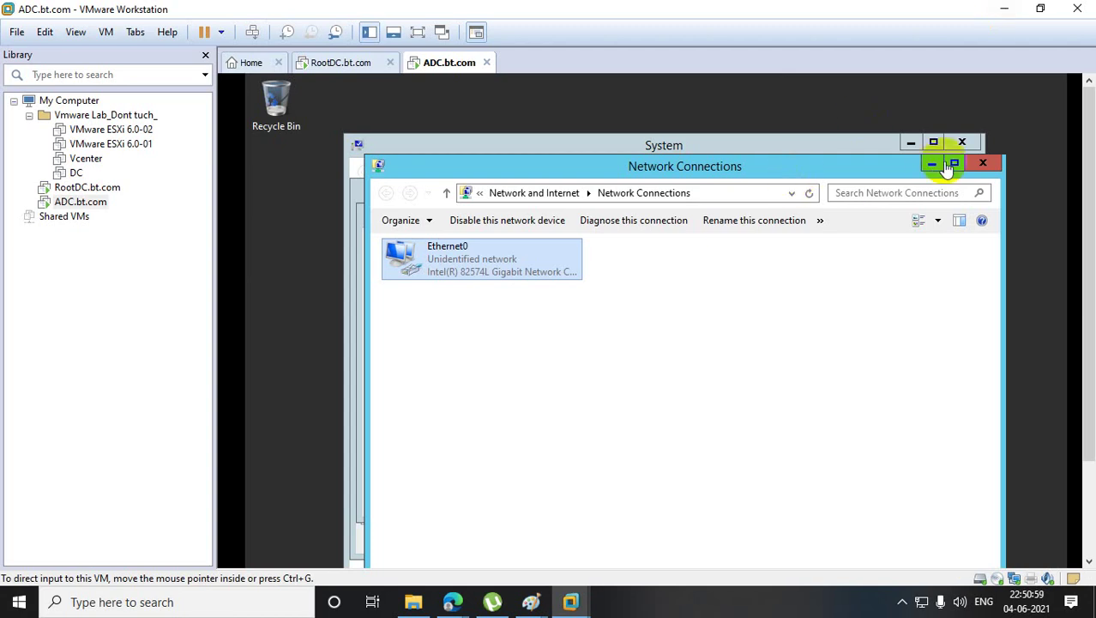
# - Retry joining bt.com with domain admin credentials, re-entering the password after a rejection
pyautogui.click(984, 163)
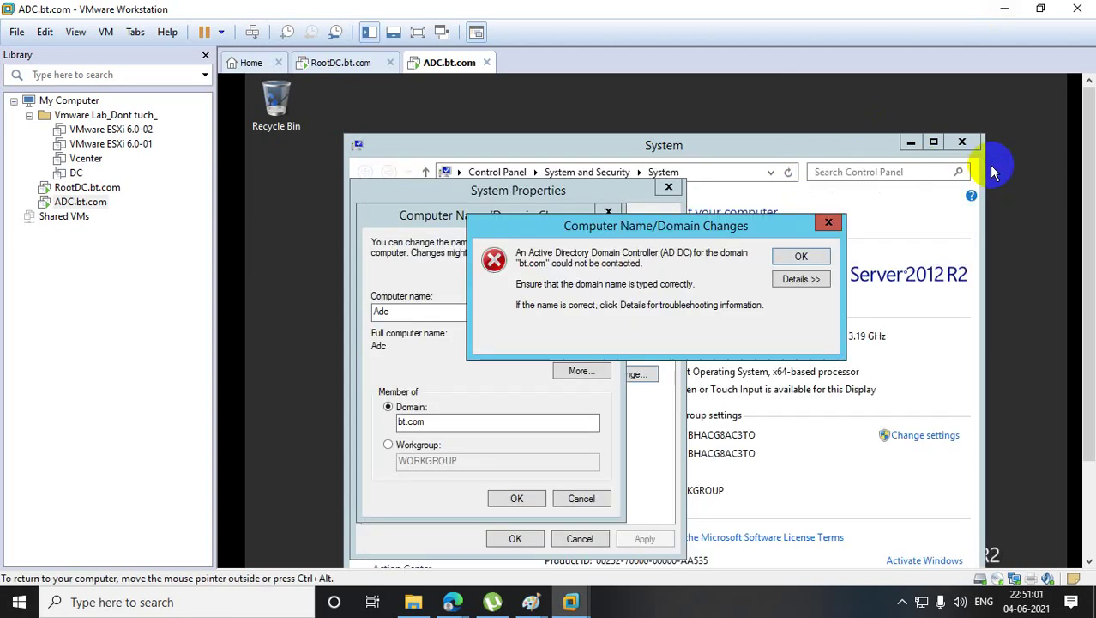
pyautogui.click(828, 222)
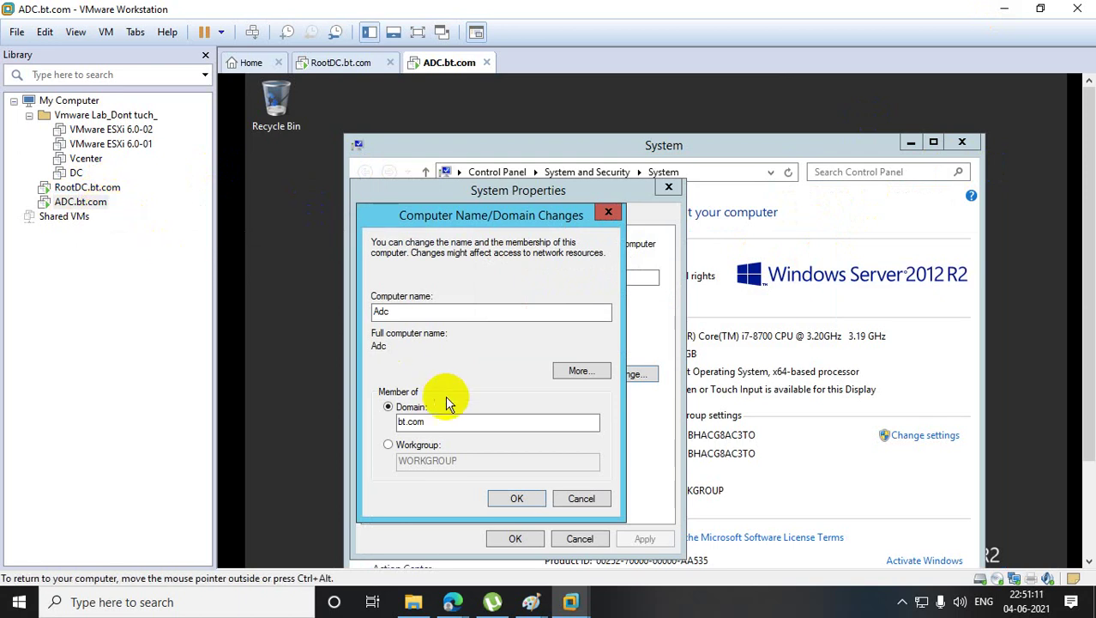
pyautogui.click(521, 498)
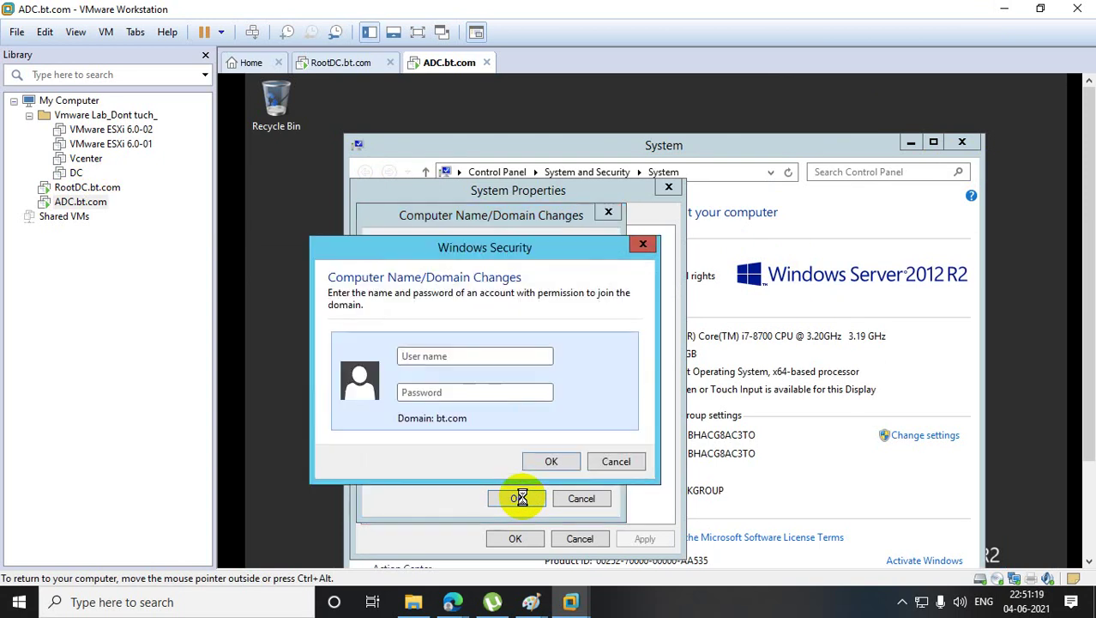
pyautogui.click(458, 353)
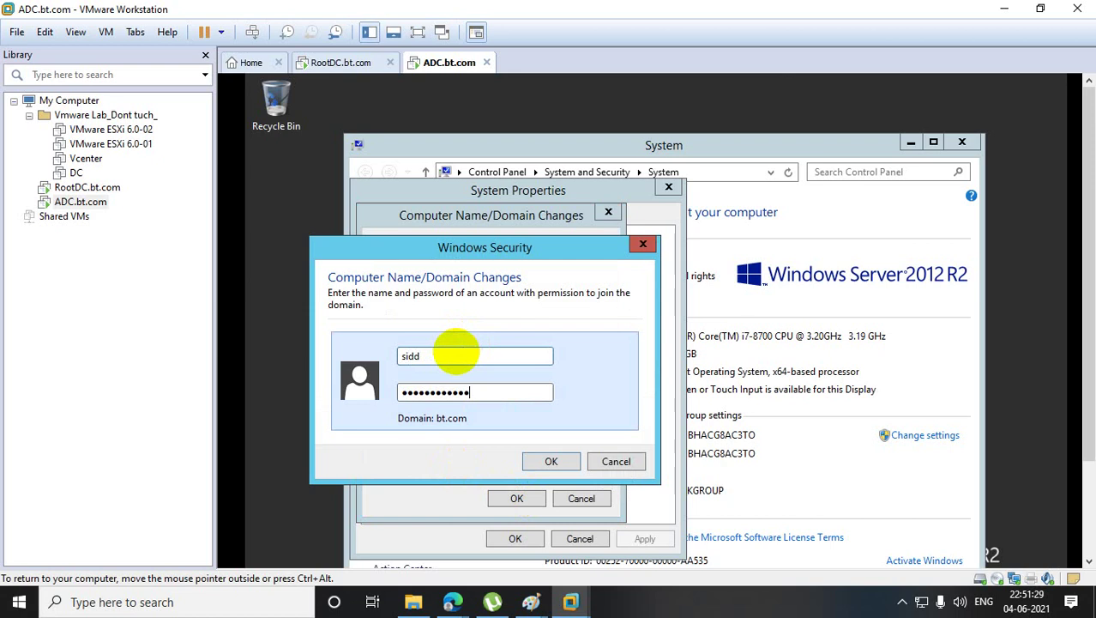
pyautogui.press('Return')
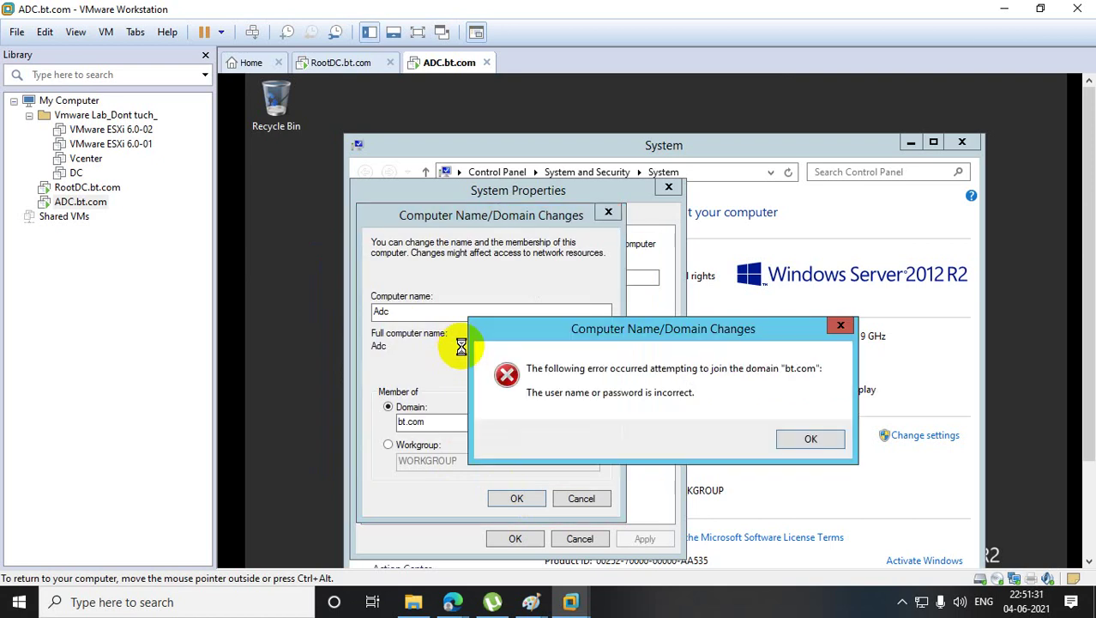
pyautogui.click(807, 439)
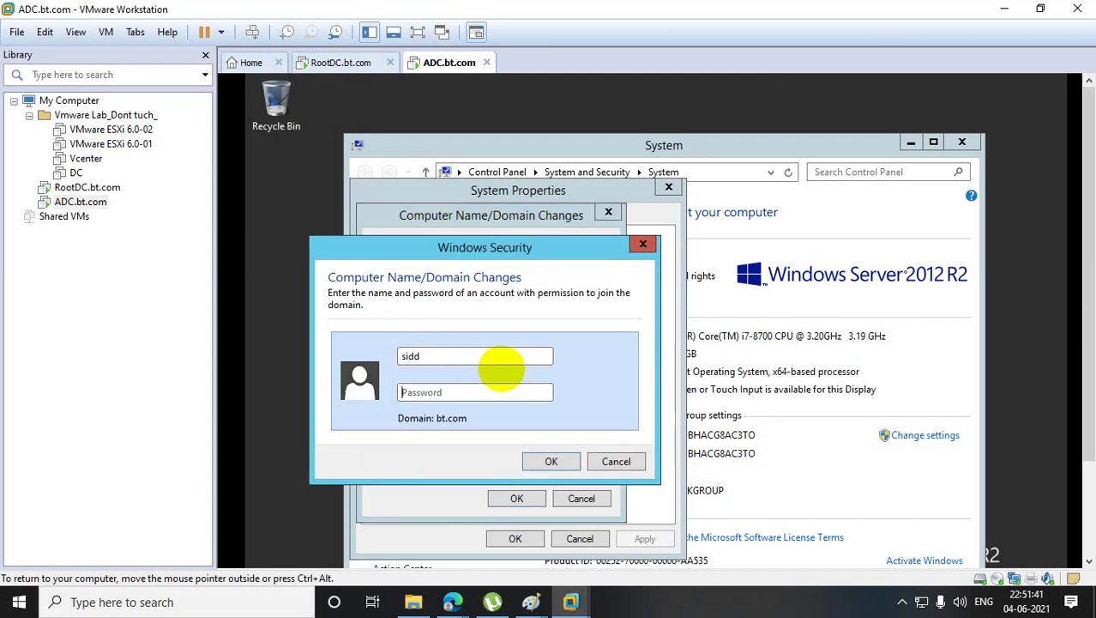
pyautogui.write('p')
pyautogui.press('Return')
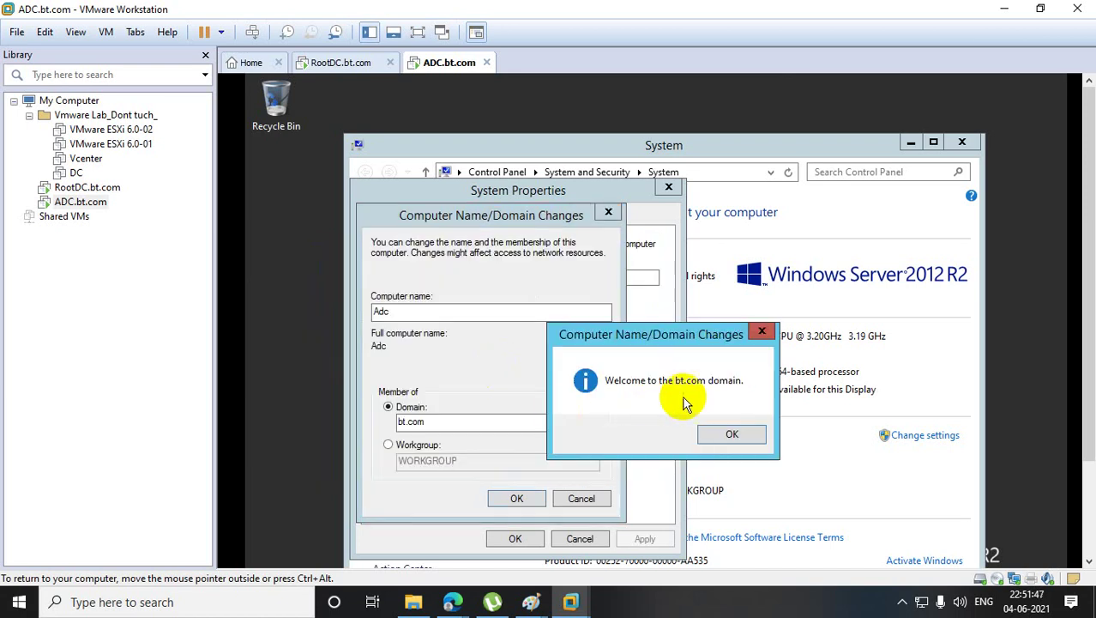
# - Acknowledge the bt.com welcome, confirm the name/domain change, and restart the ADC machine
pyautogui.click(733, 434)
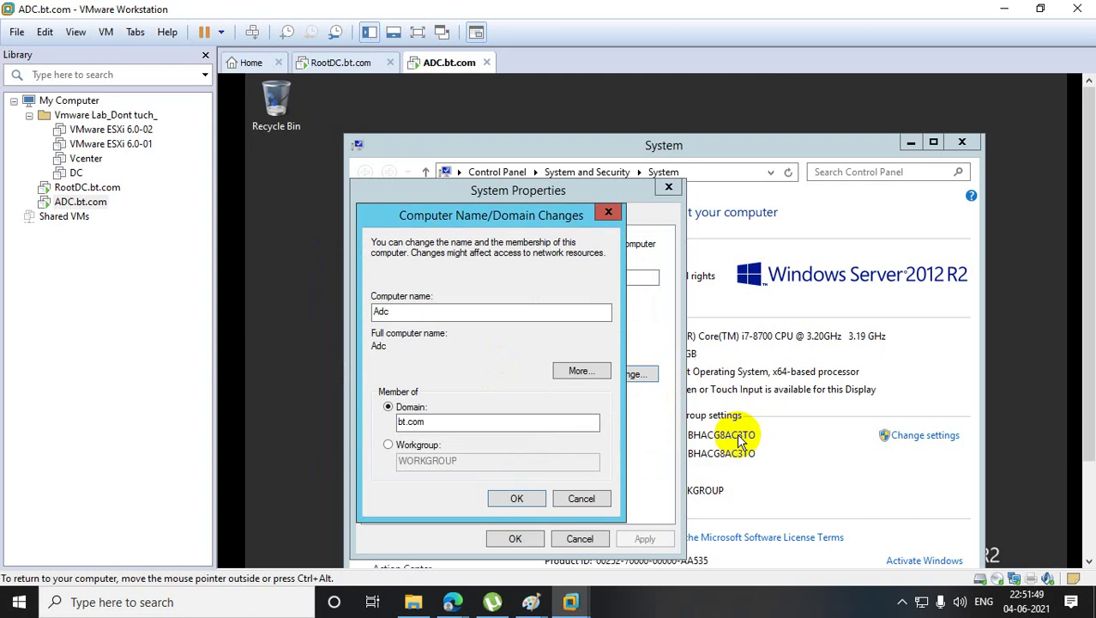
pyautogui.click(518, 498)
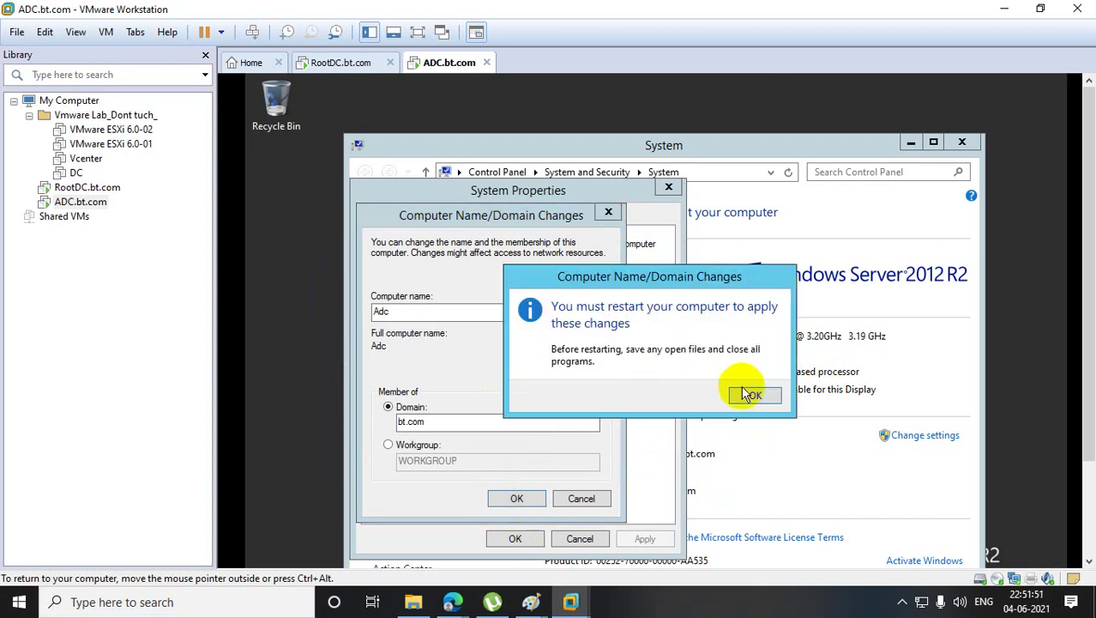
pyautogui.click(748, 393)
pyautogui.click(515, 538)
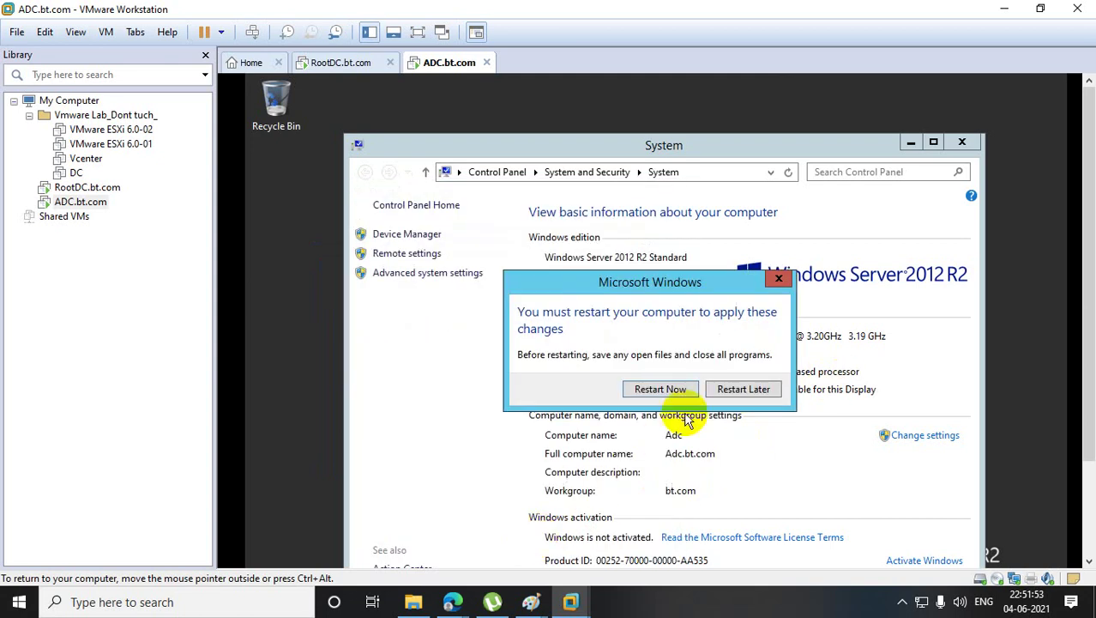
pyautogui.click(673, 390)
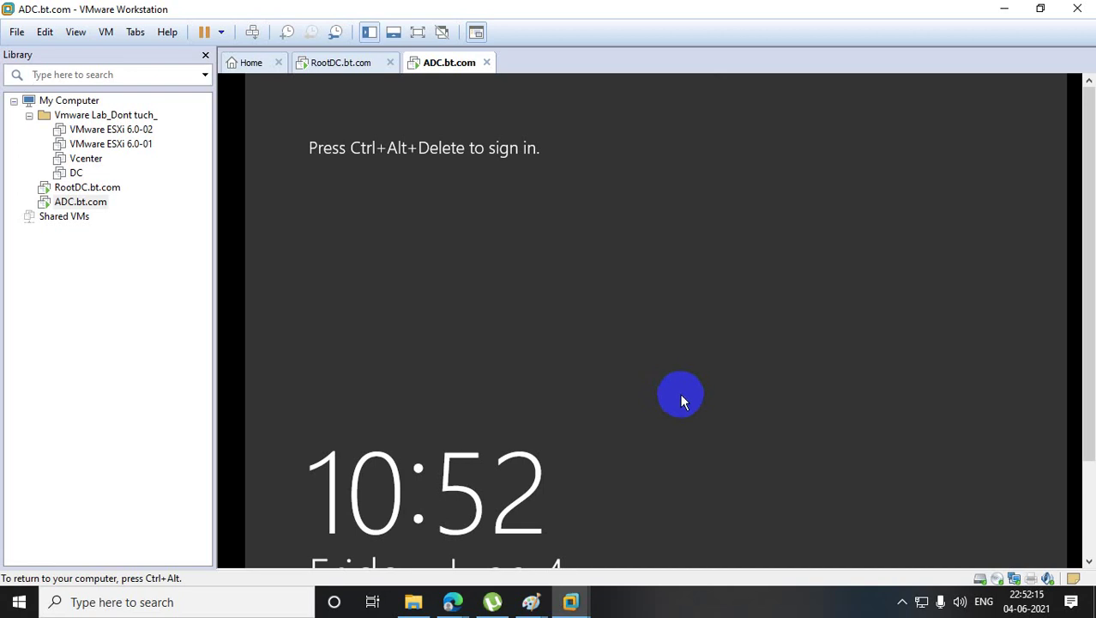
# - Sign in to ADC.bt.com through Other user with the BT domain account's username and password
pyautogui.rightClick(82, 204)
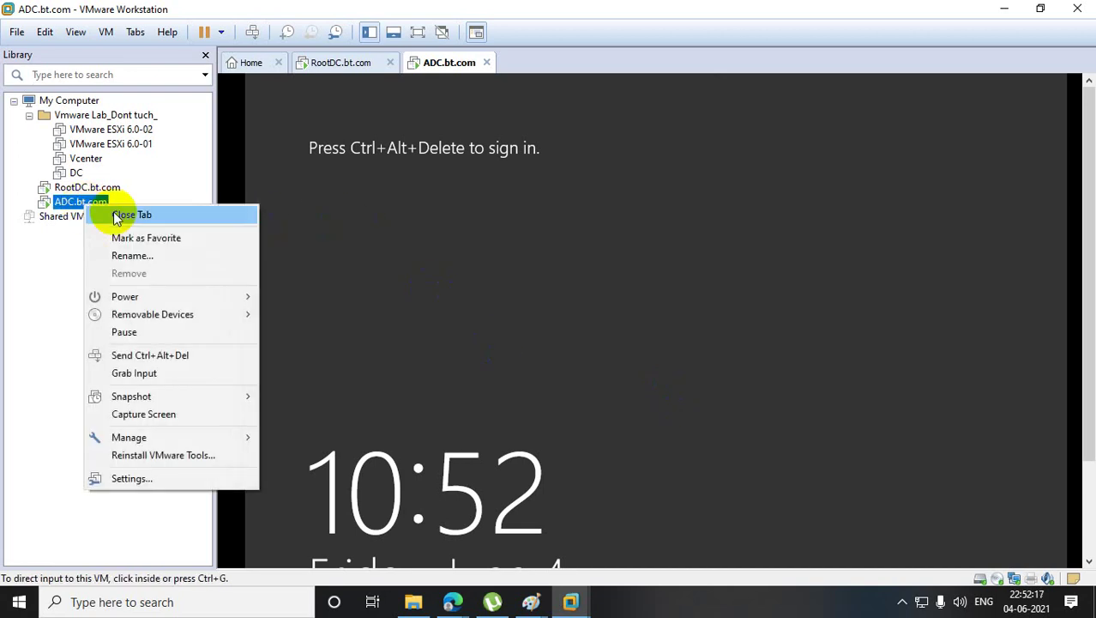
pyautogui.click(188, 355)
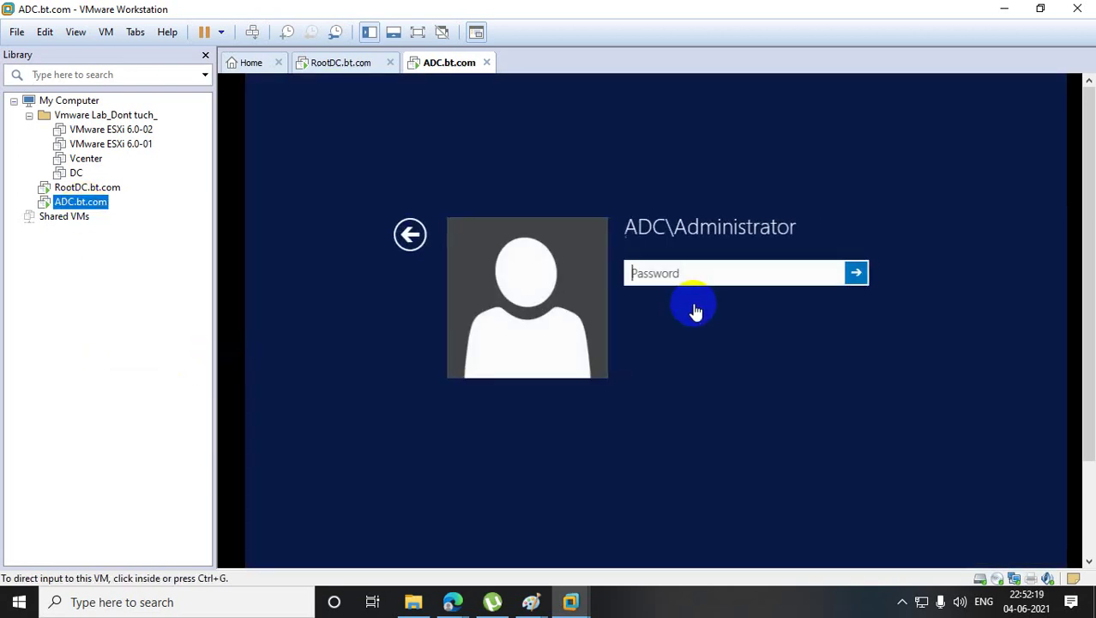
pyautogui.click(660, 273)
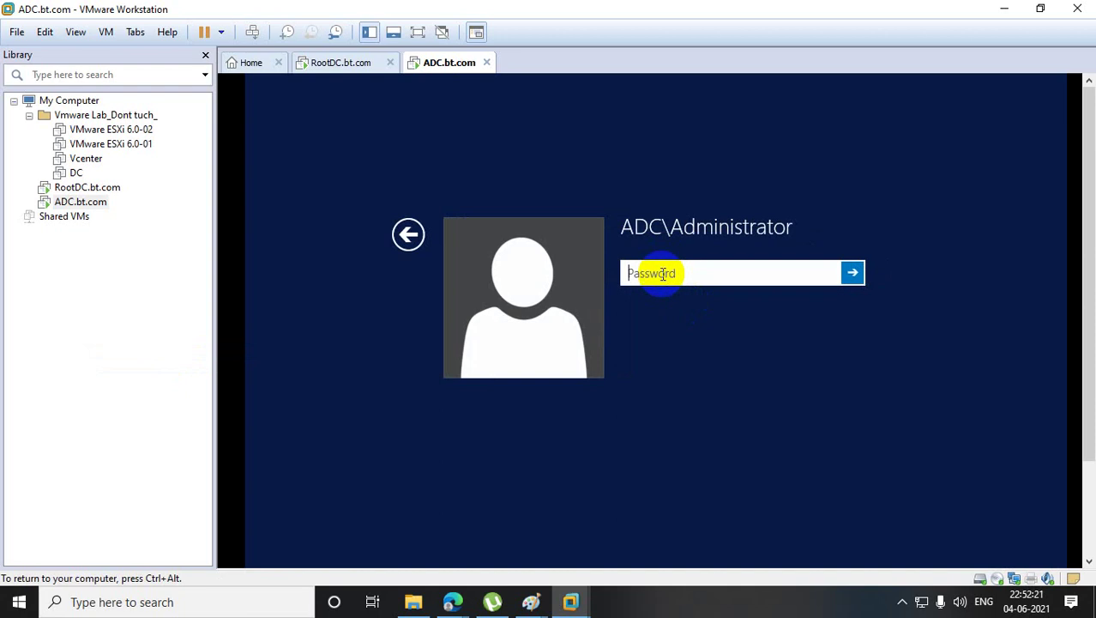
pyautogui.click(420, 236)
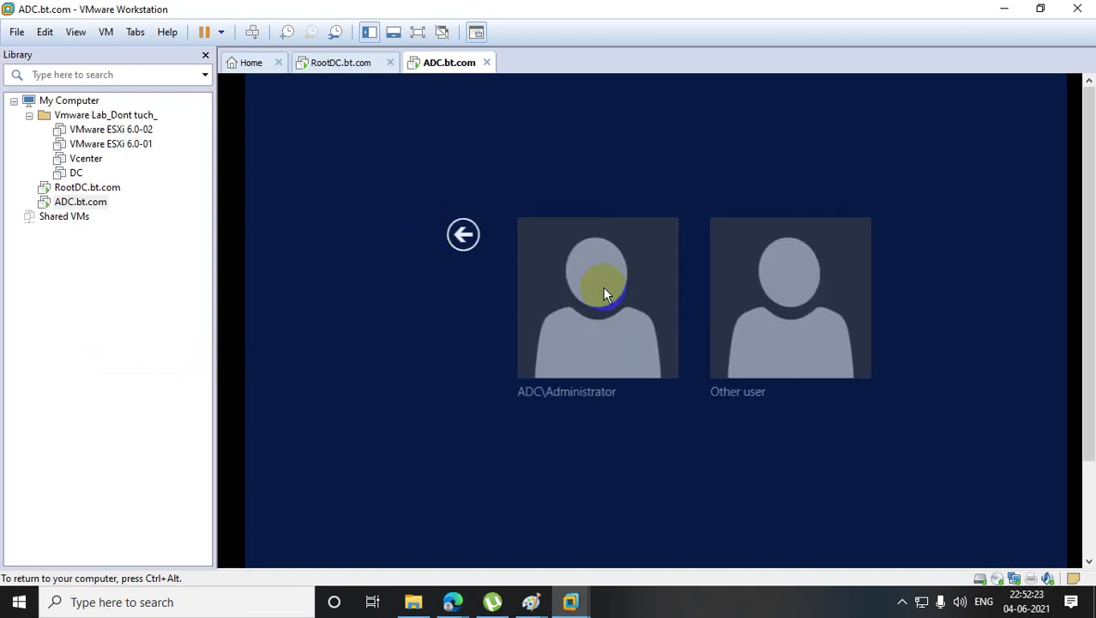
pyautogui.click(737, 279)
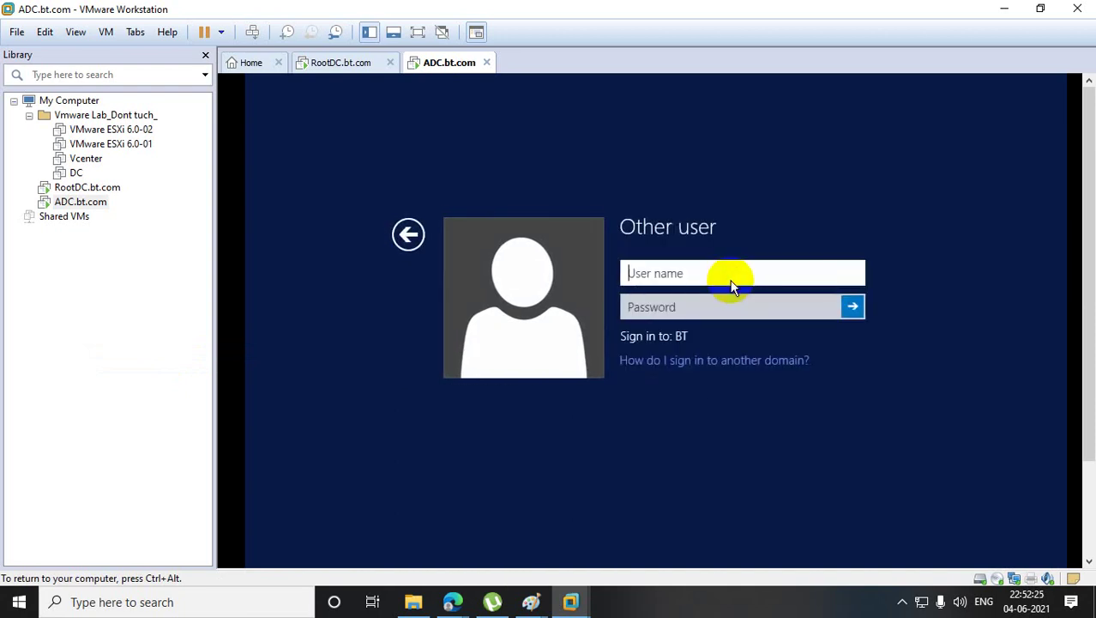
pyautogui.write('sidd')
pyautogui.press('Tab')
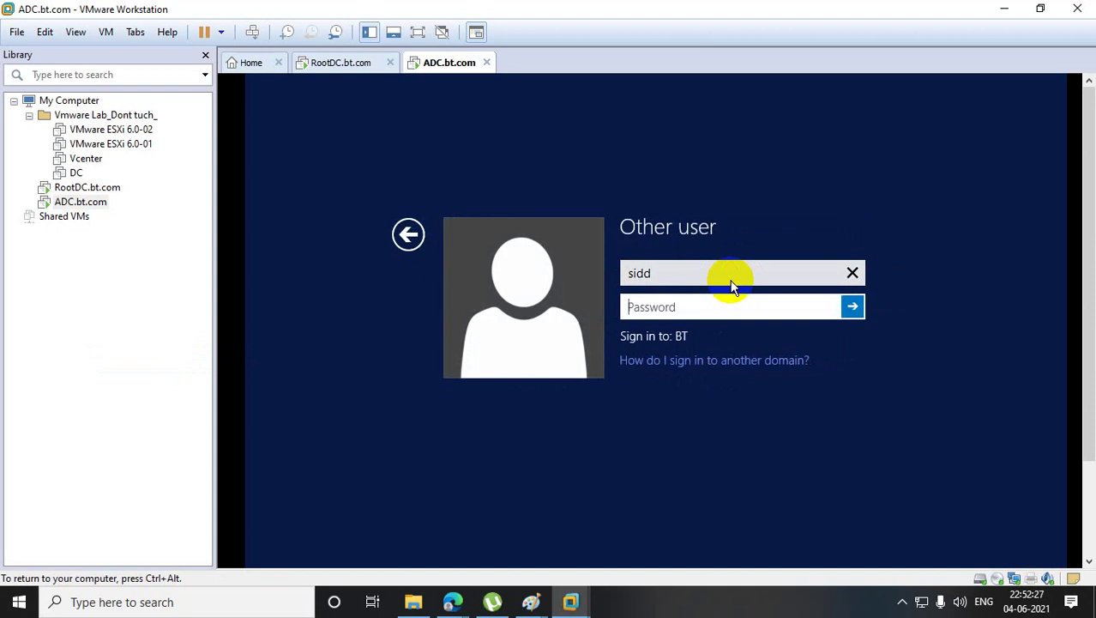
pyautogui.write('************')
pyautogui.press('Return')
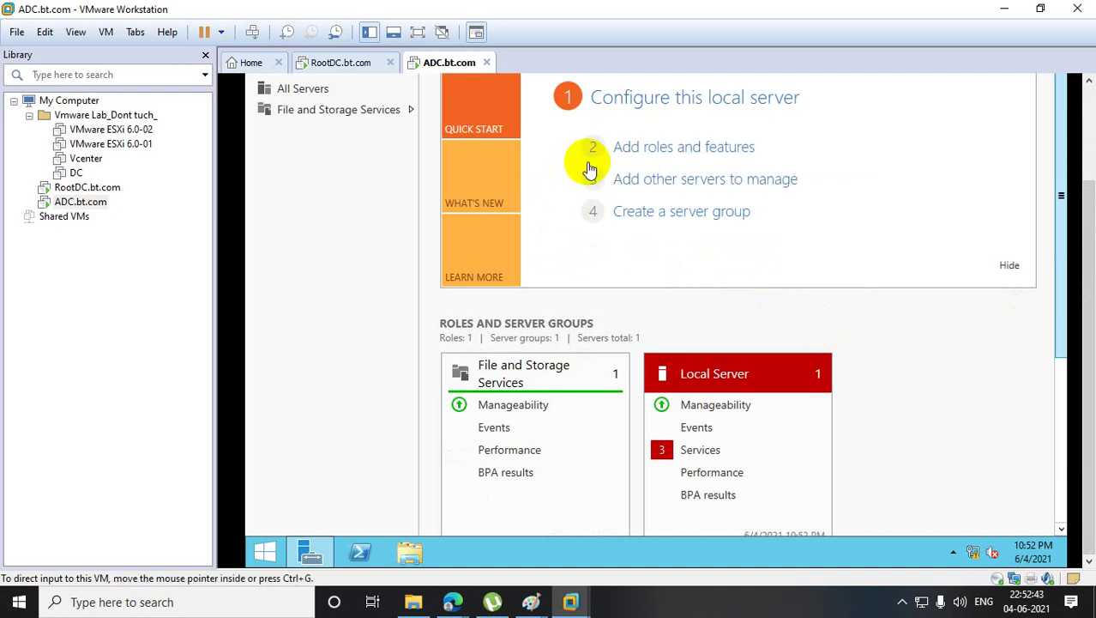
# - Sign out, send Ctrl+Alt+Del to ADC.bt.com, and sign back in with the domain user's password
pyautogui.click(730, 312)
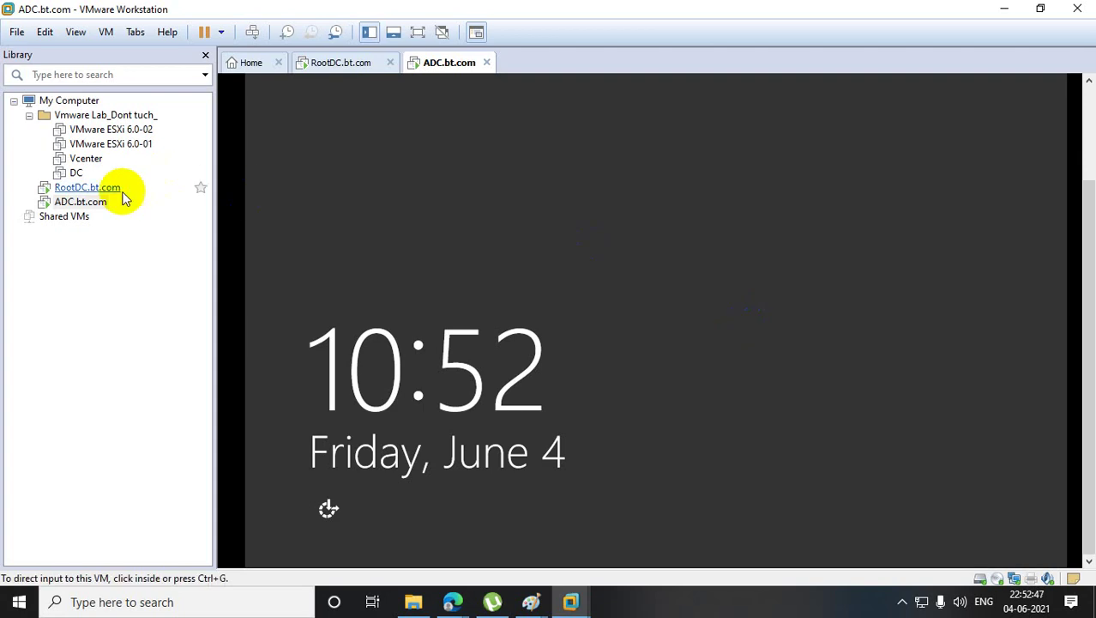
pyautogui.rightClick(105, 205)
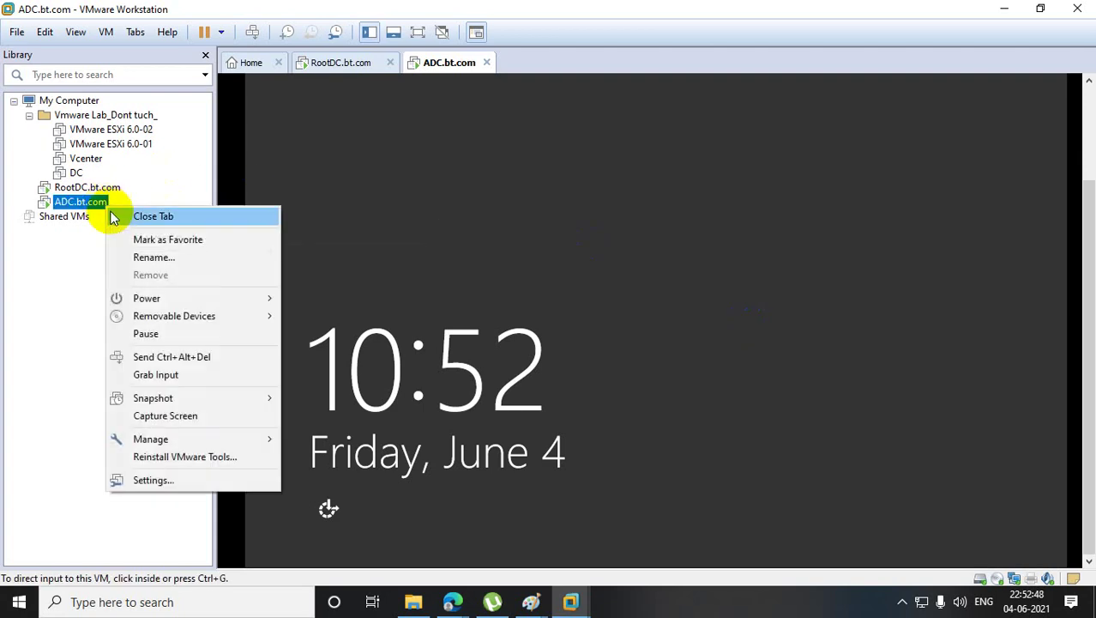
pyautogui.click(204, 359)
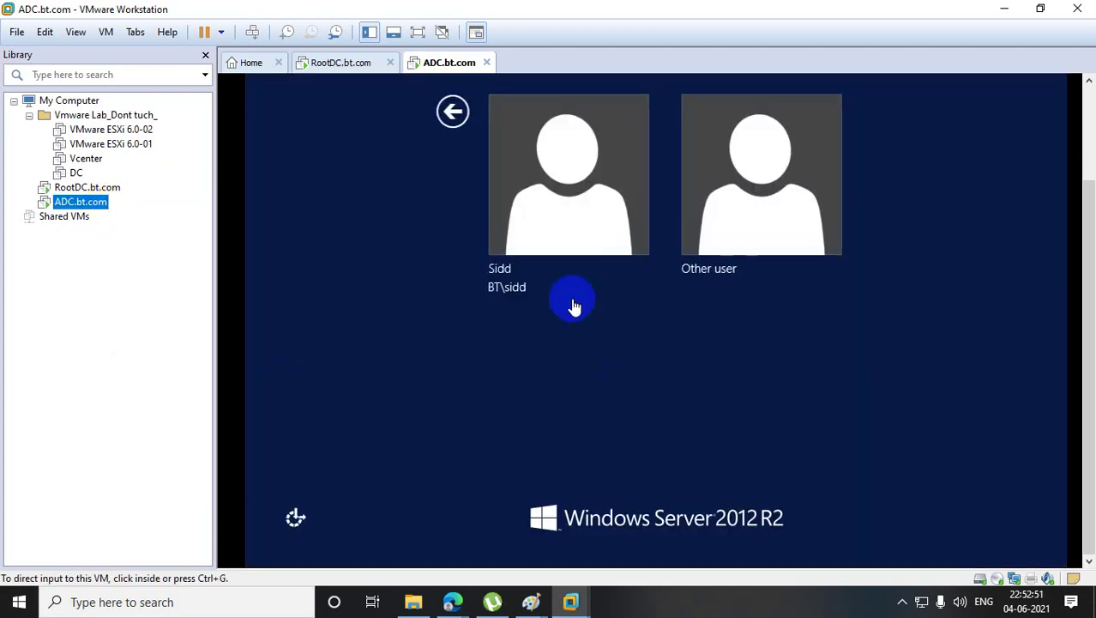
pyautogui.click(582, 194)
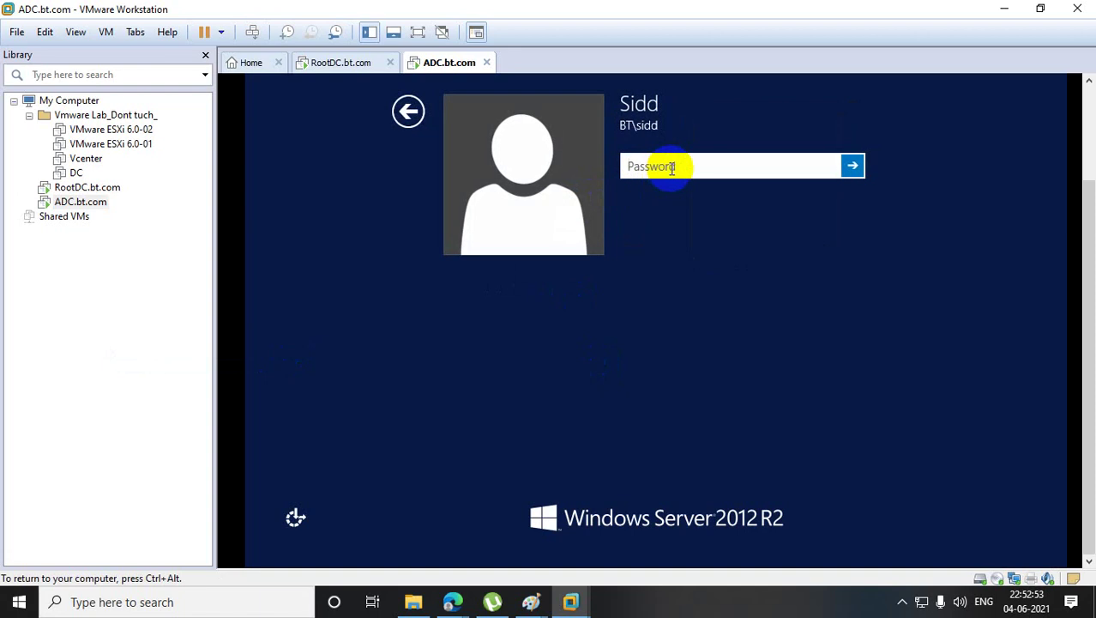
pyautogui.click(672, 168)
pyautogui.write('•••••••••••••')
pyautogui.press('Return')
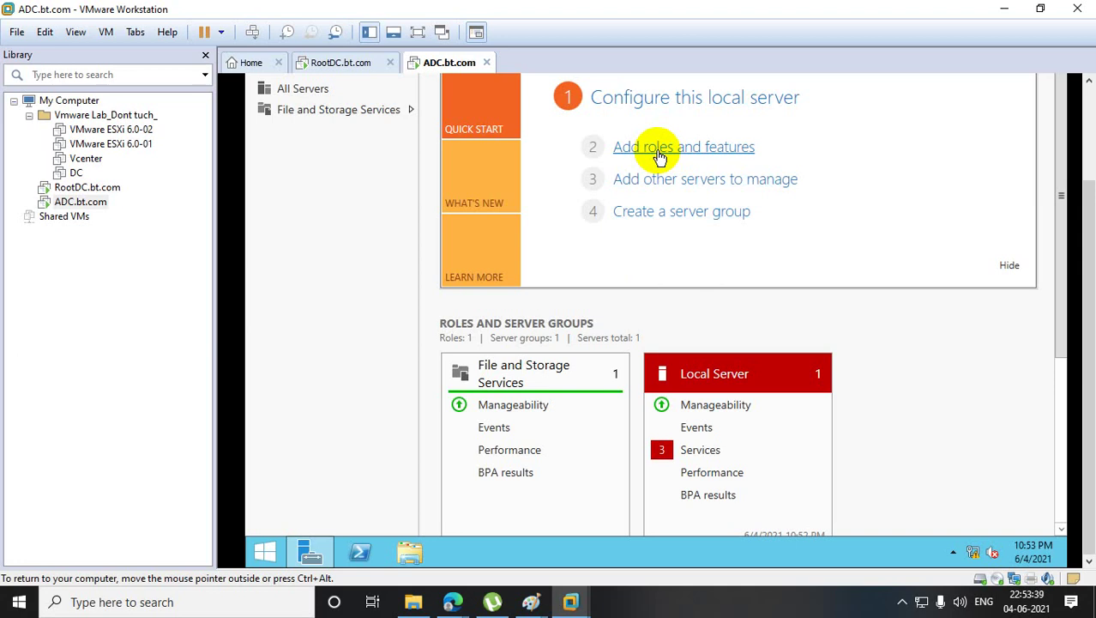
# - Reopen the Add Roles and Features wizard, keeping the default installation type and Adc.bt.com as destination
pyautogui.click(659, 157)
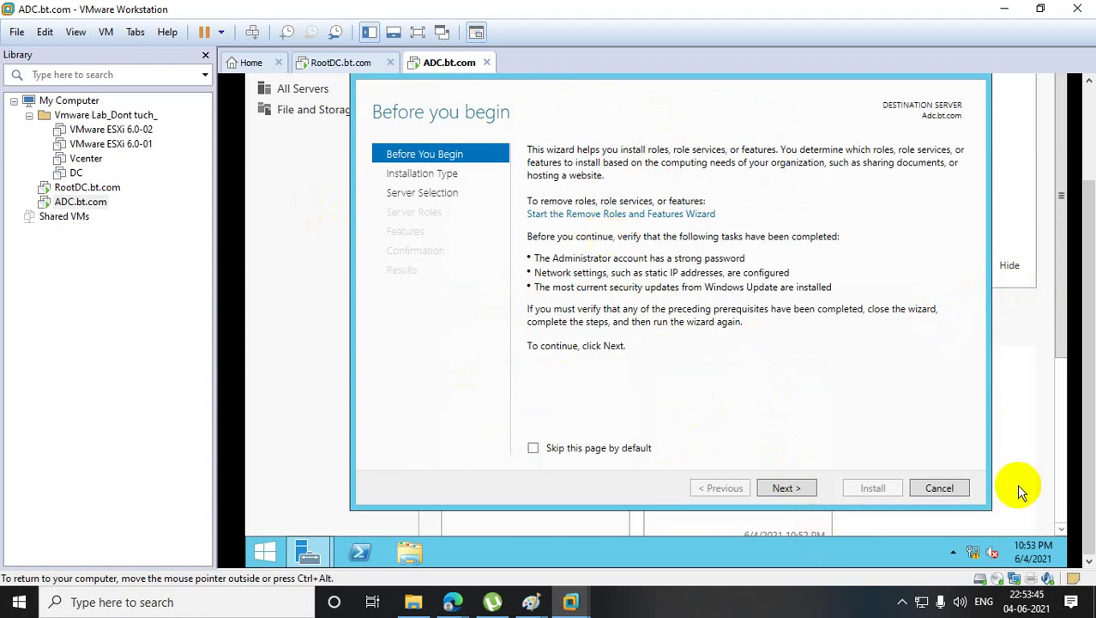
pyautogui.click(939, 487)
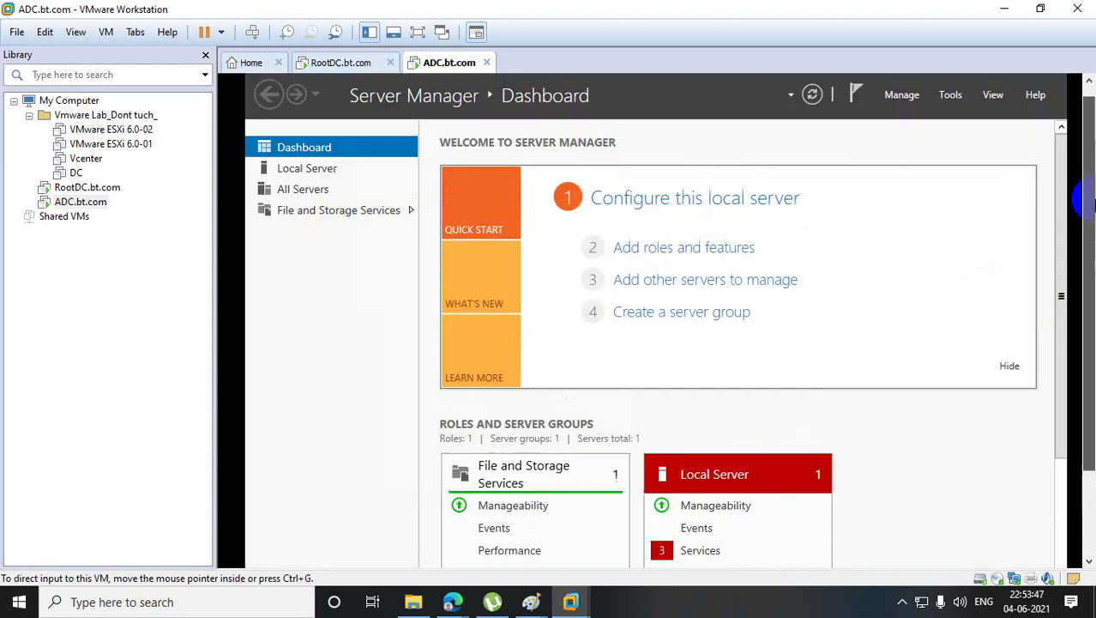
pyautogui.moveTo(1087, 204); pyautogui.dragTo(1087, 288)
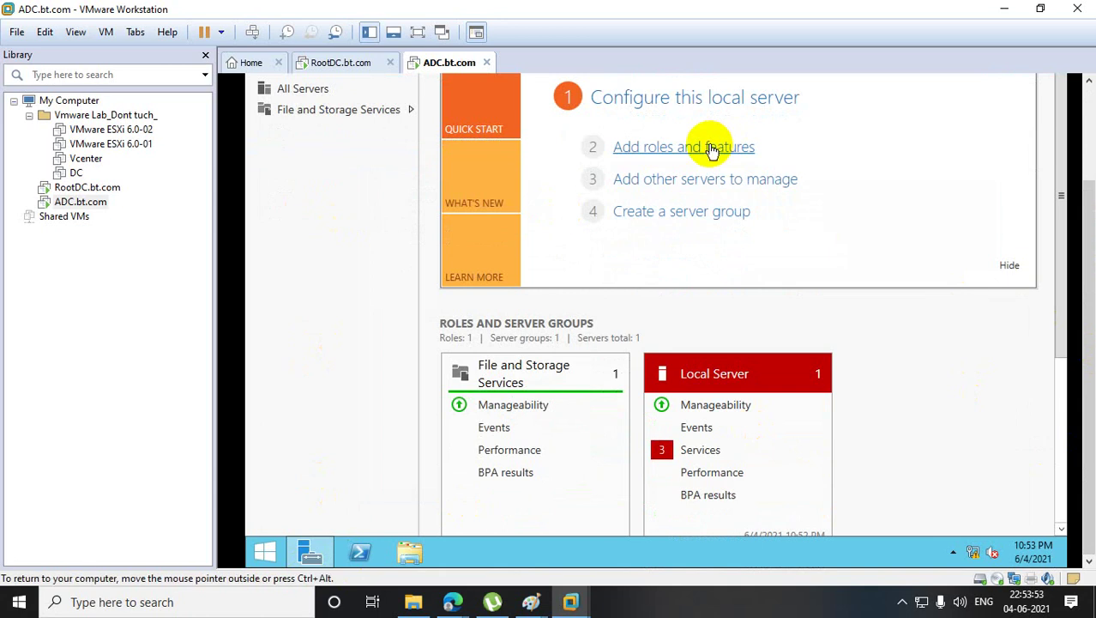
pyautogui.click(674, 152)
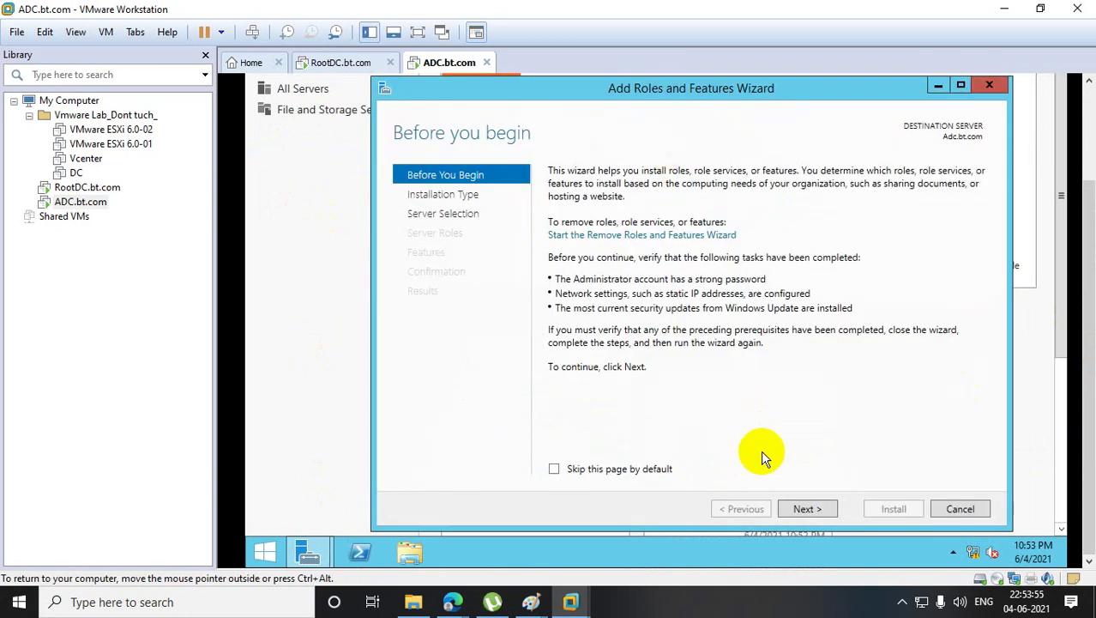
pyautogui.click(799, 505)
pyautogui.click(799, 504)
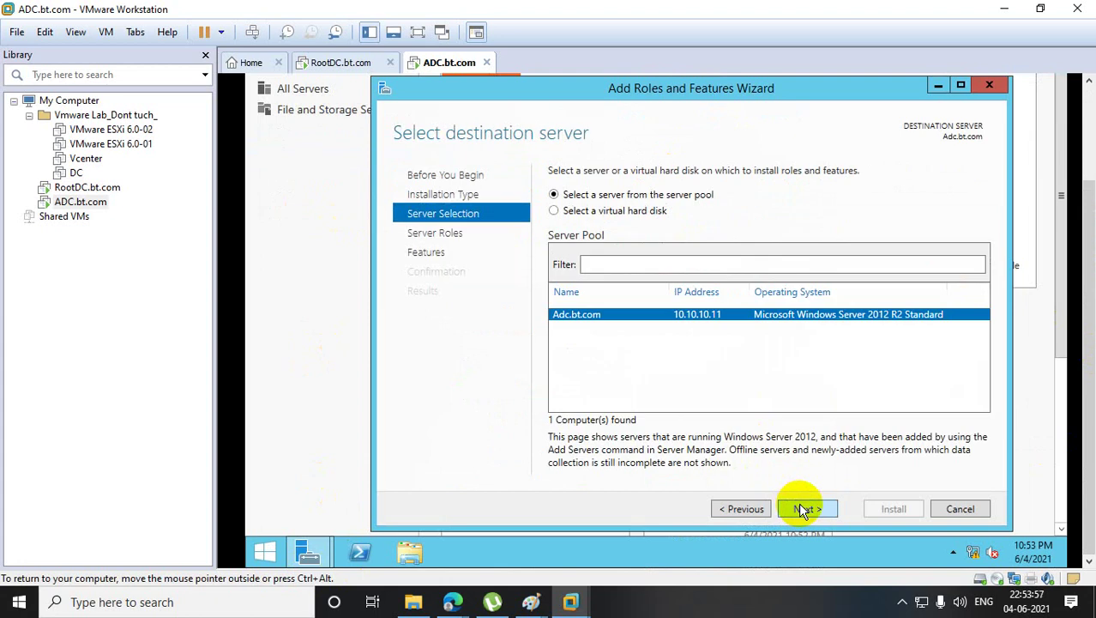
pyautogui.click(798, 505)
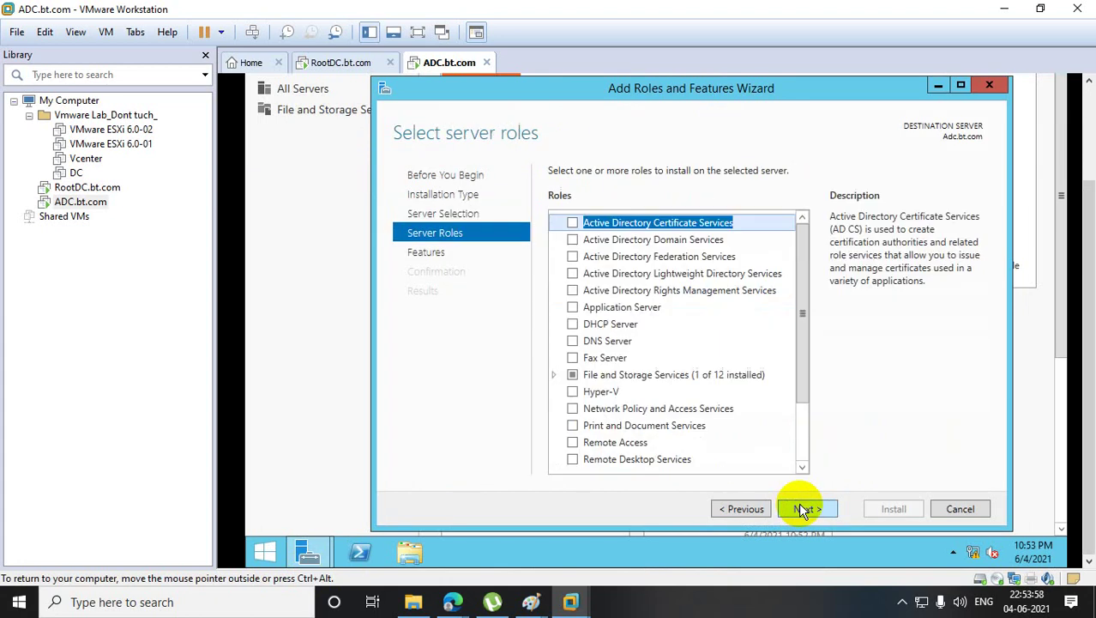
# - Select Active Directory Domain Services with its required features and start the installation
pyautogui.click(573, 239)
pyautogui.click(740, 444)
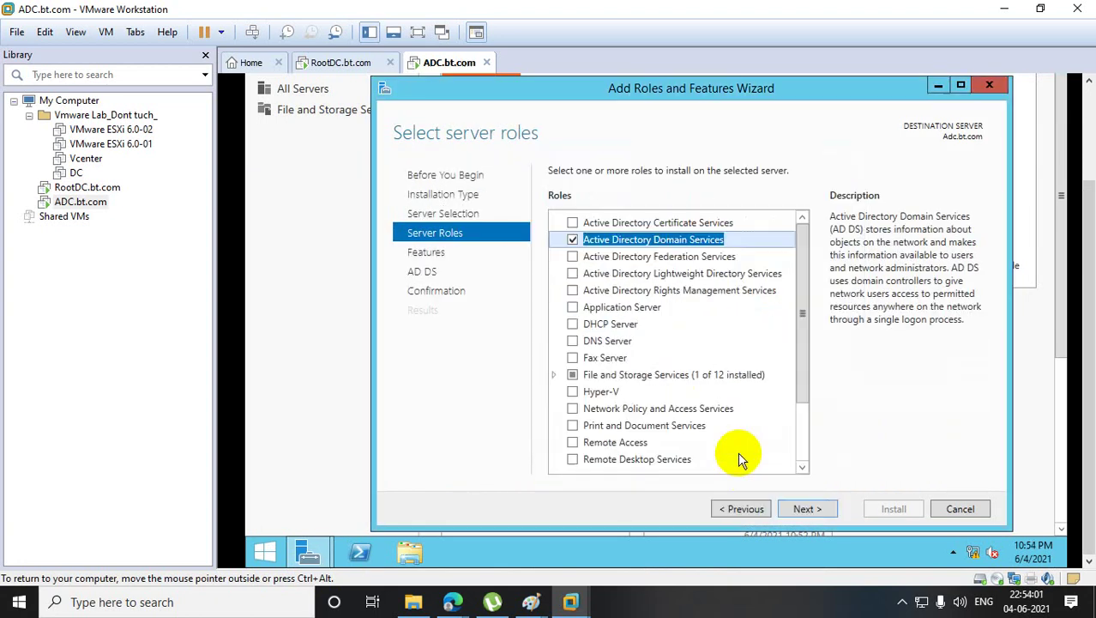
pyautogui.click(820, 510)
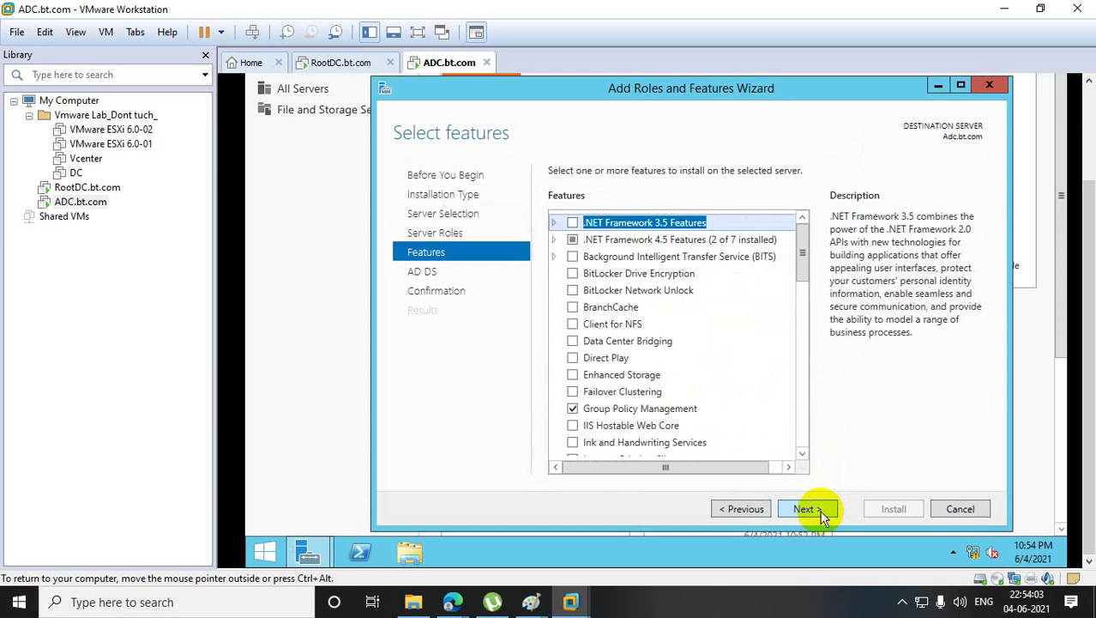
pyautogui.click(820, 510)
pyautogui.click(820, 510)
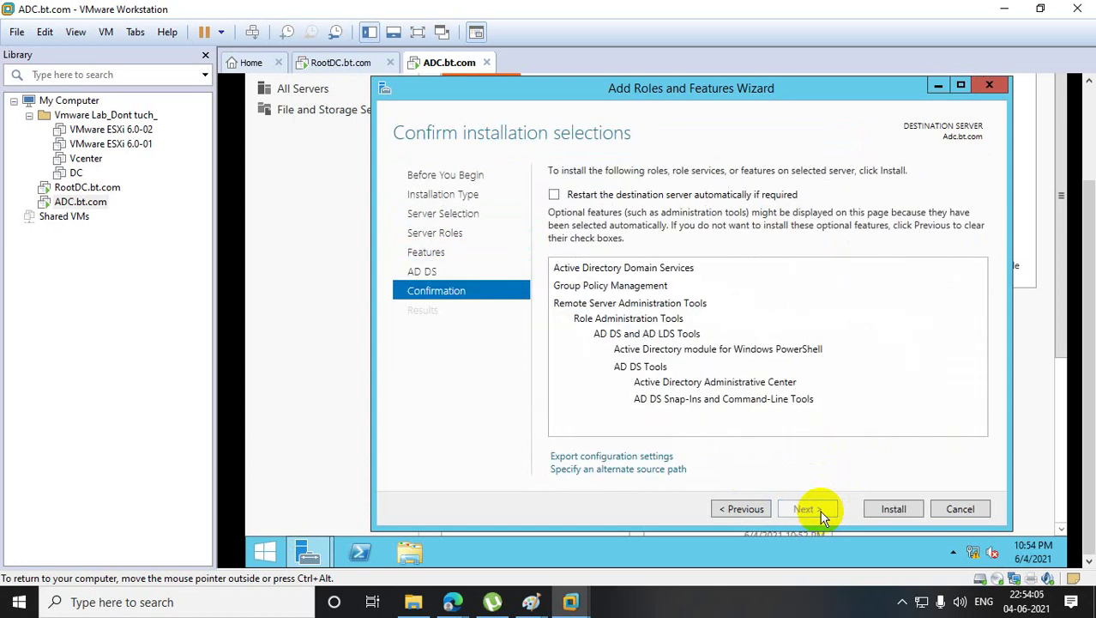
pyautogui.click(888, 510)
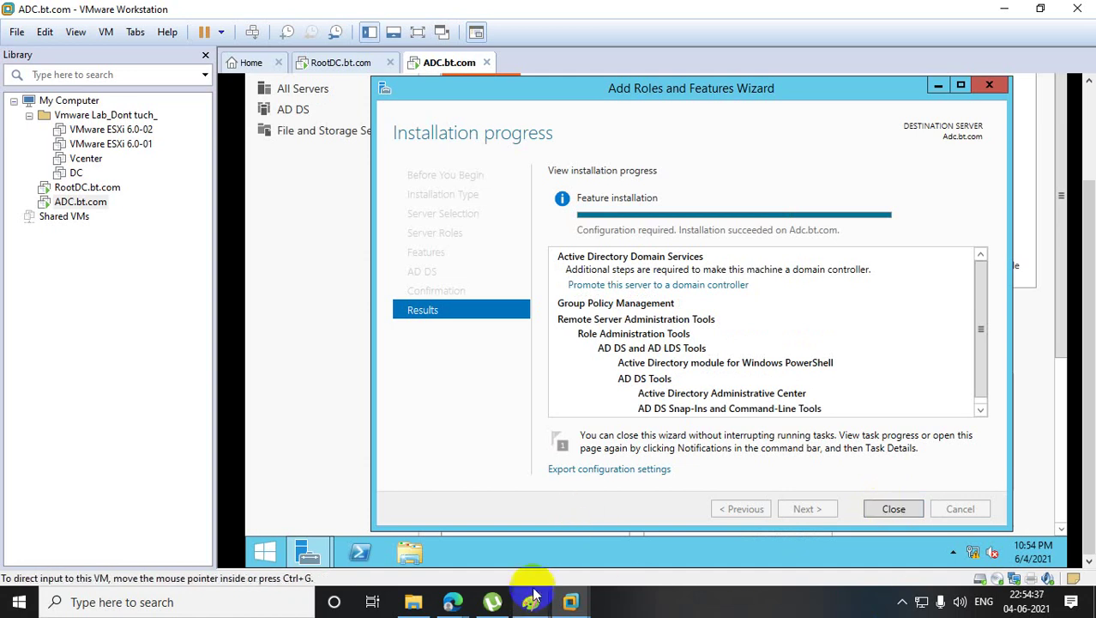
# - Bring Paint forward and undo the old sketch to clear the canvas
pyautogui.moveTo(528, 596)
pyautogui.click(449, 532)
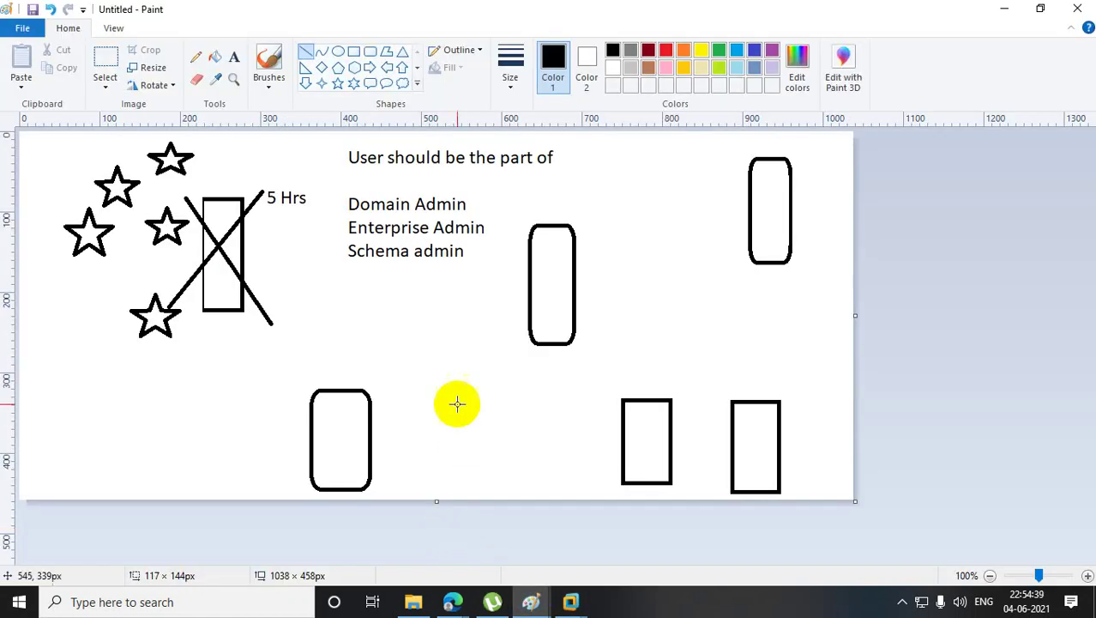
pyautogui.hotkey('ctrl', 'z')
pyautogui.hotkey('ctrl', 'z')
pyautogui.hotkey('ctrl', 'z')
pyautogui.hotkey('ctrl', 'z')
pyautogui.hotkey('ctrl', 'z')
pyautogui.hotkey('ctrl', 'z')
pyautogui.hotkey('ctrl', 'z')
pyautogui.hotkey('ctrl', 'z')
pyautogui.hotkey('ctrl', 'z')
pyautogui.hotkey('ctrl', 'z')
pyautogui.hotkey('ctrl', 'z')
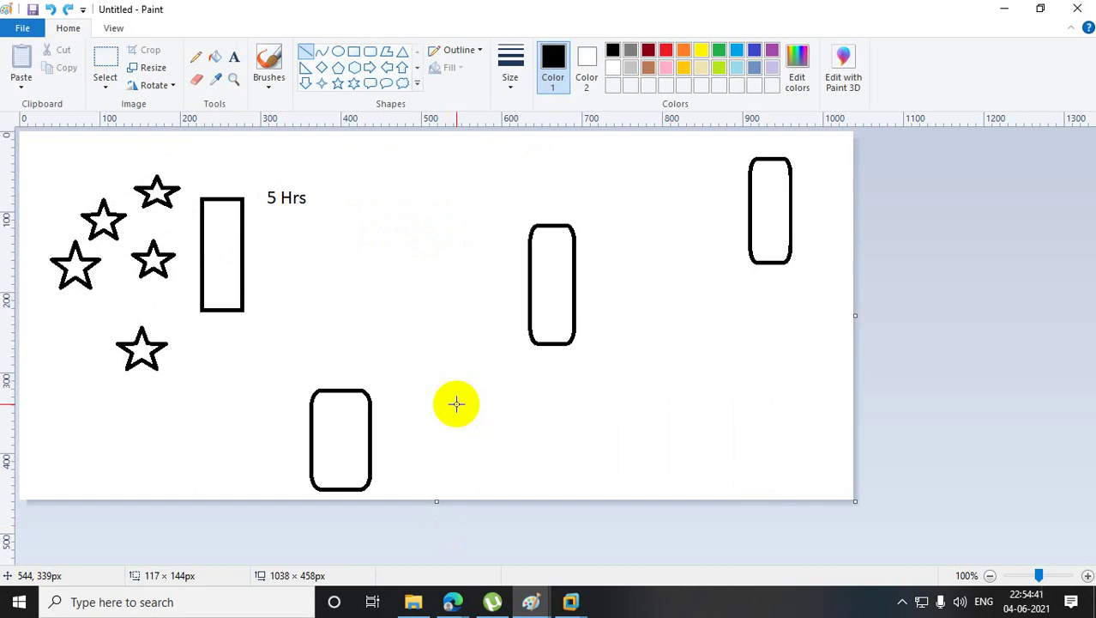
pyautogui.hotkey('ctrl', 'z')
pyautogui.hotkey('ctrl', 'z')
pyautogui.hotkey('ctrl', 'z')
pyautogui.hotkey('ctrl', 'z')
pyautogui.hotkey('ctrl', 'z')
pyautogui.hotkey('ctrl', 'z')
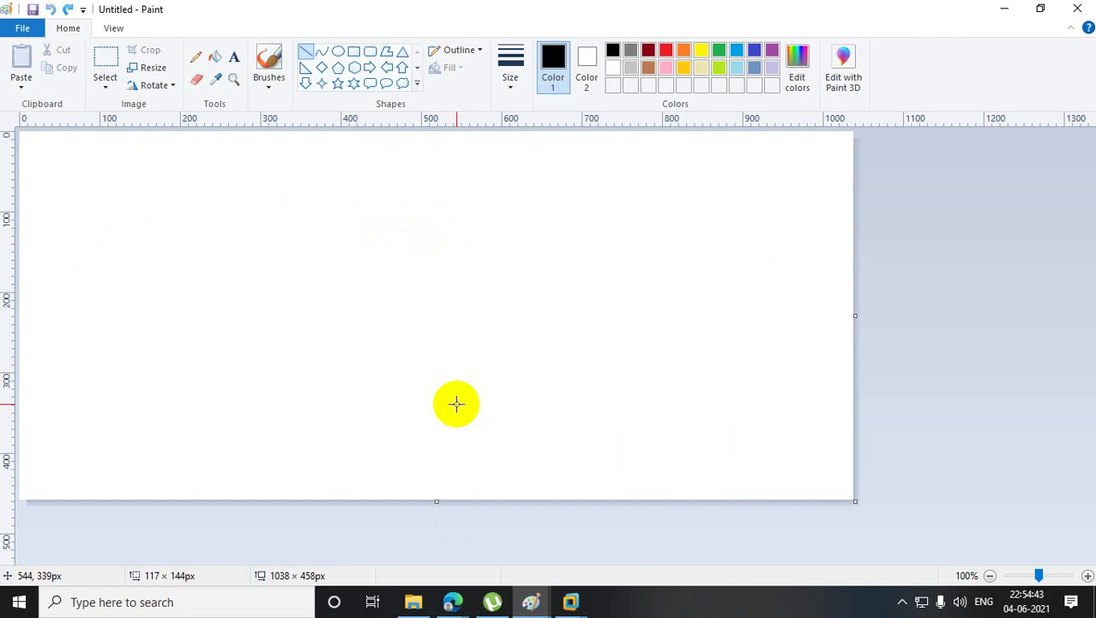
# - Draw two tall rectangles joined by a horizontal line, then minimise Paint
pyautogui.click(354, 51)
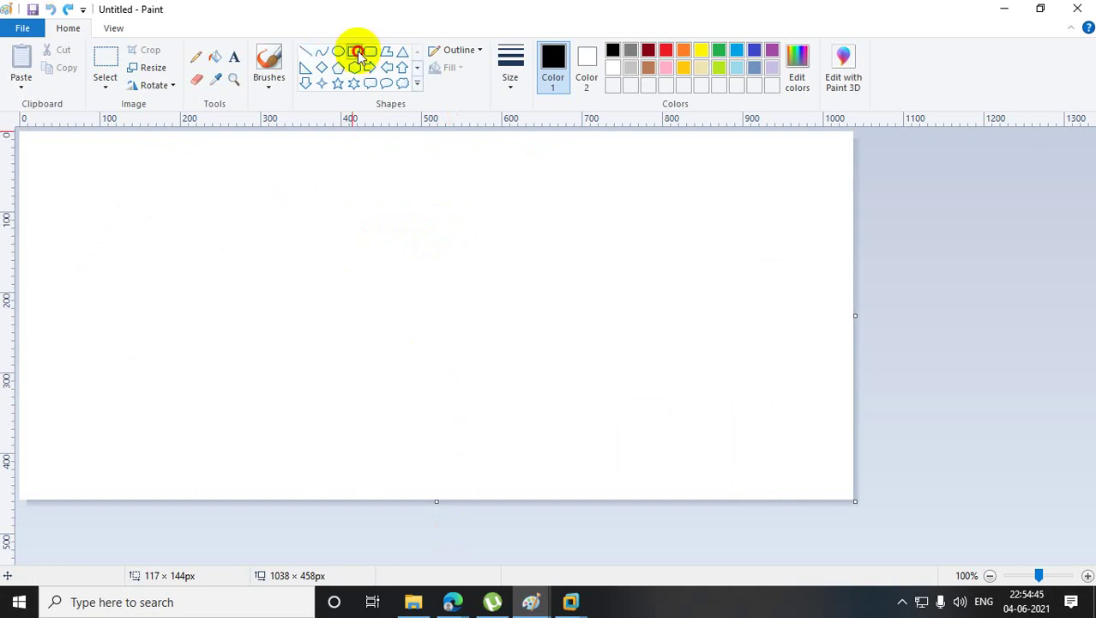
pyautogui.moveTo(174, 178); pyautogui.dragTo(229, 326)
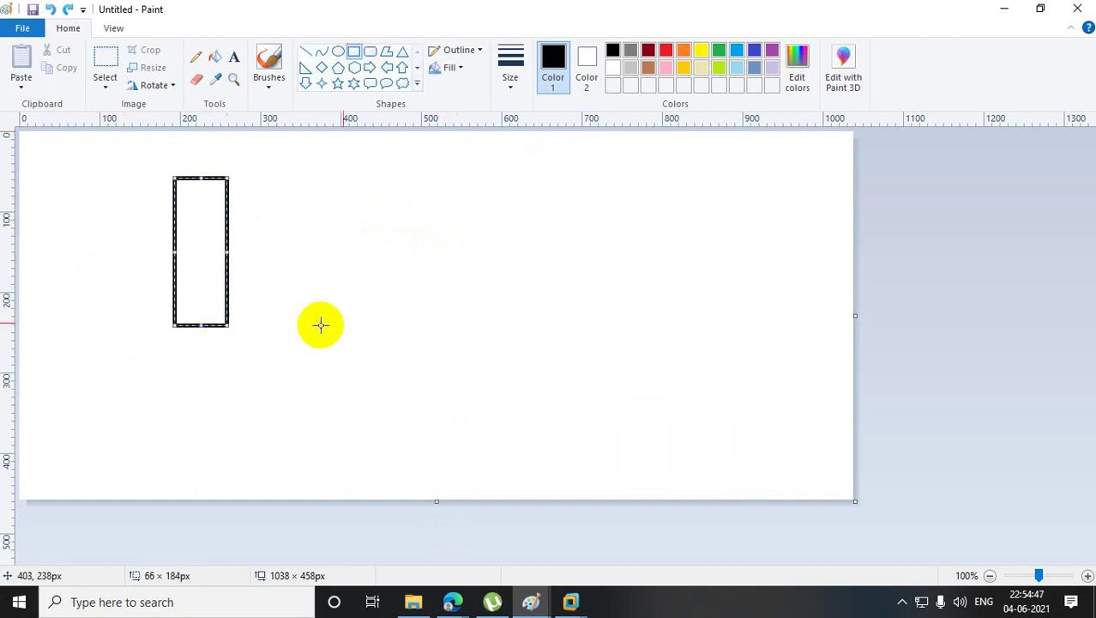
pyautogui.click(483, 246)
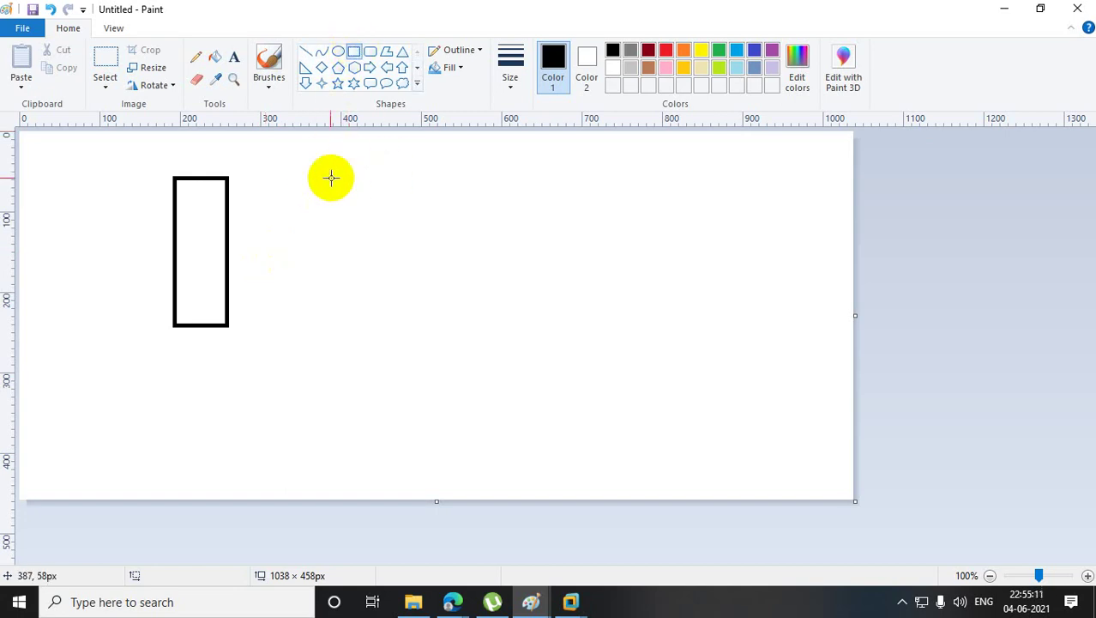
pyautogui.moveTo(327, 166); pyautogui.dragTo(387, 314)
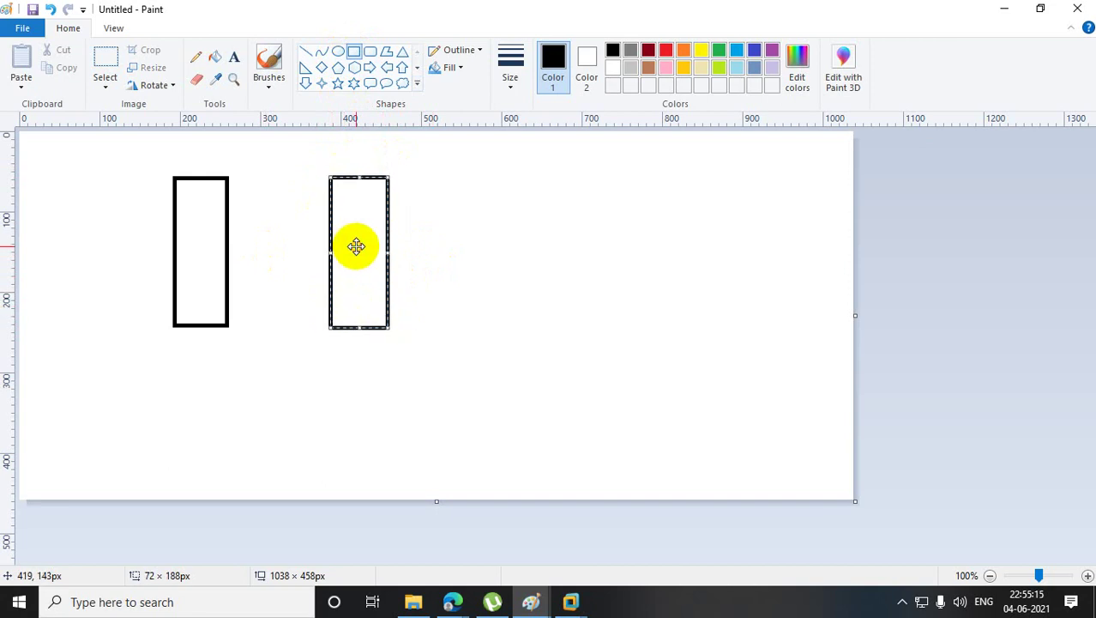
pyautogui.click(453, 253)
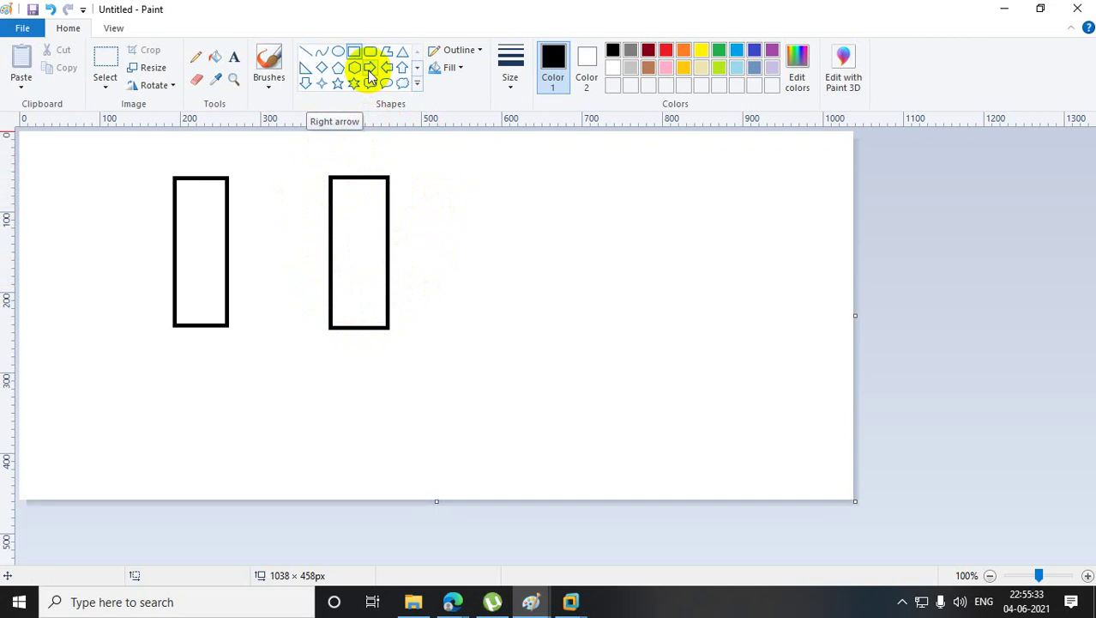
pyautogui.click(307, 51)
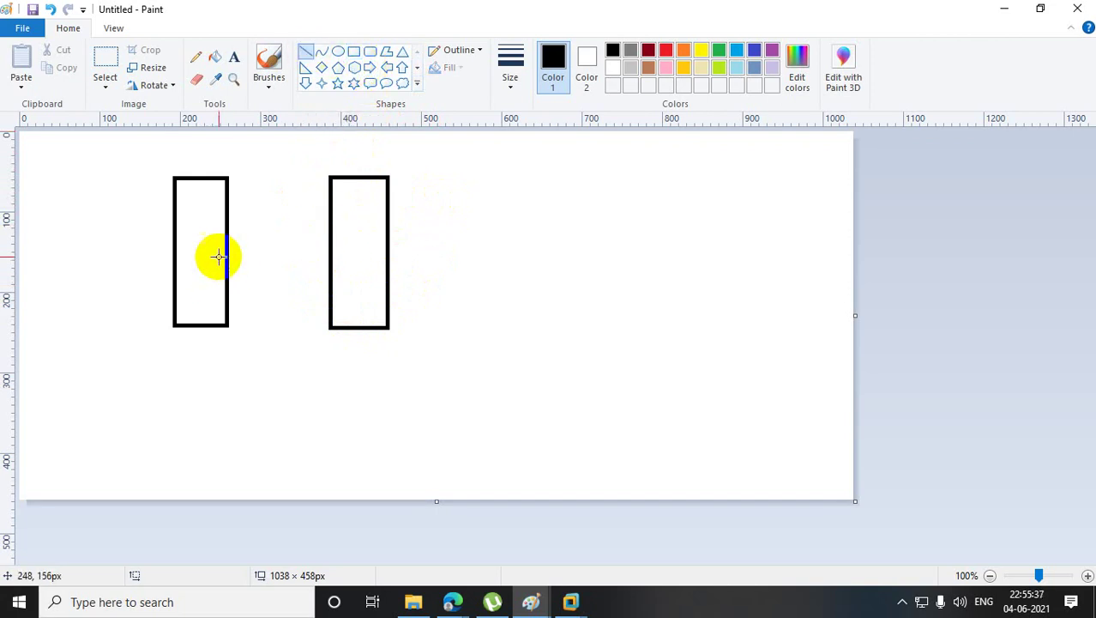
pyautogui.moveTo(228, 244); pyautogui.dragTo(336, 245)
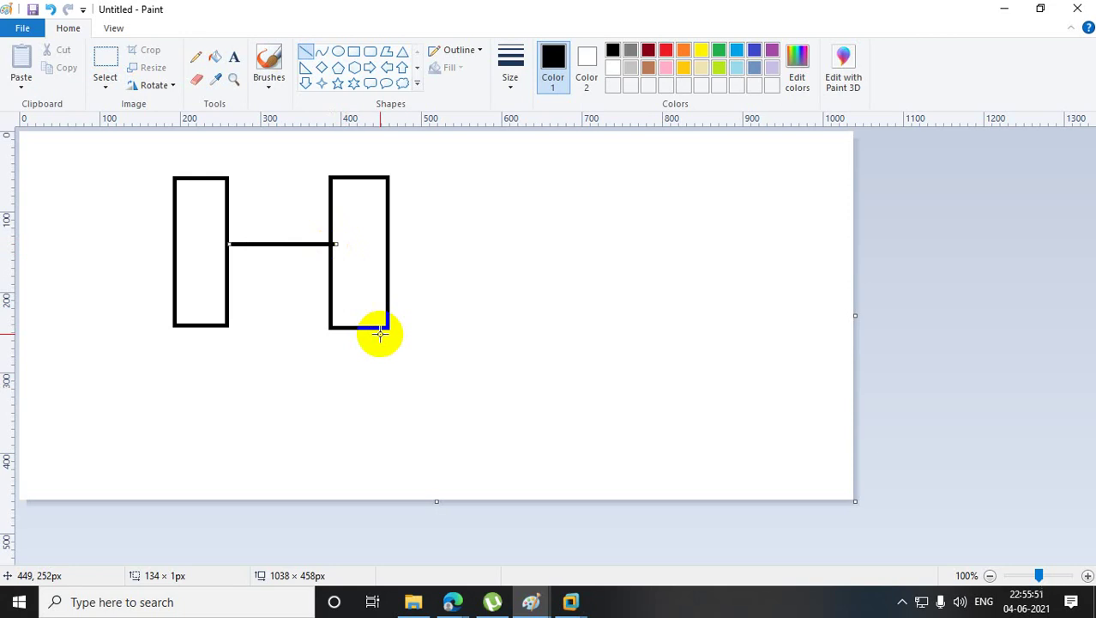
pyautogui.click(1004, 11)
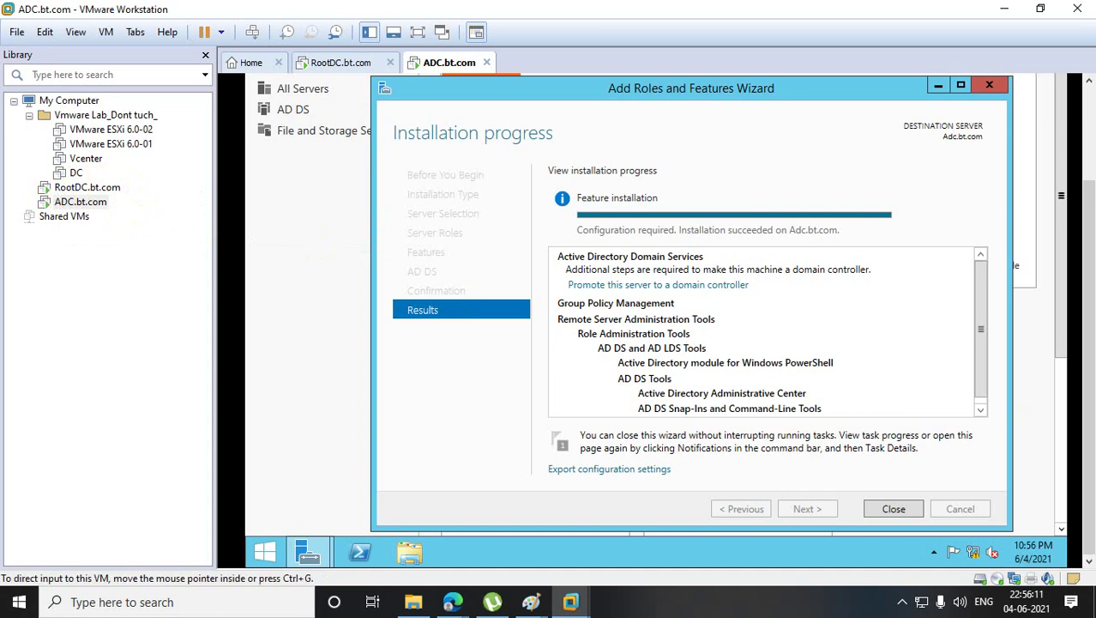
# - Close the finished installer and begin promoting ADC as an additional domain controller for bt.com
pyautogui.click(911, 509)
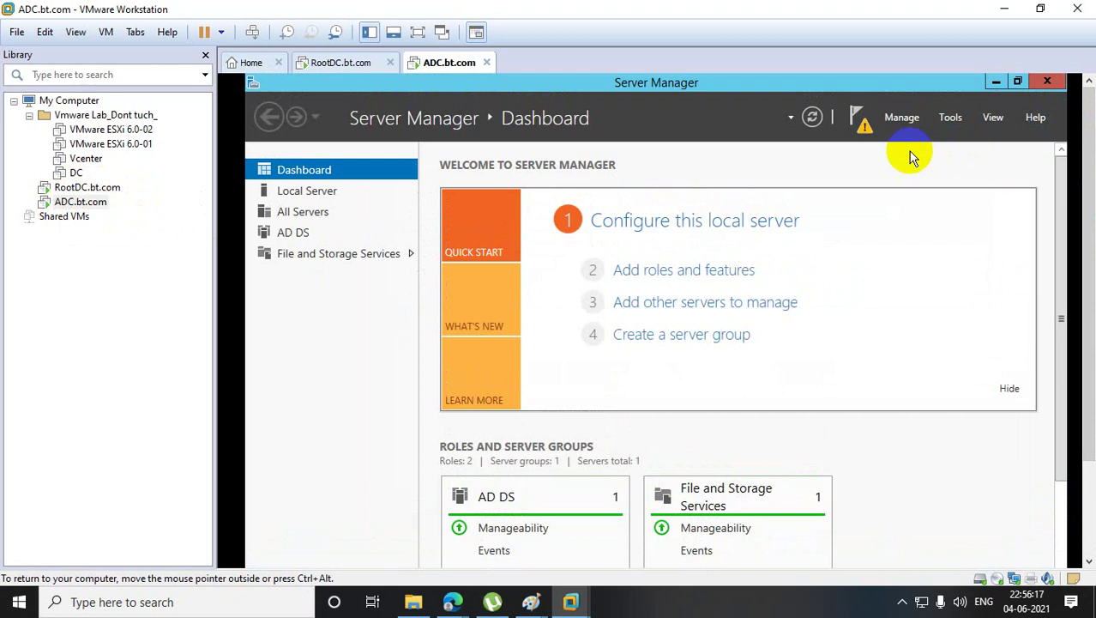
pyautogui.click(862, 122)
pyautogui.click(732, 218)
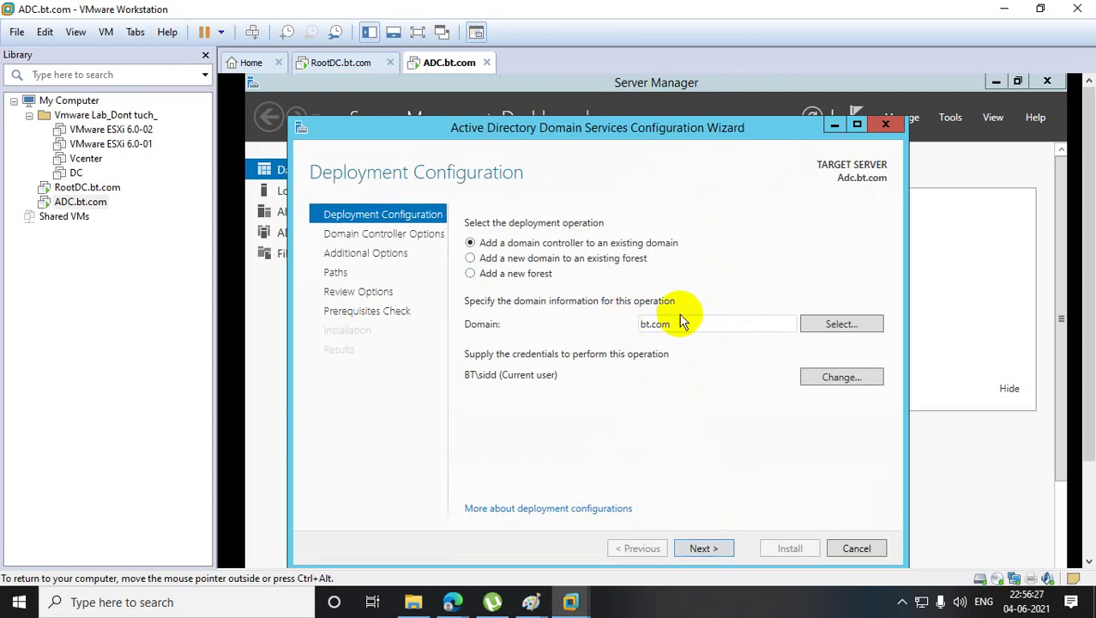
pyautogui.click(717, 547)
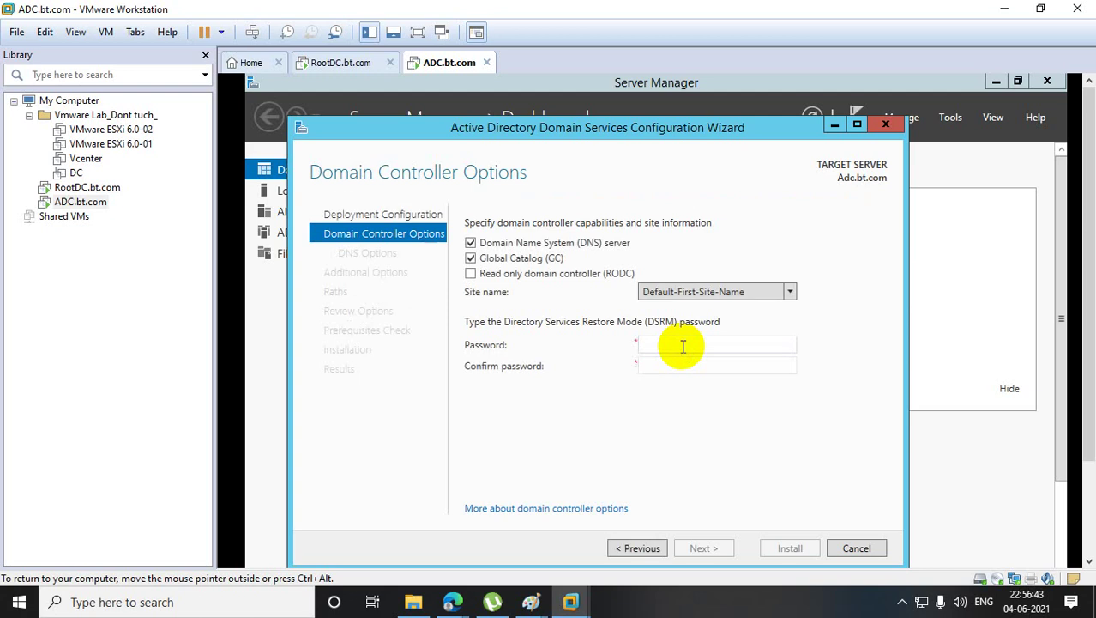
# - Enter and confirm the Directory Services Restore Mode password
pyautogui.click(683, 345)
pyautogui.write('************')
pyautogui.press('Tab')
pyautogui.write('******')
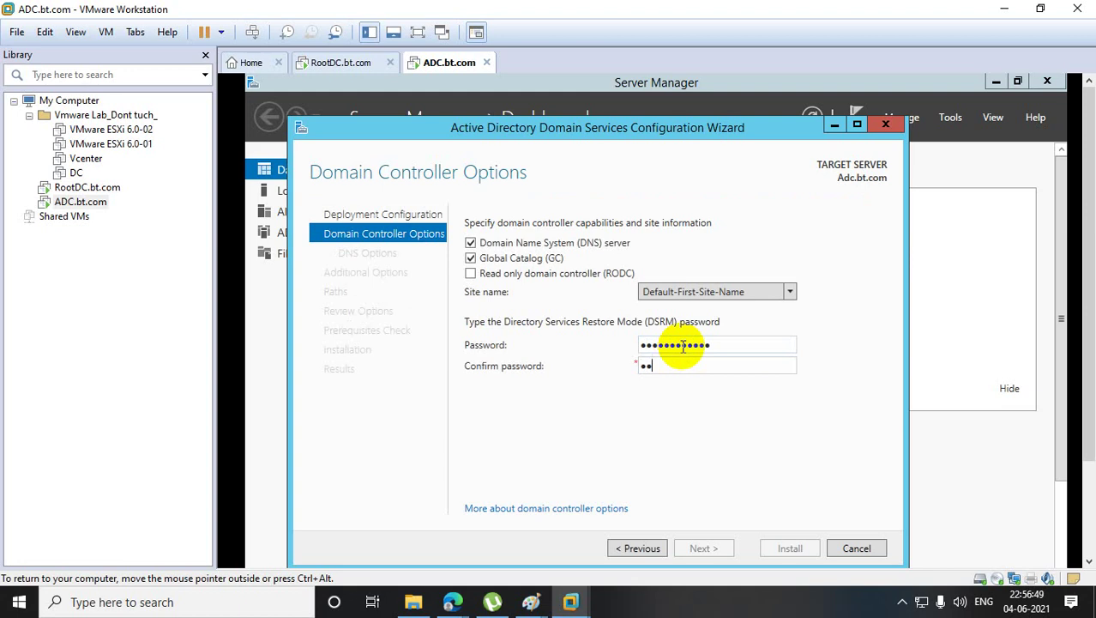
pyautogui.write('******')
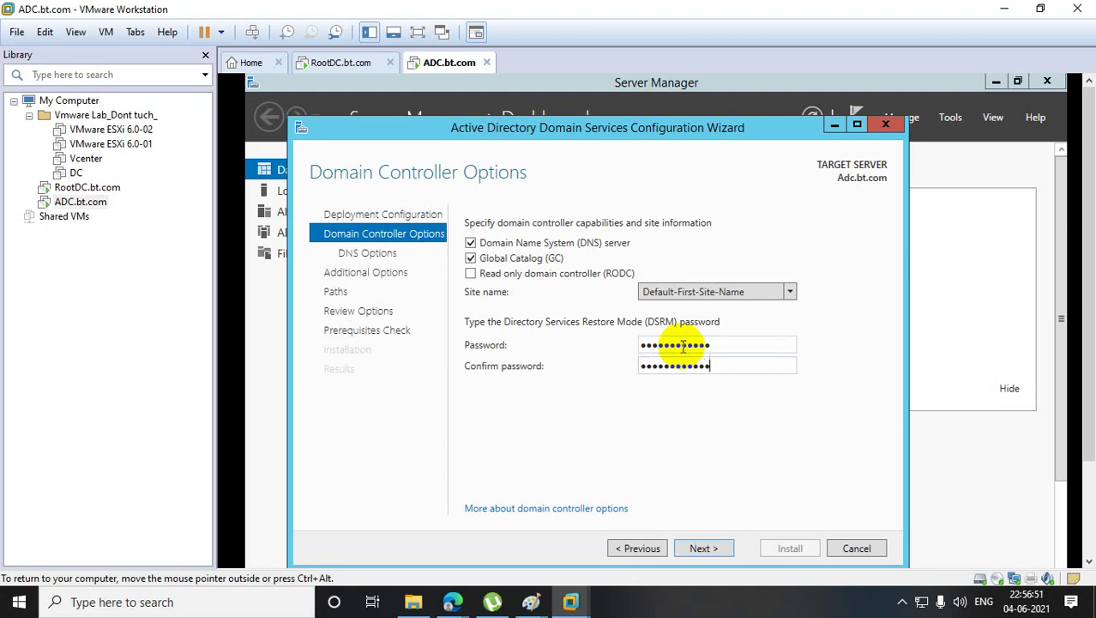
# - Accept the default DNS, additional options and paths pages to reach the Prerequisites Check
pyautogui.click(704, 550)
pyautogui.click(704, 550)
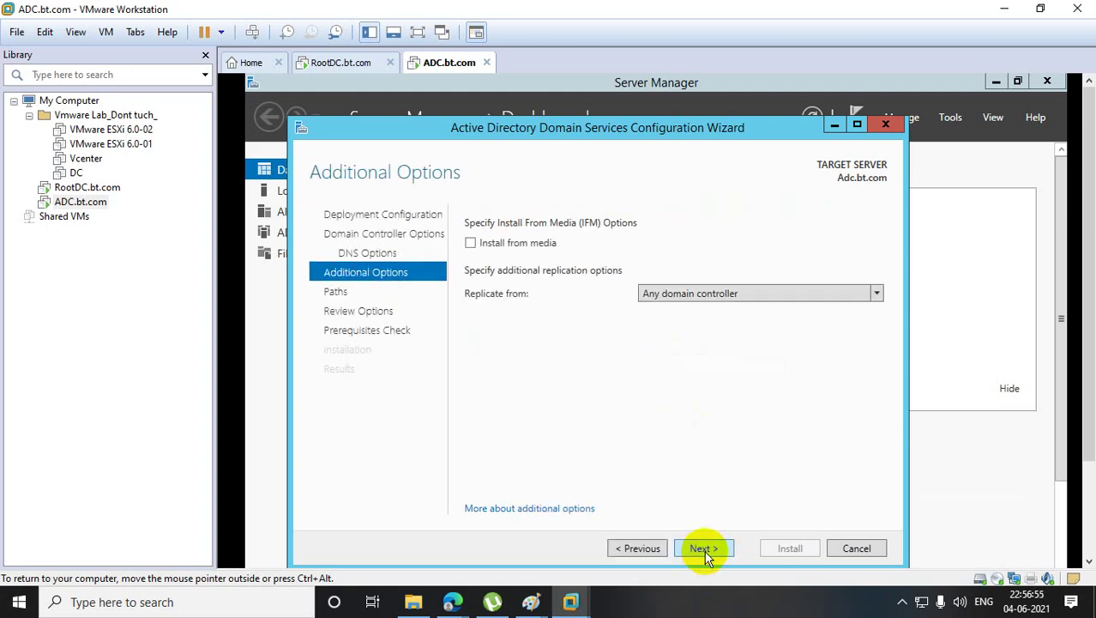
pyautogui.click(704, 550)
pyautogui.click(704, 550)
pyautogui.click(705, 550)
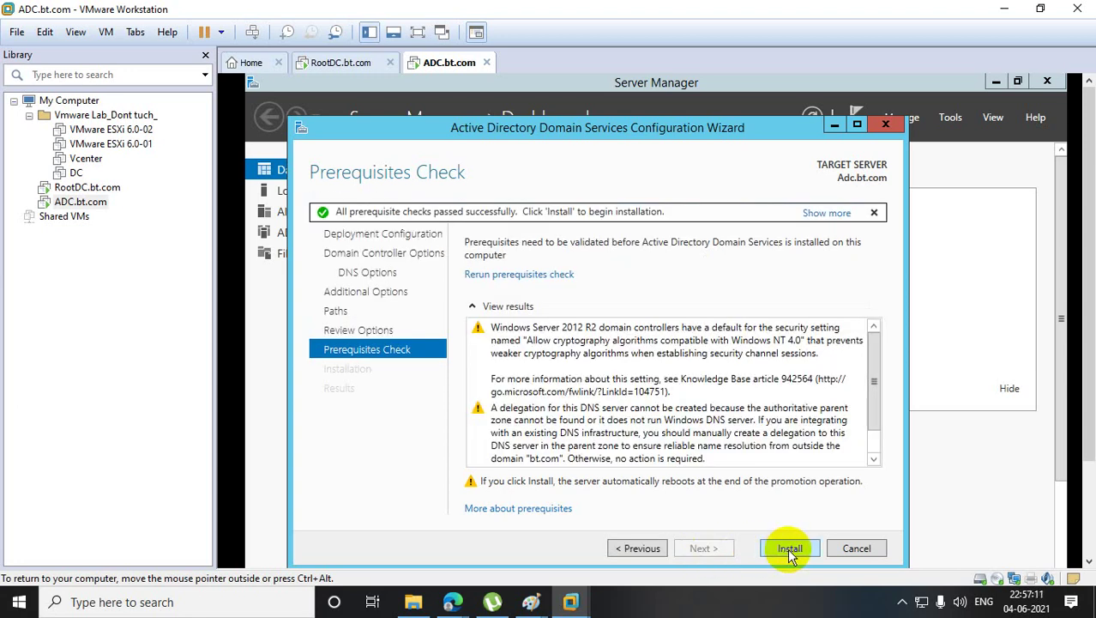
# - Install AD DS on ADC, dismiss the sign-out notice, and close the wizard so the server restarts
pyautogui.click(787, 549)
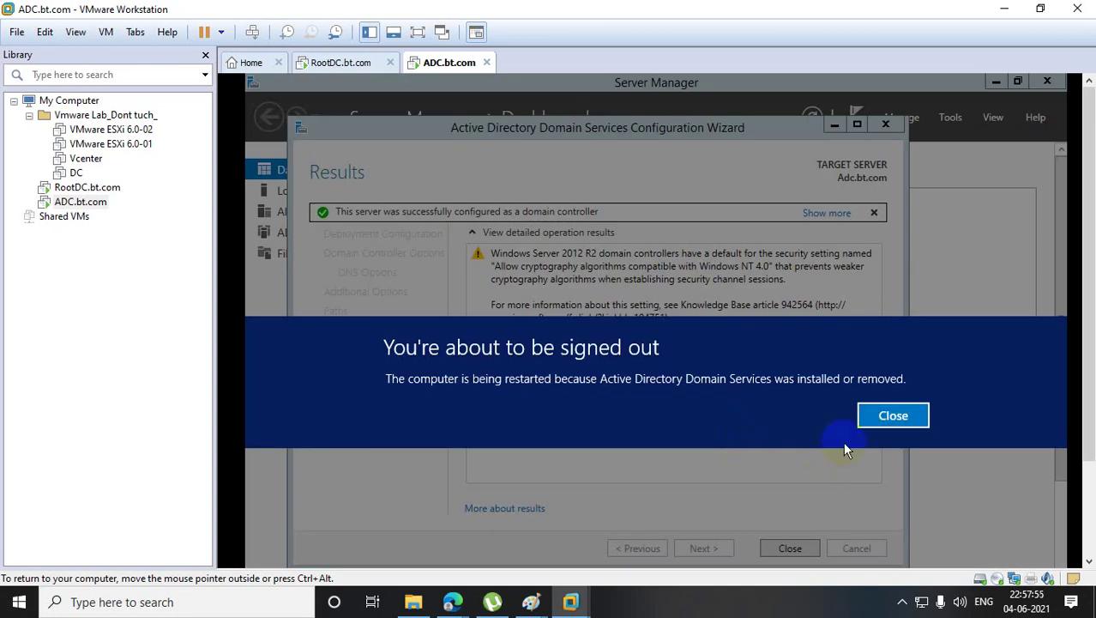
pyautogui.click(883, 413)
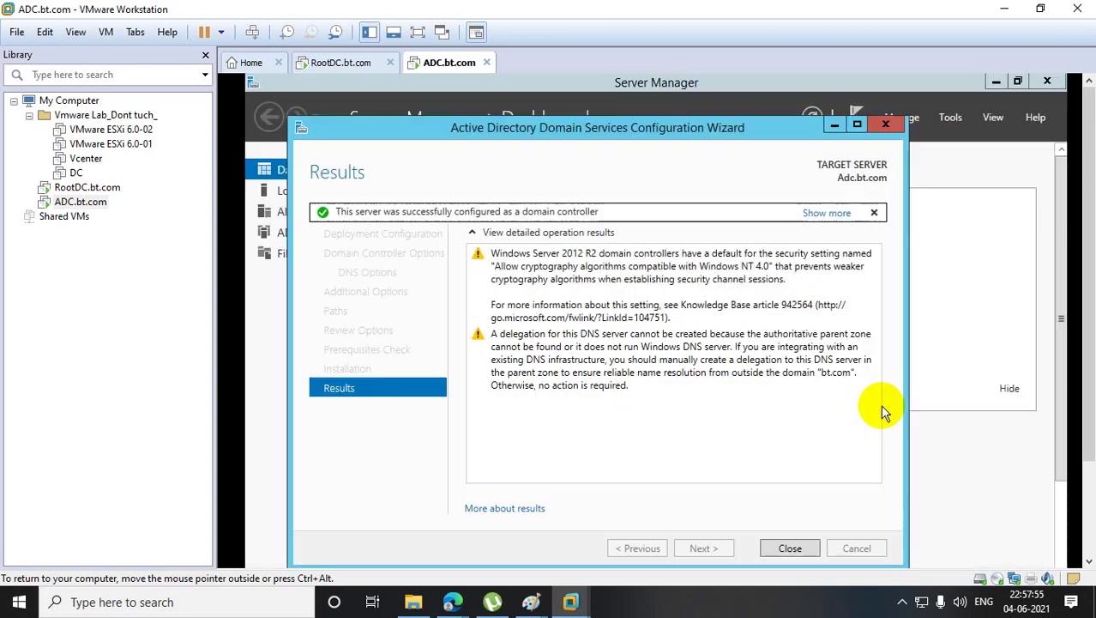
pyautogui.click(804, 549)
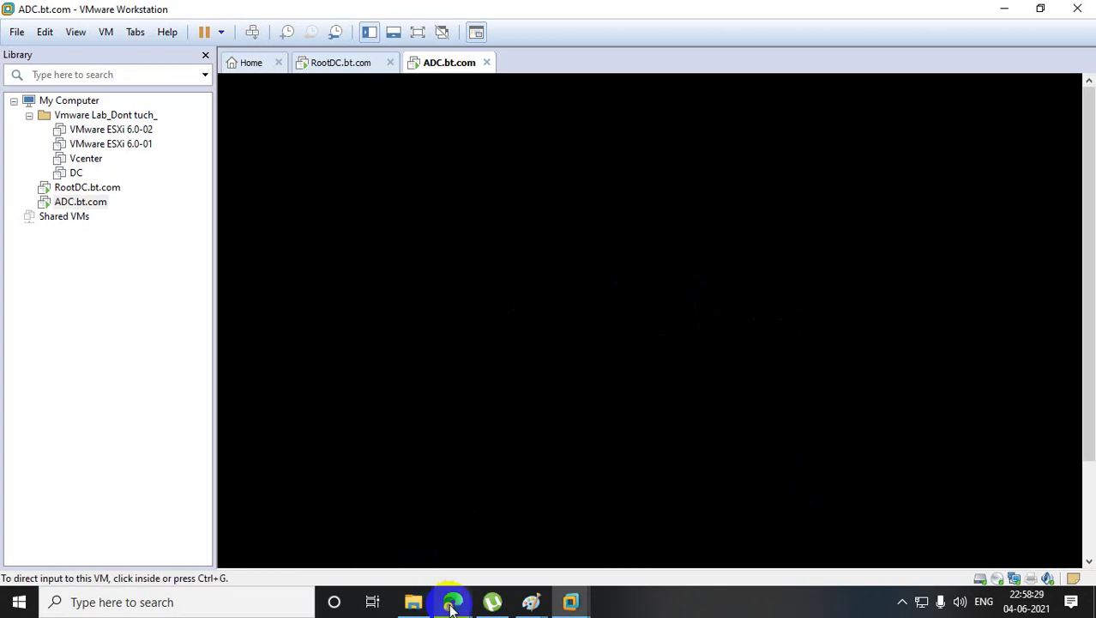
# - Load gmail.com in a new Edge browser tab
pyautogui.moveTo(453, 601)
pyautogui.click(411, 549)
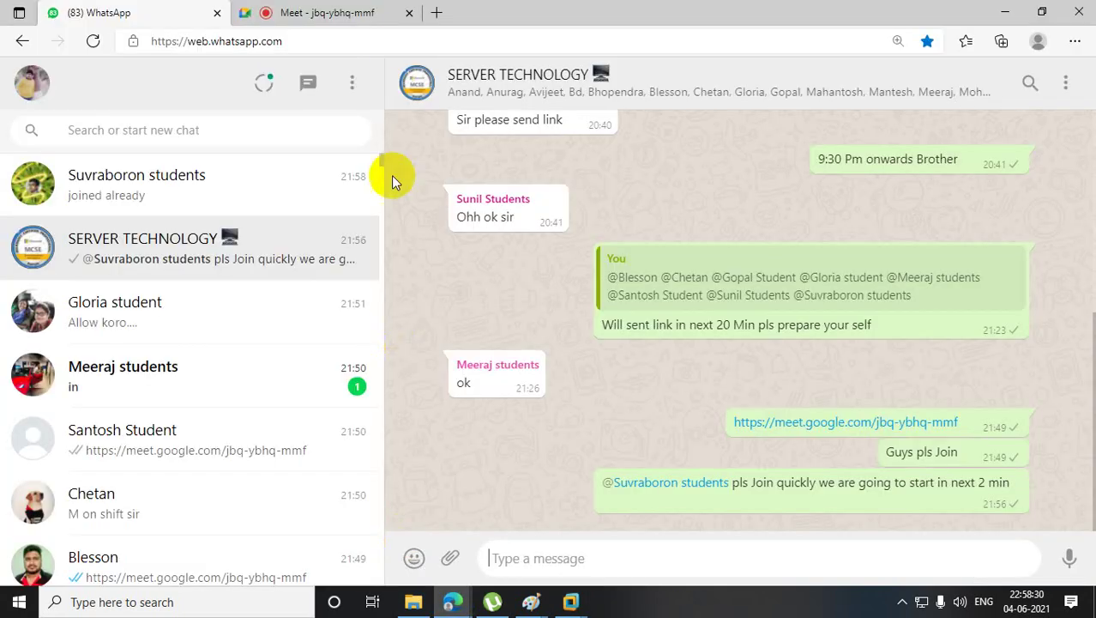
pyautogui.click(436, 12)
pyautogui.write('gmail.cokm')
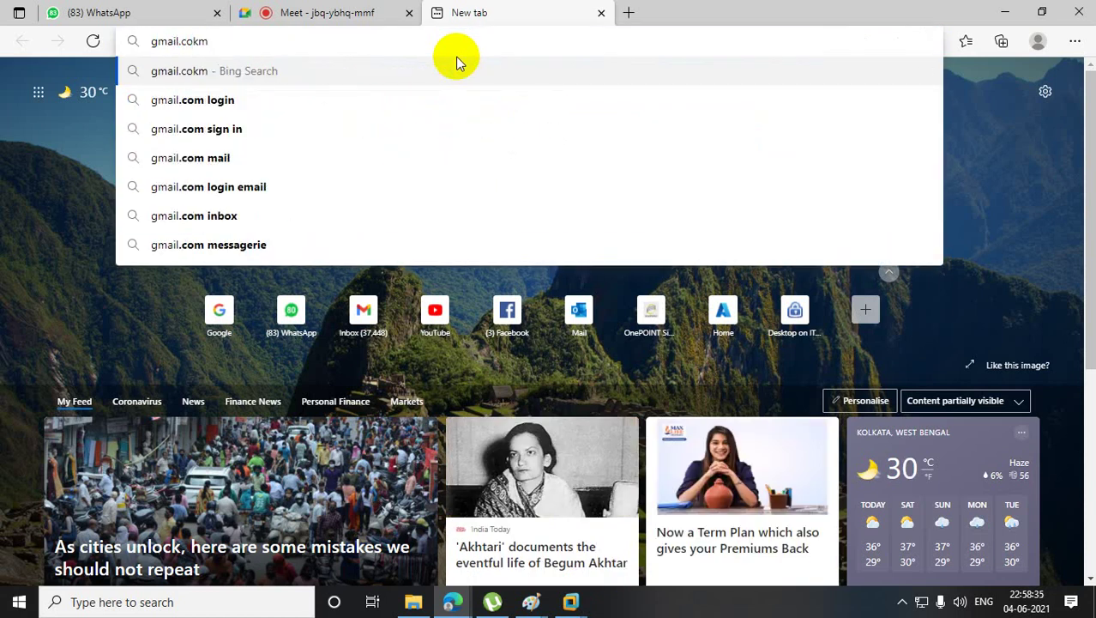
pyautogui.press('BackSpace')
pyautogui.press('BackSpace')
pyautogui.write('om')
pyautogui.press('Return')
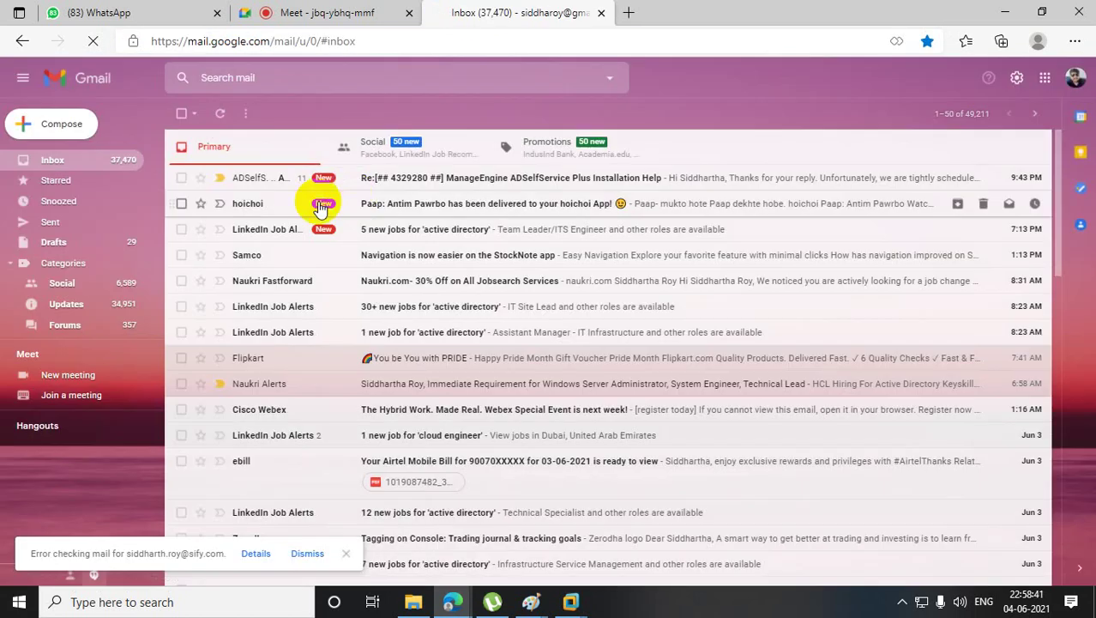
# - Reply to the ADSelfService Plus installation-help email with '10:30 I am ok with that'
pyautogui.click(403, 179)
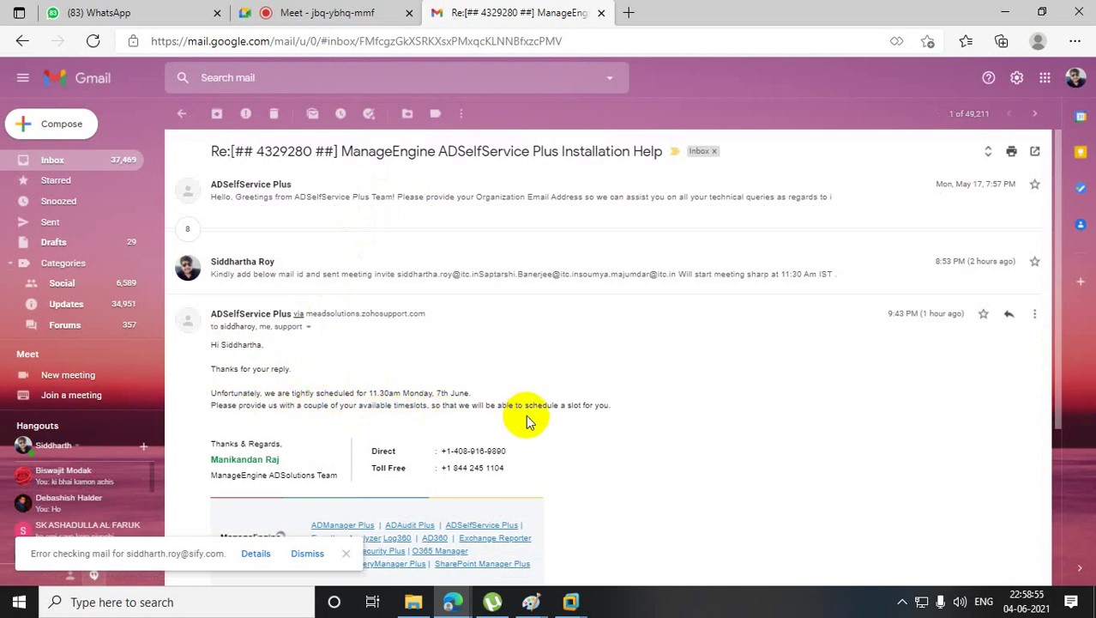
pyautogui.click(1008, 315)
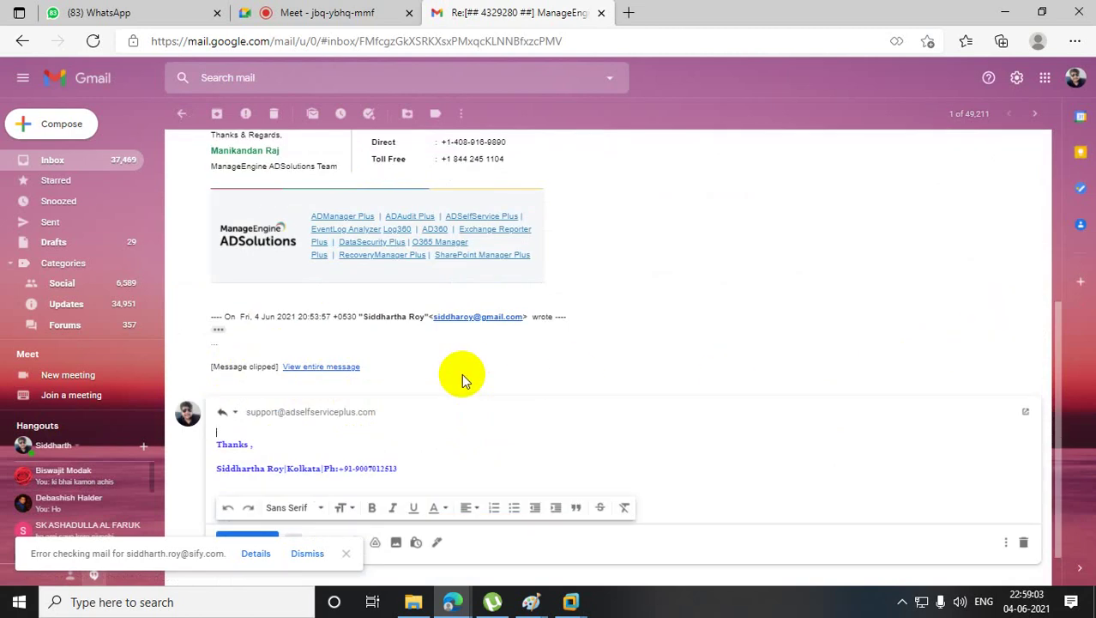
pyautogui.write('12PM ')
pyautogui.write('we ca')
pyautogui.press('BackSpace')
pyautogui.press('BackSpace')
pyautogui.press('BackSpace')
pyautogui.press('BackSpace')
pyautogui.press('BackSpace')
pyautogui.press('BackSpace')
pyautogui.press('BackSpace')
pyautogui.press('BackSpace')
pyautogui.write('am')
pyautogui.write(' w')
pyautogui.press('BackSpace')
pyautogui.press('BackSpace')
pyautogui.press('BackSpace')
pyautogui.press('BackSpace')
pyautogui.press('BackSpace')
pyautogui.press('BackSpace')
pyautogui.write(':20')
pyautogui.press('BackSpace')
pyautogui.press('BackSpace')
pyautogui.press('BackSpace')
pyautogui.write(':30 I am ok with that')
# - Send the reply, minimize the browser and return to the RootDC virtual machine
pyautogui.press('Right')
pyautogui.press('Right')
pyautogui.press('Right')
pyautogui.press('Right')
pyautogui.press('Right')
pyautogui.press('Right')
pyautogui.press('Right')
pyautogui.press('Right')
pyautogui.press('Return')
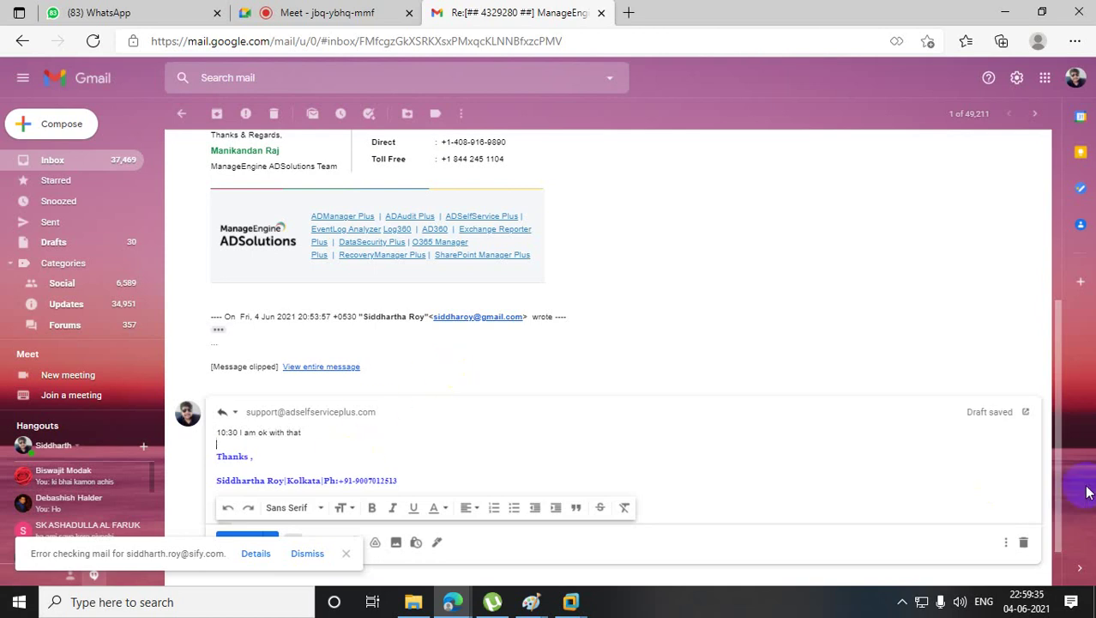
pyautogui.scroll(-1, 1061, 464)
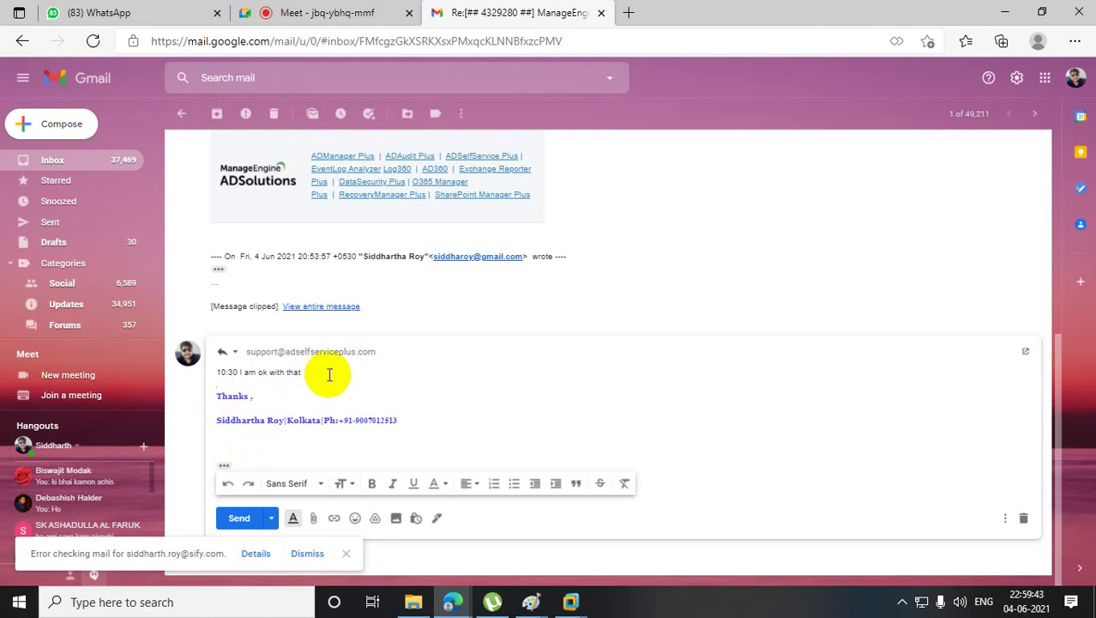
pyautogui.click(239, 518)
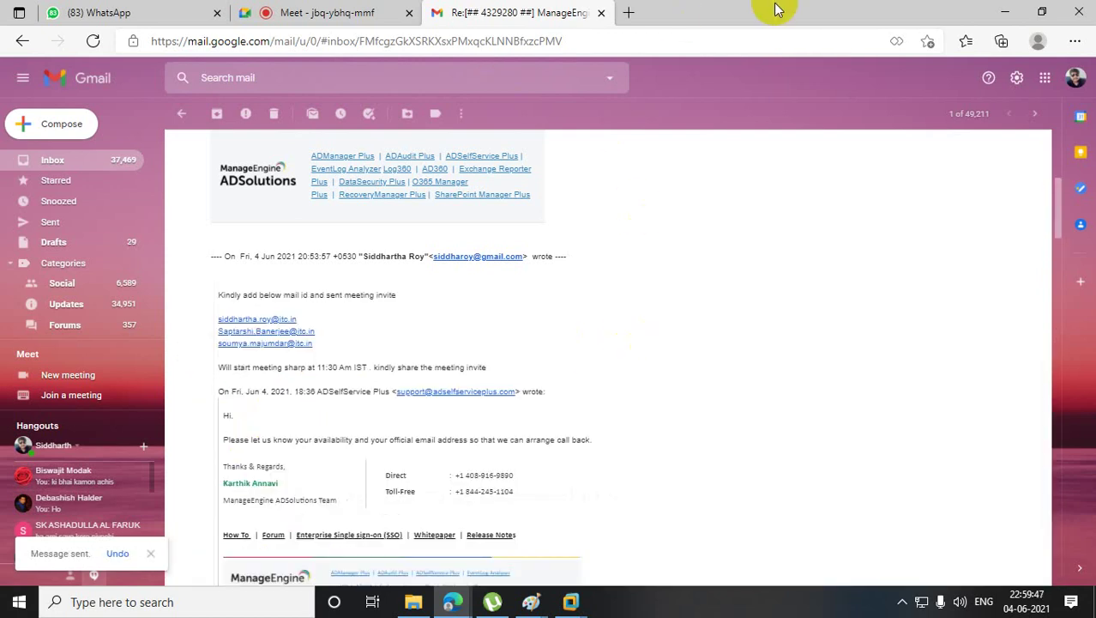
pyautogui.click(1004, 12)
pyautogui.click(82, 187)
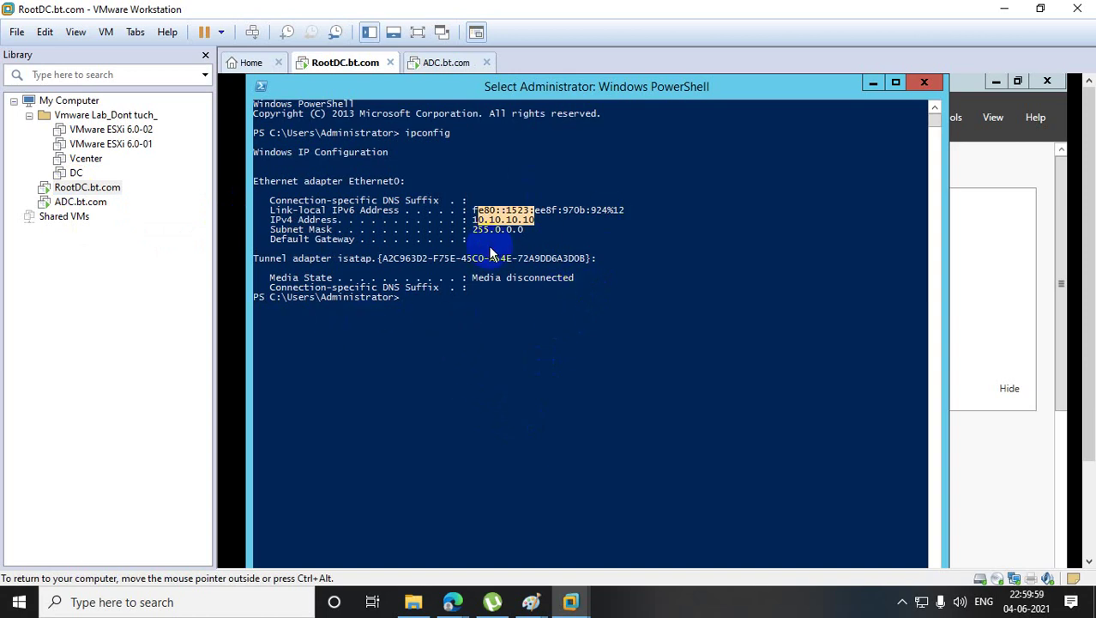
# - Switch to the ADC virtual machine and sign in with the administrator password
pyautogui.click(80, 201)
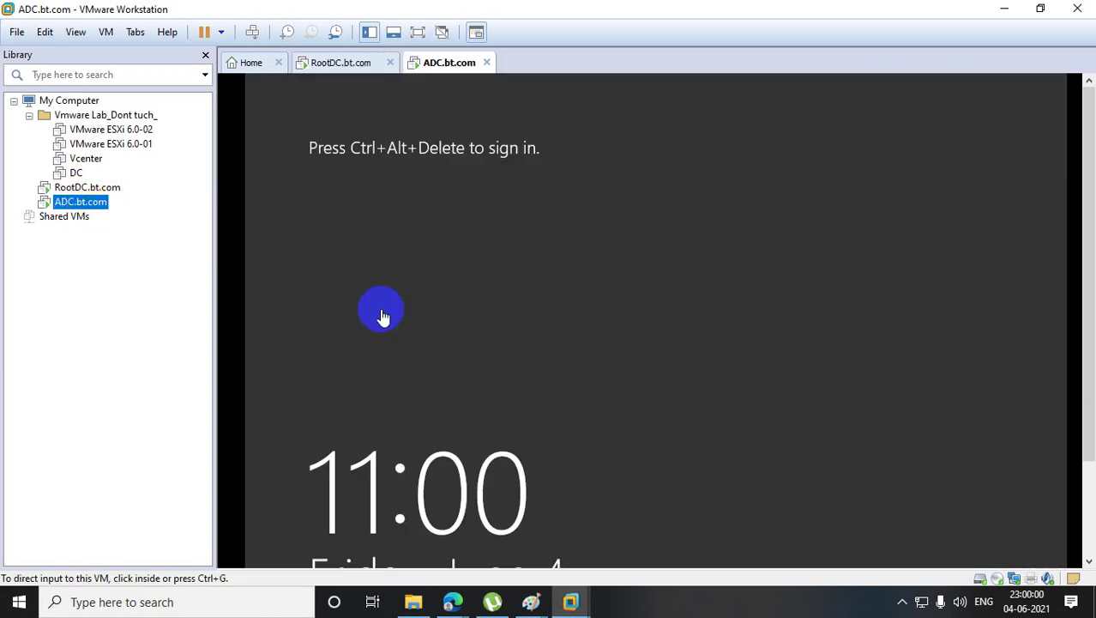
pyautogui.rightClick(85, 206)
pyautogui.click(187, 354)
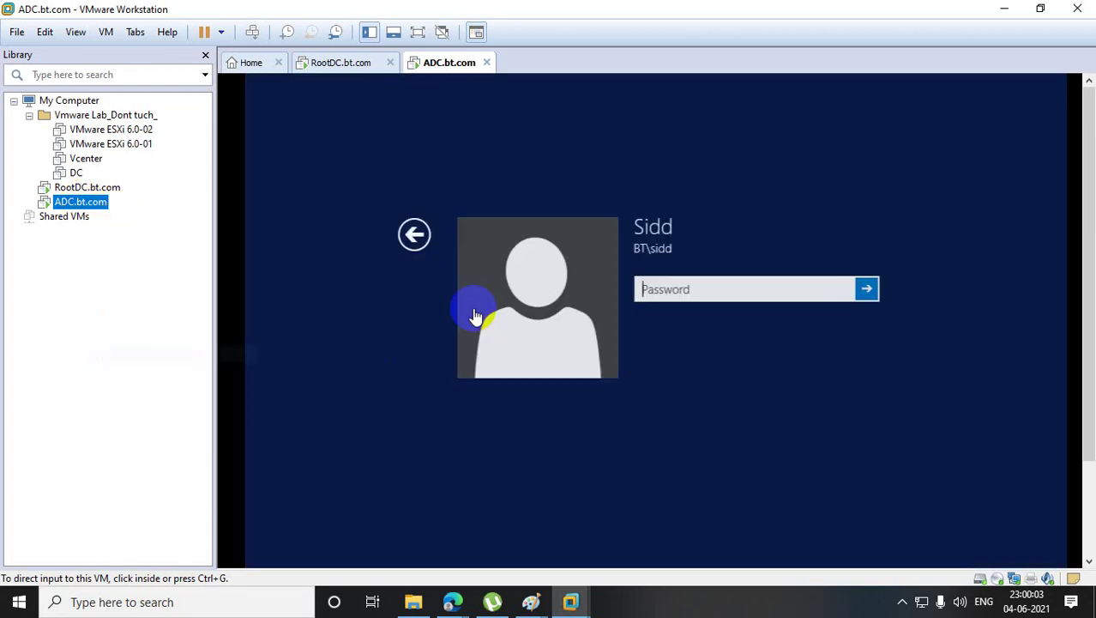
pyautogui.click(686, 287)
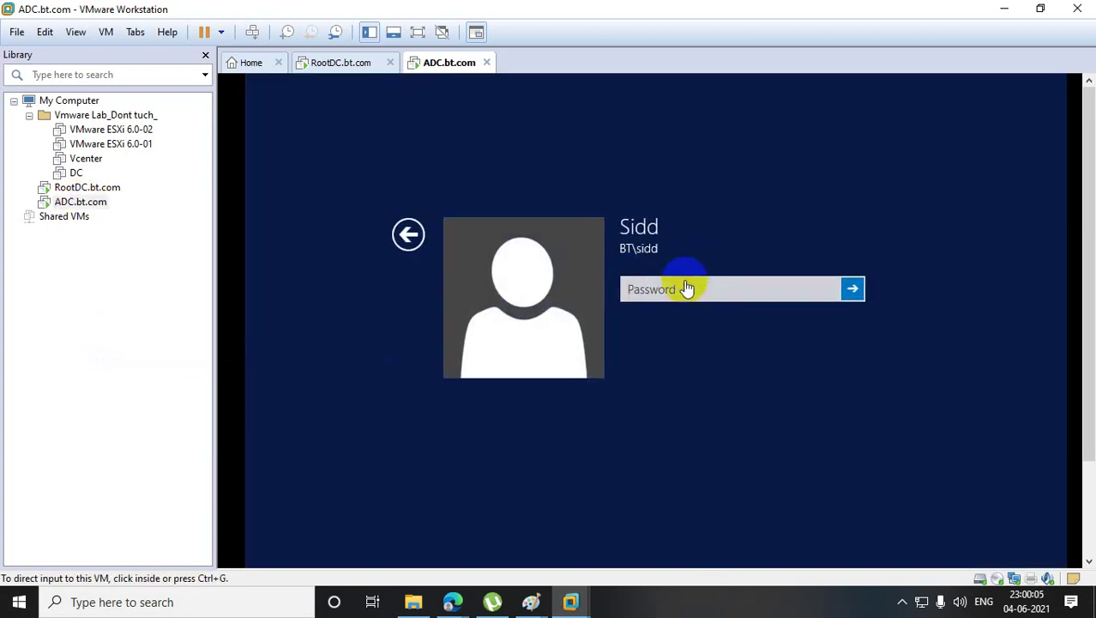
pyautogui.click(684, 289)
pyautogui.write('*********')
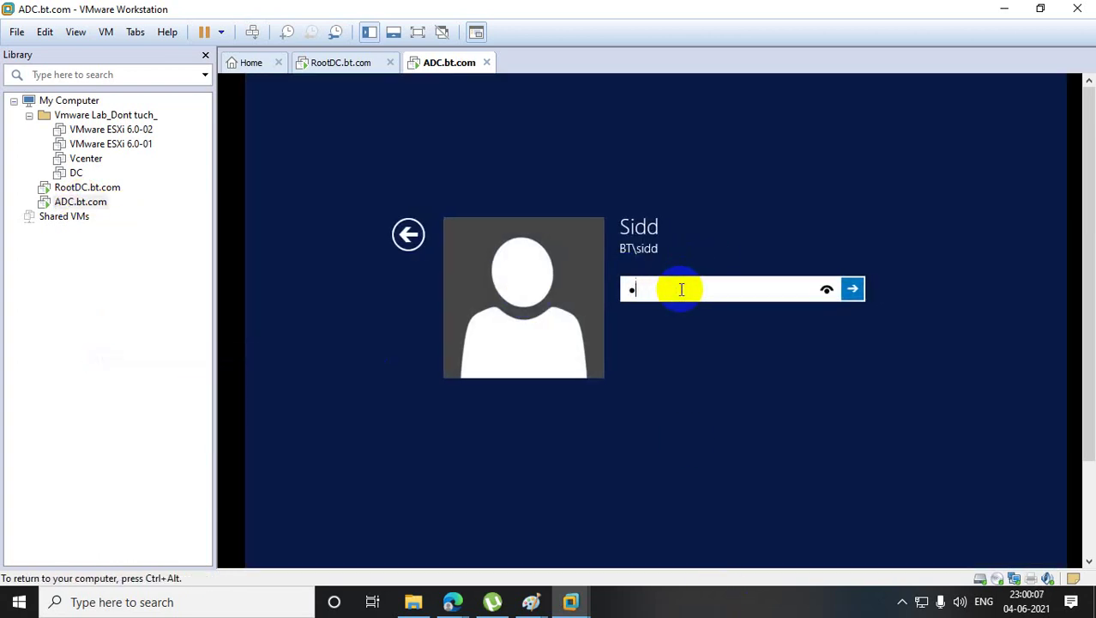
pyautogui.write('***')
pyautogui.press('Return')
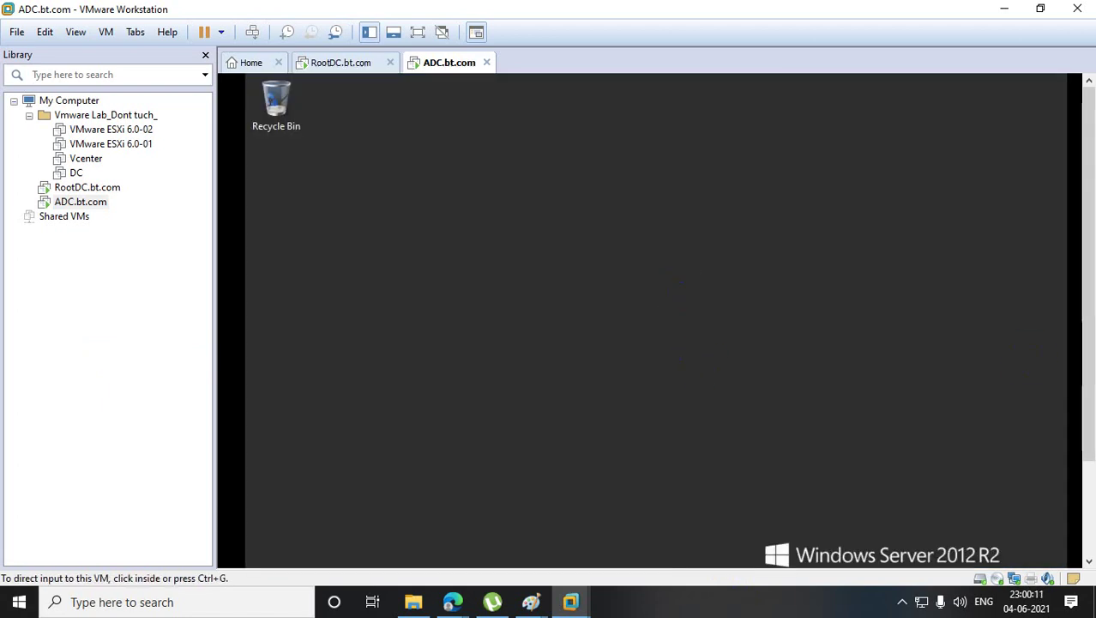
pyautogui.moveTo(1089, 249); pyautogui.dragTo(1089, 375)
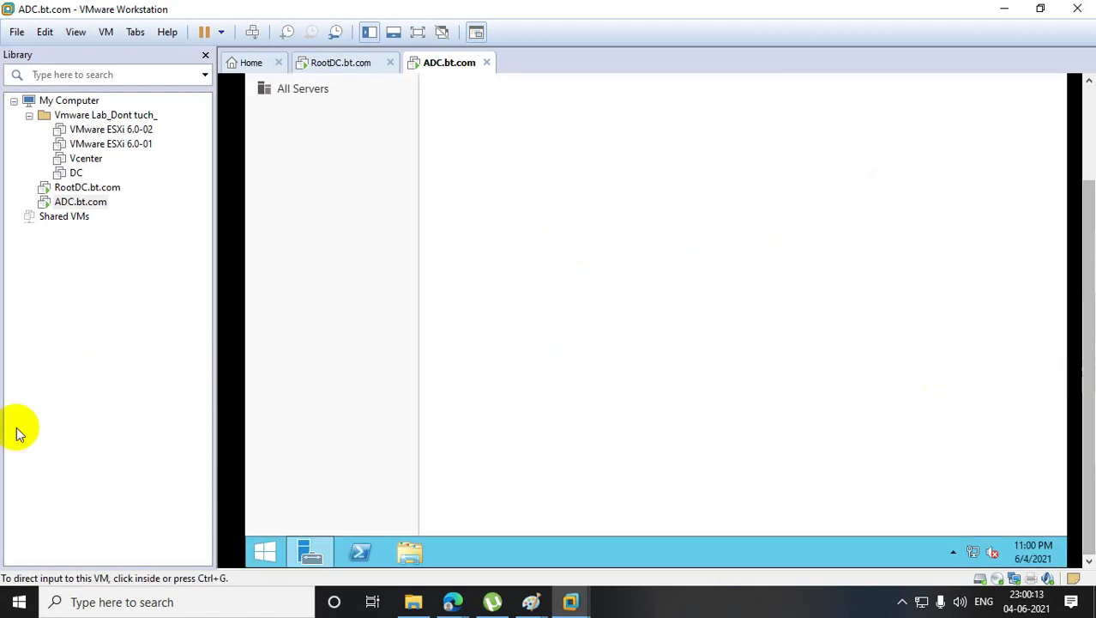
# - Launch Active Directory Users and Computers with dsa.msc after a mistyped a.msc attempt
pyautogui.click(277, 556)
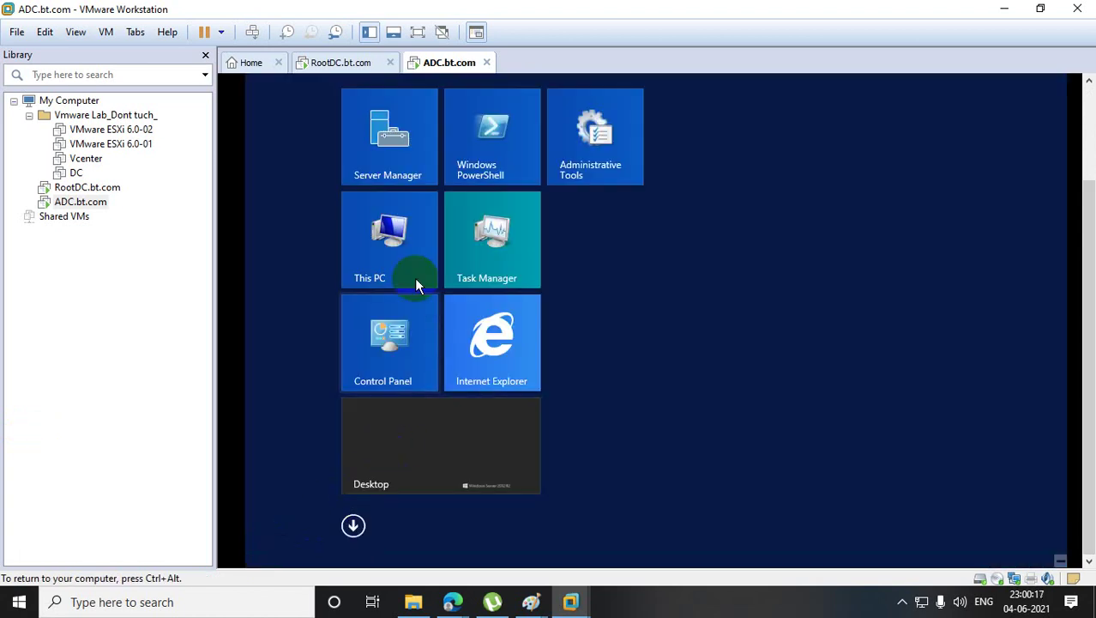
pyautogui.click(414, 277)
pyautogui.rightClick(266, 552)
pyautogui.click(325, 493)
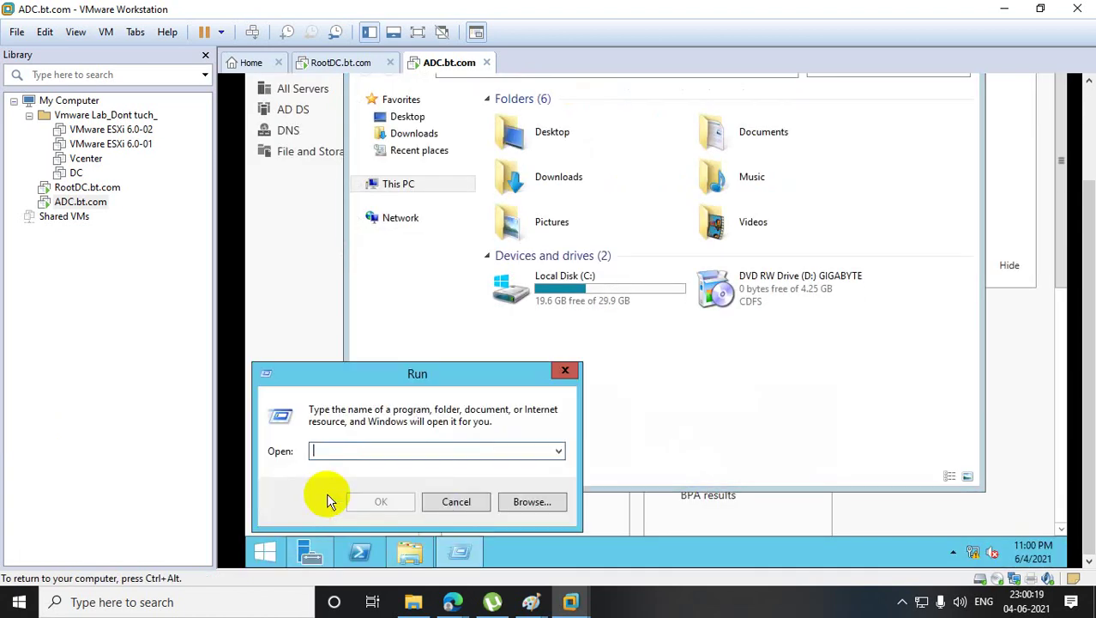
pyautogui.write('a.msc')
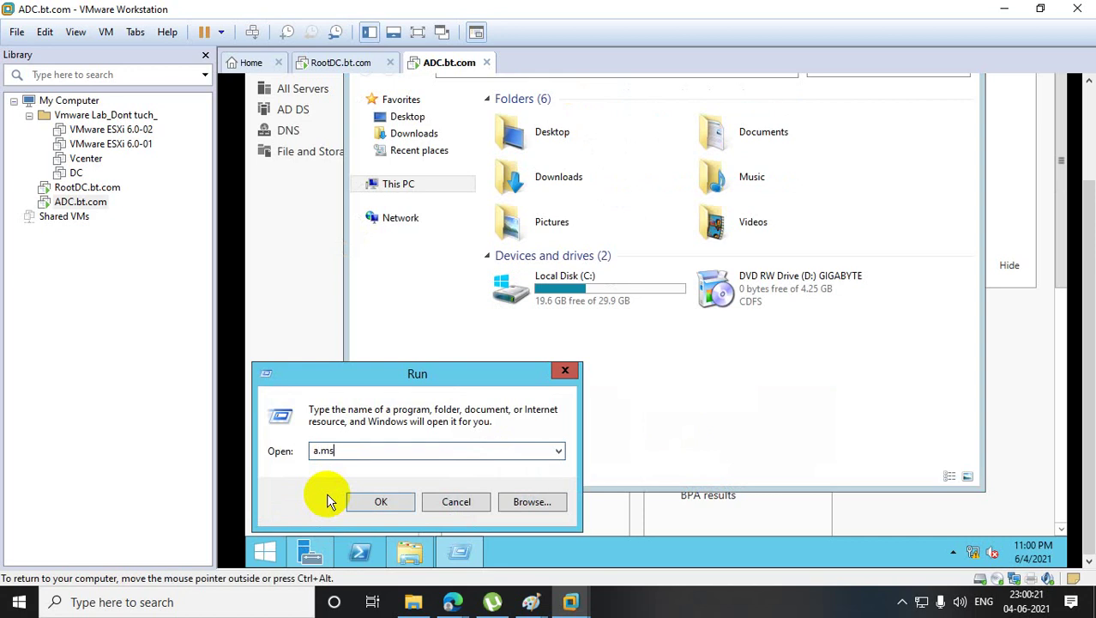
pyautogui.press('Return')
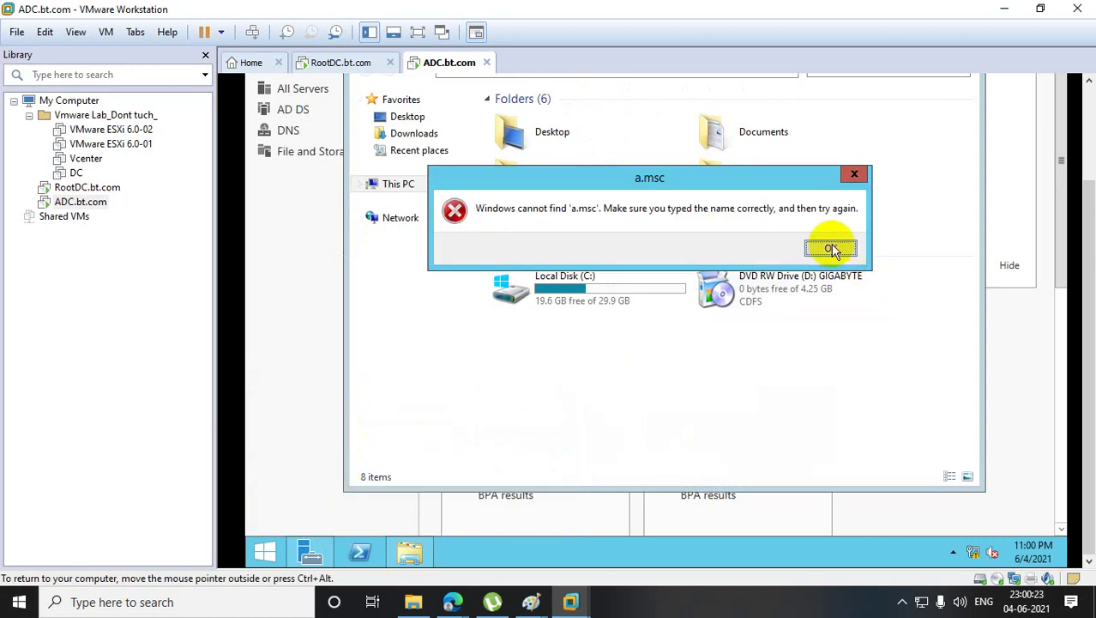
pyautogui.click(830, 248)
pyautogui.write('dsa.msc')
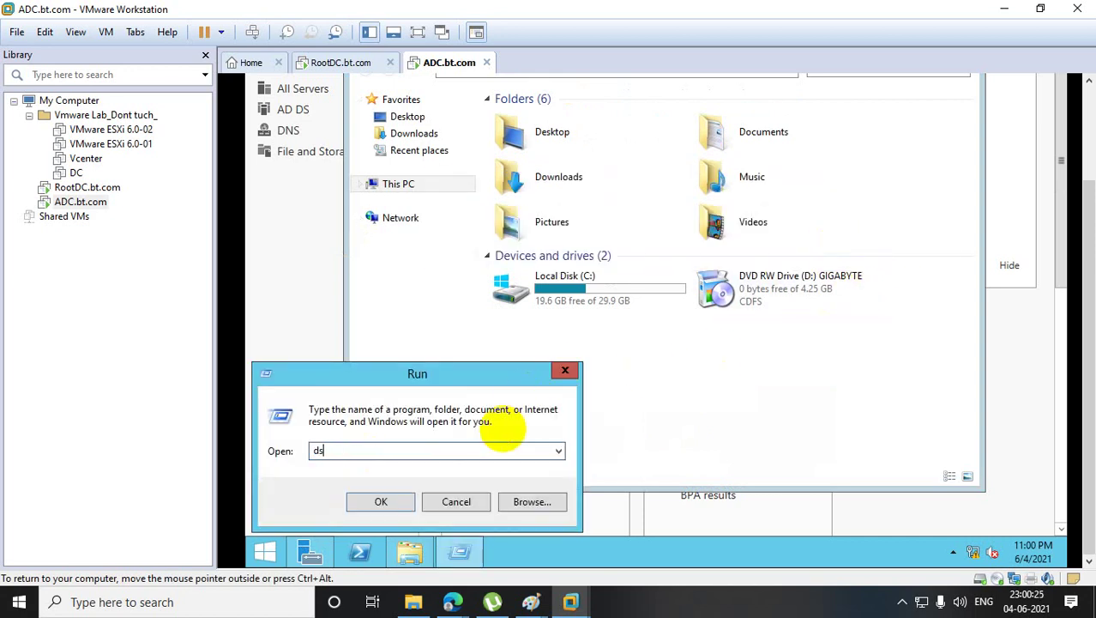
pyautogui.press('Return')
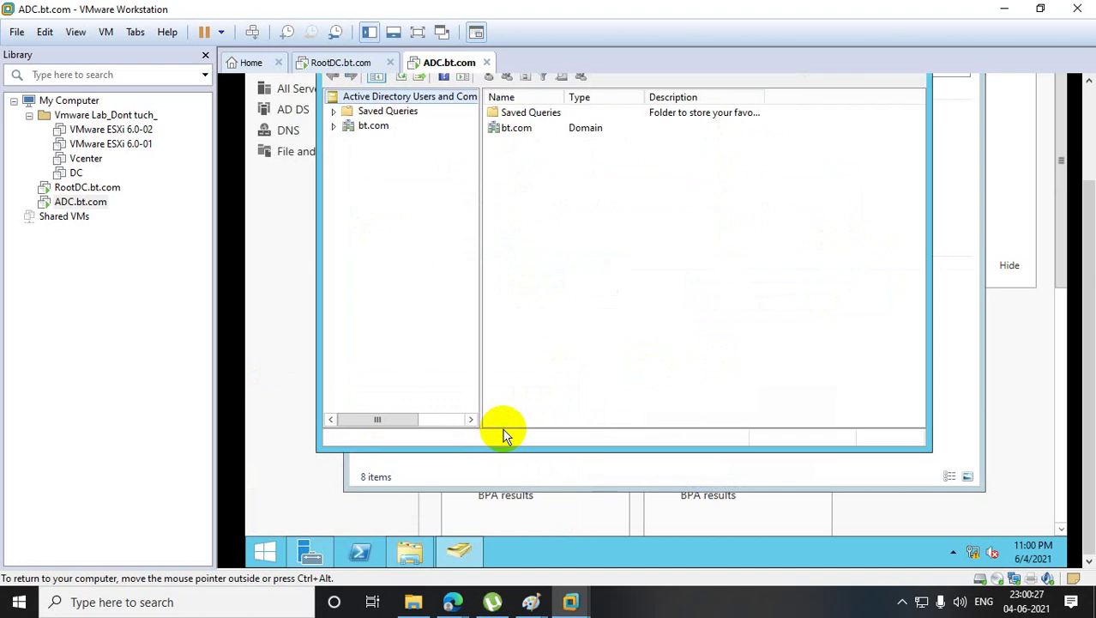
# - Expand bt.com to confirm ADC and ROOTDC under Domain Controllers, then open PowerShell
pyautogui.click(336, 126)
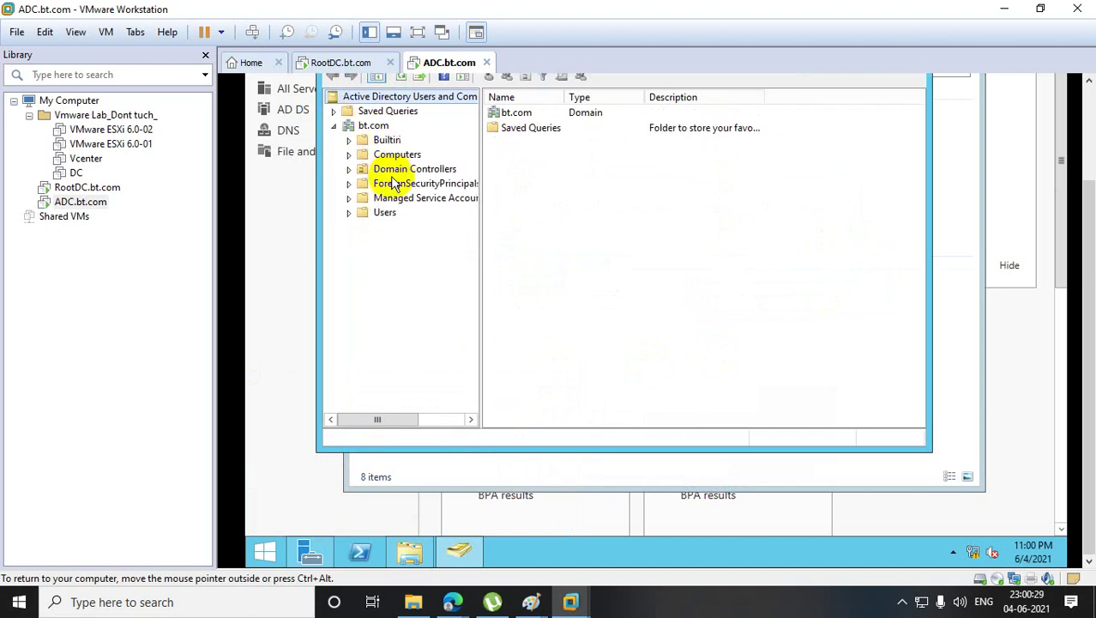
pyautogui.click(386, 214)
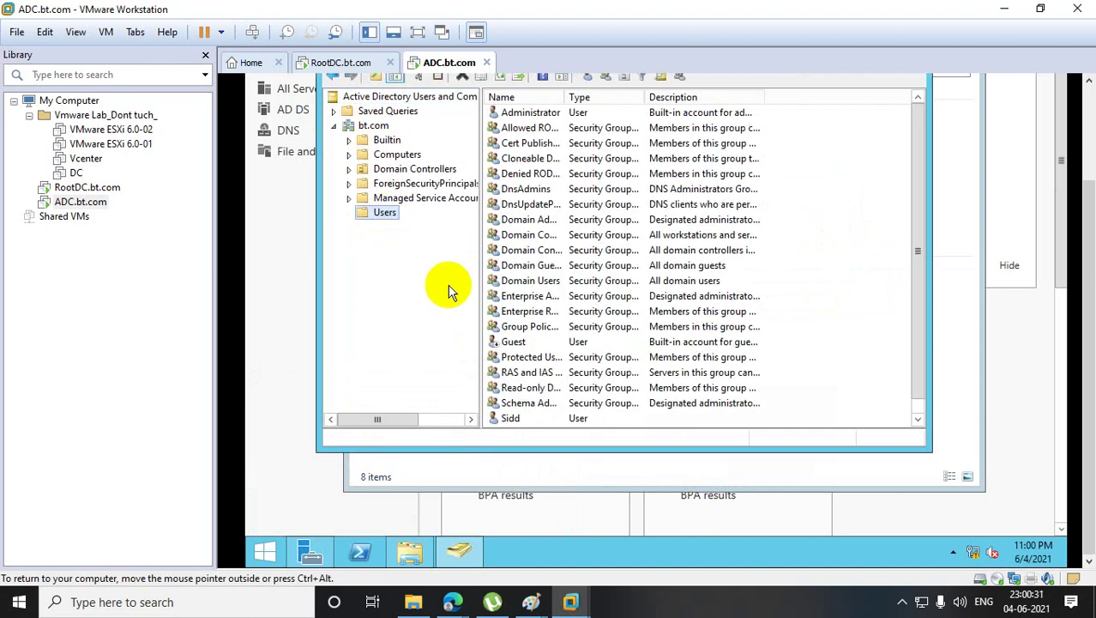
pyautogui.click(403, 169)
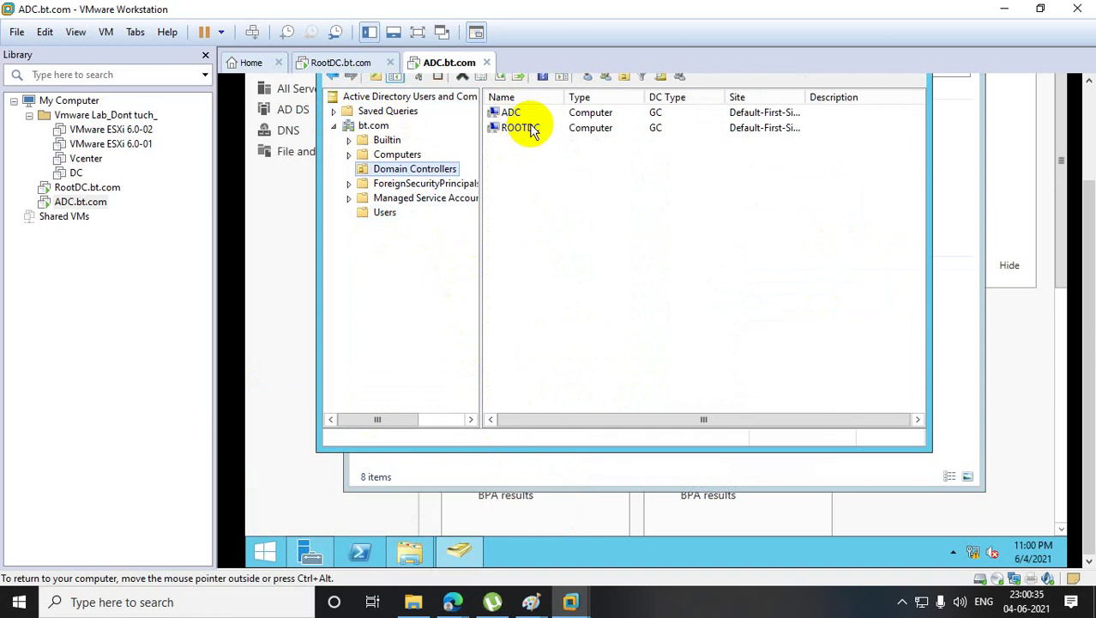
pyautogui.click(367, 553)
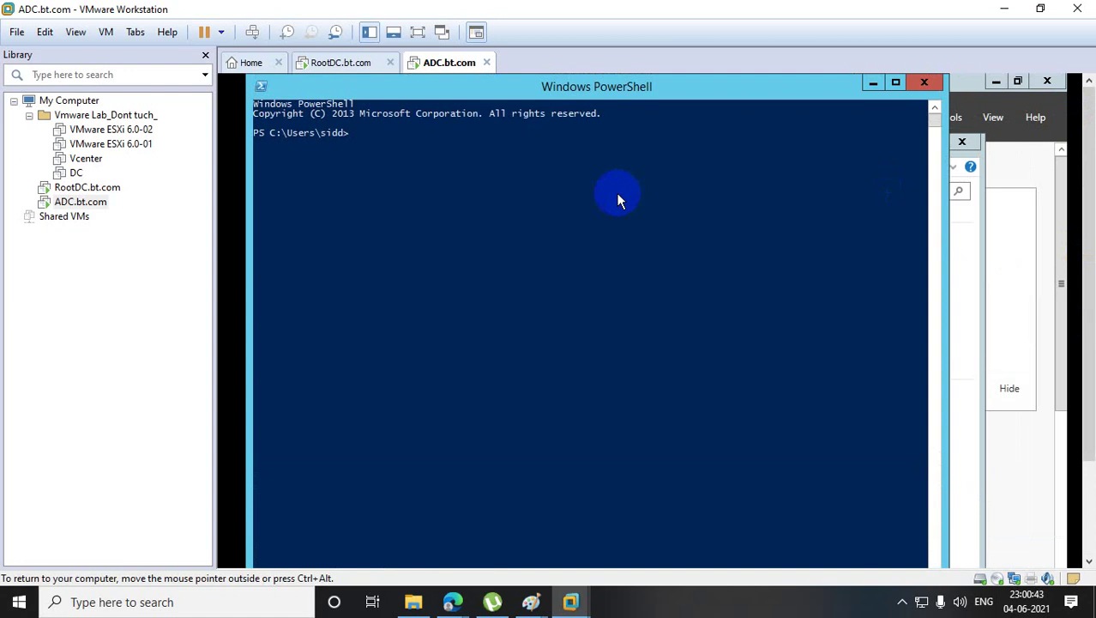
# - Run netdom query fsmo on ADC and select the output showing Rootdc.bt.com holding all five roles
pyautogui.write('netdom query fsmo')
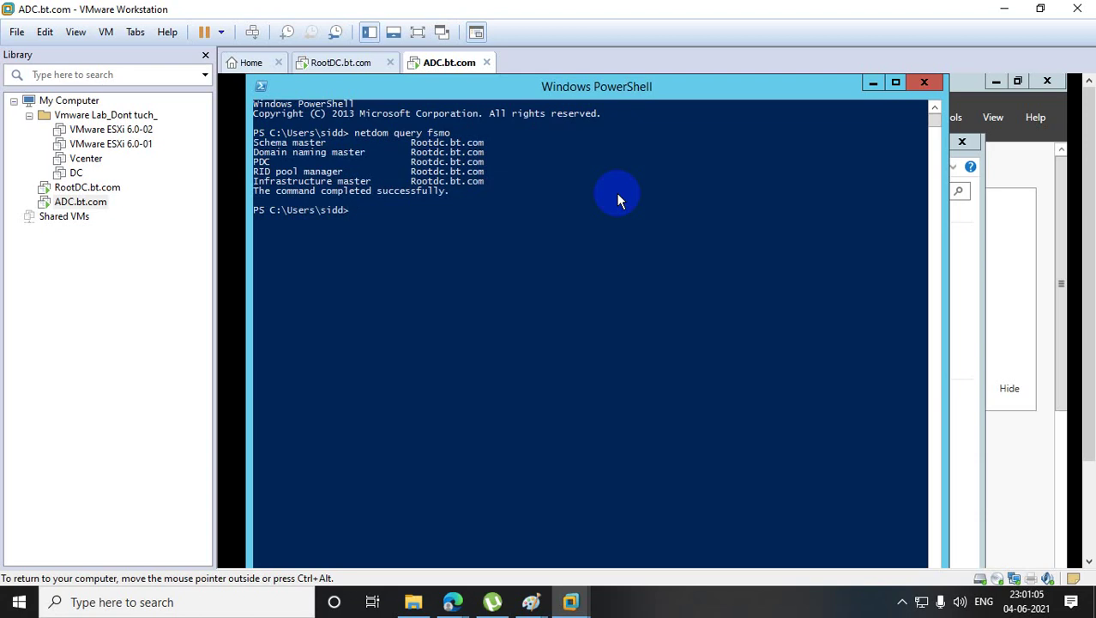
pyautogui.moveTo(253, 142); pyautogui.dragTo(580, 197)
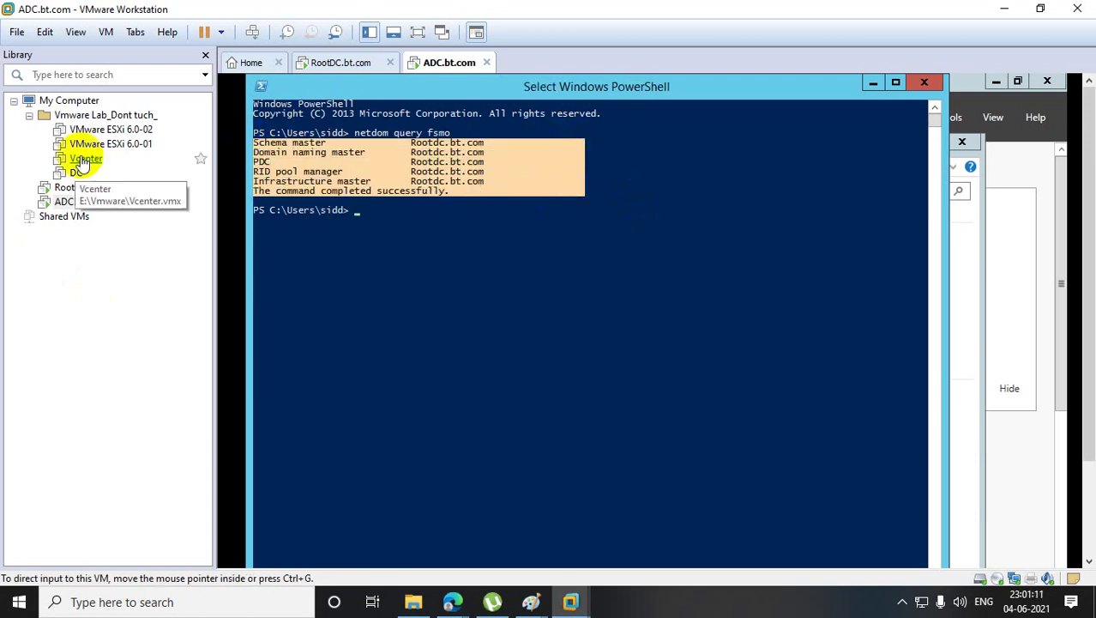
# - Switch to RootDC and launch Active Directory Users and Computers with dsa.msc
pyautogui.click(86, 187)
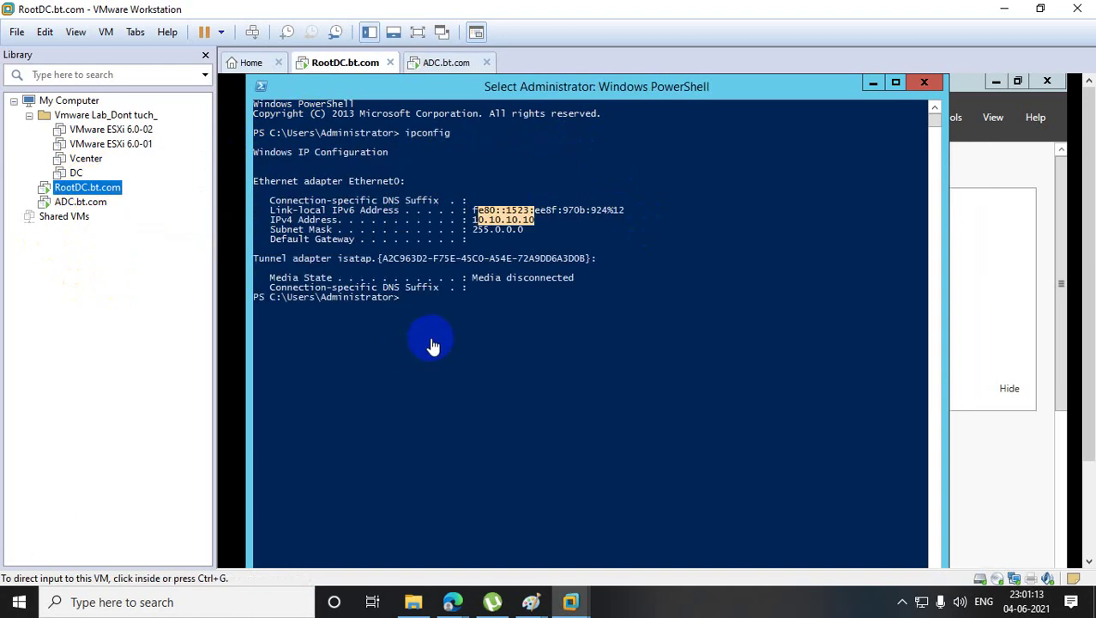
pyautogui.click(434, 343)
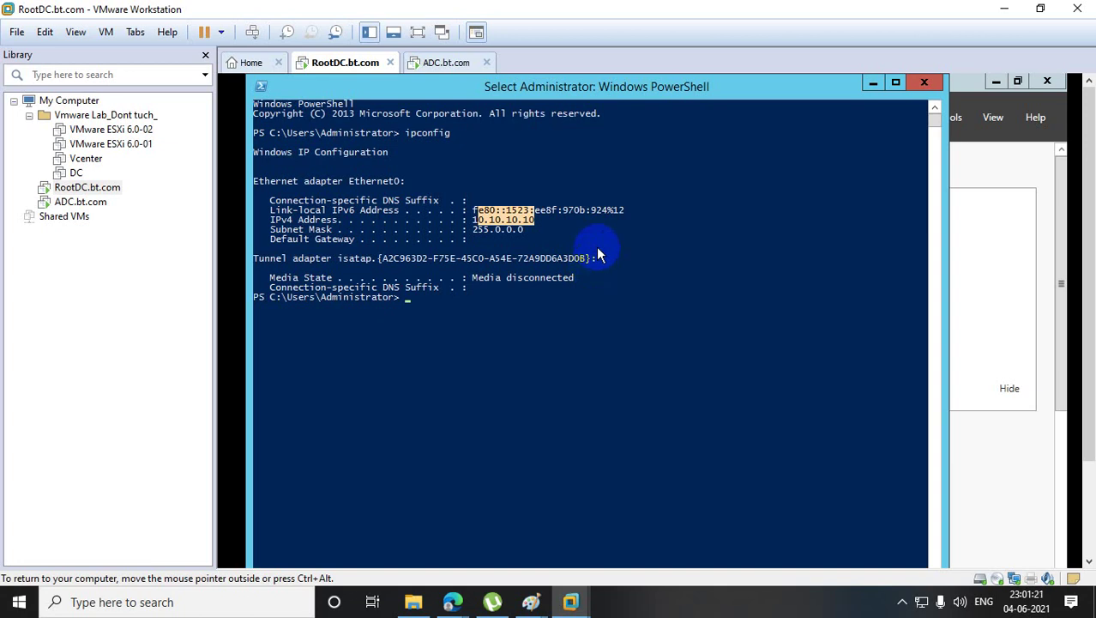
pyautogui.write('dsa')
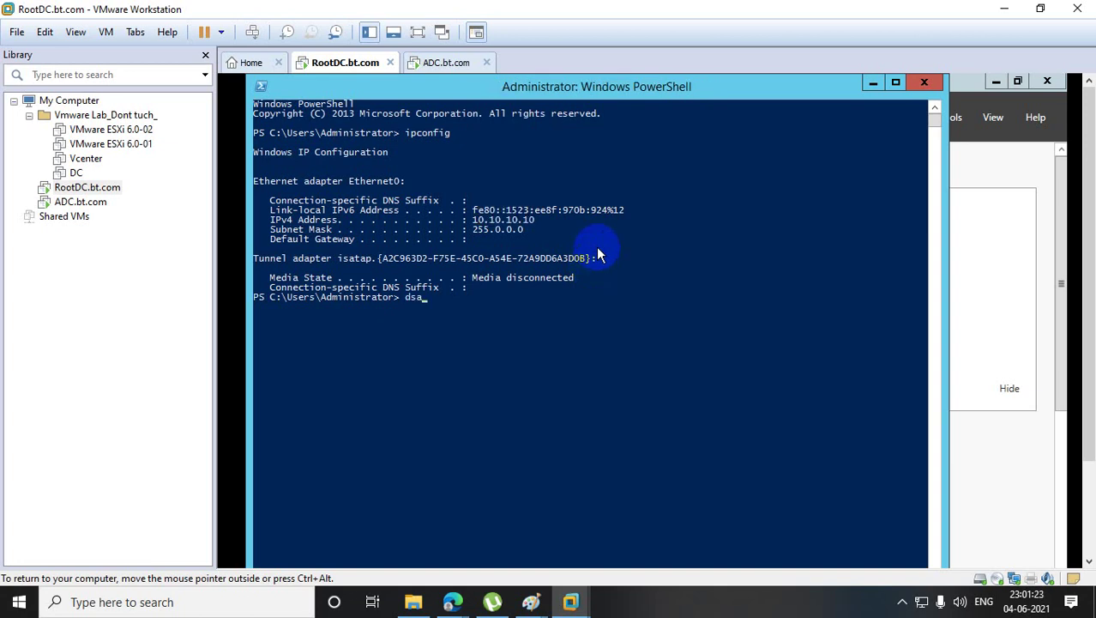
pyautogui.write('.msc')
pyautogui.press('Return')
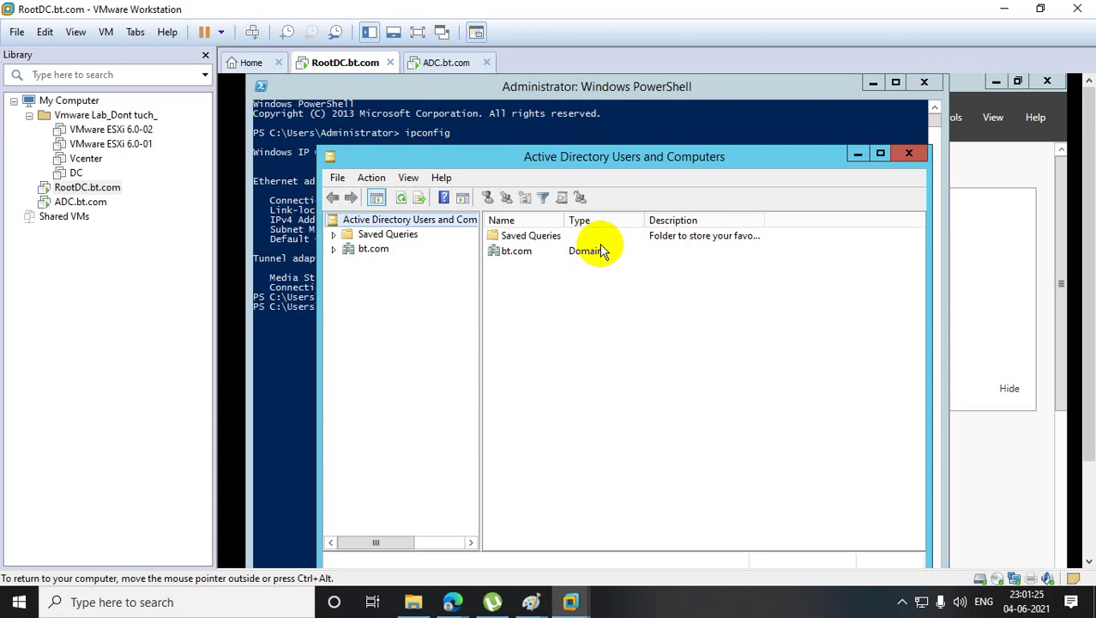
# - Check the bt.com Operations Masters: RID, PDC and Infrastructure are all held by Rootdc.bt.com
pyautogui.rightClick(355, 250)
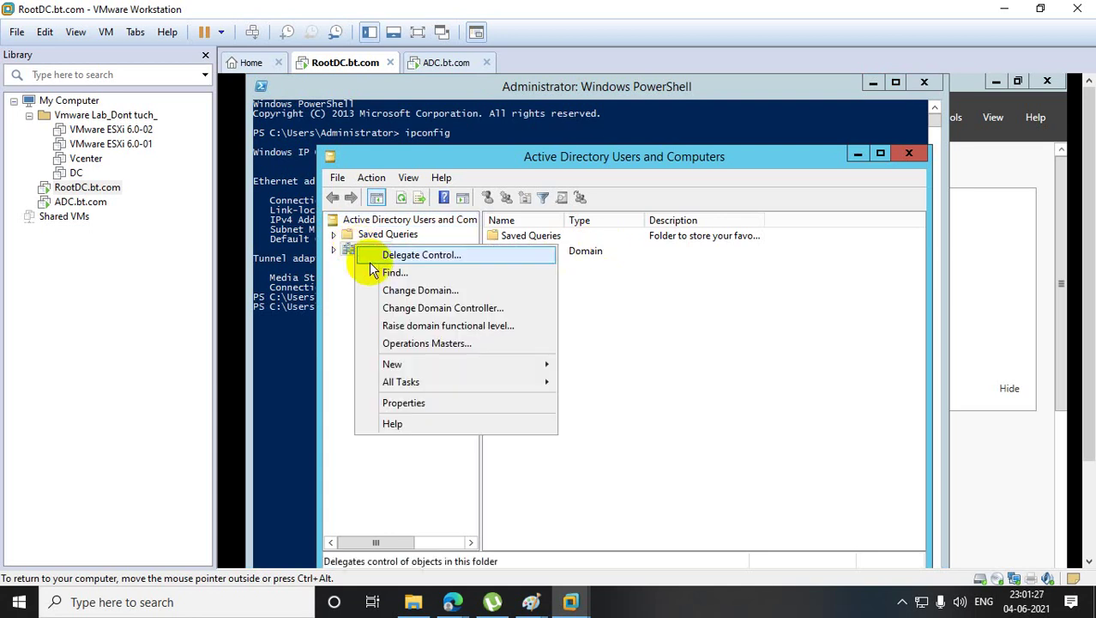
pyautogui.click(467, 342)
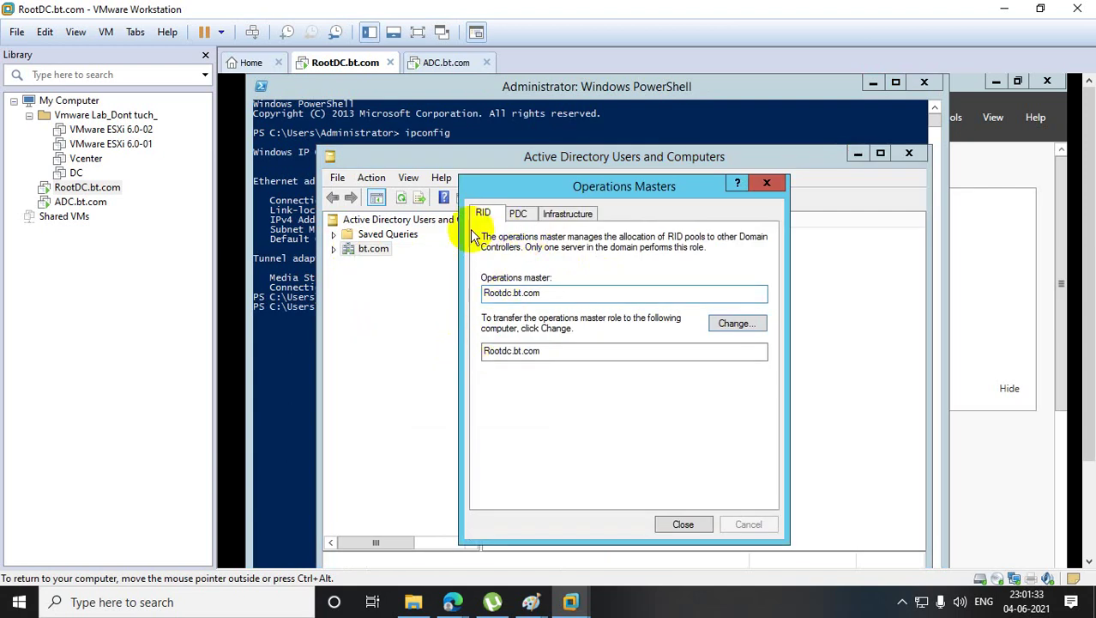
pyautogui.click(519, 212)
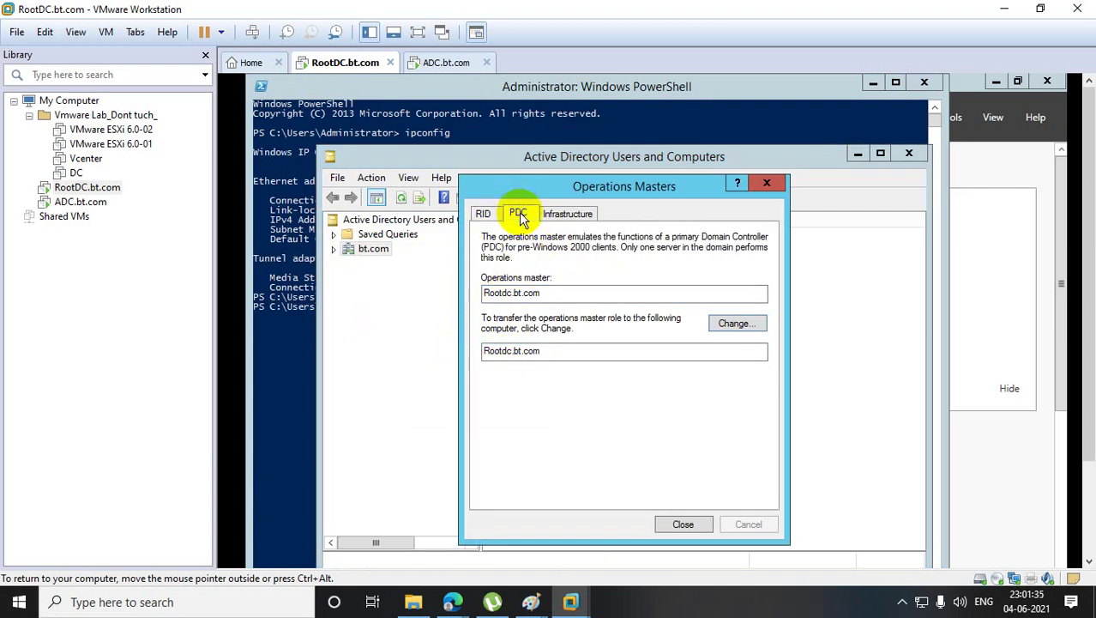
pyautogui.click(583, 225)
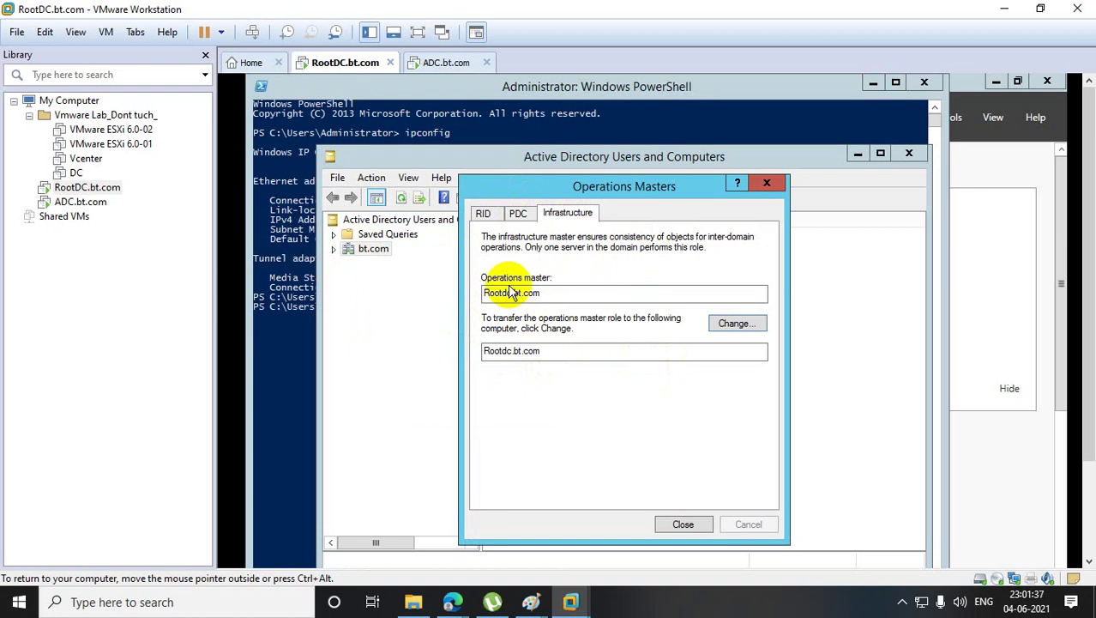
pyautogui.click(483, 213)
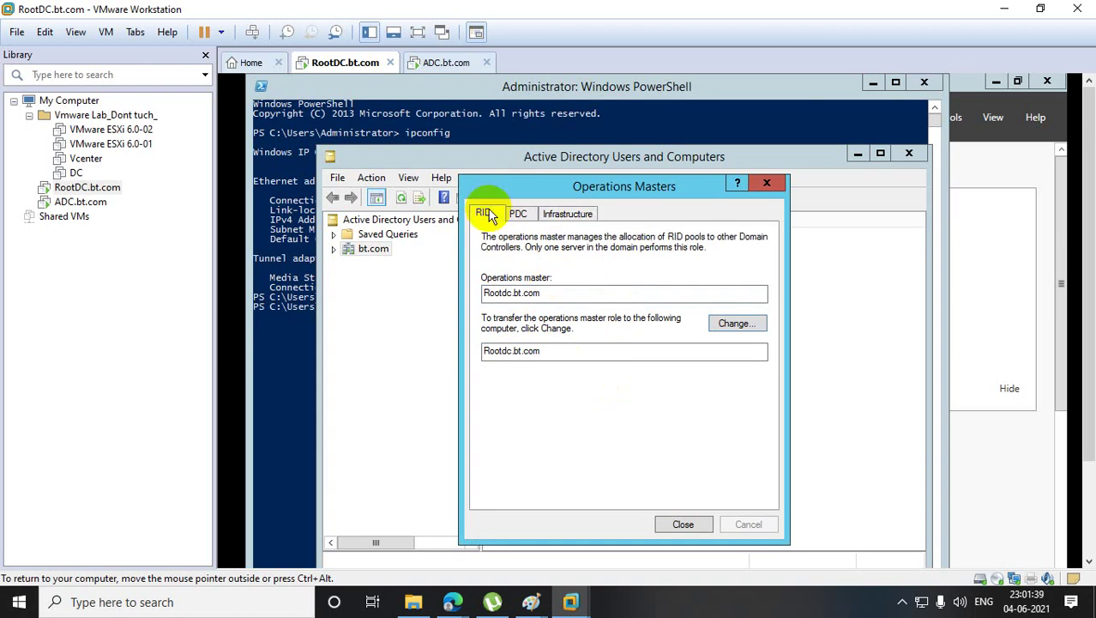
pyautogui.click(519, 215)
pyautogui.click(564, 215)
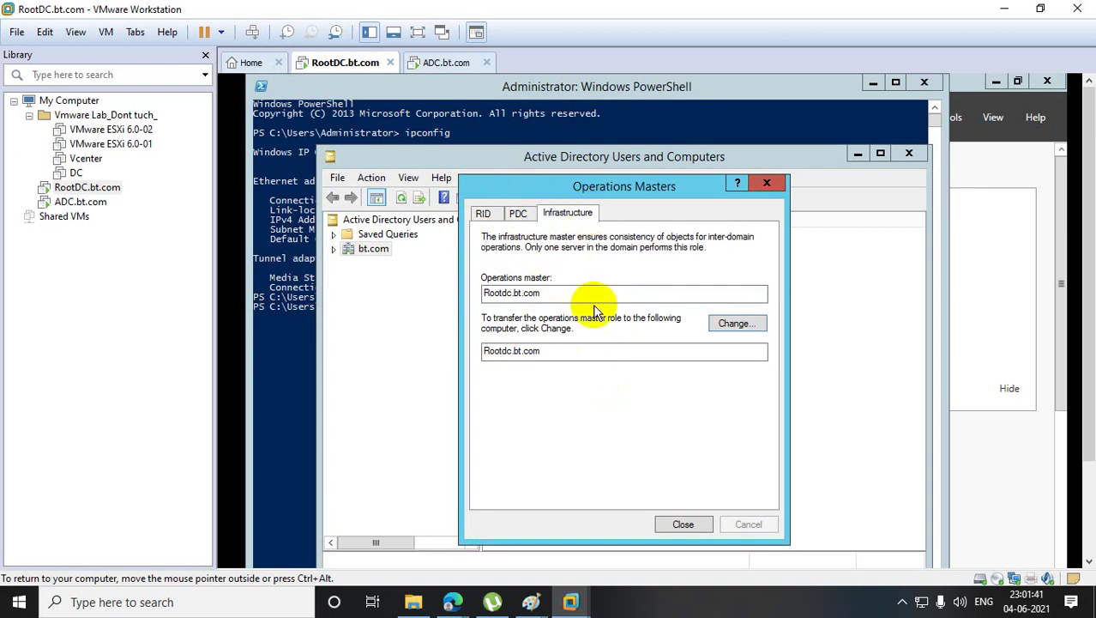
pyautogui.click(300, 334)
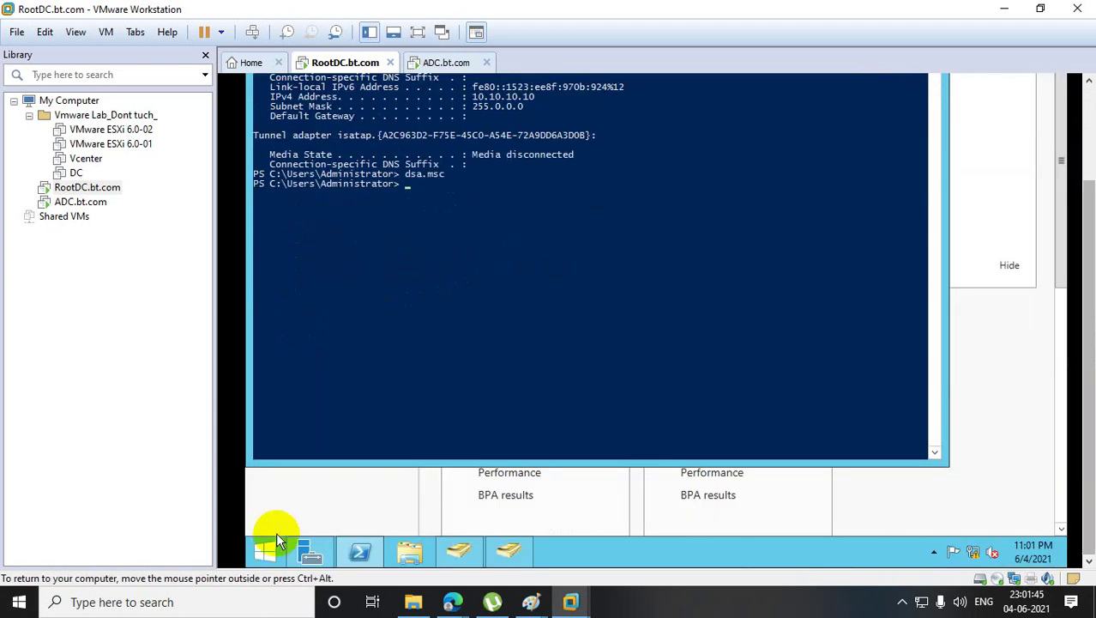
# - Run domain.msc and check the forest functional level is Windows Server 2012 R2
pyautogui.rightClick(275, 536)
pyautogui.click(354, 498)
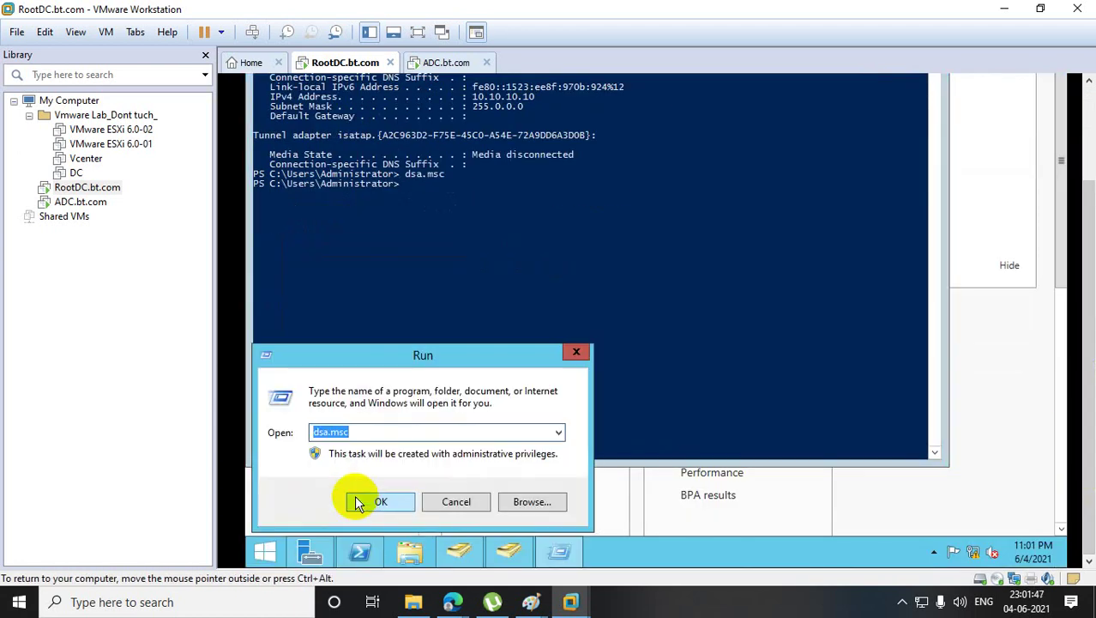
pyautogui.write('domain.')
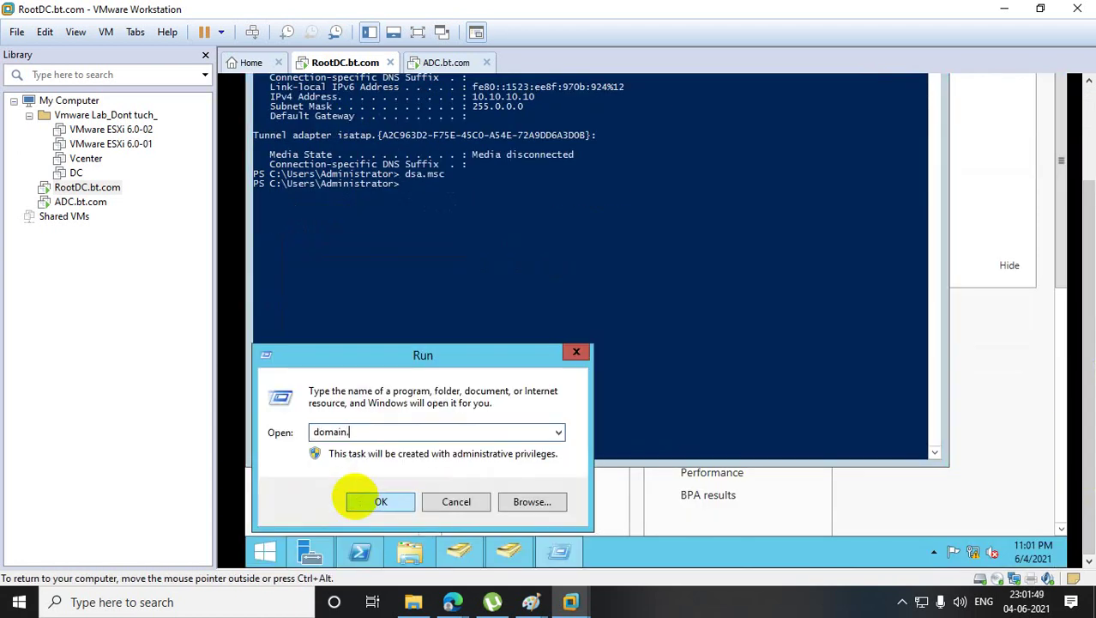
pyautogui.write('msc')
pyautogui.click(355, 496)
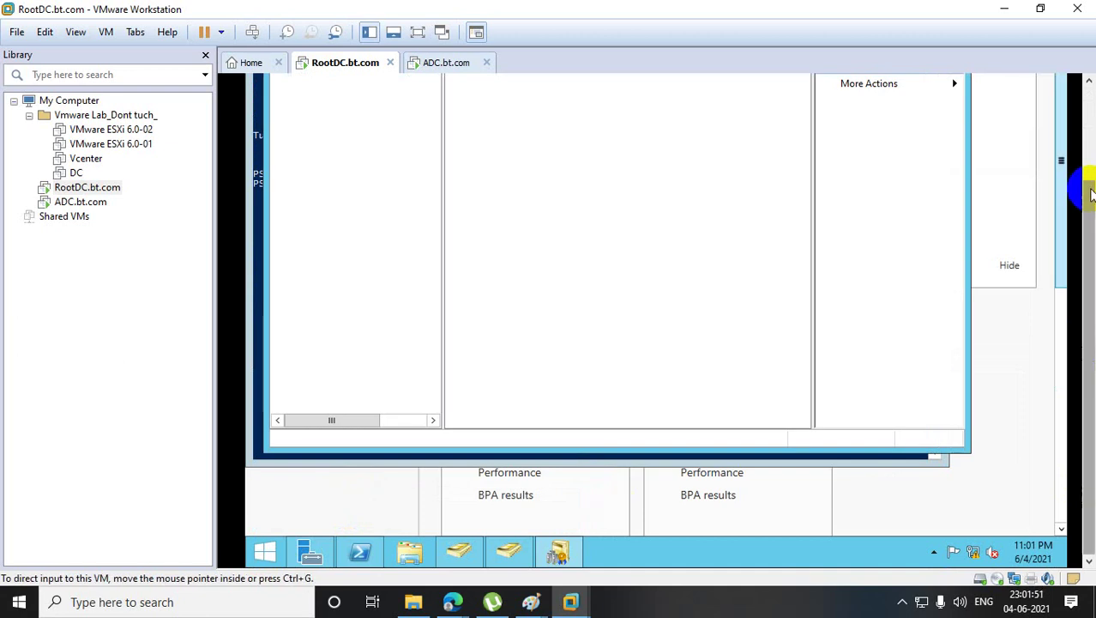
pyautogui.rightClick(354, 172)
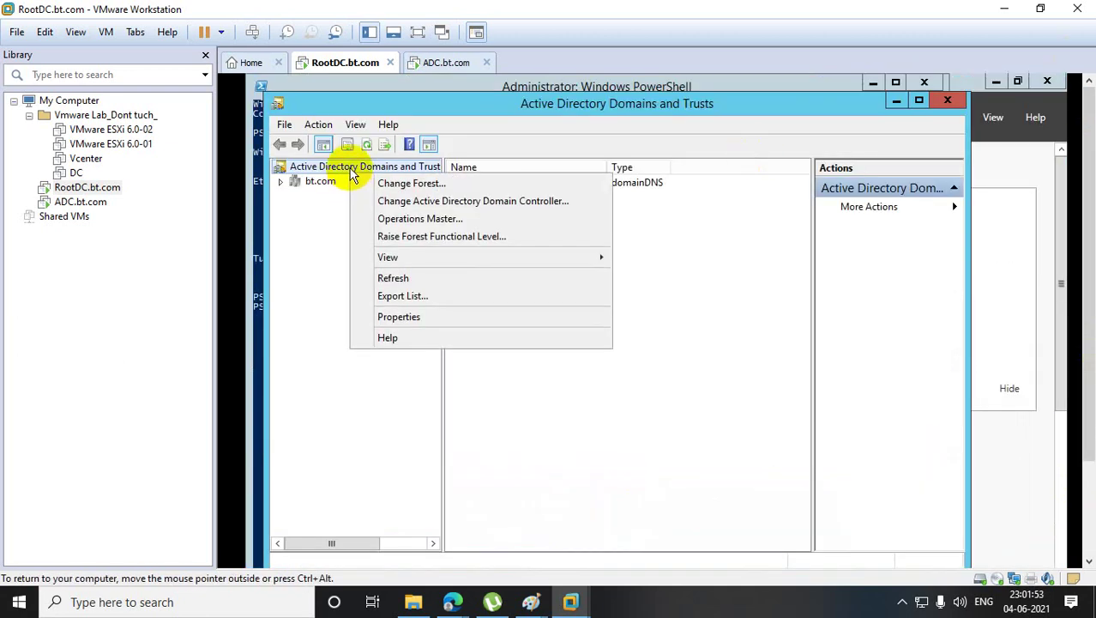
pyautogui.rightClick(350, 168)
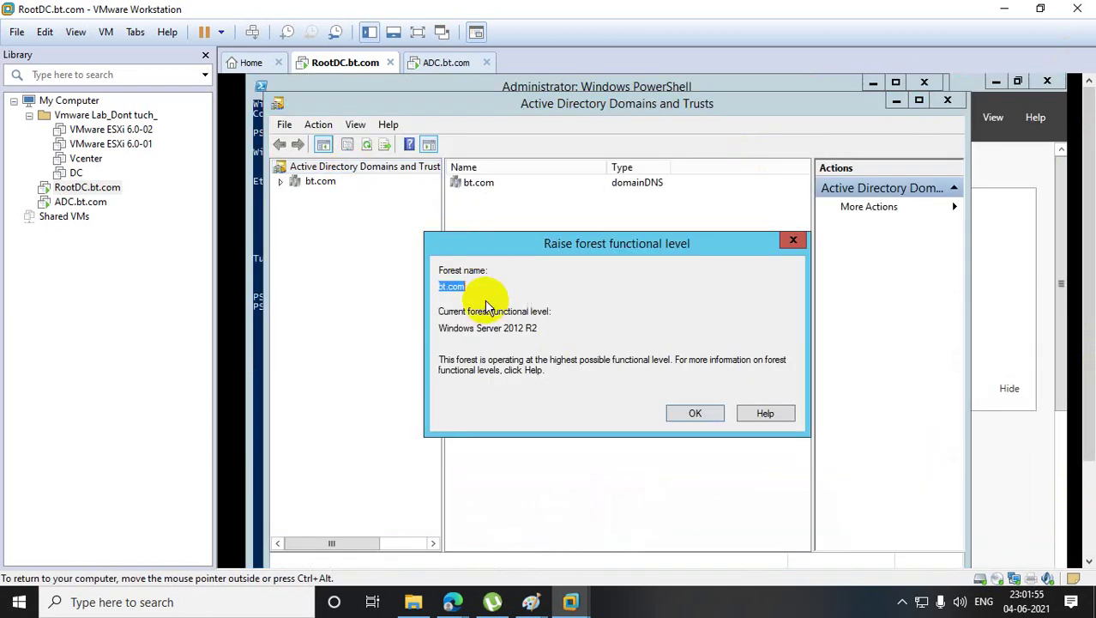
pyautogui.click(793, 240)
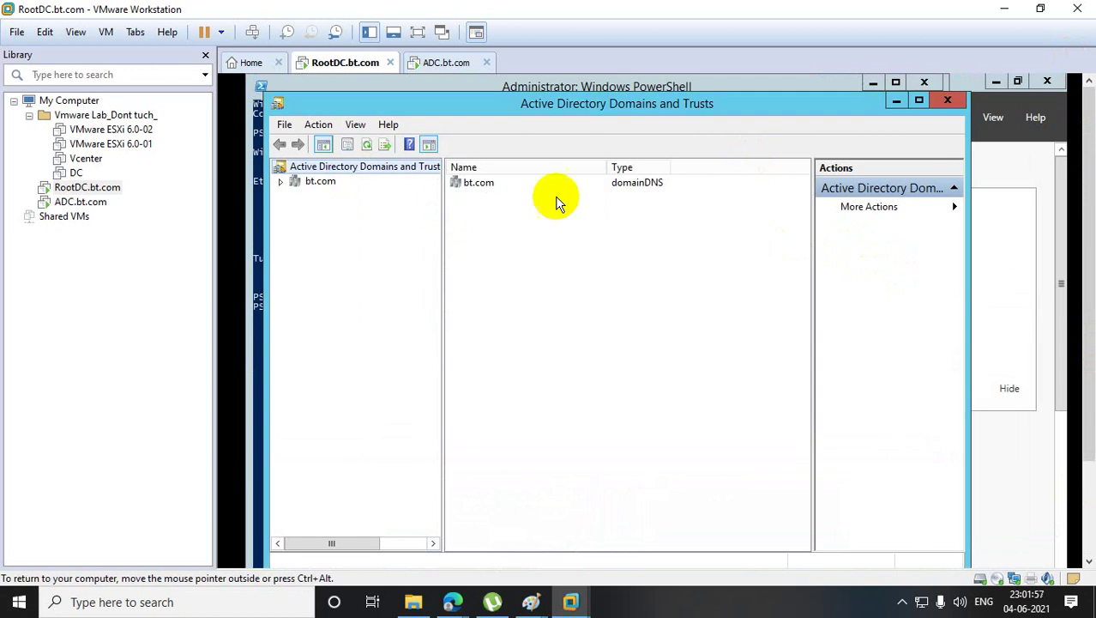
# - Confirm the domain naming master is Rootdc.bt.com, then close Active Directory Domains and Trusts
pyautogui.rightClick(322, 164)
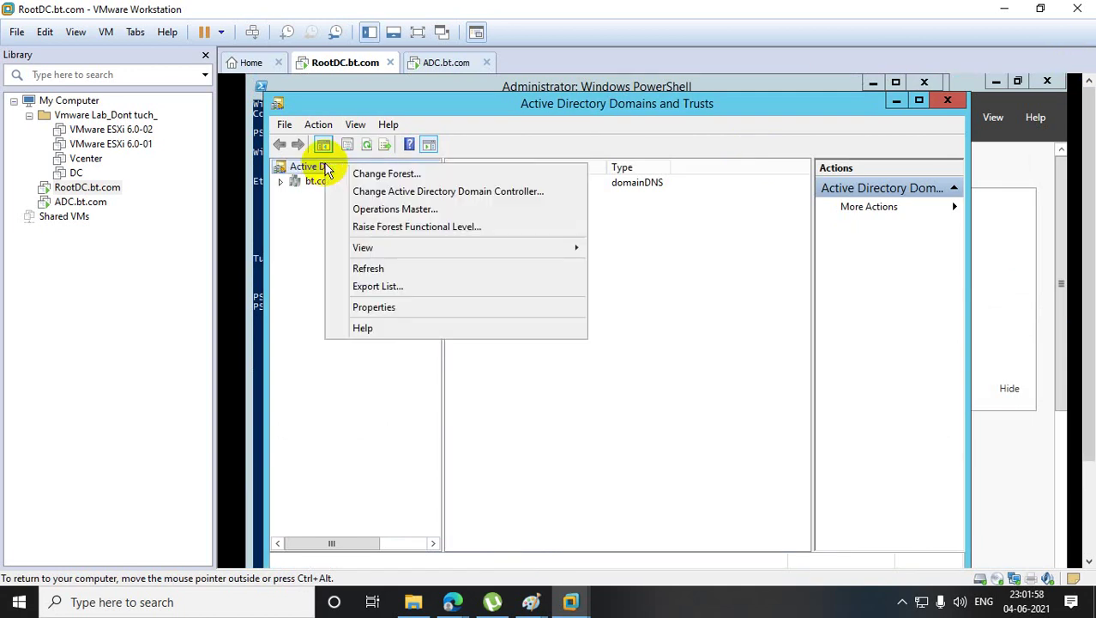
pyautogui.click(416, 211)
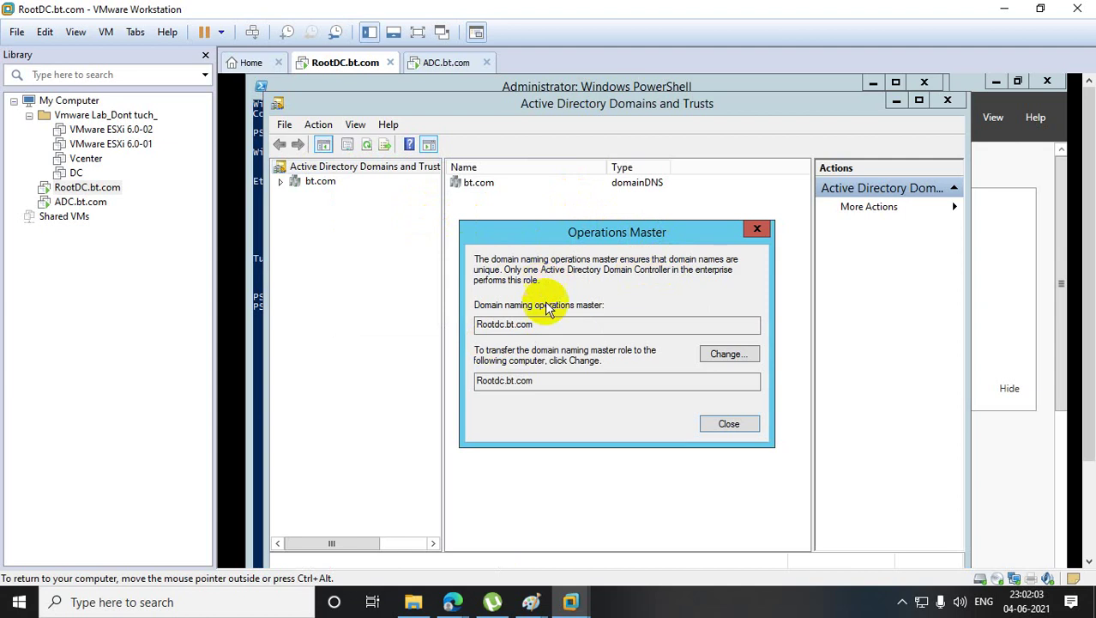
pyautogui.click(757, 228)
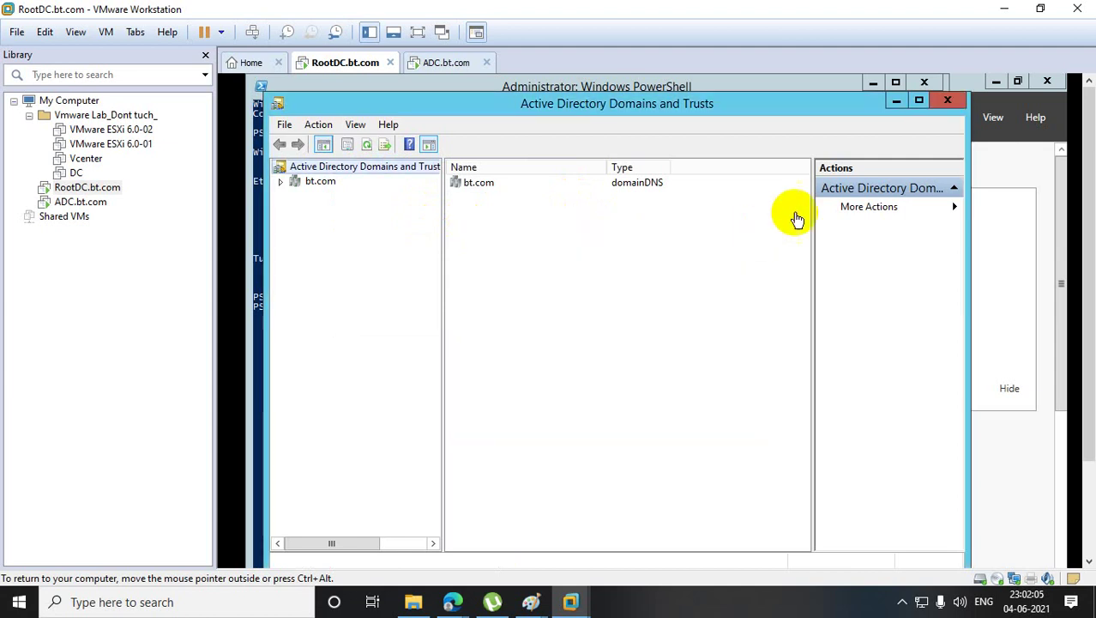
pyautogui.click(947, 101)
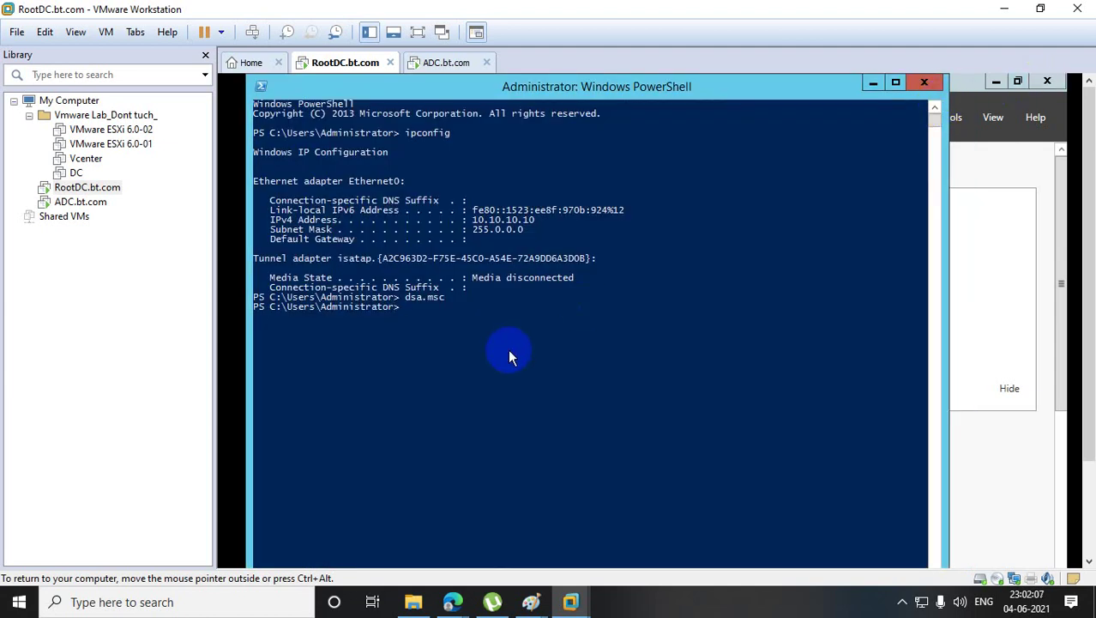
# - Start an empty mmc console and open its Add or Remove Snap-ins dialog
pyautogui.write('mmc')
pyautogui.press('Return')
pyautogui.click(404, 232)
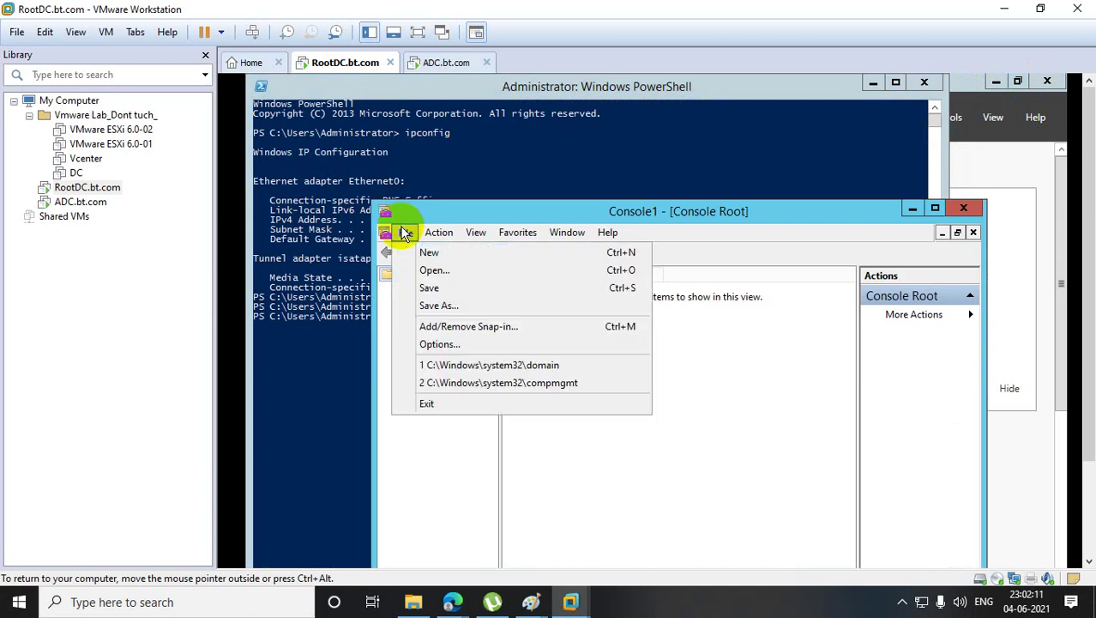
pyautogui.click(467, 326)
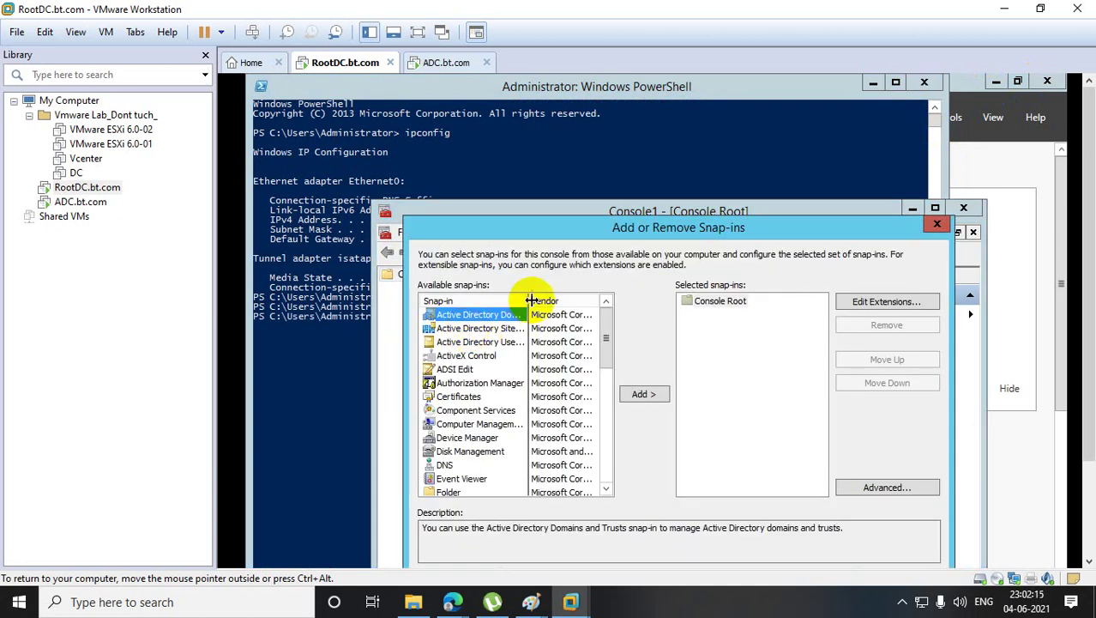
pyautogui.moveTo(530, 301); pyautogui.dragTo(574, 301)
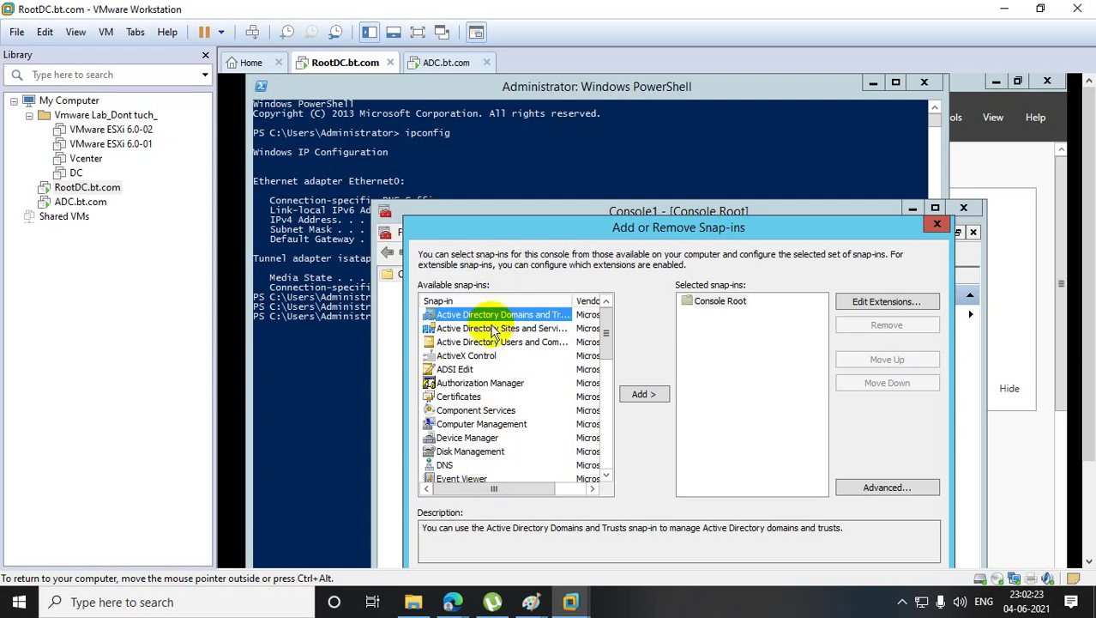
# - Close the existing PowerShell window and relaunch PowerShell as Administrator
pyautogui.click(333, 385)
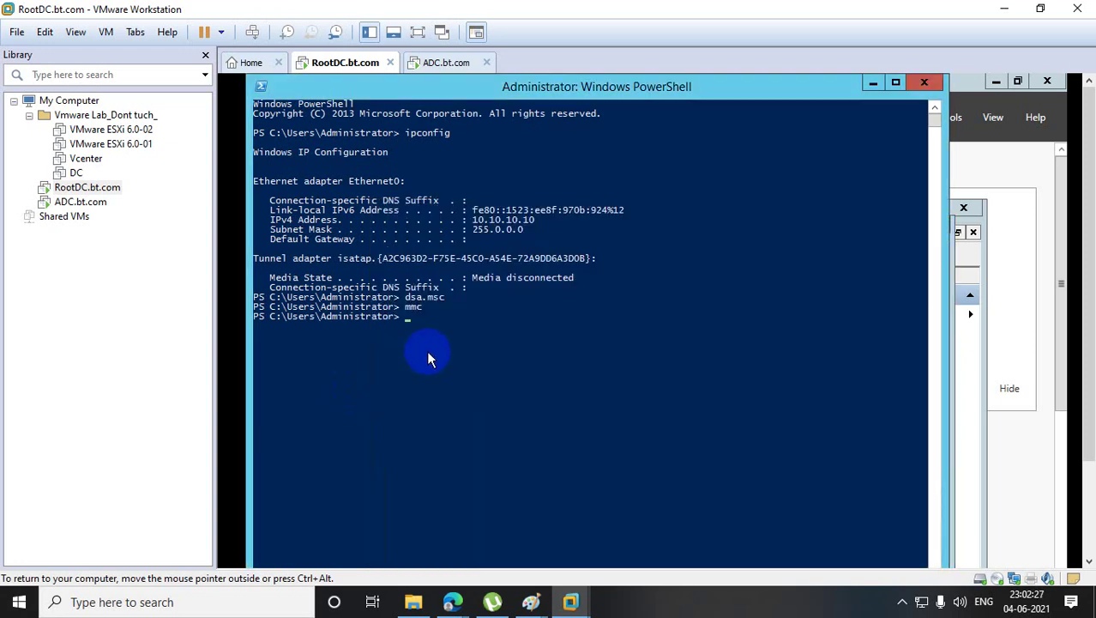
pyautogui.click(932, 88)
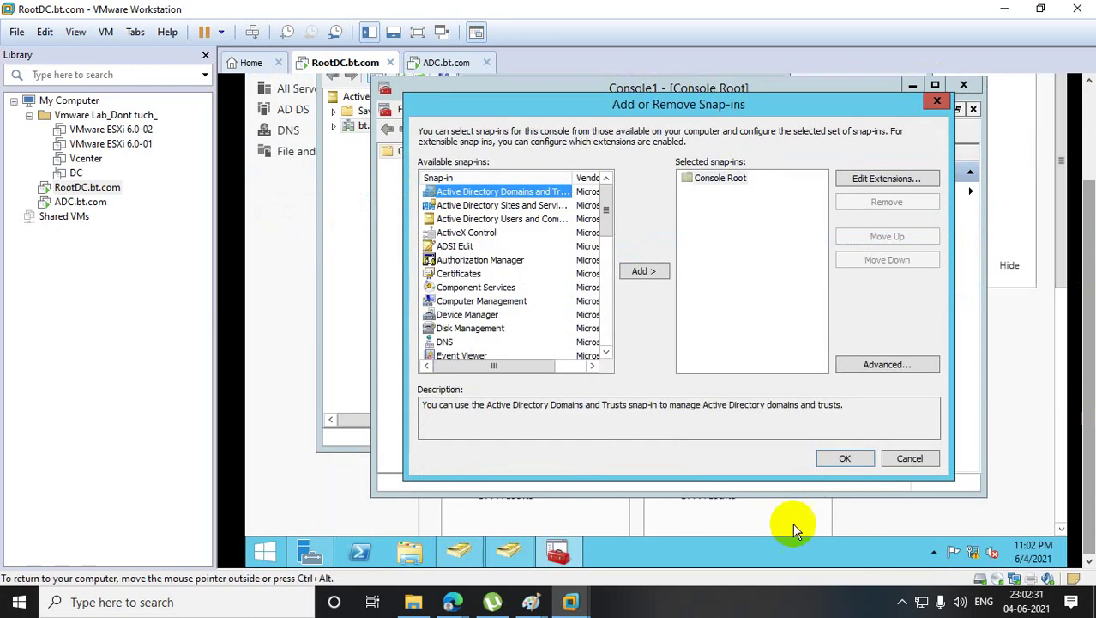
pyautogui.rightClick(367, 550)
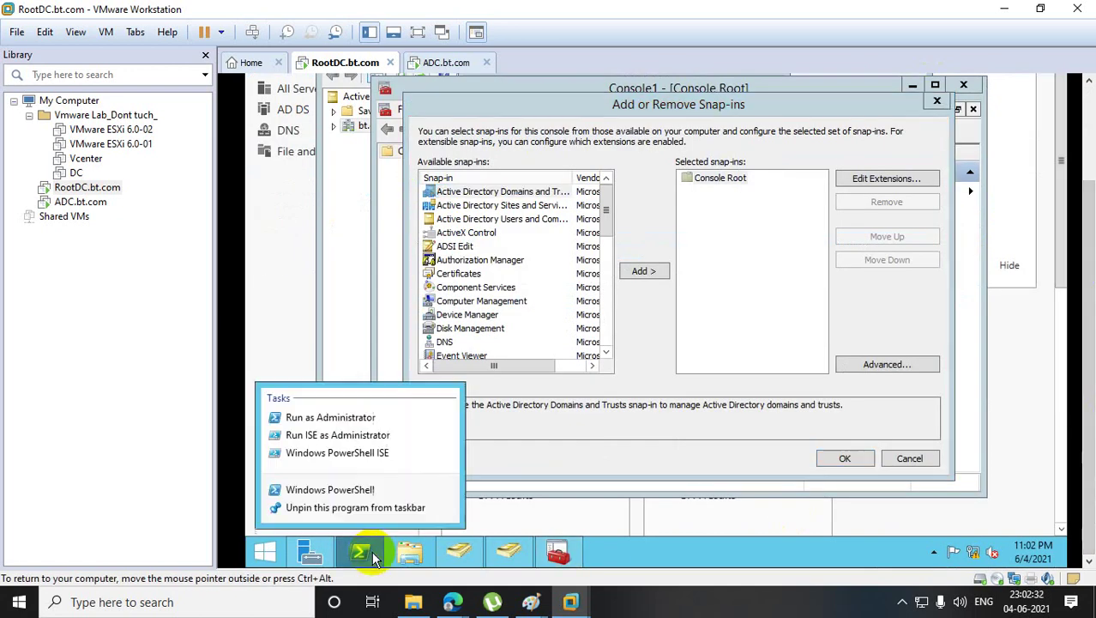
pyautogui.click(376, 420)
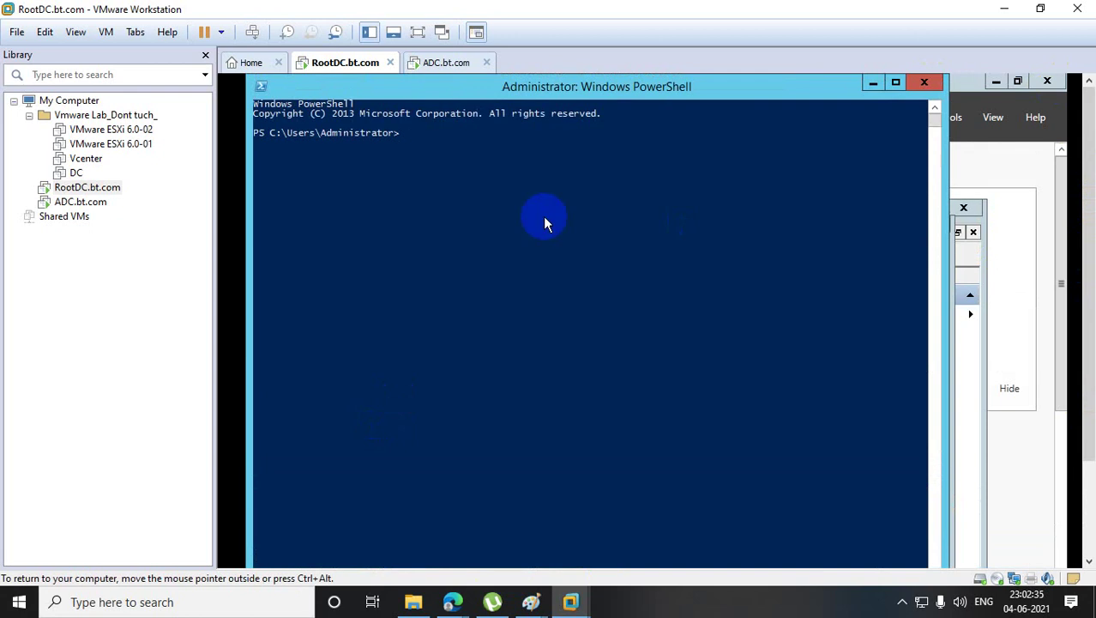
# - Type a garbled schmmgmt registration command in PowerShell and run it
pyautogui.click(373, 181)
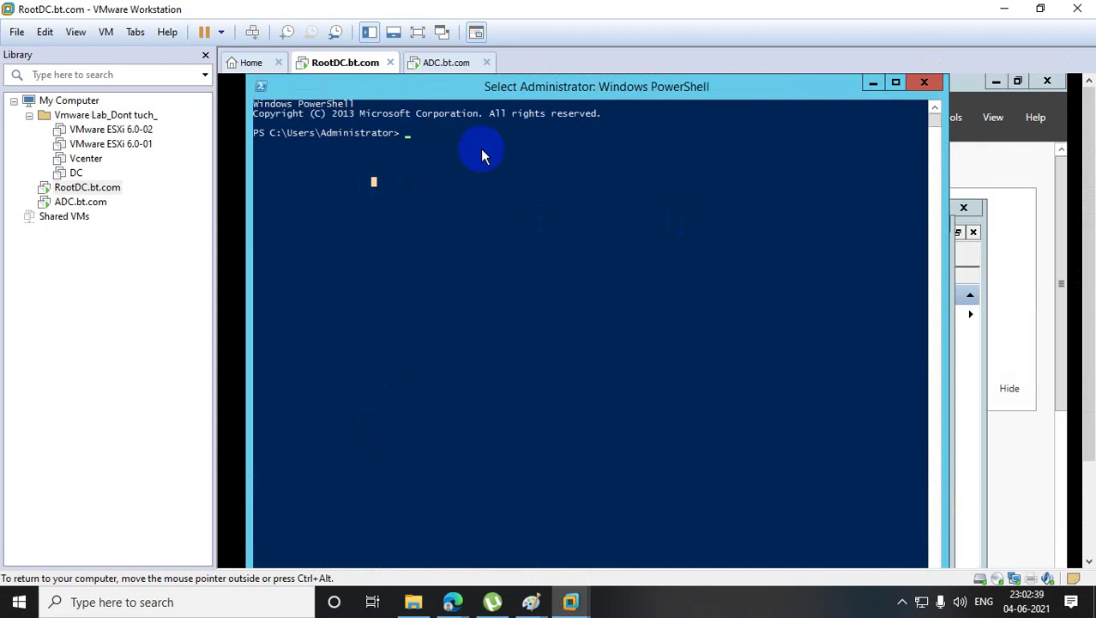
pyautogui.write('sc')
pyautogui.press('BackSpace')
pyautogui.press('BackSpace')
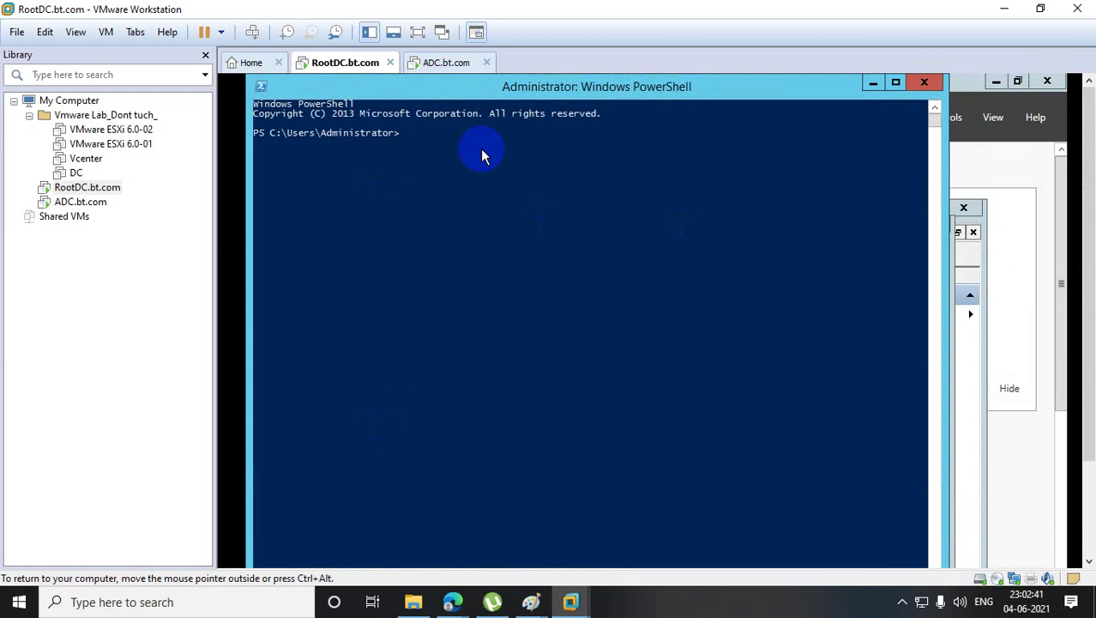
pyautogui.write('re')
pyautogui.write('gsvr3')
pyautogui.write('2 schm')
pyautogui.press('BackSpace')
pyautogui.press('BackSpace')
pyautogui.press('BackSpace')
pyautogui.press('BackSpace')
pyautogui.press('BackSpace')
pyautogui.press('BackSpace')
pyautogui.press('BackSpace')
pyautogui.press('BackSpace')
pyautogui.press('BackSpace')
pyautogui.press('BackSpace')
pyautogui.press('BackSpace')
pyautogui.press('BackSpace')
pyautogui.press('BackSpace')
pyautogui.press('BackSpace')
pyautogui.press('BackSpace')
pyautogui.press('BackSpace')
pyautogui.press('BackSpace')
pyautogui.press('BackSpace')
pyautogui.press('BackSpace')
pyautogui.press('BackSpace')
pyautogui.write('sch,')
pyautogui.press('BackSpace')
pyautogui.write('mmgm')
pyautogui.write('gsvr32.dll')
pyautogui.press('Return')
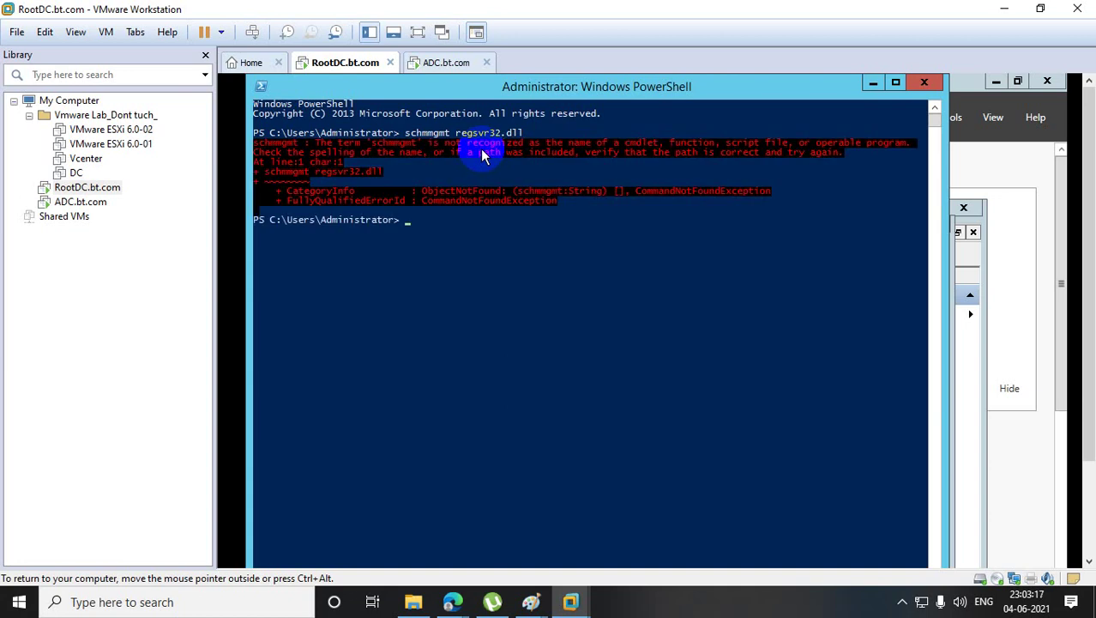
# - Register the schema library with regsvr32 schmmgmt.dll and acknowledge the success message
pyautogui.write('regsve32')
pyautogui.press('BackSpace')
pyautogui.press('BackSpace')
pyautogui.press('BackSpace')
pyautogui.press('BackSpace')
pyautogui.press('BackSpace')
pyautogui.press('BackSpace')
pyautogui.press('BackSpace')
pyautogui.press('BackSpace')
pyautogui.write('regsvr32 schmmgmt.dll')
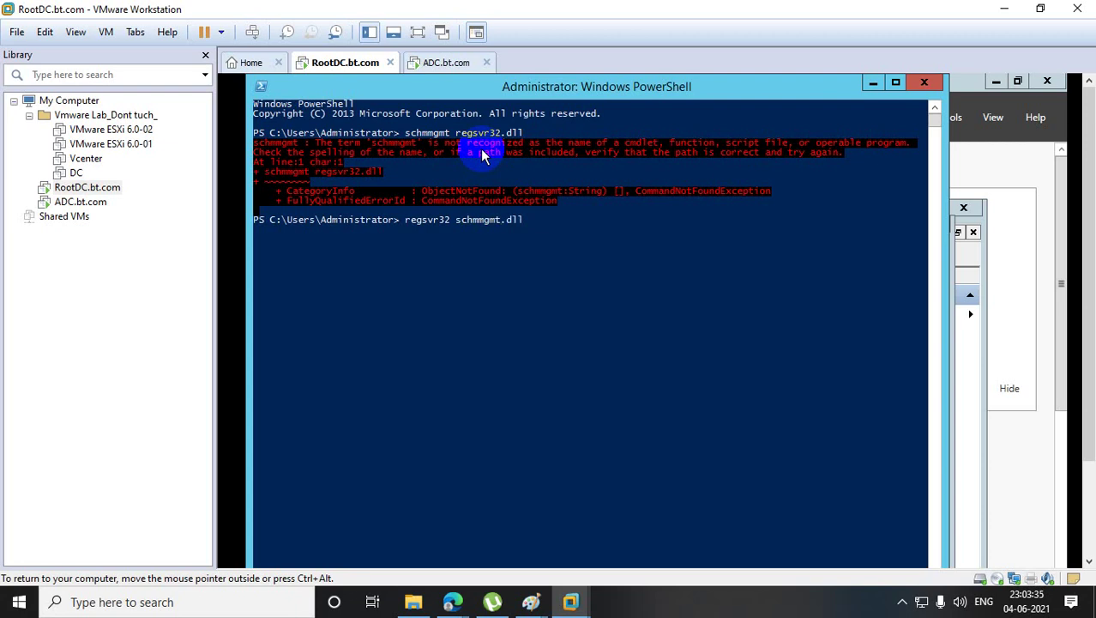
pyautogui.press('Return')
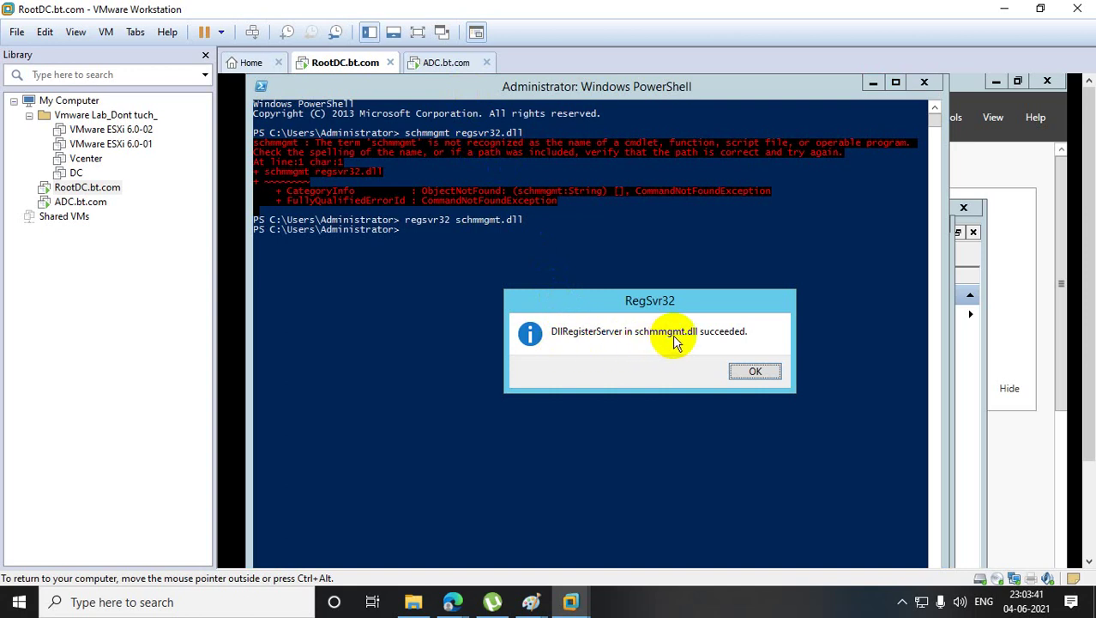
pyautogui.click(752, 375)
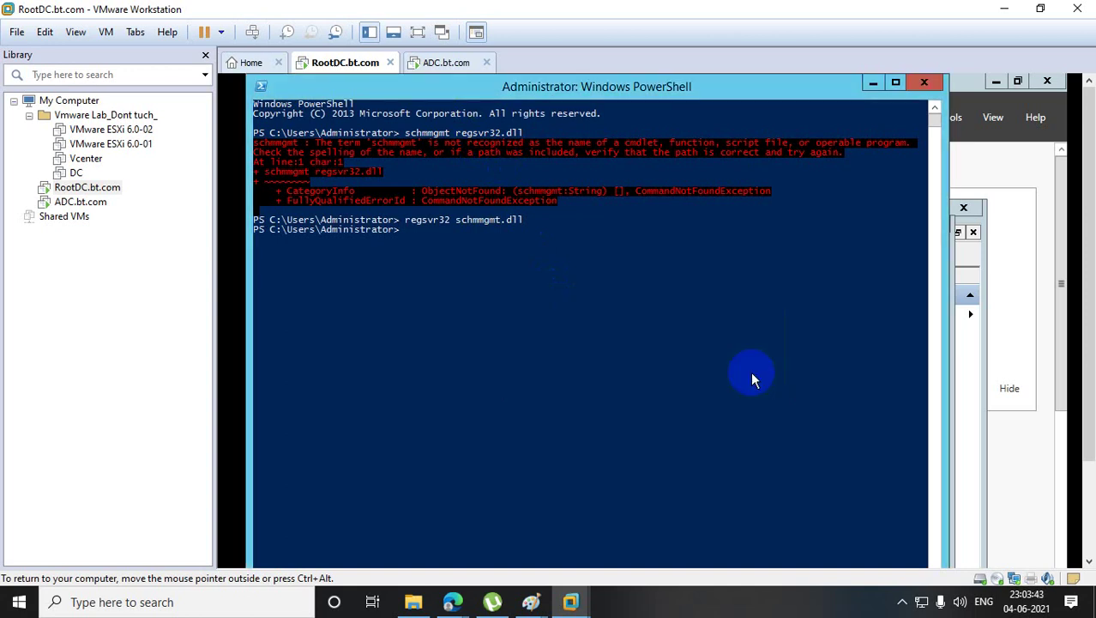
# - Close PowerShell, the Add or Remove Snap-ins dialog and the empty Console1 window
pyautogui.click(940, 81)
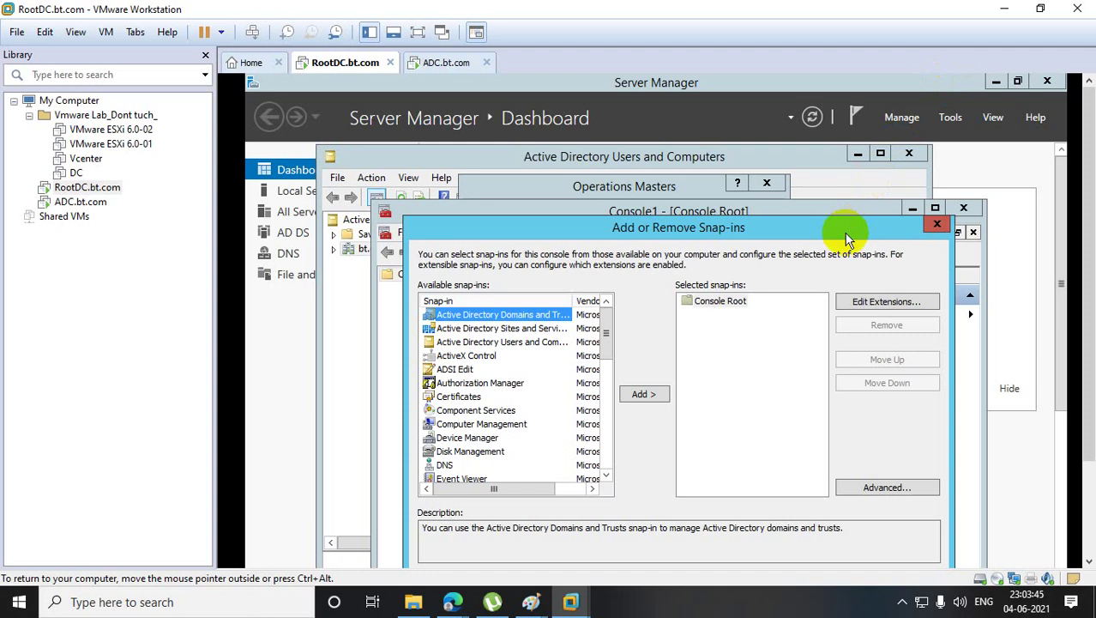
pyautogui.click(938, 223)
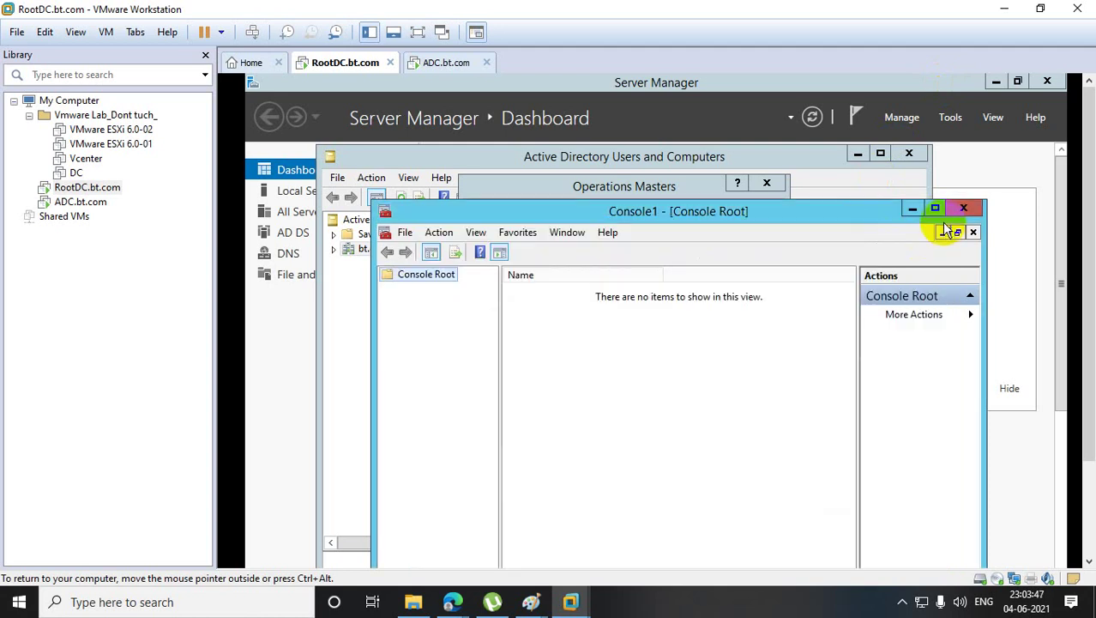
pyautogui.click(966, 210)
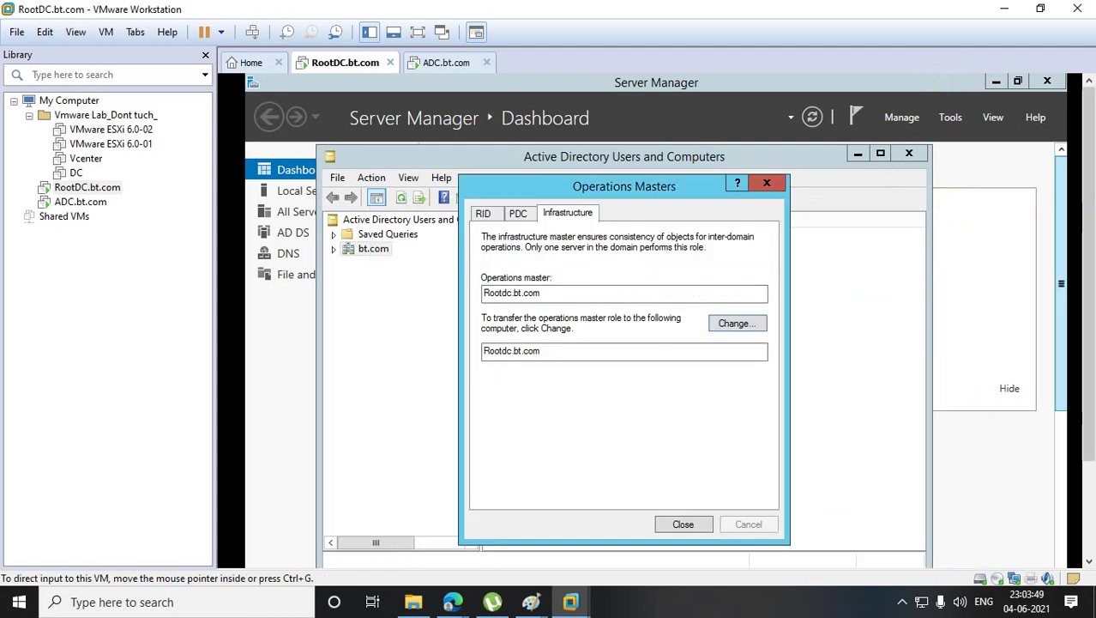
pyautogui.rightClick(266, 553)
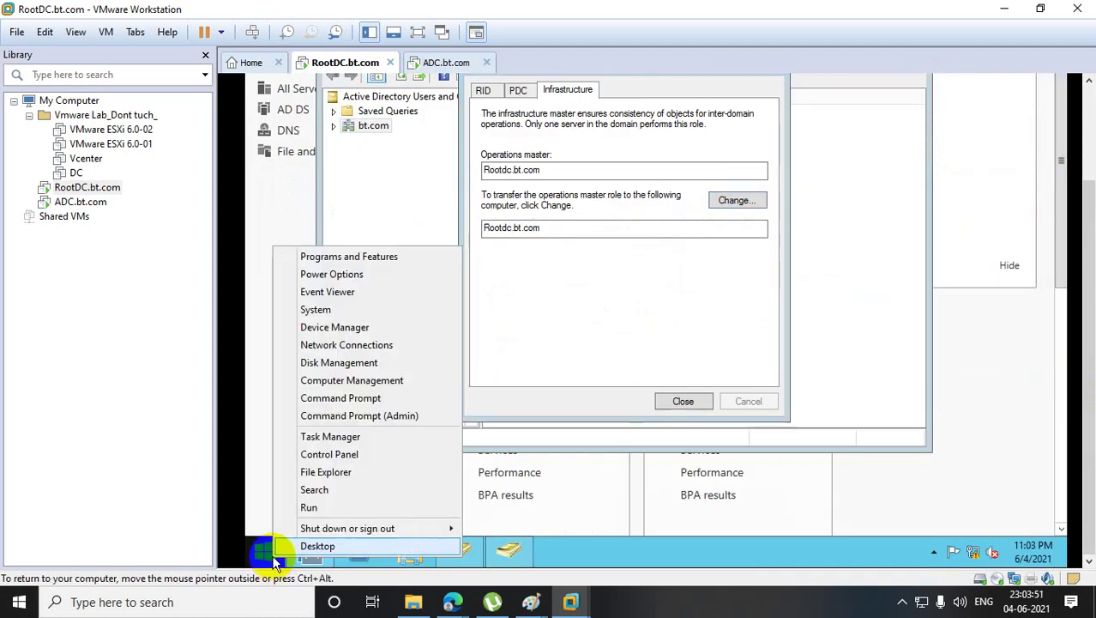
pyautogui.click(353, 491)
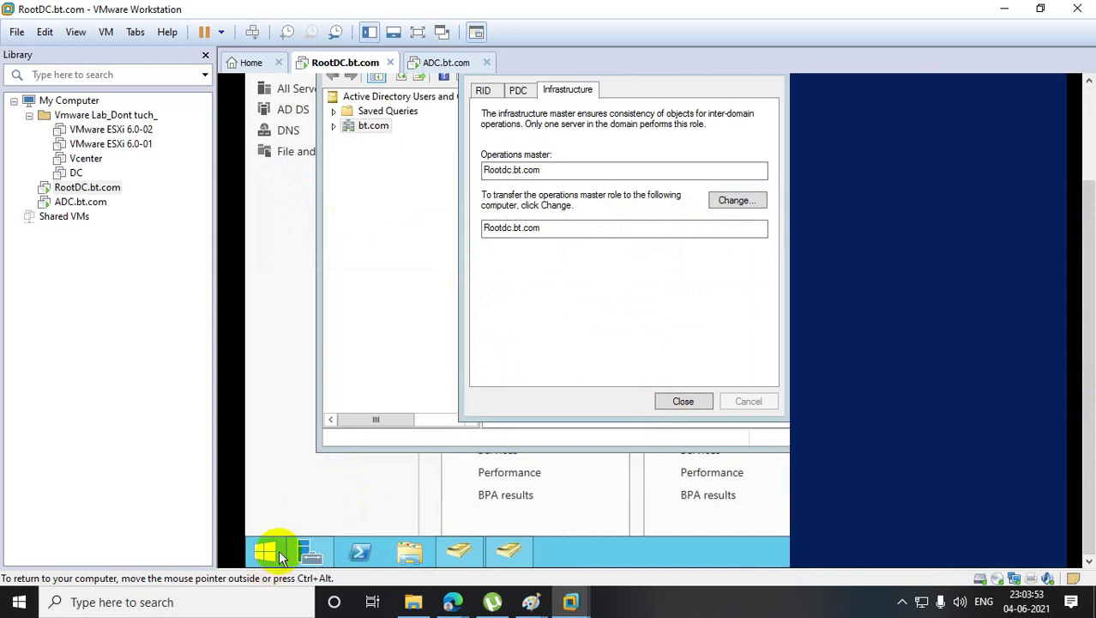
# - Run mmc, open Add or Remove Snap-ins, and select the Active Directory Schema snap-in
pyautogui.rightClick(276, 550)
pyautogui.click(322, 504)
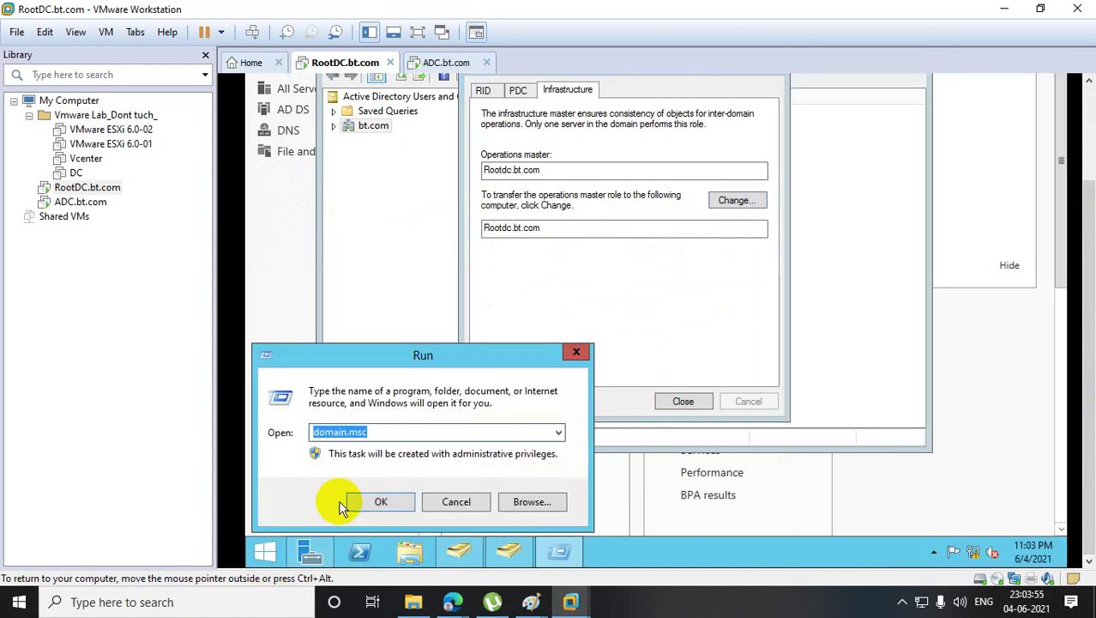
pyautogui.write('mmc')
pyautogui.press('Return')
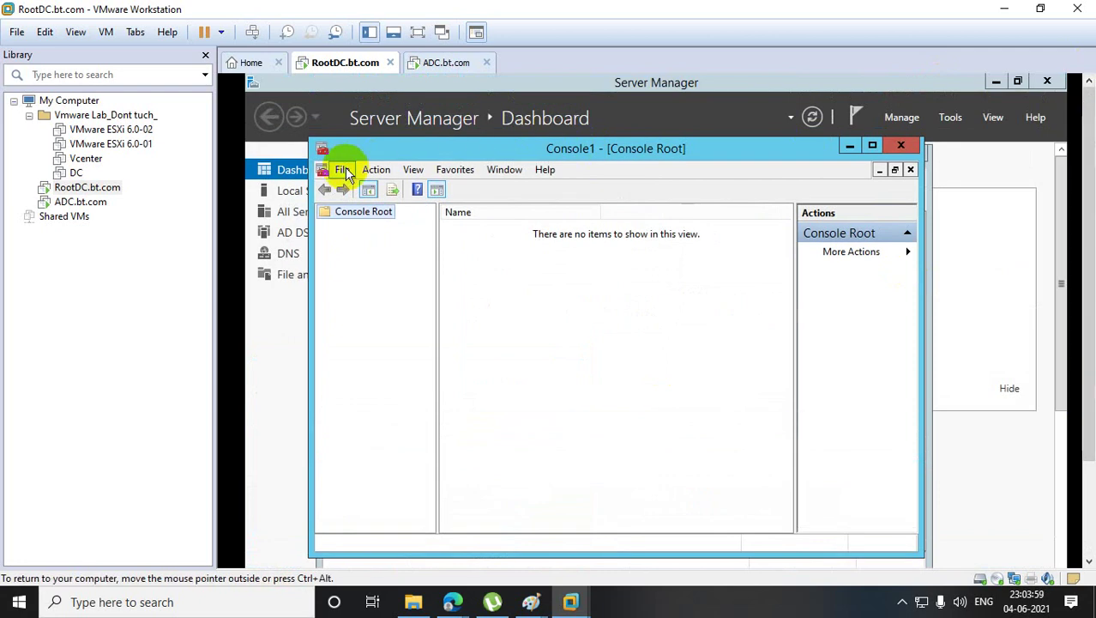
pyautogui.click(345, 167)
pyautogui.click(394, 263)
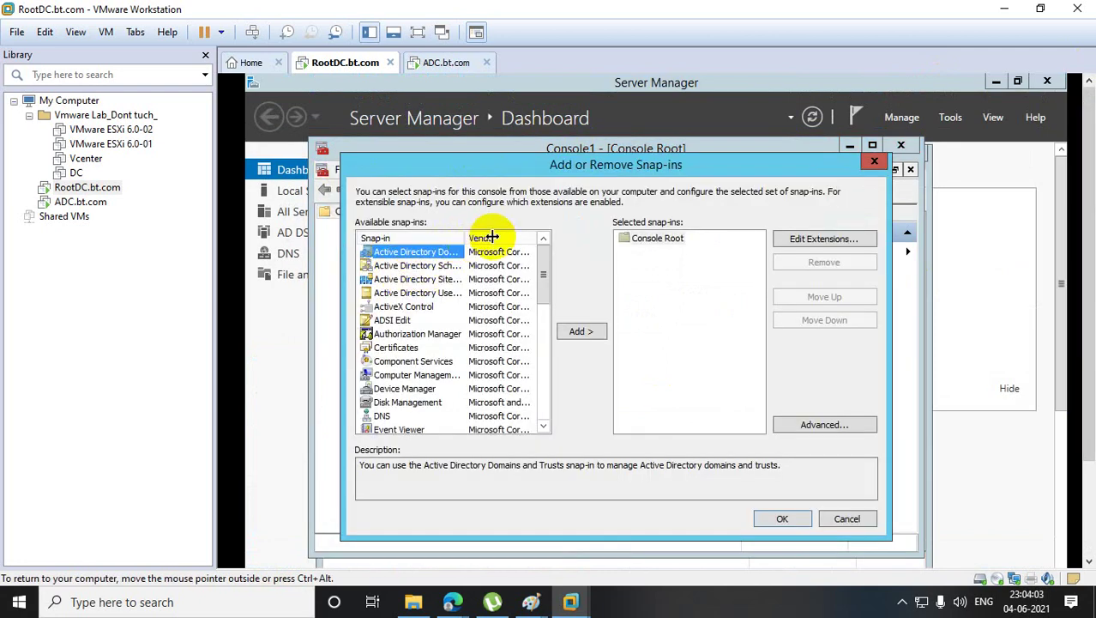
pyautogui.moveTo(492, 238); pyautogui.dragTo(568, 242)
pyautogui.click(420, 265)
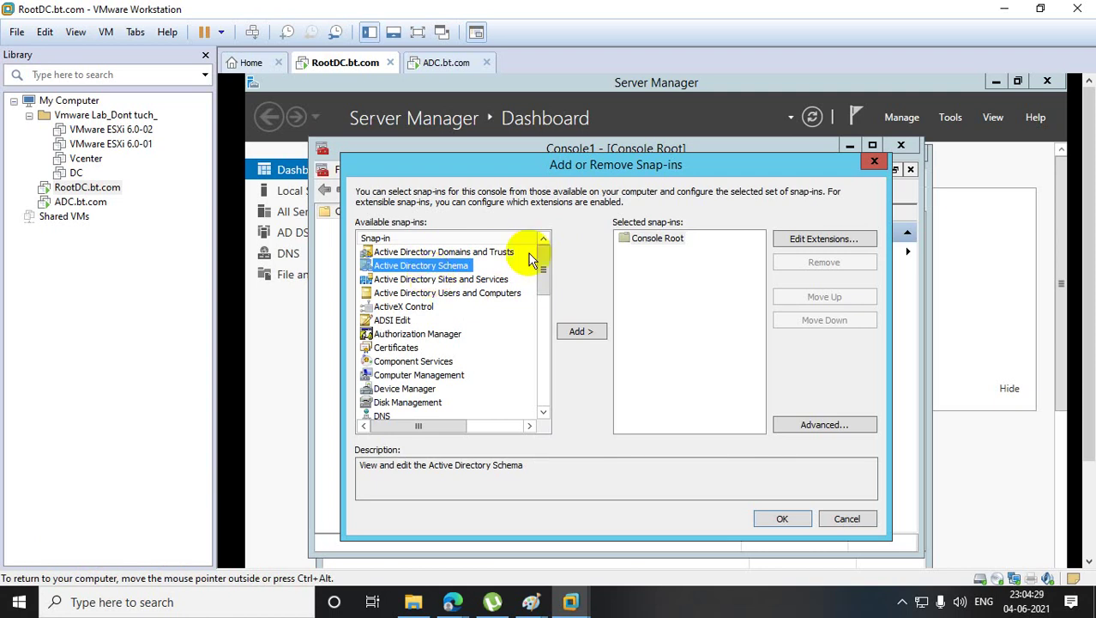
pyautogui.moveTo(1088, 155); pyautogui.dragTo(1086, 333)
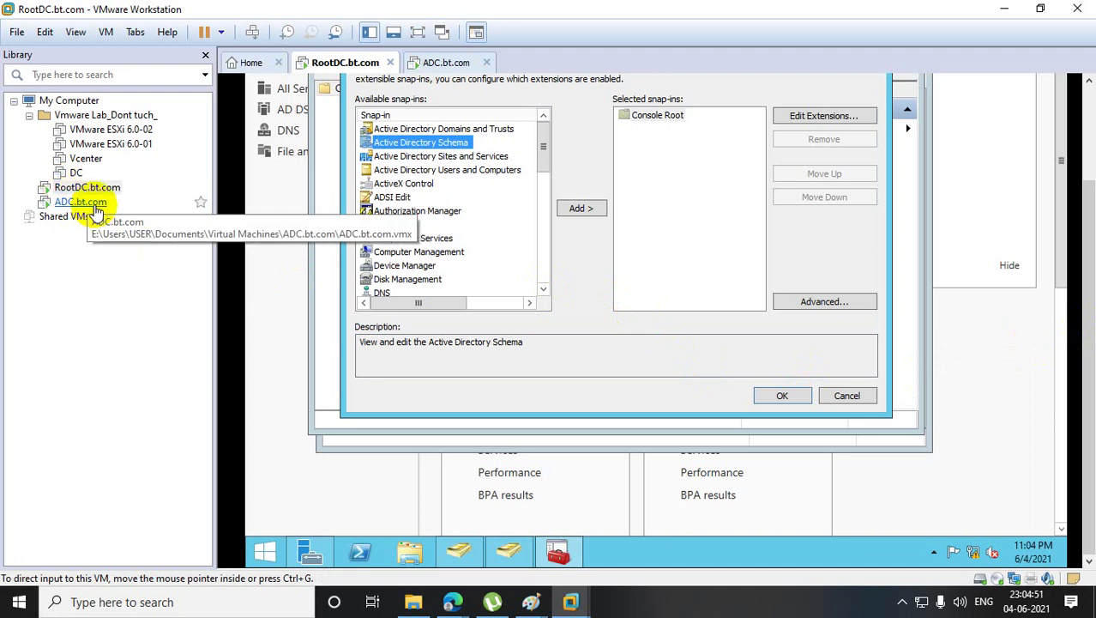
# - On ADC, highlight the netdom query fsmo rows showing all five FSMO roles on Rootdc.bt.com
pyautogui.click(77, 202)
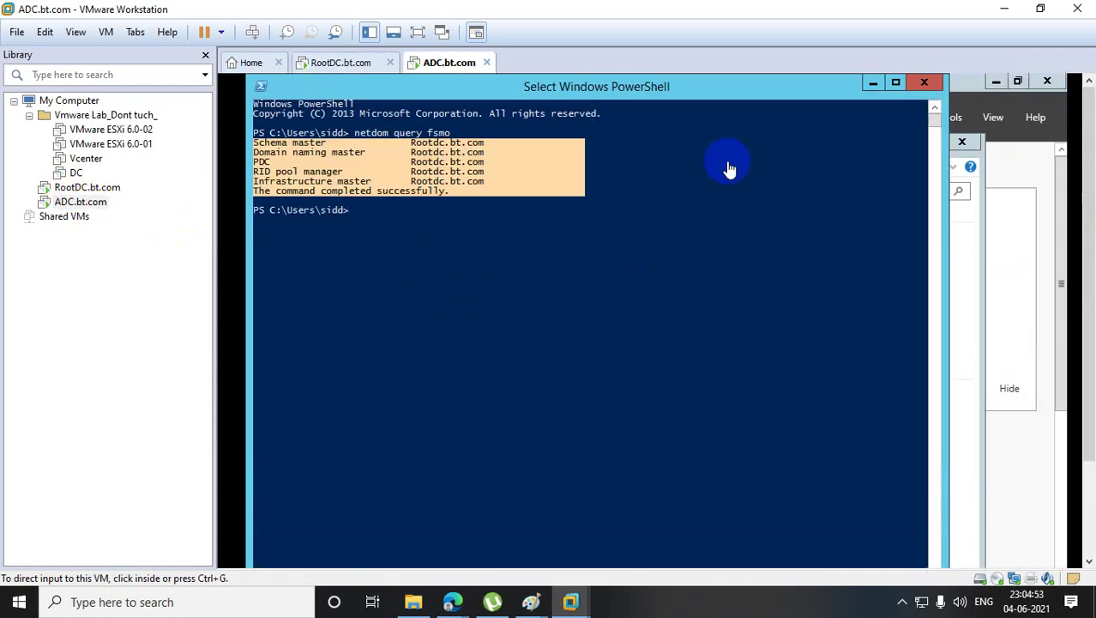
pyautogui.click(532, 314)
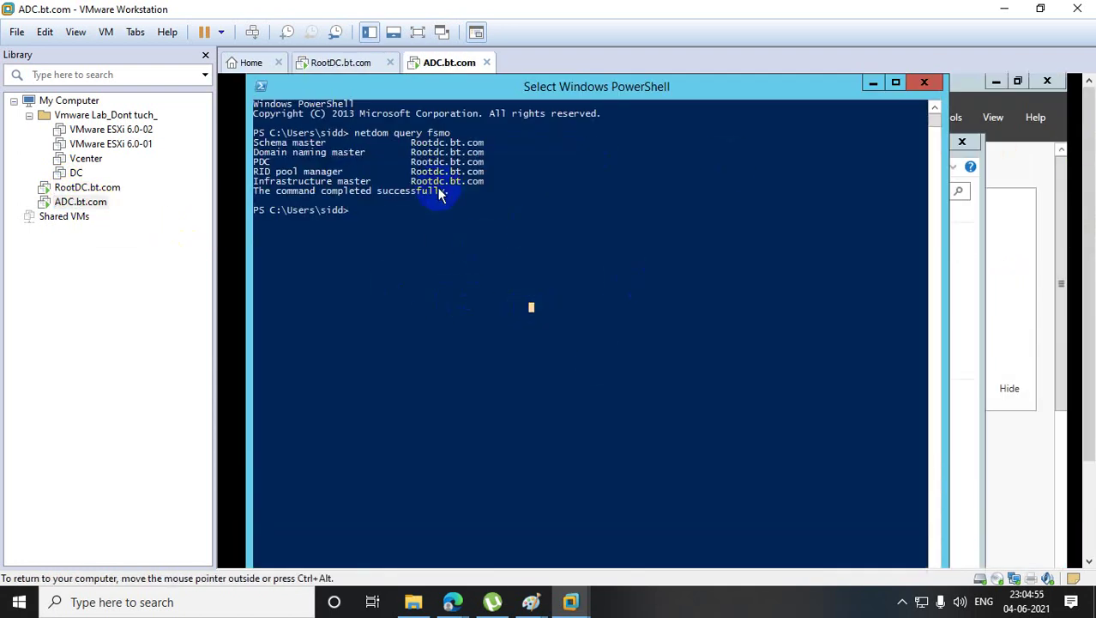
pyautogui.moveTo(260, 142); pyautogui.dragTo(599, 180)
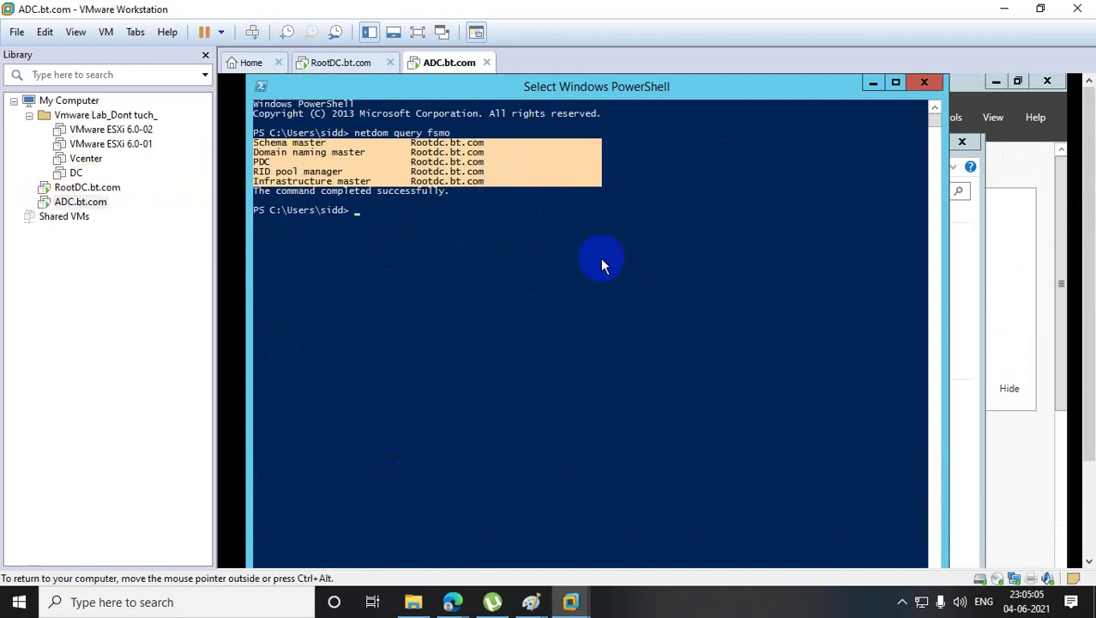
pyautogui.click(76, 187)
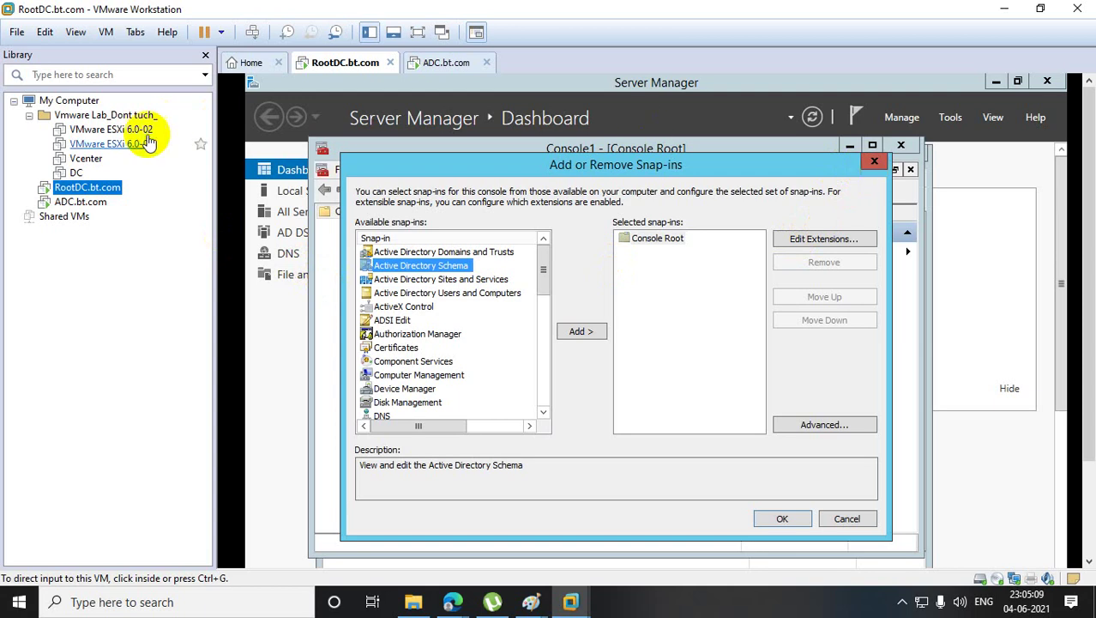
pyautogui.click(99, 209)
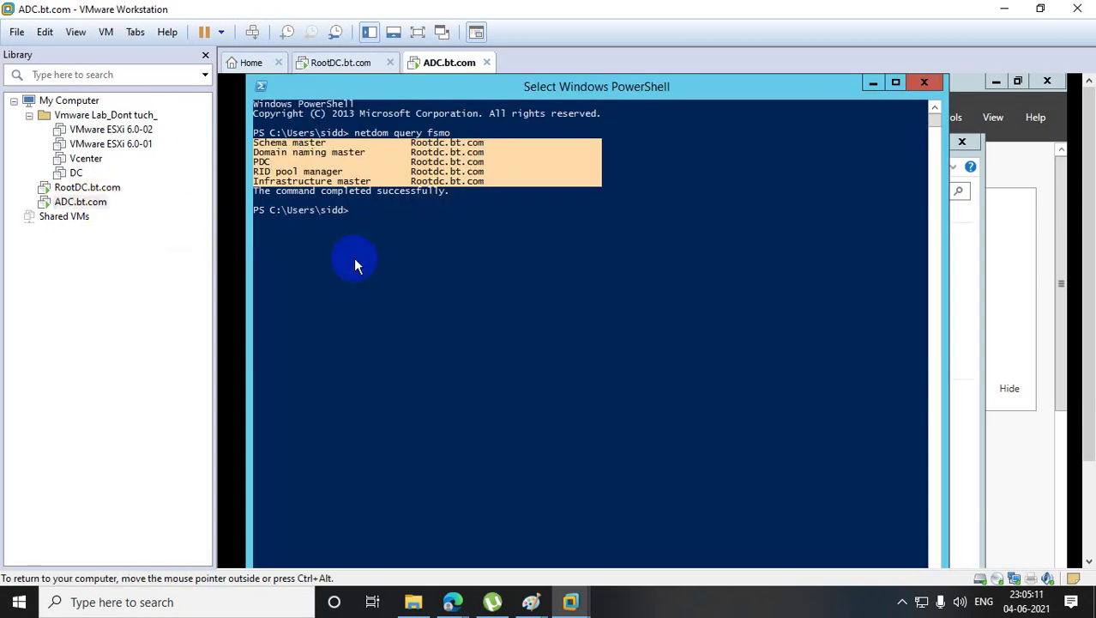
pyautogui.click(364, 225)
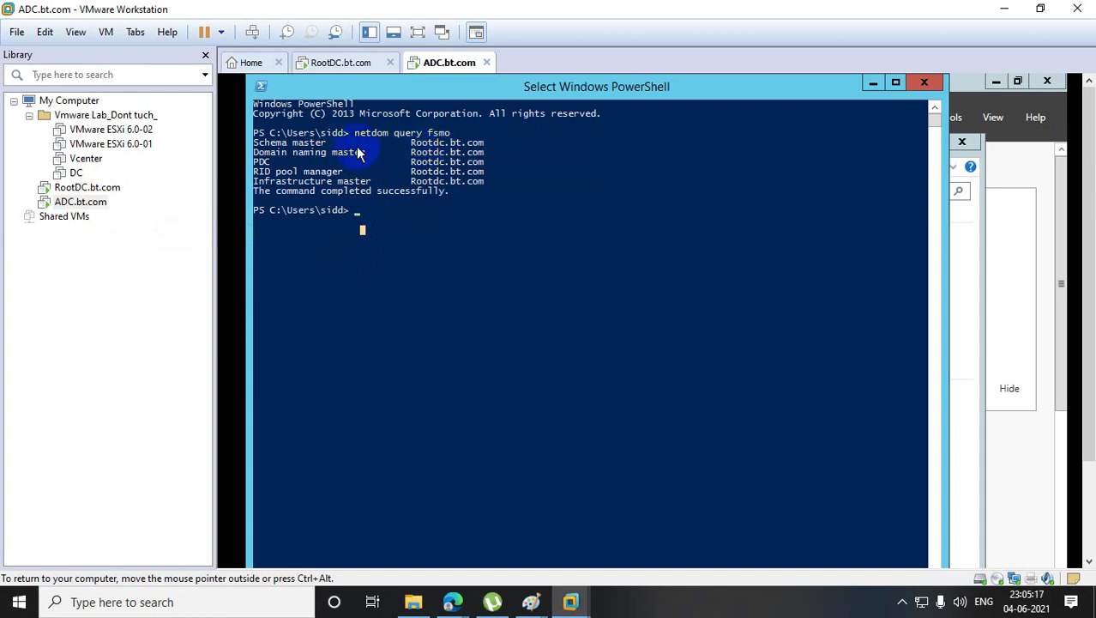
pyautogui.moveTo(255, 142); pyautogui.dragTo(549, 191)
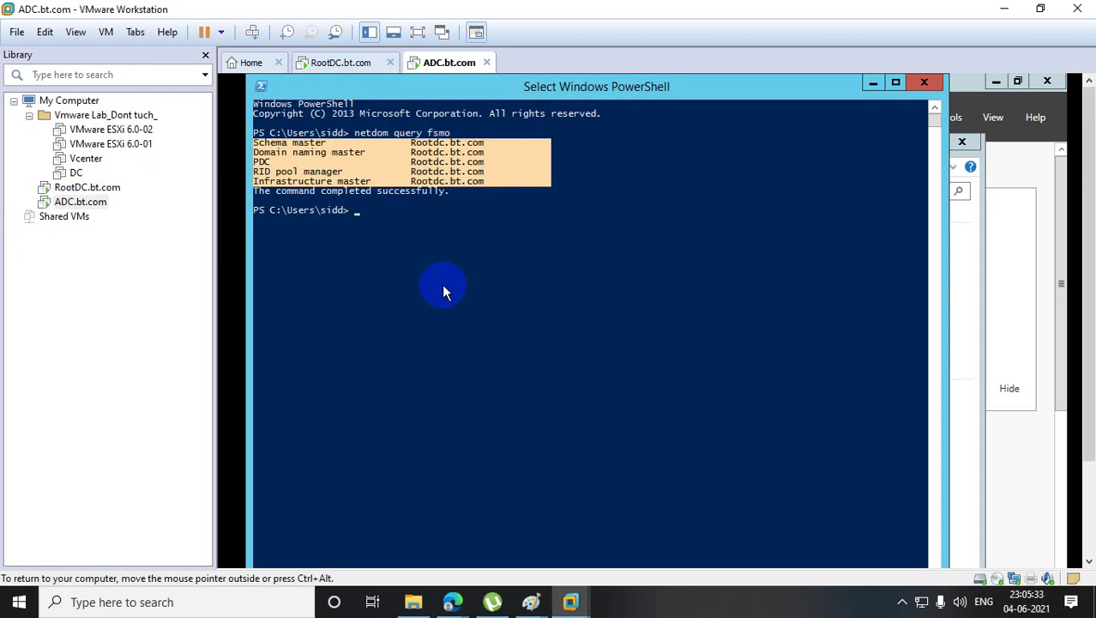
# - On RootDC, close the snap-in, Operations Masters, Users and Computers and Server Manager windows
pyautogui.click(82, 189)
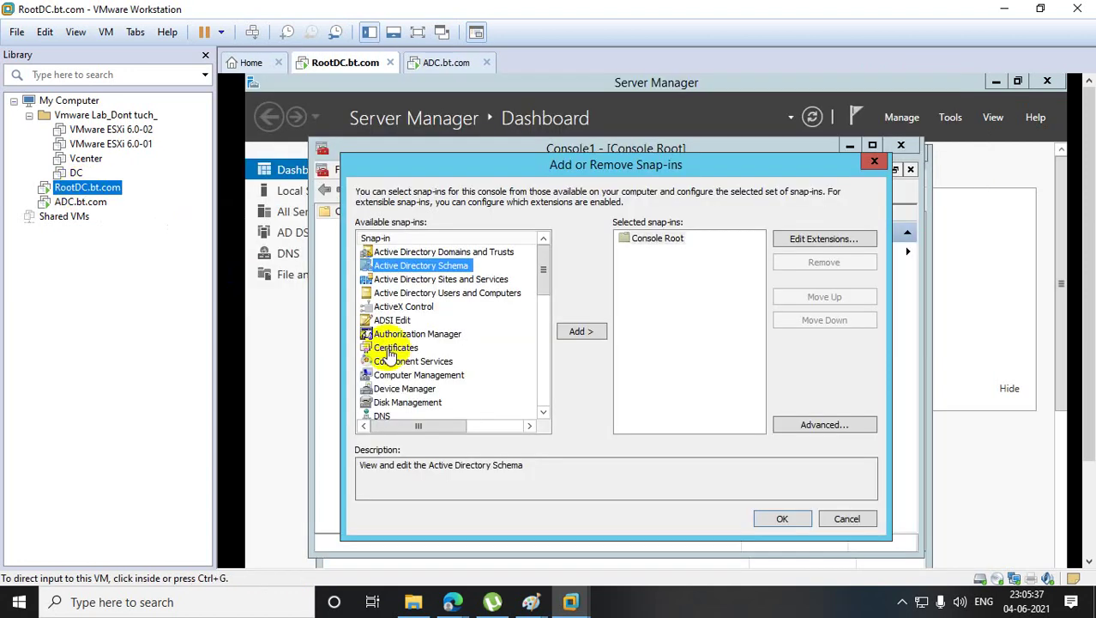
pyautogui.click(876, 162)
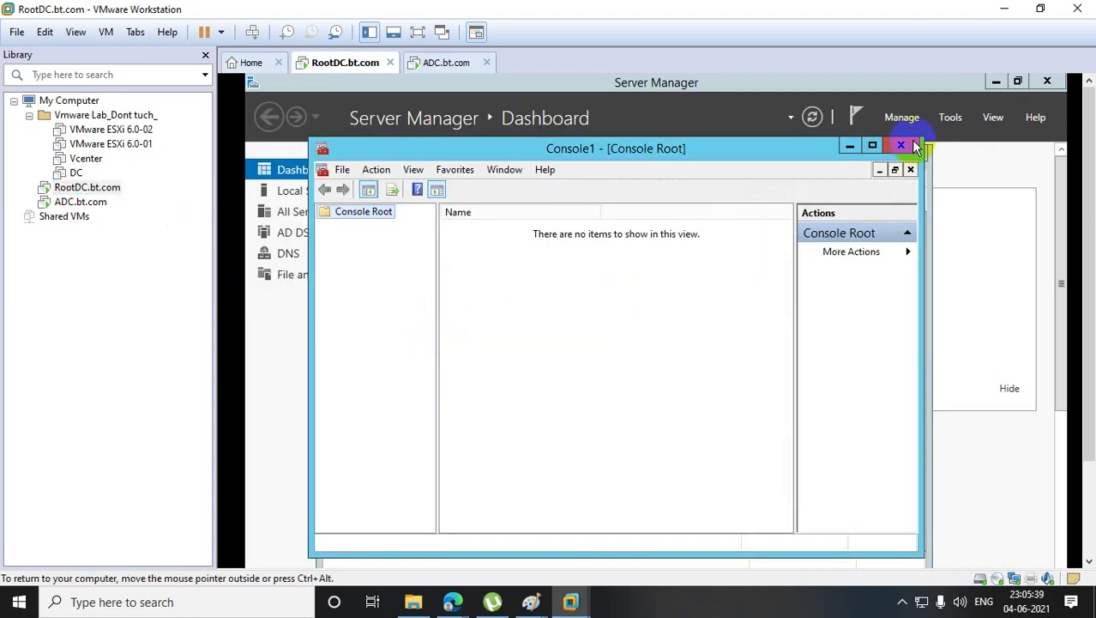
pyautogui.click(902, 146)
pyautogui.click(765, 184)
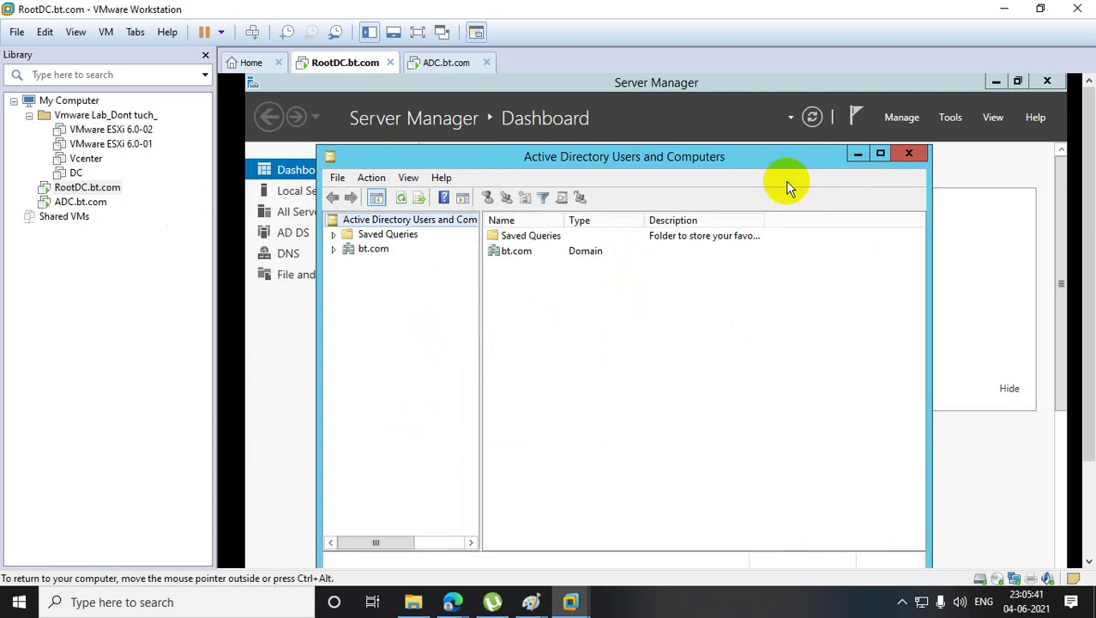
pyautogui.click(908, 154)
pyautogui.click(1048, 82)
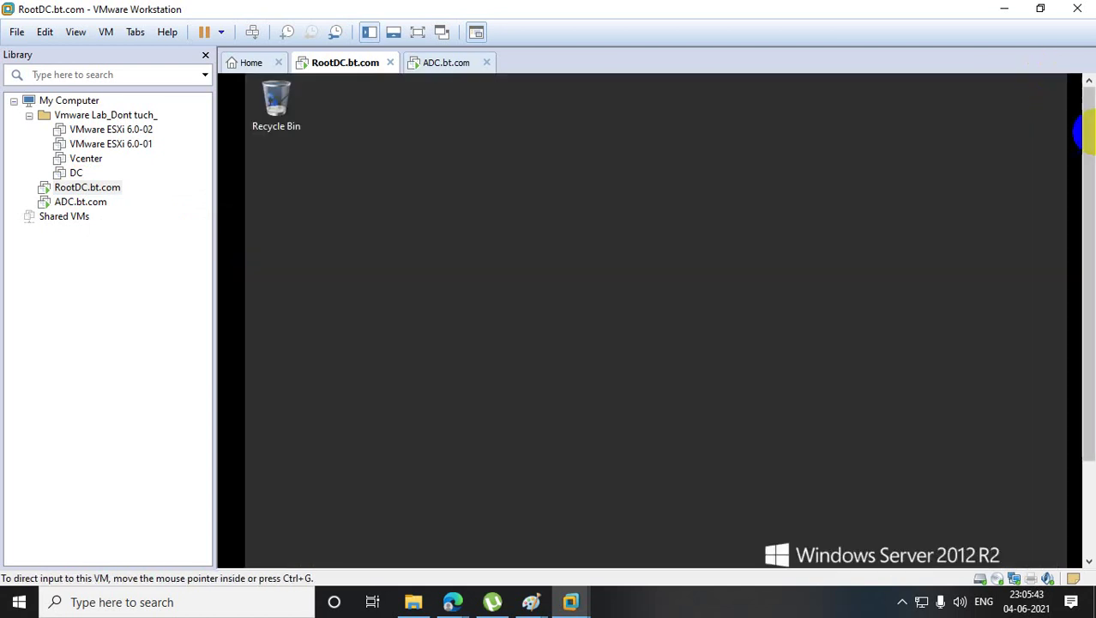
# - Launch PowerShell as Administrator from the RootDC taskbar
pyautogui.scroll(-3, 1089, 281)
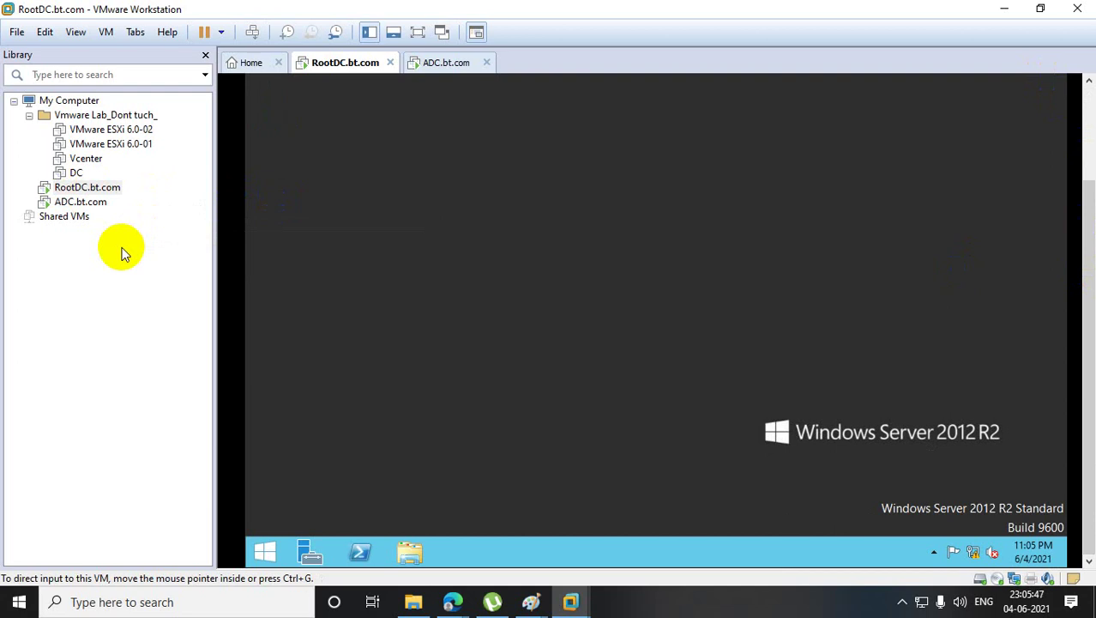
pyautogui.rightClick(364, 548)
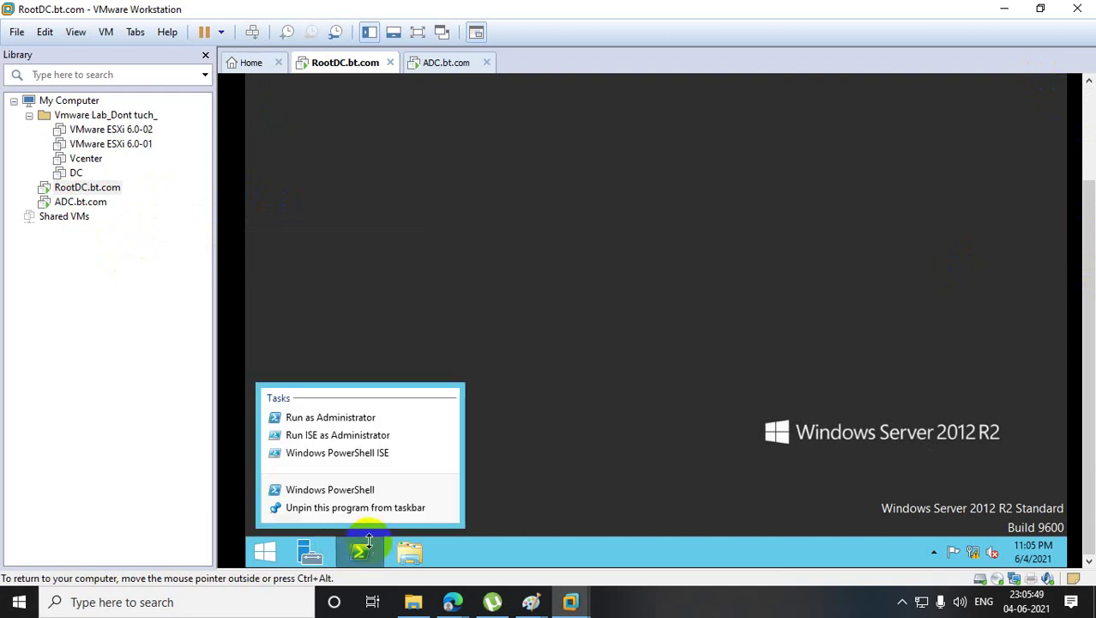
pyautogui.click(358, 419)
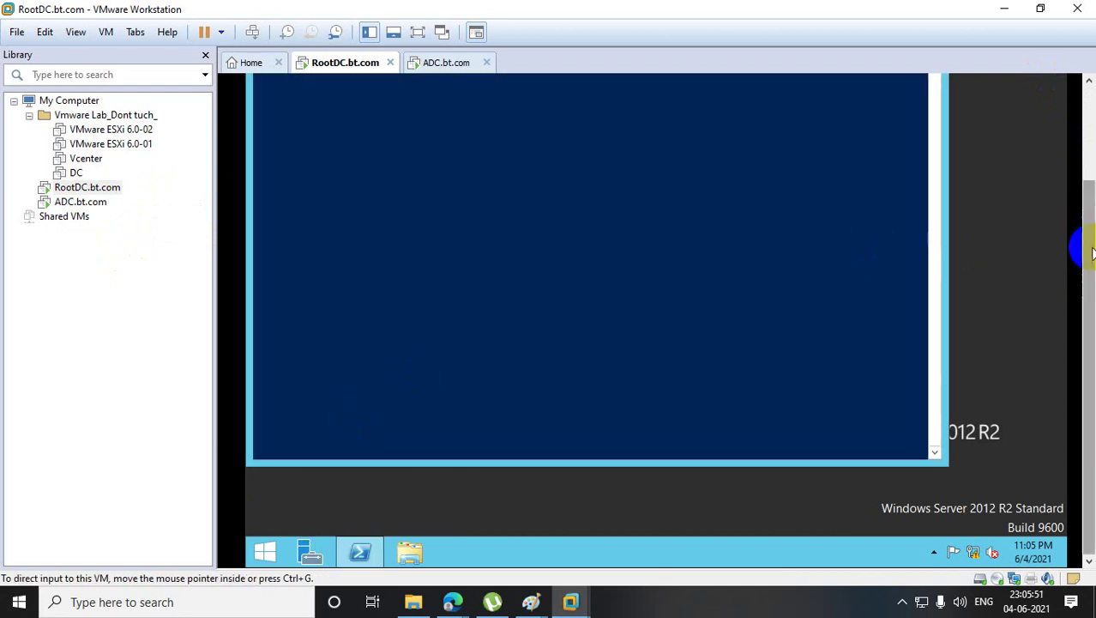
pyautogui.moveTo(1092, 248); pyautogui.dragTo(1091, 111)
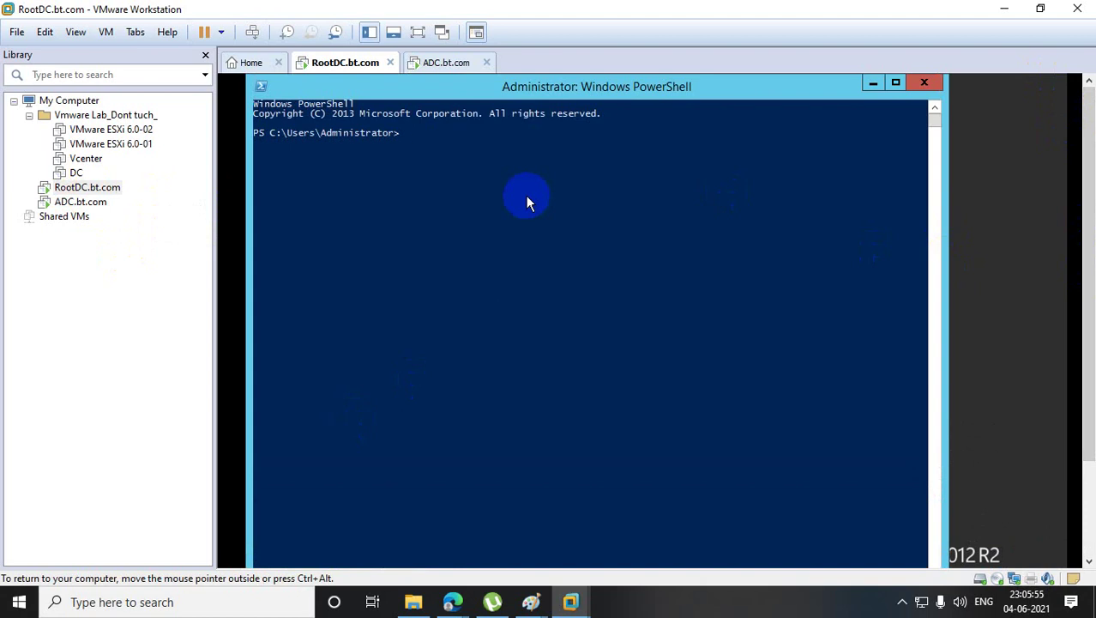
# - Start ntdsutil and list its commands with help
pyautogui.write('ntdsutil')
pyautogui.press('Return')
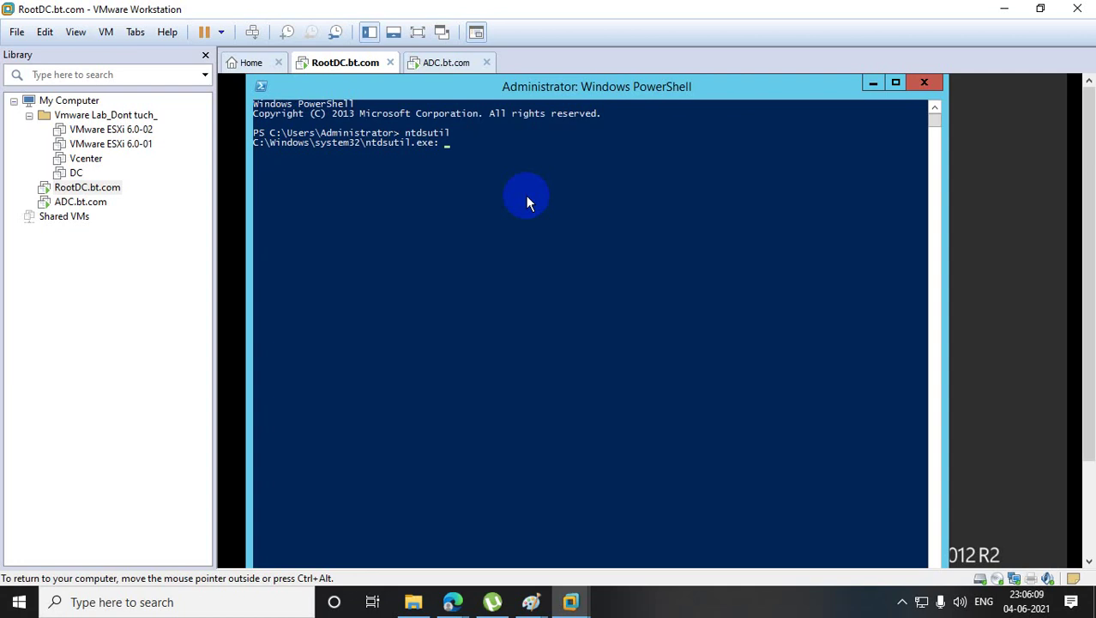
pyautogui.write('help')
pyautogui.press('Return')
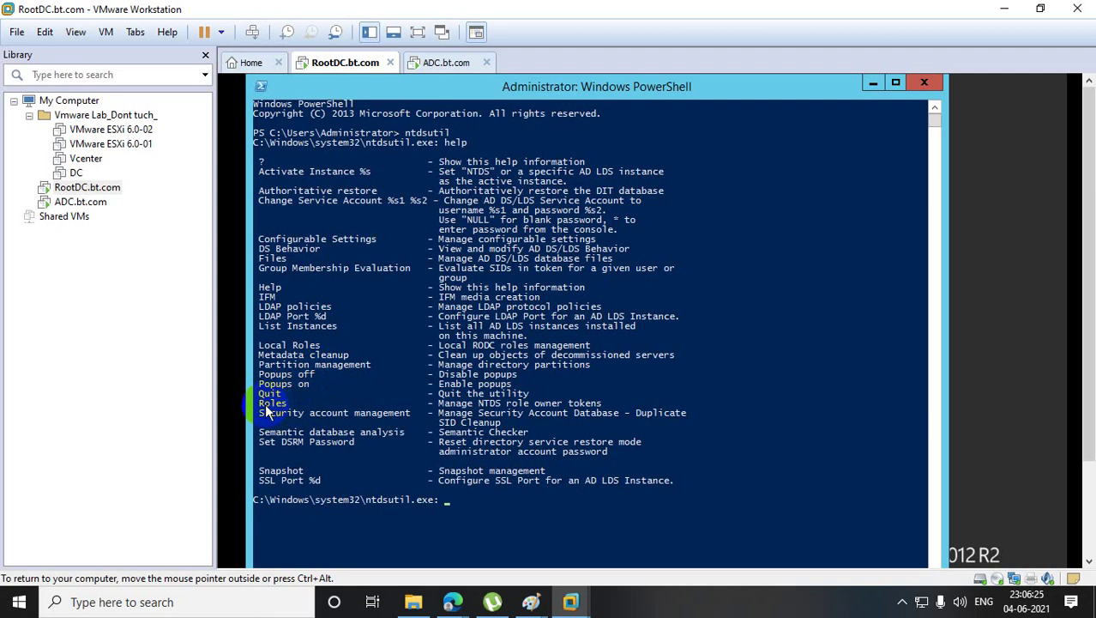
# - Copy the Roles command from the help listing onto the ntdsutil prompt
pyautogui.moveTo(265, 403); pyautogui.dragTo(315, 411)
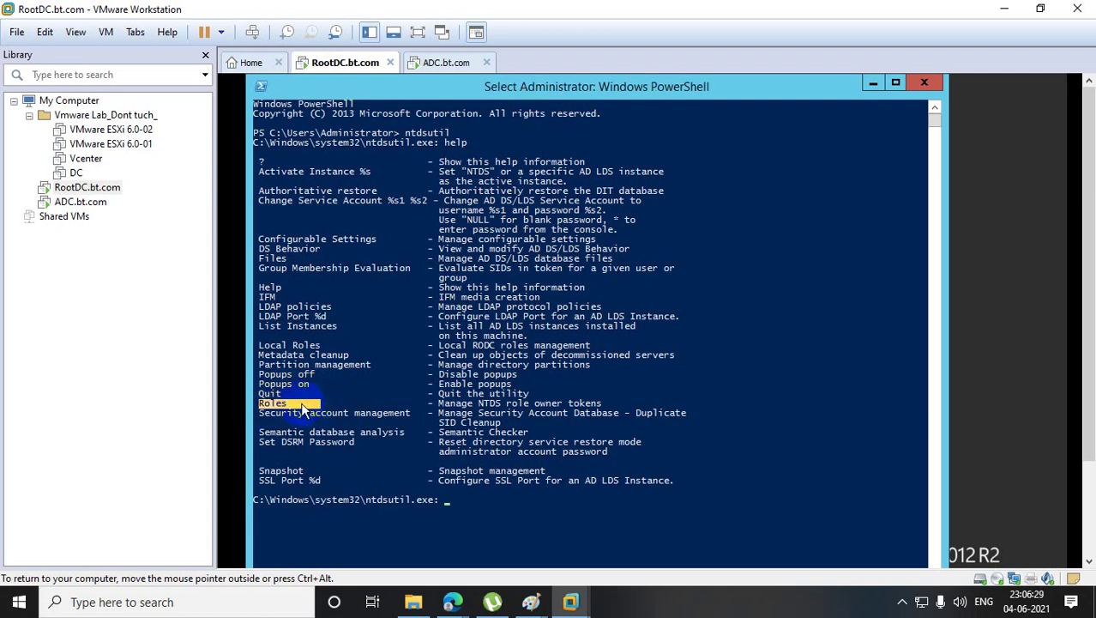
pyautogui.rightClick(300, 403)
pyautogui.rightClick(476, 502)
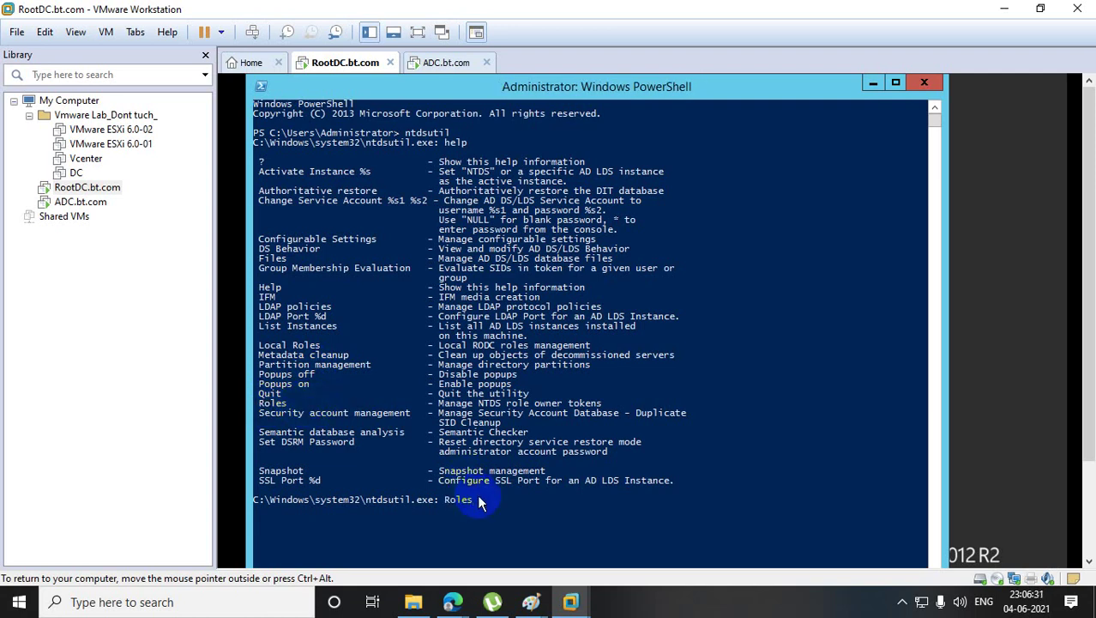
# - Run Roles to enter fsmo maintenance and list its commands with help
pyautogui.press('Return')
pyautogui.write('h')
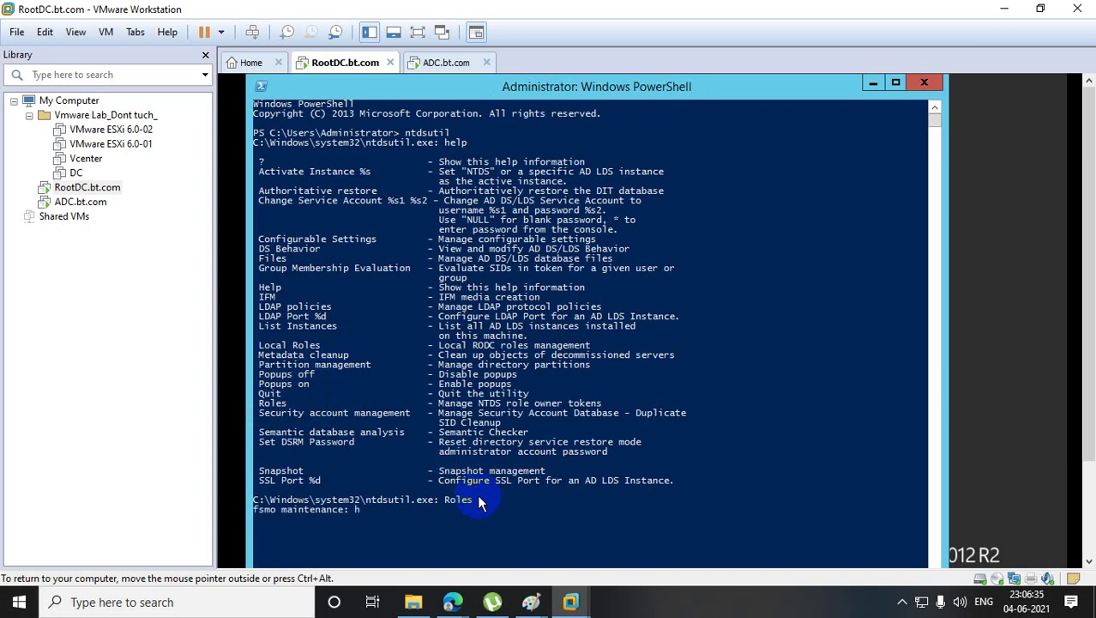
pyautogui.write('elp')
pyautogui.press('Return')
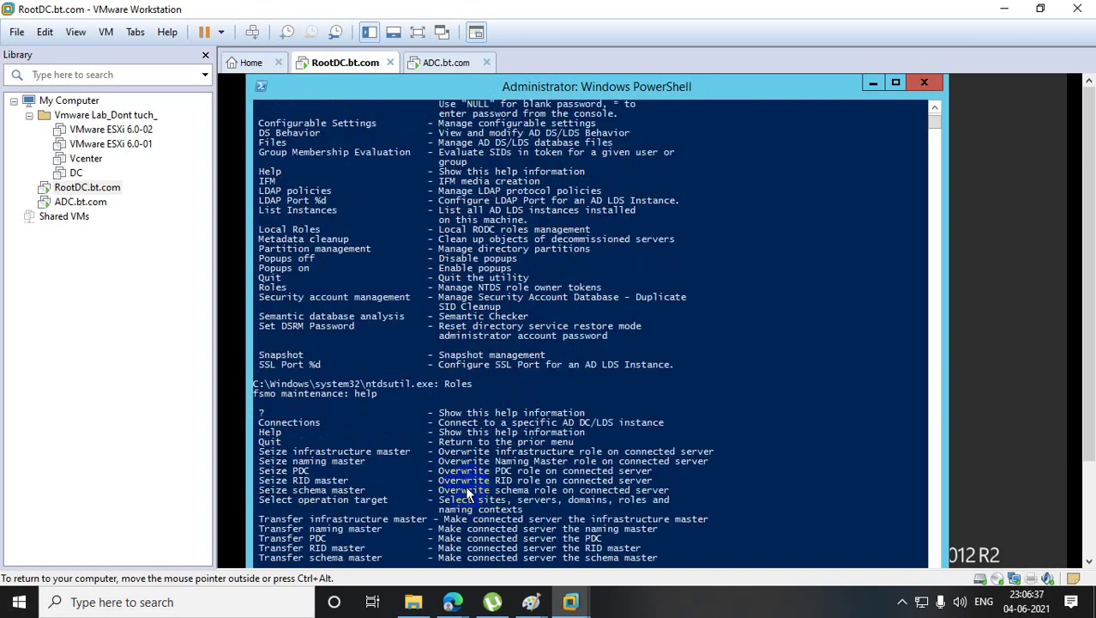
pyautogui.scroll(-2, 464, 489)
pyautogui.scroll(2, 464, 487)
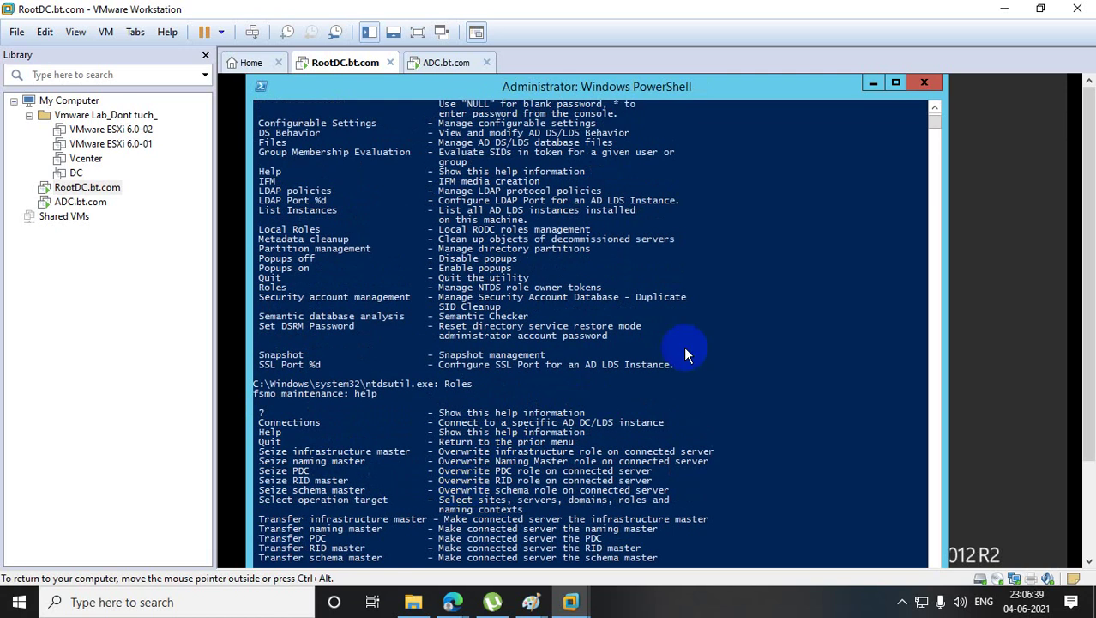
pyautogui.scroll(-3, 1088, 344)
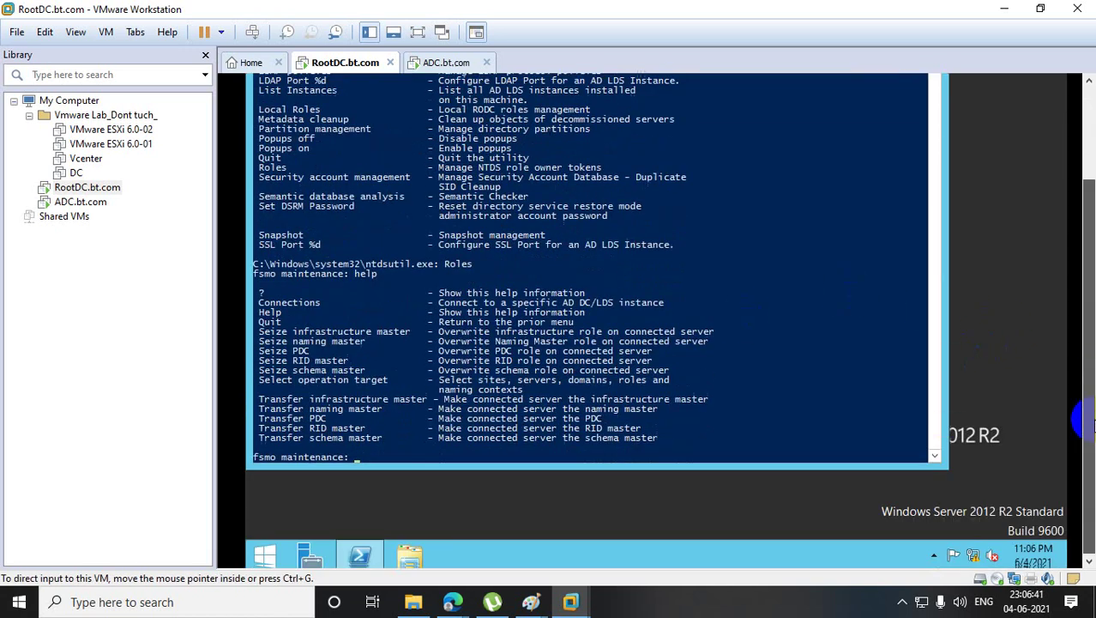
pyautogui.click(935, 452)
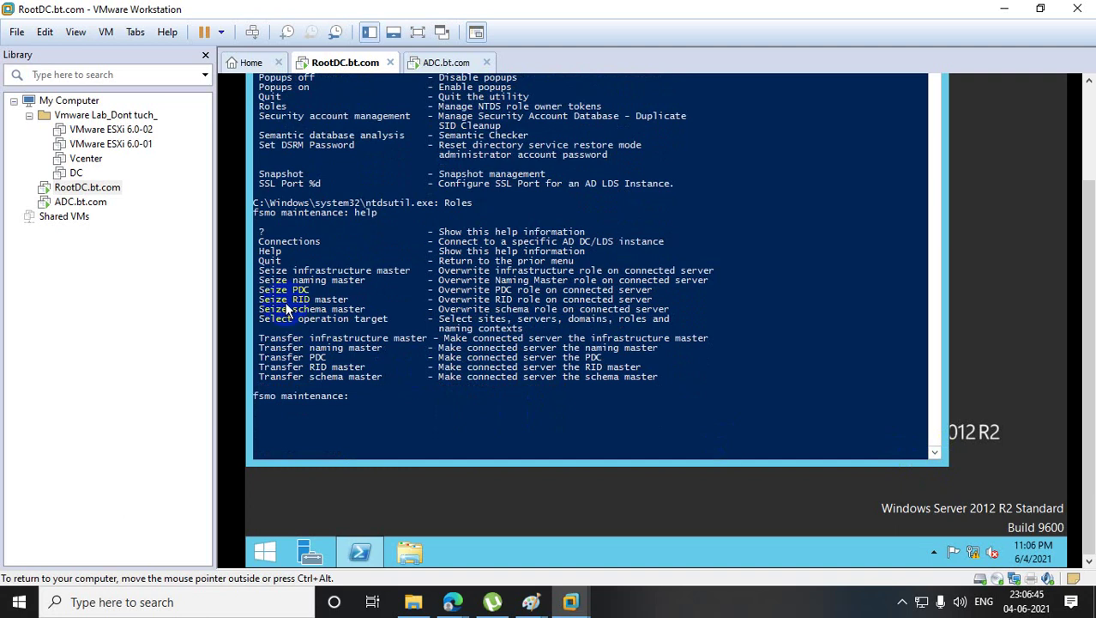
# - Highlight the Seize and Transfer role commands and the Connections command in the listing
pyautogui.moveTo(261, 292); pyautogui.dragTo(375, 378)
pyautogui.click(407, 386)
pyautogui.moveTo(255, 337); pyautogui.dragTo(460, 383)
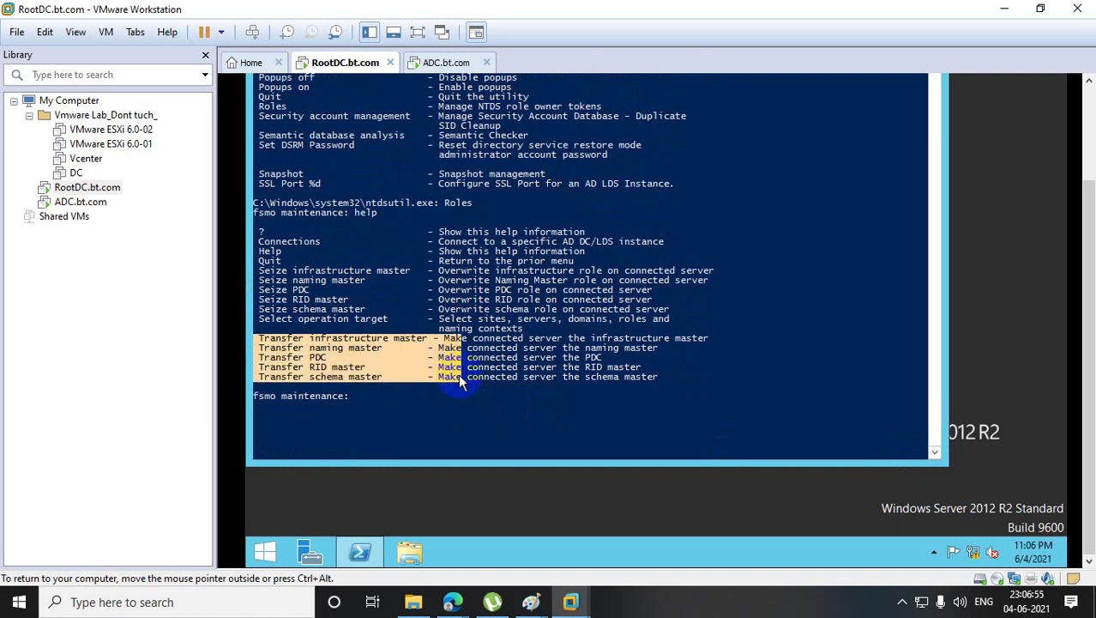
pyautogui.moveTo(259, 241); pyautogui.dragTo(323, 243)
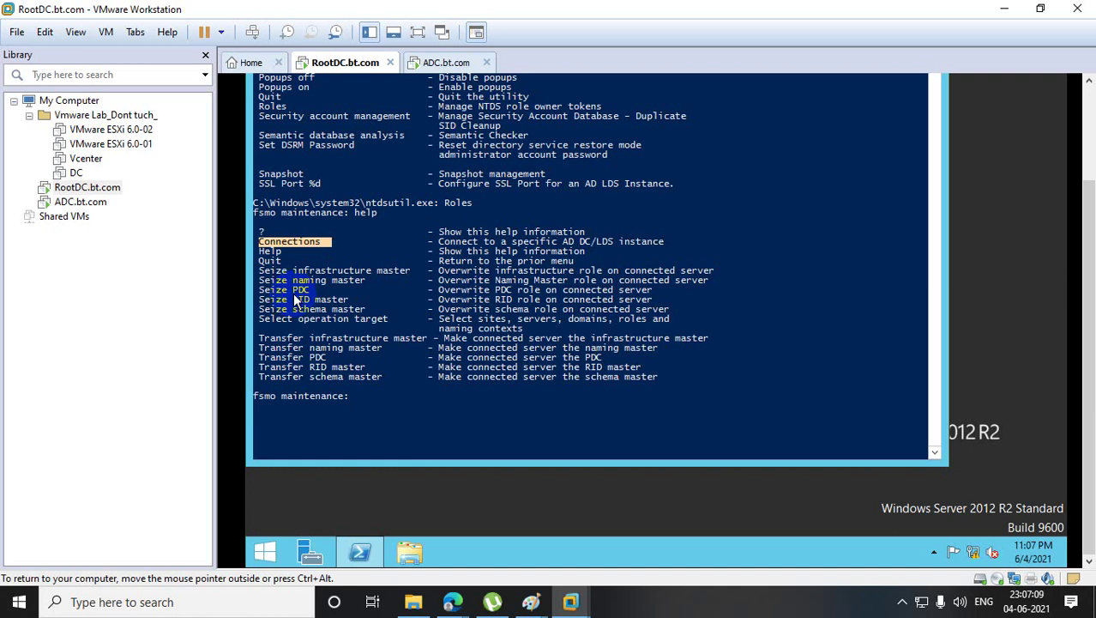
# - Enter the Connections submenu and list its commands with help
pyautogui.click(342, 310)
pyautogui.moveTo(259, 242); pyautogui.dragTo(315, 247)
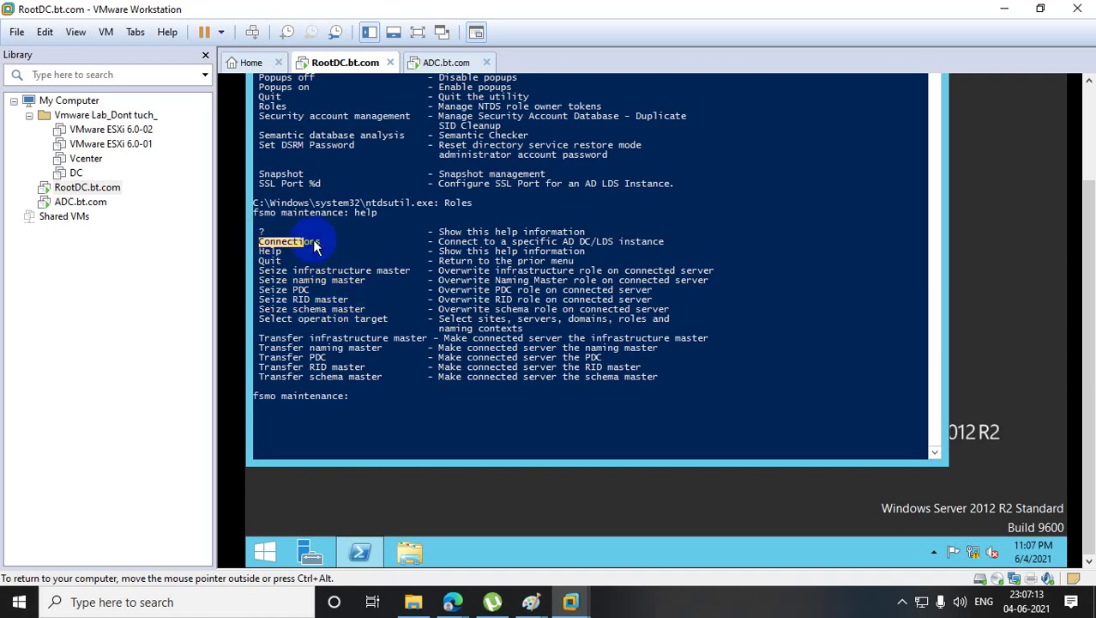
pyautogui.rightClick(315, 246)
pyautogui.rightClick(412, 371)
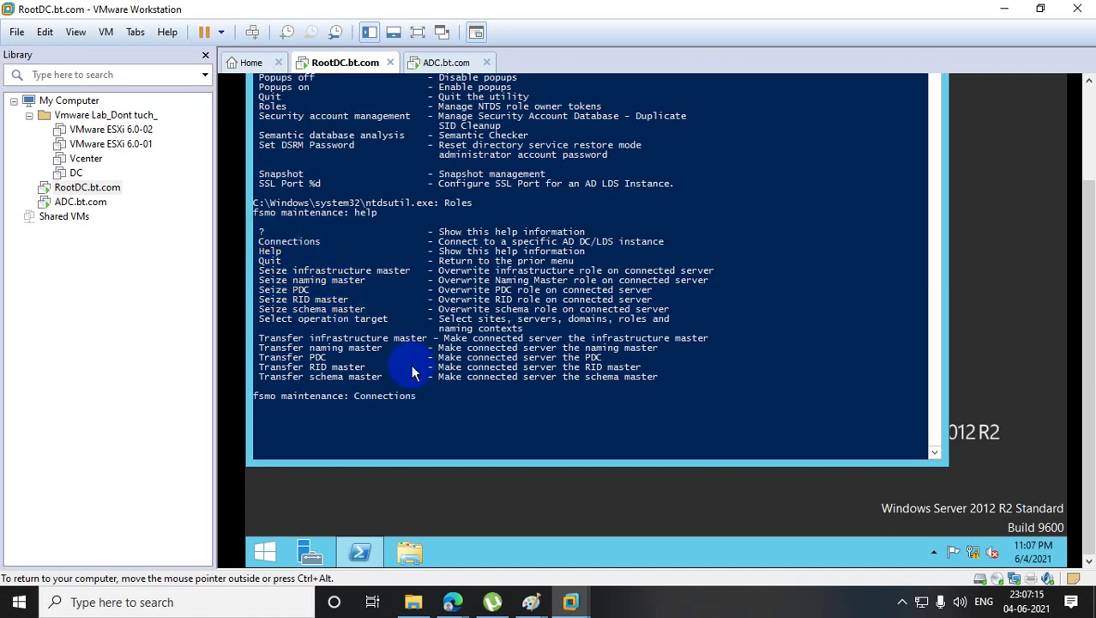
pyautogui.press('Return')
pyautogui.write('help')
pyautogui.press('Return')
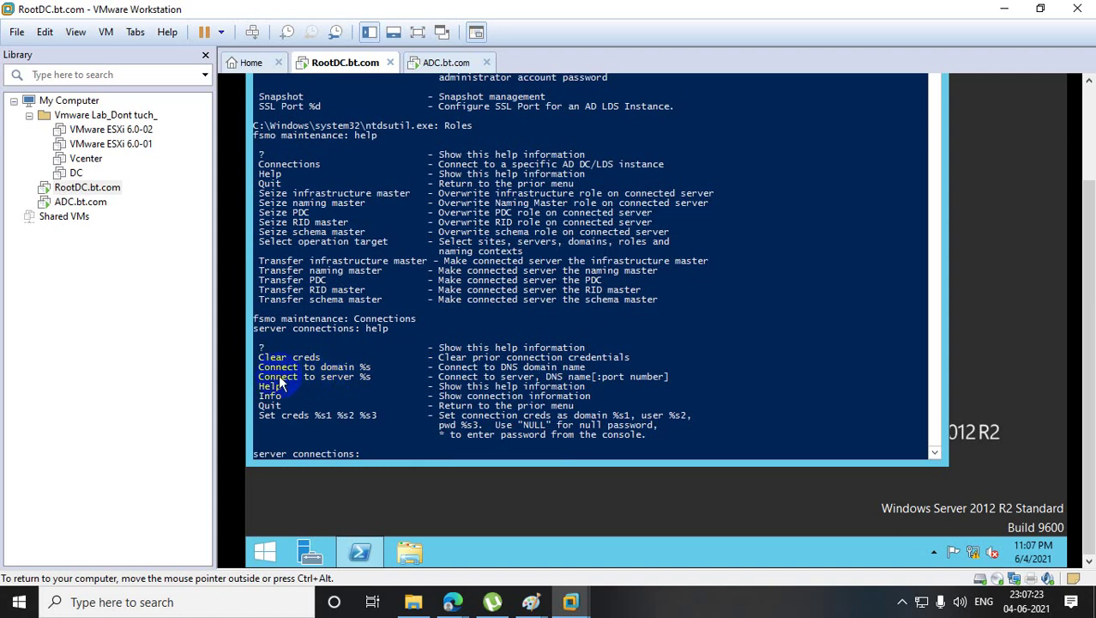
# - Bind ntdsutil to the server adc with Connect to server adc
pyautogui.moveTo(274, 386); pyautogui.dragTo(353, 377)
pyautogui.rightClick(353, 377)
pyautogui.rightClick(383, 414)
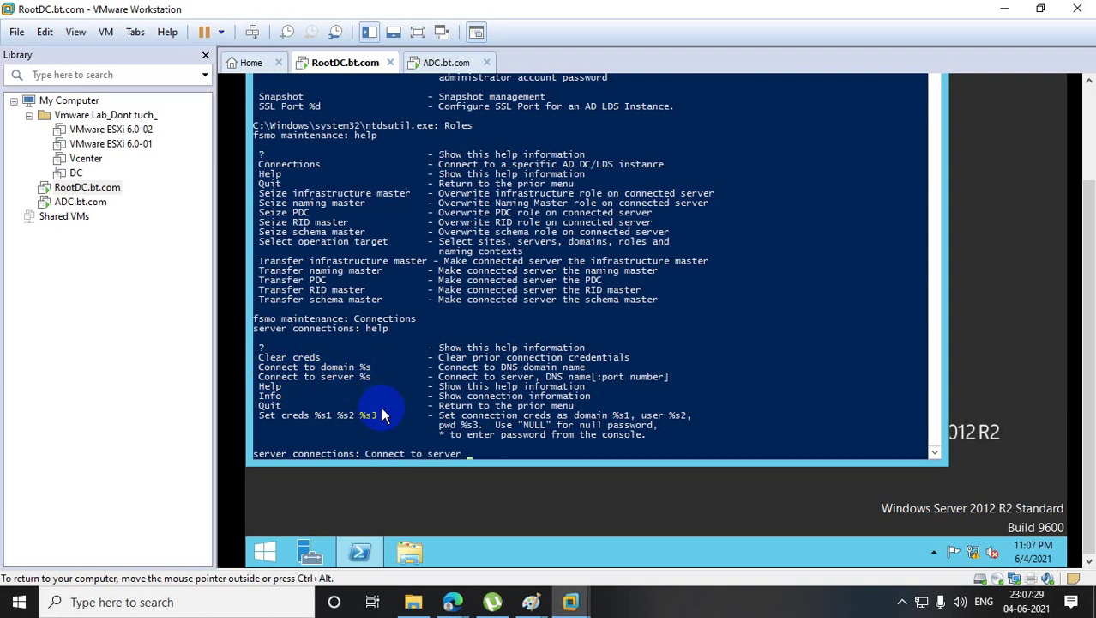
pyautogui.write('adc')
pyautogui.press('Return')
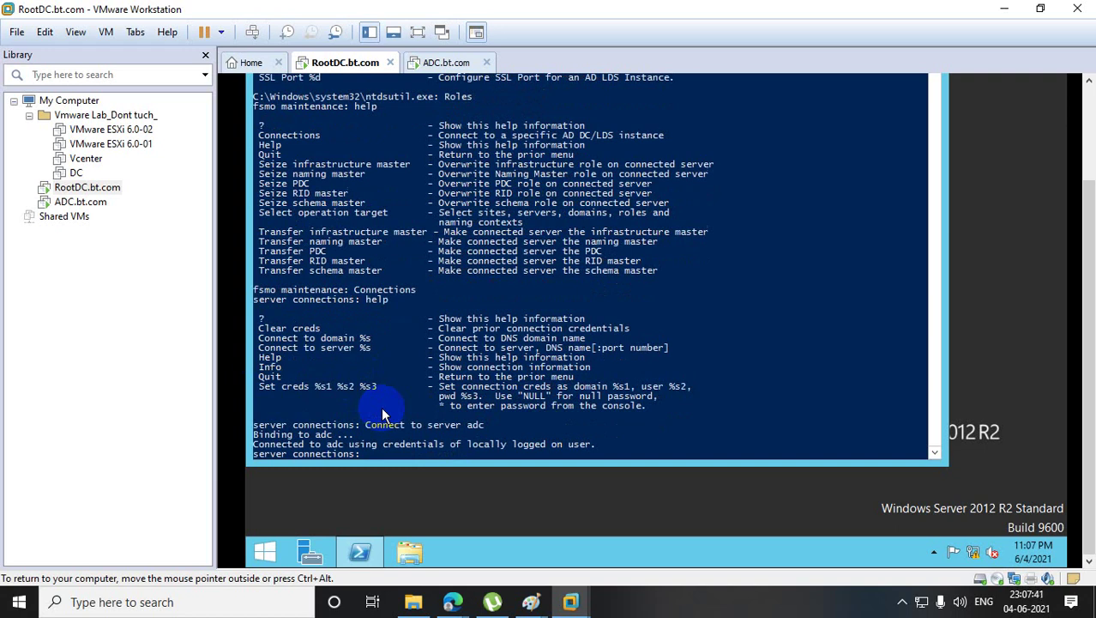
# - Quit back to fsmo maintenance and list its commands again
pyautogui.write('quit')
pyautogui.press('Return')
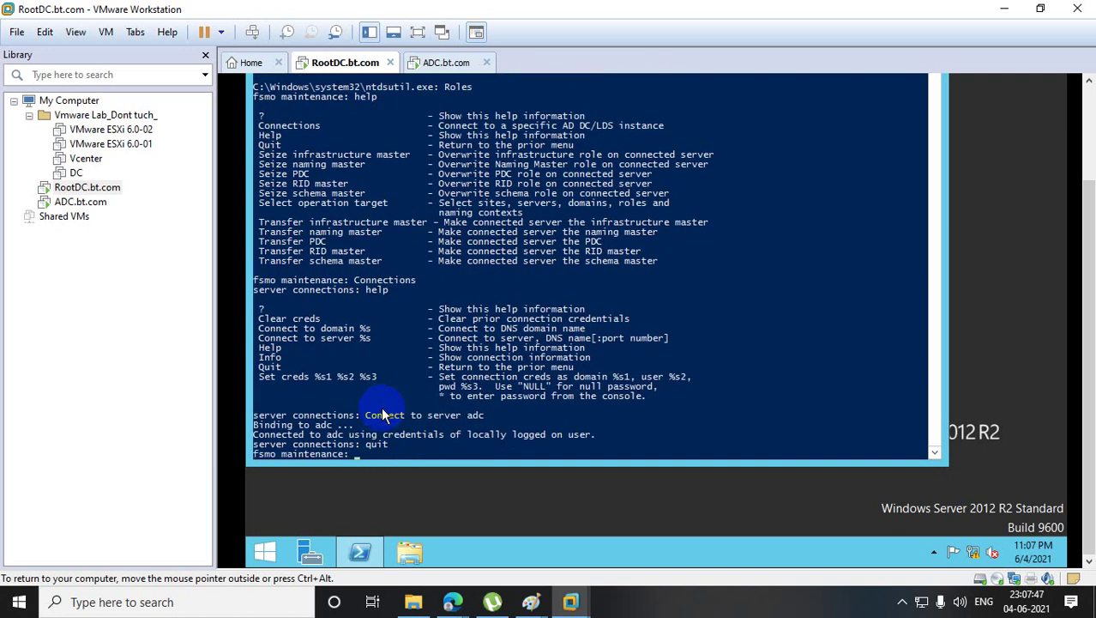
pyautogui.write('help')
pyautogui.press('Return')
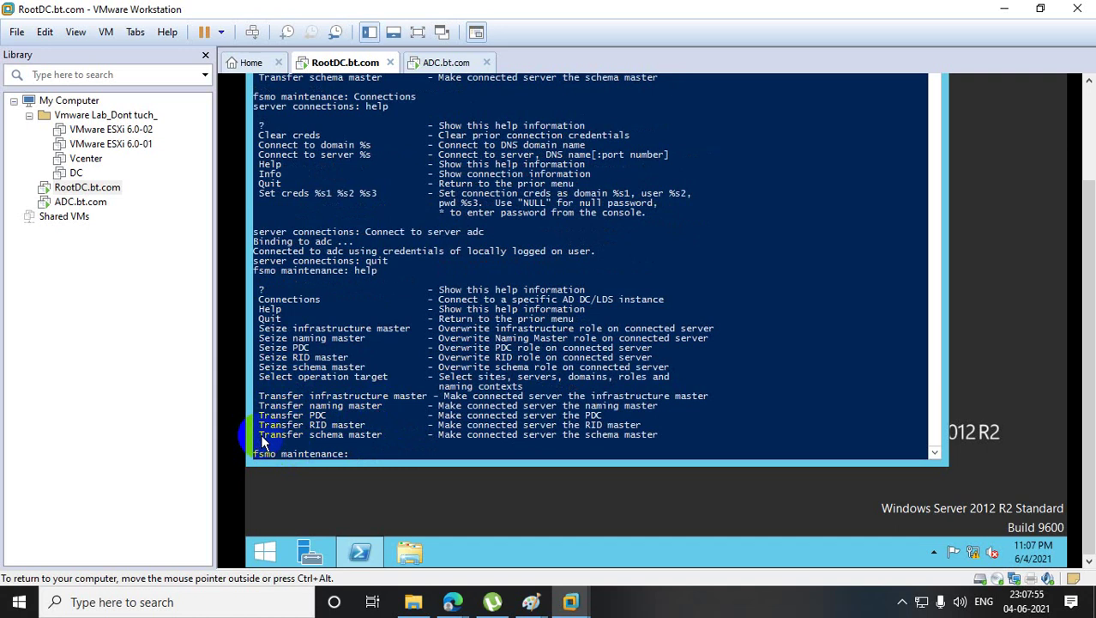
# - Run Transfer schema master and confirm moving the Schema Master role to adc
pyautogui.moveTo(262, 436); pyautogui.dragTo(382, 435)
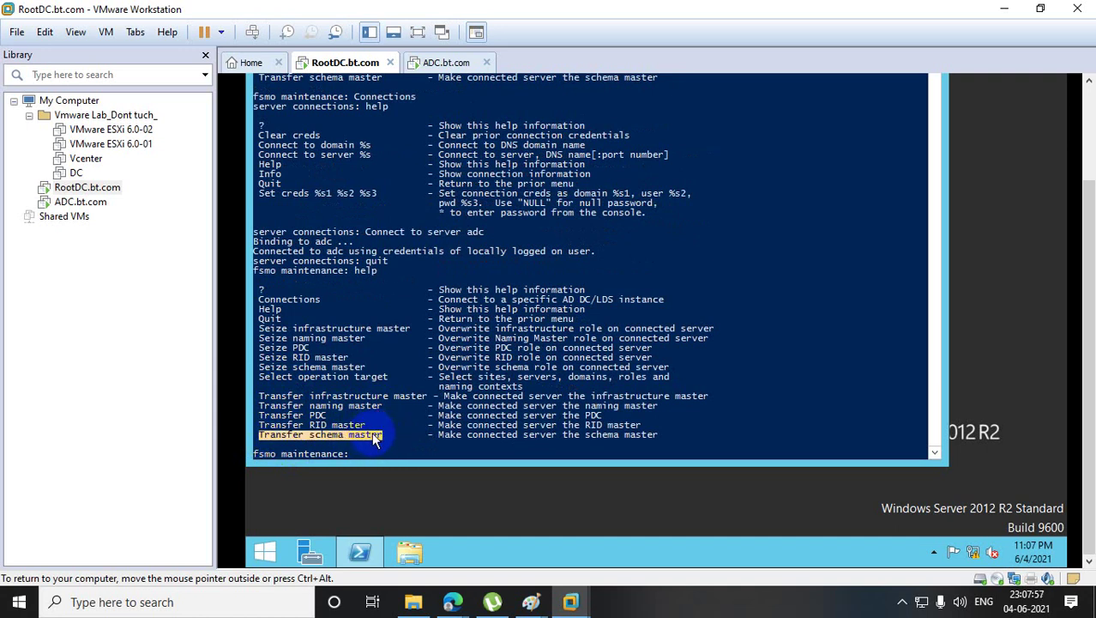
pyautogui.rightClick(374, 437)
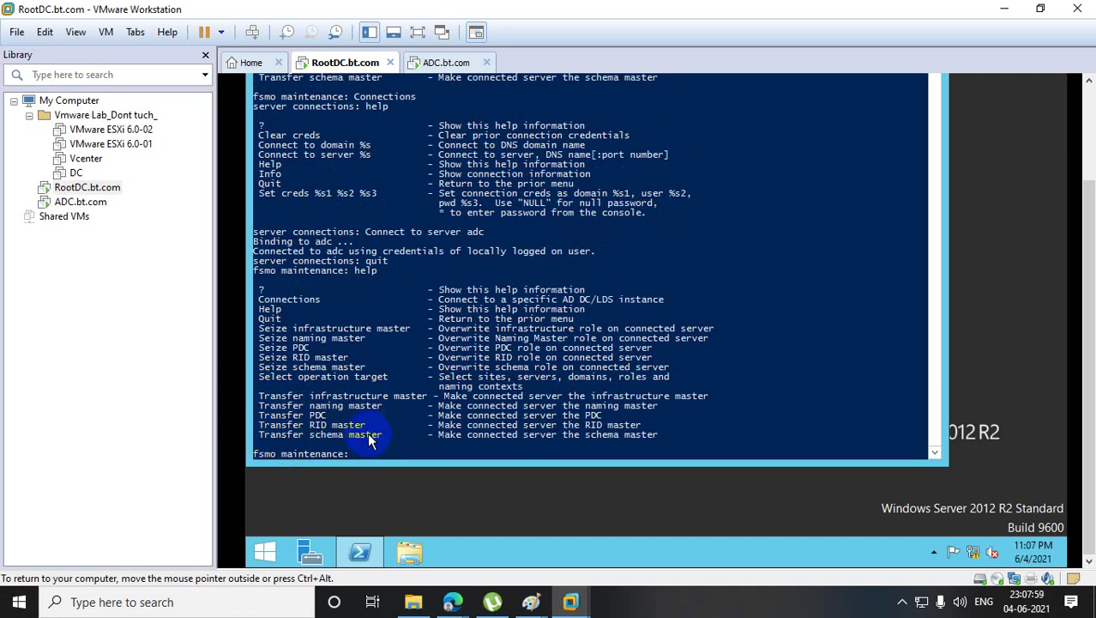
pyautogui.rightClick(509, 376)
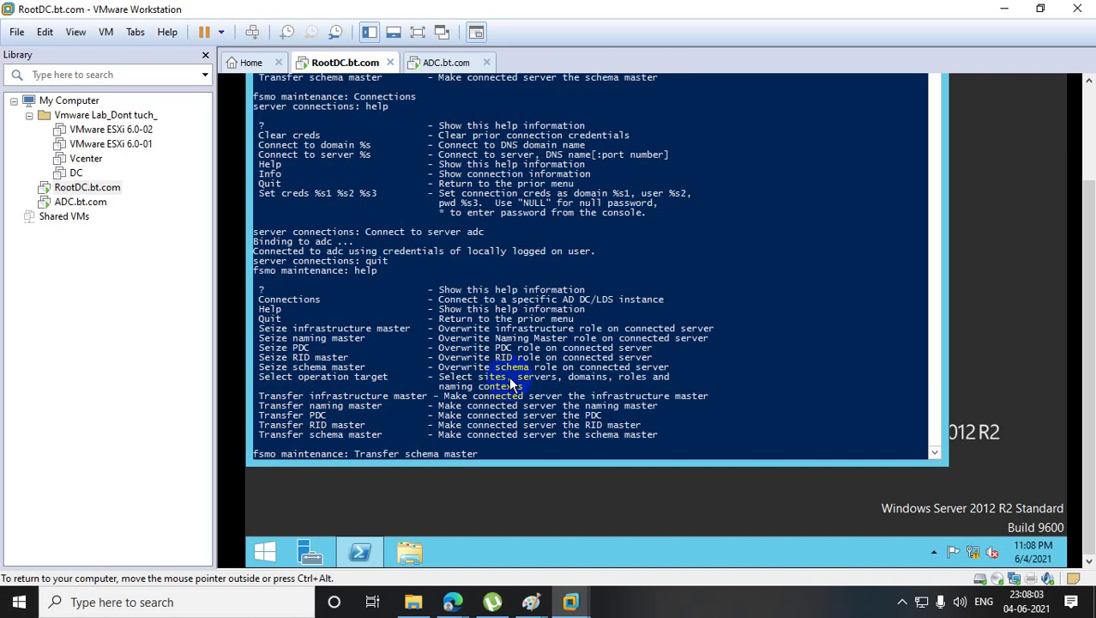
pyautogui.press('Return')
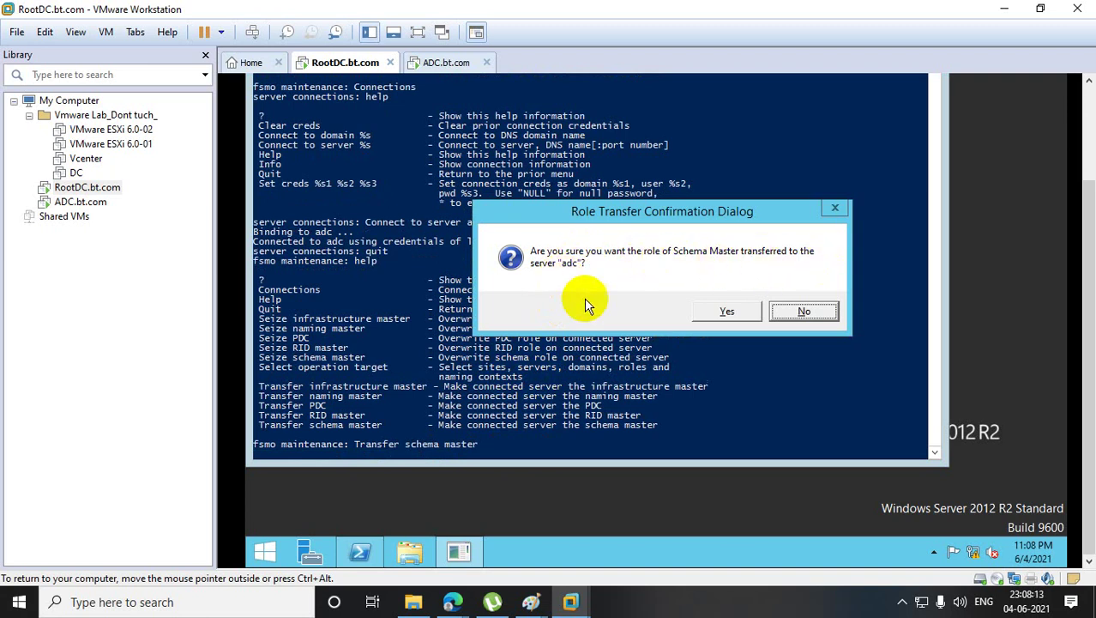
pyautogui.click(722, 315)
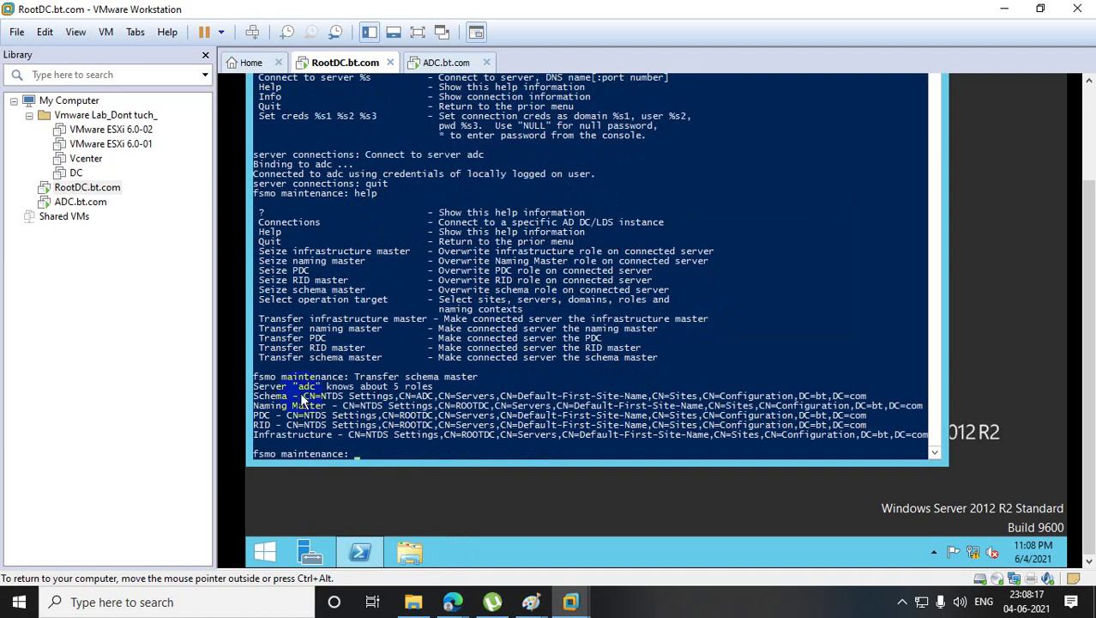
pyautogui.moveTo(253, 395); pyautogui.dragTo(931, 442)
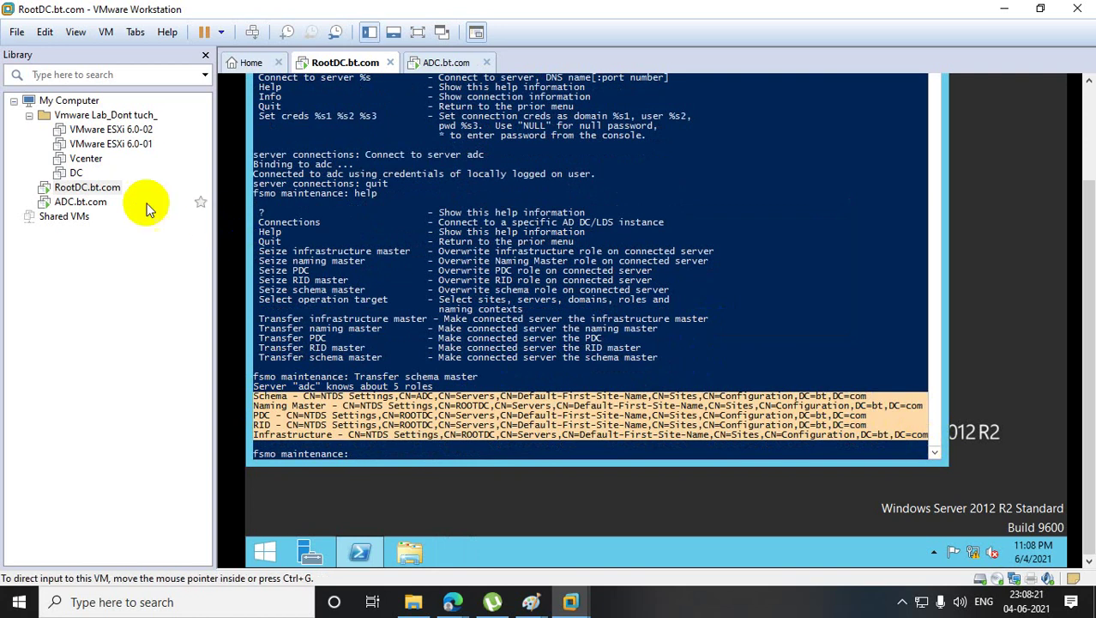
pyautogui.click(81, 202)
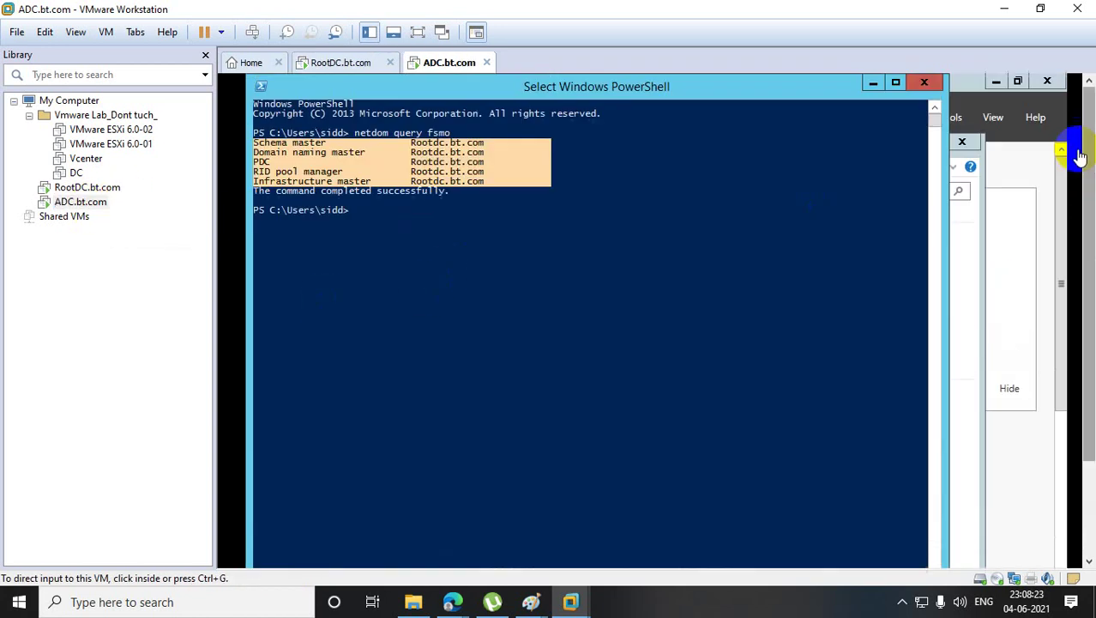
# - Rerun netdom query fsmo on ADC and highlight Schema master now on Adc.bt.com
pyautogui.click(399, 225)
pyautogui.click(399, 225)
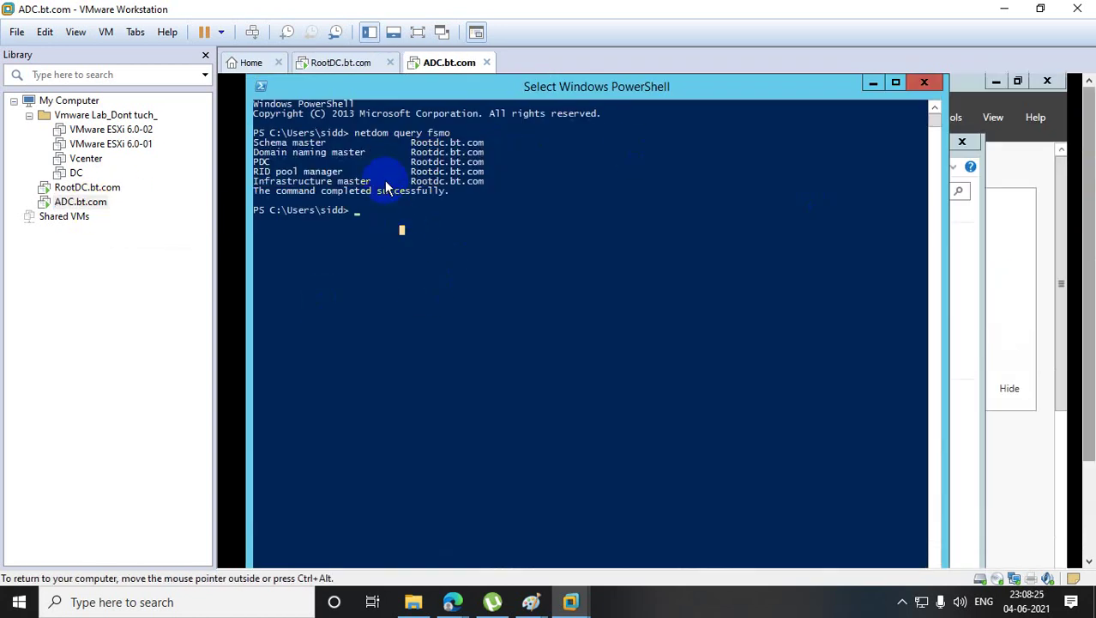
pyautogui.moveTo(258, 137); pyautogui.dragTo(521, 141)
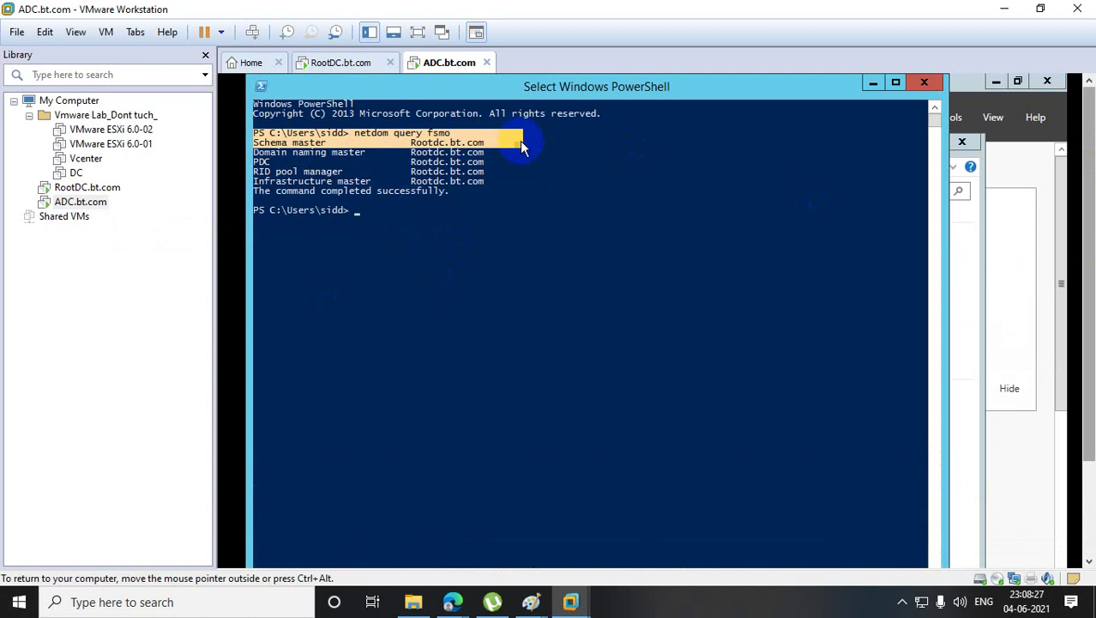
pyautogui.click(492, 192)
pyautogui.rightClick(492, 192)
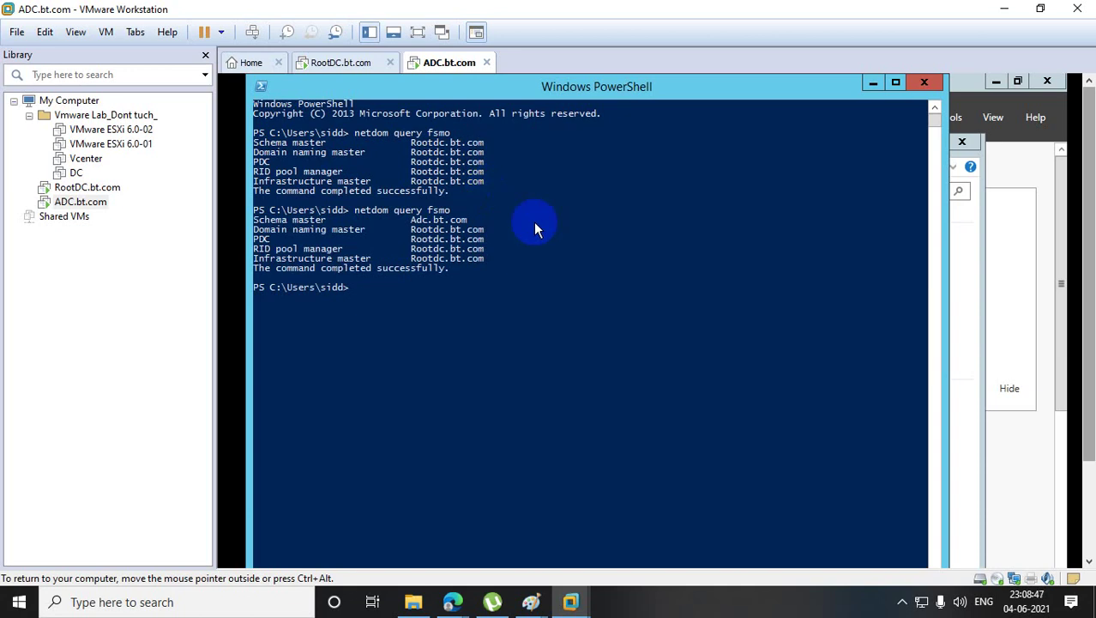
pyautogui.moveTo(255, 219); pyautogui.dragTo(506, 221)
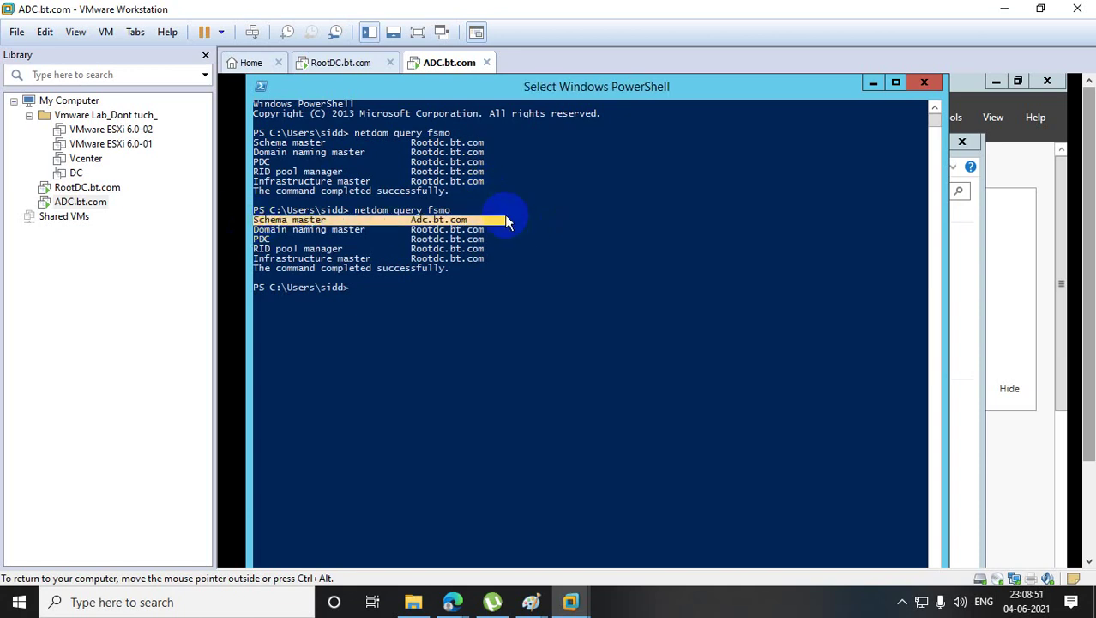
pyautogui.click(86, 187)
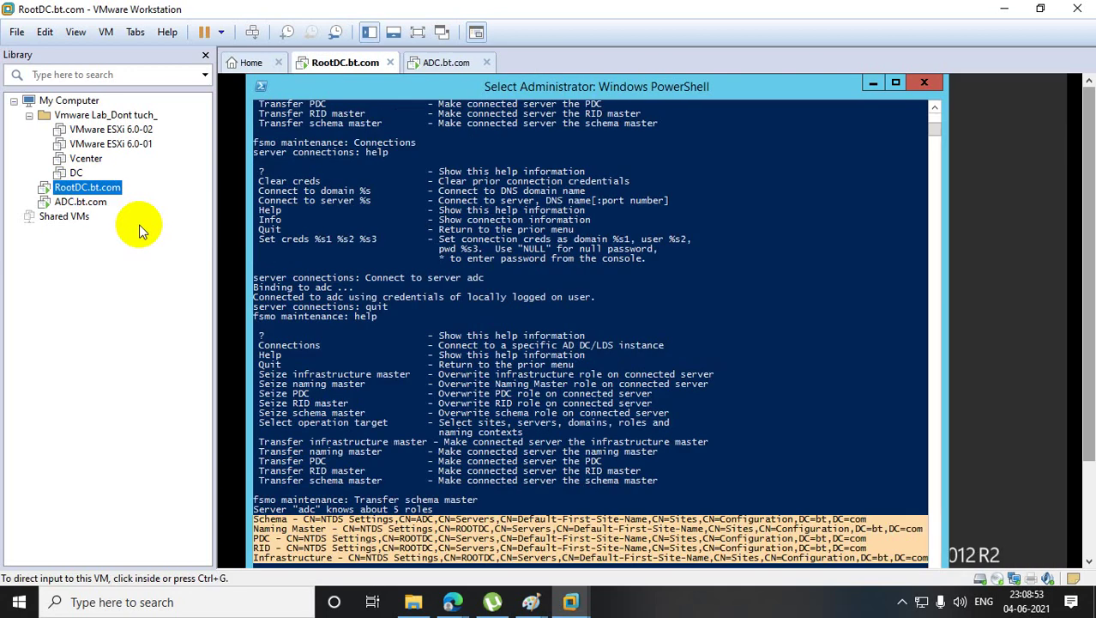
# - In RootDC's ntdsutil, run Transfer PDC and confirm moving the PDC role to adc
pyautogui.click(556, 376)
pyautogui.scroll(-1, 555, 371)
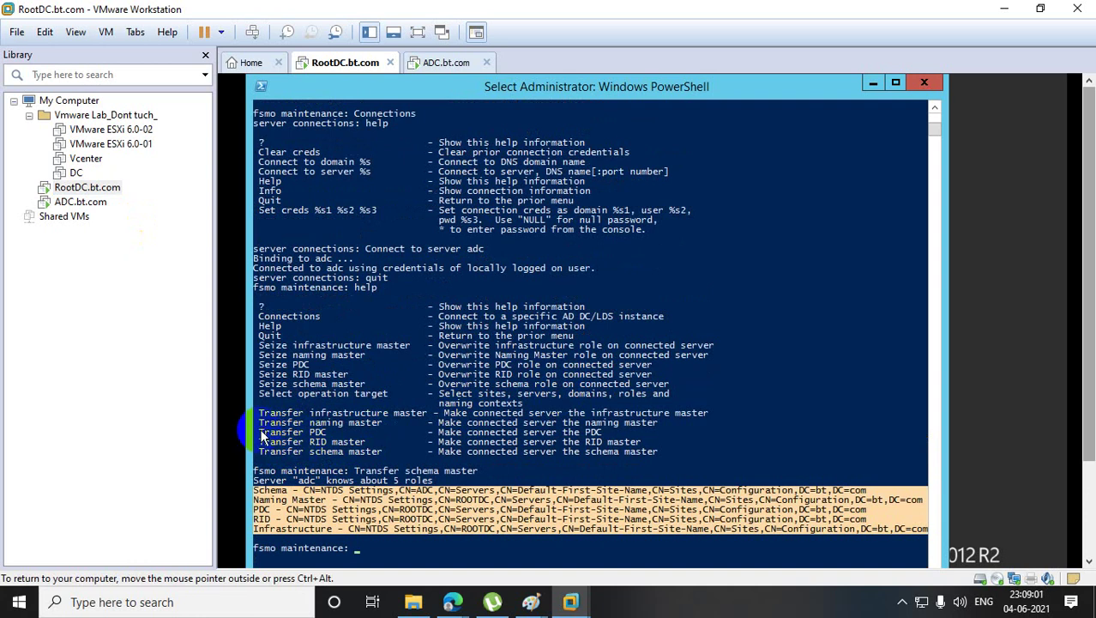
pyautogui.moveTo(261, 431); pyautogui.dragTo(325, 431)
pyautogui.hotkey('ctrl', 'c')
pyautogui.rightClick(325, 432)
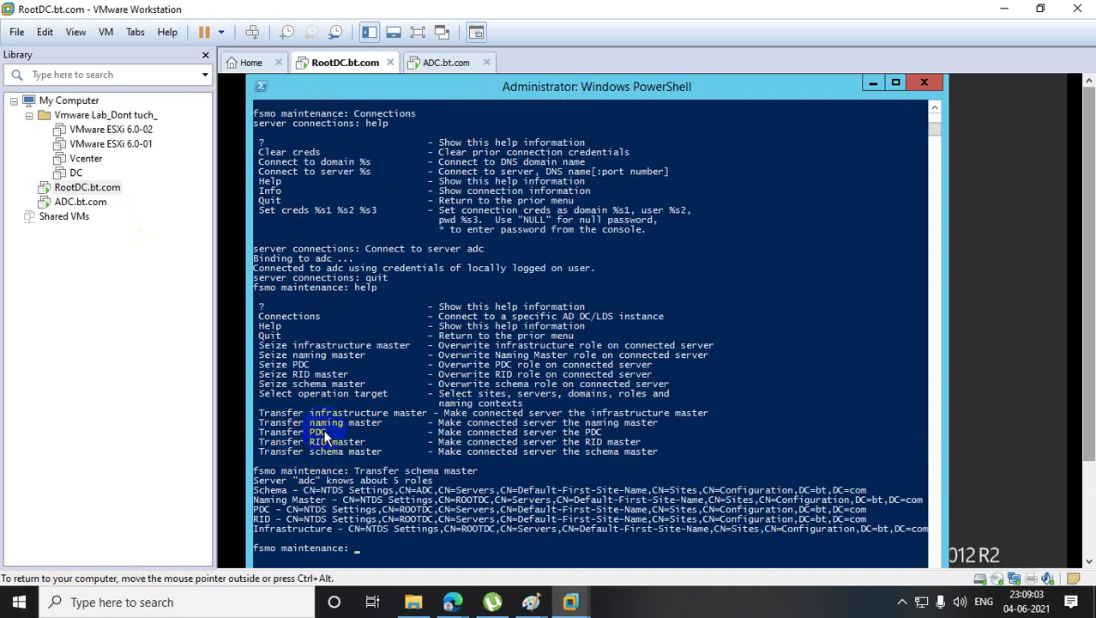
pyautogui.rightClick(414, 502)
pyautogui.press('Return')
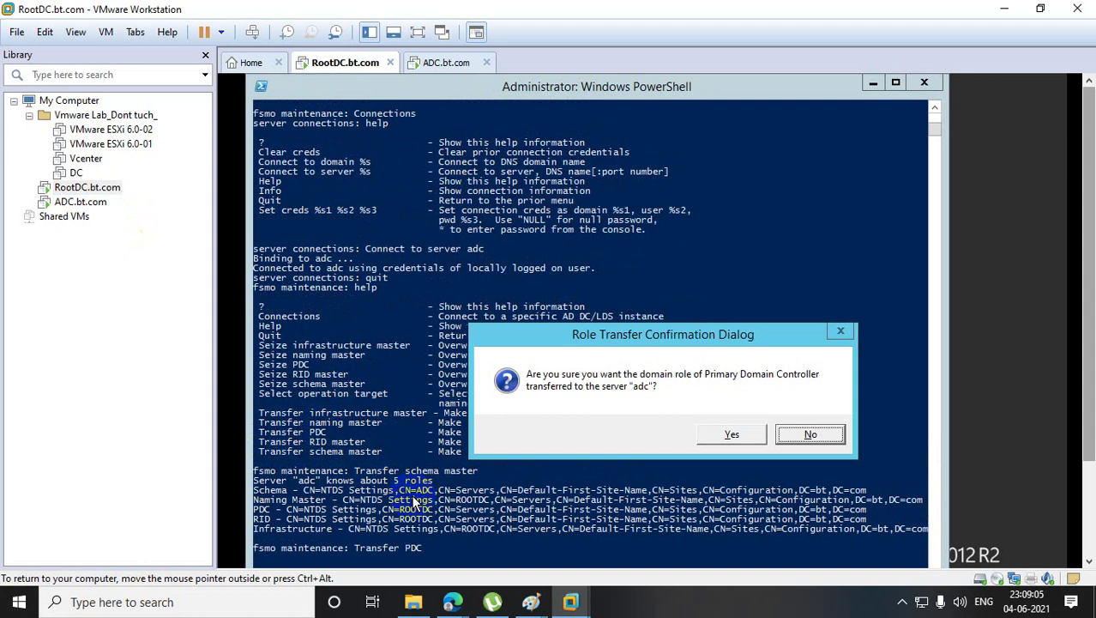
pyautogui.click(727, 429)
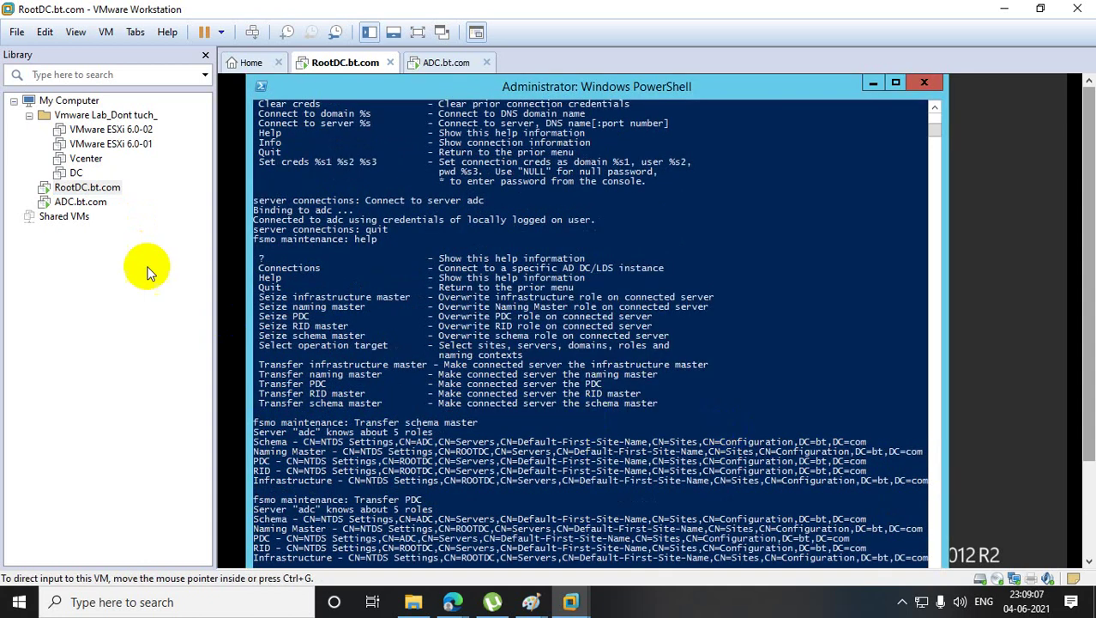
# - Rerun netdom query fsmo on ADC and highlight the Domain naming master and PDC rows
pyautogui.click(80, 202)
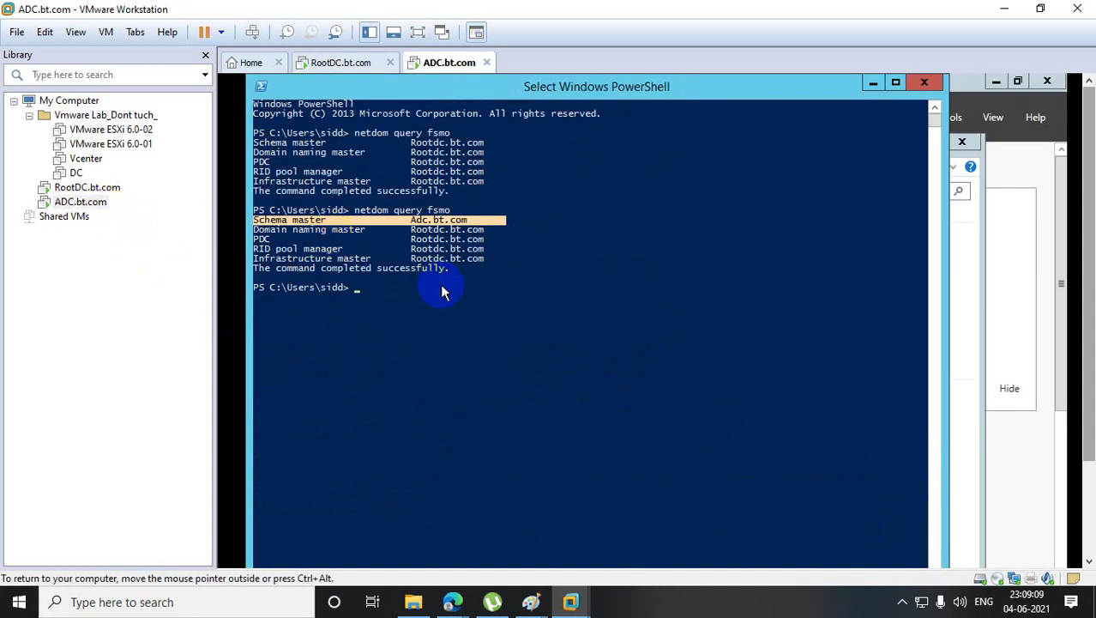
pyautogui.press('Up')
pyautogui.press('Return')
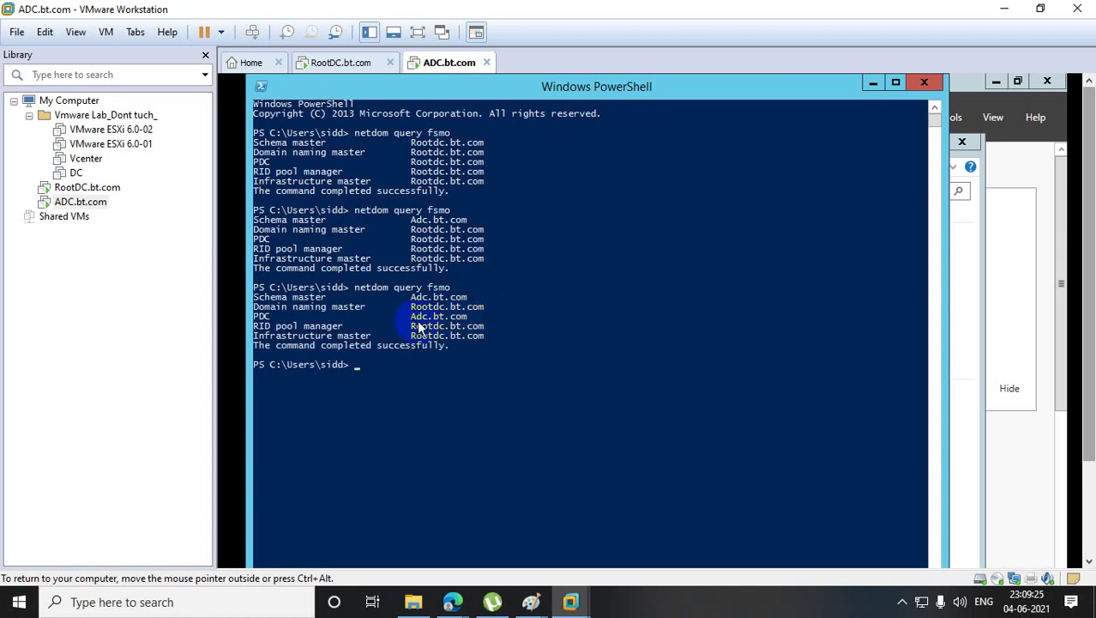
pyautogui.moveTo(256, 307); pyautogui.dragTo(509, 320)
# - On RootDC, copy the RID master text from the help list onto the fsmo maintenance prompt
pyautogui.click(87, 187)
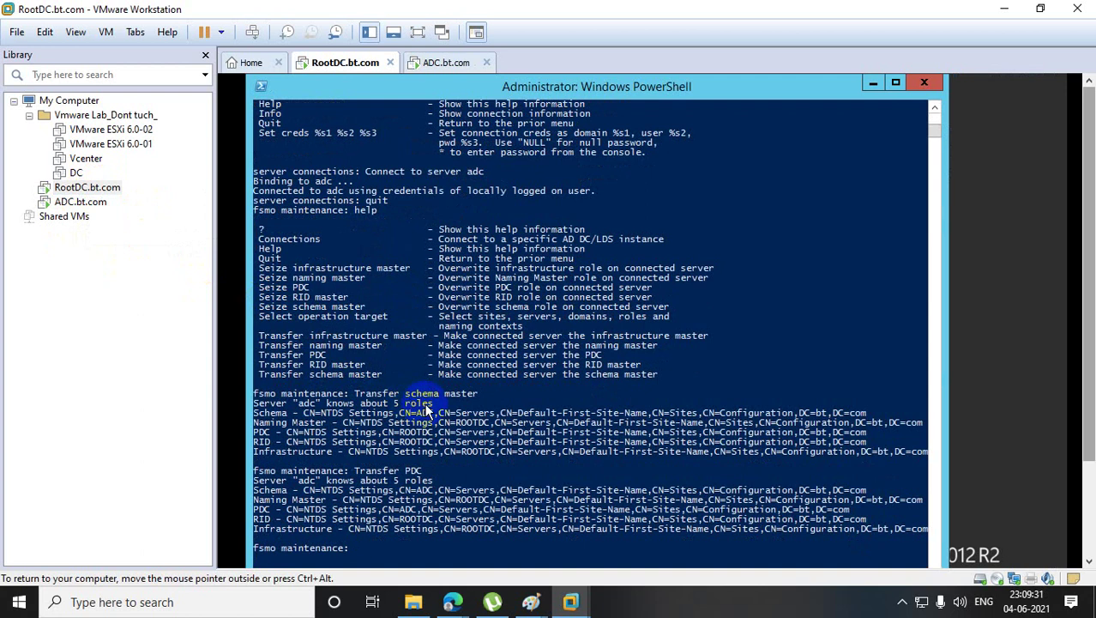
pyautogui.press('Up')
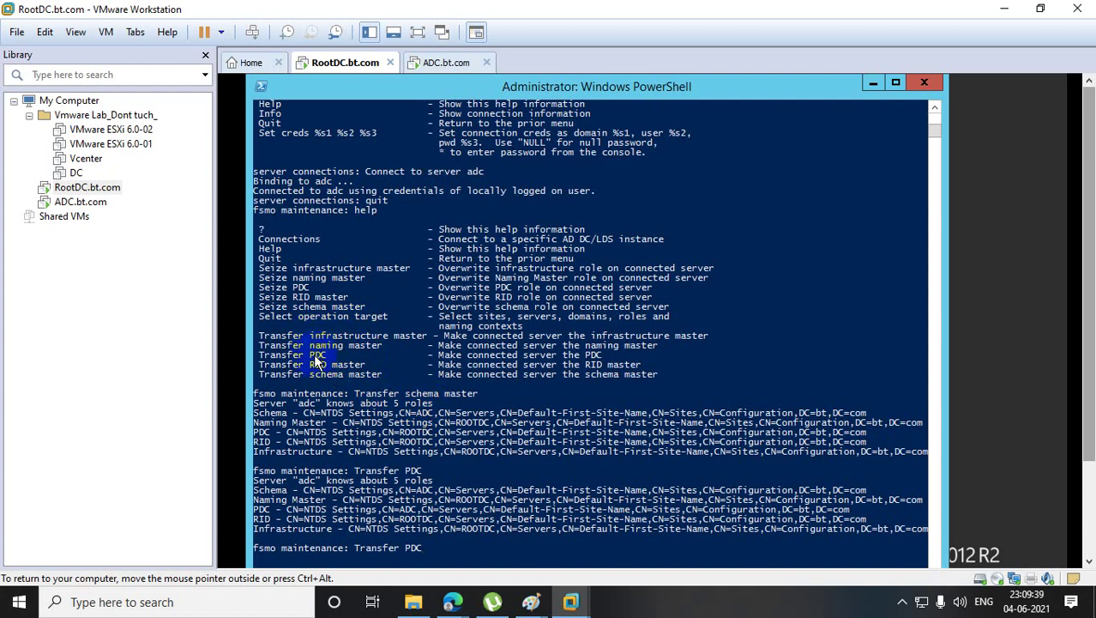
pyautogui.moveTo(310, 366); pyautogui.dragTo(360, 367)
pyautogui.rightClick(361, 367)
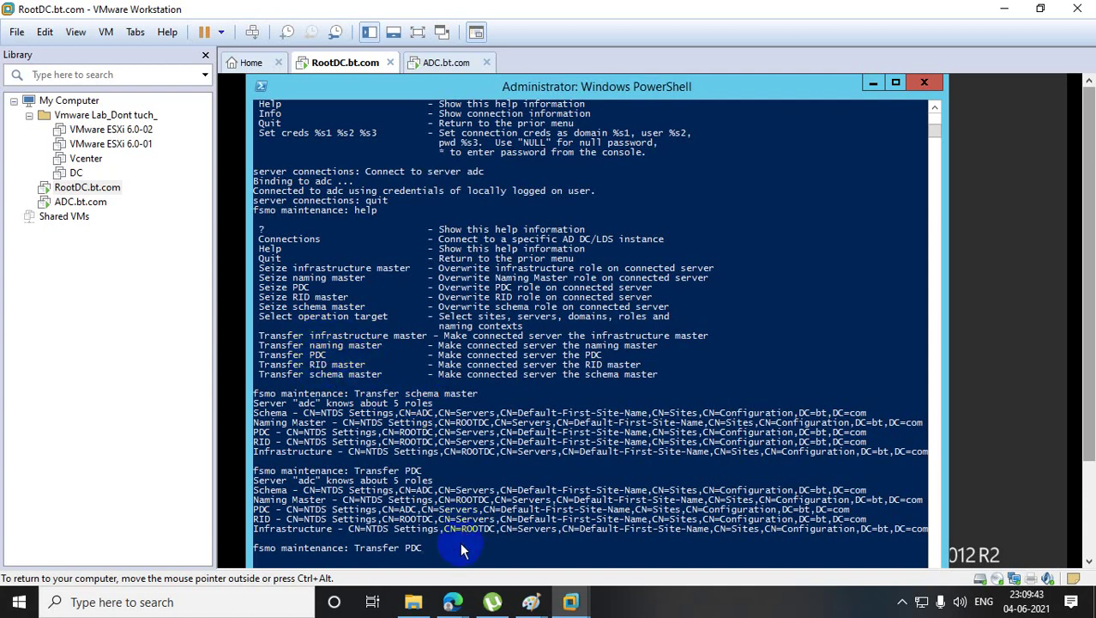
pyautogui.press('BackSpace')
pyautogui.press('BackSpace')
pyautogui.press('BackSpace')
pyautogui.press('BackSpace')
pyautogui.press('BackSpace')
pyautogui.press('BackSpace')
pyautogui.press('BackSpace')
pyautogui.press('BackSpace')
pyautogui.press('BackSpace')
pyautogui.press('BackSpace')
pyautogui.press('BackSpace')
pyautogui.press('BackSpace')
pyautogui.rightClick(461, 545)
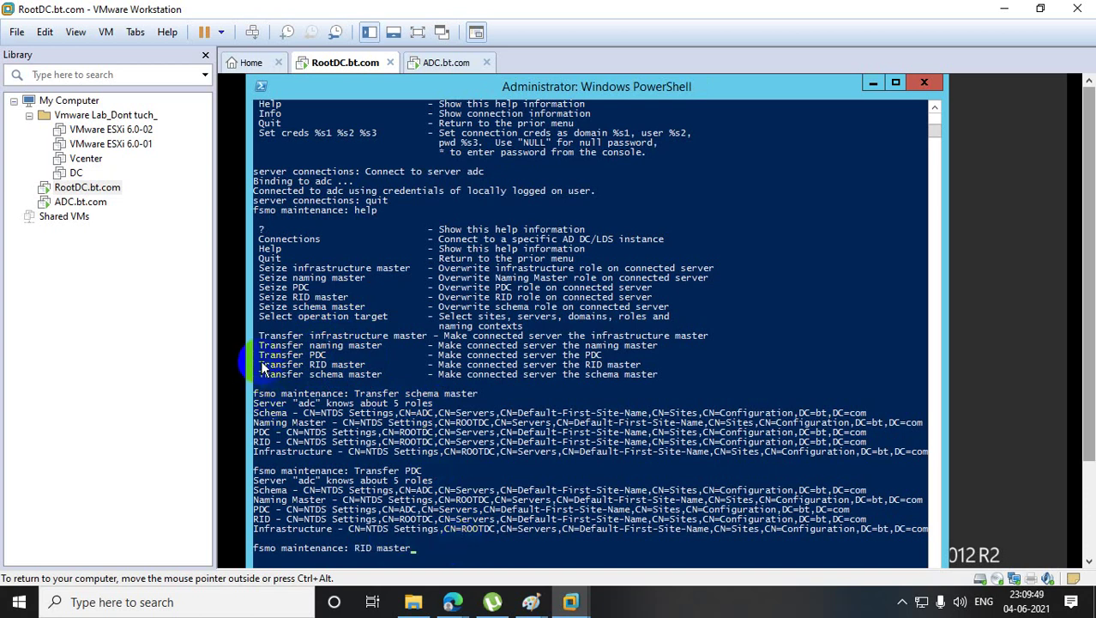
# - Run the full Transfer RID master command and confirm moving the role to adc
pyautogui.moveTo(259, 362); pyautogui.dragTo(367, 371)
pyautogui.rightClick(369, 371)
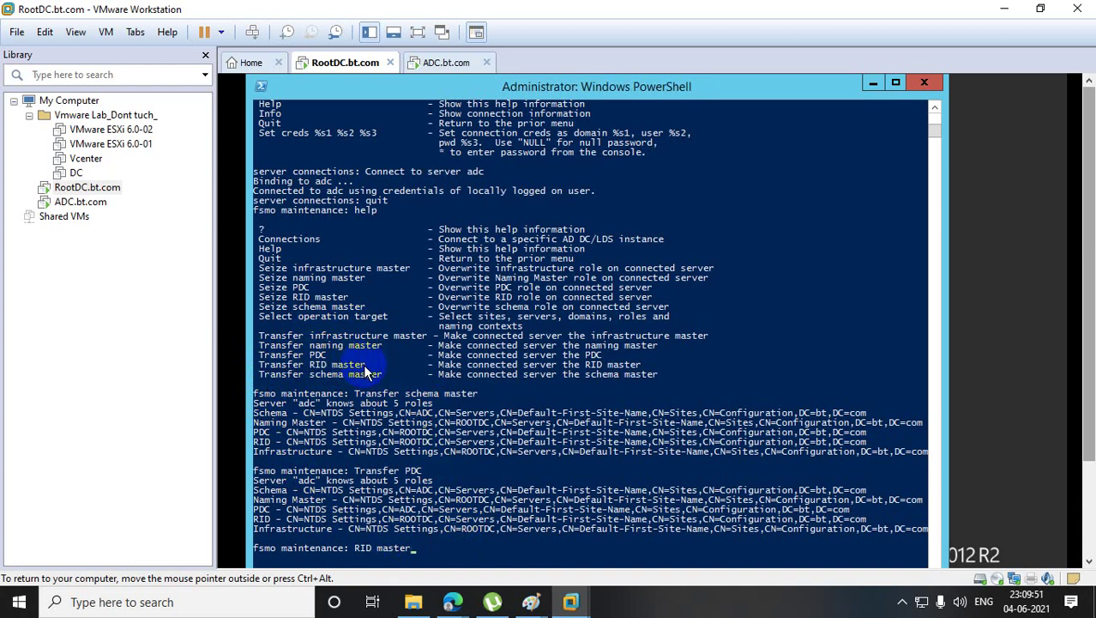
pyautogui.press('BackSpace')
pyautogui.press('BackSpace')
pyautogui.press('BackSpace')
pyautogui.press('BackSpace')
pyautogui.press('BackSpace')
pyautogui.press('BackSpace')
pyautogui.press('BackSpace')
pyautogui.press('BackSpace')
pyautogui.press('BackSpace')
pyautogui.press('BackSpace')
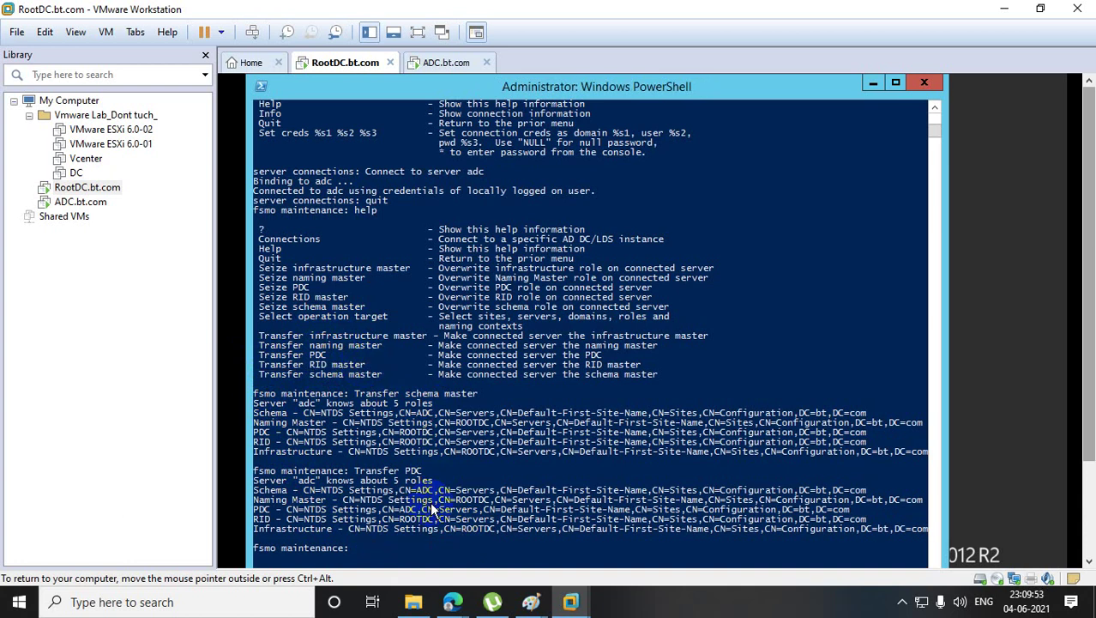
pyautogui.rightClick(433, 509)
pyautogui.press('Return')
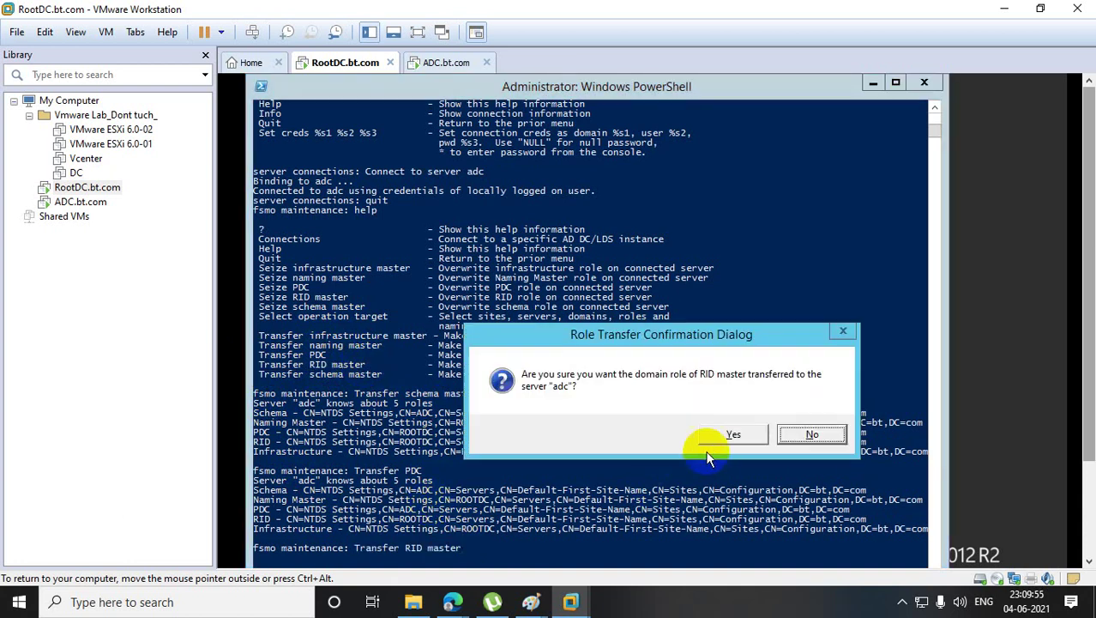
pyautogui.click(709, 445)
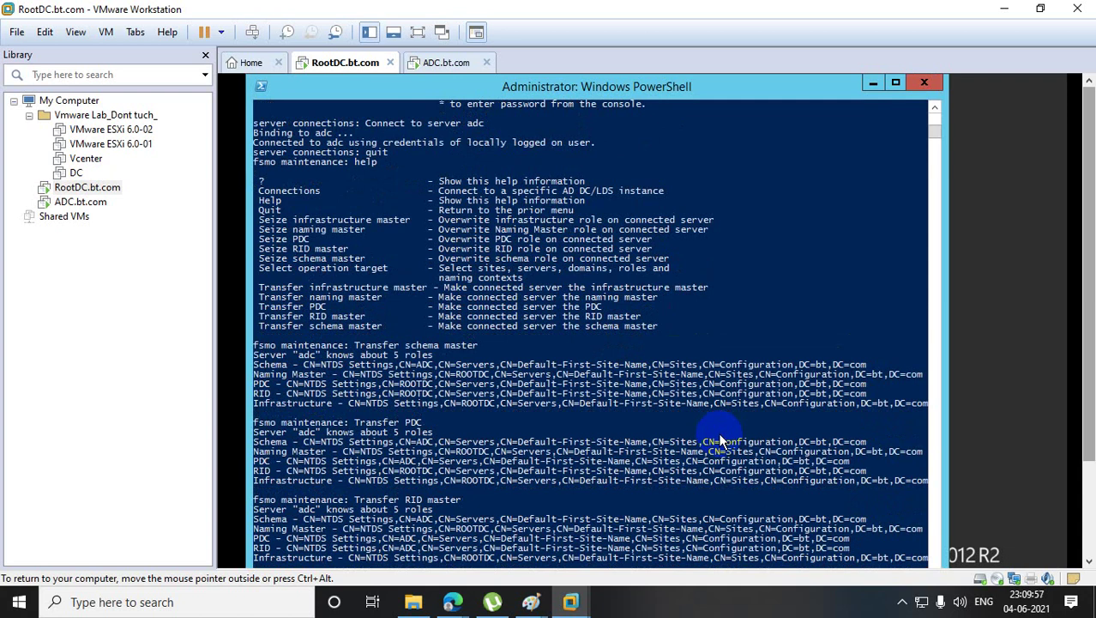
pyautogui.click(81, 202)
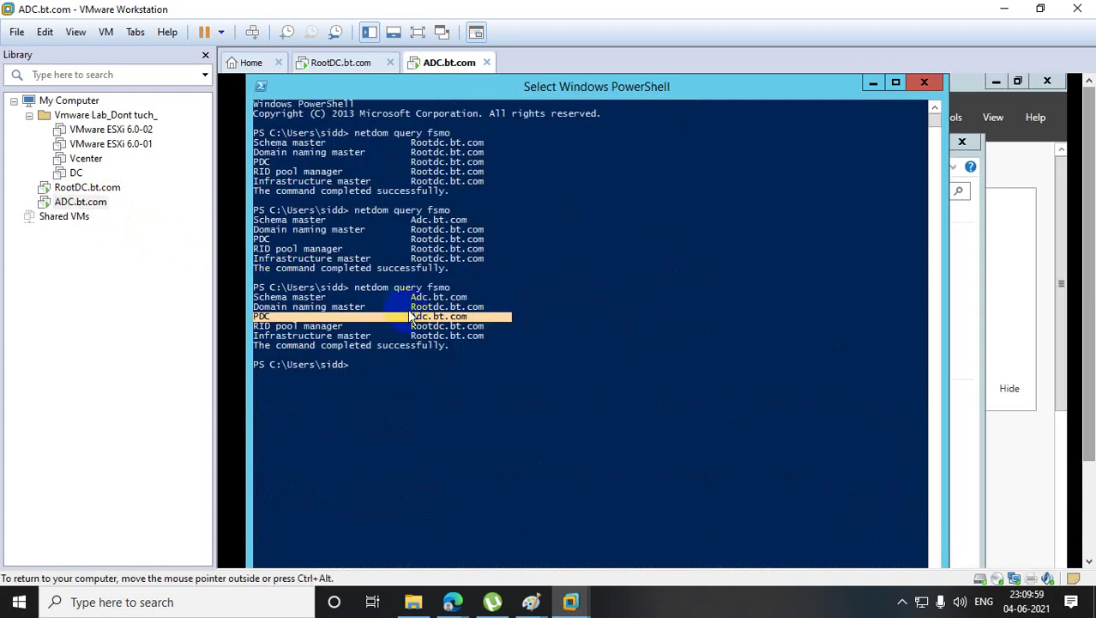
# - Rerun netdom query fsmo on ADC and highlight the Domain naming master row still on RootDC
pyautogui.press('Up')
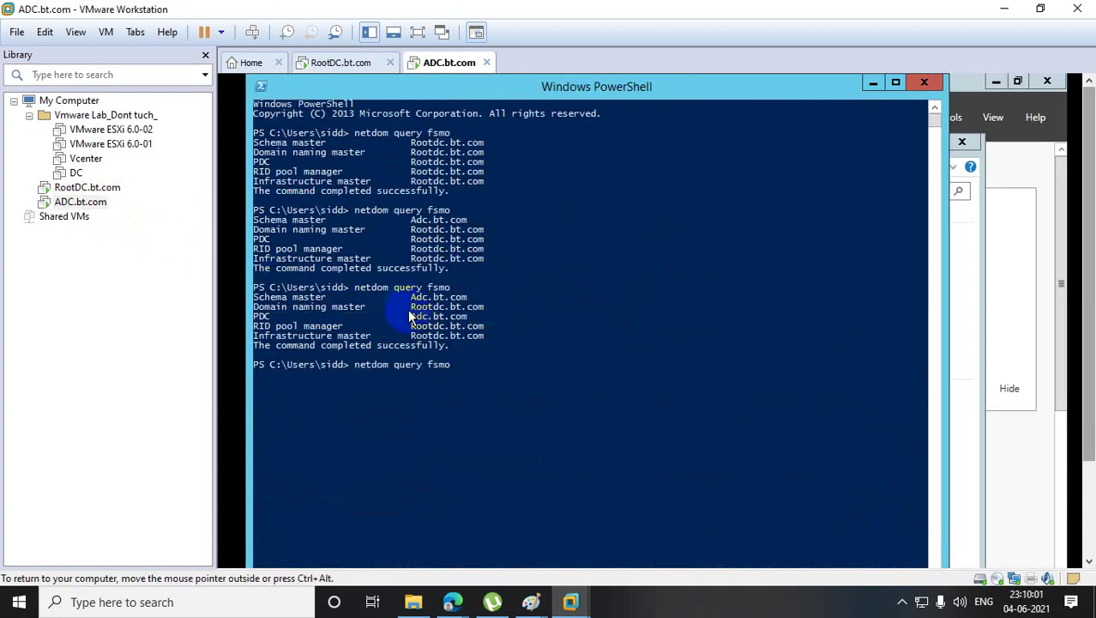
pyautogui.press('Return')
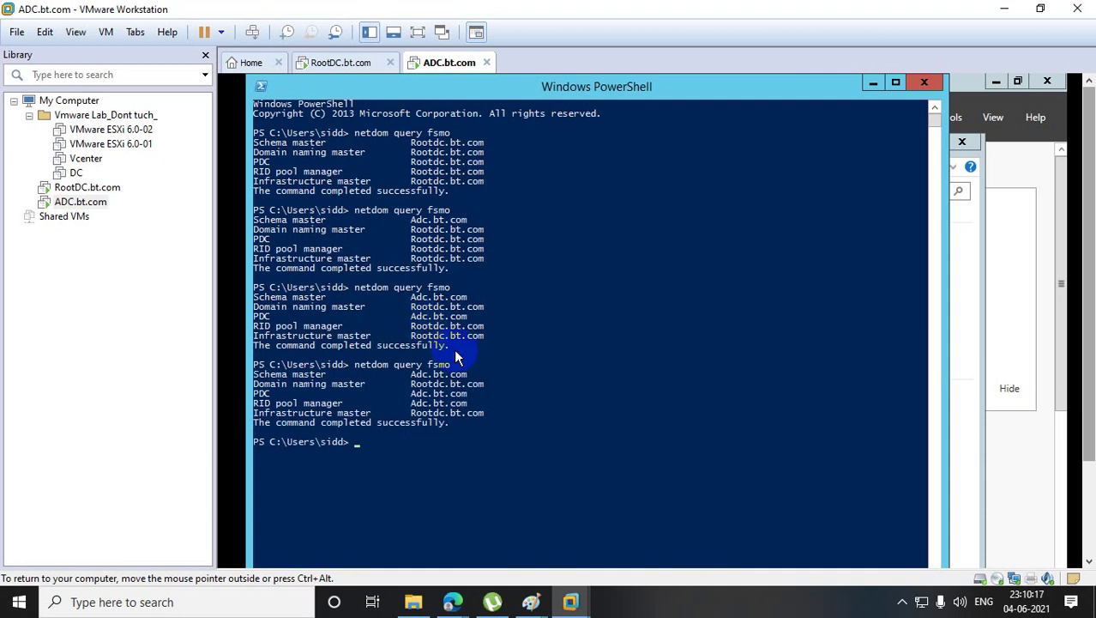
pyautogui.moveTo(249, 385); pyautogui.dragTo(518, 390)
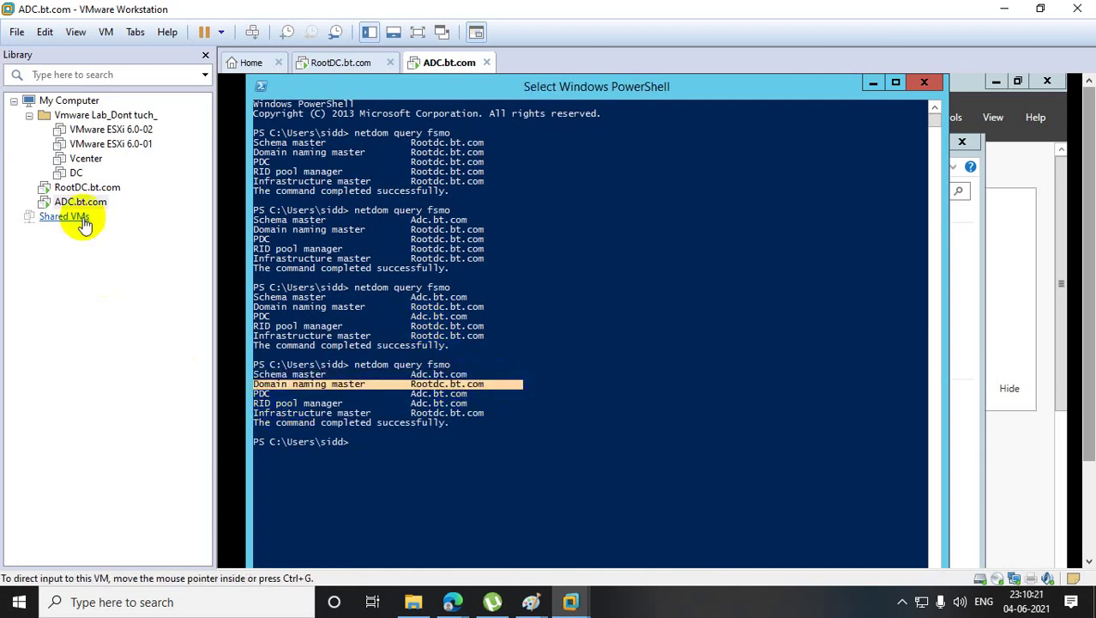
pyautogui.click(86, 187)
# - On RootDC, transfer the infrastructure master role to adc with ntdsutil and confirm
pyautogui.click(87, 188)
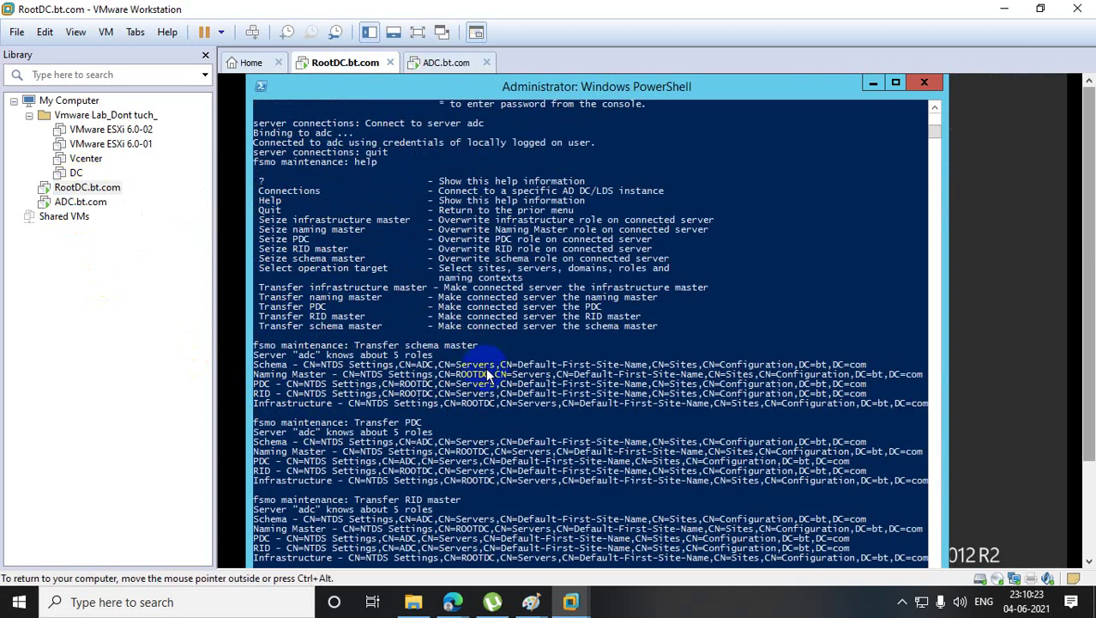
pyautogui.scroll(-2, 500, 367)
pyautogui.scroll(-2, 500, 368)
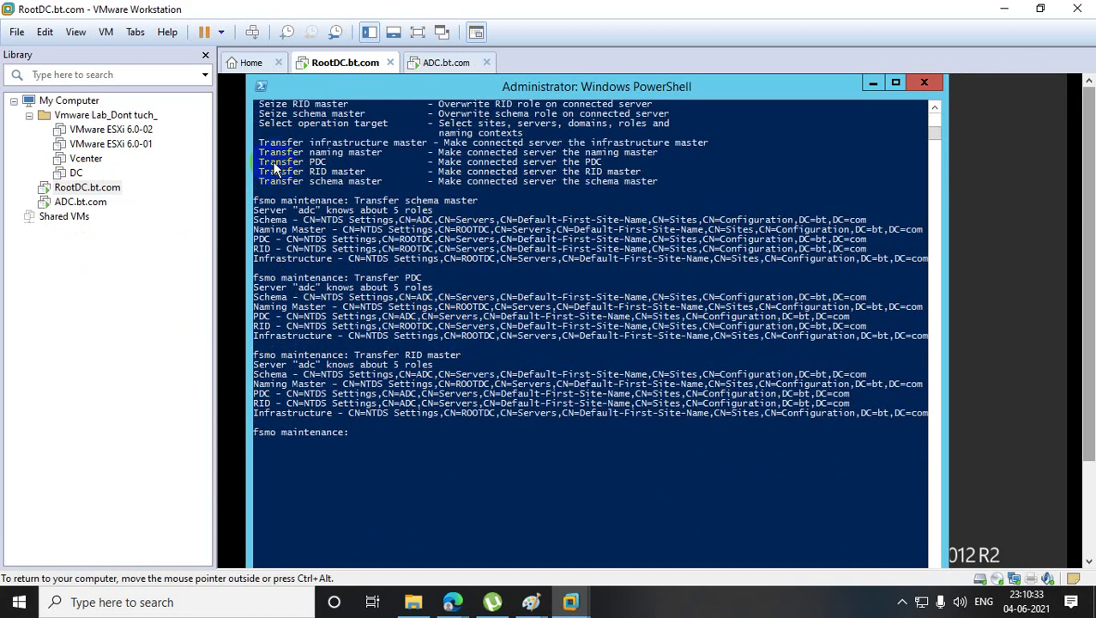
pyautogui.moveTo(265, 147); pyautogui.dragTo(425, 147)
pyautogui.rightClick(426, 148)
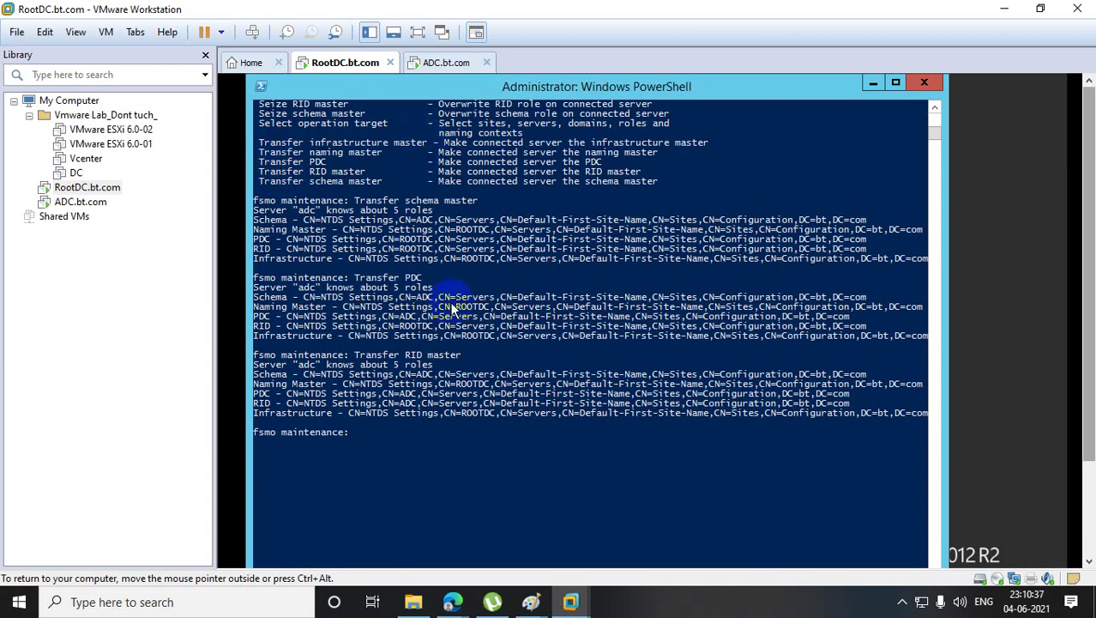
pyautogui.rightClick(460, 375)
pyautogui.press('Return')
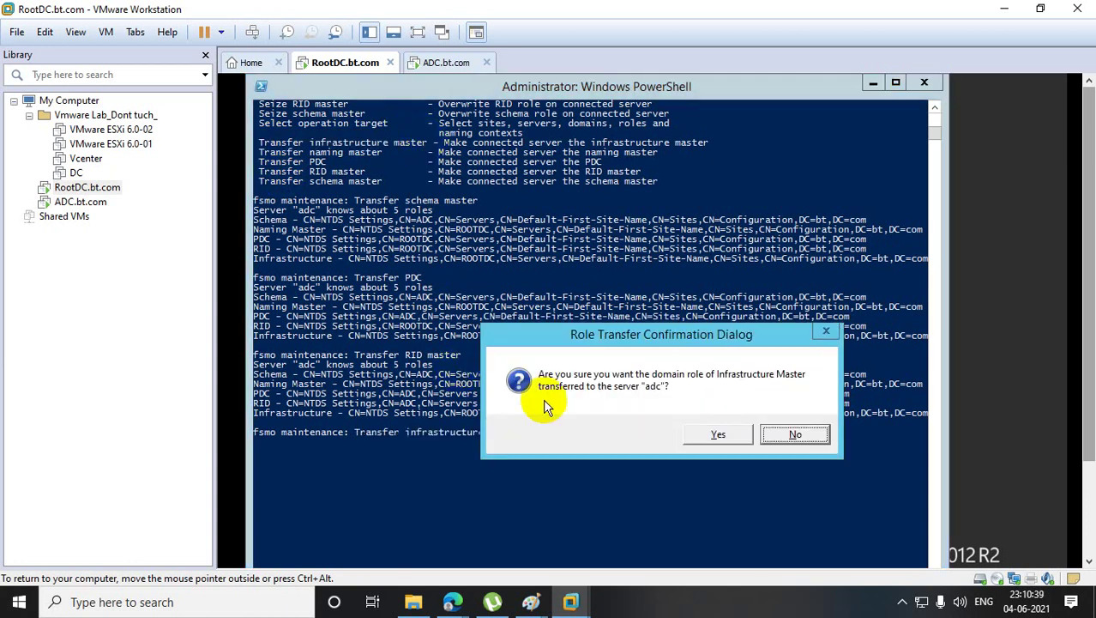
pyautogui.click(734, 438)
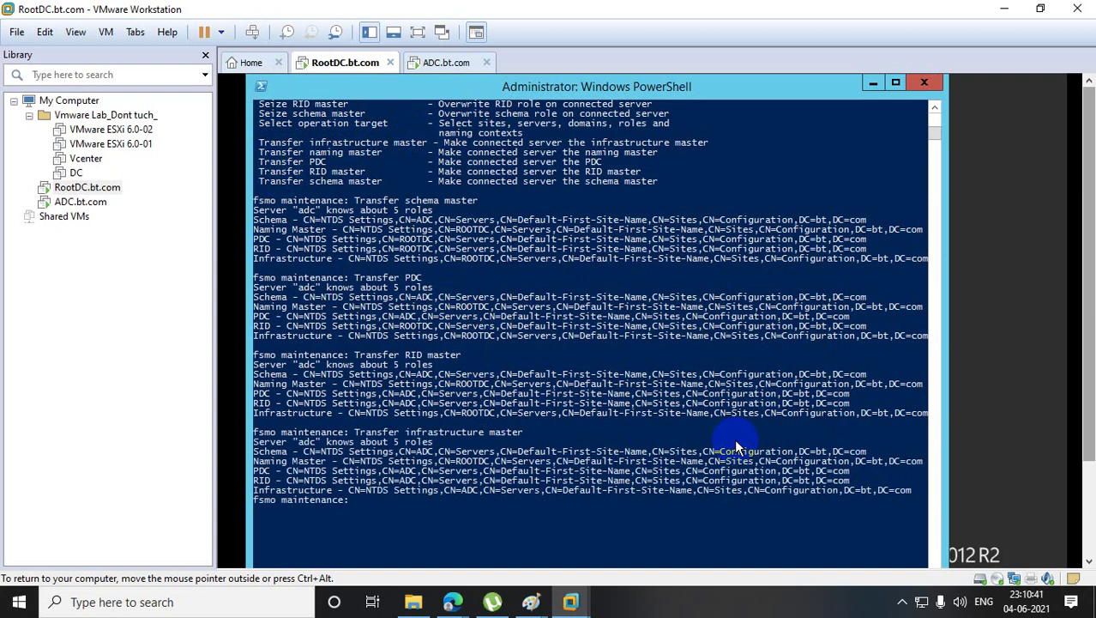
# - Transfer the naming master role to adc, confirm it, and return to the ADC console
pyautogui.moveTo(257, 140); pyautogui.dragTo(270, 161)
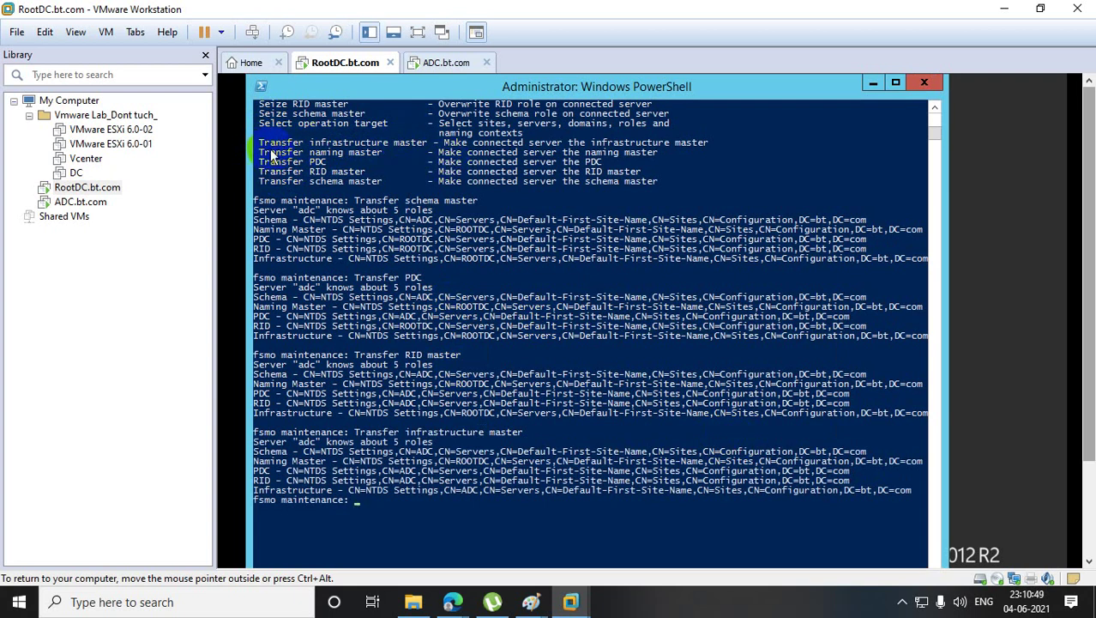
pyautogui.moveTo(259, 152); pyautogui.dragTo(382, 154)
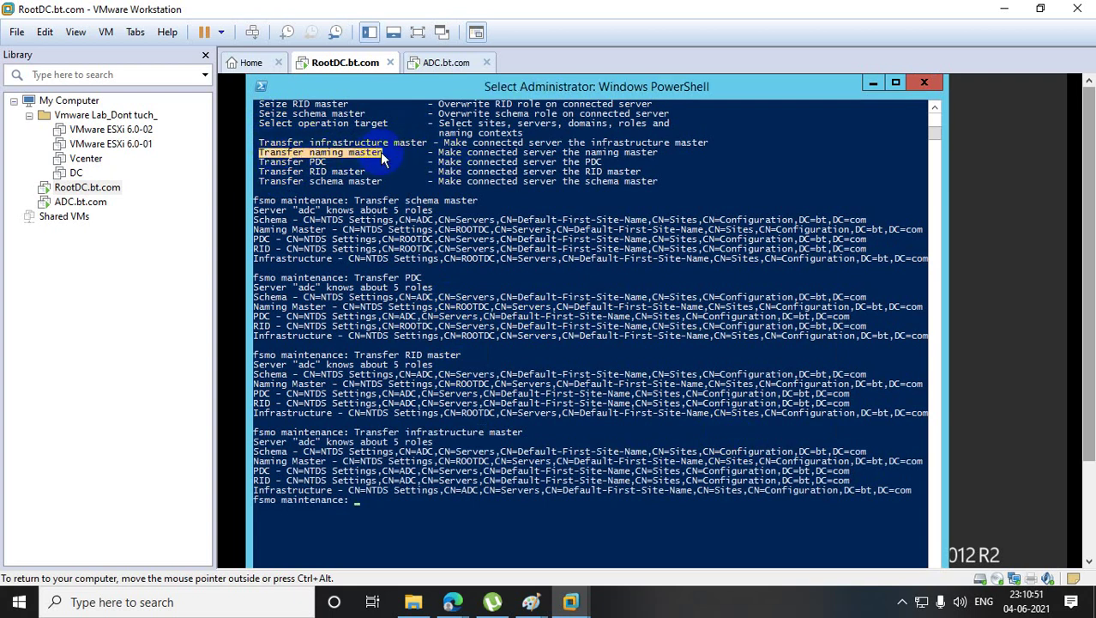
pyautogui.rightClick(382, 154)
pyautogui.rightClick(465, 520)
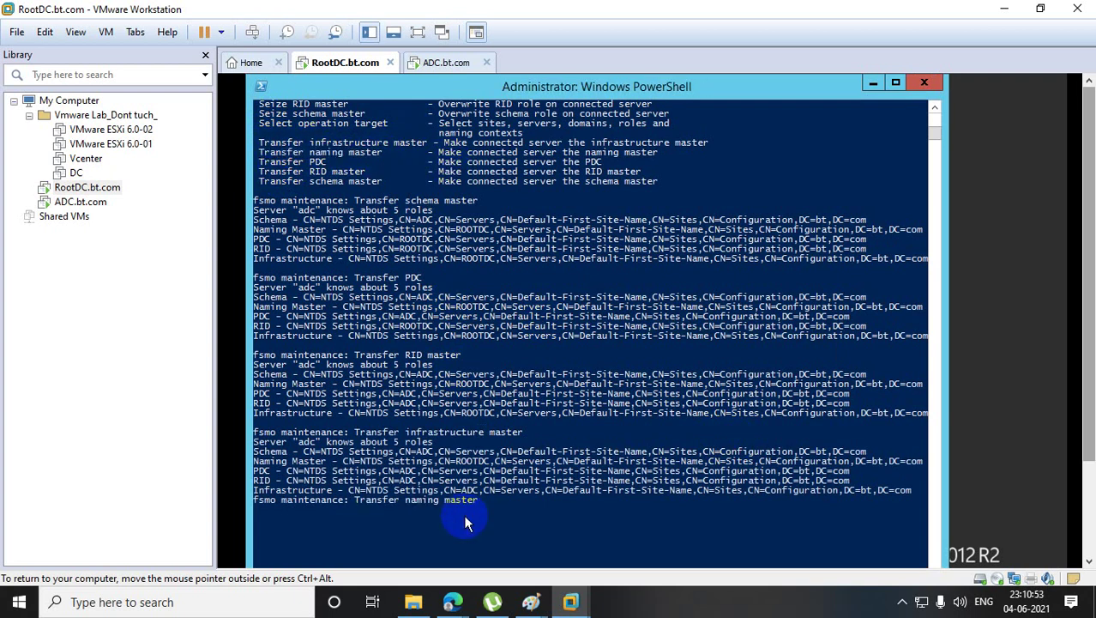
pyautogui.press('Return')
pyautogui.click(730, 433)
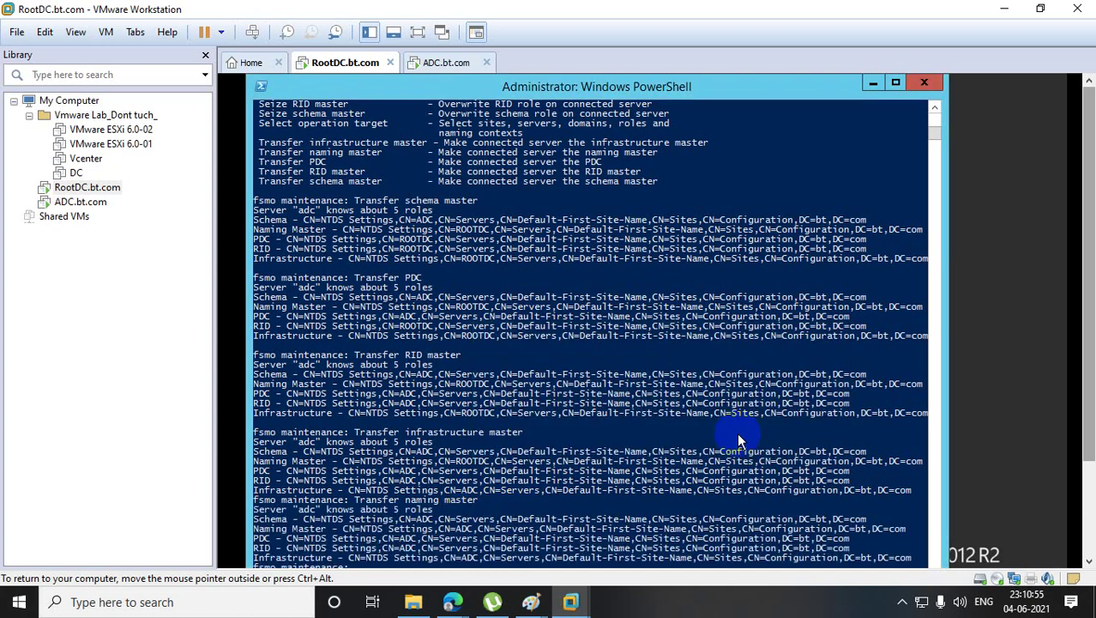
pyautogui.click(80, 202)
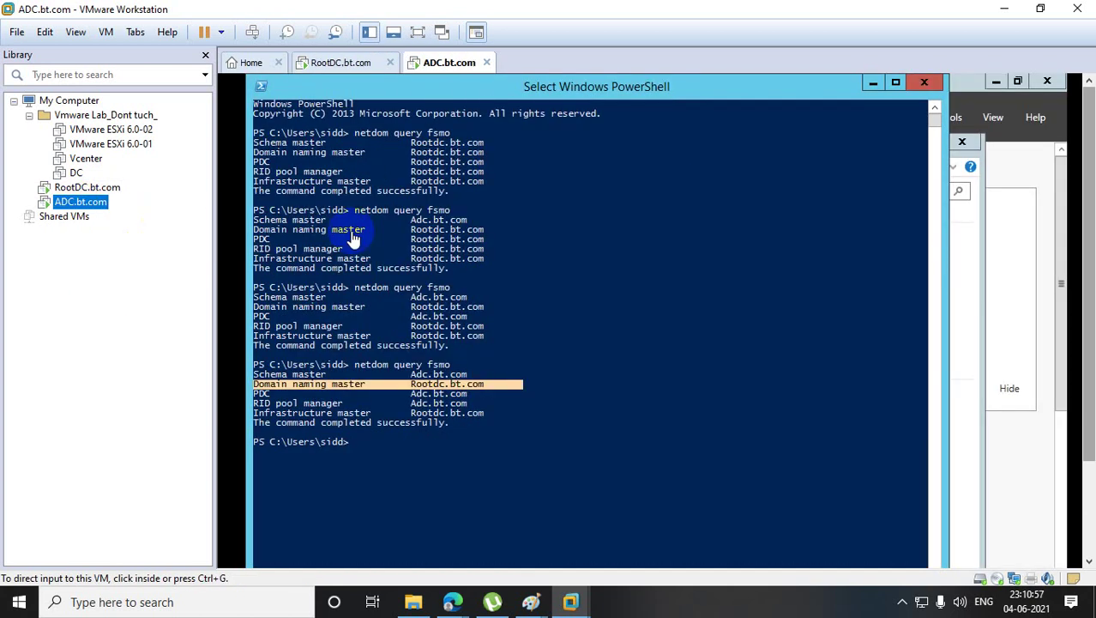
# - Rerun netdom query fsmo on ADC to confirm all five roles are on Adc.bt.com
pyautogui.click(504, 289)
pyautogui.press('Up')
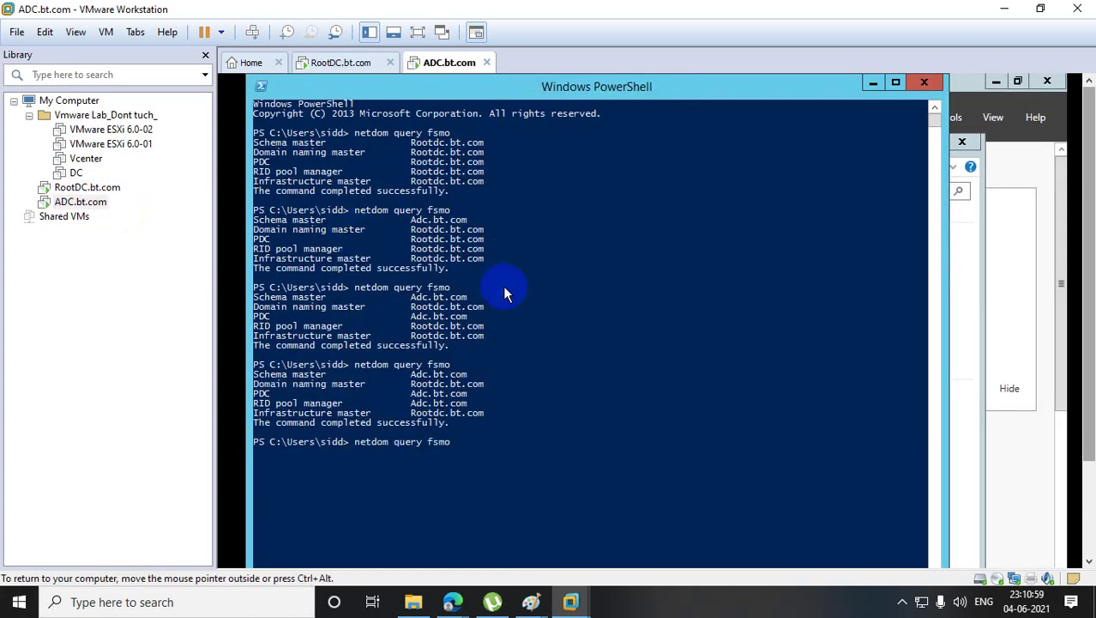
pyautogui.press('Return')
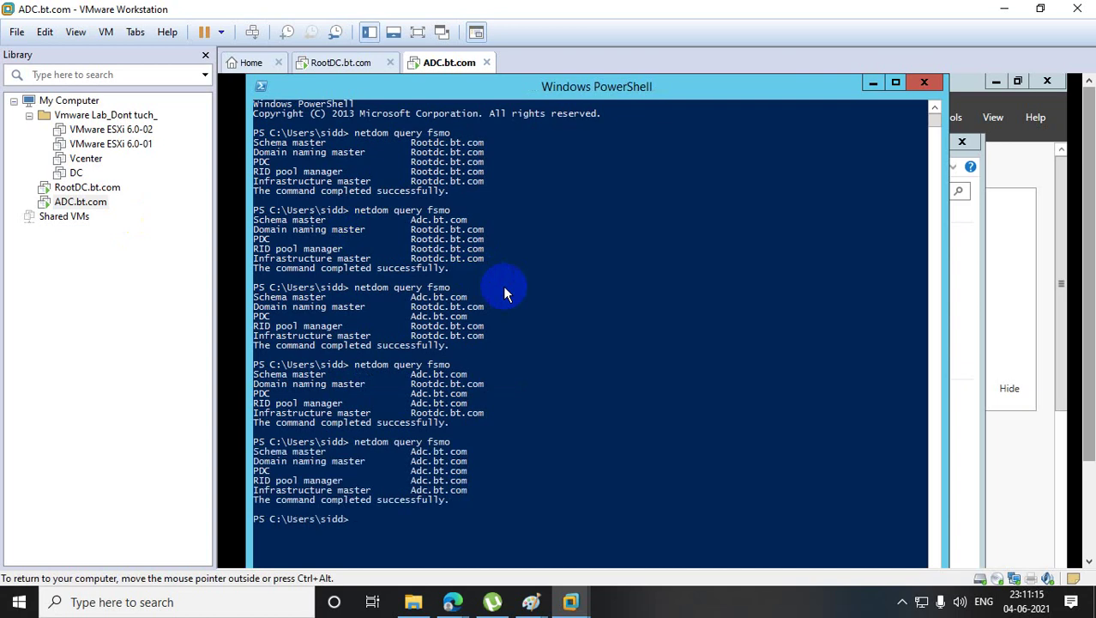
# - Power off the RootDC virtual machine from the Library, then switch back to ADC
pyautogui.click(101, 188)
pyautogui.rightClick(106, 193)
pyautogui.moveTo(174, 276)
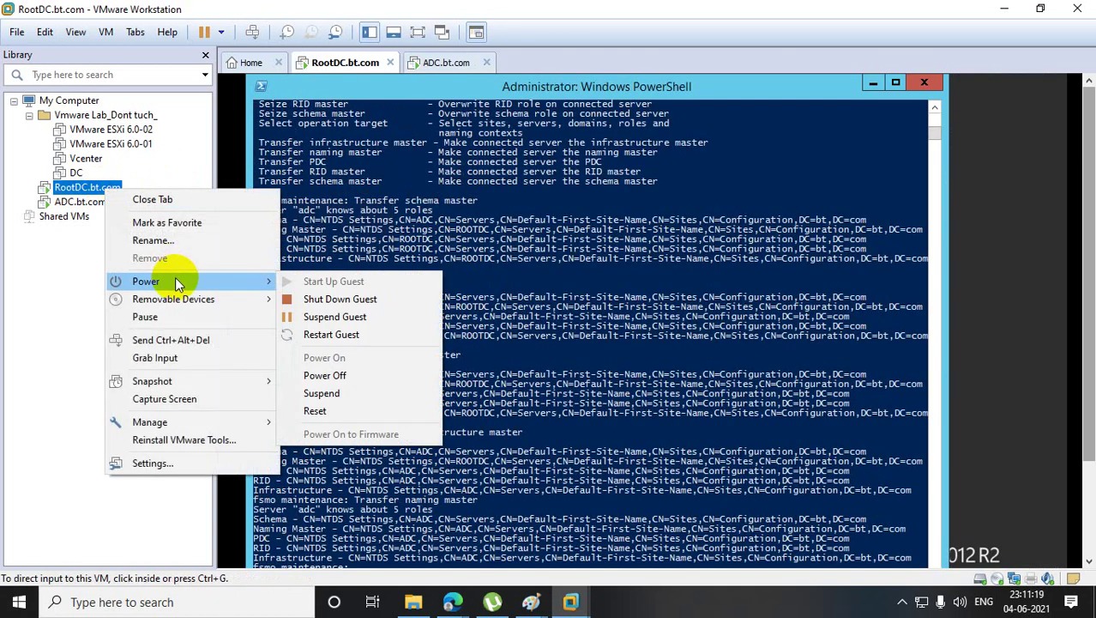
pyautogui.click(374, 376)
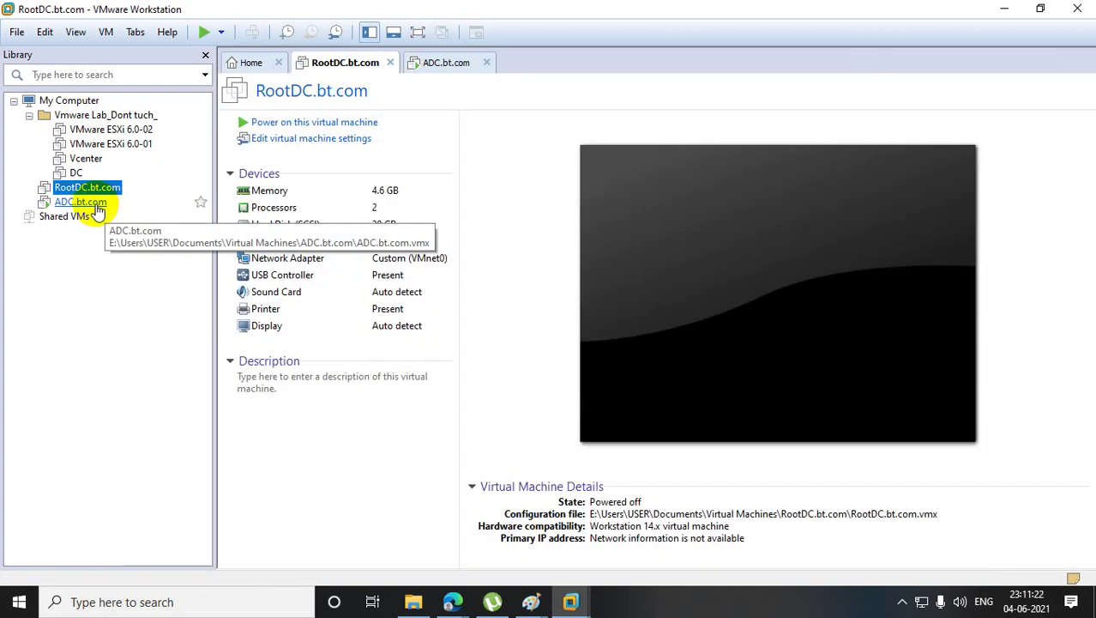
pyautogui.click(85, 203)
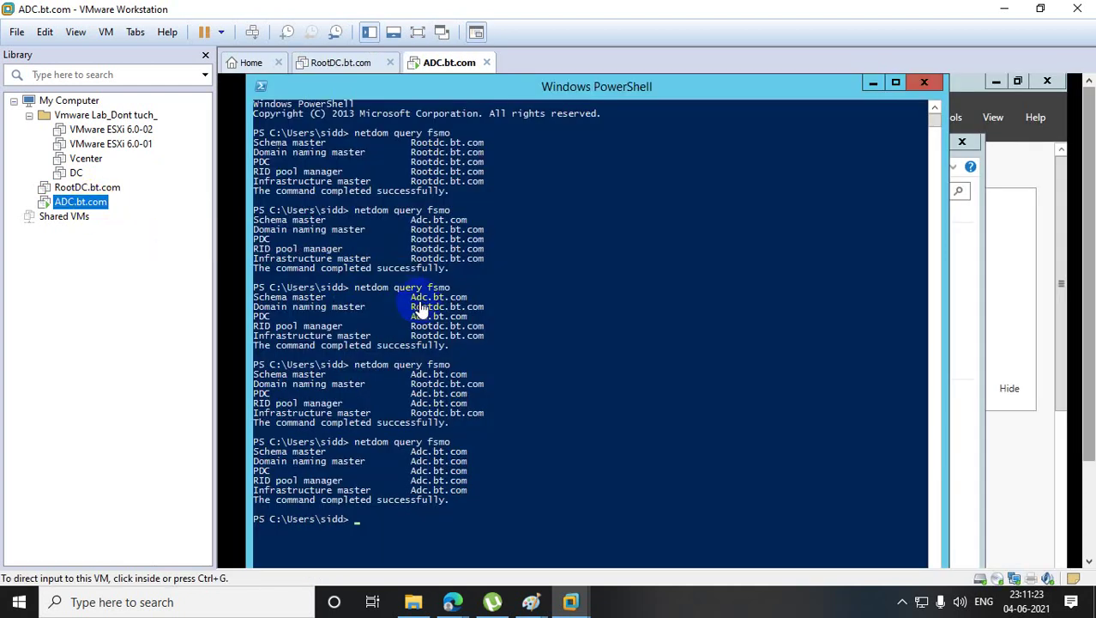
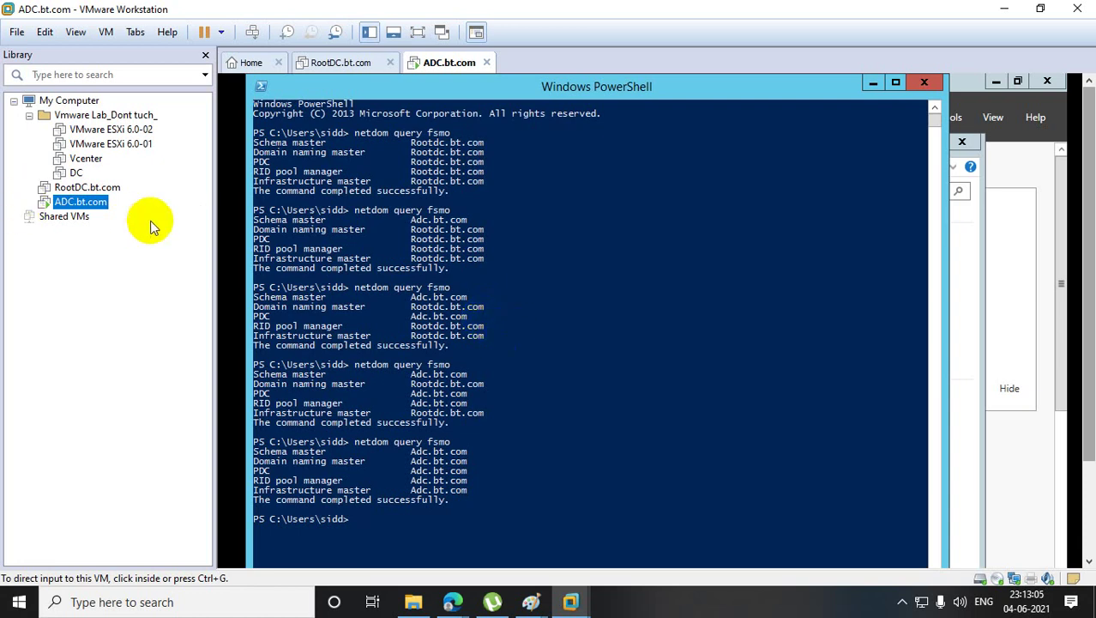
# - Select RootDC.bt.com in the Library and power it on so it boots
pyautogui.click(110, 190)
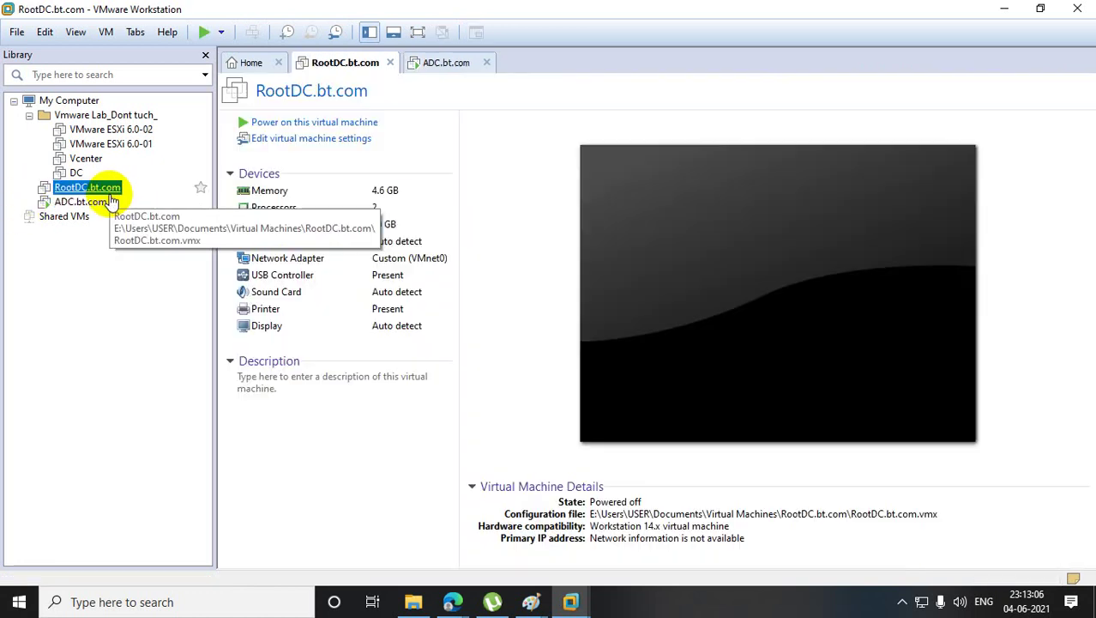
pyautogui.click(314, 122)
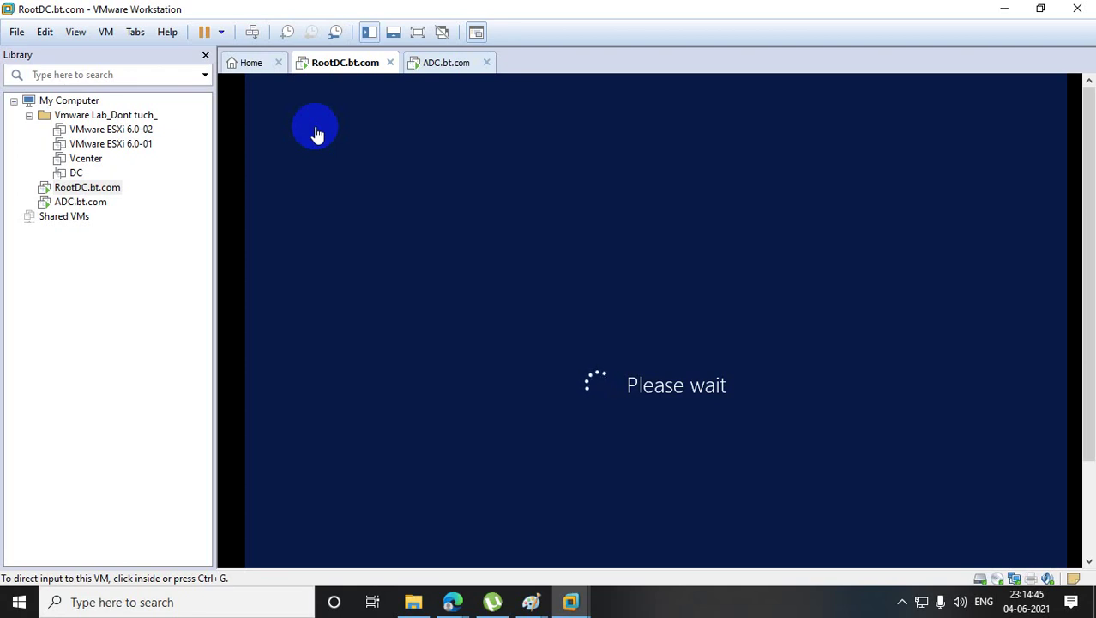
pyautogui.click(536, 601)
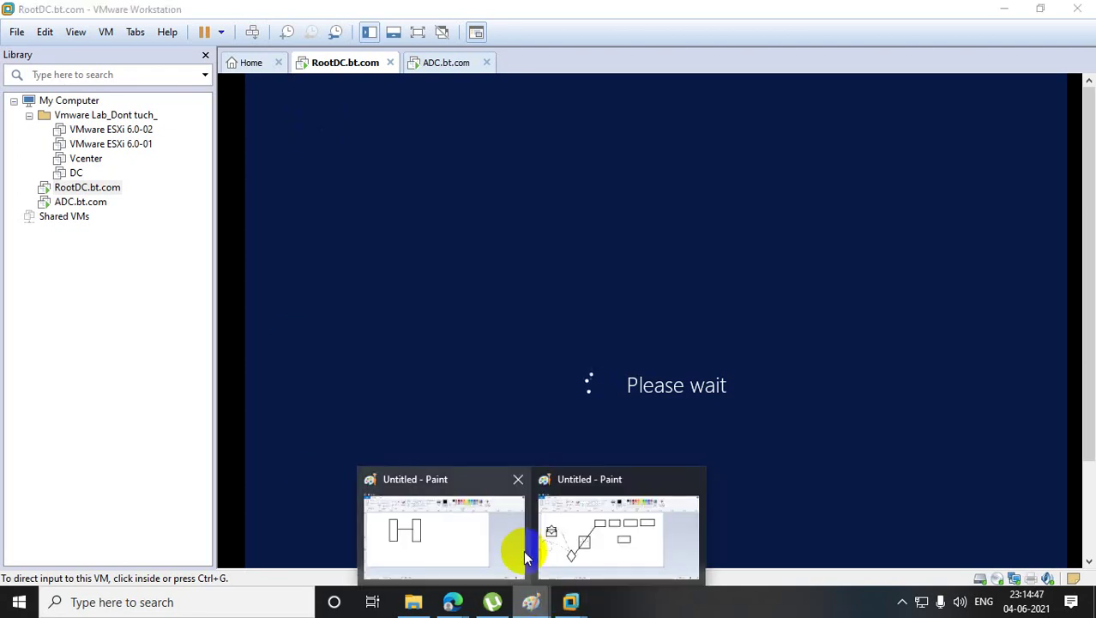
# - In the Paint H diagram, draw four-point stars and two crossing diagonal lines
pyautogui.click(443, 514)
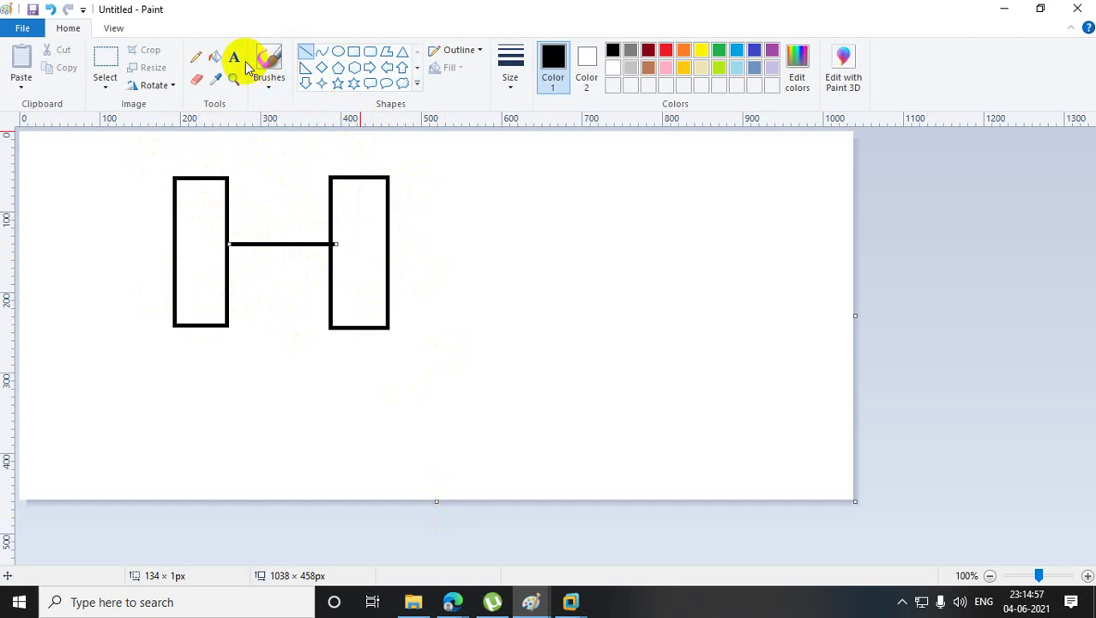
pyautogui.click(321, 83)
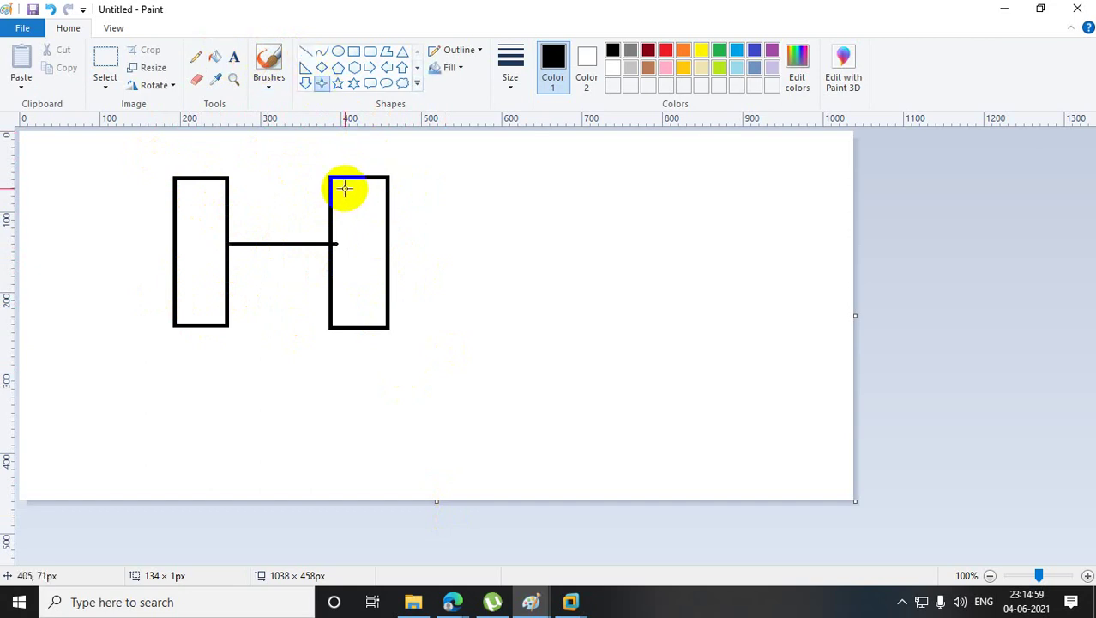
pyautogui.moveTo(345, 189)
pyautogui.mouseDown()
pyautogui.moveTo(374, 221)
pyautogui.moveTo(367, 252)
pyautogui.moveTo(381, 270)
pyautogui.moveTo(381, 317)
pyautogui.mouseUp()
pyautogui.moveTo(345, 276); pyautogui.dragTo(362, 287)
pyautogui.click(438, 313)
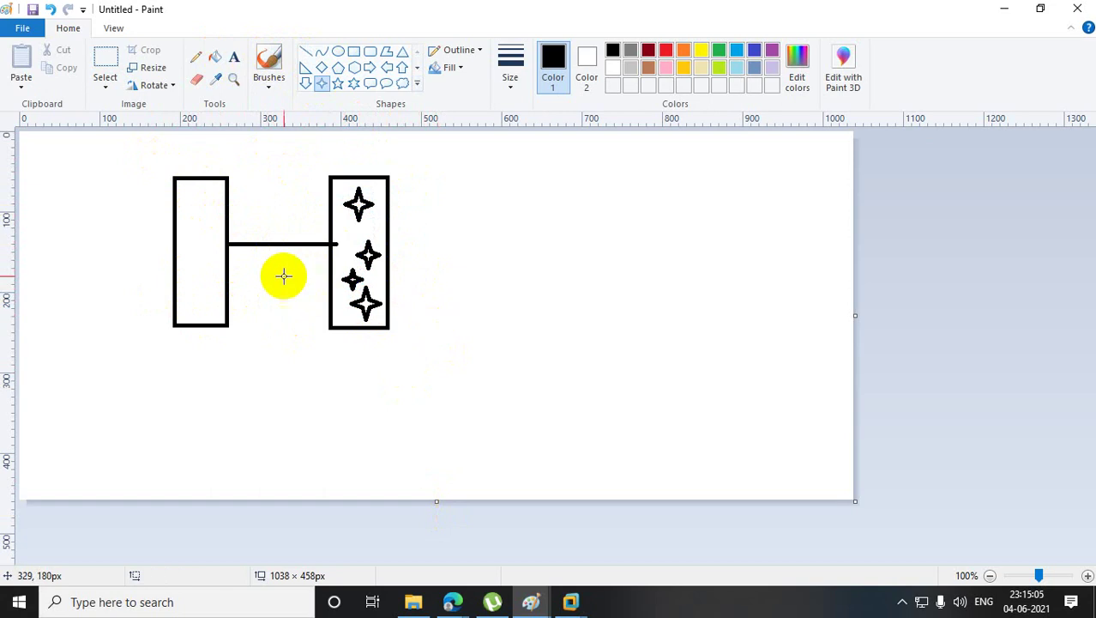
pyautogui.click(305, 52)
pyautogui.moveTo(324, 169); pyautogui.dragTo(538, 458)
pyautogui.moveTo(444, 178); pyautogui.dragTo(296, 334)
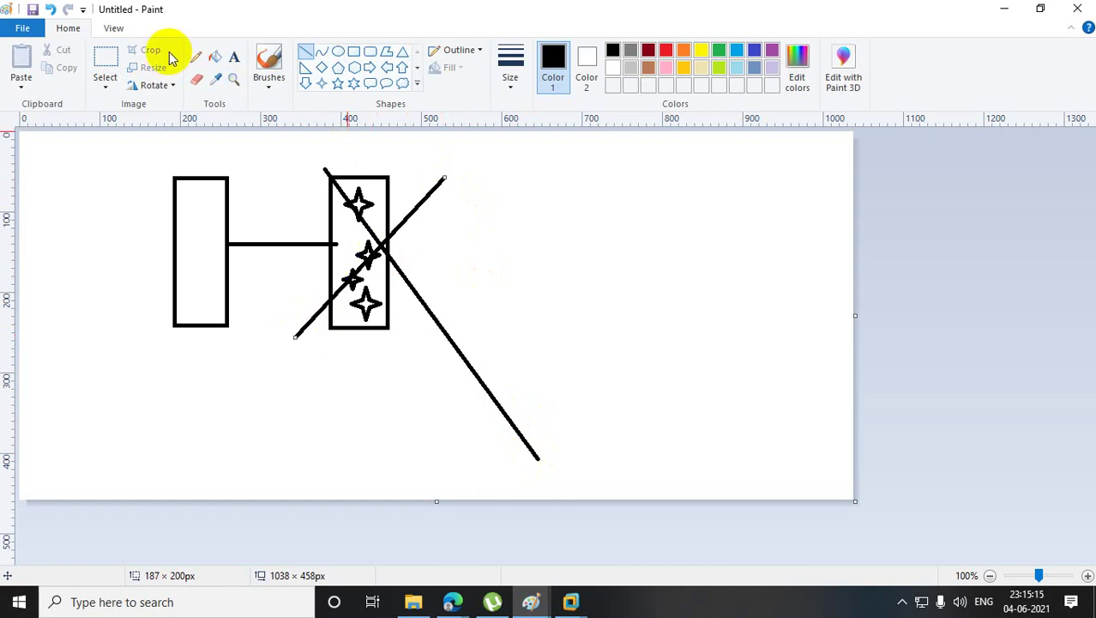
# - Move the selected stars into the left rectangle and draw a large rectangle around the right-hand shapes
pyautogui.click(105, 64)
pyautogui.moveTo(324, 170)
pyautogui.mouseDown()
pyautogui.moveTo(360, 200)
pyautogui.moveTo(387, 328)
pyautogui.moveTo(362, 246)
pyautogui.moveTo(176, 245)
pyautogui.moveTo(197, 248)
pyautogui.mouseUp()
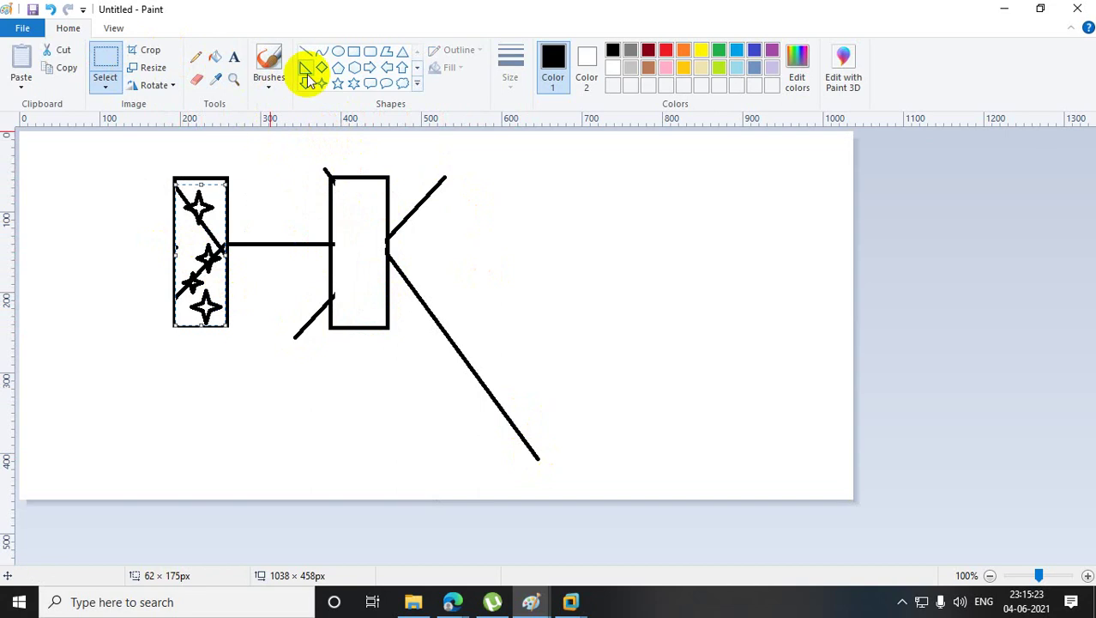
pyautogui.click(353, 51)
pyautogui.moveTo(305, 144)
pyautogui.mouseDown()
pyautogui.moveTo(492, 296)
pyautogui.moveTo(507, 440)
pyautogui.moveTo(541, 476)
pyautogui.mouseUp()
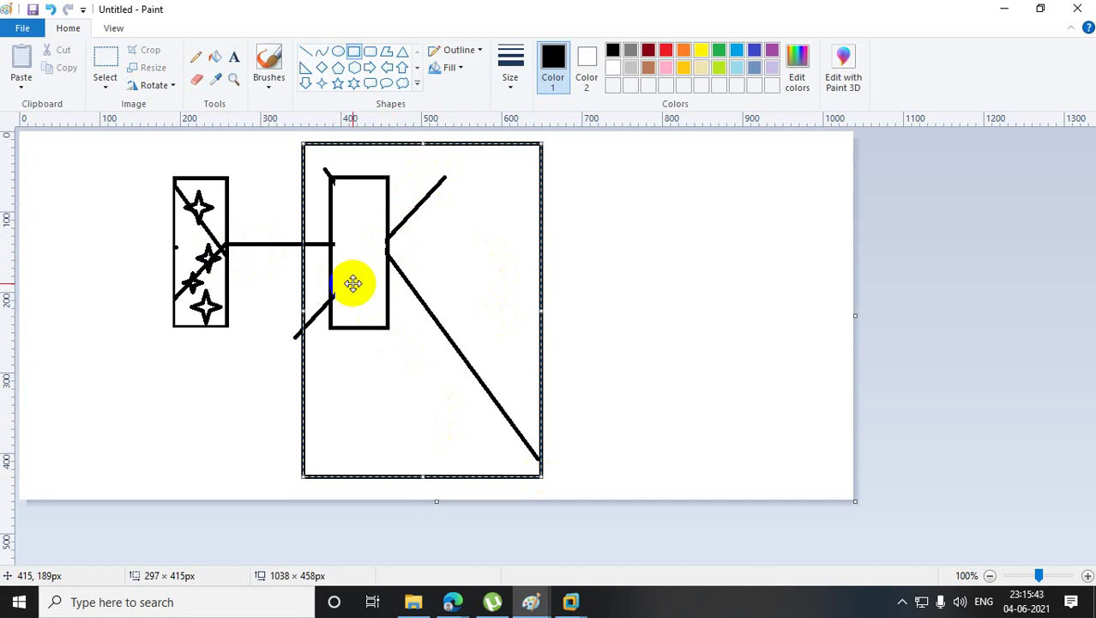
pyautogui.click(1004, 11)
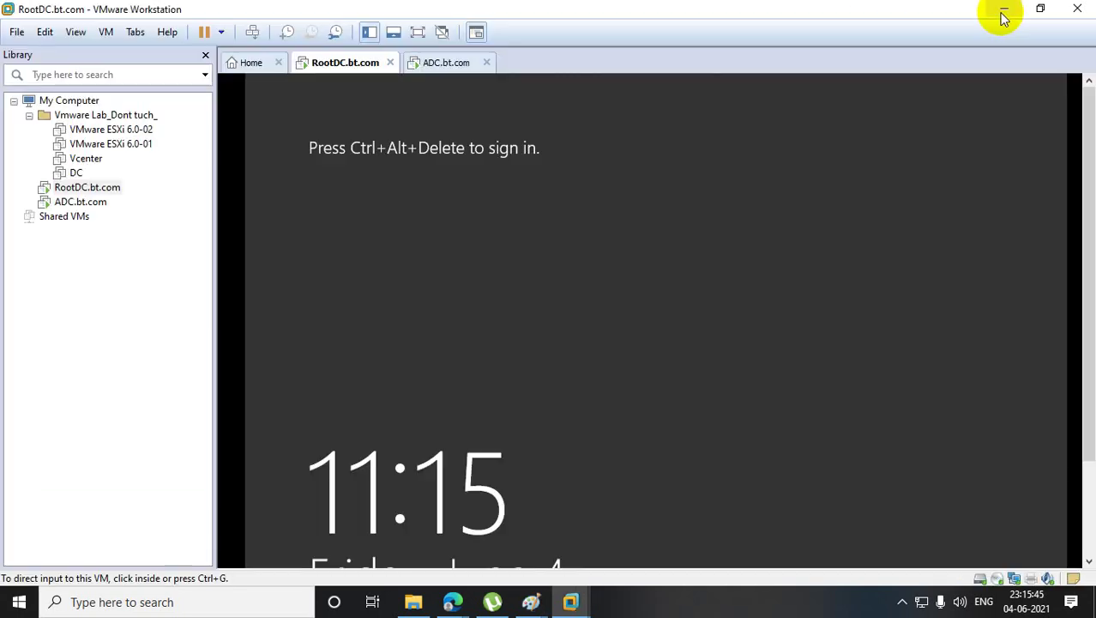
# - Use ADC.bt.com's Library context menu Power > Power Off, then return to RootDC.bt.com
pyautogui.click(90, 203)
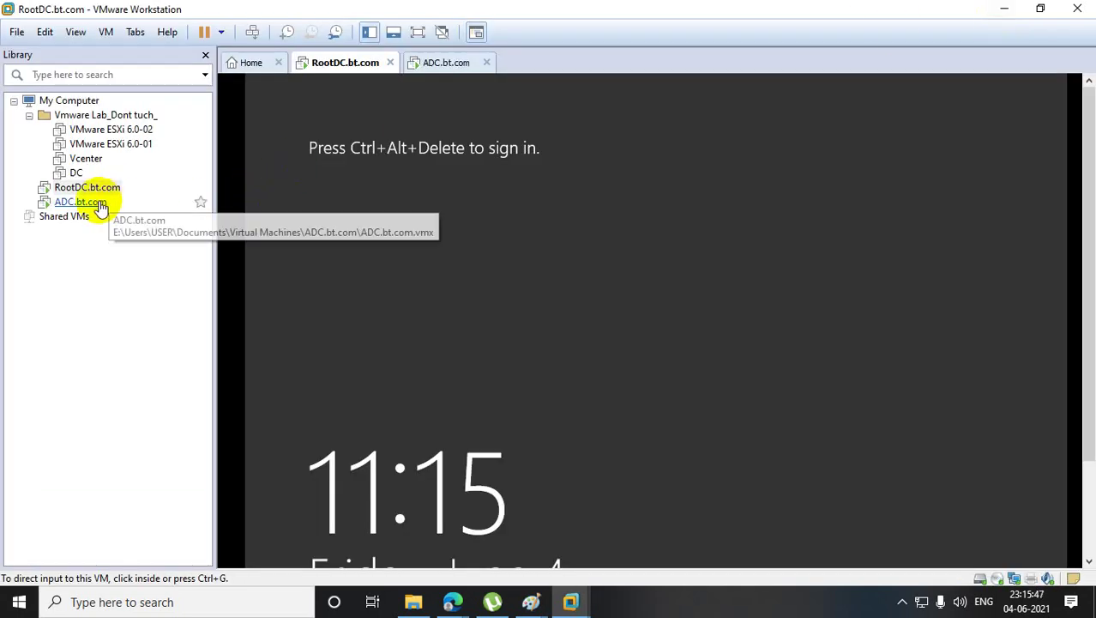
pyautogui.click(384, 289)
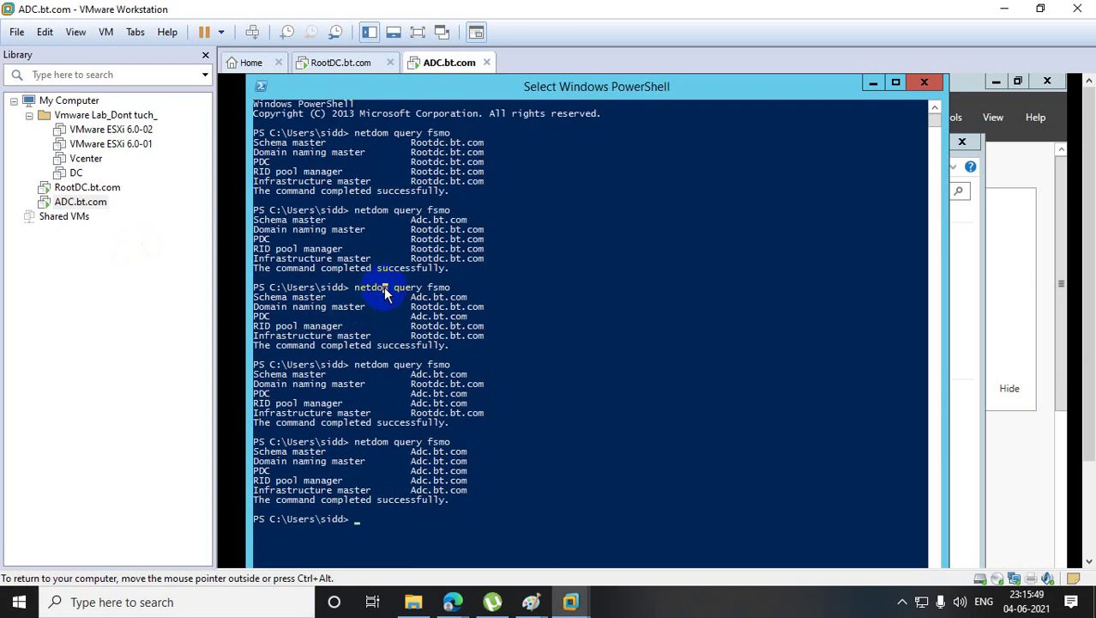
pyautogui.click(88, 211)
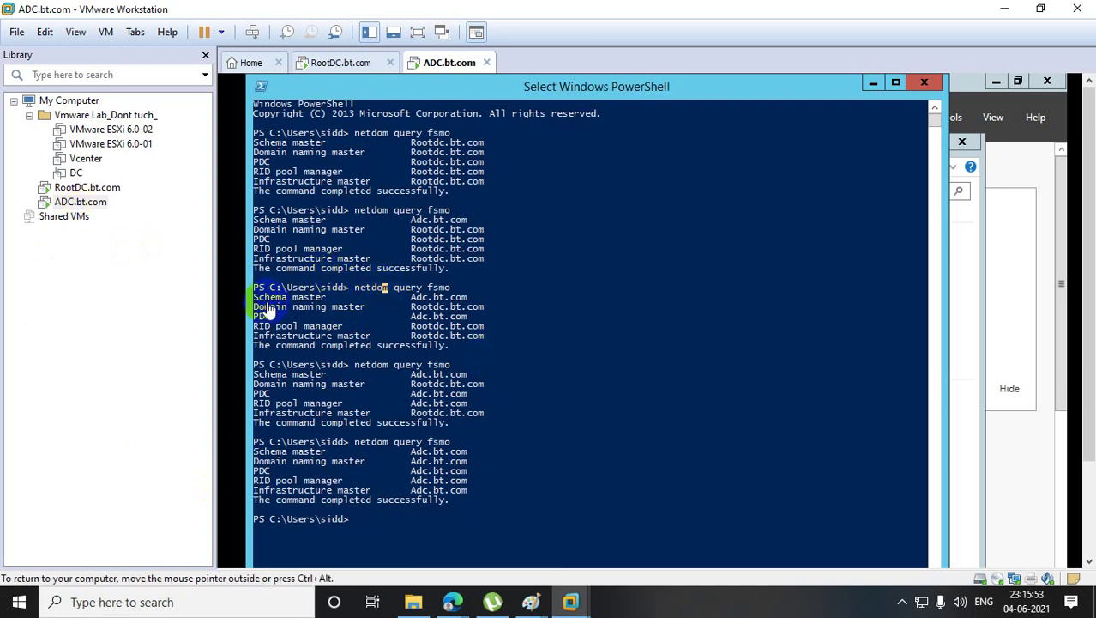
pyautogui.rightClick(97, 203)
pyautogui.moveTo(196, 293)
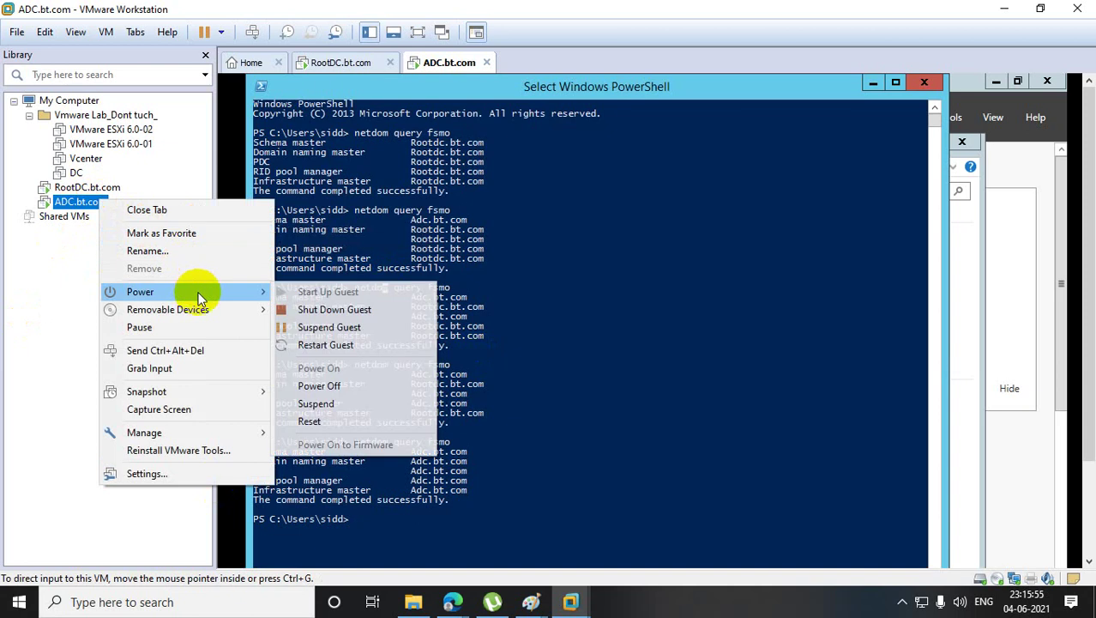
pyautogui.click(374, 388)
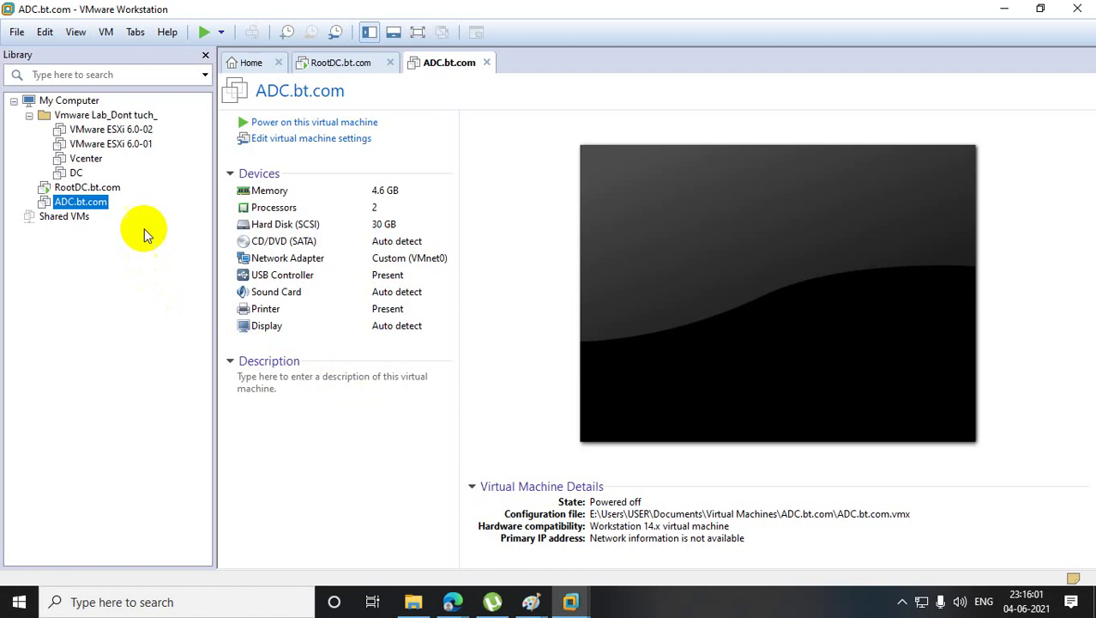
pyautogui.click(94, 187)
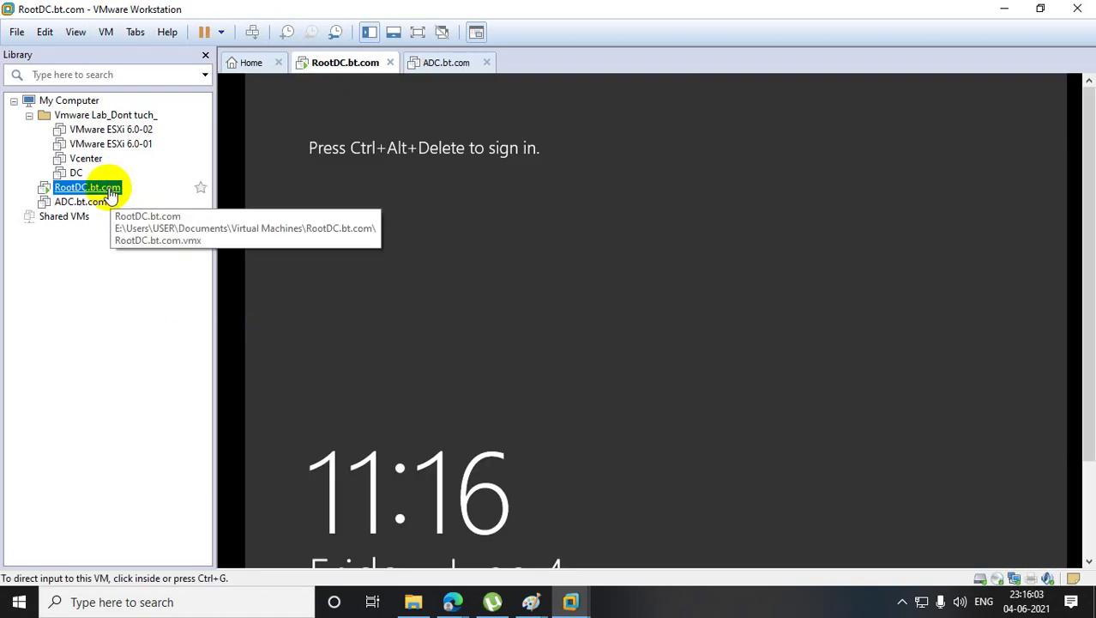
# - Send Ctrl+Alt+Del to RootDC and sign in as another domain user with their password
pyautogui.rightClick(110, 189)
pyautogui.click(247, 338)
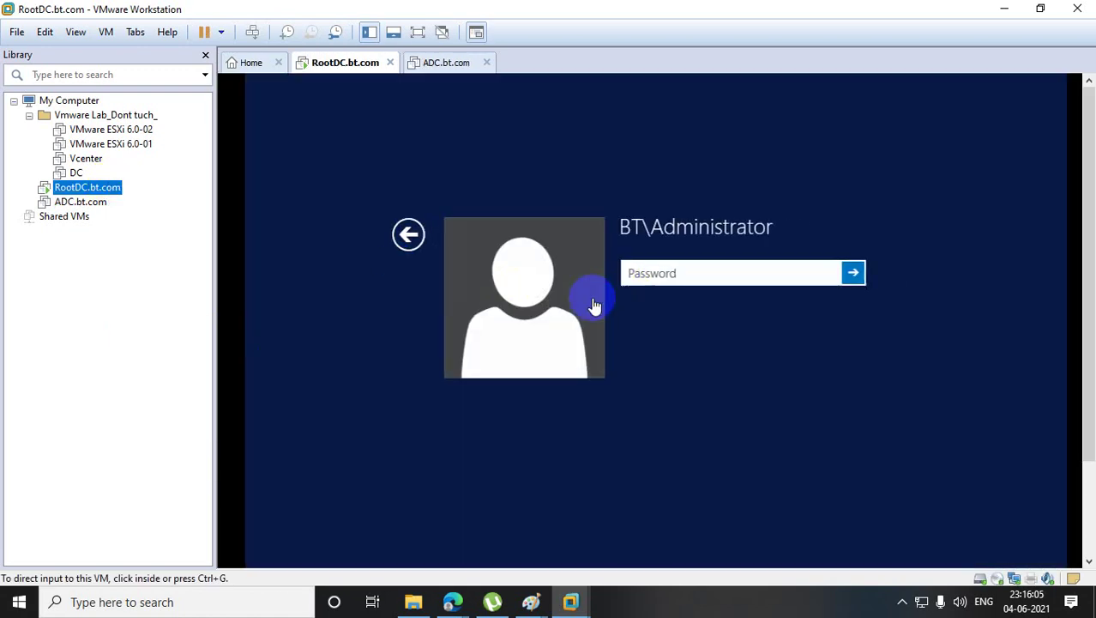
pyautogui.click(386, 238)
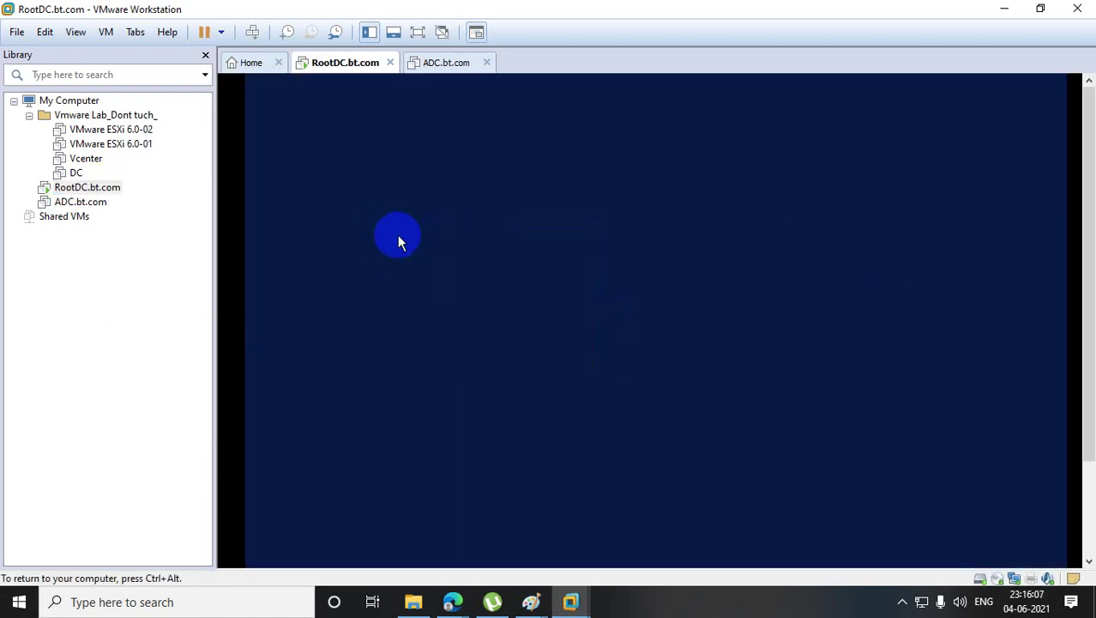
pyautogui.click(790, 304)
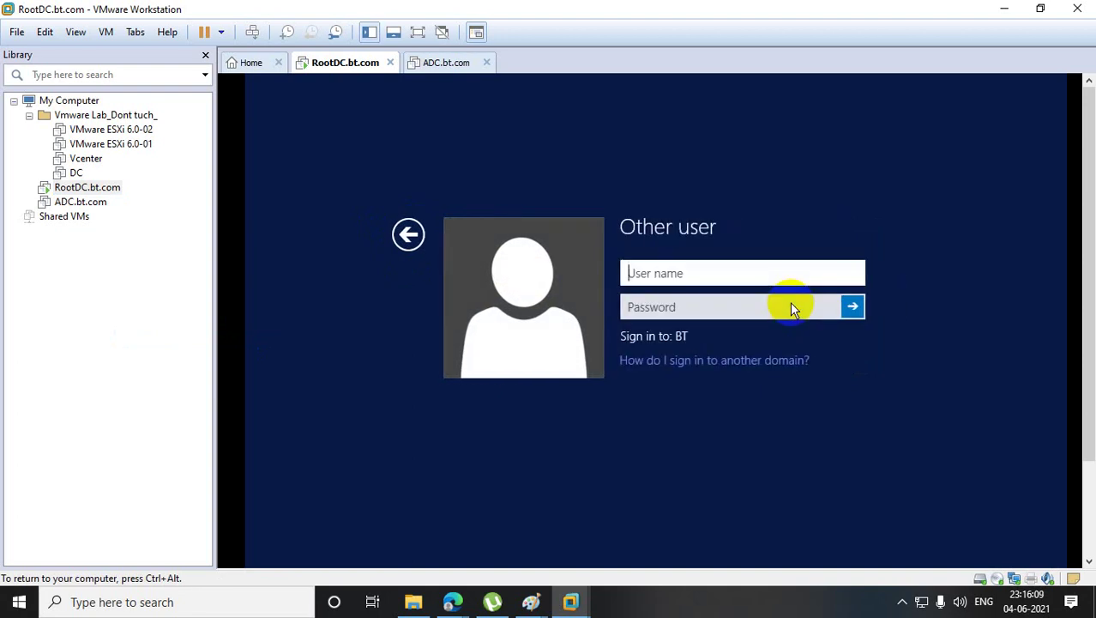
pyautogui.write('sidd')
pyautogui.press('Tab')
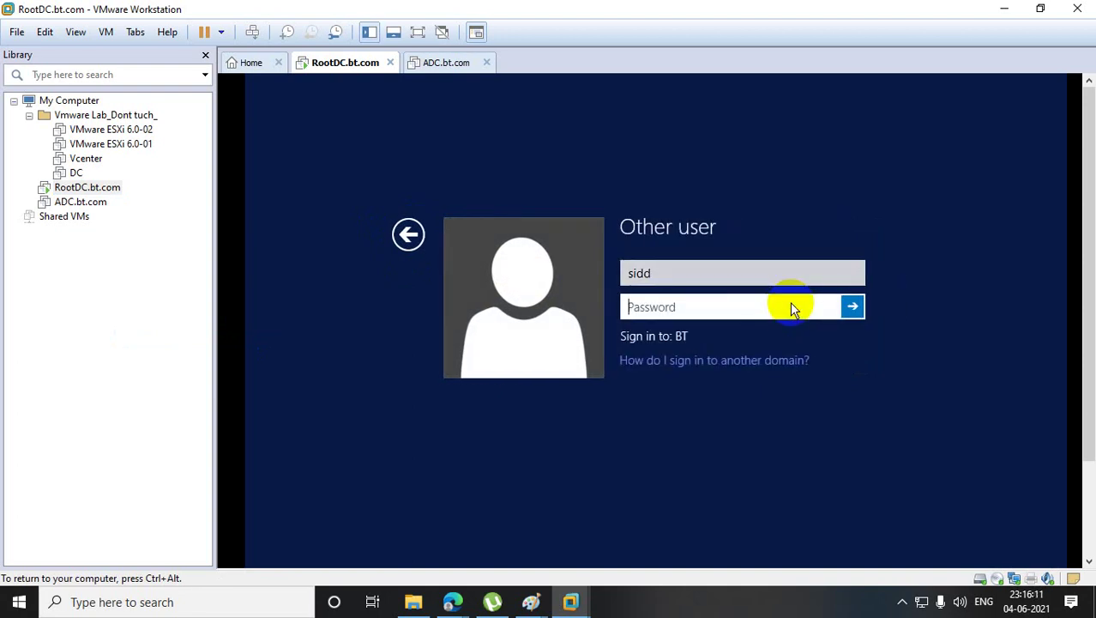
pyautogui.write('***********')
pyautogui.press('Return')
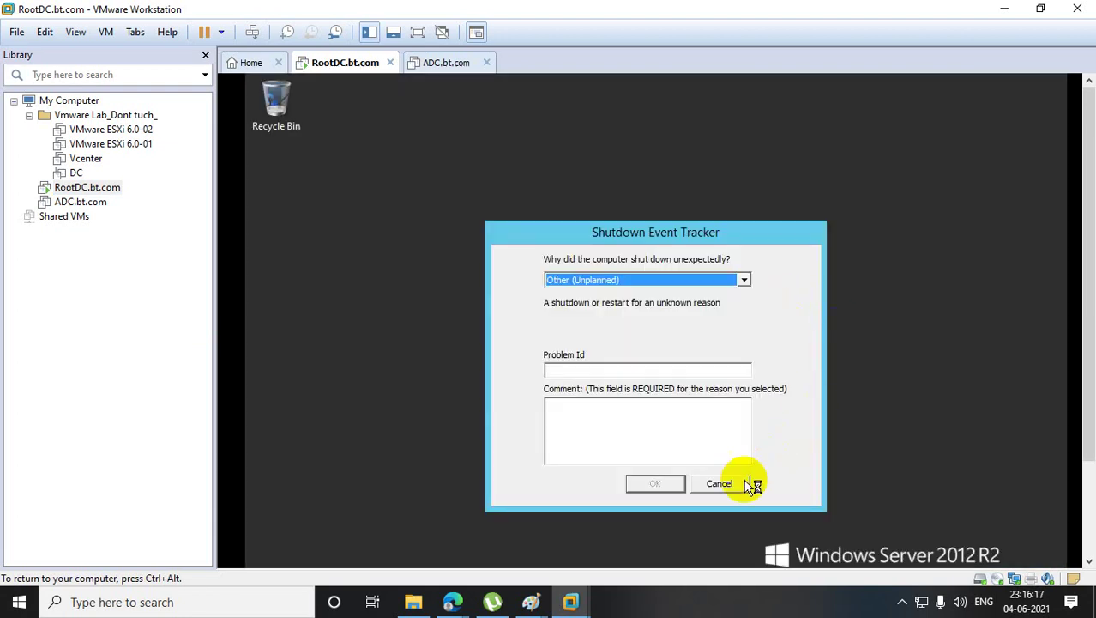
# - Dismiss the Shutdown Event Tracker, Server Manager and the VMware Tools log-off prompt
pyautogui.click(739, 483)
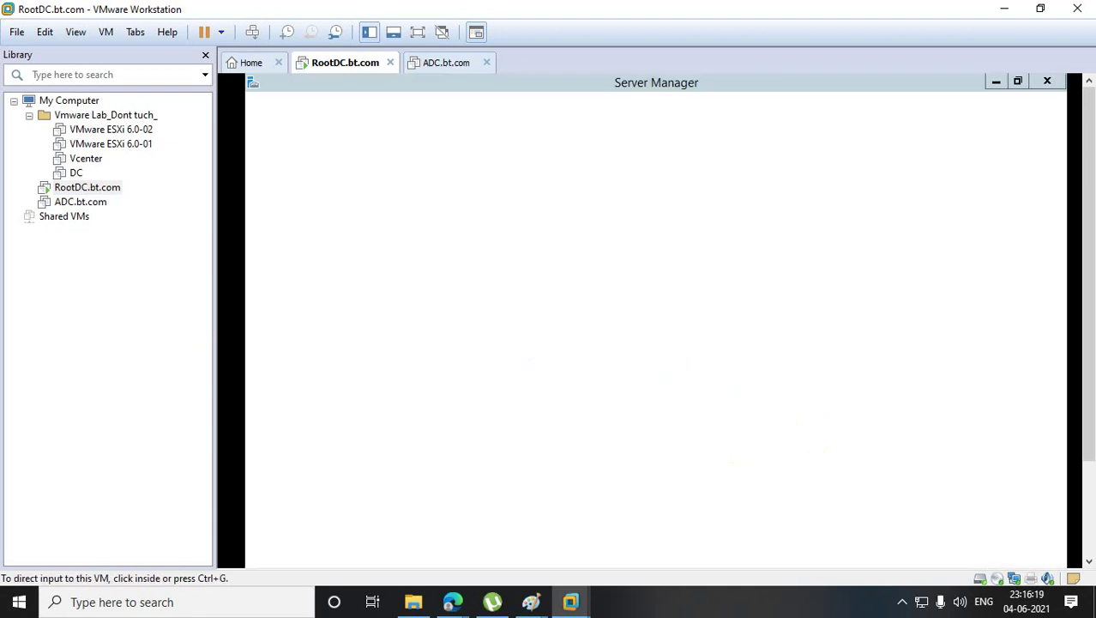
pyautogui.click(1048, 82)
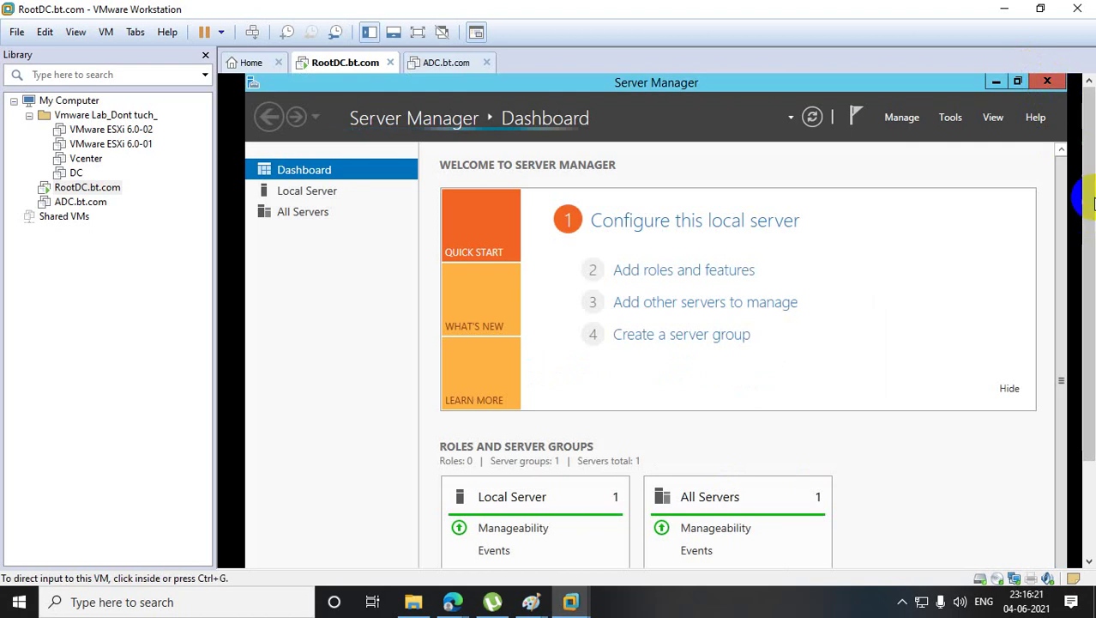
pyautogui.moveTo(1089, 176); pyautogui.dragTo(1088, 326)
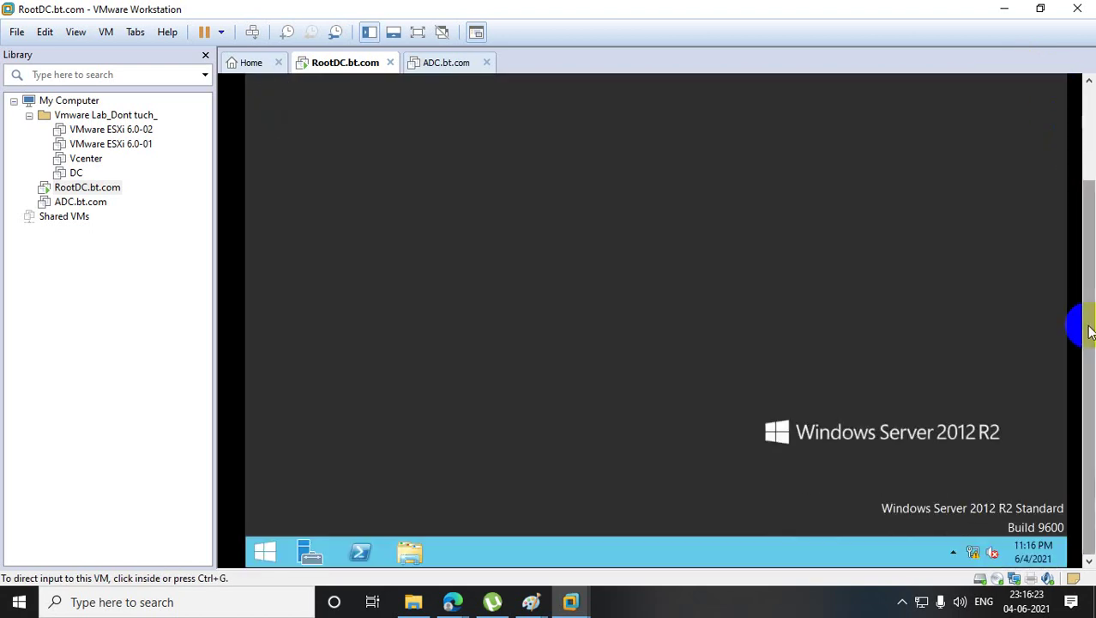
pyautogui.click(360, 554)
pyautogui.rightClick(362, 559)
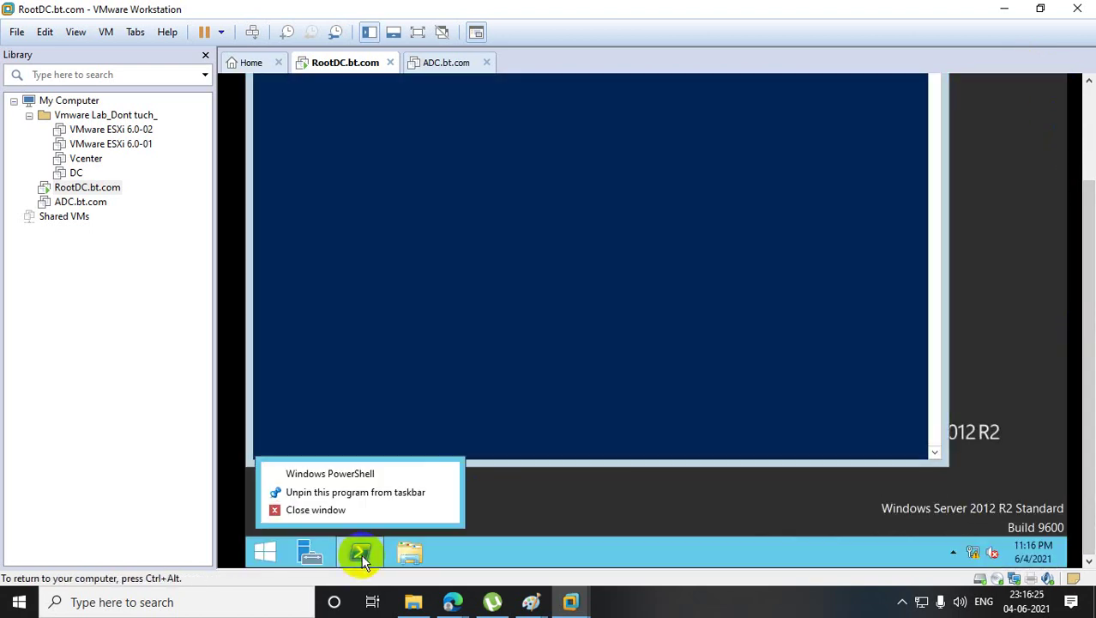
pyautogui.click(381, 397)
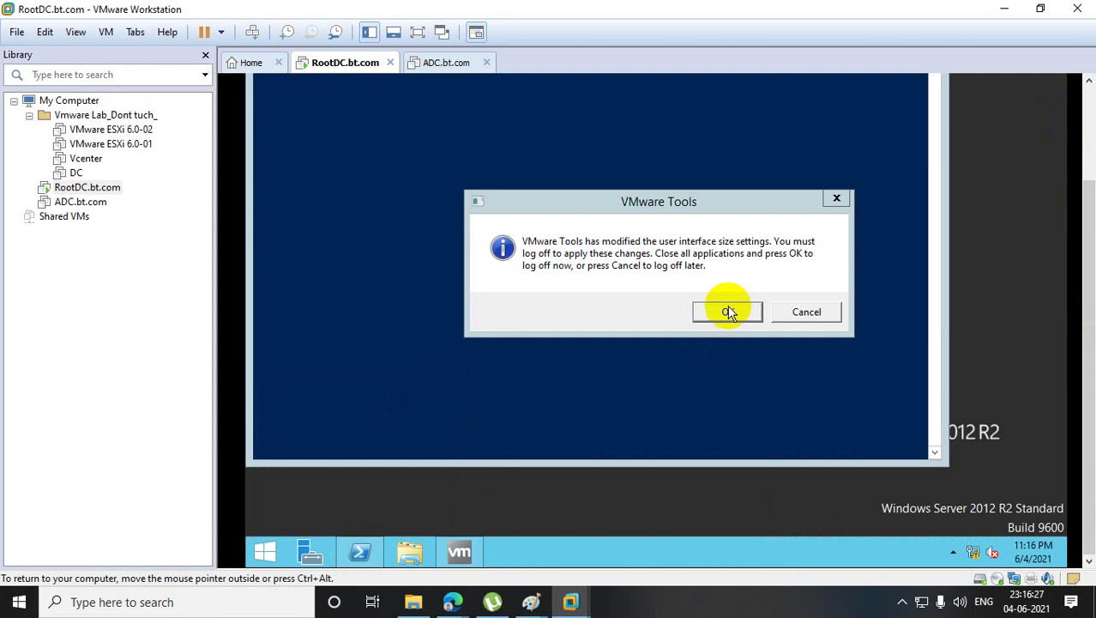
pyautogui.click(805, 313)
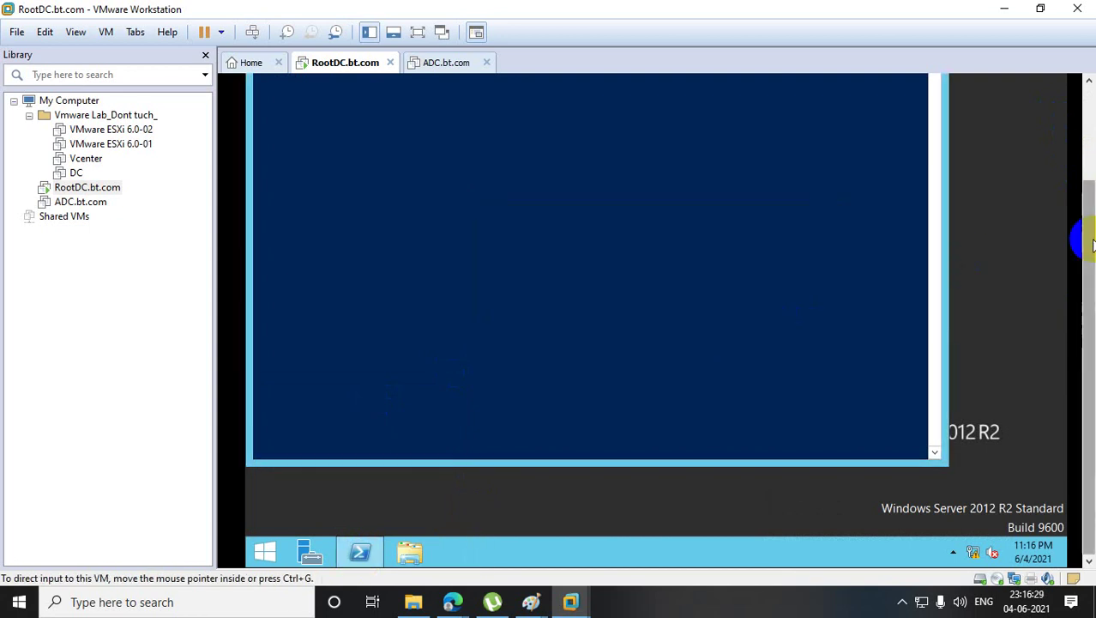
# - Close the plain PowerShell window, launch PowerShell as Administrator, and type ntdsutil
pyautogui.moveTo(1089, 238); pyautogui.dragTo(1011, 122)
pyautogui.click(925, 79)
pyautogui.moveTo(1088, 212); pyautogui.dragTo(1086, 305)
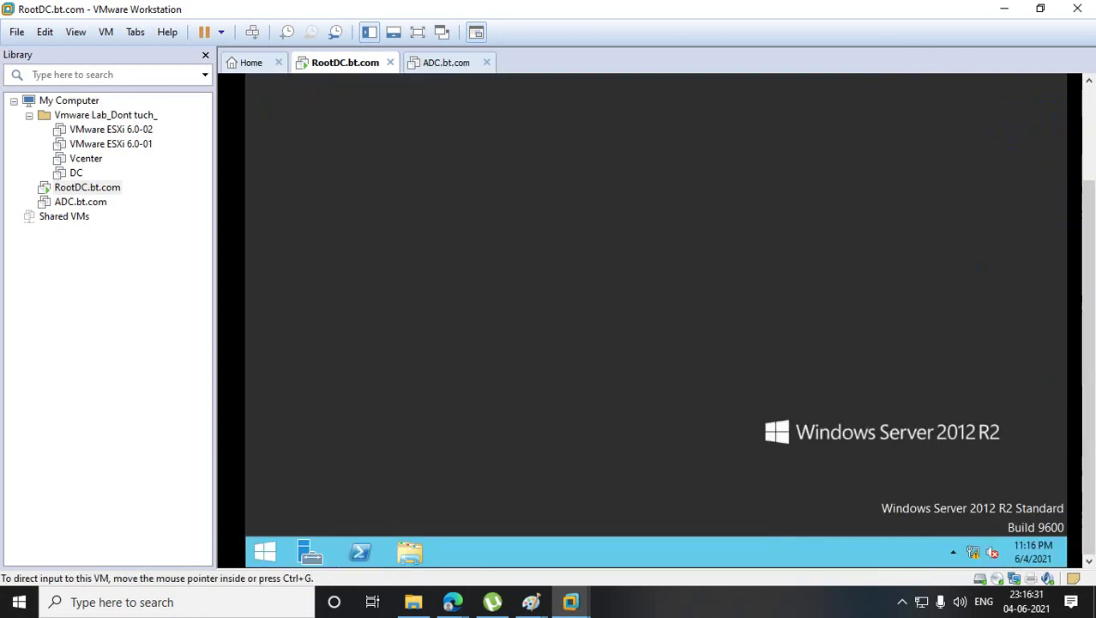
pyautogui.rightClick(367, 555)
pyautogui.click(384, 434)
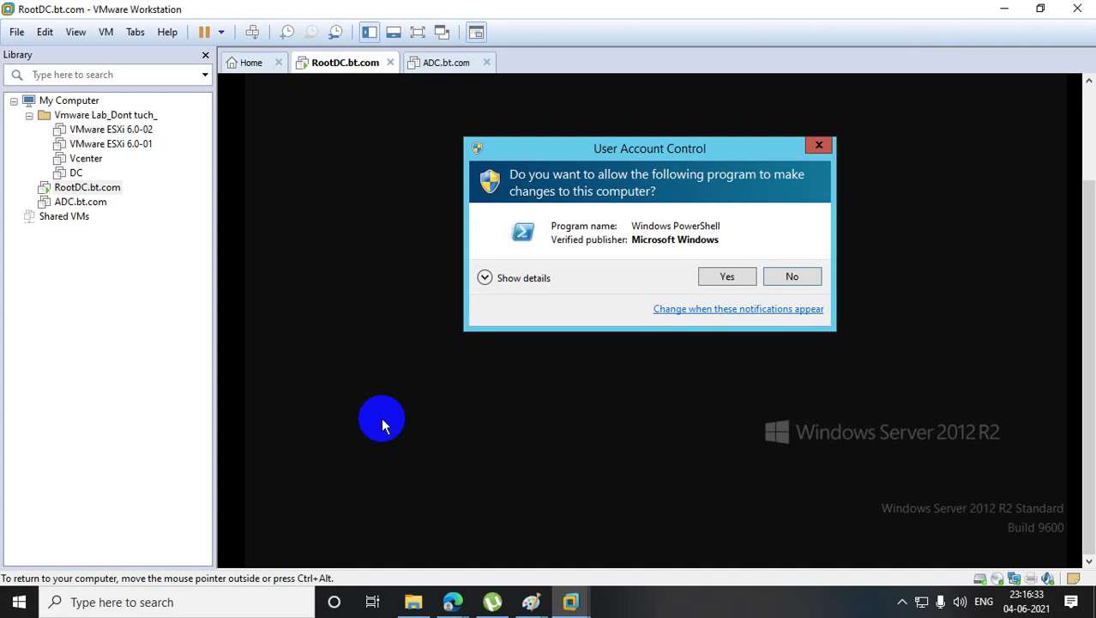
pyautogui.click(729, 276)
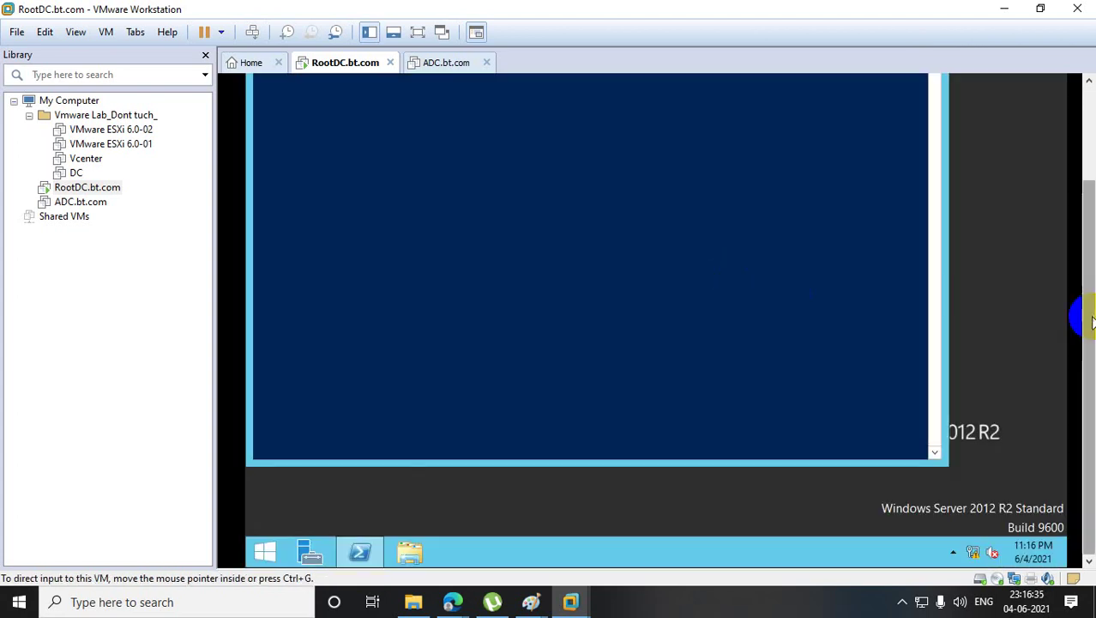
pyautogui.moveTo(1086, 317); pyautogui.dragTo(1086, 110)
pyautogui.write('n')
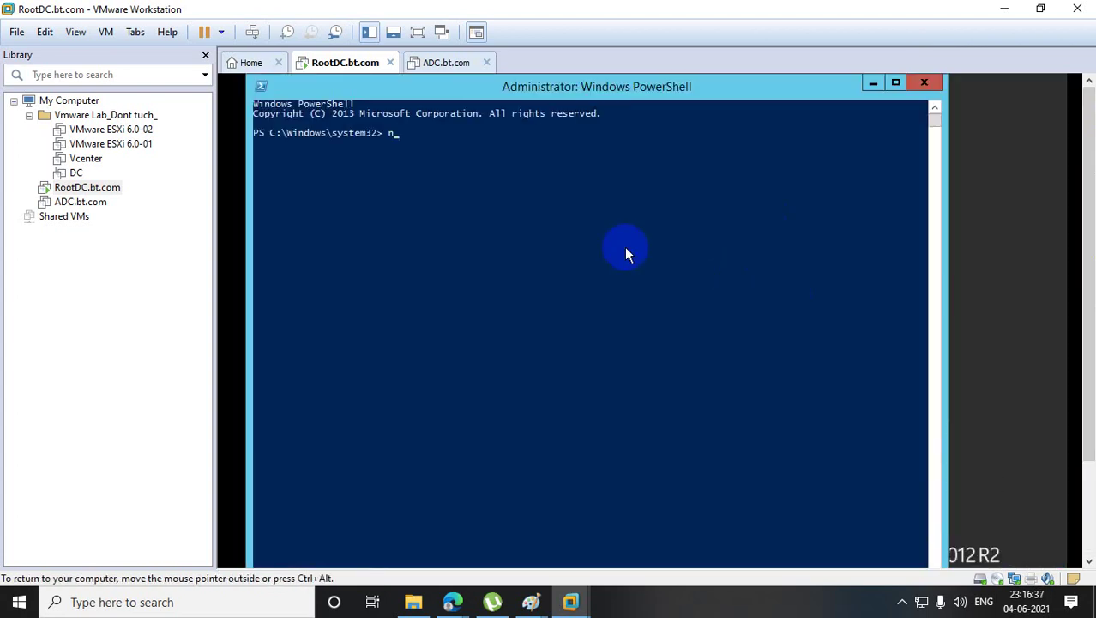
pyautogui.write('tdsutil')
# - Start ntdsutil, enter the roles (fsmo maintenance) context and list its commands
pyautogui.press('Return')
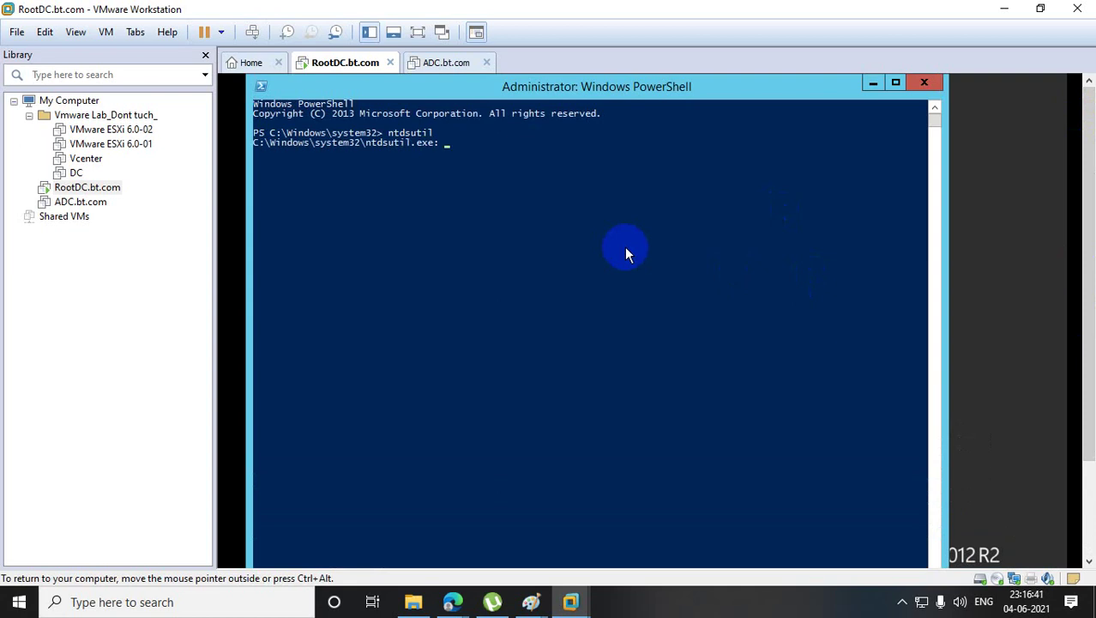
pyautogui.write('help')
pyautogui.press('Return')
pyautogui.write('r')
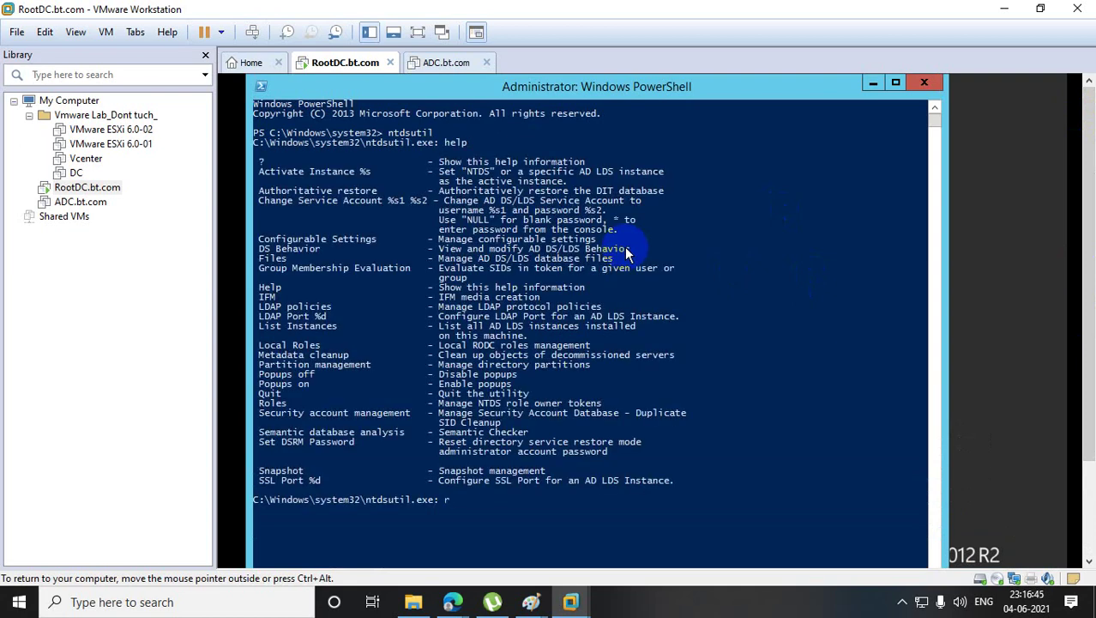
pyautogui.write('oles')
pyautogui.press('Return')
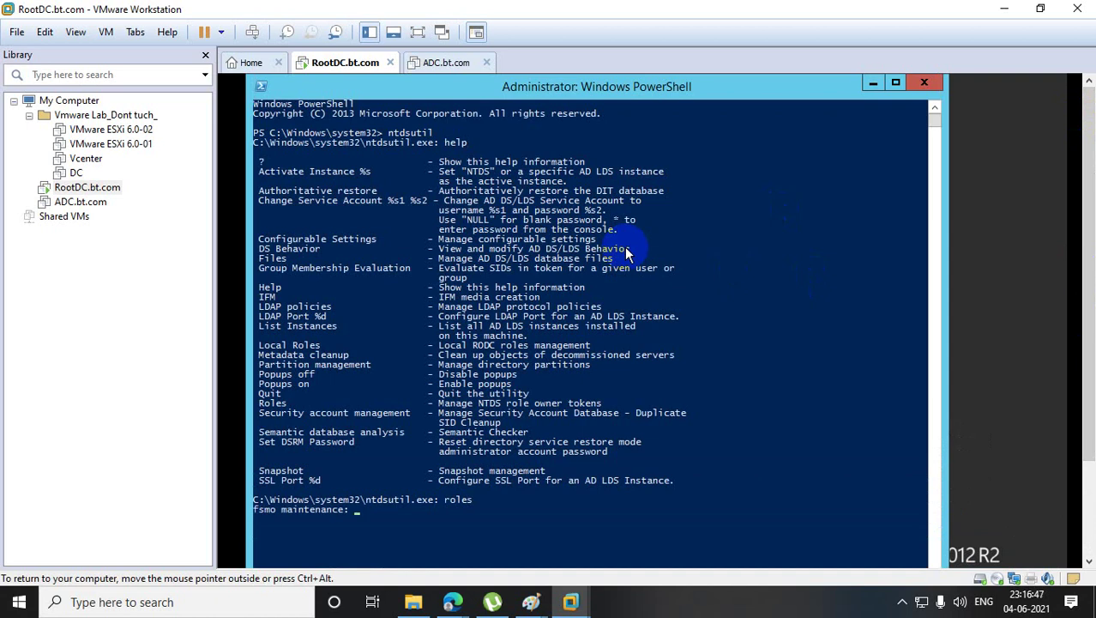
pyautogui.write('help')
pyautogui.press('Return')
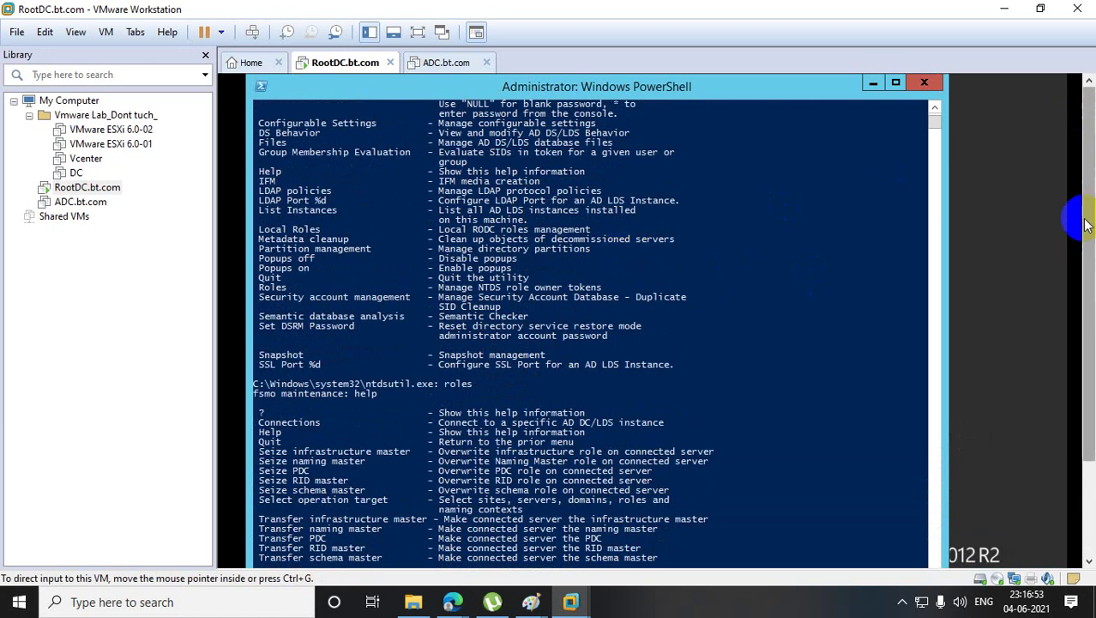
pyautogui.scroll(-3, 1079, 216)
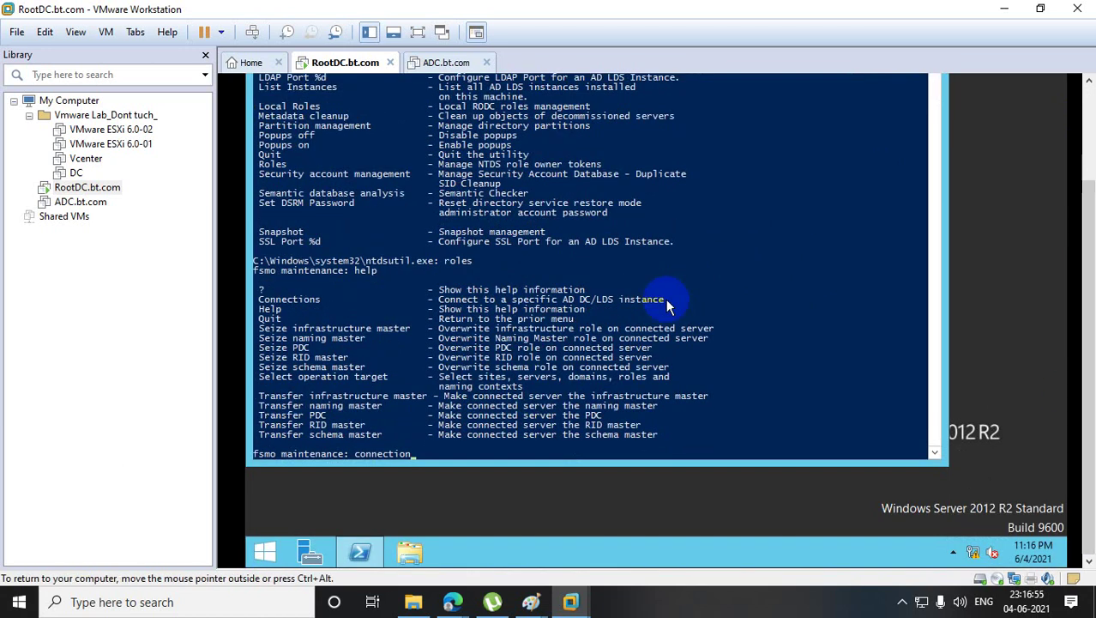
# - In server connections, run 'Connect to server rootdc'
pyautogui.write('s')
pyautogui.press('Return')
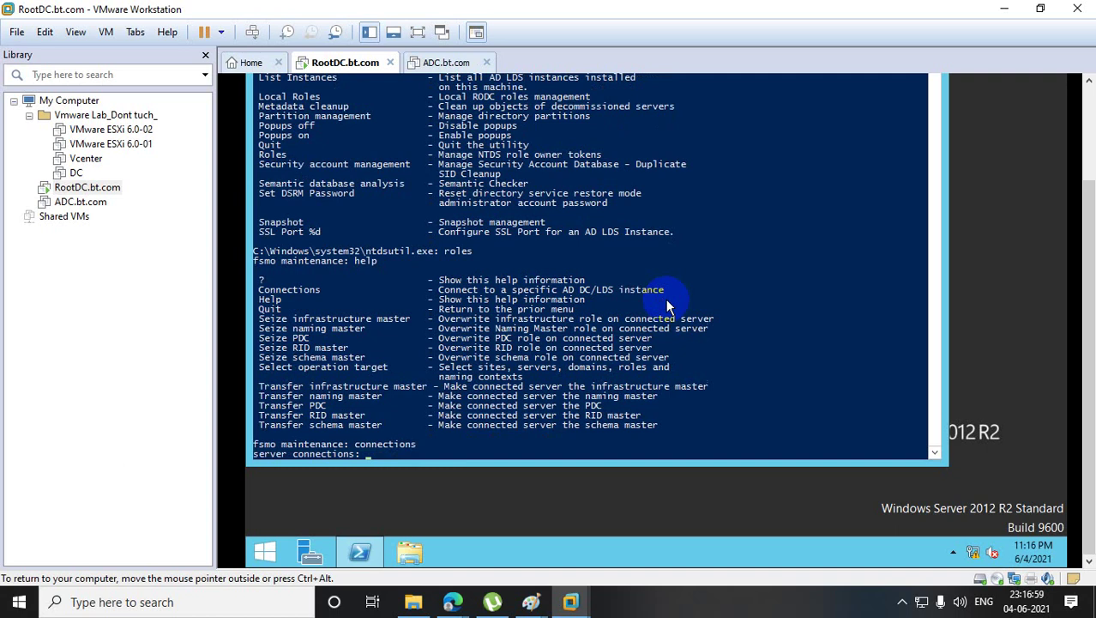
pyautogui.write('help')
pyautogui.press('Return')
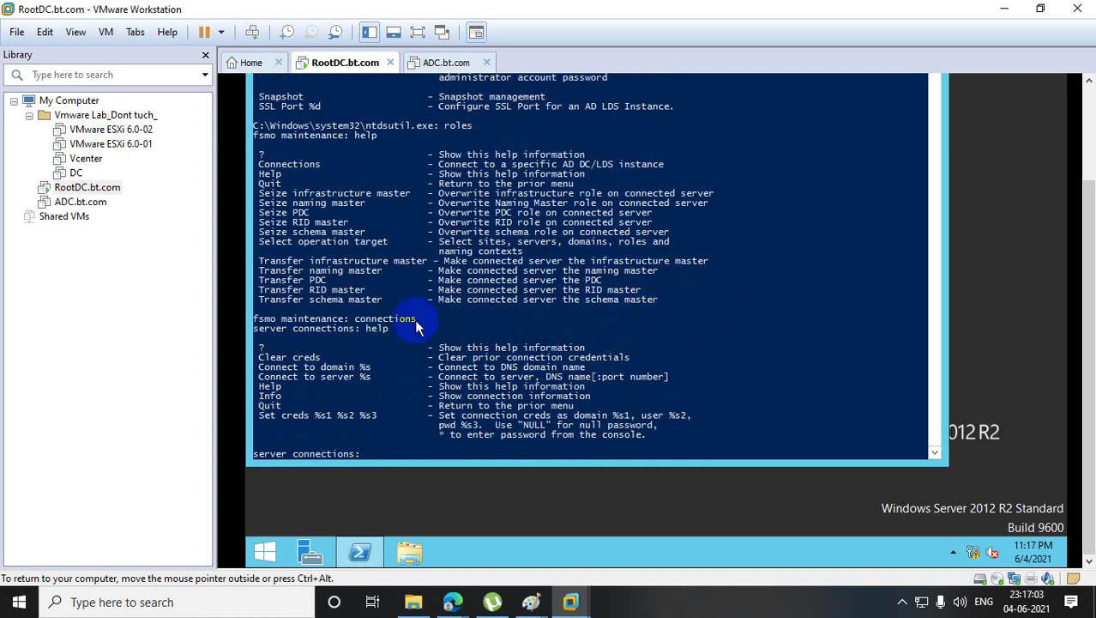
pyautogui.moveTo(259, 375); pyautogui.dragTo(350, 376)
pyautogui.rightClick(351, 377)
pyautogui.rightClick(371, 393)
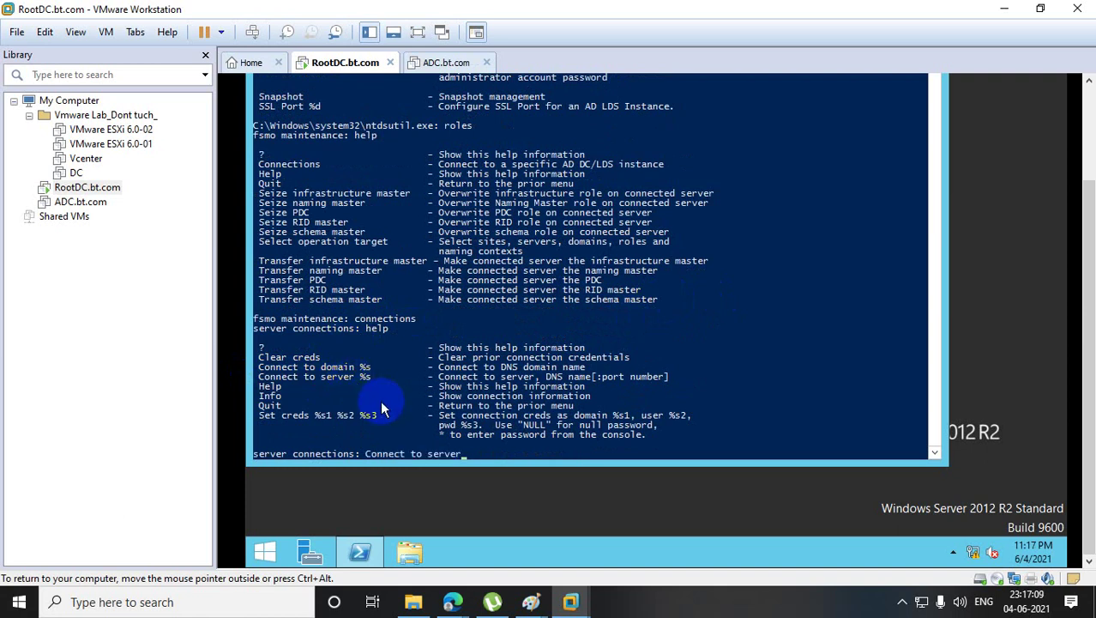
pyautogui.write('rootdc')
pyautogui.press('Return')
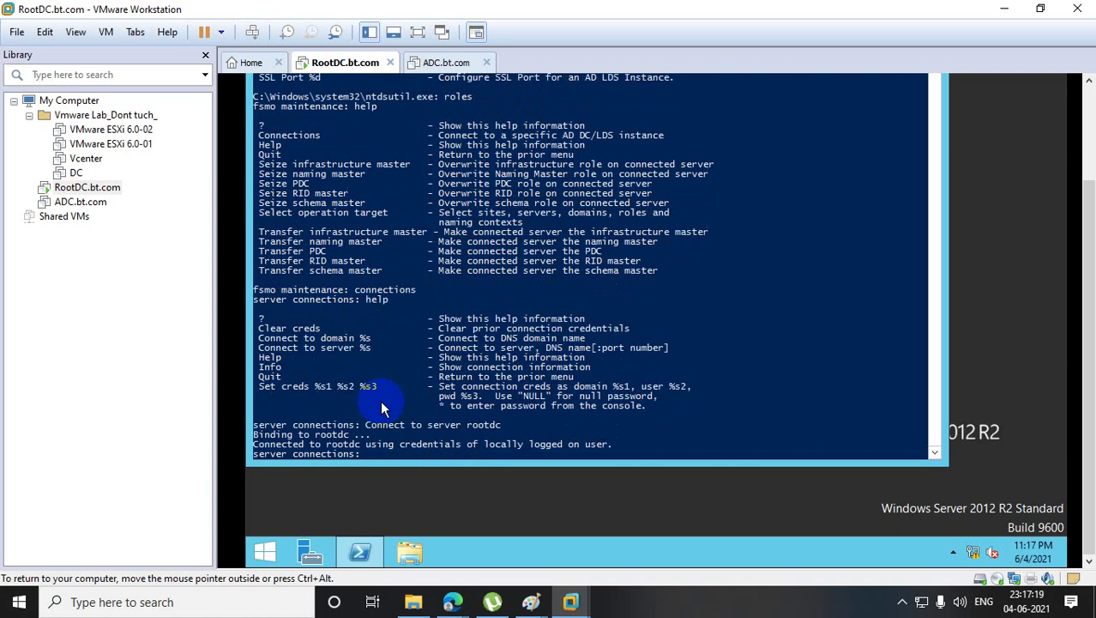
# - Quit back to fsmo maintenance and list its seize/transfer commands again
pyautogui.write('quit')
pyautogui.press('Return')
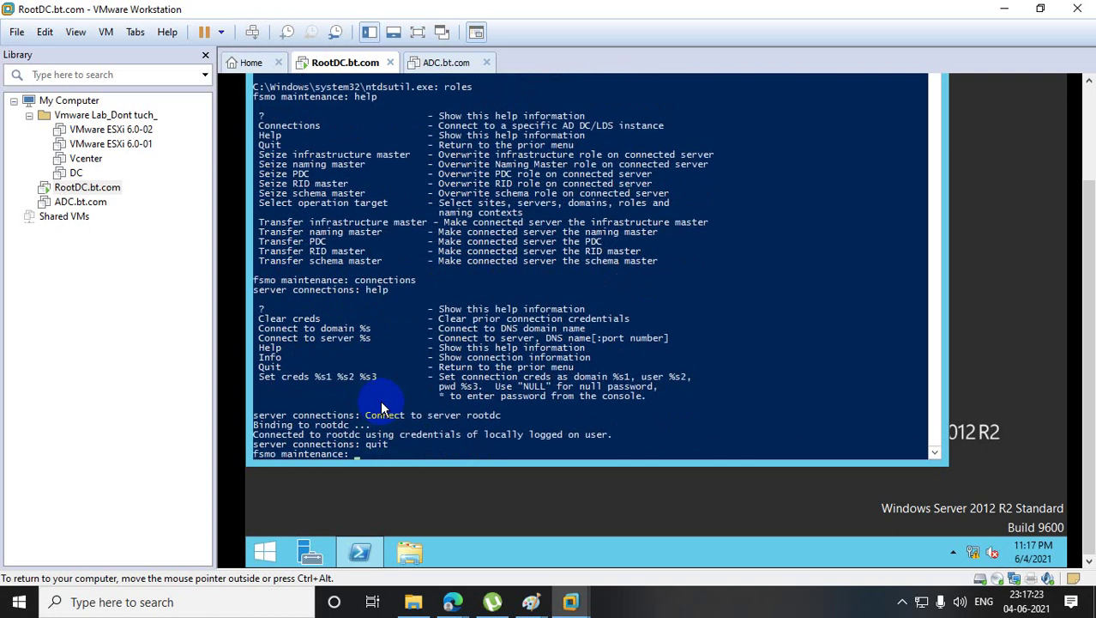
pyautogui.write('help')
pyautogui.press('Return')
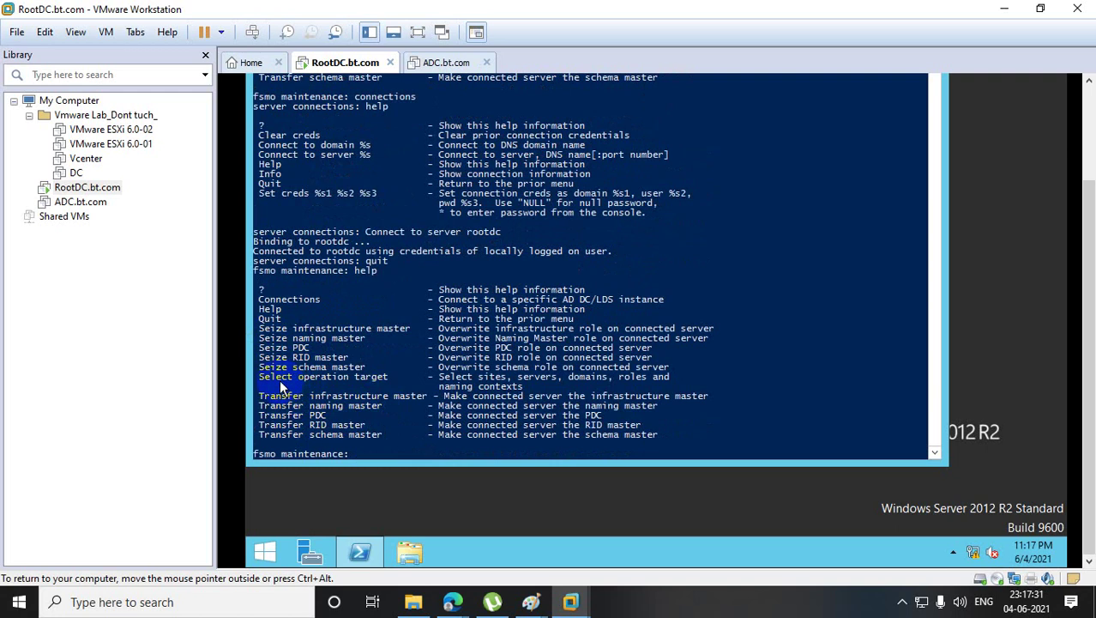
# - Run 'Seize schema master' at the fsmo maintenance prompt and confirm the seizure for rootdc
pyautogui.moveTo(259, 367); pyautogui.dragTo(364, 375)
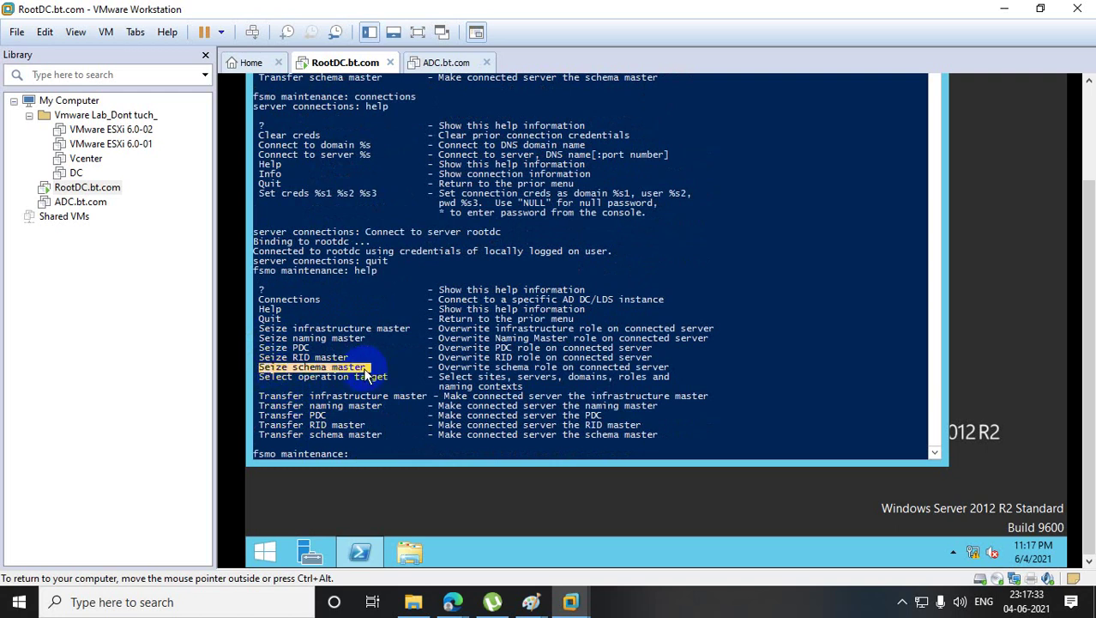
pyautogui.rightClick(365, 375)
pyautogui.rightClick(410, 435)
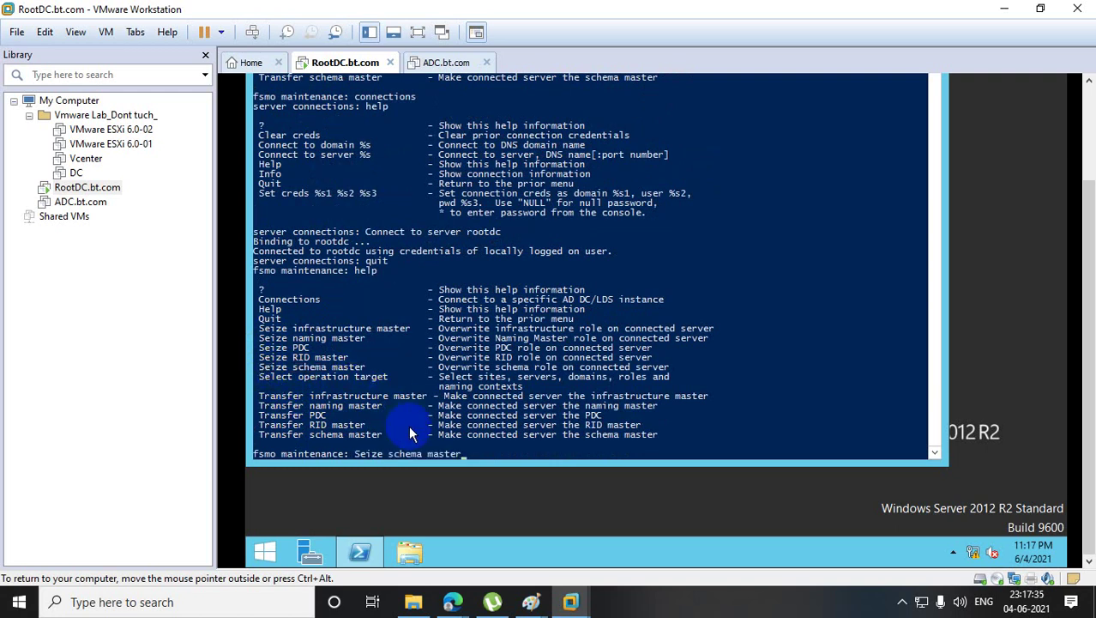
pyautogui.press('Return')
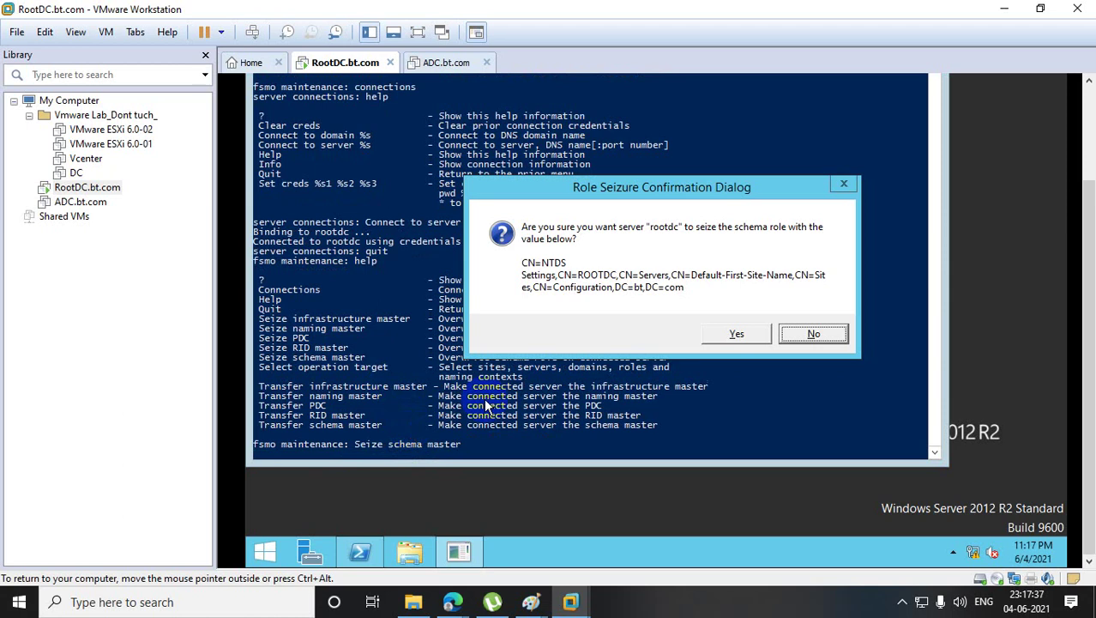
pyautogui.click(751, 329)
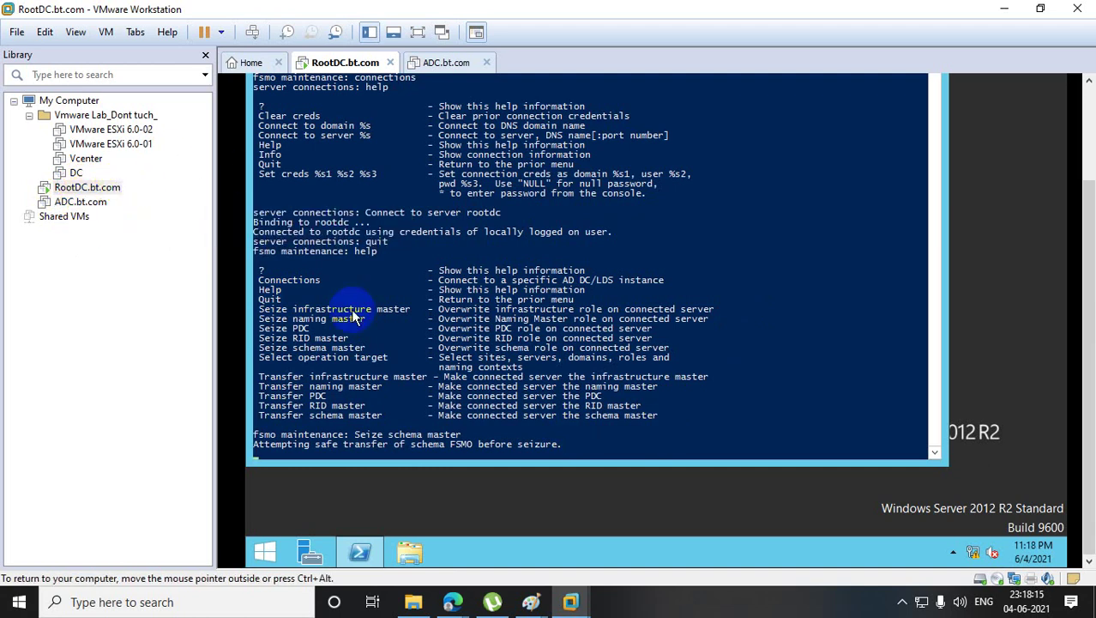
# - Undo the old Paint sketch and draw two tall rectangles joined by a horizontal line
pyautogui.moveTo(531, 601)
pyautogui.click(456, 543)
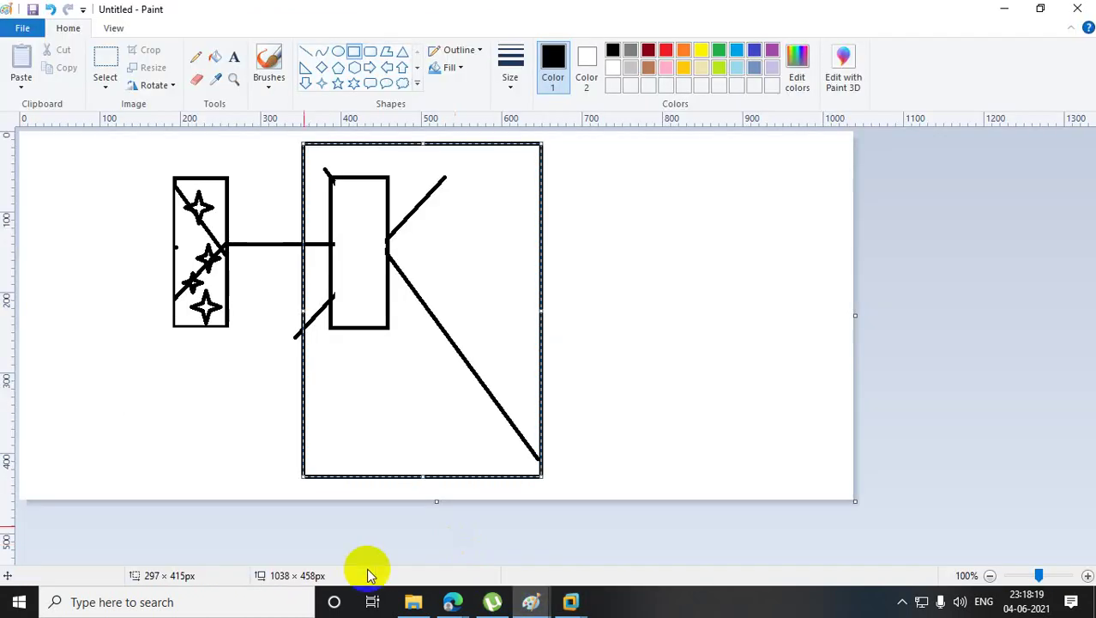
pyautogui.hotkey('ctrl', 'z')
pyautogui.hotkey('ctrl', 'z')
pyautogui.hotkey('ctrl', 'z')
pyautogui.hotkey('ctrl', 'z')
pyautogui.hotkey('ctrl', 'z')
pyautogui.hotkey('ctrl', 'z')
pyautogui.hotkey('ctrl', 'z')
pyautogui.hotkey('ctrl', 'z')
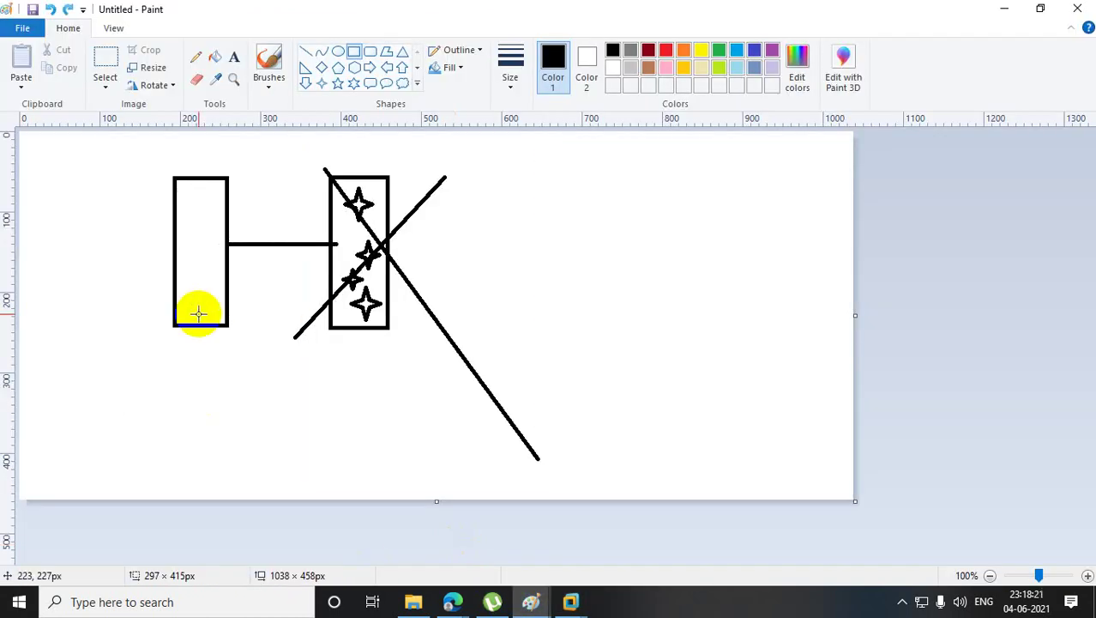
pyautogui.hotkey('ctrl', 'z')
pyautogui.hotkey('ctrl', 'z')
pyautogui.hotkey('ctrl', 'z')
pyautogui.hotkey('ctrl', 'z')
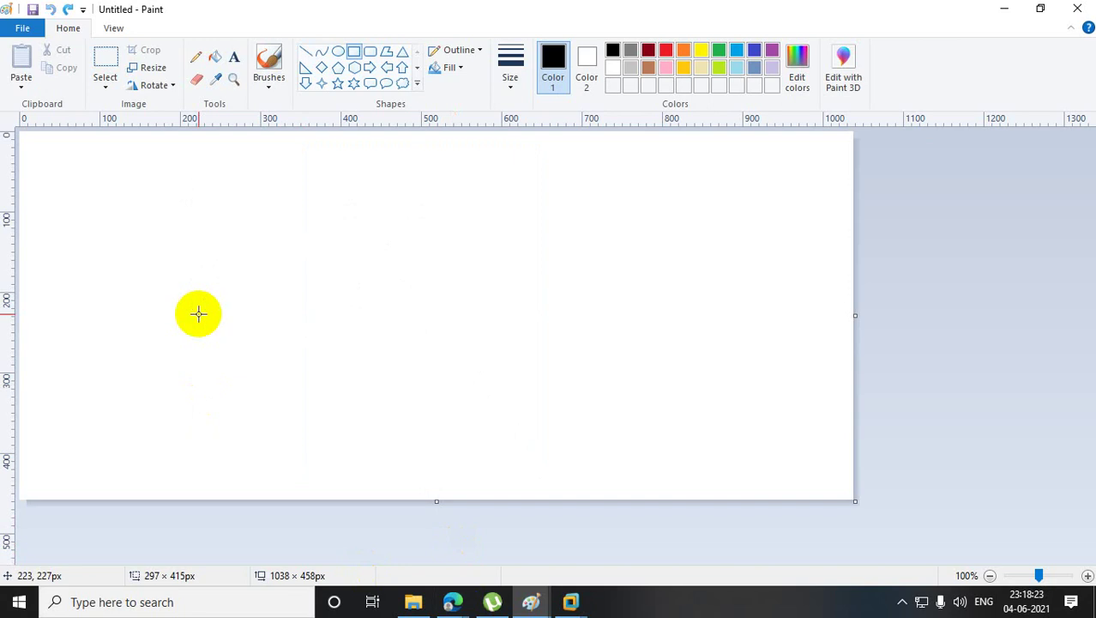
pyautogui.click(353, 53)
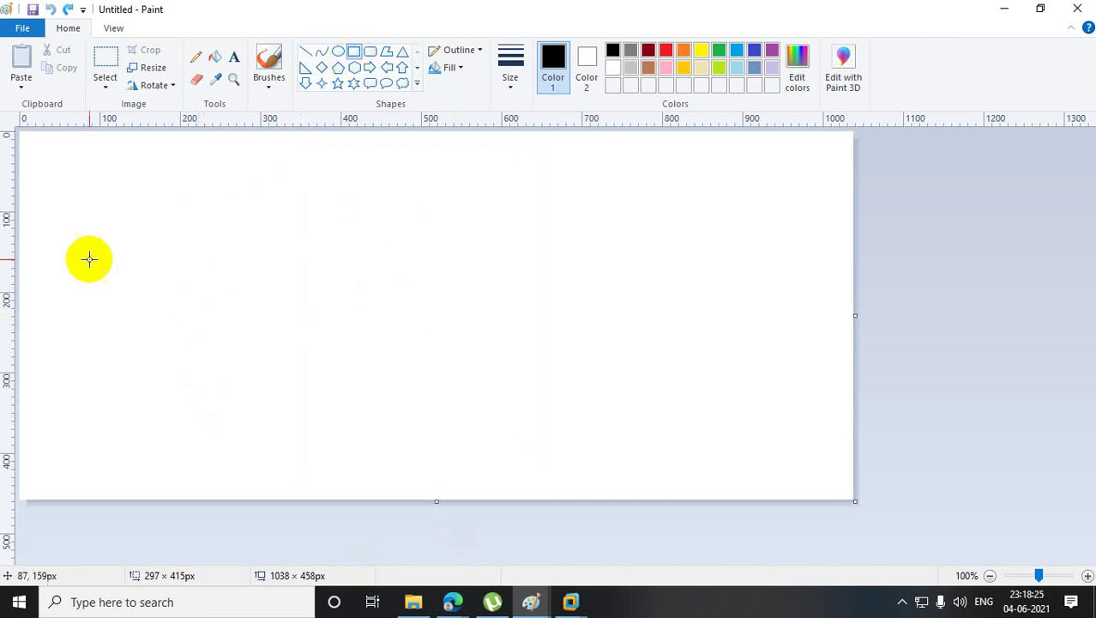
pyautogui.moveTo(126, 212); pyautogui.dragTo(158, 369)
pyautogui.moveTo(453, 202); pyautogui.dragTo(514, 358)
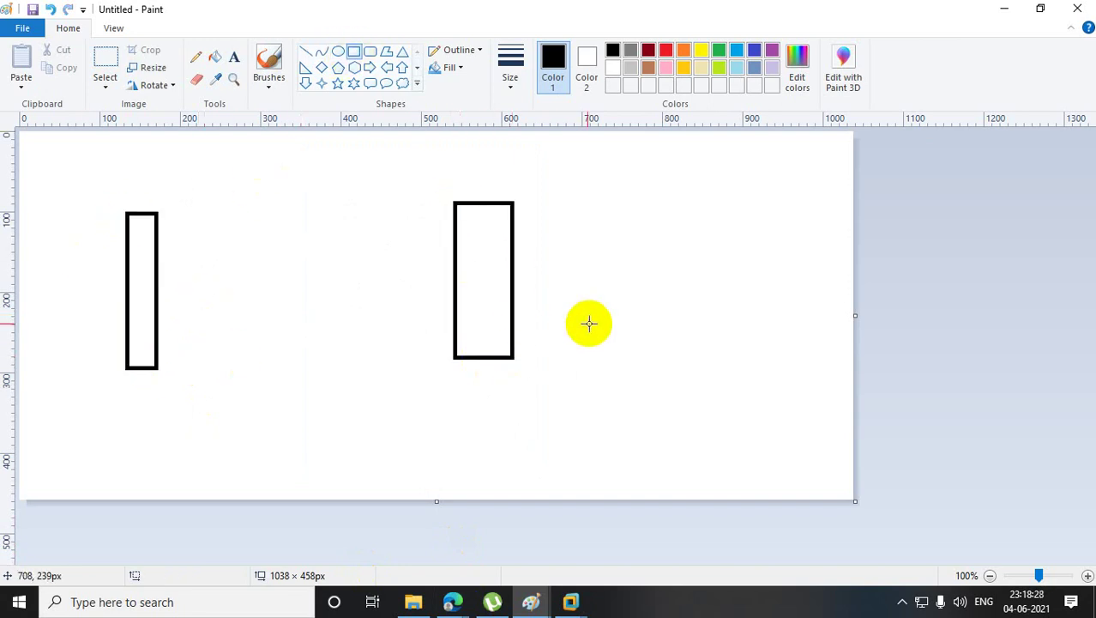
pyautogui.click(307, 51)
pyautogui.moveTo(157, 283); pyautogui.dragTo(453, 279)
# - Add a small oval in the left rectangle and a larger oval in the right one
pyautogui.click(338, 51)
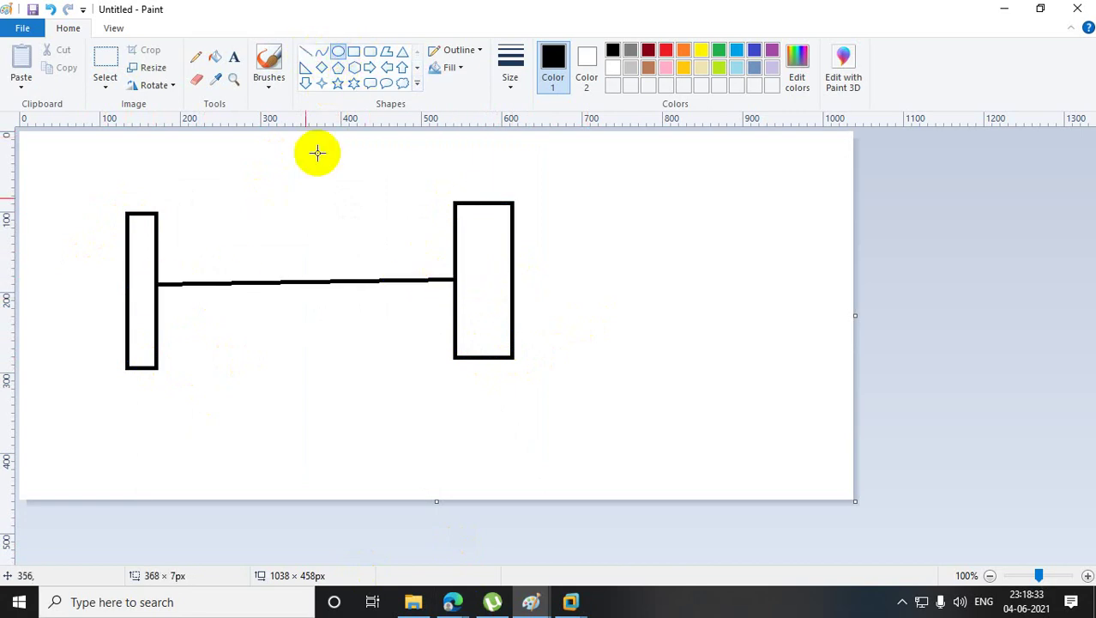
pyautogui.moveTo(125, 286); pyautogui.dragTo(143, 306)
pyautogui.moveTo(151, 316); pyautogui.dragTo(151, 317)
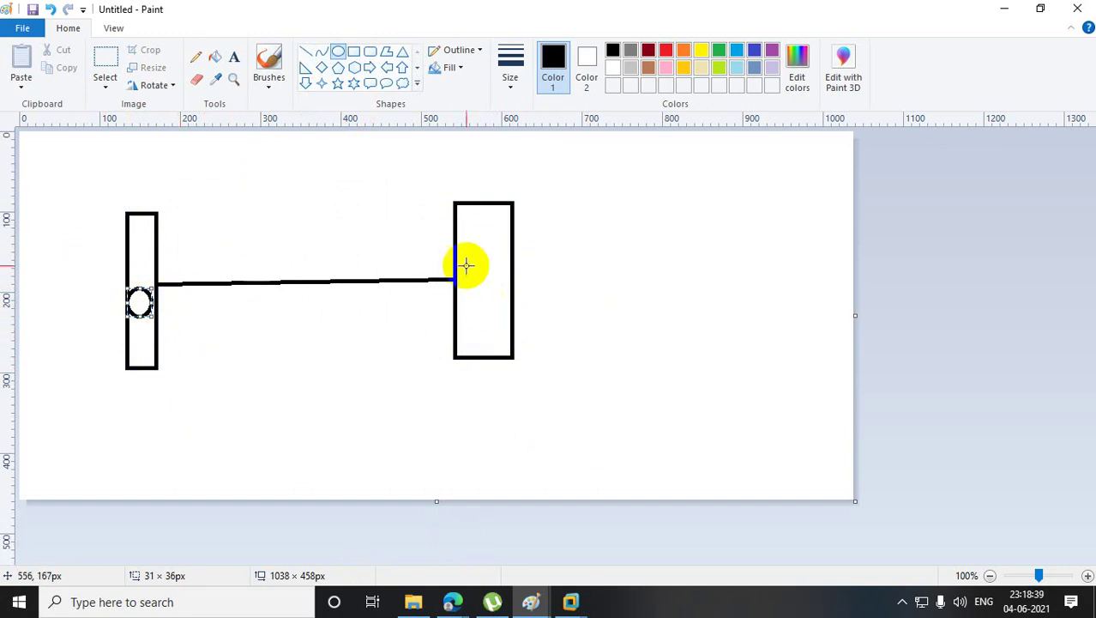
pyautogui.moveTo(465, 262); pyautogui.dragTo(499, 315)
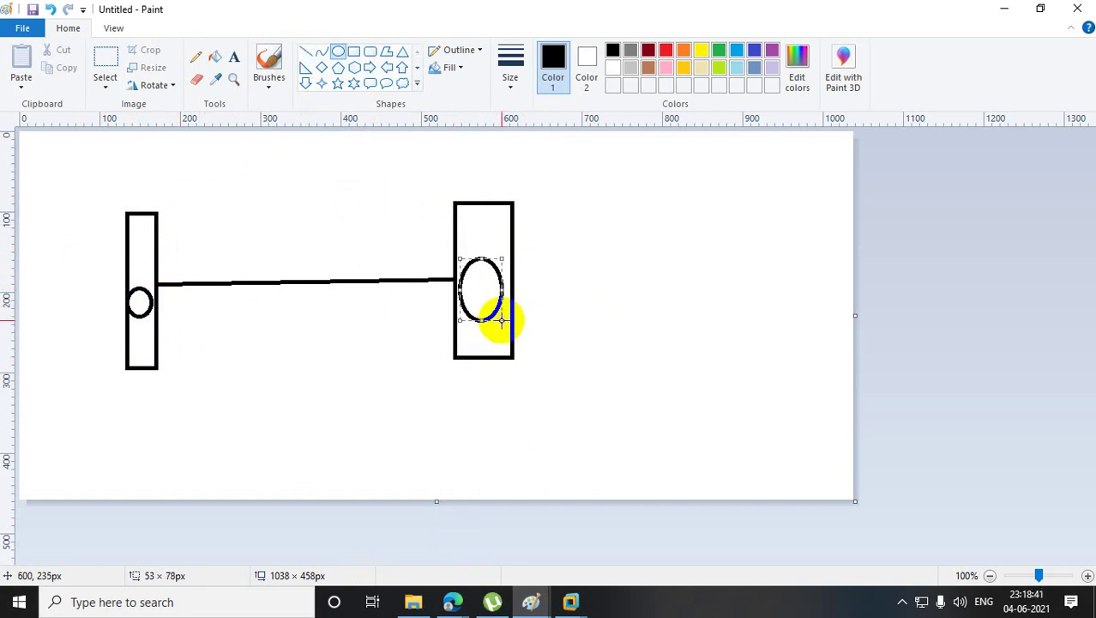
pyautogui.click(539, 355)
# - Box in the left rectangle and add small bars on the right oval
pyautogui.click(353, 52)
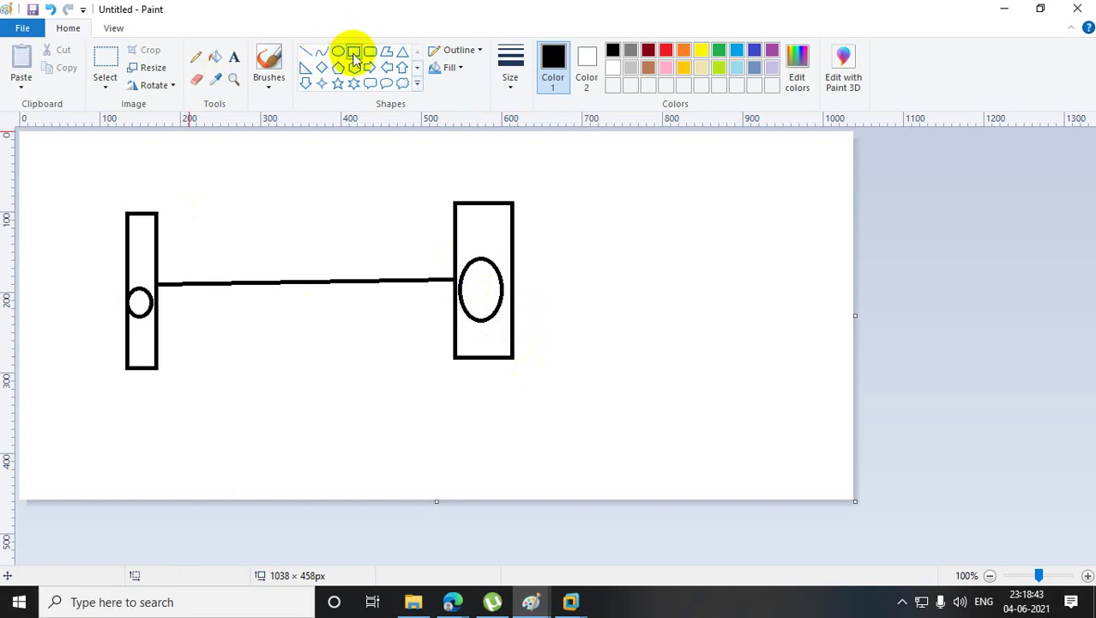
pyautogui.moveTo(84, 184); pyautogui.dragTo(263, 374)
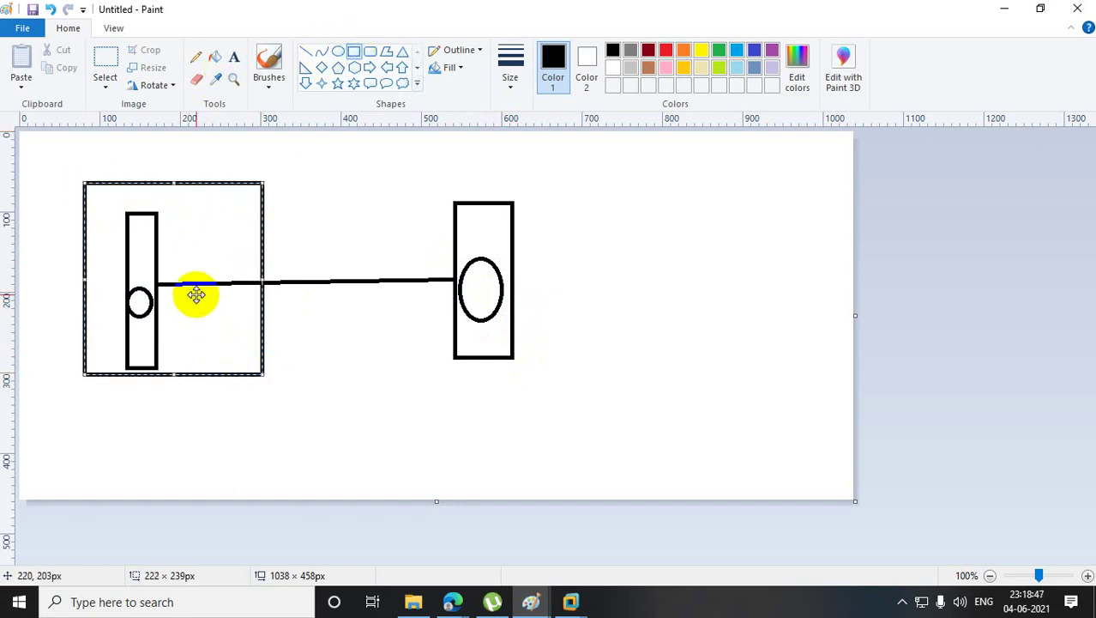
pyautogui.click(506, 400)
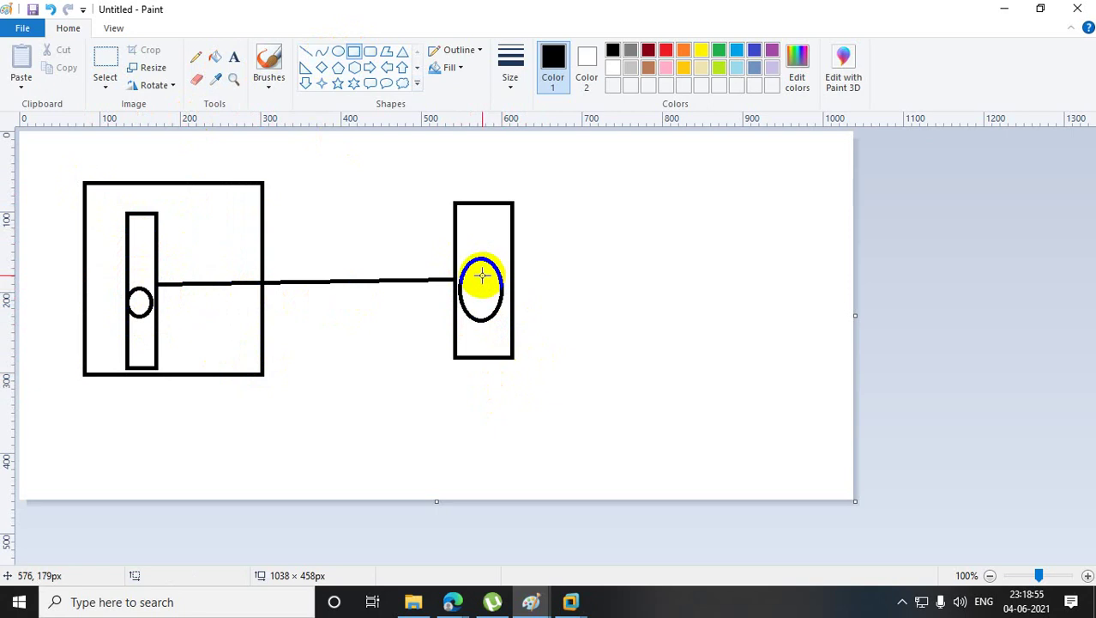
pyautogui.moveTo(479, 269)
pyautogui.mouseDown()
pyautogui.moveTo(510, 274)
pyautogui.moveTo(494, 298)
pyautogui.moveTo(519, 304)
pyautogui.mouseUp()
pyautogui.moveTo(478, 315); pyautogui.dragTo(507, 345)
pyautogui.moveTo(479, 245); pyautogui.dragTo(524, 253)
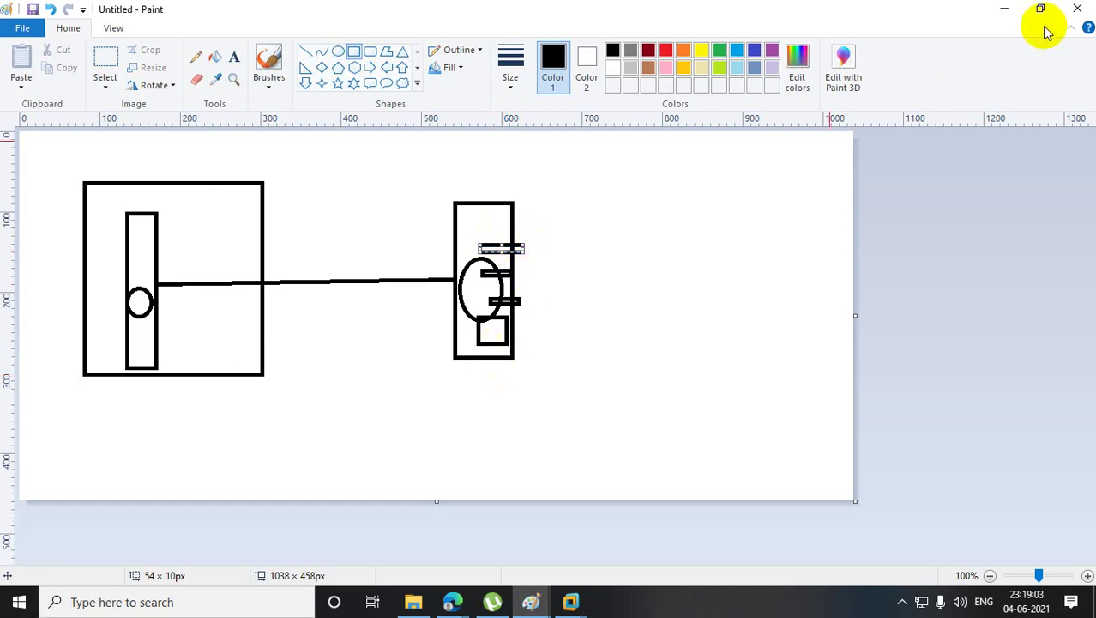
pyautogui.click(1004, 8)
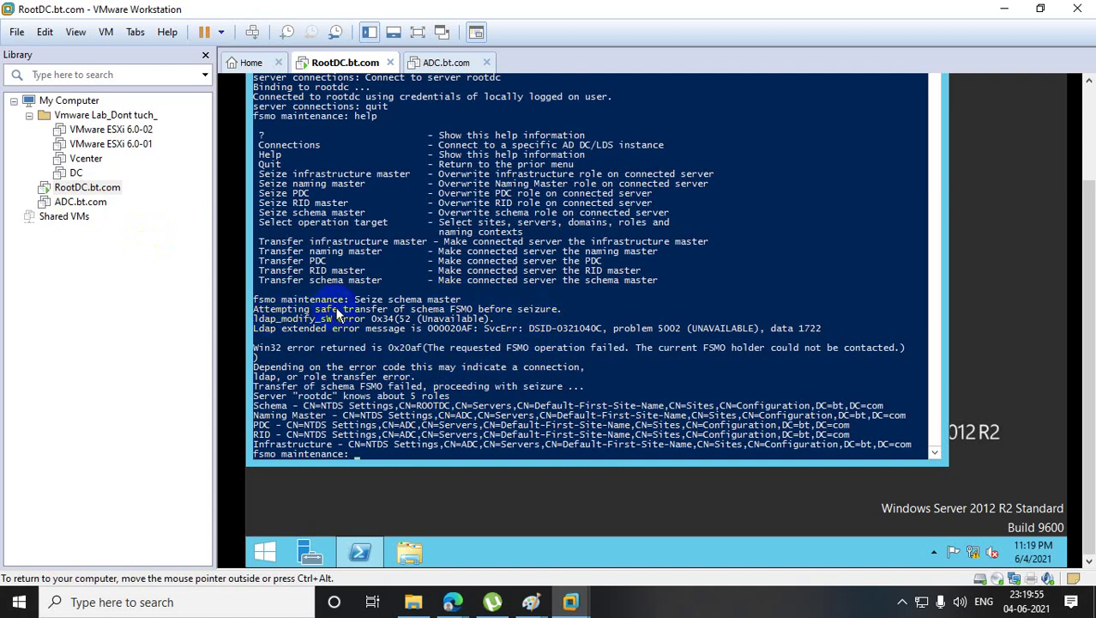
# - Highlight the schema safe-transfer messages and the role-holder list rootdc reports
pyautogui.moveTo(333, 308); pyautogui.dragTo(550, 316)
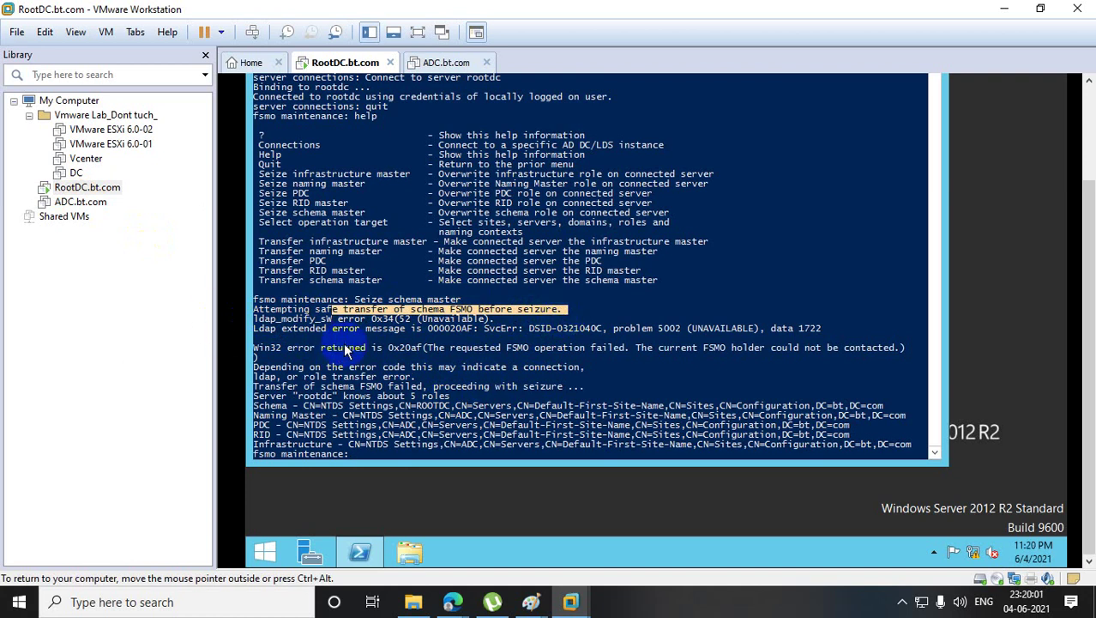
pyautogui.moveTo(254, 393); pyautogui.dragTo(923, 447)
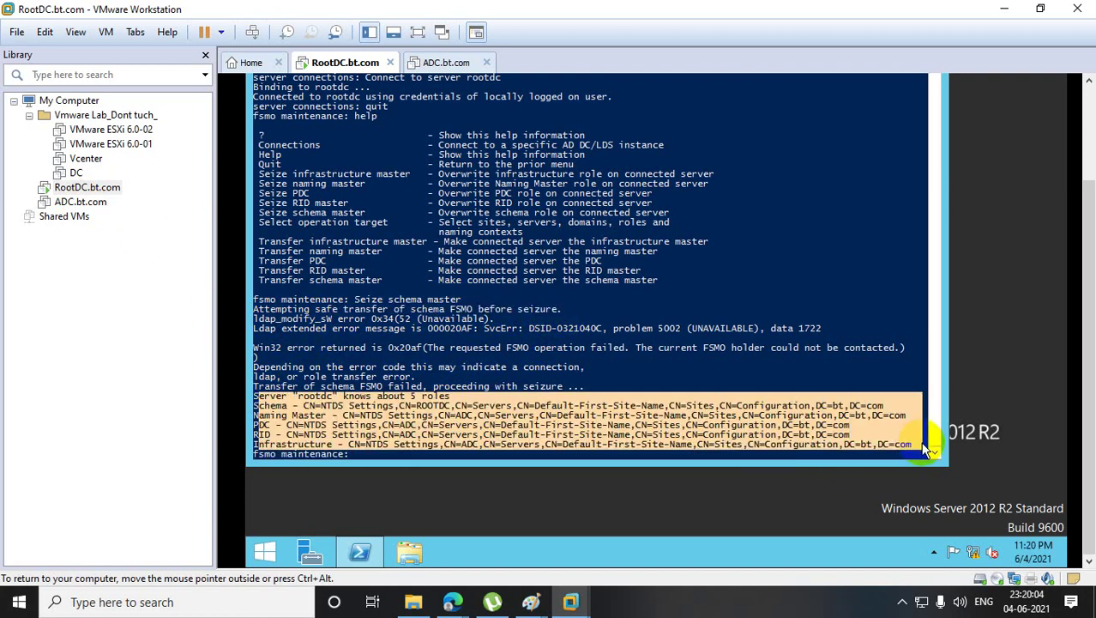
pyautogui.rightClick(645, 337)
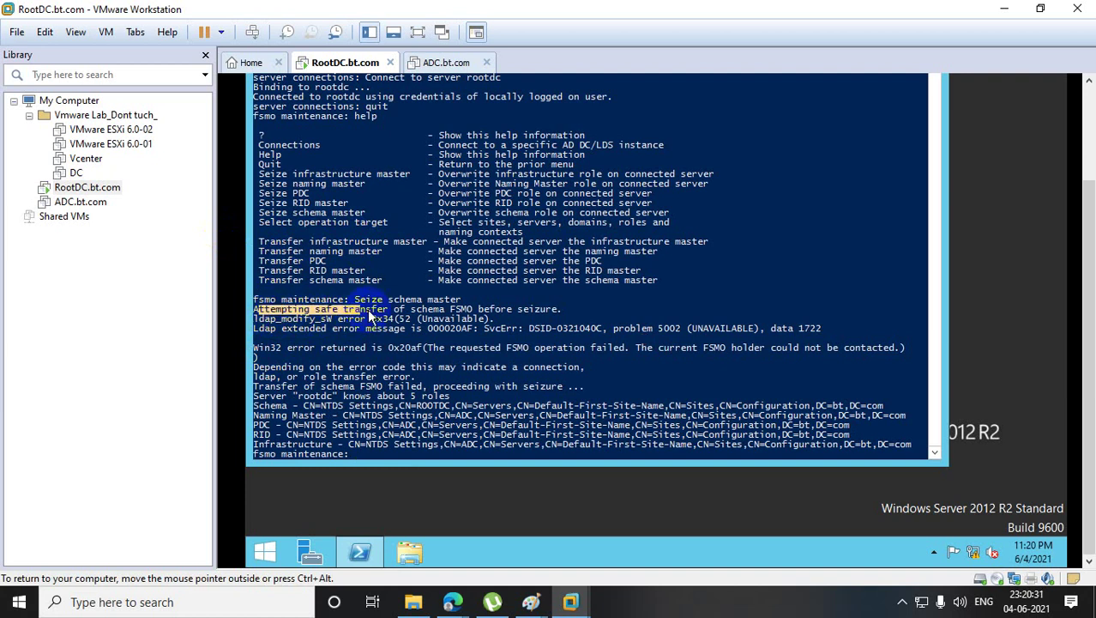
pyautogui.moveTo(368, 313); pyautogui.dragTo(568, 313)
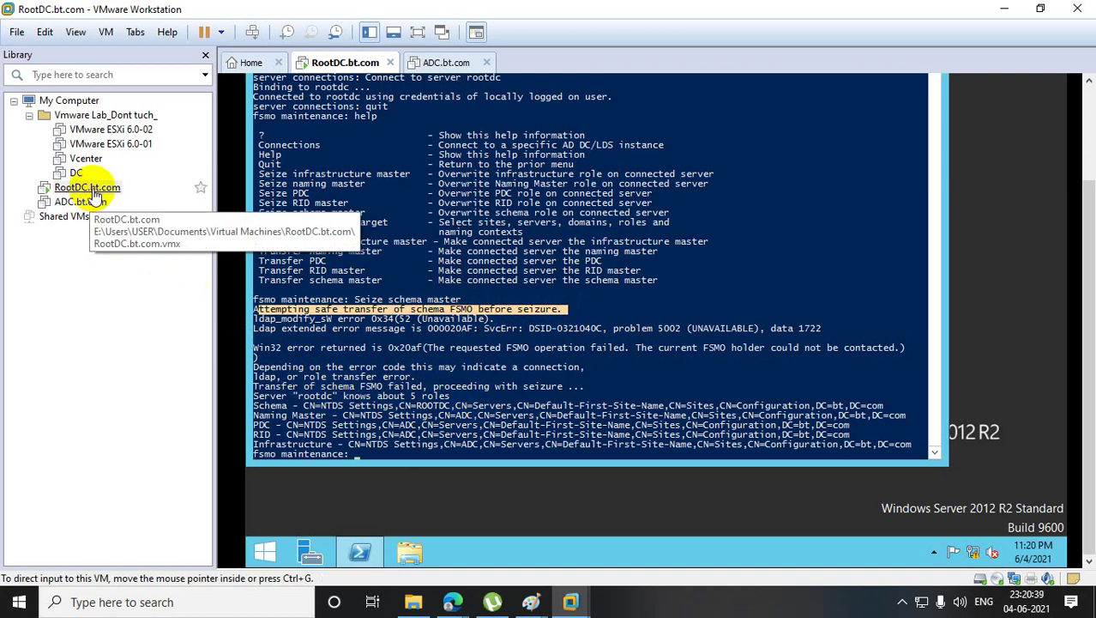
pyautogui.click(419, 290)
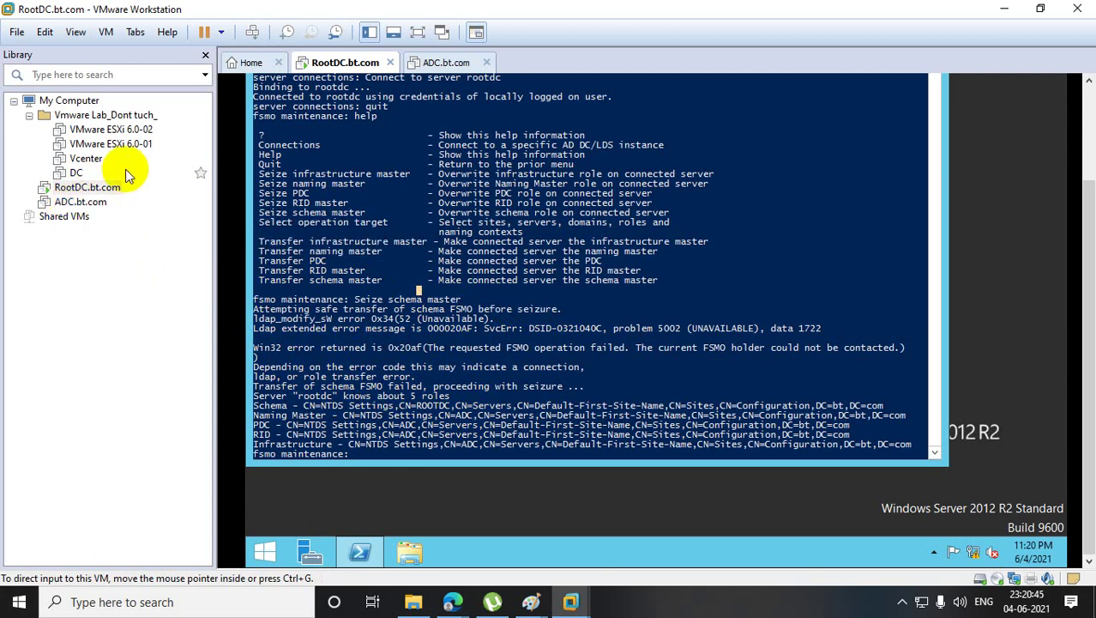
pyautogui.moveTo(343, 279); pyautogui.dragTo(360, 302)
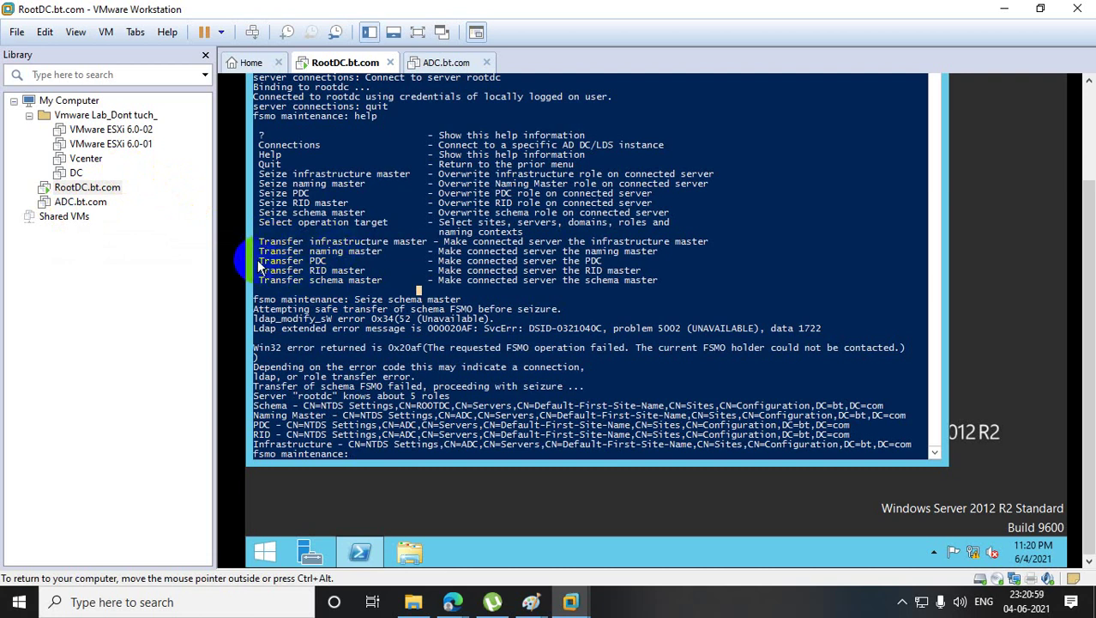
# - Run 'Seize PDC' at the fsmo maintenance prompt and confirm the seizure for rootdc
pyautogui.moveTo(260, 261); pyautogui.dragTo(329, 264)
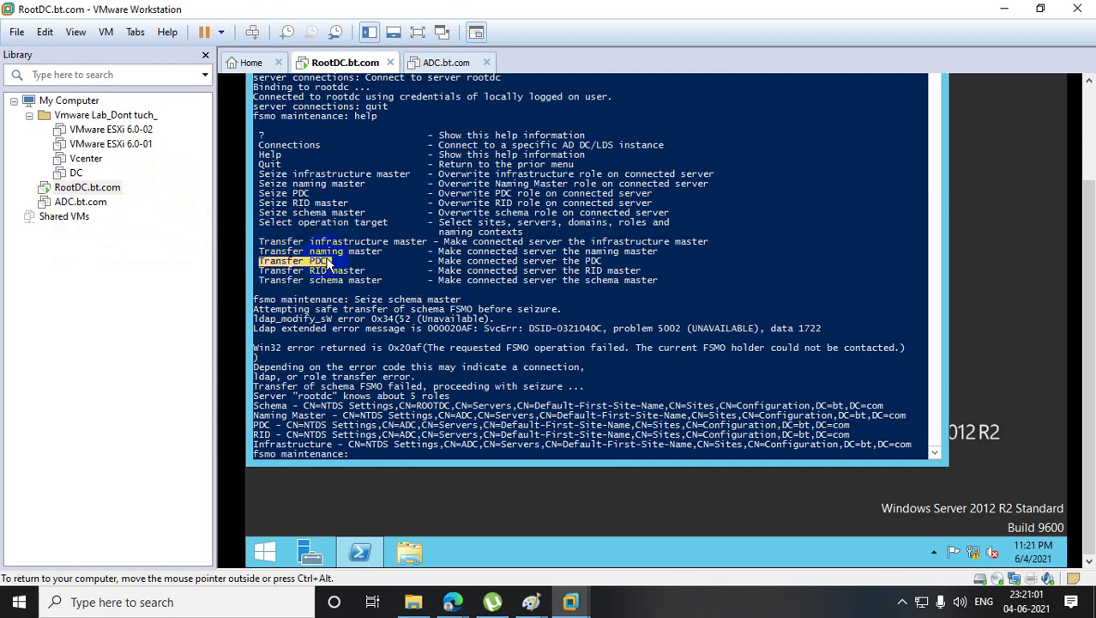
pyautogui.rightClick(328, 265)
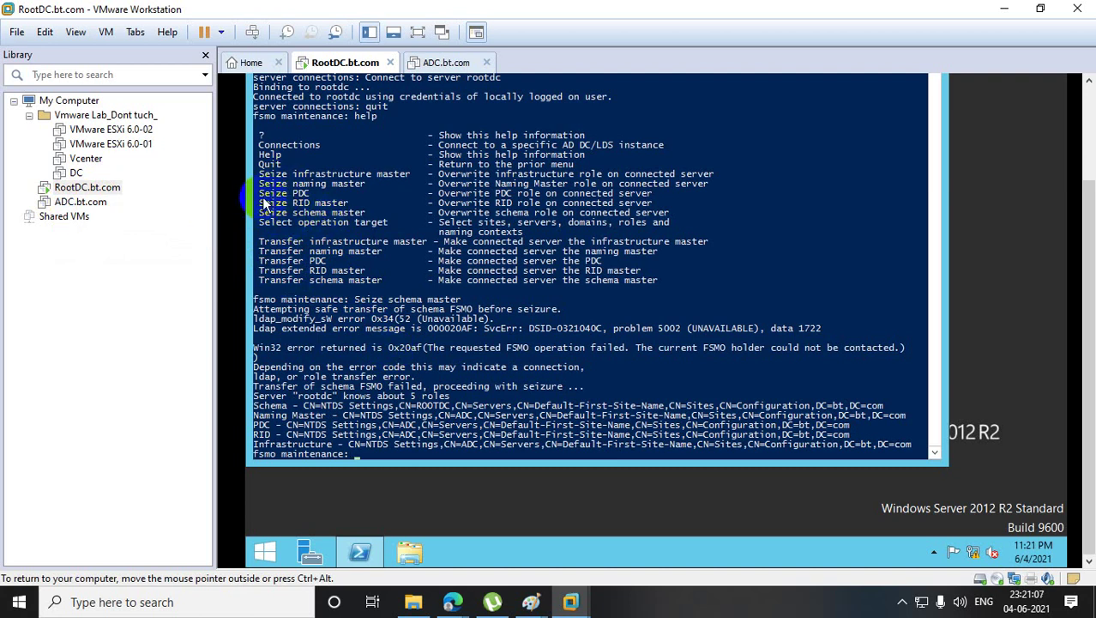
pyautogui.moveTo(259, 193); pyautogui.dragTo(316, 195)
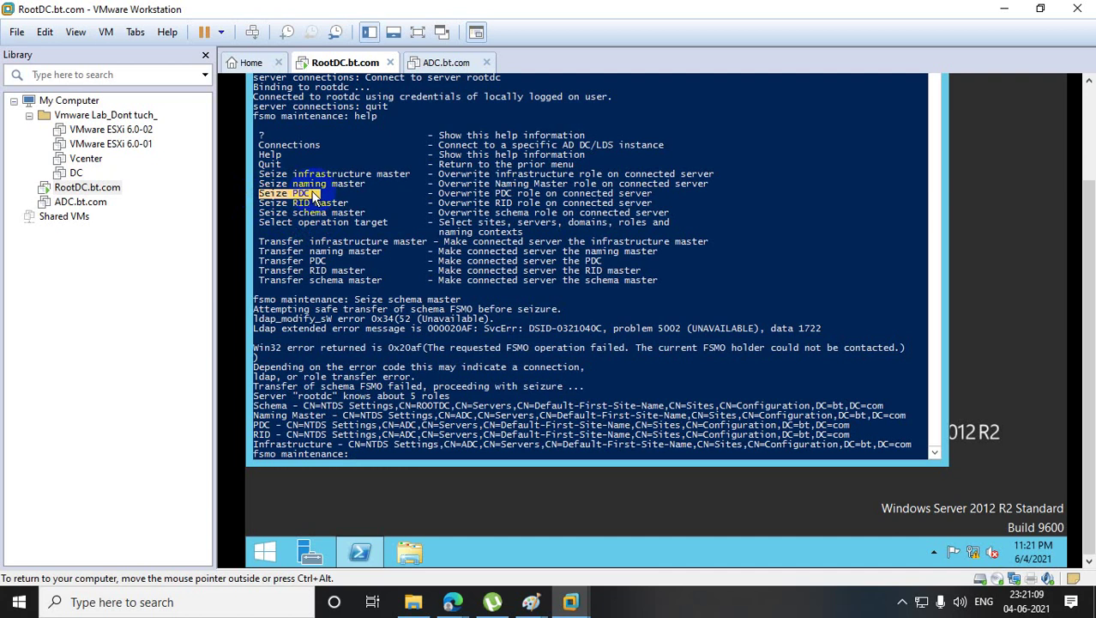
pyautogui.rightClick(316, 196)
pyautogui.rightClick(364, 367)
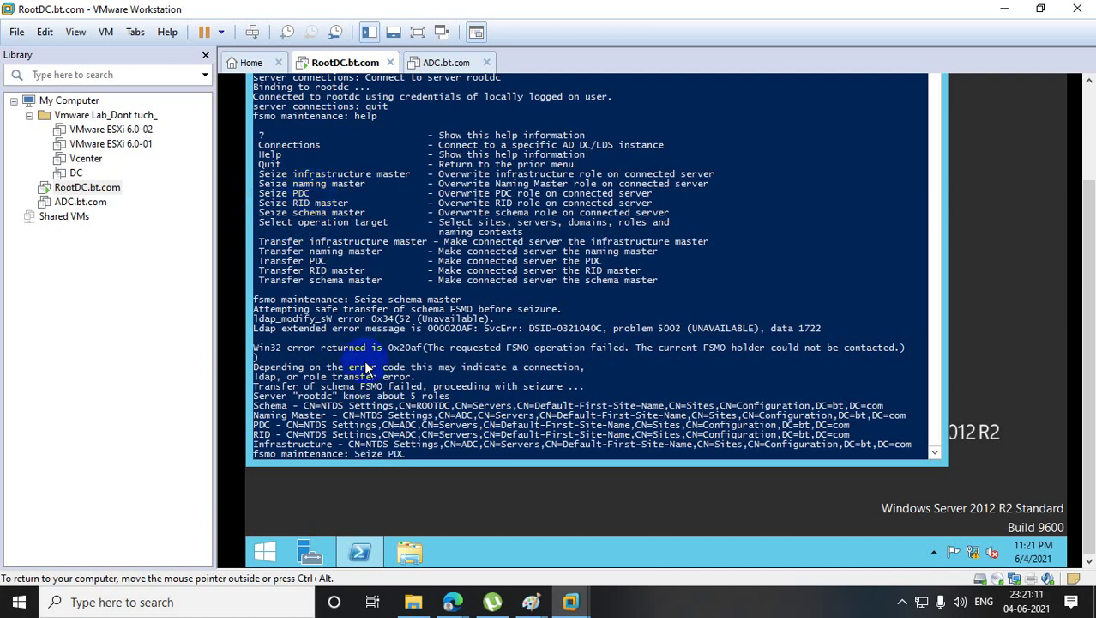
pyautogui.press('Return')
pyautogui.click(733, 328)
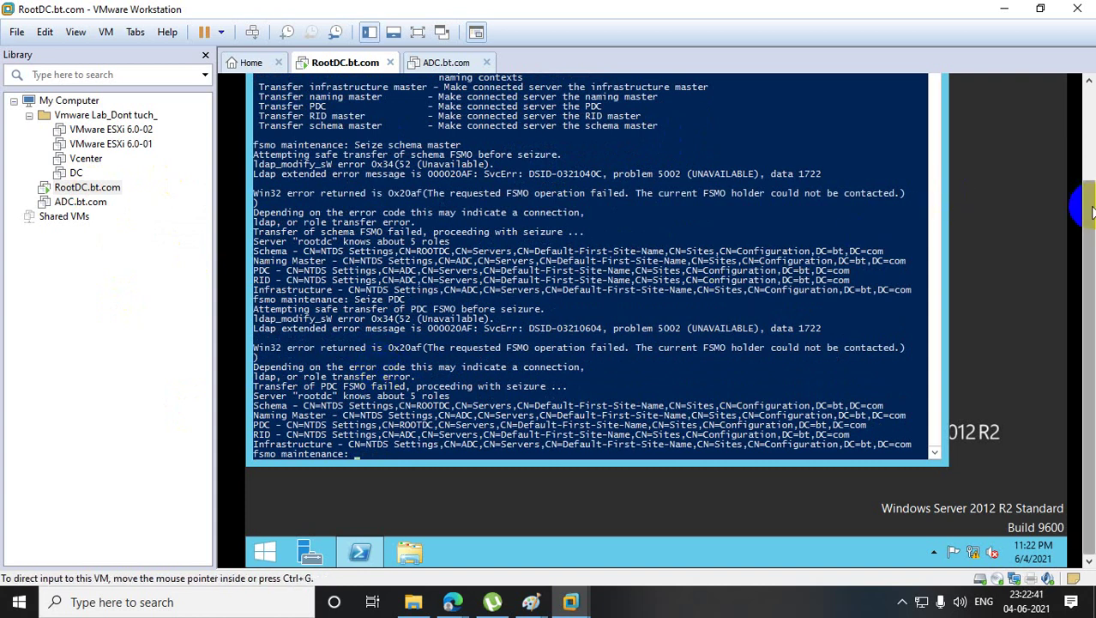
# - Copy 'Seize infrastructure master' from the help list and run it at the fsmo prompt
pyautogui.moveTo(1091, 210); pyautogui.dragTo(1094, 146)
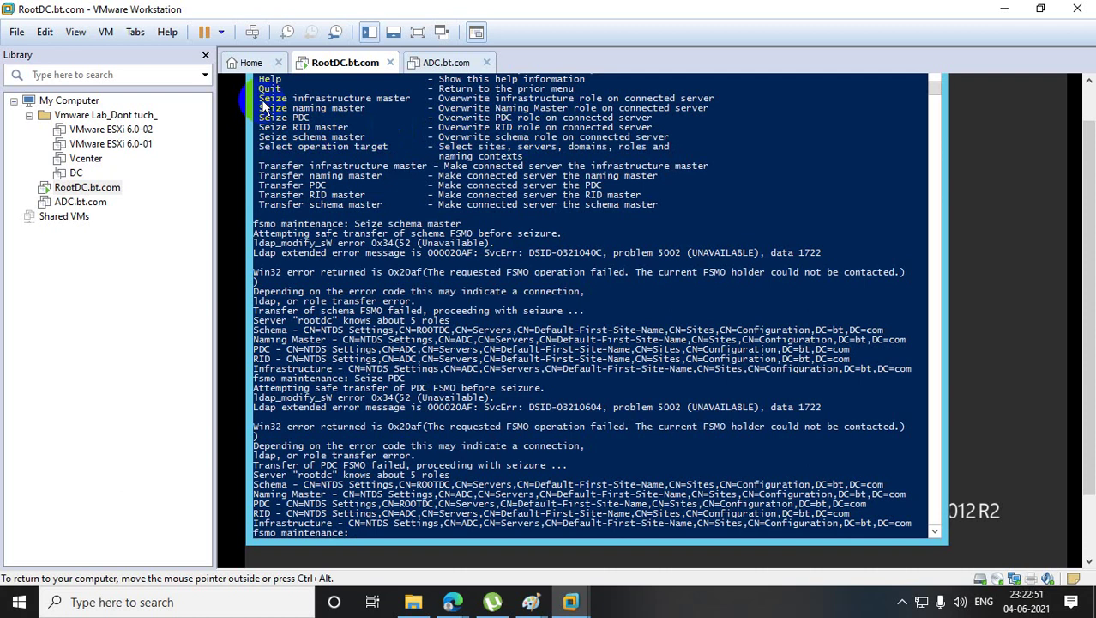
pyautogui.moveTo(264, 103); pyautogui.dragTo(408, 103)
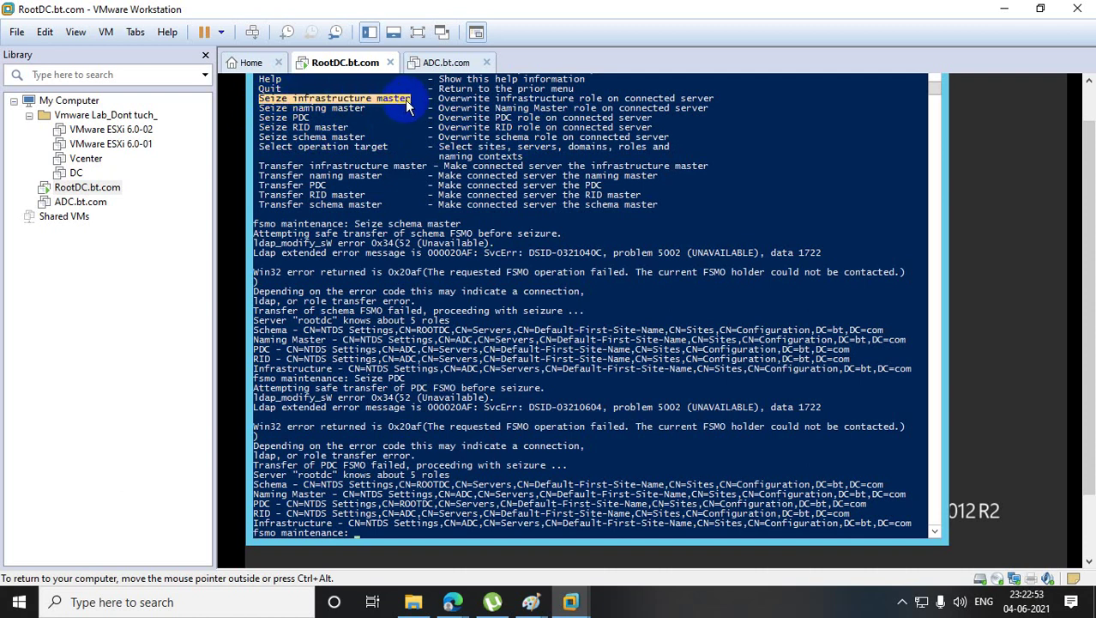
pyautogui.rightClick(409, 103)
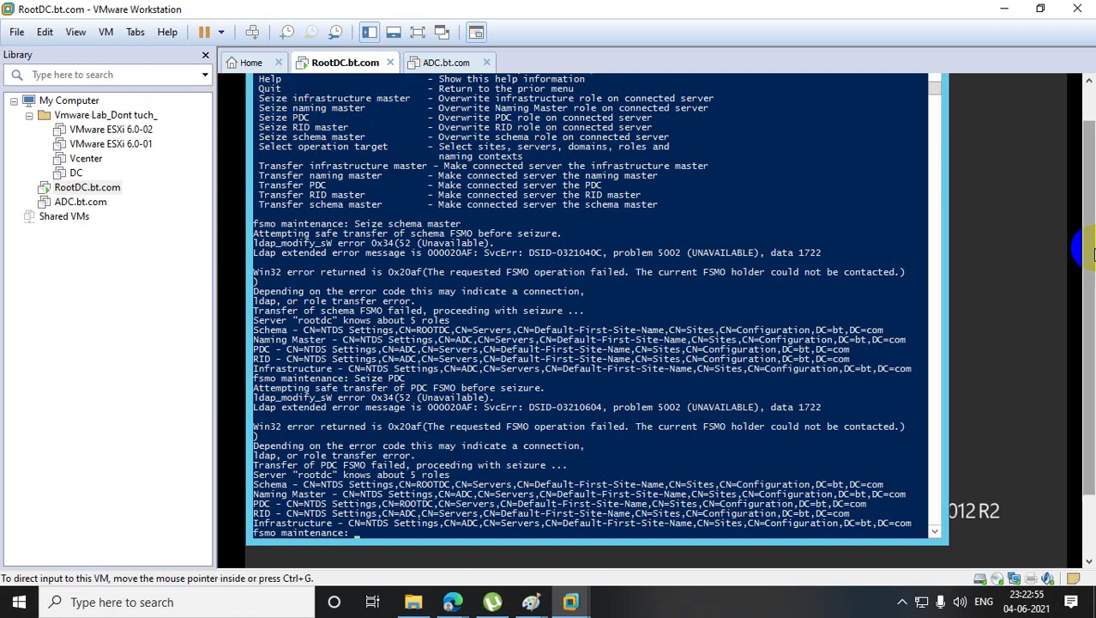
pyautogui.scroll(-1, 1092, 251)
pyautogui.rightClick(596, 356)
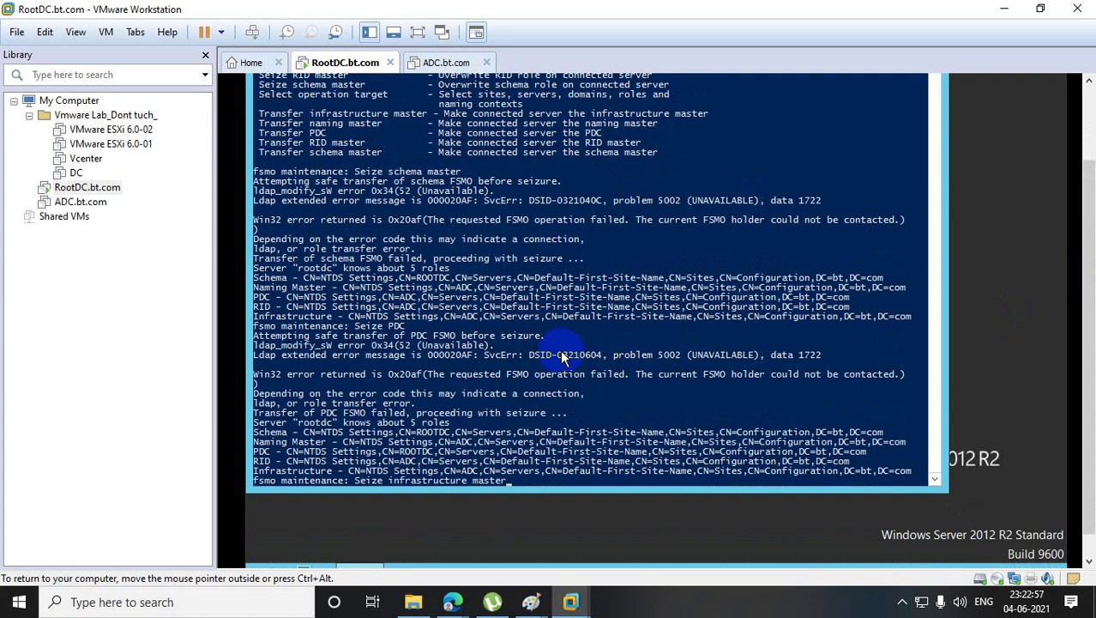
pyautogui.press('Return')
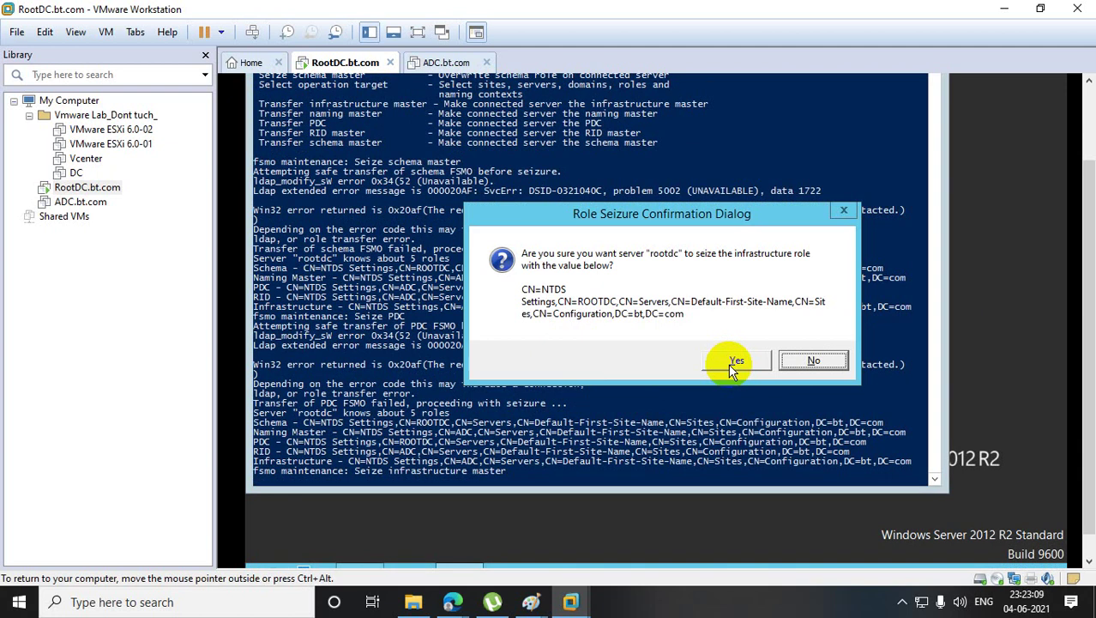
# - Confirm seizing the infrastructure master role for RootDC
pyautogui.click(736, 361)
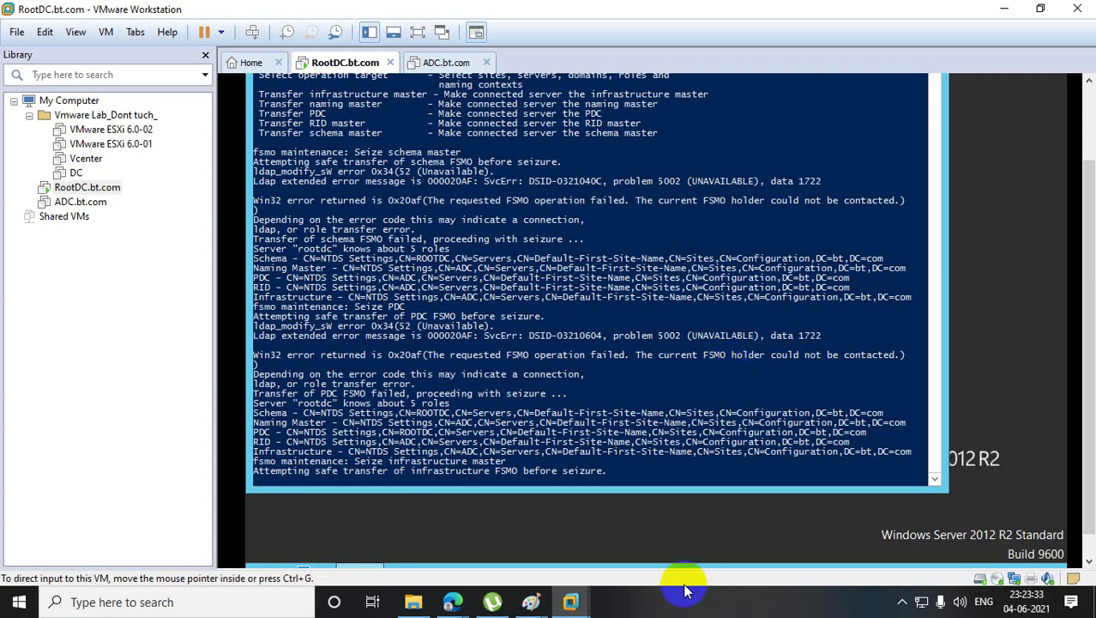
pyautogui.moveTo(531, 602)
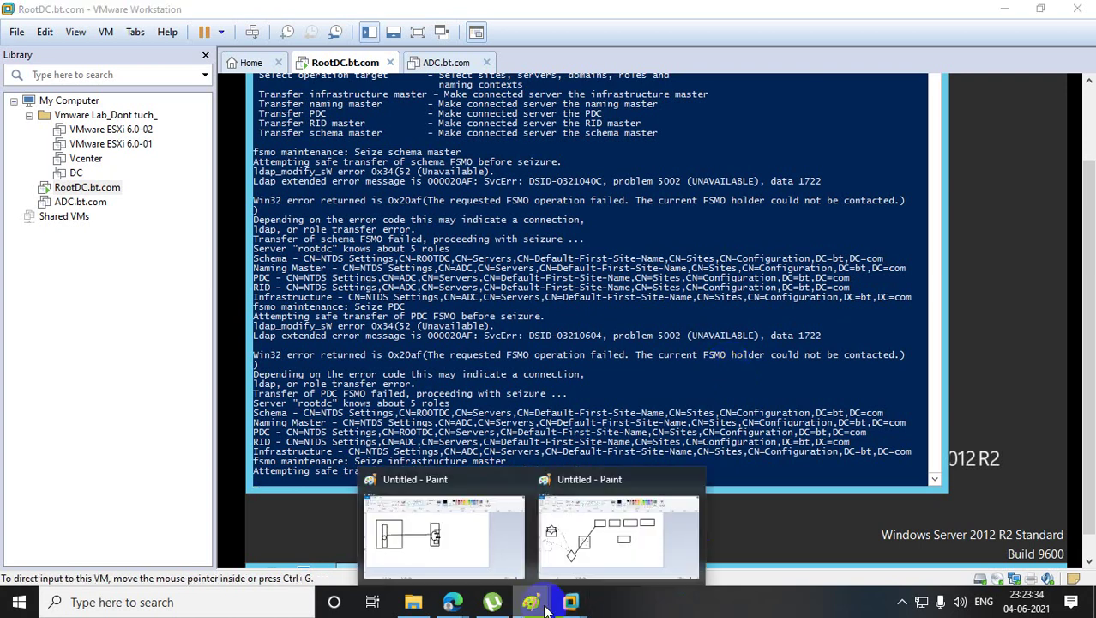
pyautogui.click(458, 533)
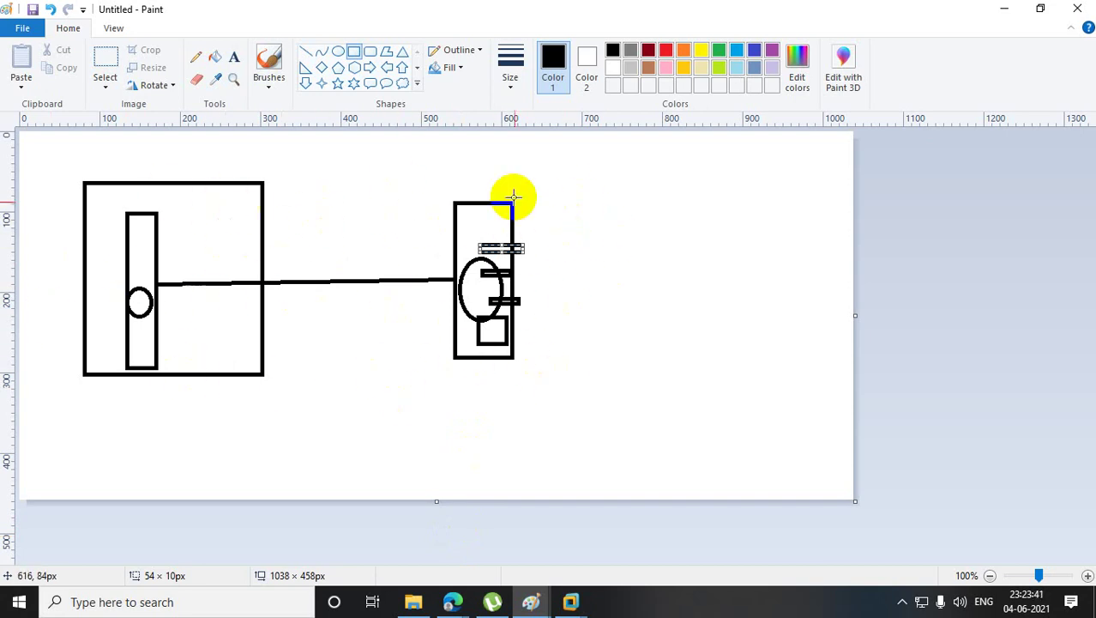
pyautogui.click(139, 300)
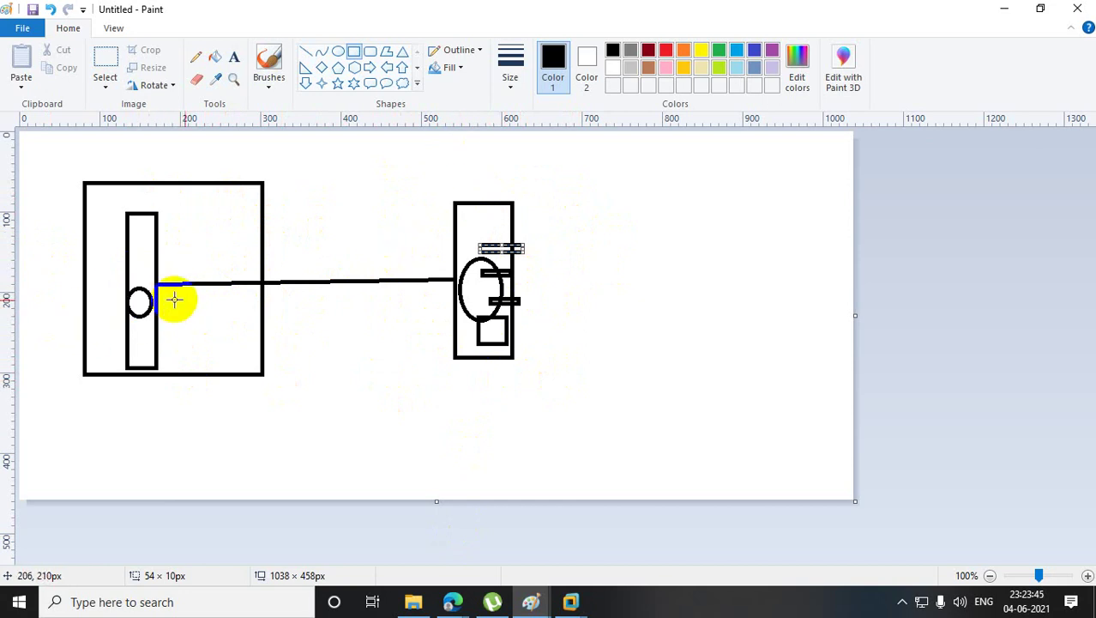
pyautogui.click(454, 283)
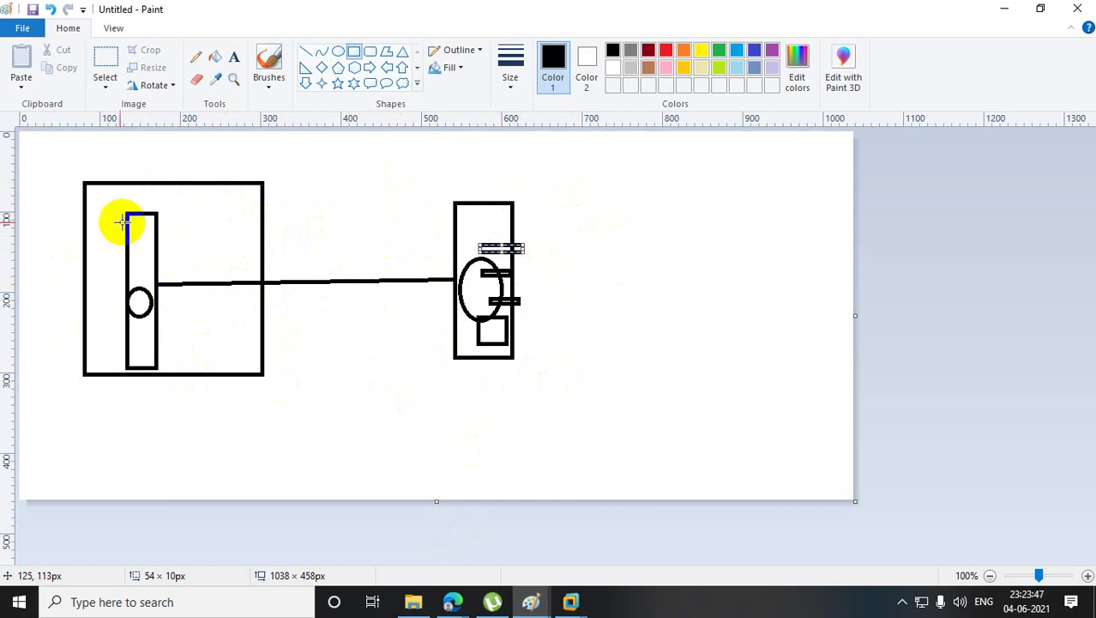
pyautogui.click(498, 285)
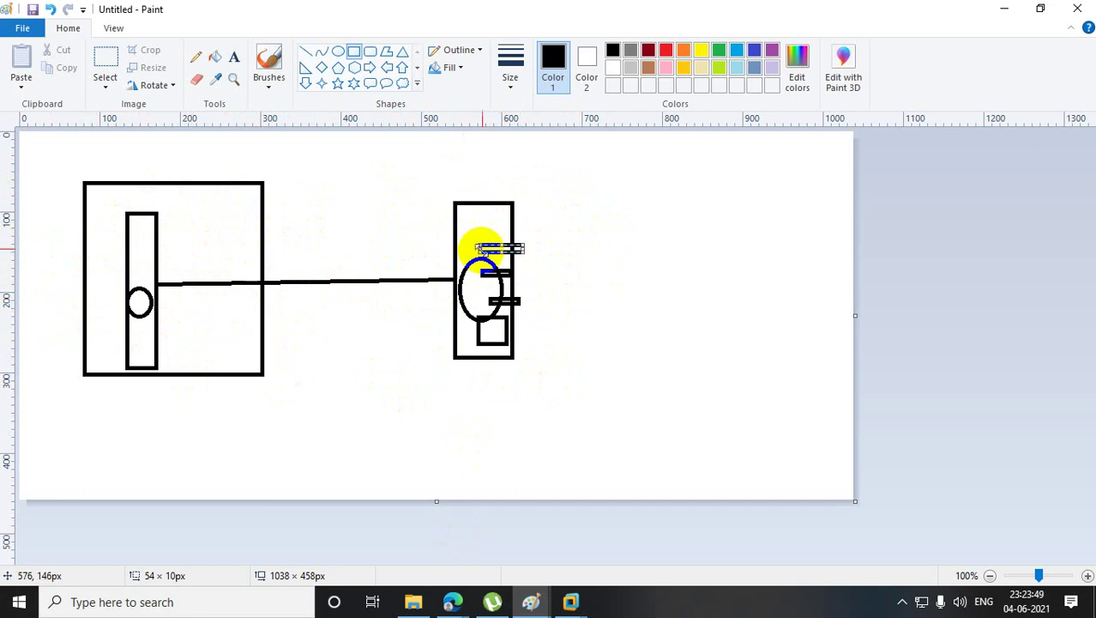
pyautogui.click(494, 326)
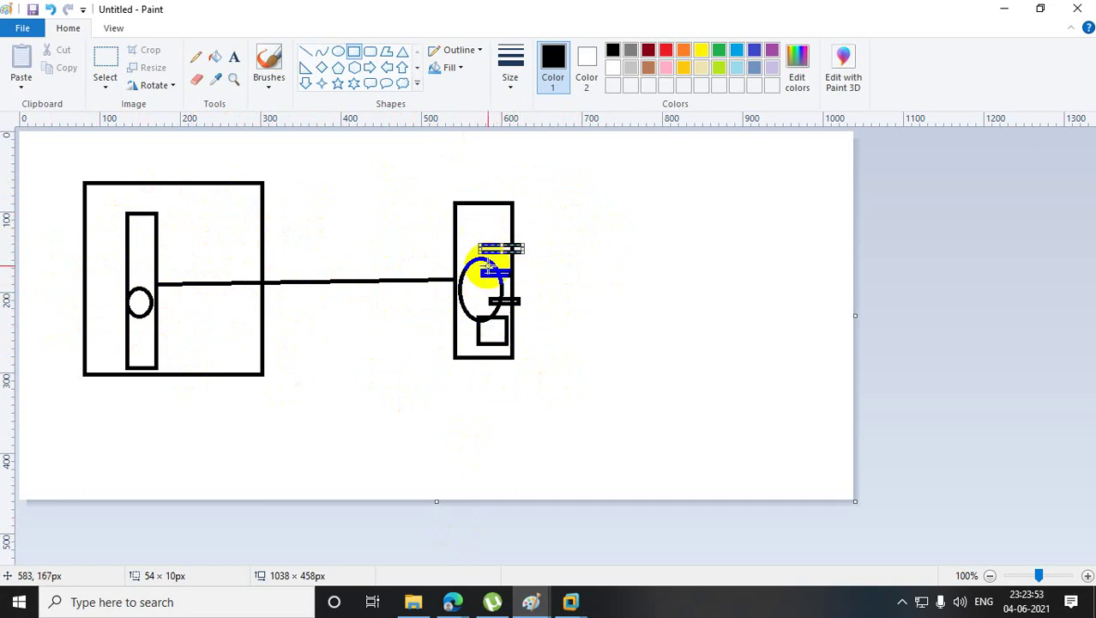
pyautogui.click(495, 295)
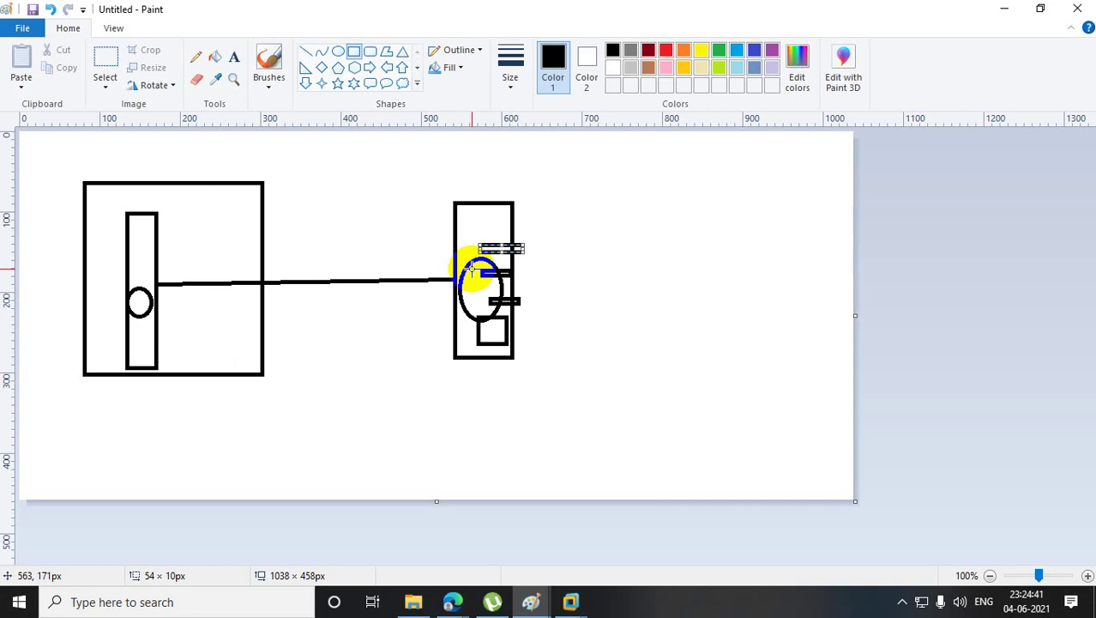
pyautogui.click(1004, 10)
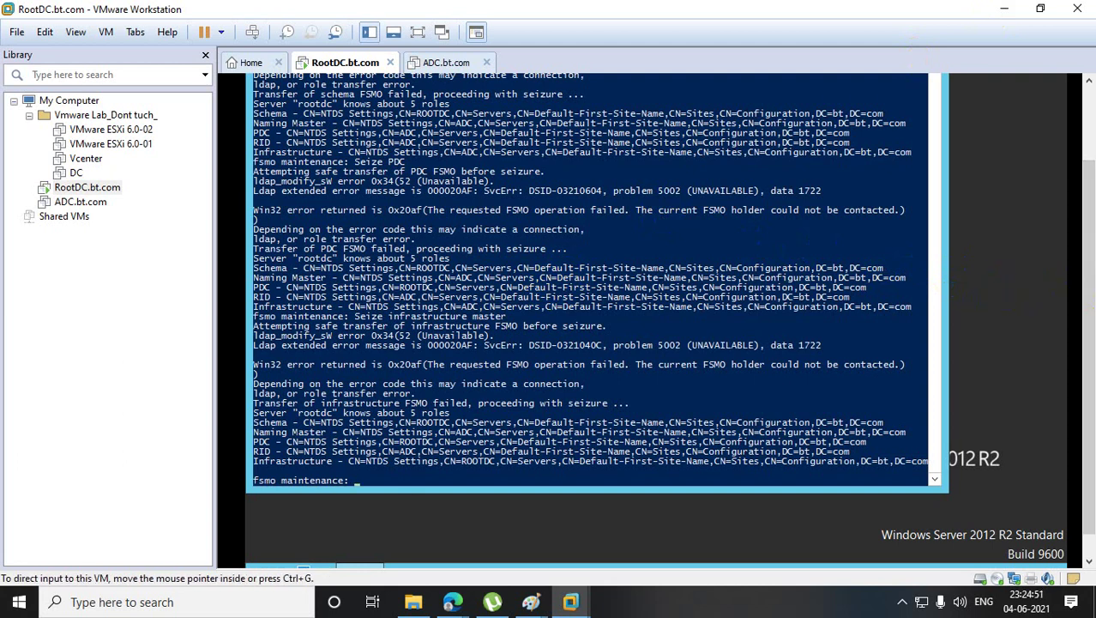
# - Open a Command Prompt on RootDC through the Run box with cmd
pyautogui.moveTo(1092, 294); pyautogui.dragTo(1092, 227)
pyautogui.moveTo(935, 179); pyautogui.dragTo(938, 104)
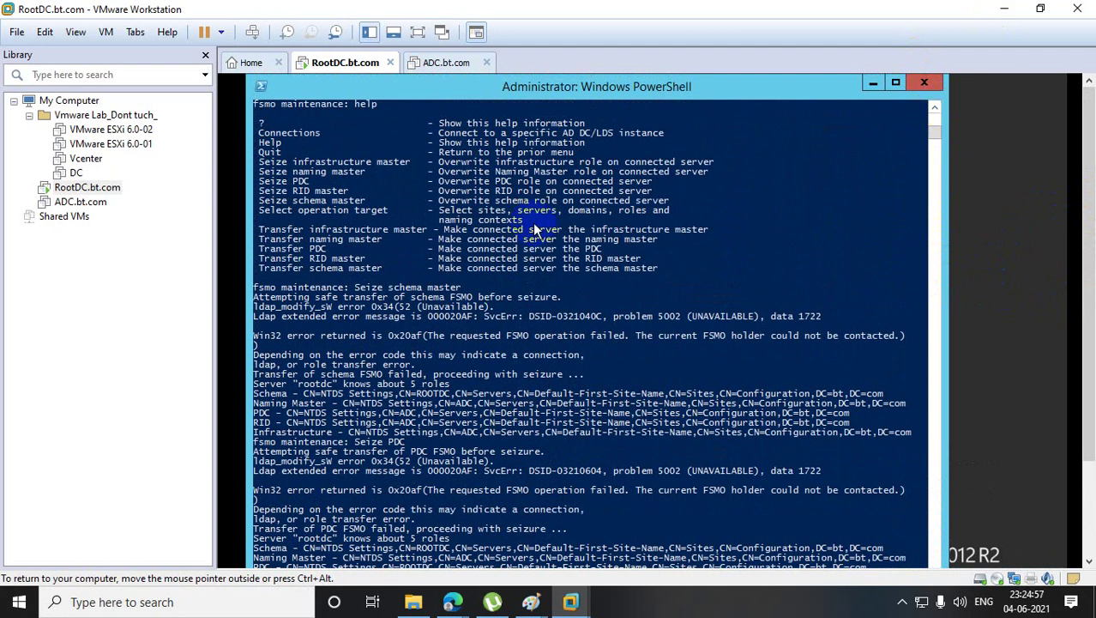
pyautogui.hotkey('ctrl', 'alt')
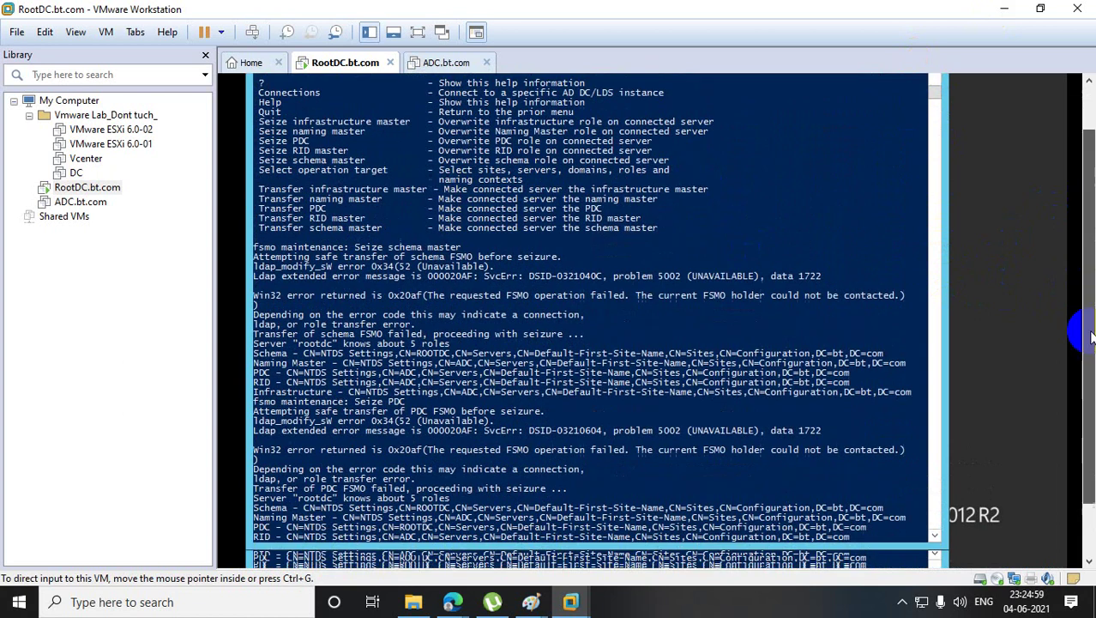
pyautogui.rightClick(266, 559)
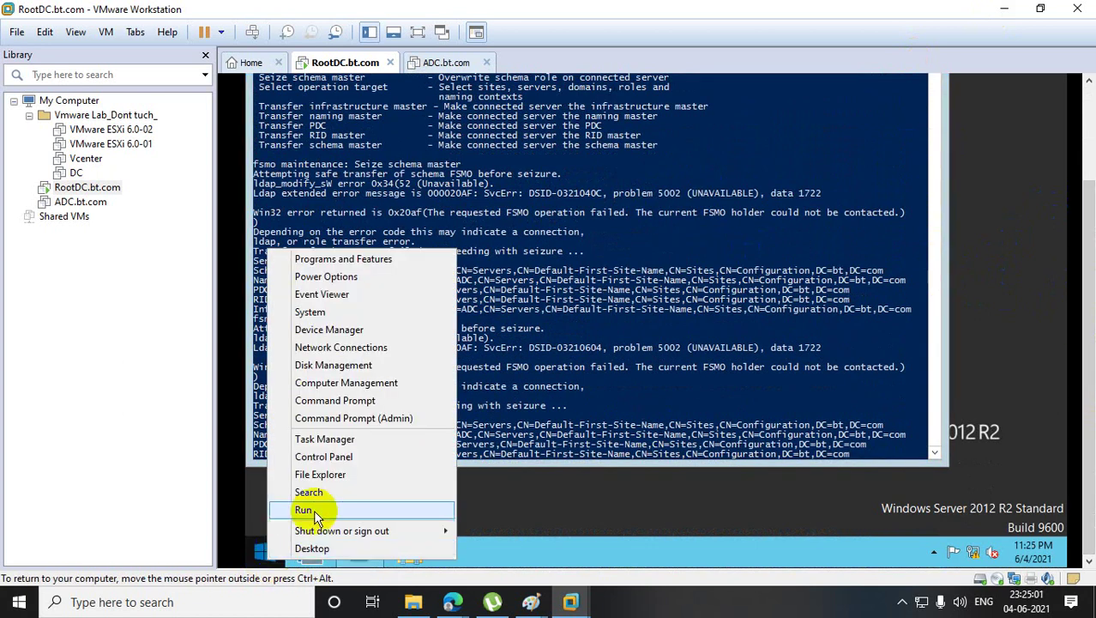
pyautogui.click(314, 509)
pyautogui.write('cmd')
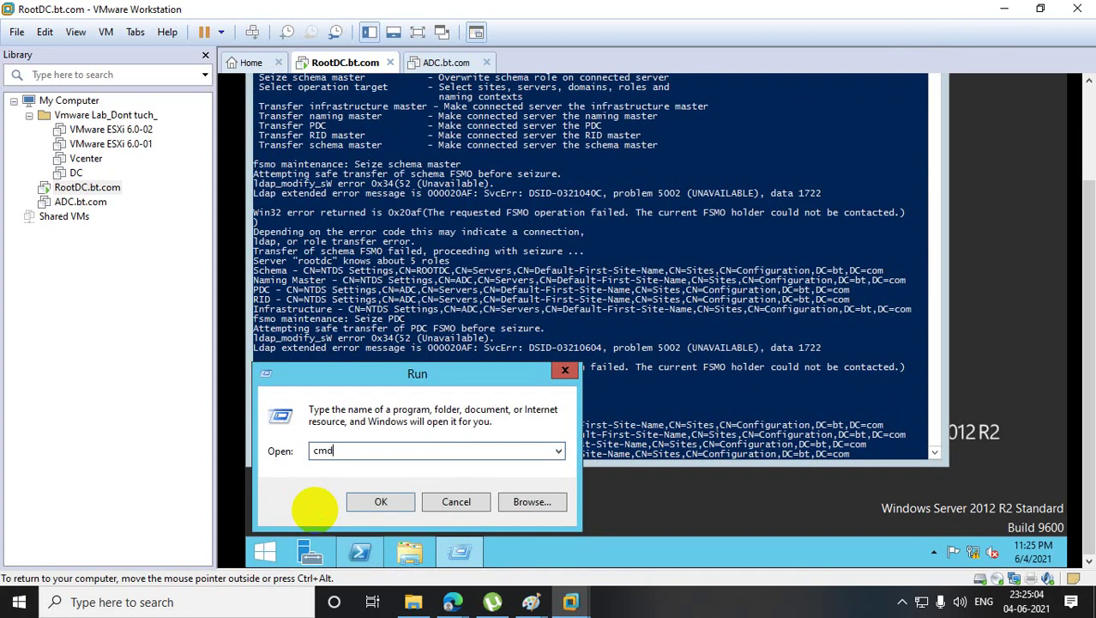
pyautogui.press('Return')
# - Run netdom query fsmo to list the role holders, then close the Command Prompt
pyautogui.click(614, 181)
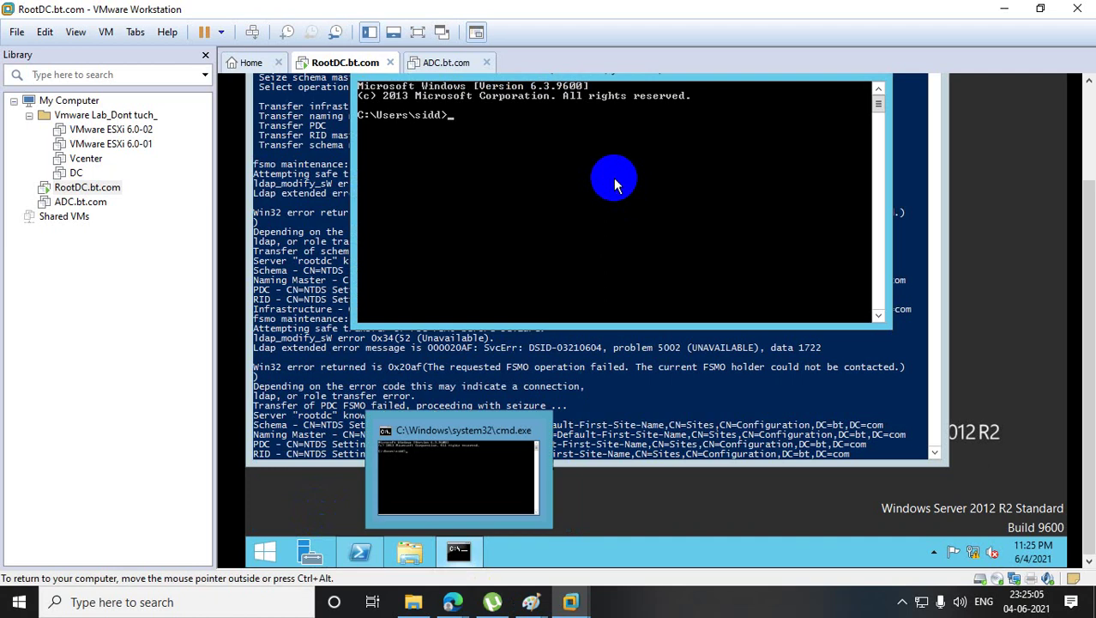
pyautogui.write('netdop')
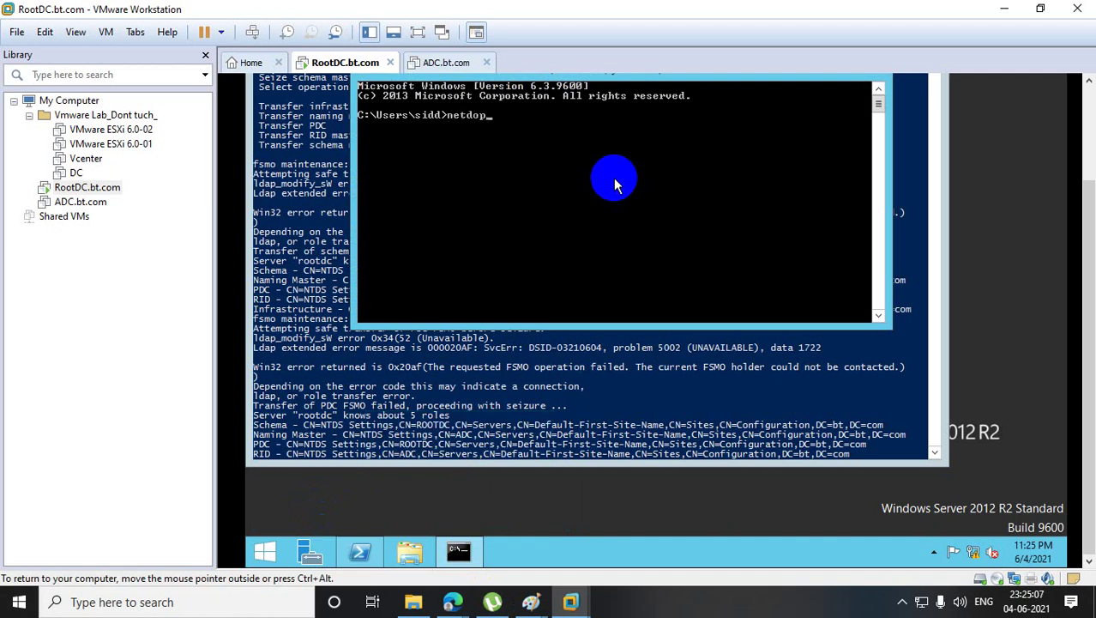
pyautogui.press('BackSpace')
pyautogui.press('BackSpace')
pyautogui.press('BackSpace')
pyautogui.press('BackSpace')
pyautogui.press('BackSpace')
pyautogui.write('netdom query fsm')
pyautogui.press('Return')
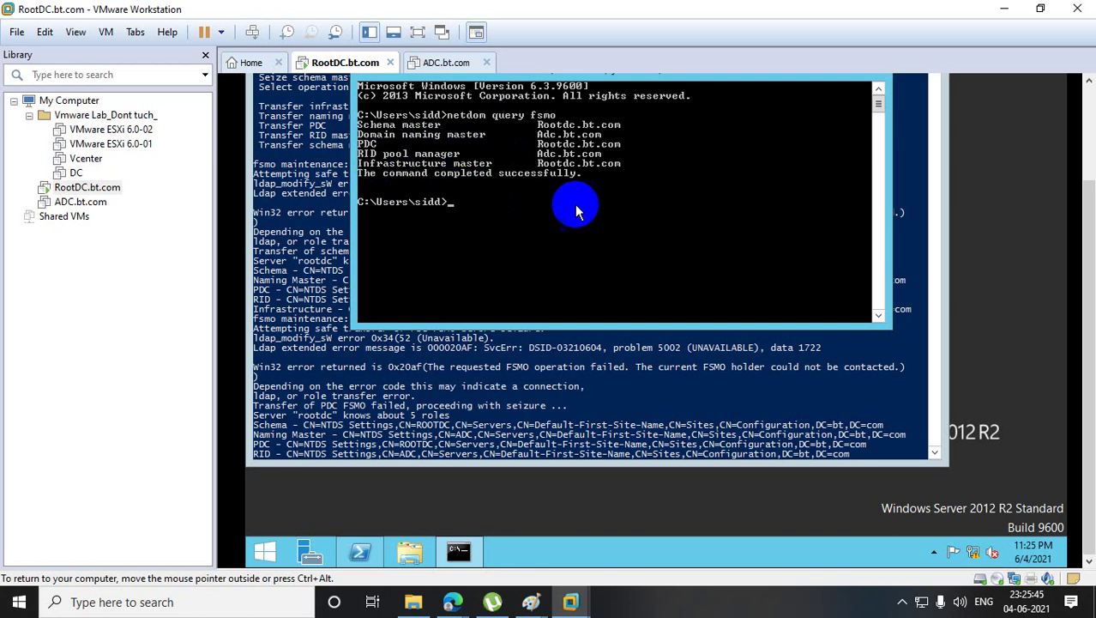
pyautogui.click(609, 388)
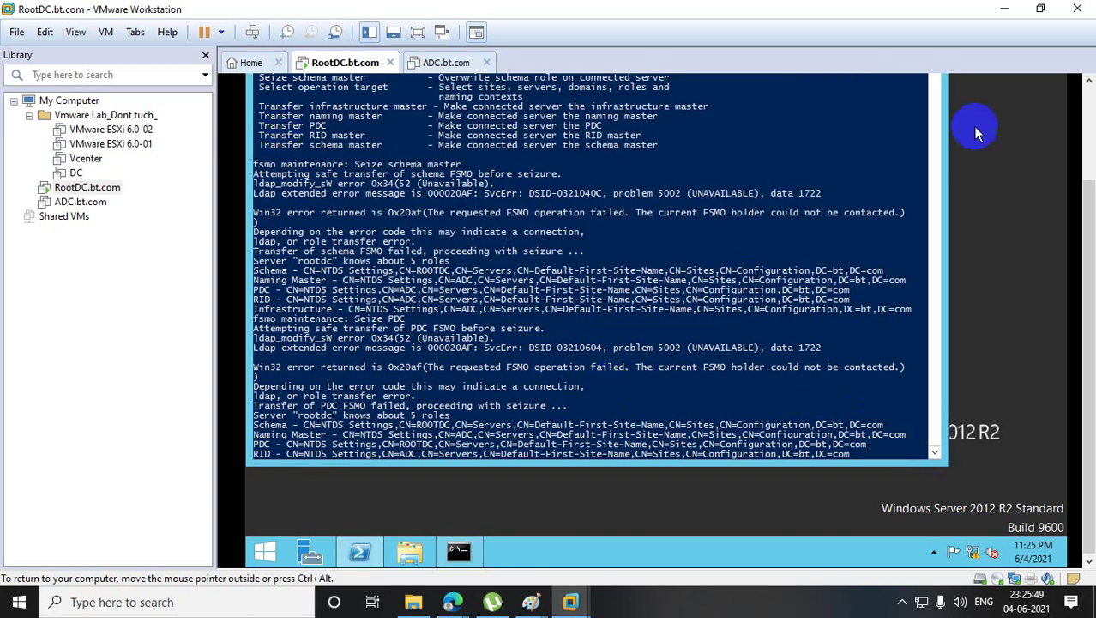
# - Copy 'Select operation target' from the help output, then clear it from the fsmo maintenance prompt
pyautogui.moveTo(1087, 208); pyautogui.dragTo(1077, 147)
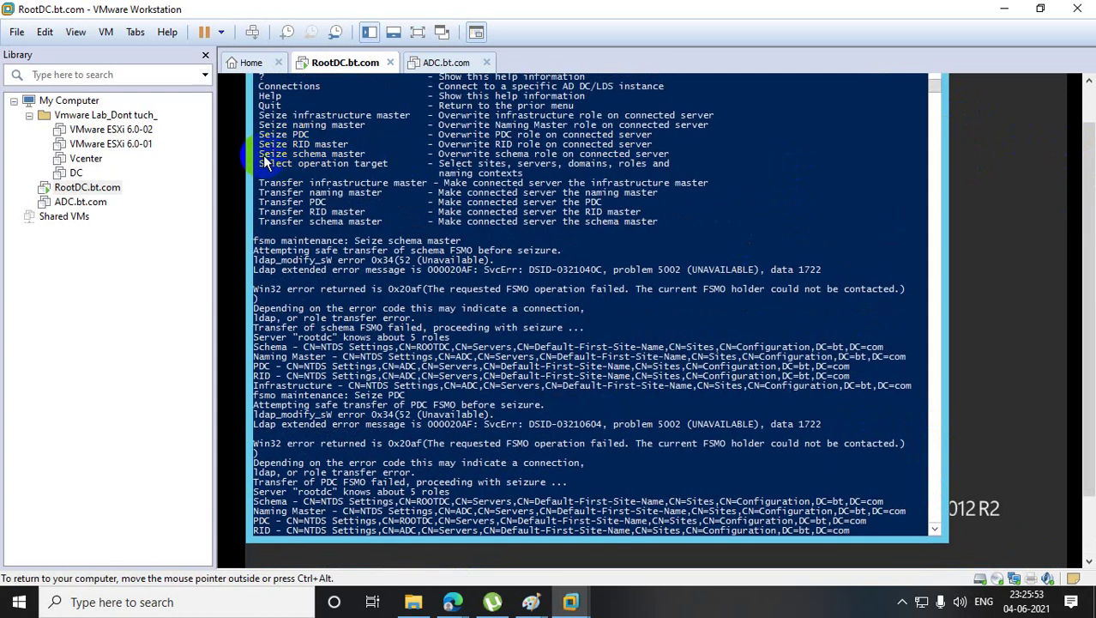
pyautogui.moveTo(259, 163); pyautogui.dragTo(383, 165)
pyautogui.rightClick(385, 165)
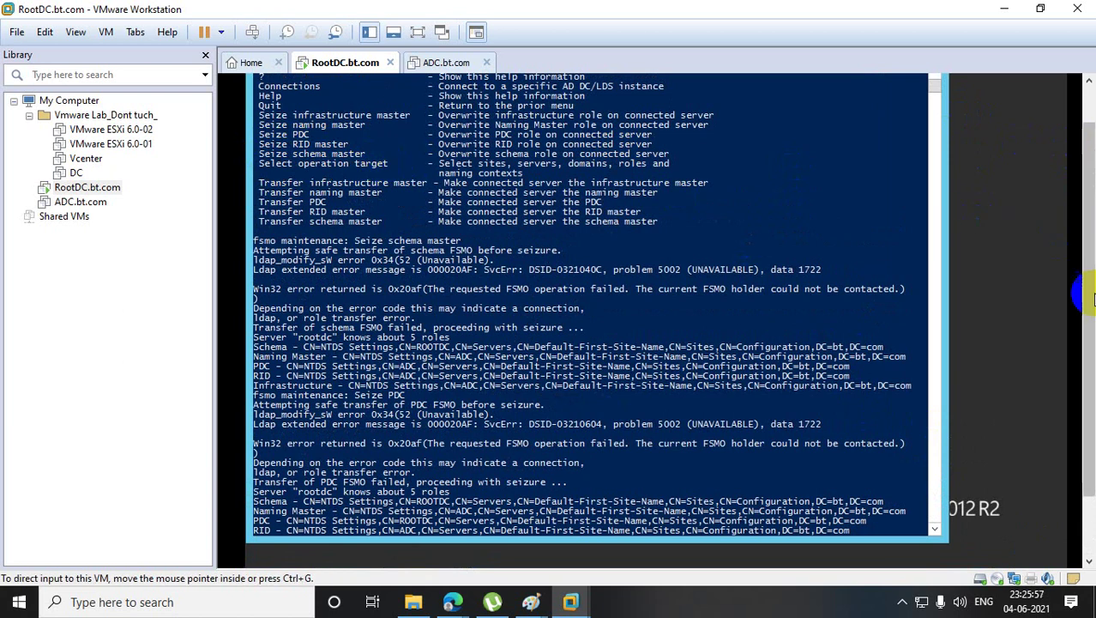
pyautogui.moveTo(1087, 294); pyautogui.dragTo(1088, 312)
pyautogui.click(935, 504)
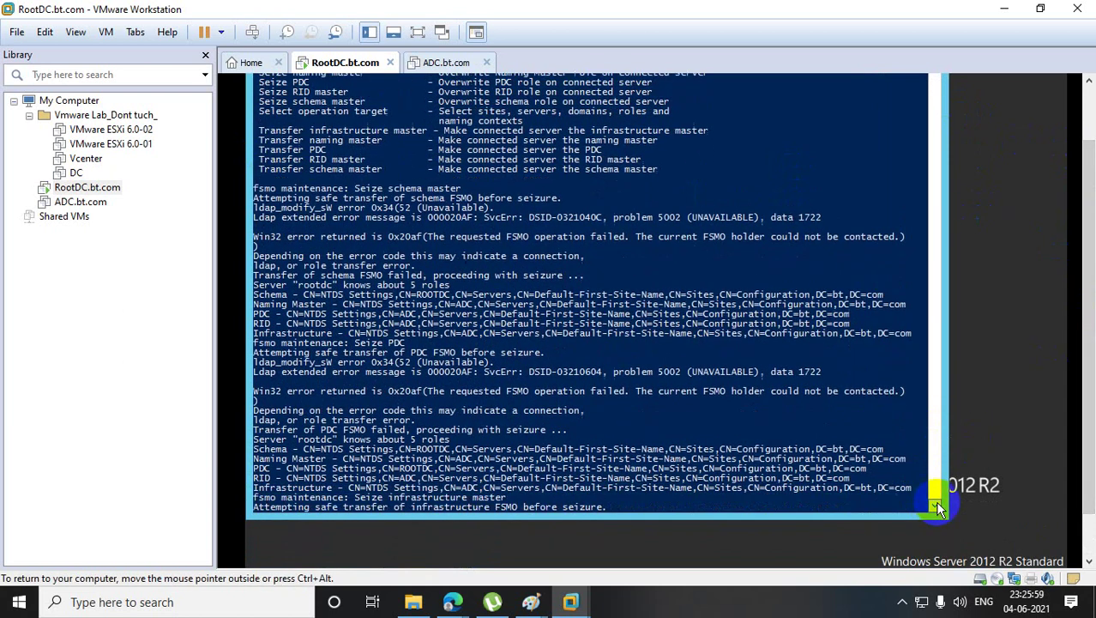
pyautogui.scroll(-3, 936, 505)
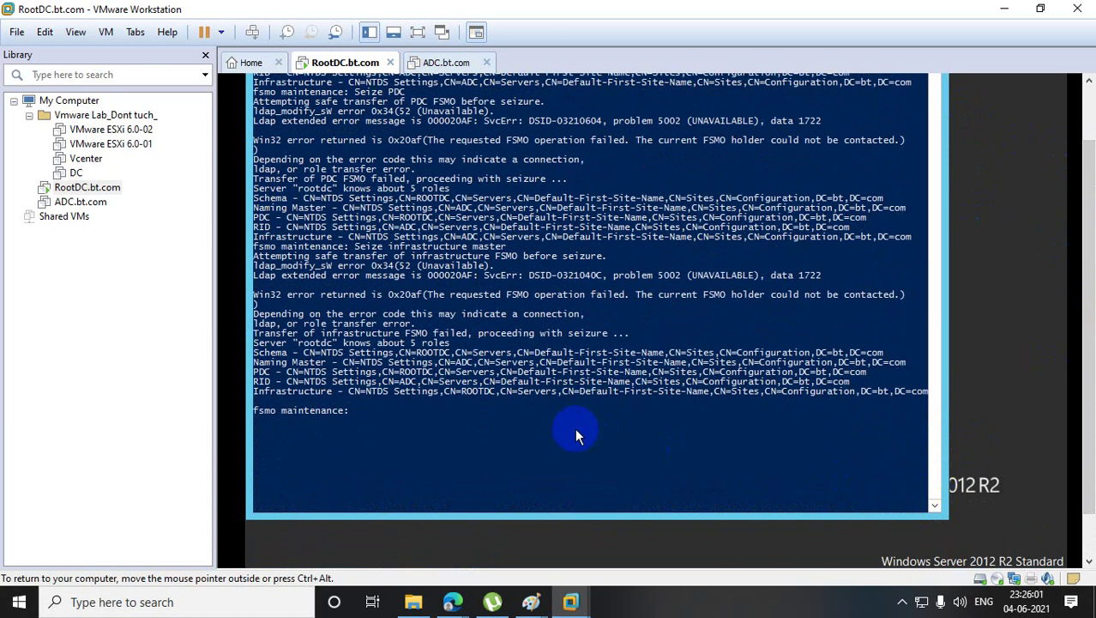
pyautogui.rightClick(575, 427)
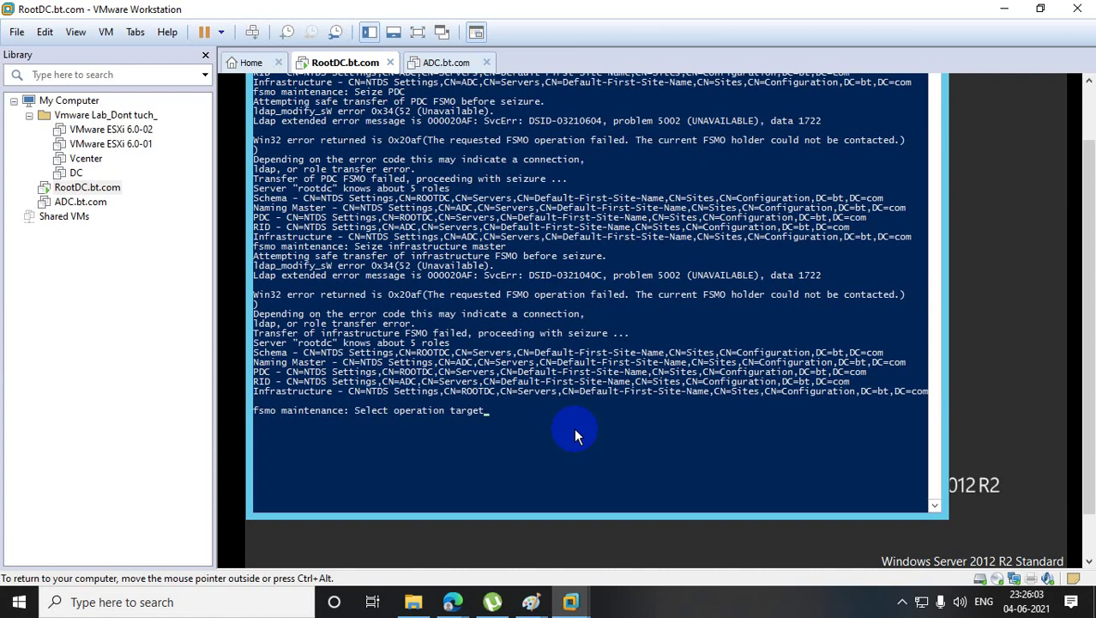
pyautogui.press('BackSpace')
pyautogui.press('BackSpace')
pyautogui.press('BackSpace')
pyautogui.press('BackSpace')
pyautogui.press('BackSpace')
pyautogui.press('BackSpace')
pyautogui.press('BackSpace')
pyautogui.press('BackSpace')
pyautogui.press('BackSpace')
pyautogui.press('BackSpace')
pyautogui.press('BackSpace')
pyautogui.press('BackSpace')
pyautogui.press('BackSpace')
pyautogui.press('BackSpace')
pyautogui.press('BackSpace')
pyautogui.press('BackSpace')
pyautogui.press('BackSpace')
pyautogui.press('BackSpace')
pyautogui.press('BackSpace')
pyautogui.press('BackSpace')
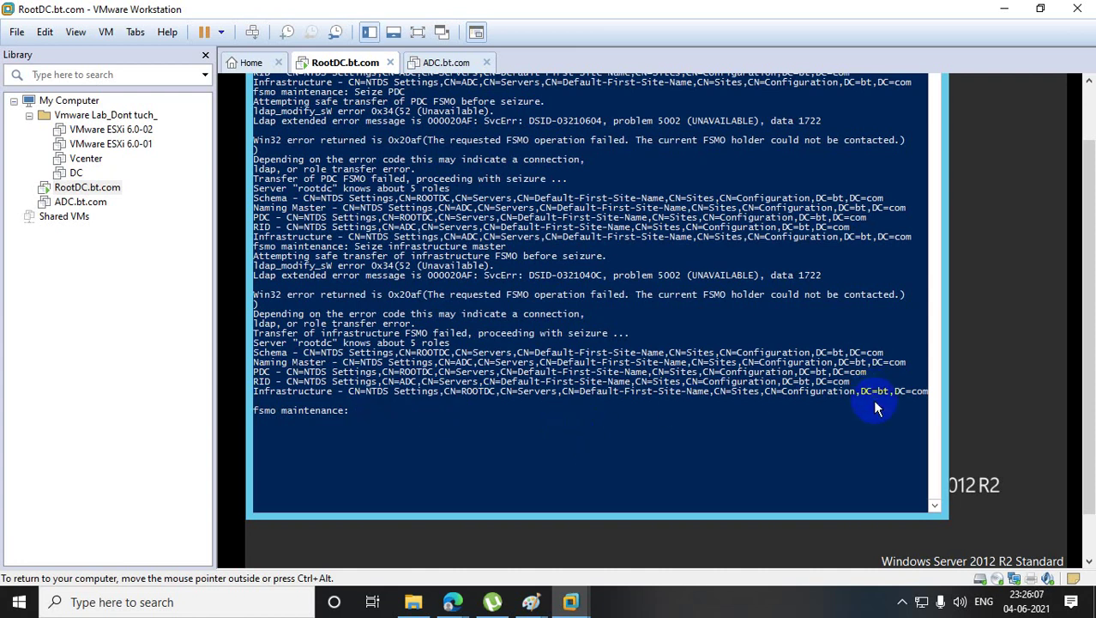
pyautogui.scroll(2, 1082, 395)
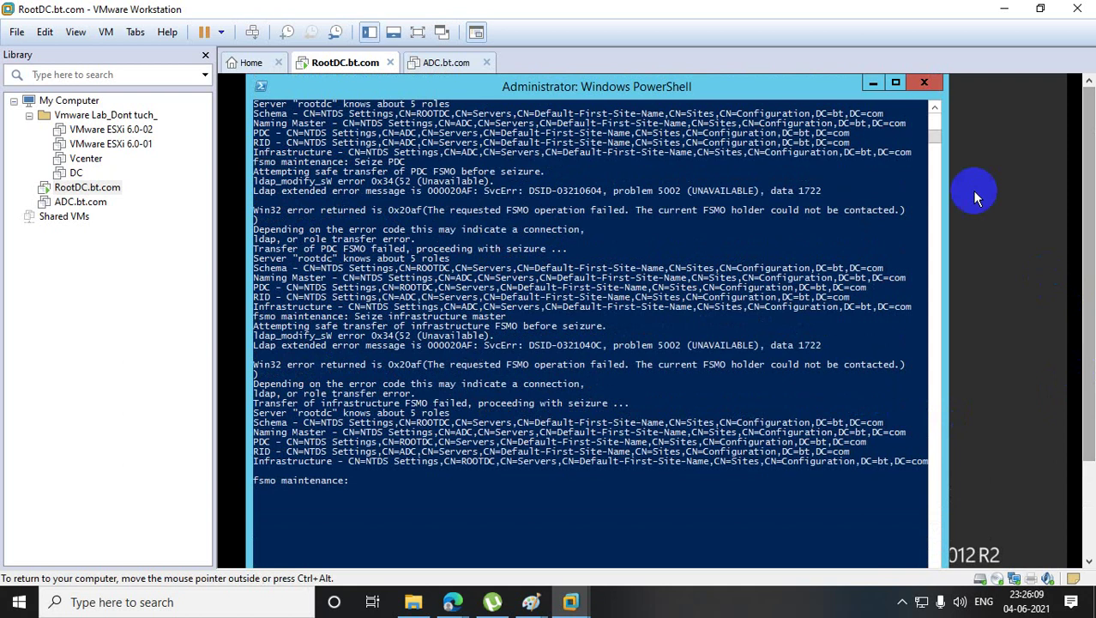
pyautogui.scroll(10, 933, 101)
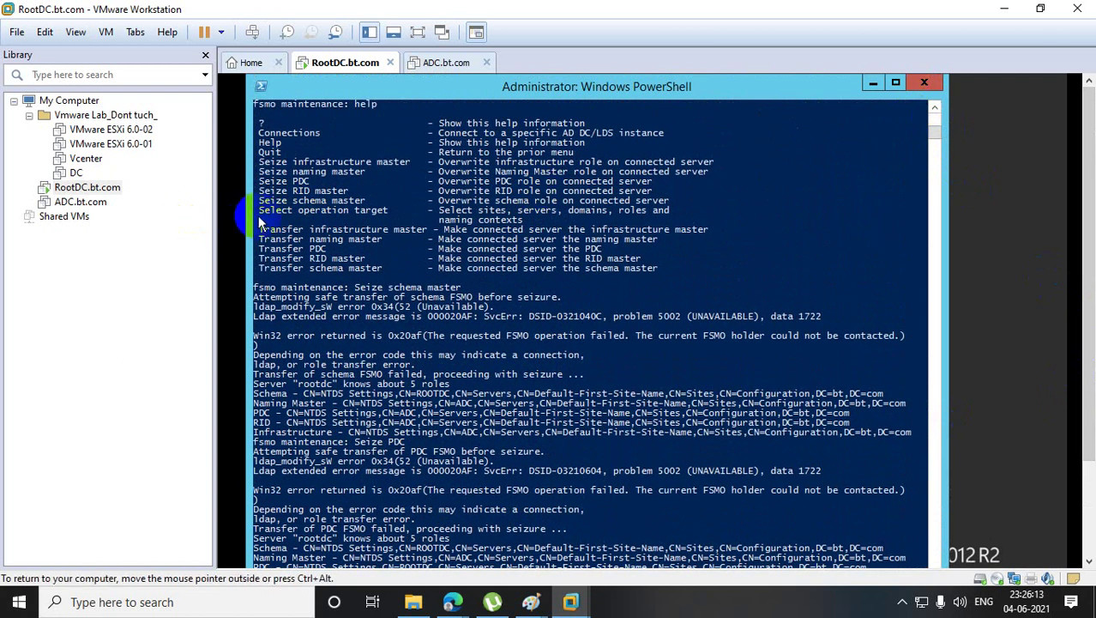
# - Copy the 'Seize naming master' command from the ntdsutil help listing
pyautogui.moveTo(260, 200); pyautogui.dragTo(365, 206)
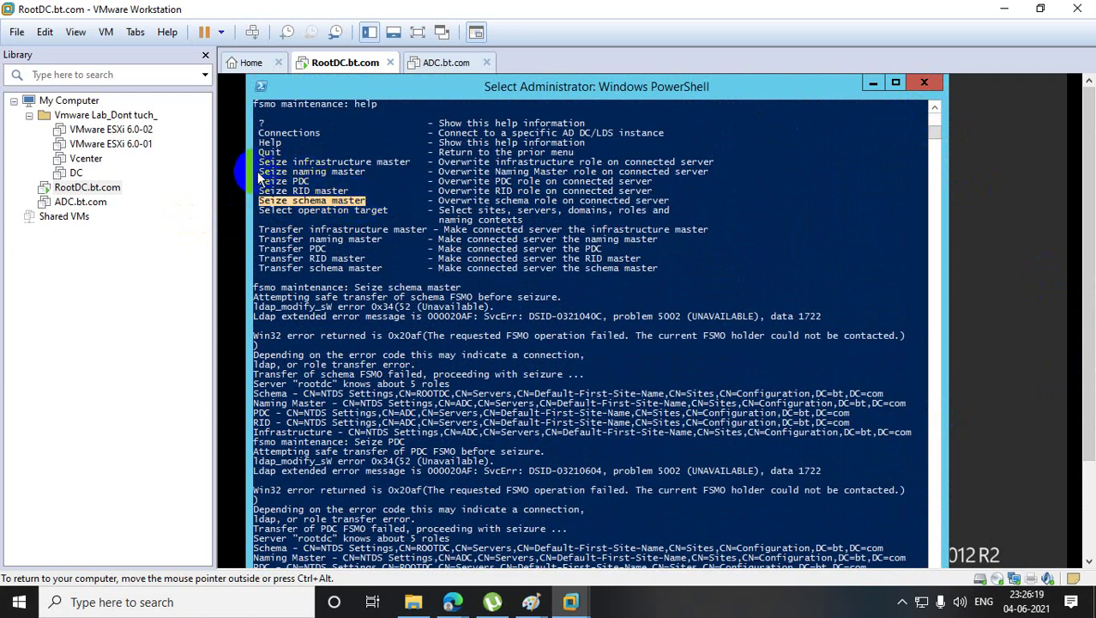
pyautogui.moveTo(259, 172); pyautogui.dragTo(364, 176)
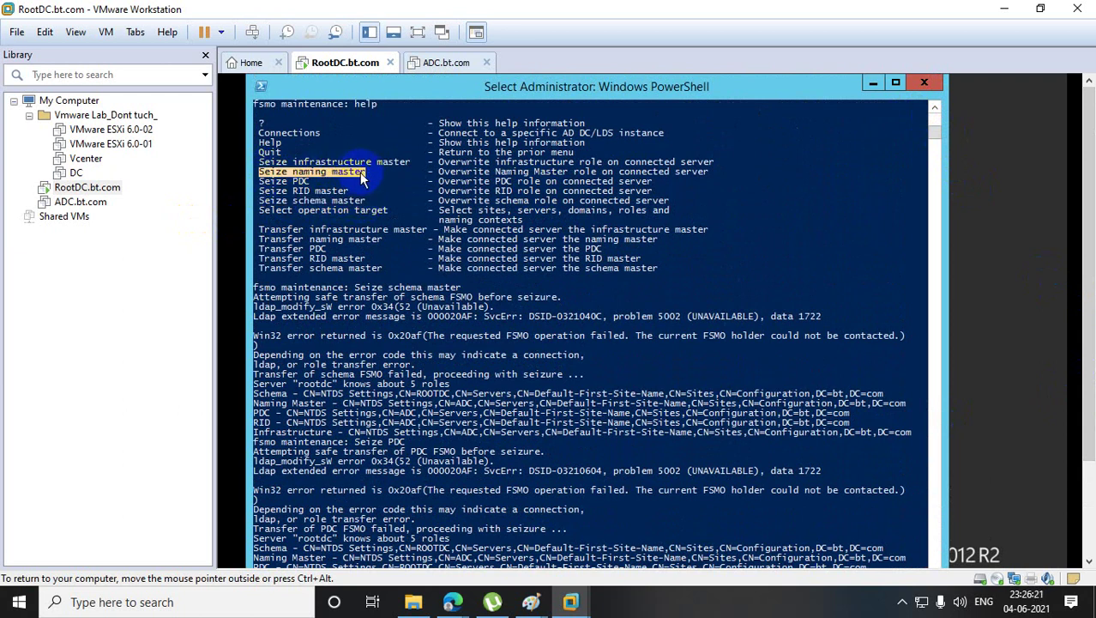
pyautogui.rightClick(362, 178)
pyautogui.moveTo(1090, 296); pyautogui.dragTo(1089, 382)
pyautogui.rightClick(940, 453)
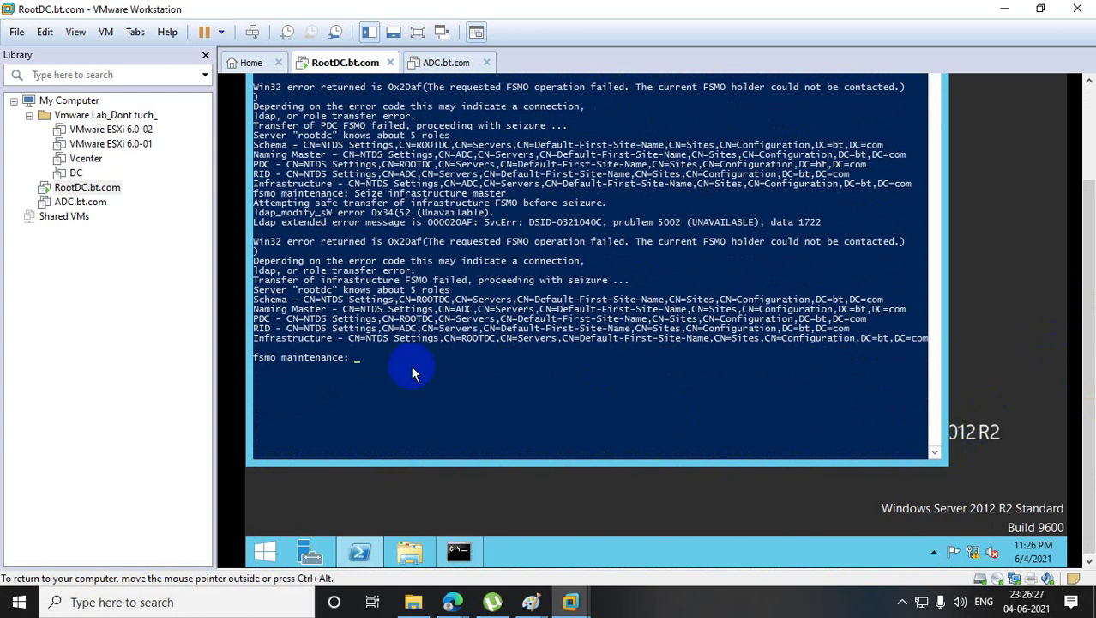
# - Paste and run 'Seize naming master', confirming the domain naming role seizure
pyautogui.rightClick(400, 366)
pyautogui.press('Return')
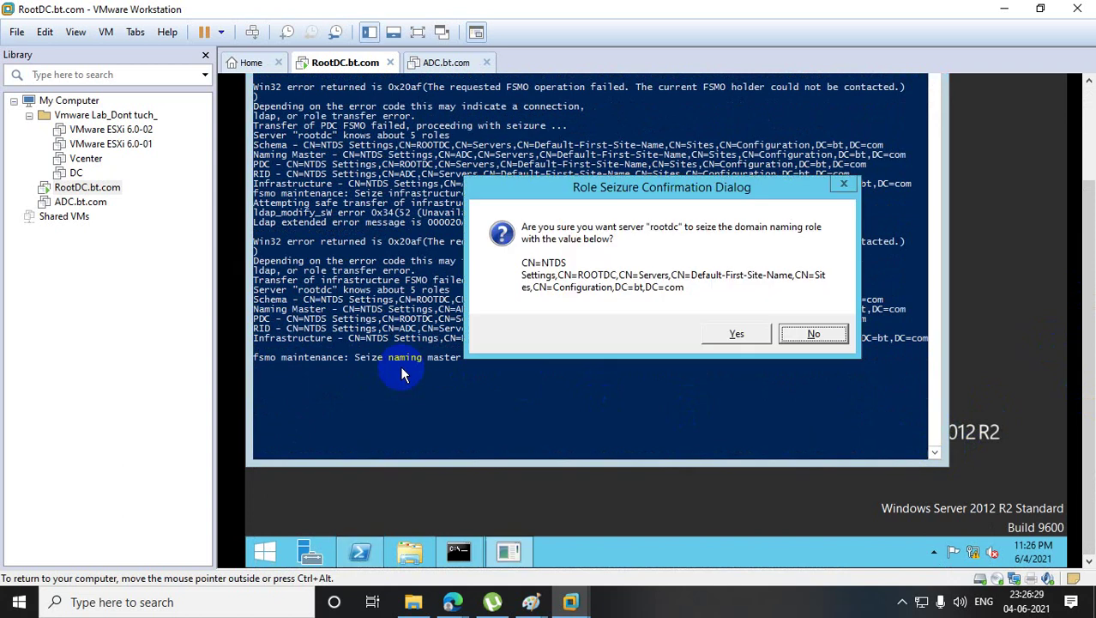
pyautogui.click(727, 336)
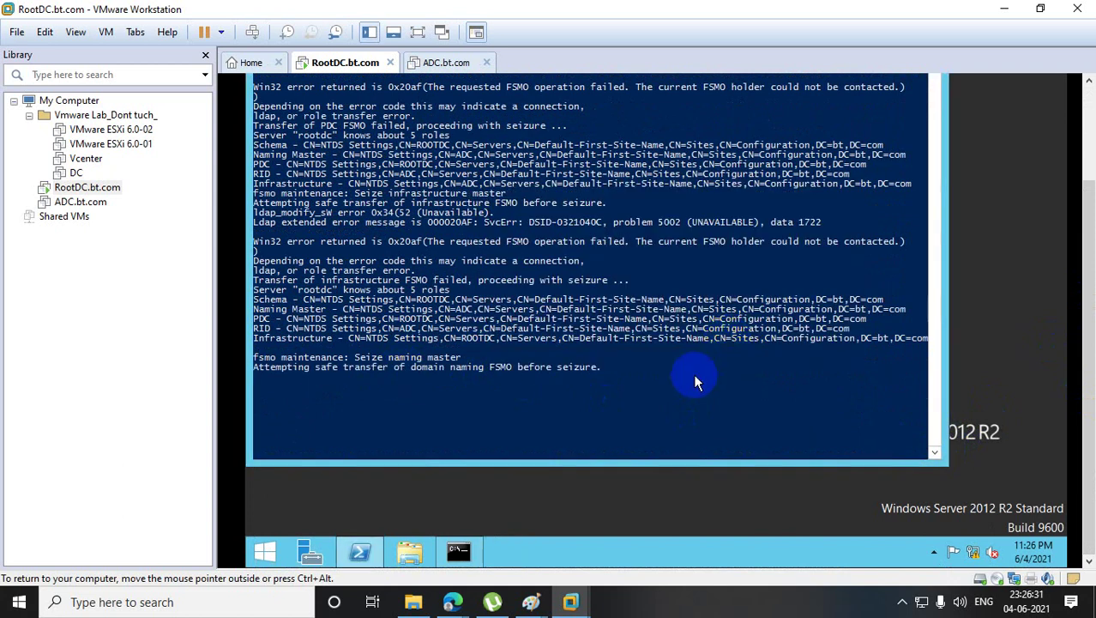
# - Bring up the netdom query fsmo results, then minimize that window
pyautogui.click(458, 555)
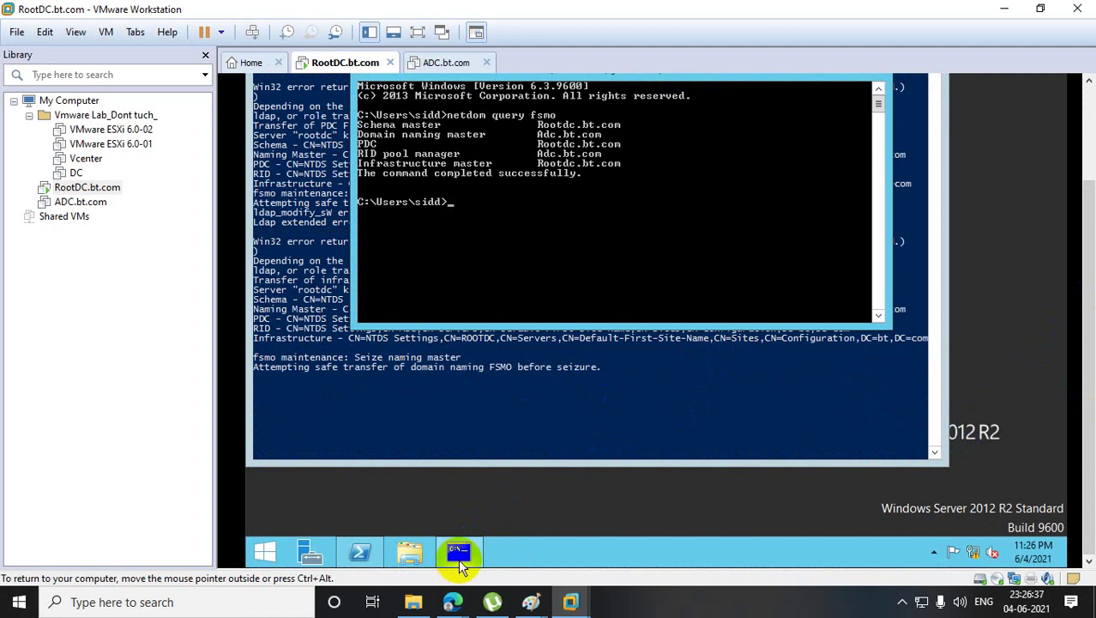
pyautogui.click(458, 558)
pyautogui.scroll(3, 790, 309)
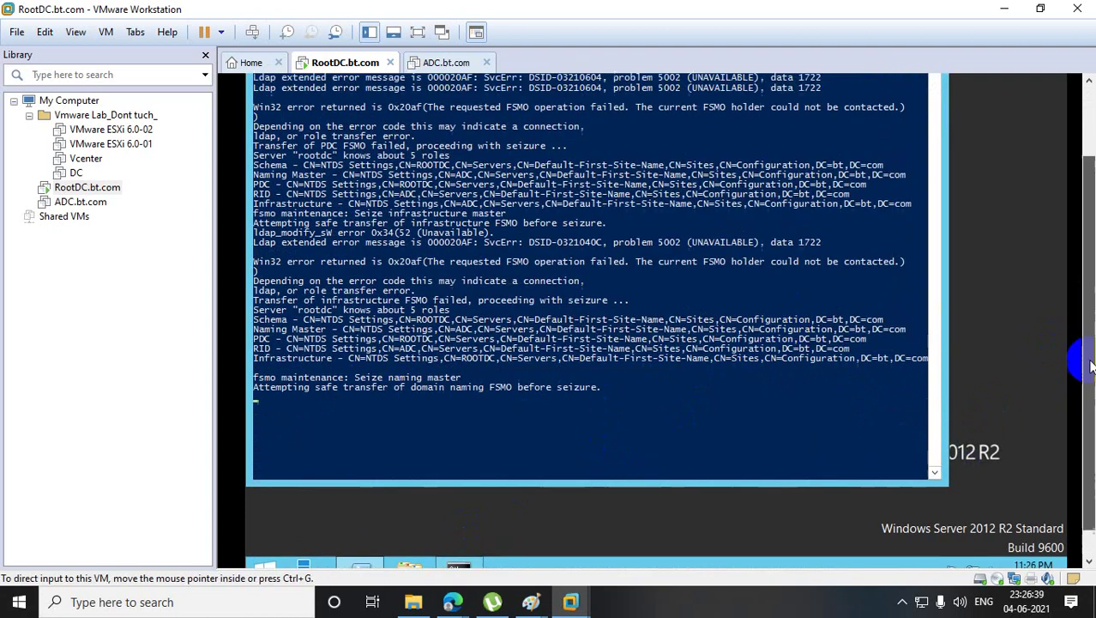
pyautogui.moveTo(939, 137); pyautogui.dragTo(935, 120)
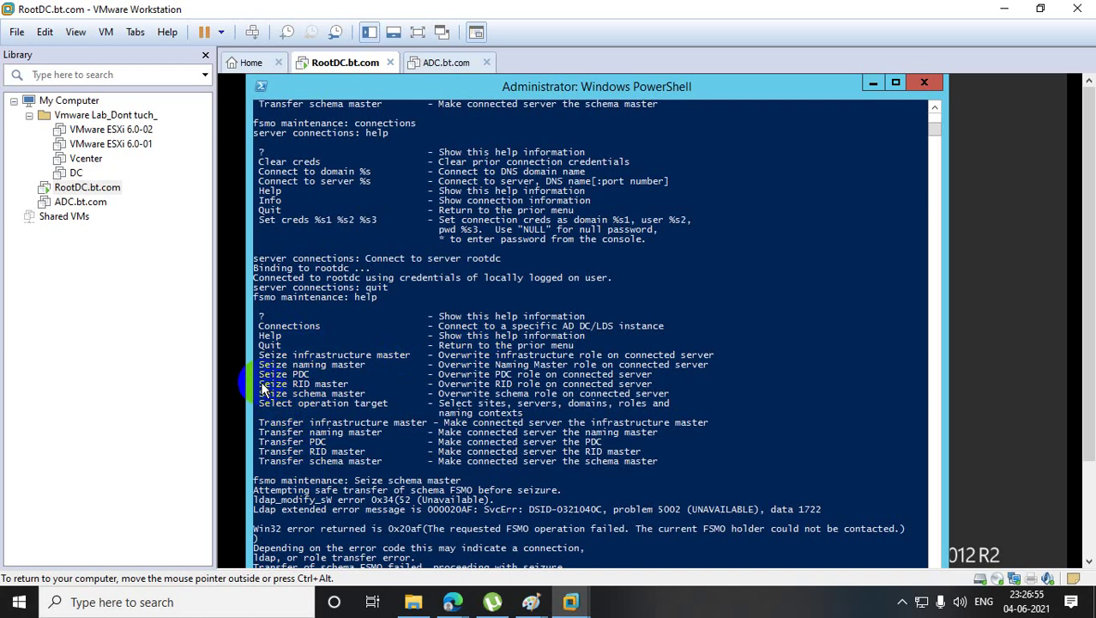
# - Run 'Seize RID master' at the fsmo maintenance prompt and confirm the RID role seizure
pyautogui.moveTo(259, 385); pyautogui.dragTo(347, 392)
pyautogui.rightClick(346, 392)
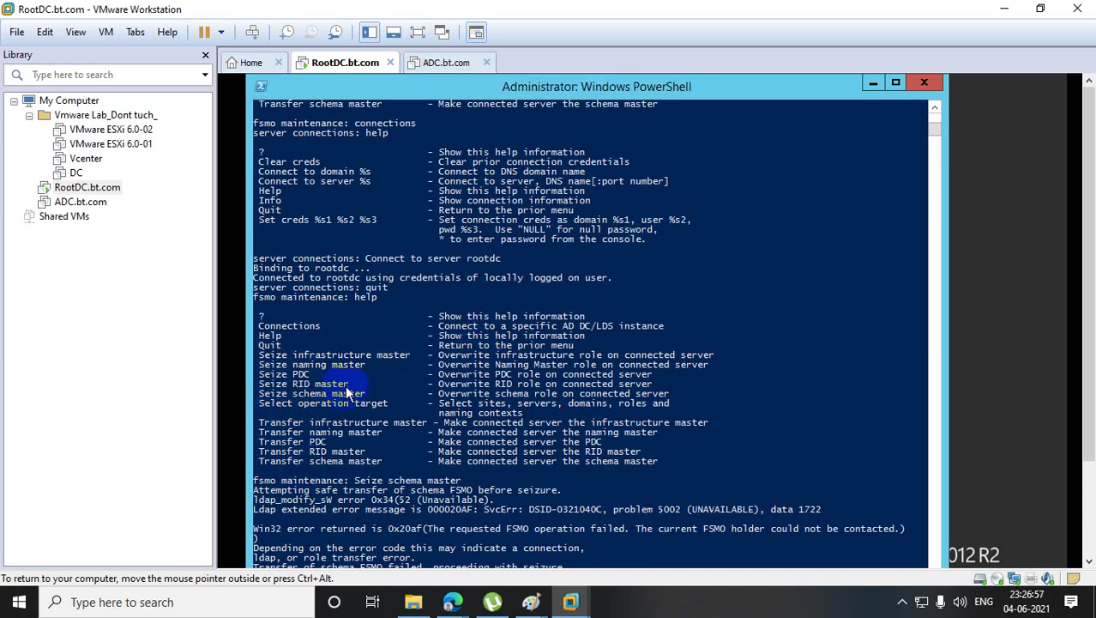
pyautogui.scroll(-3, 1087, 309)
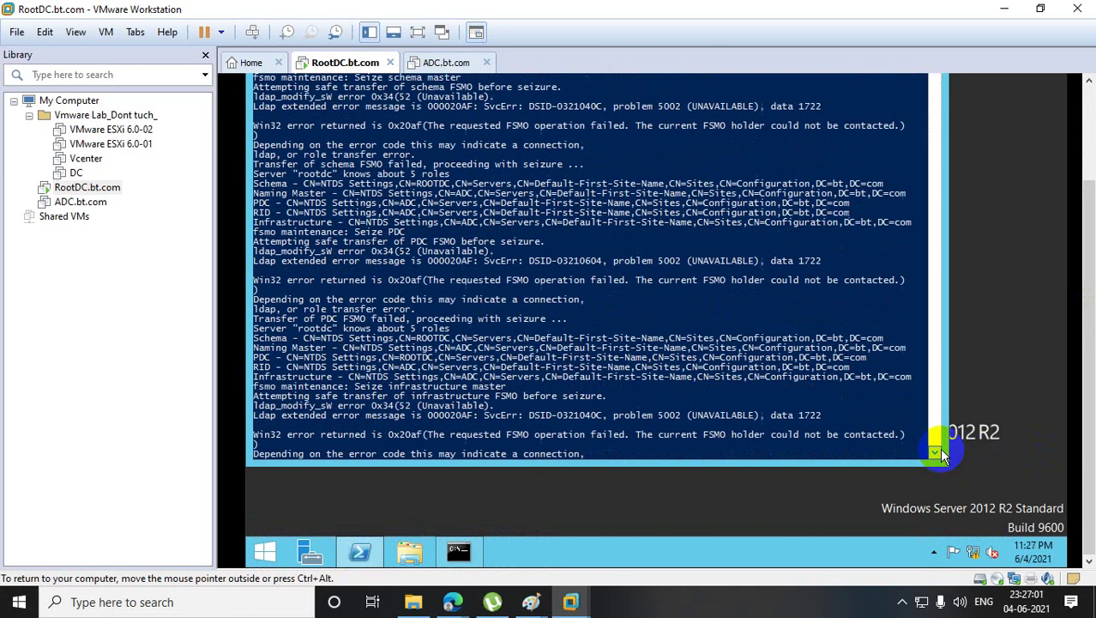
pyautogui.click(935, 452)
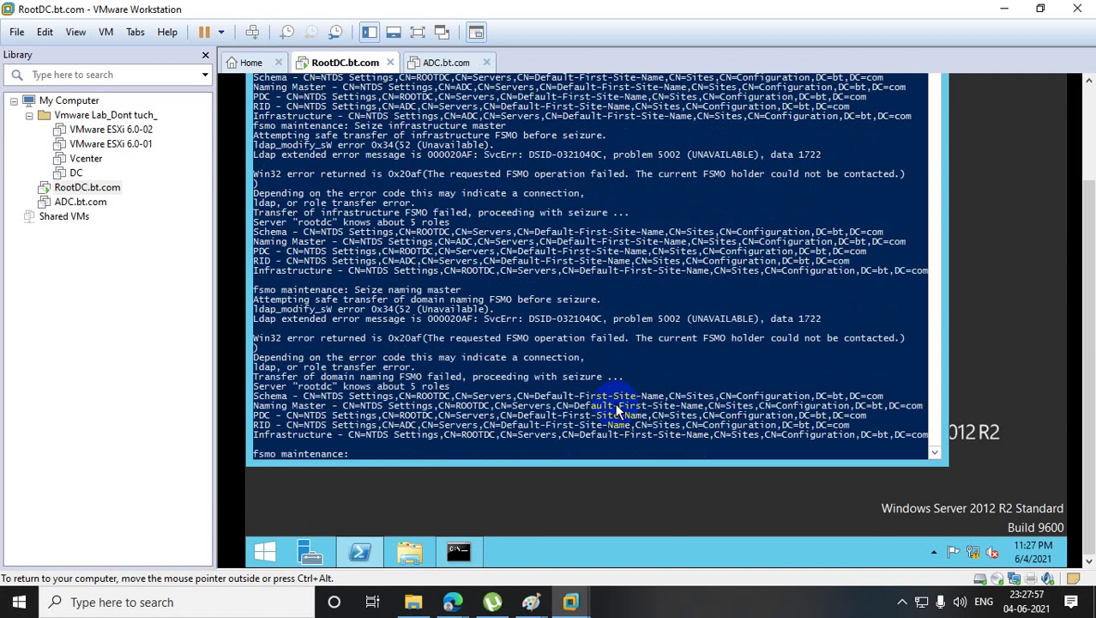
pyautogui.write('Seize RID master')
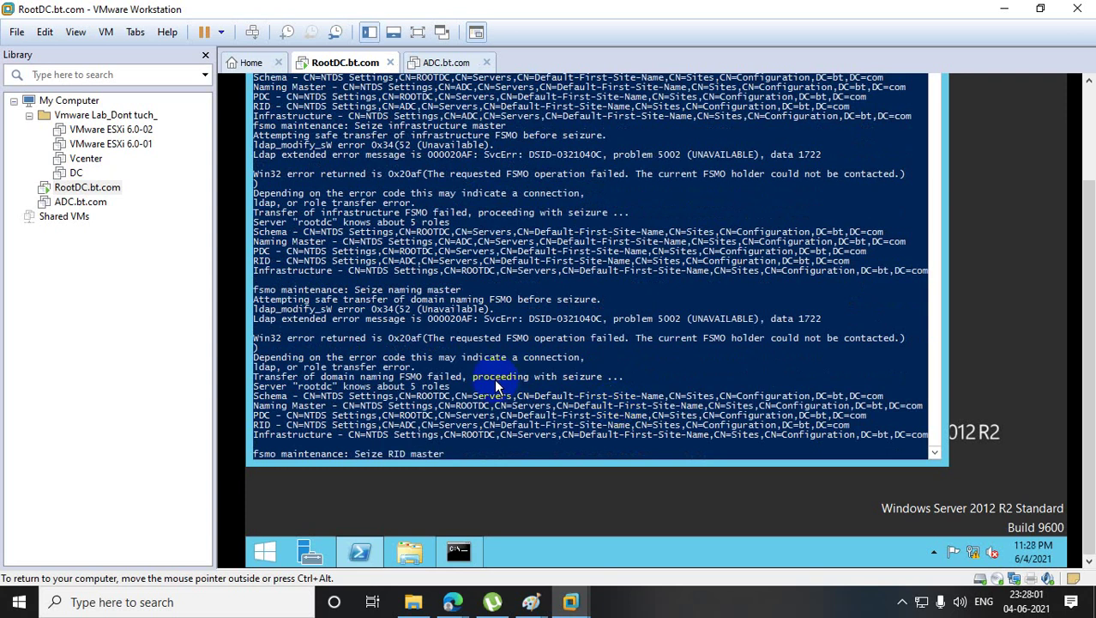
pyautogui.press('Return')
pyautogui.click(767, 331)
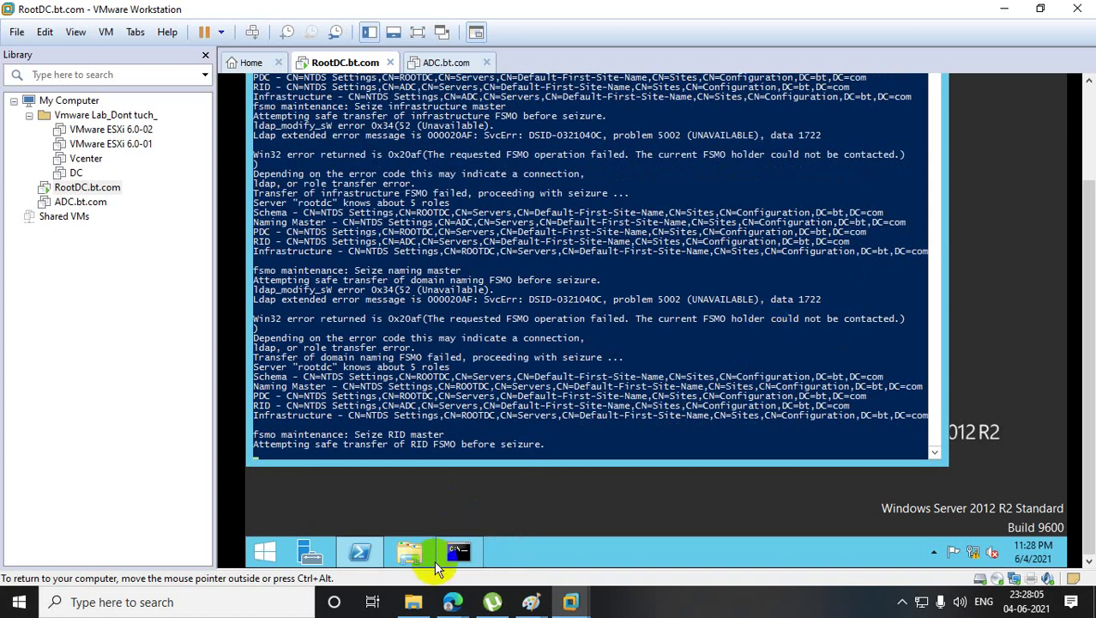
pyautogui.moveTo(452, 601)
pyautogui.click(397, 548)
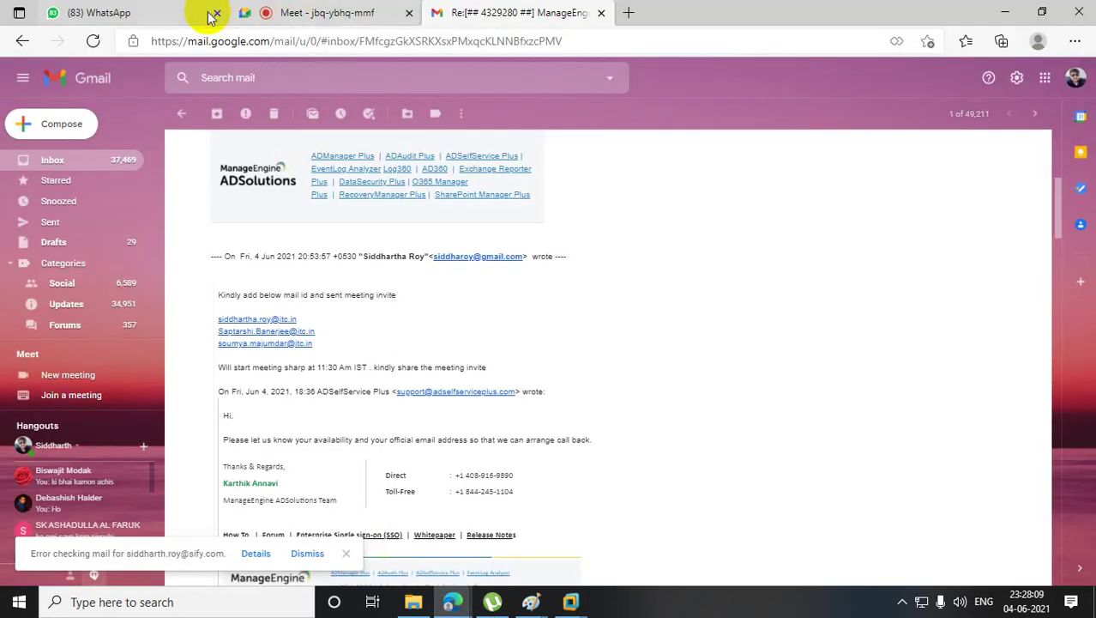
# - Scroll the Gmail support thread to the newest reply about the fully booked Monday 11.30am slot
pyautogui.click(313, 13)
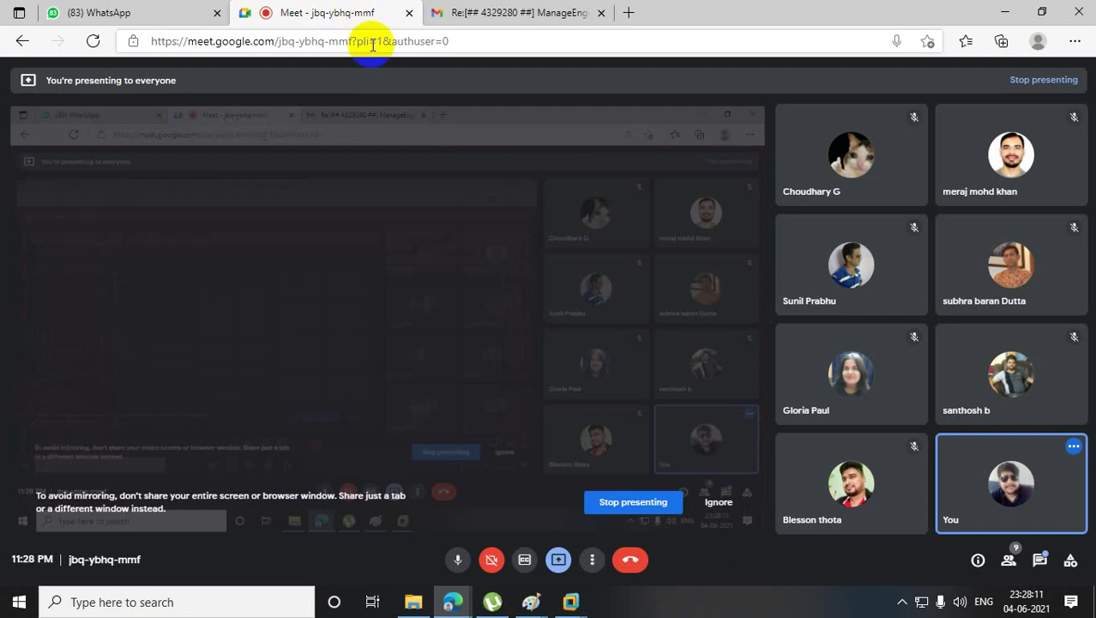
pyautogui.click(504, 14)
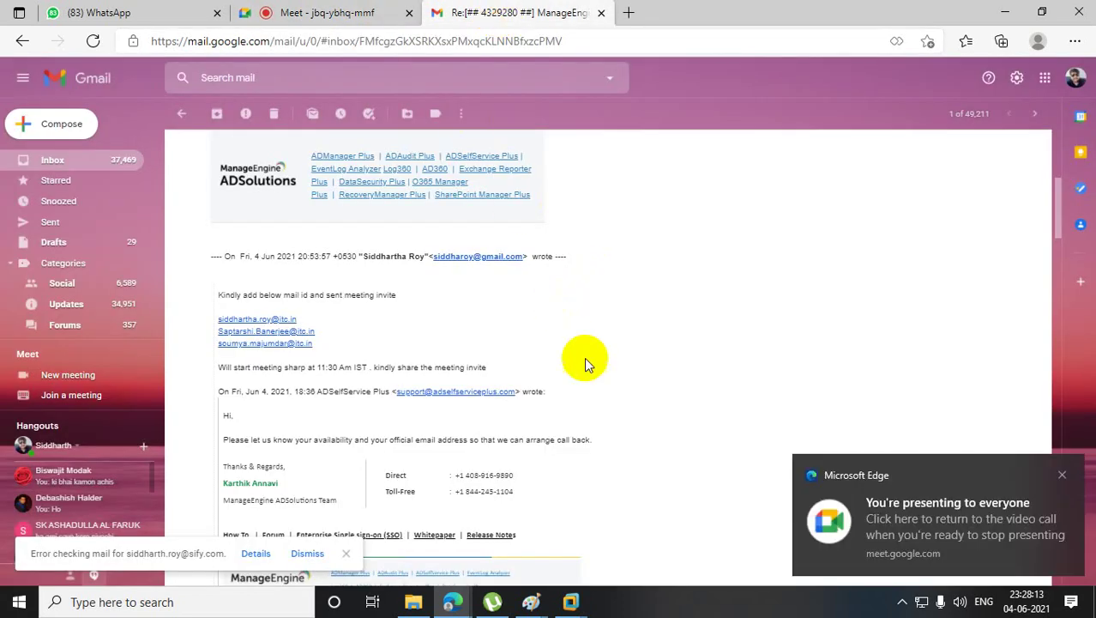
pyautogui.click(1057, 271)
pyautogui.moveTo(1057, 270)
pyautogui.mouseDown()
pyautogui.moveTo(1056, 511)
pyautogui.moveTo(1018, 151)
pyautogui.moveTo(1023, 181)
pyautogui.mouseUp()
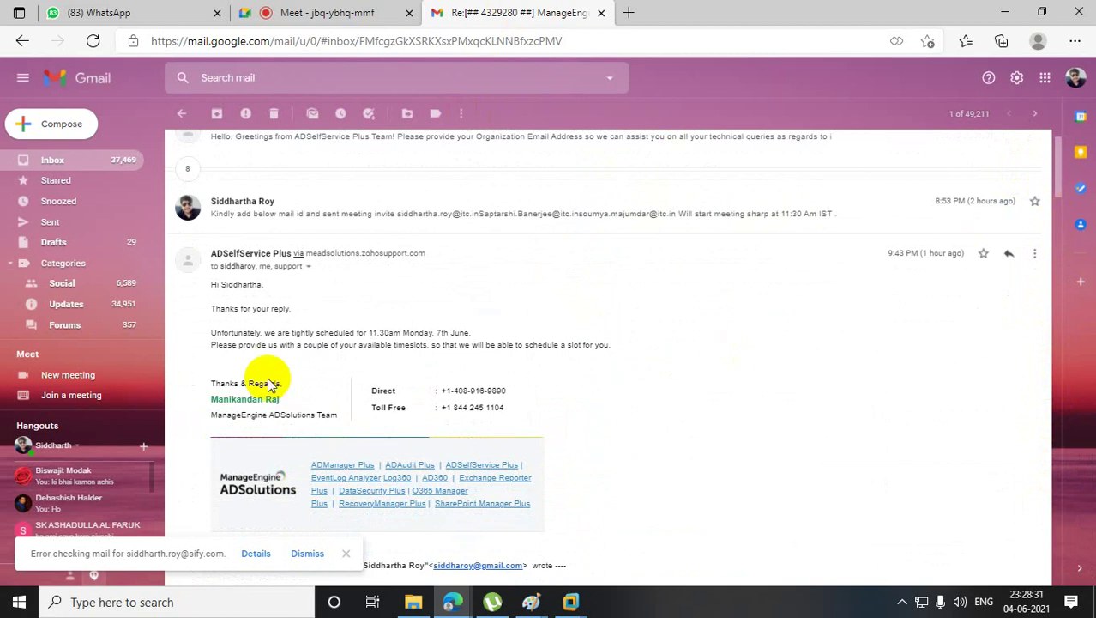
# - Reply to the support email: 'then we need 10:30 AM at least we have to implement ASAP'
pyautogui.click(1007, 259)
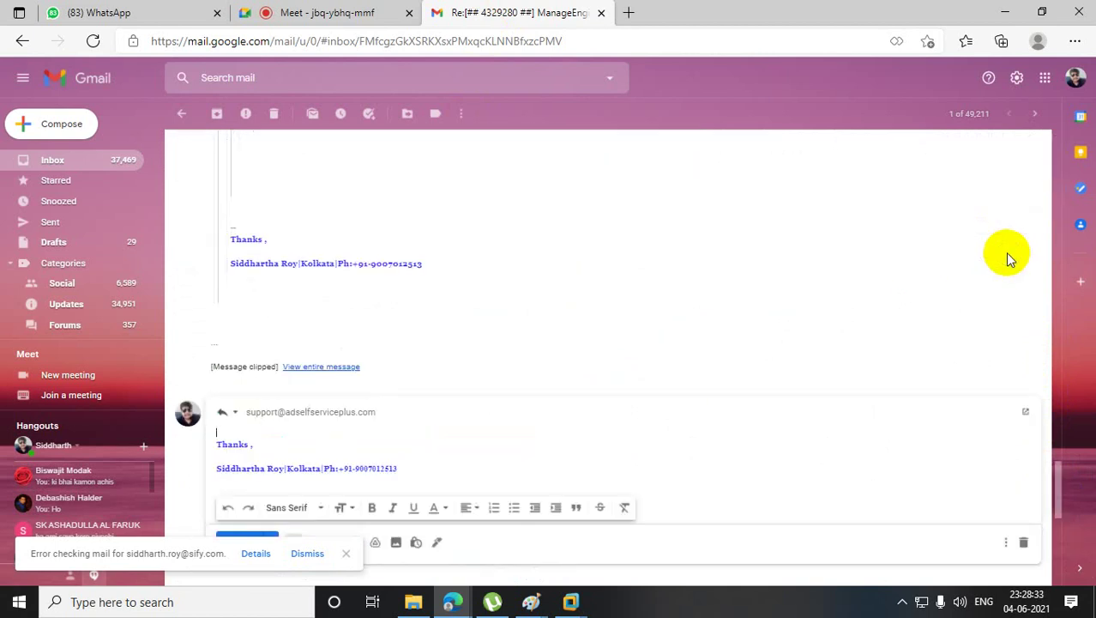
pyautogui.press('Return')
pyautogui.press('Return')
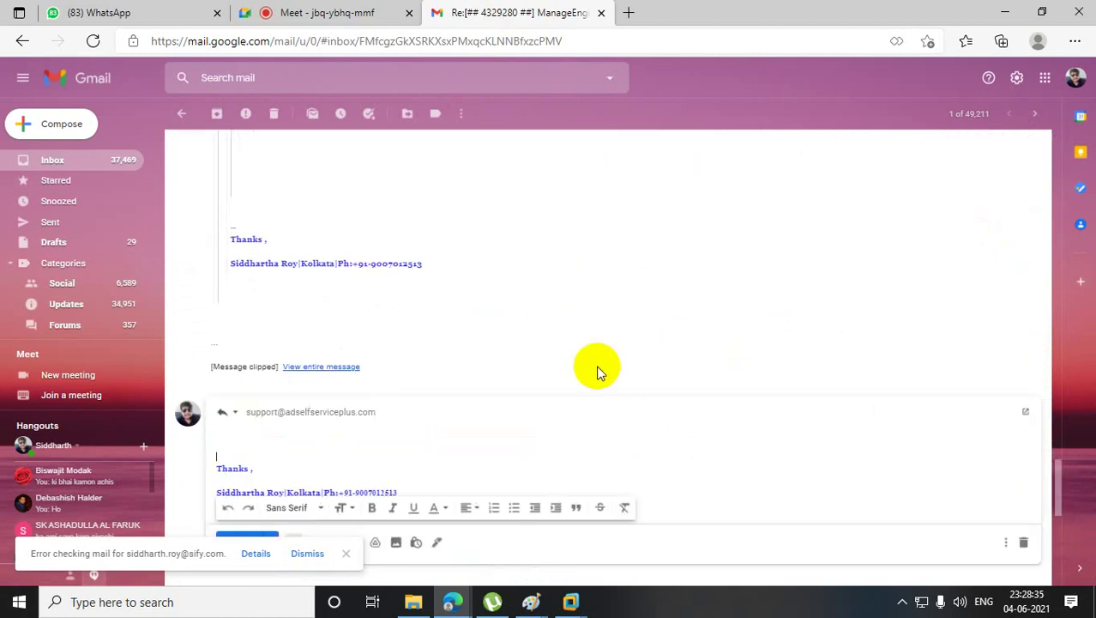
pyautogui.press('Up')
pyautogui.write('then we need 10:30 AM ')
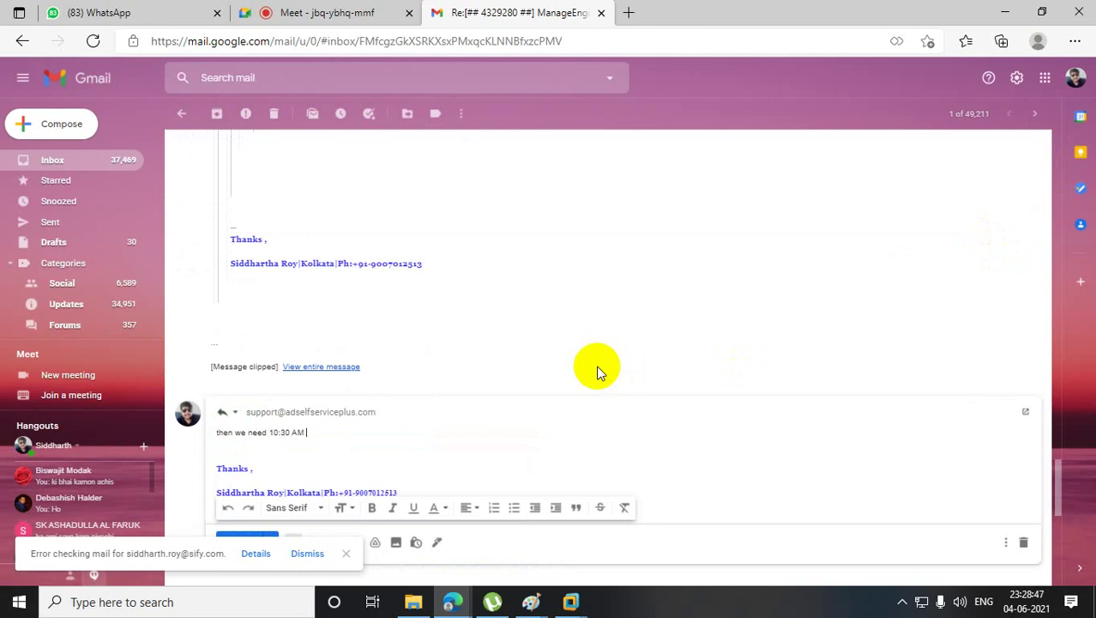
pyautogui.write('atleast we  have to implement')
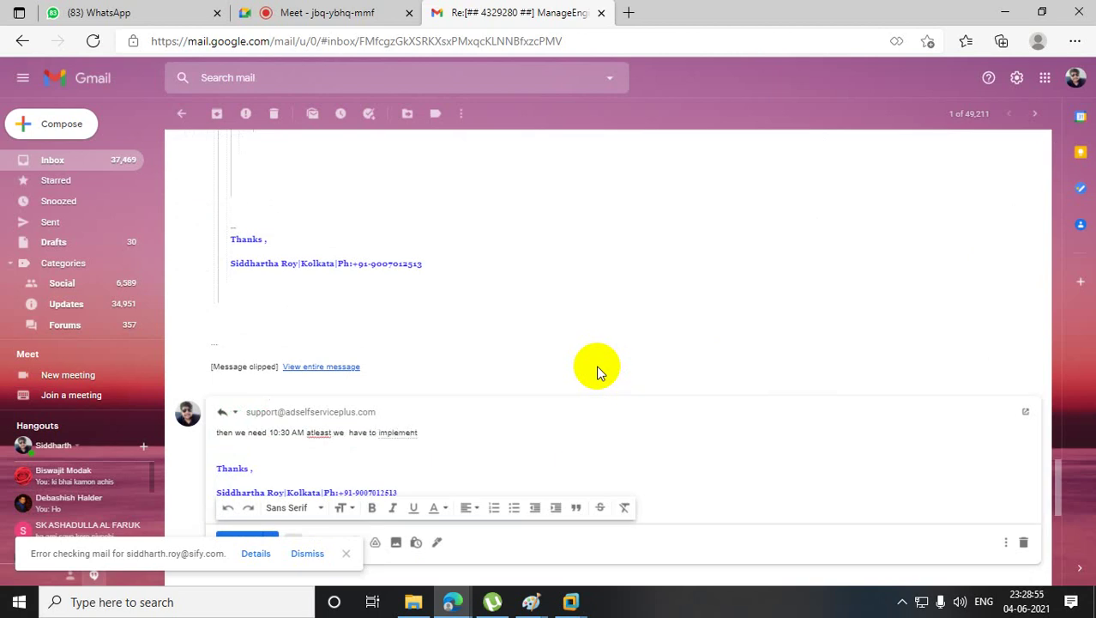
pyautogui.write(' ASAP')
pyautogui.click(319, 433)
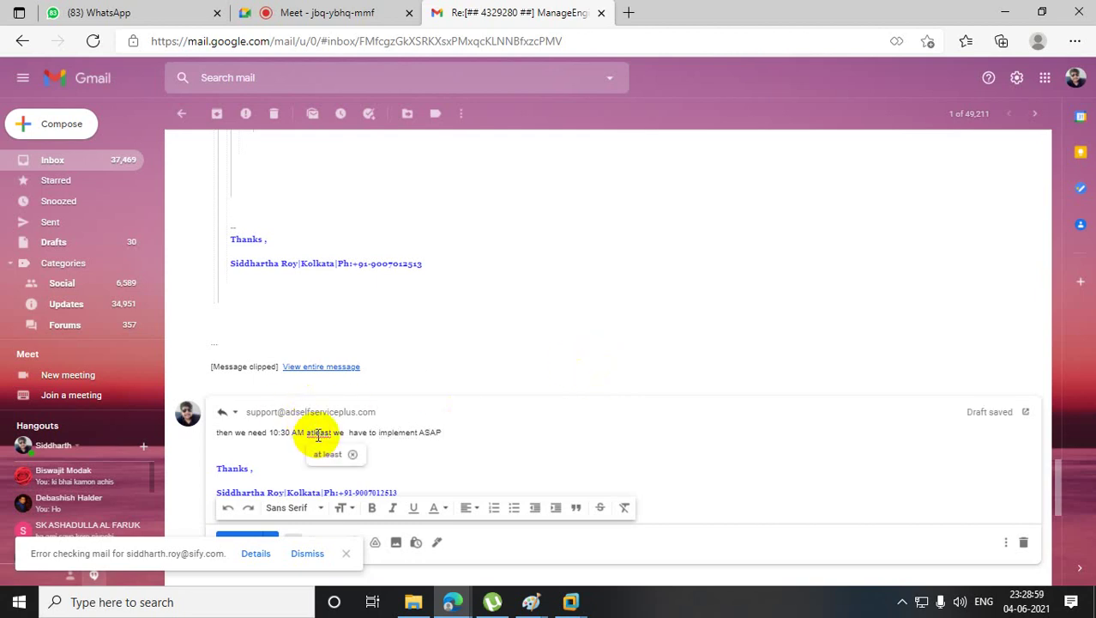
pyautogui.click(329, 454)
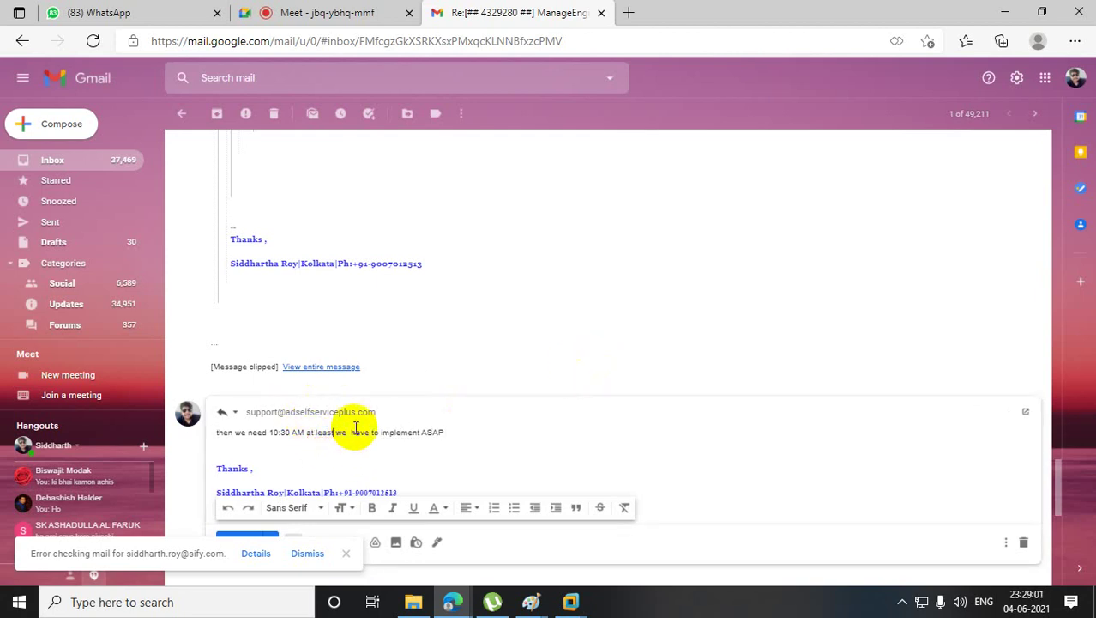
pyautogui.click(452, 431)
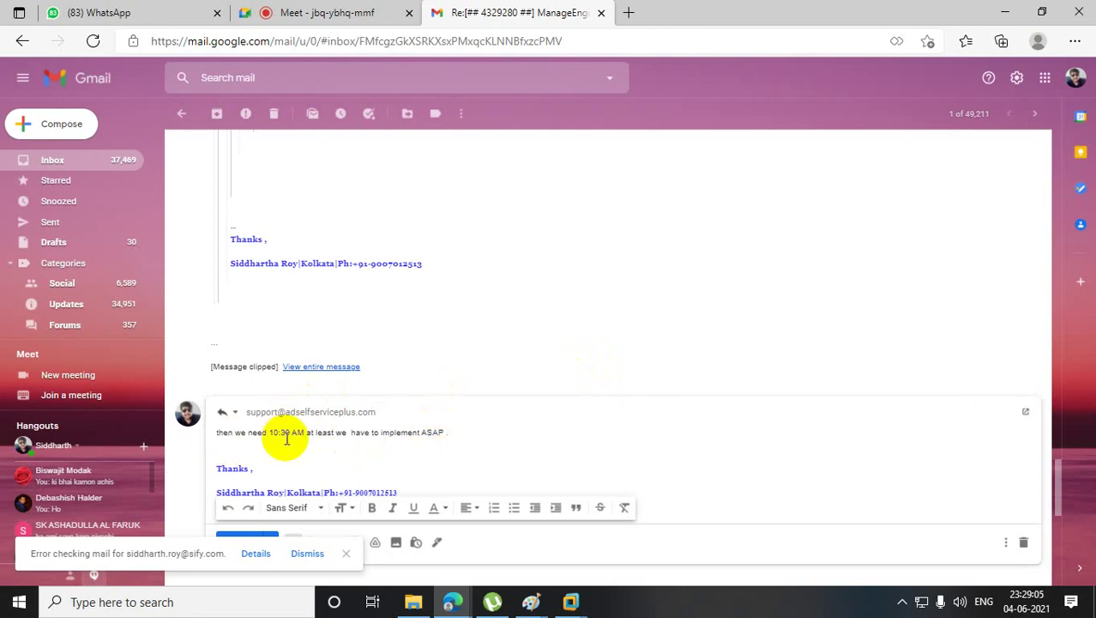
# - Capitalise the reply's opening word to 'Then' and send it
pyautogui.click(216, 431)
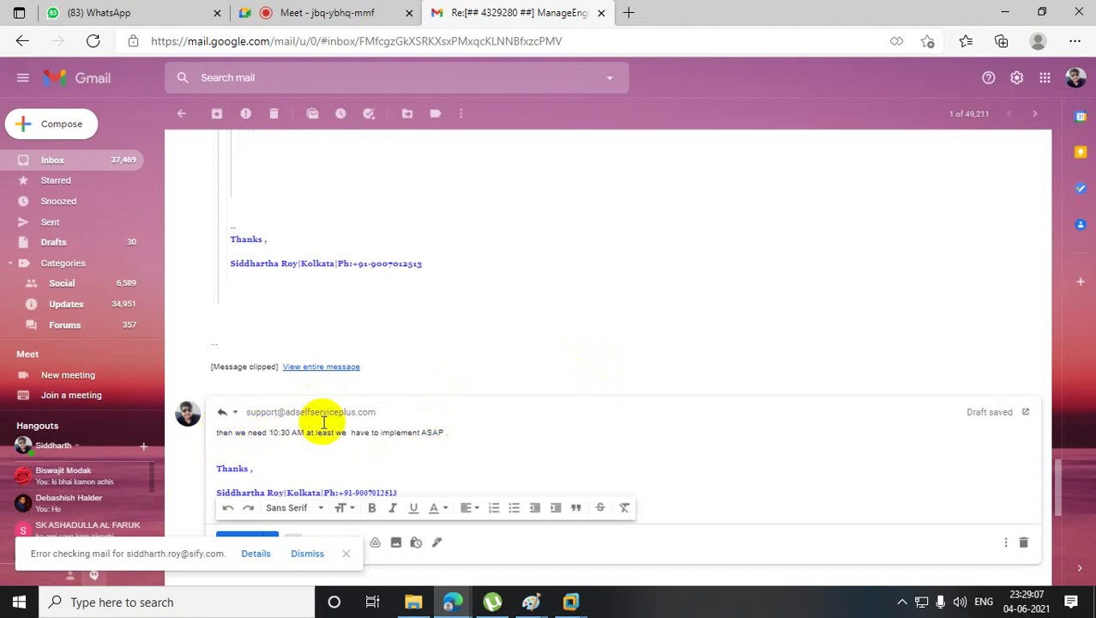
pyautogui.press('Delete')
pyautogui.write('T')
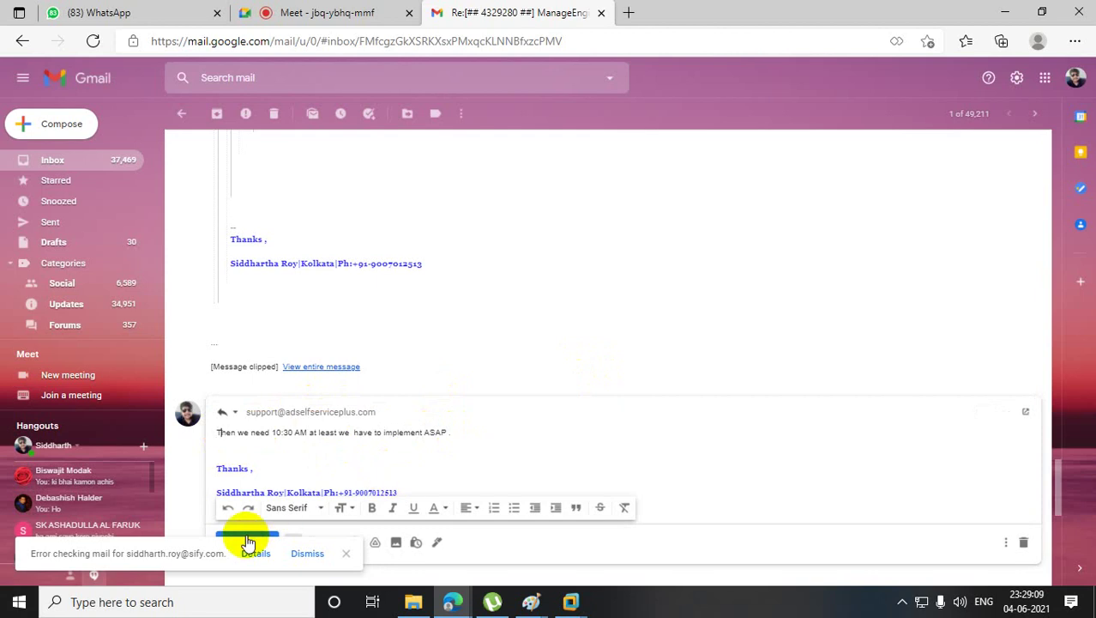
pyautogui.click(246, 540)
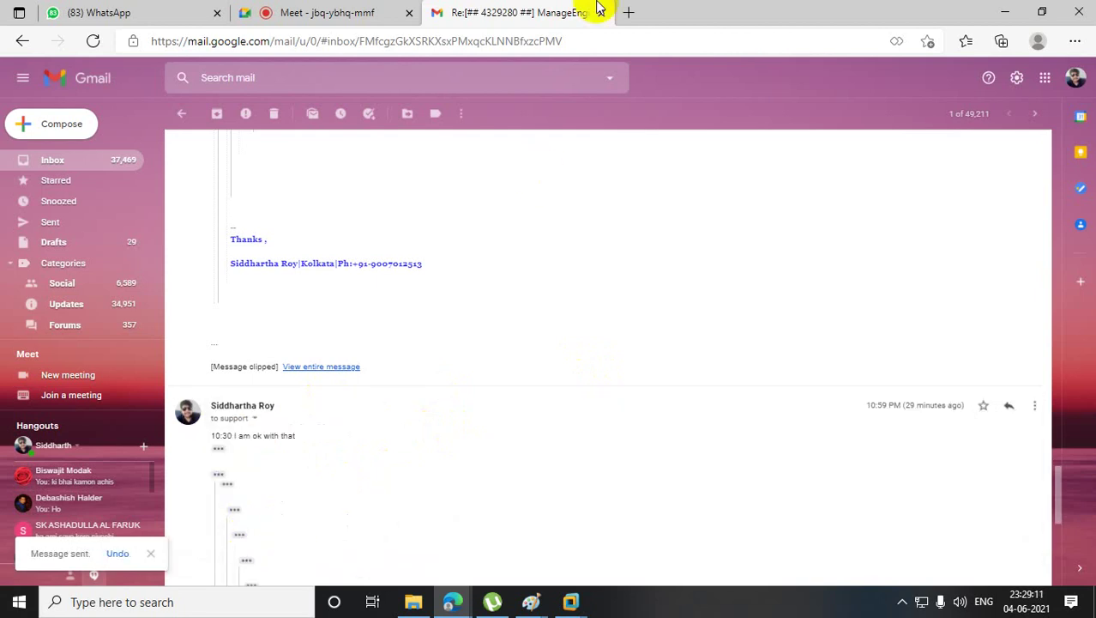
pyautogui.click(349, 10)
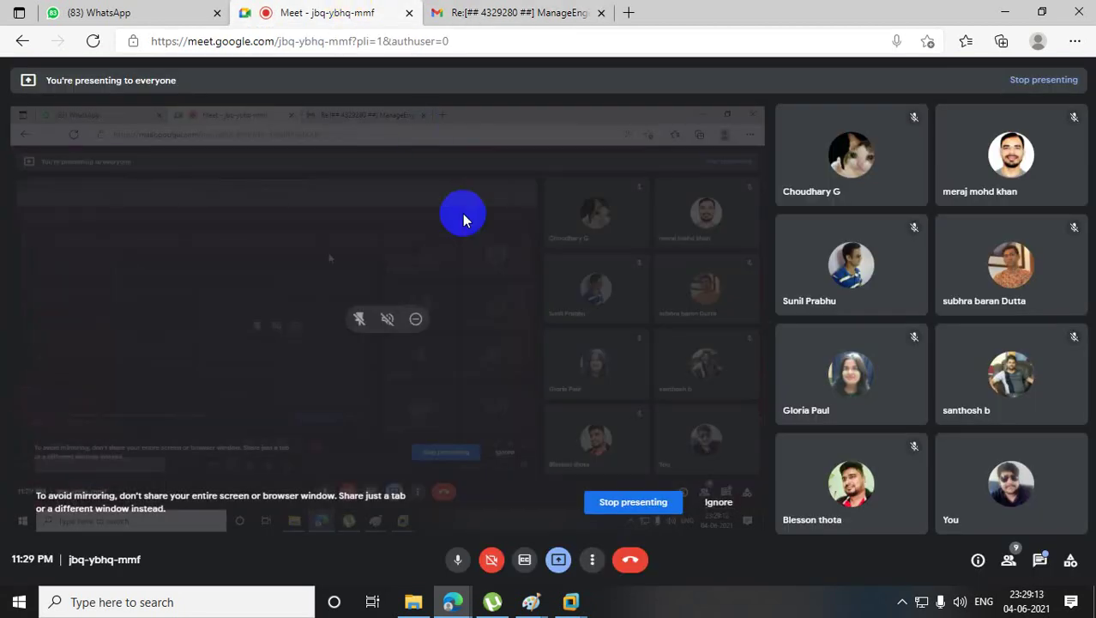
# - Rerun netdom query fsmo twice on RootDC until Rootdc.bt.com holds all five roles
pyautogui.moveTo(571, 602)
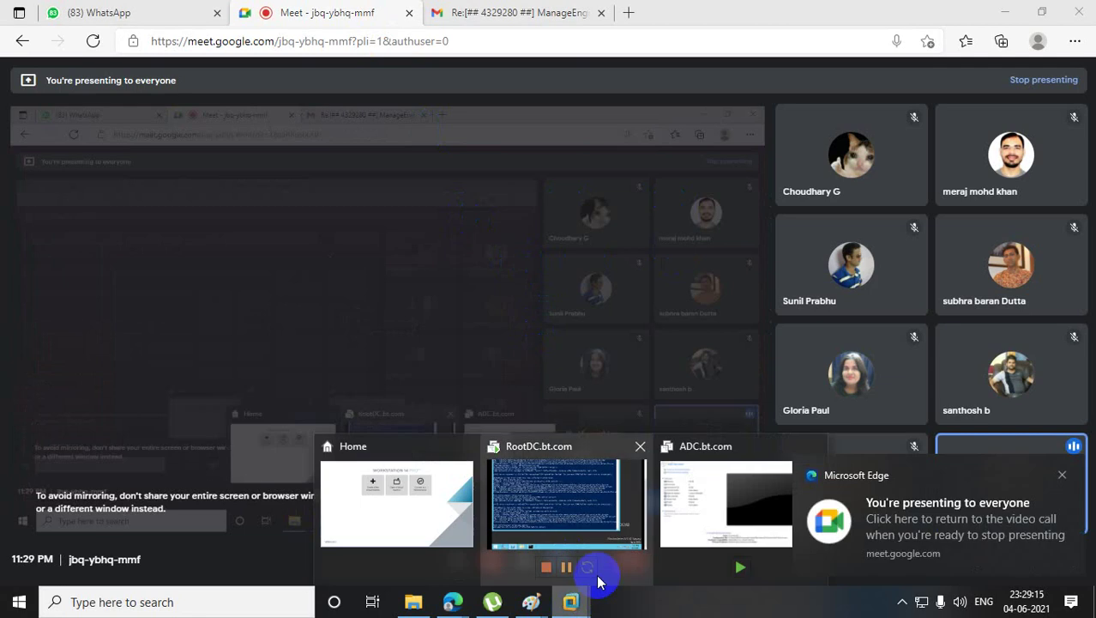
pyautogui.click(600, 566)
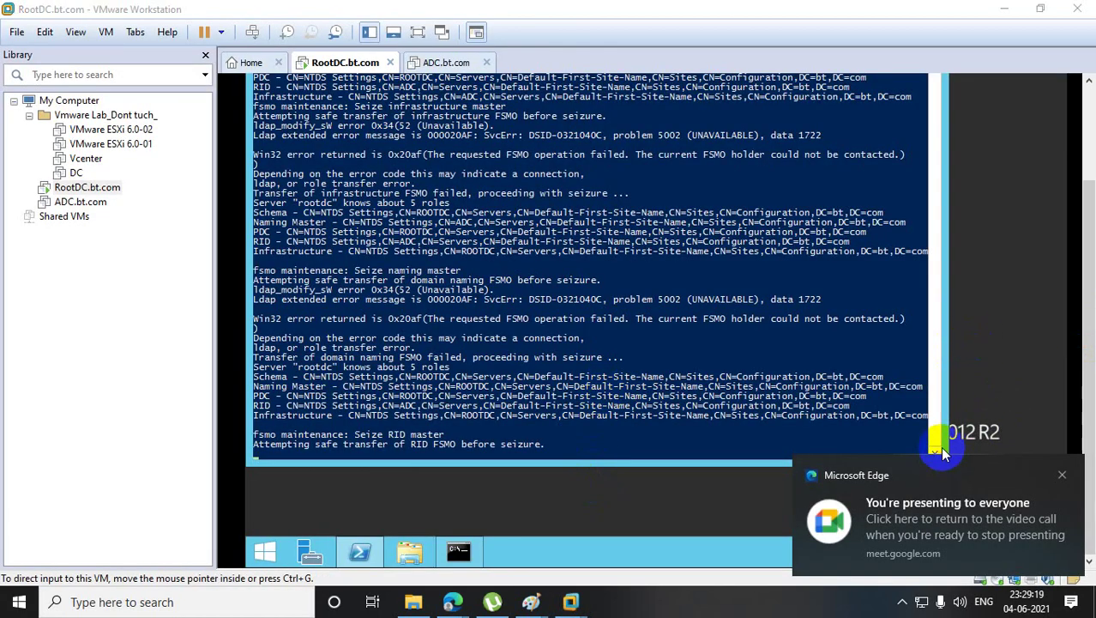
pyautogui.click(1062, 475)
pyautogui.click(932, 449)
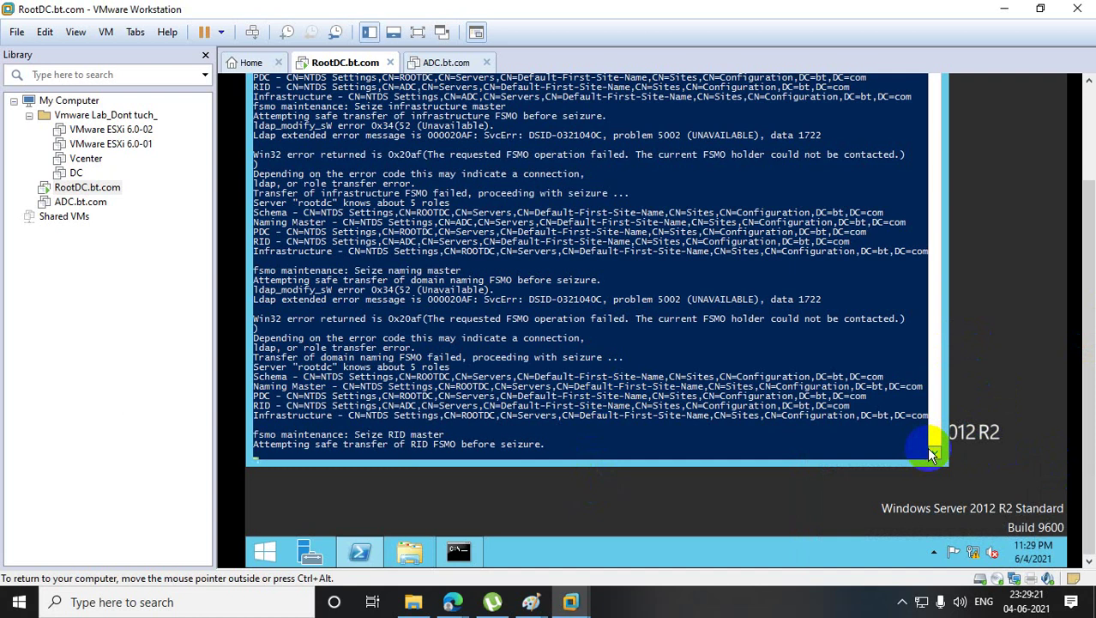
pyautogui.scroll(-2, 933, 447)
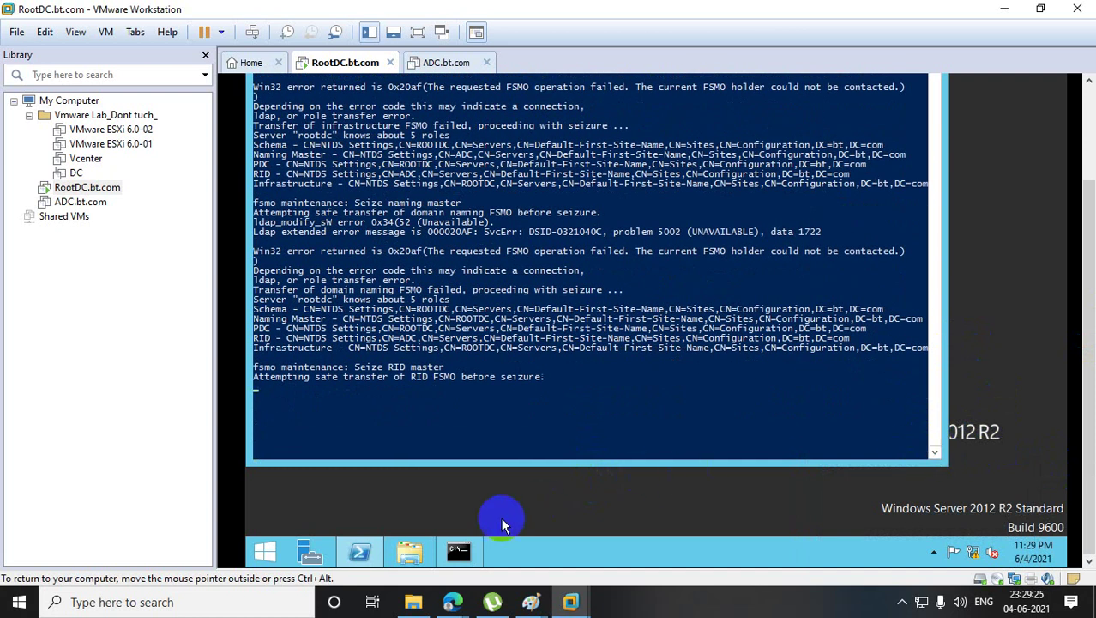
pyautogui.click(462, 551)
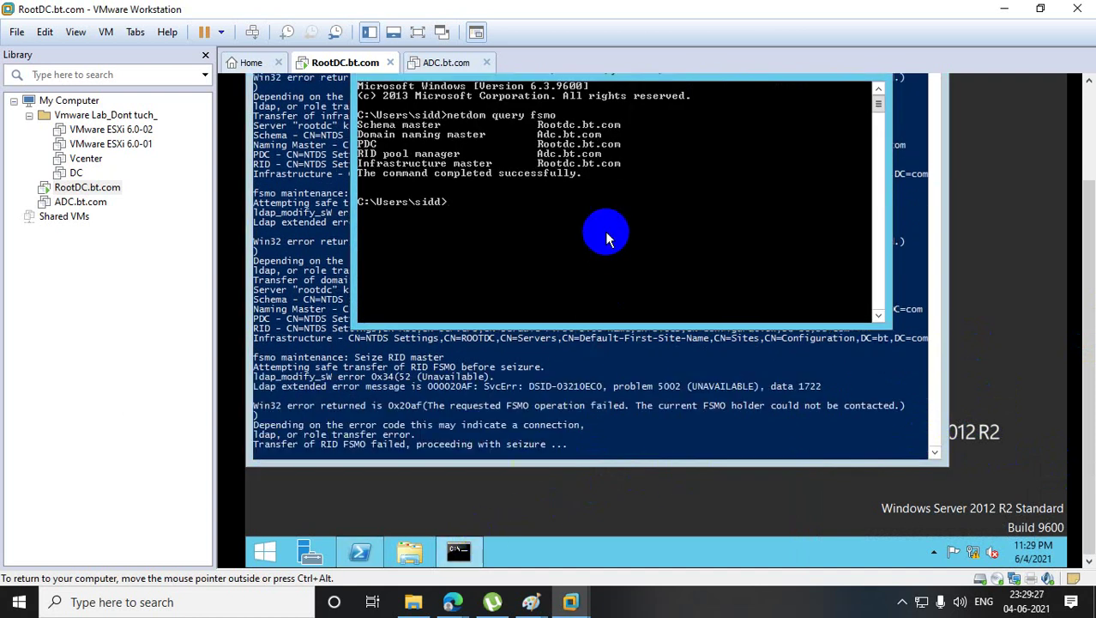
pyautogui.press('Up')
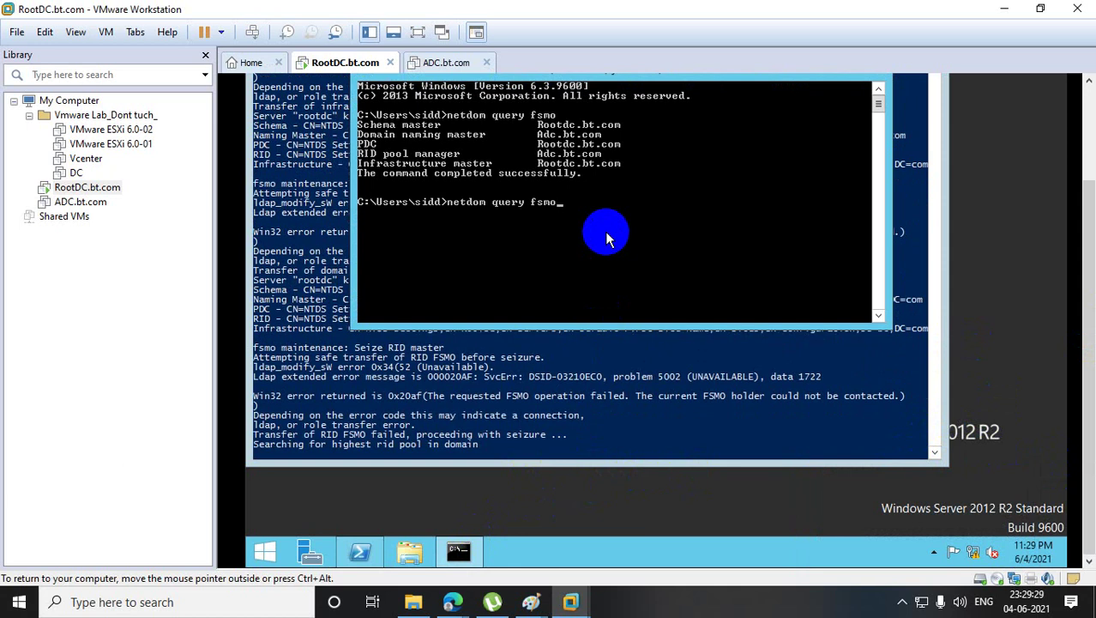
pyautogui.press('Return')
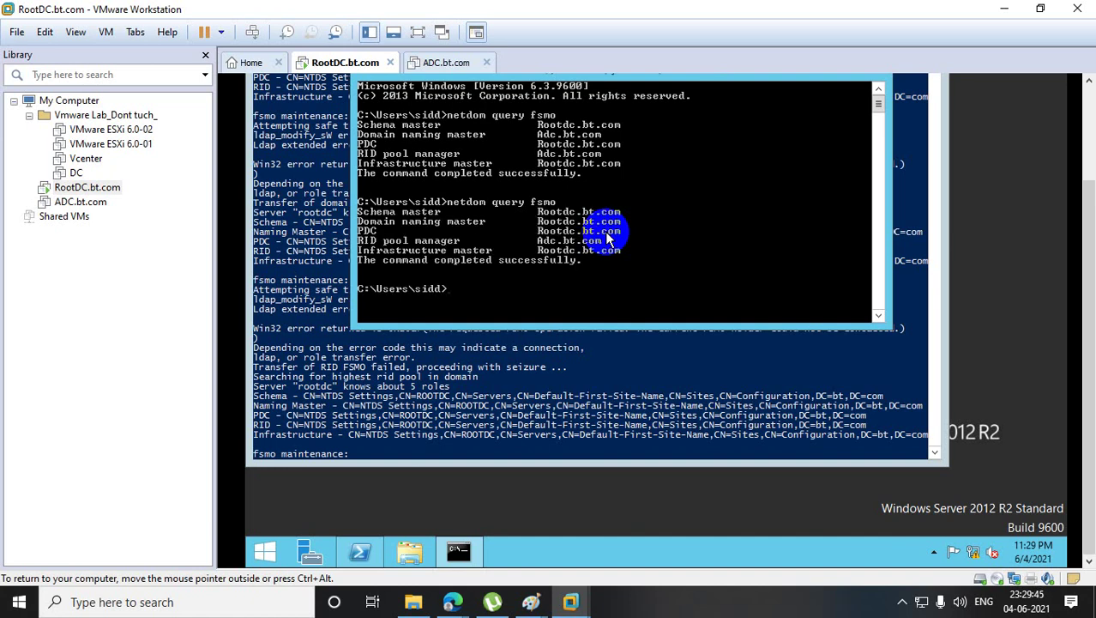
pyautogui.press('Up')
pyautogui.press('Return')
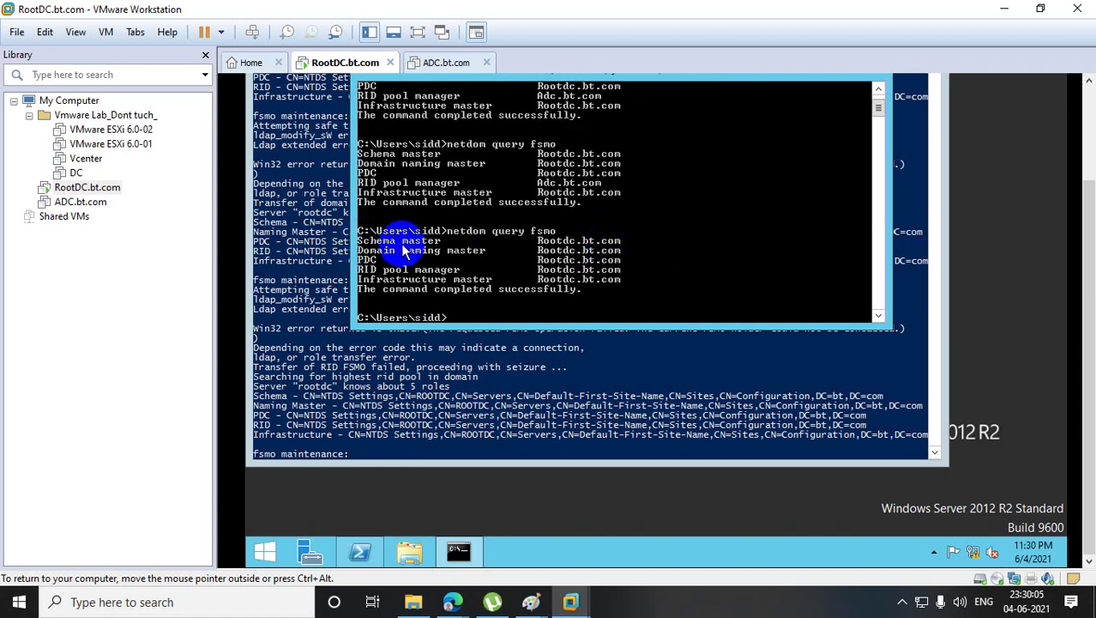
# - Mark the five FSMO role lines showing Rootdc.bt.com in the query window
pyautogui.rightClick(587, 271)
pyautogui.click(611, 276)
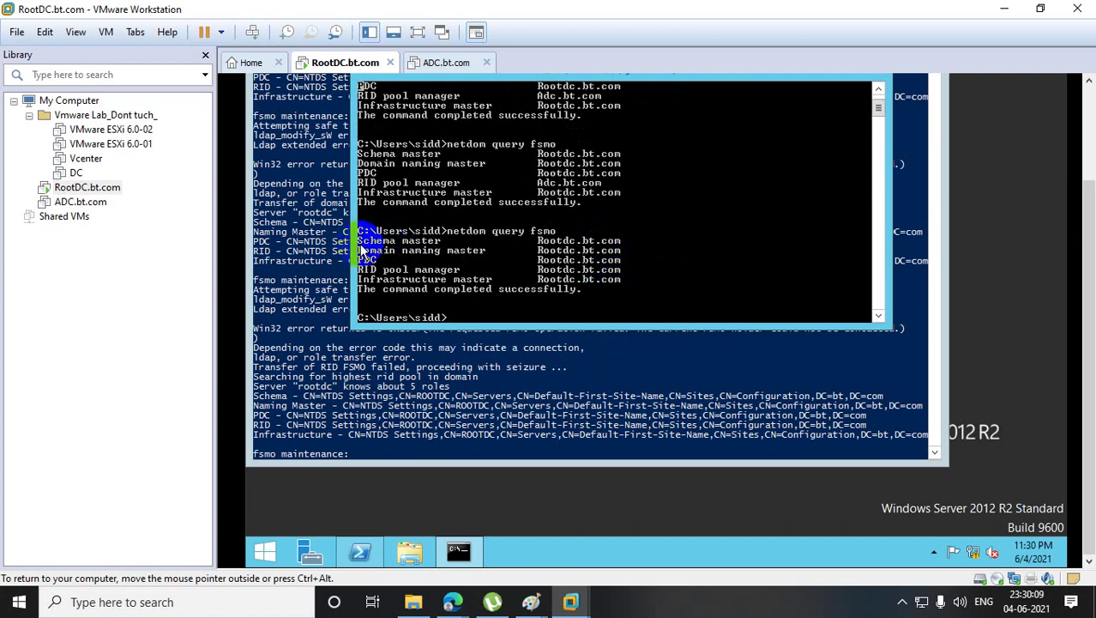
pyautogui.moveTo(360, 240); pyautogui.dragTo(665, 285)
# - Check the ADC virtual machine's status, then return to RootDC with the seizure console in front
pyautogui.click(612, 373)
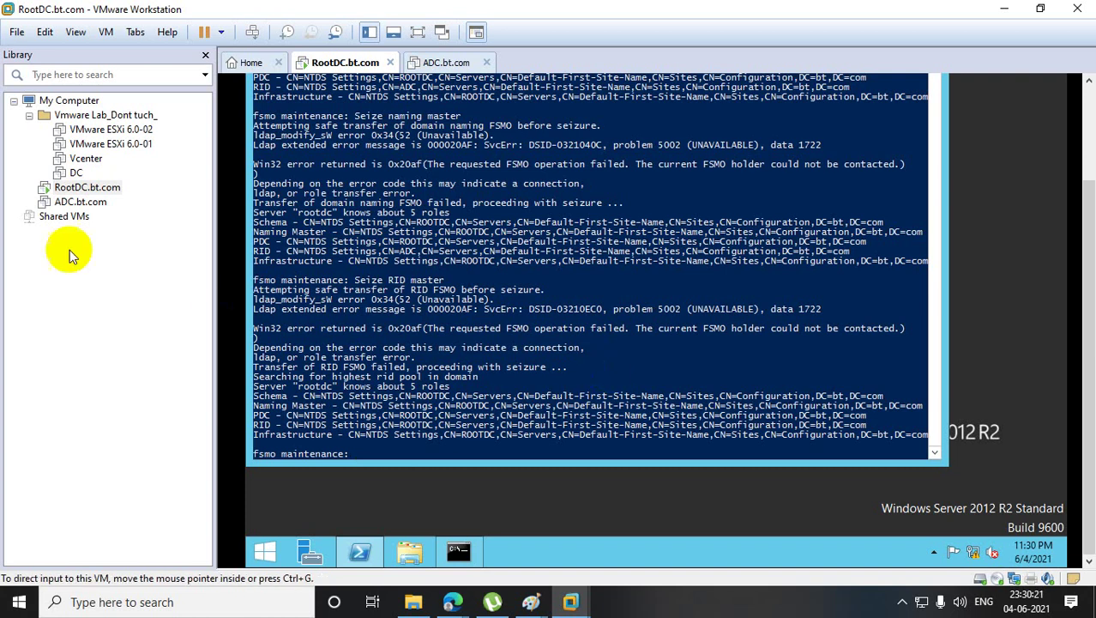
pyautogui.click(73, 203)
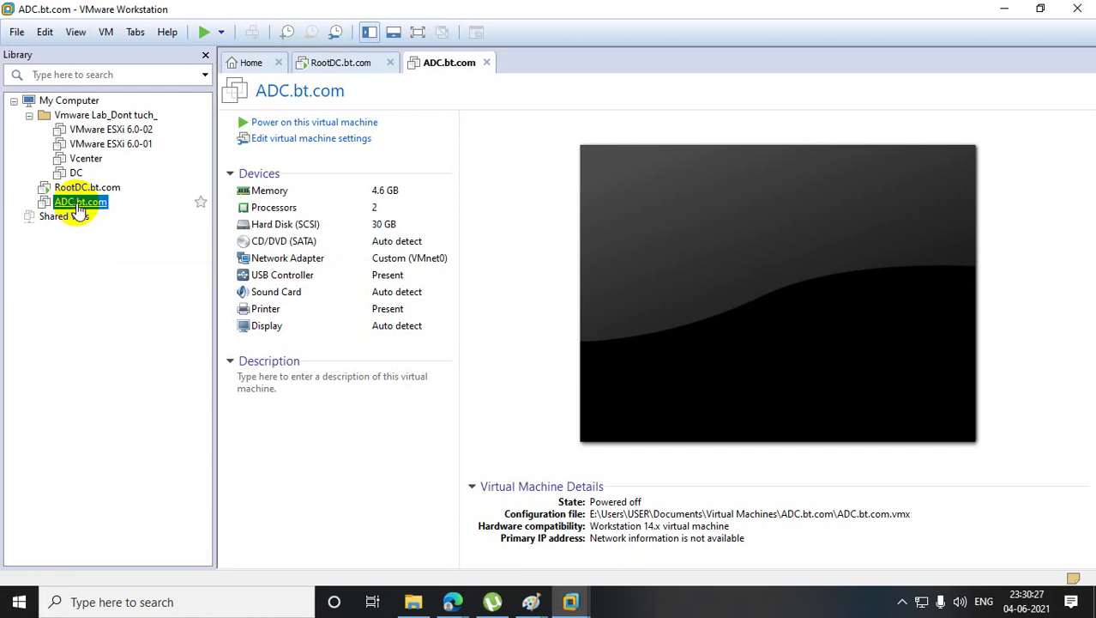
pyautogui.click(77, 187)
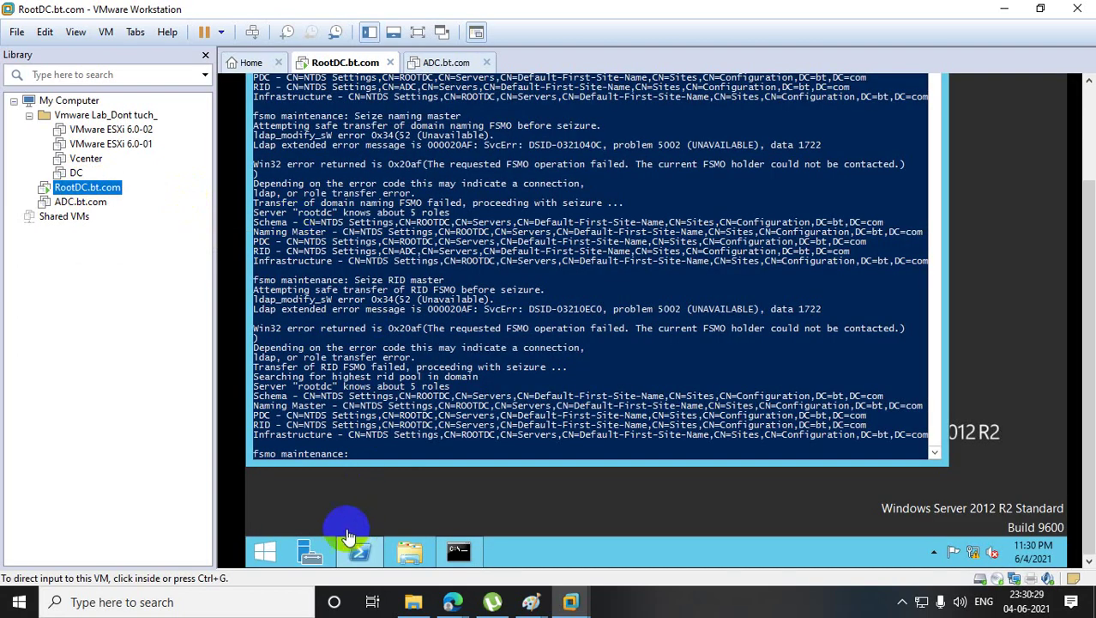
# - Open dsa.msc and show bt.com's Domain Controllers folder listing ADC and ROOTDC
pyautogui.rightClick(266, 551)
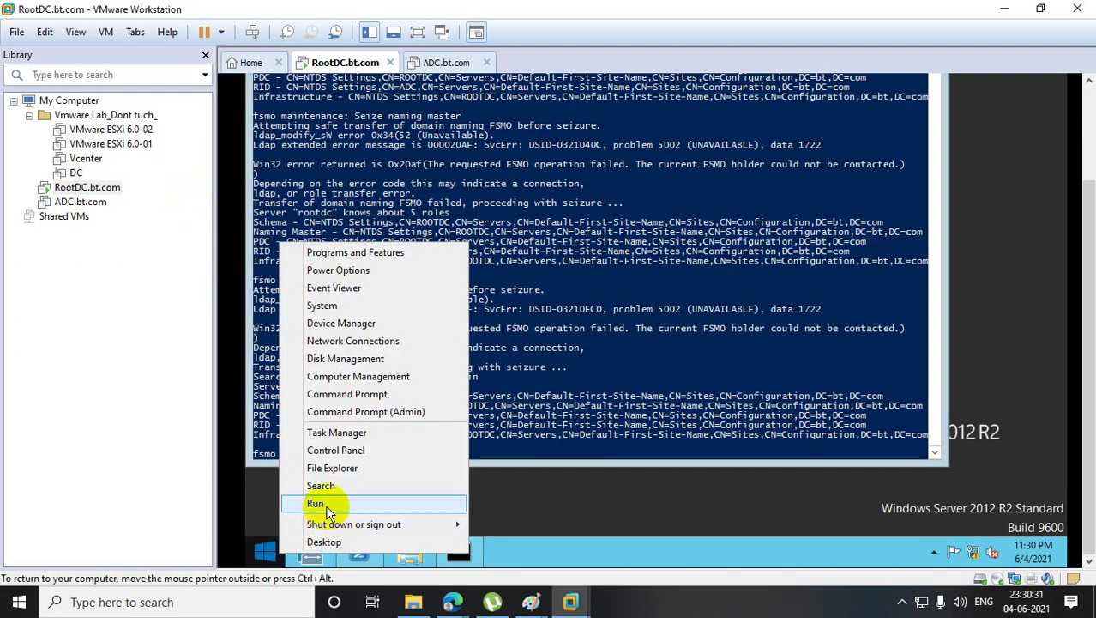
pyautogui.click(325, 504)
pyautogui.write('dsa.')
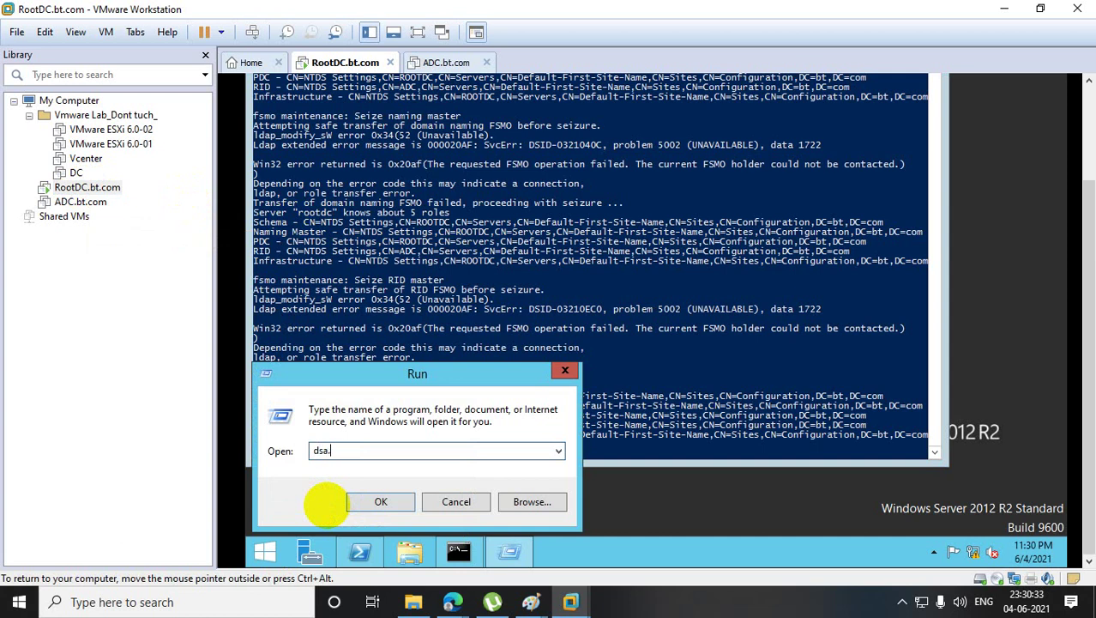
pyautogui.write('msc')
pyautogui.press('Return')
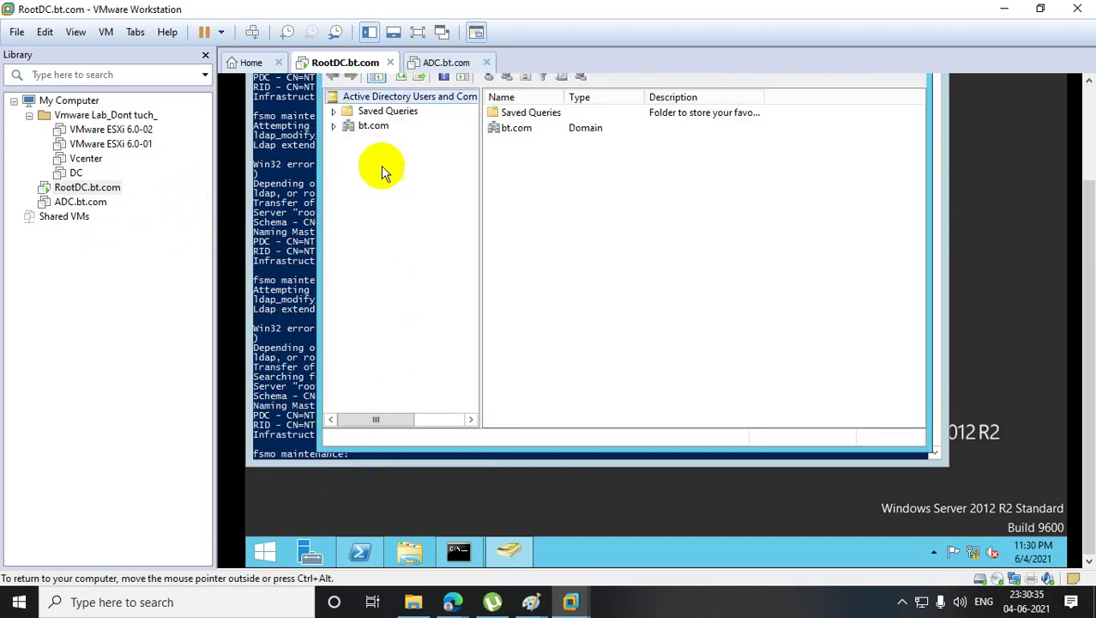
pyautogui.click(335, 126)
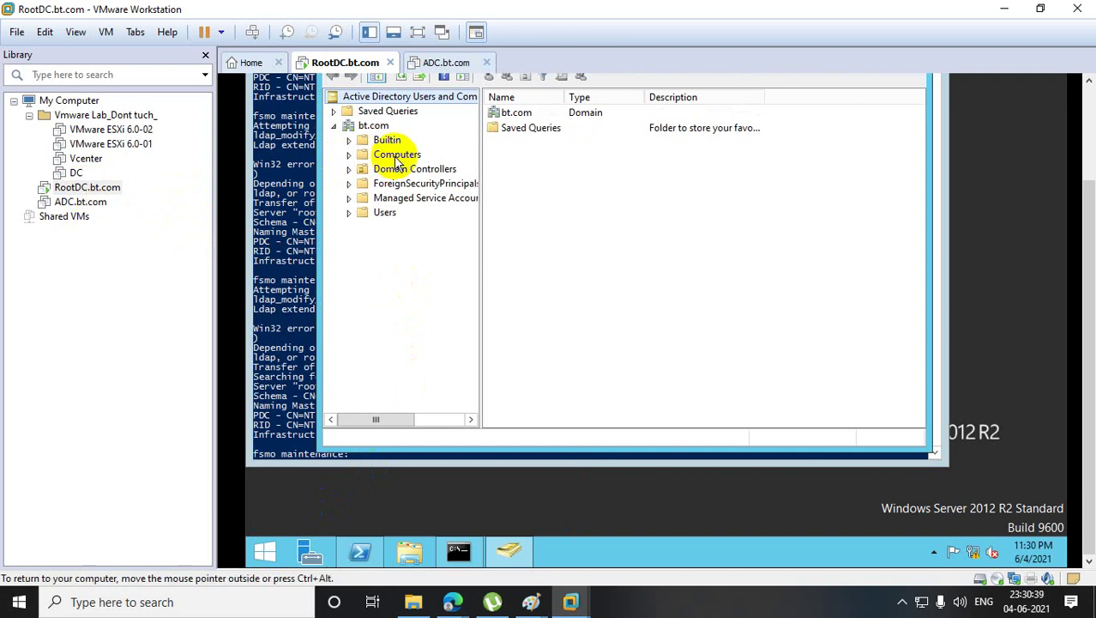
pyautogui.click(396, 169)
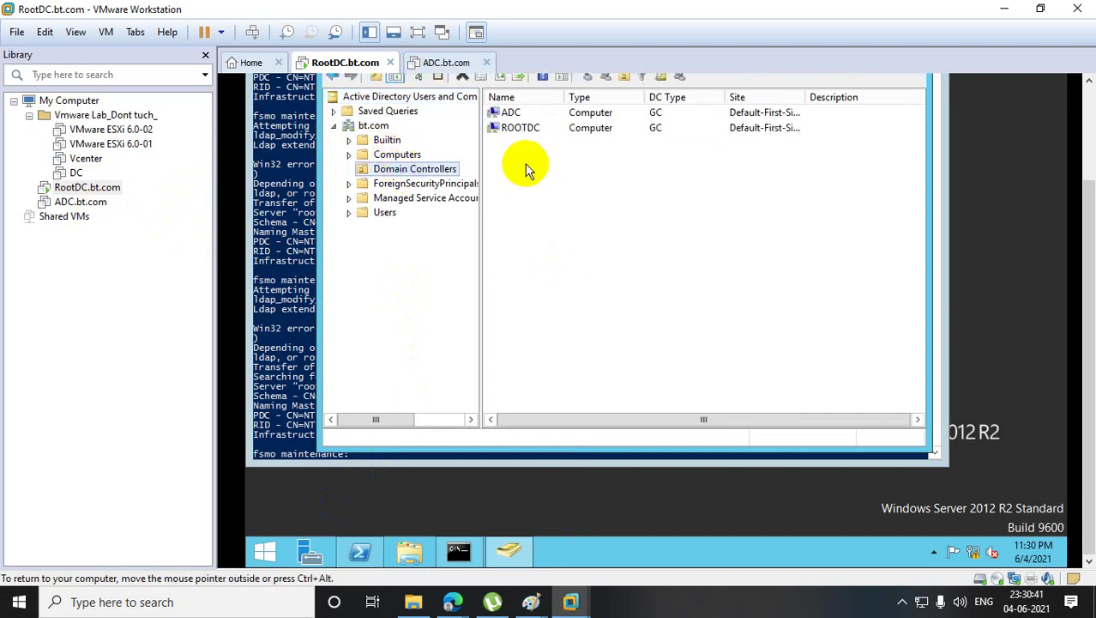
pyautogui.click(511, 113)
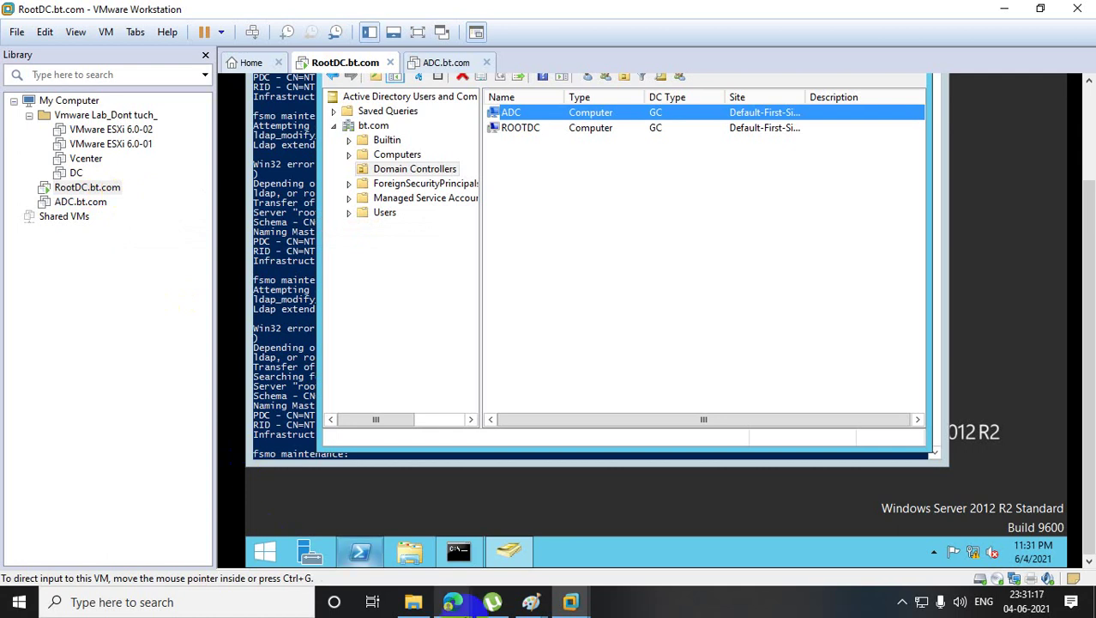
pyautogui.moveTo(464, 605)
pyautogui.click(396, 524)
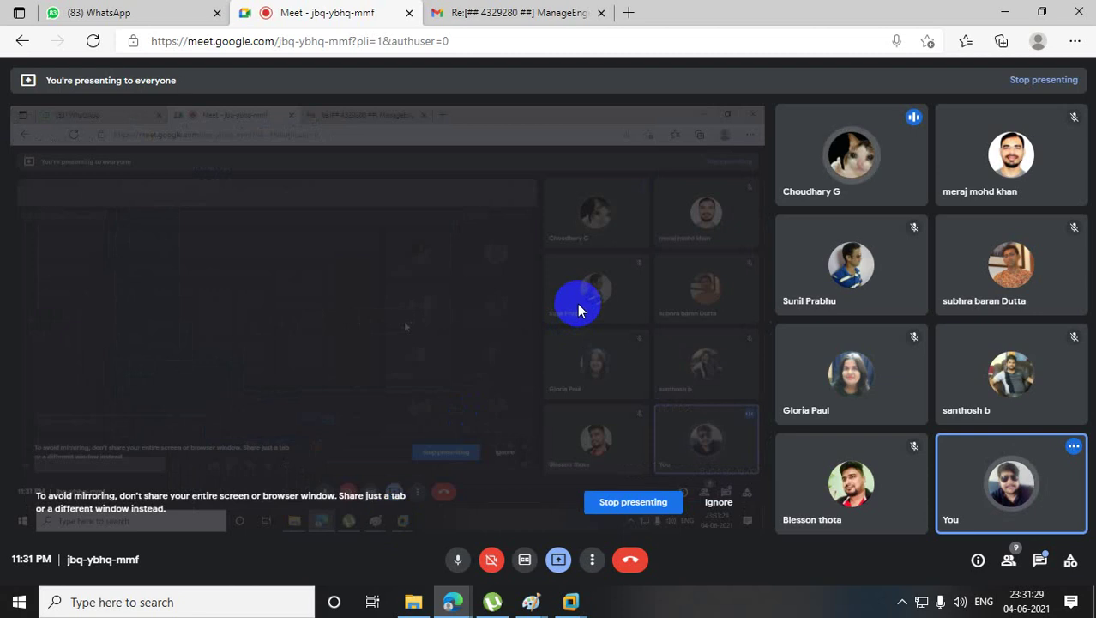
# - Leave the Google Meet call, then minimise Edge and VMware Workstation to reveal the ITC Limited folder
pyautogui.click(613, 513)
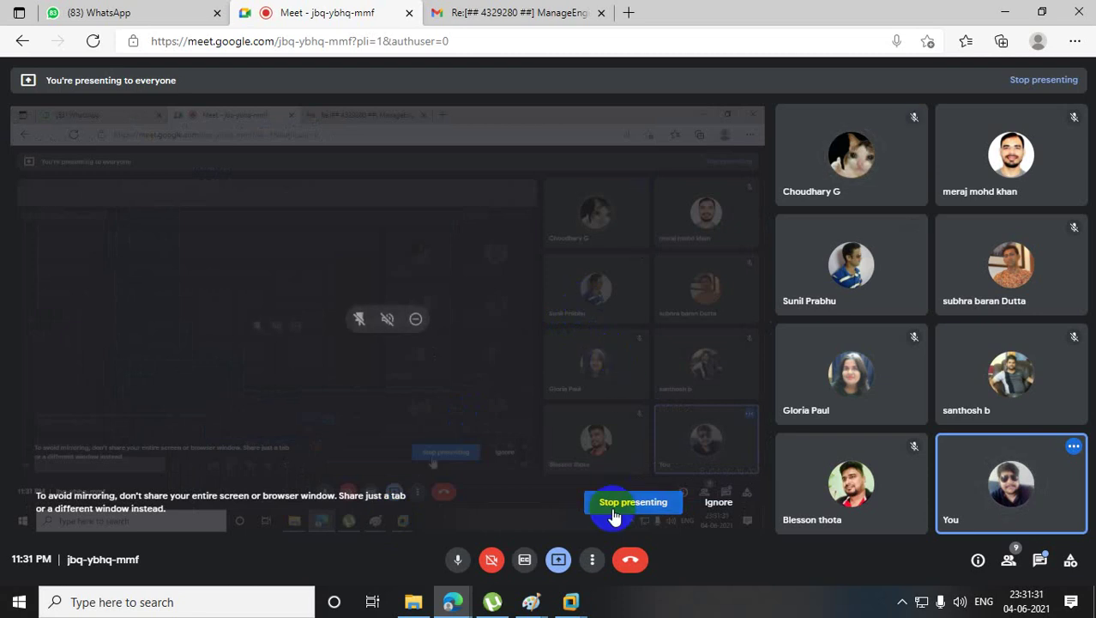
pyautogui.click(630, 563)
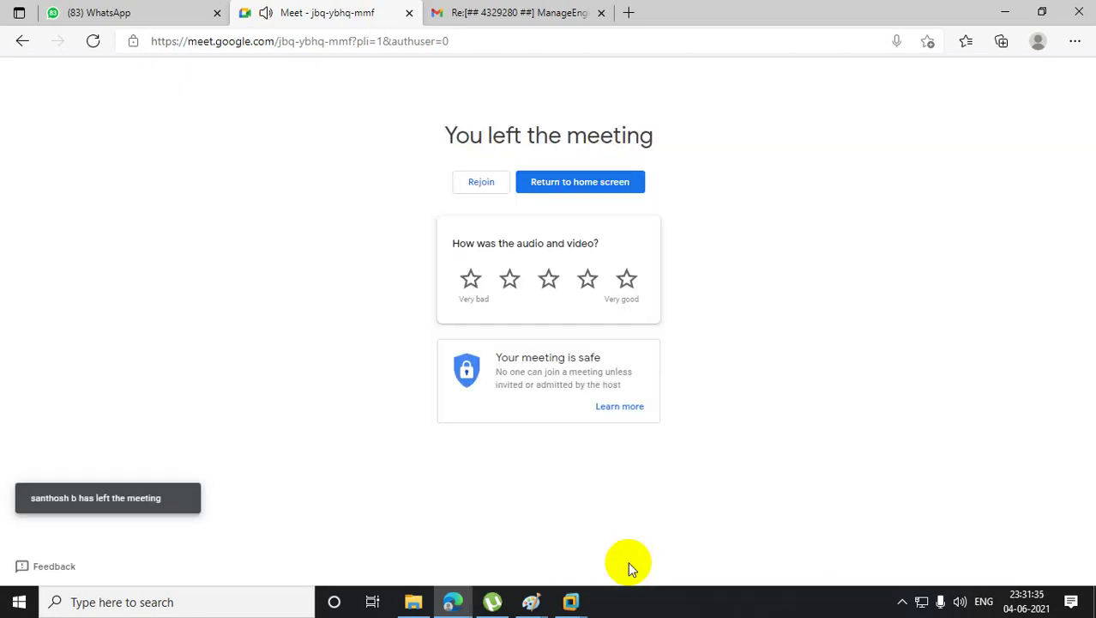
pyautogui.click(1001, 14)
pyautogui.click(1000, 14)
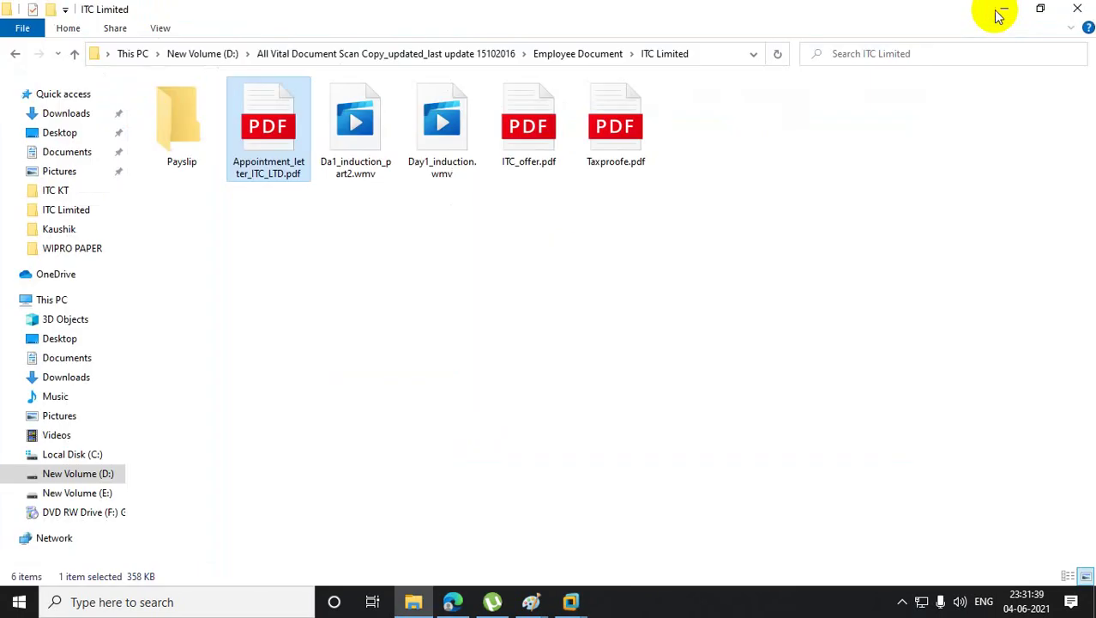